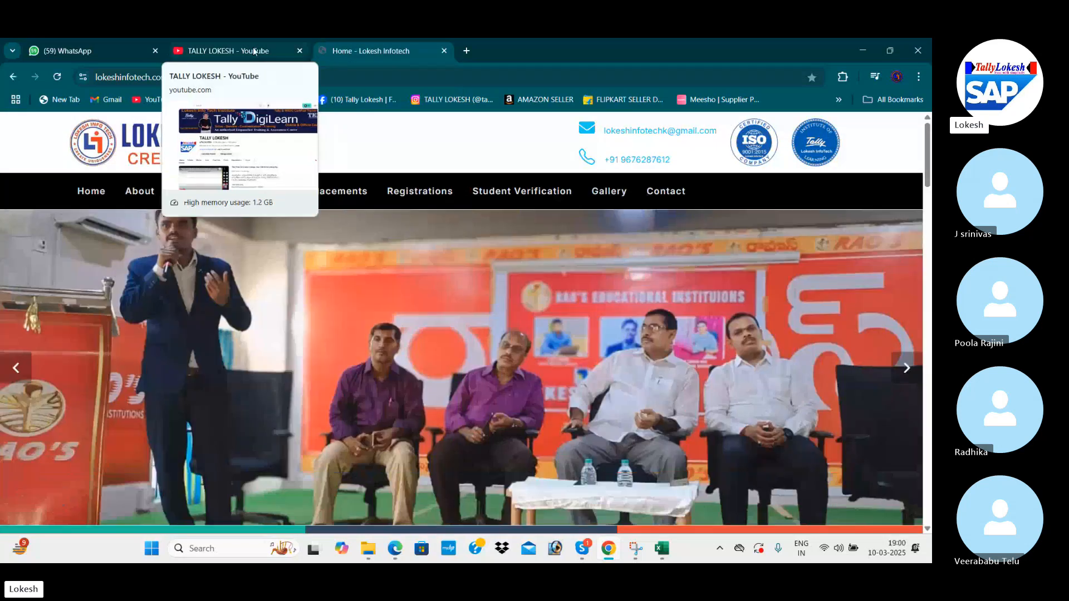
Open the YouTube channel's Videos tab to list its latest uploads and premieres.
left_click(253, 49)
scroll(334, 195, "down", 5)
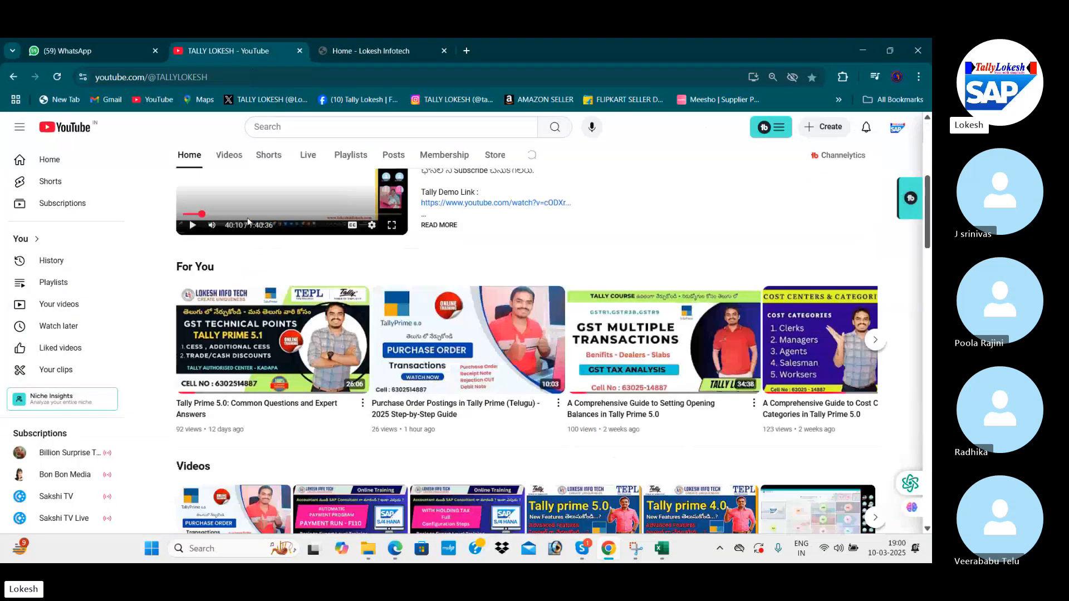
left_click(230, 156)
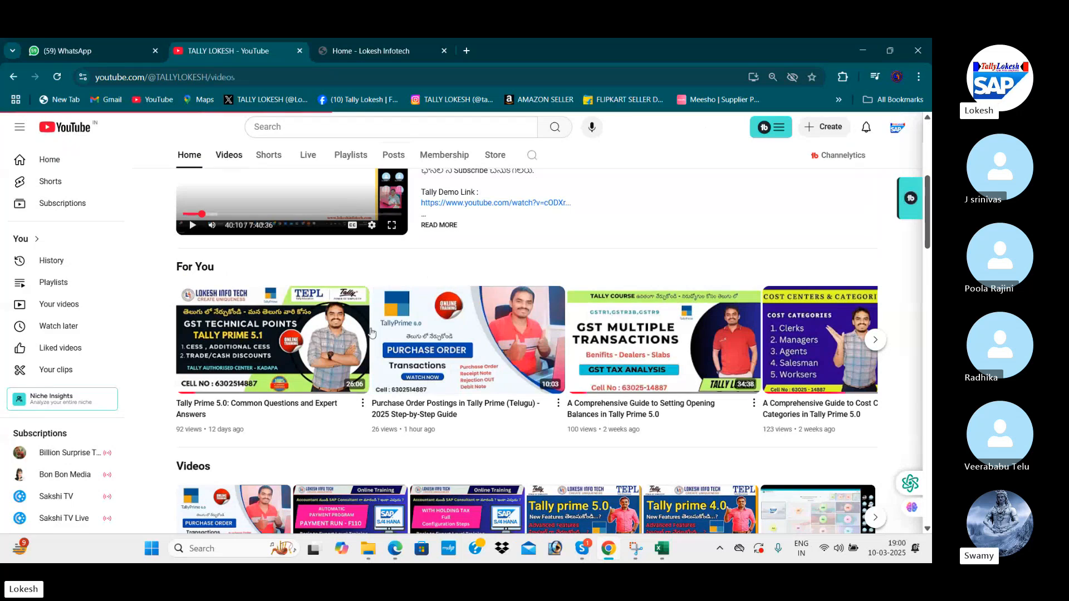
scroll(397, 349, "down", 3)
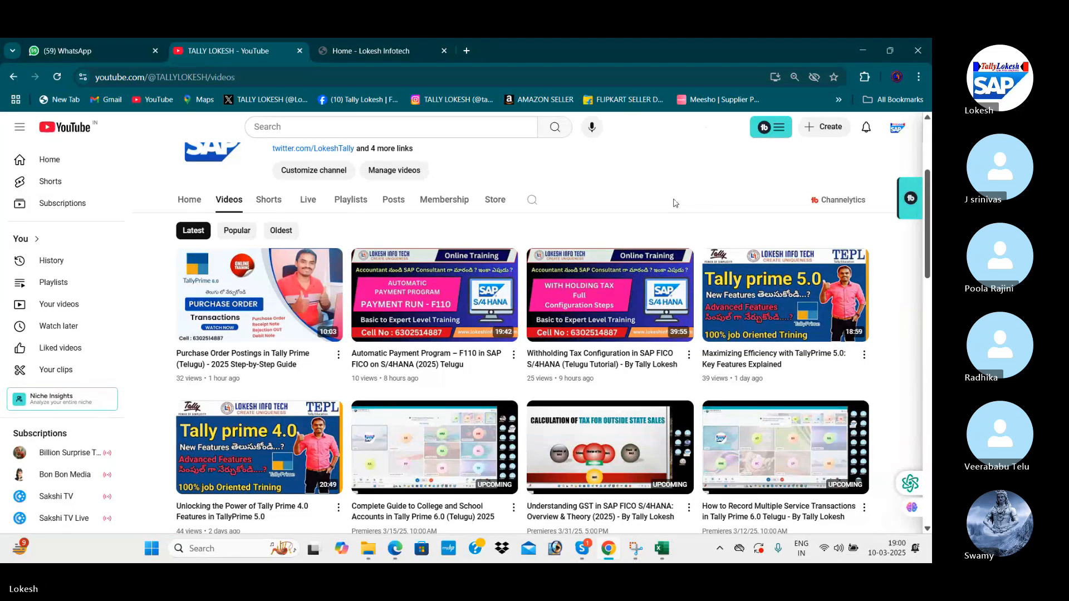
Advance the Lokesh Infotech homepage slideshow by three photos.
left_click(379, 51)
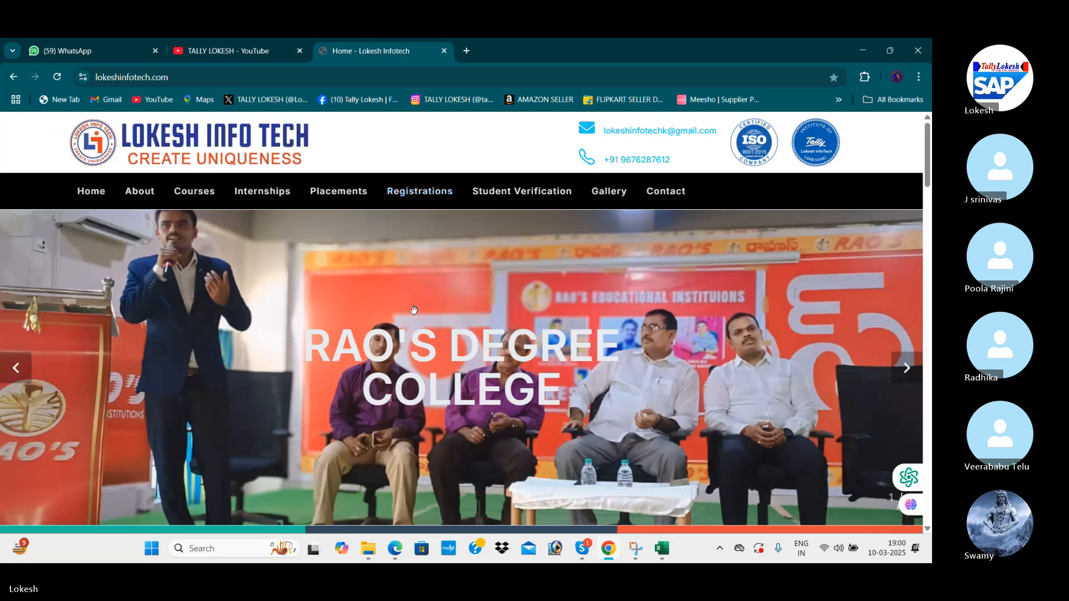
left_click(909, 366)
left_click(909, 367)
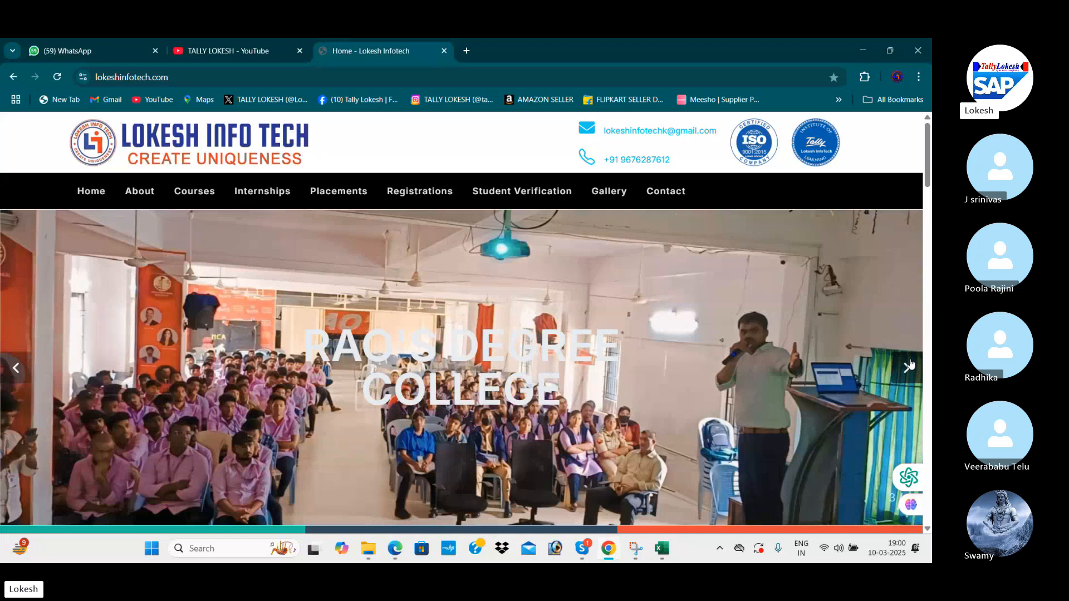
left_click(908, 366)
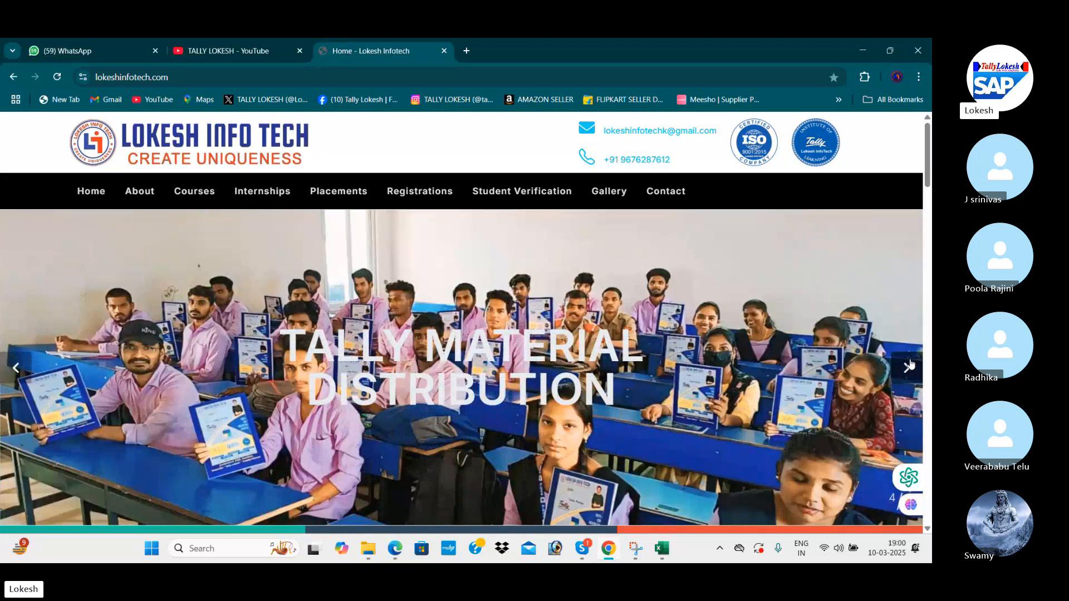
Bring up the Excel GST sheet and select the configuration steps and T-codes in B3:C9.
key("alt+Tab")
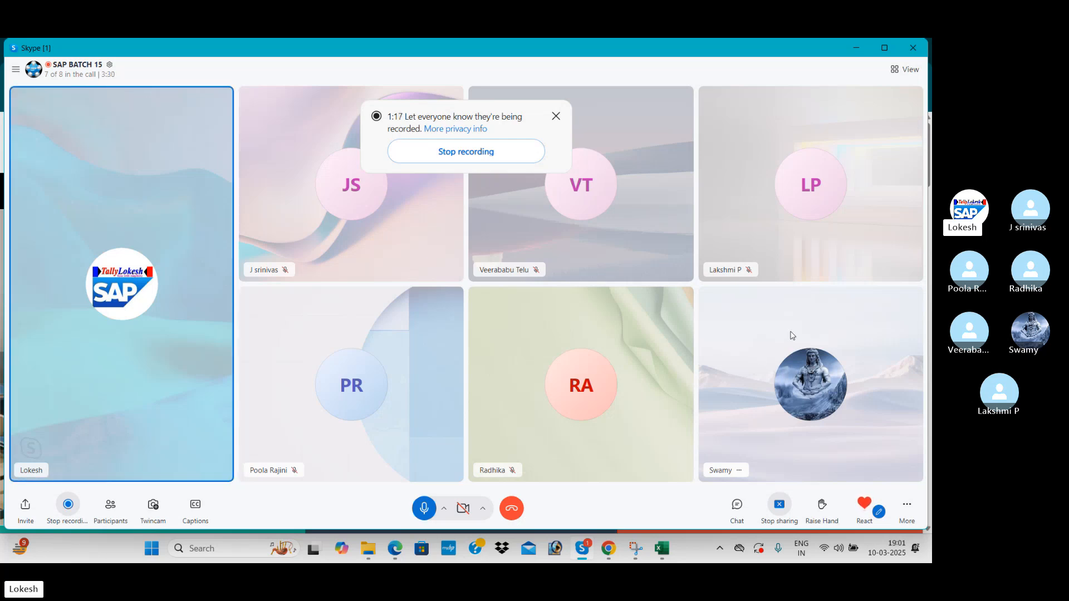
left_click(667, 550)
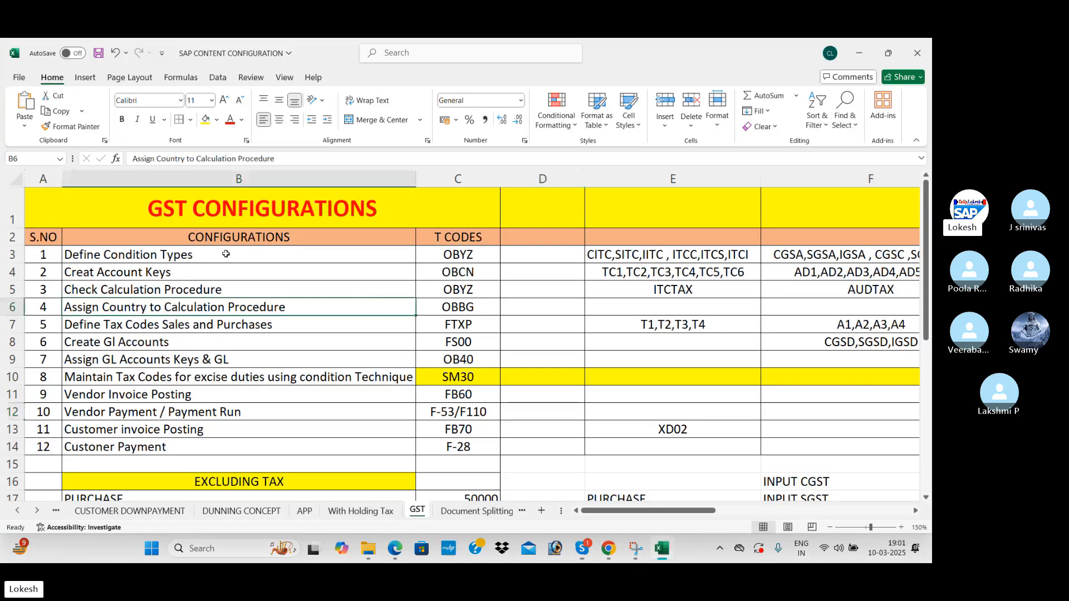
left_click_drag(226, 254, 496, 398)
left_click(166, 257)
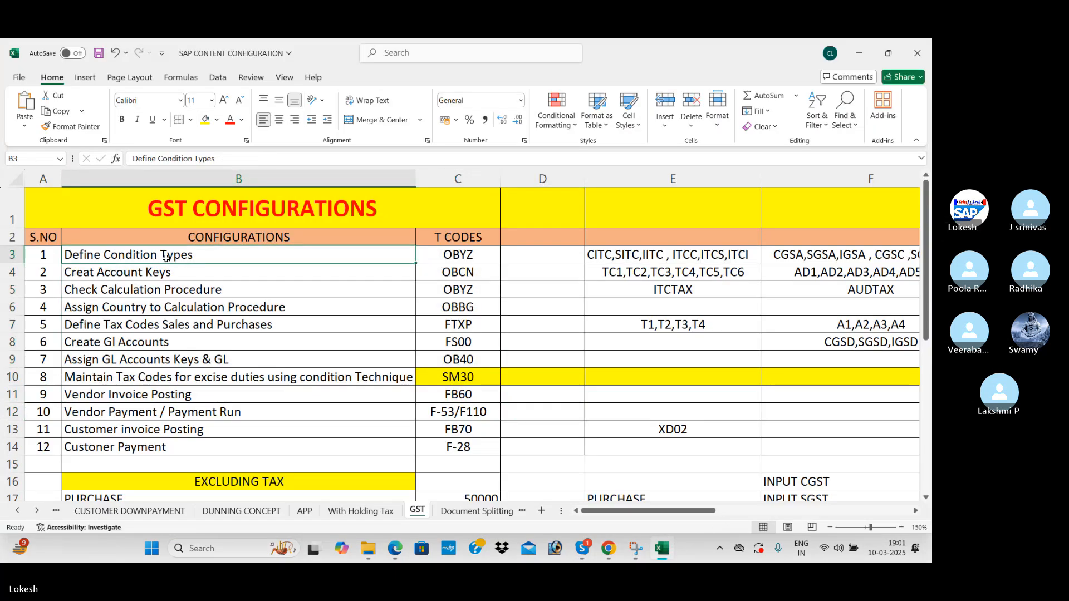
left_click(454, 258)
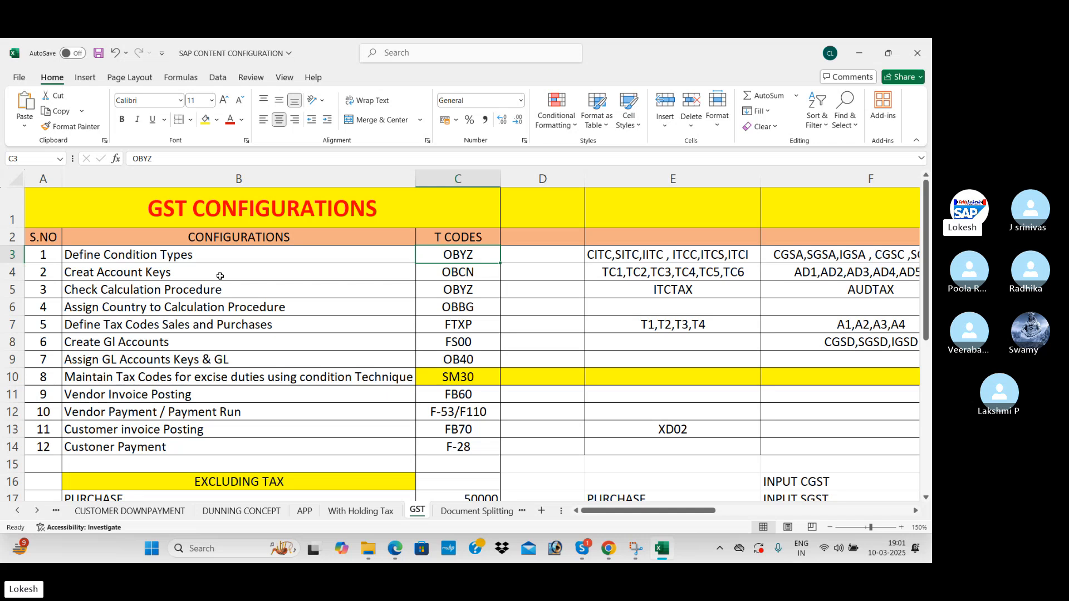
left_click(330, 277)
left_click(473, 276)
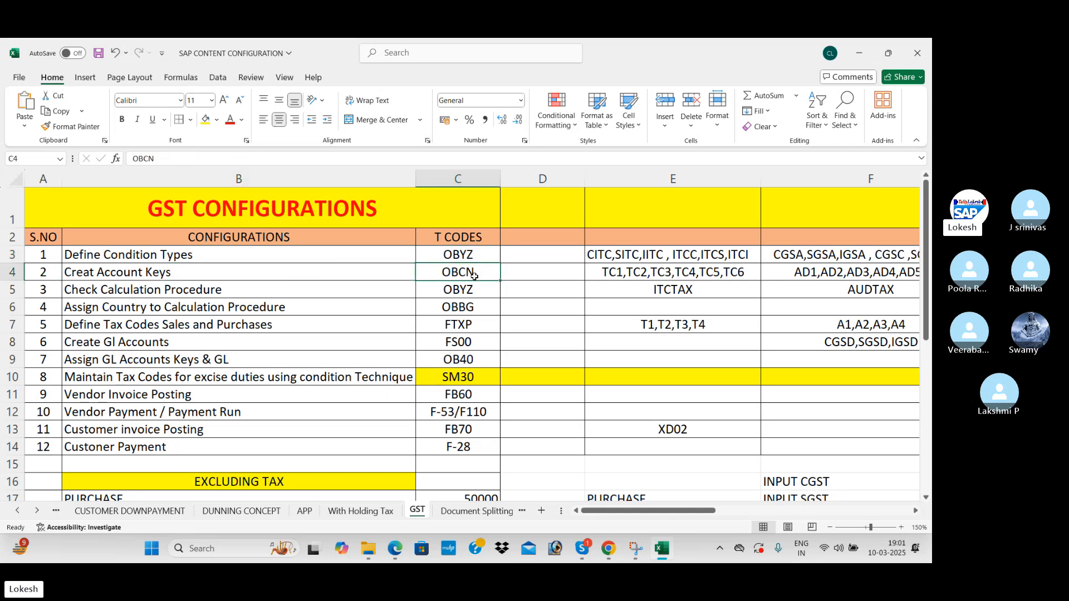
left_click(182, 292)
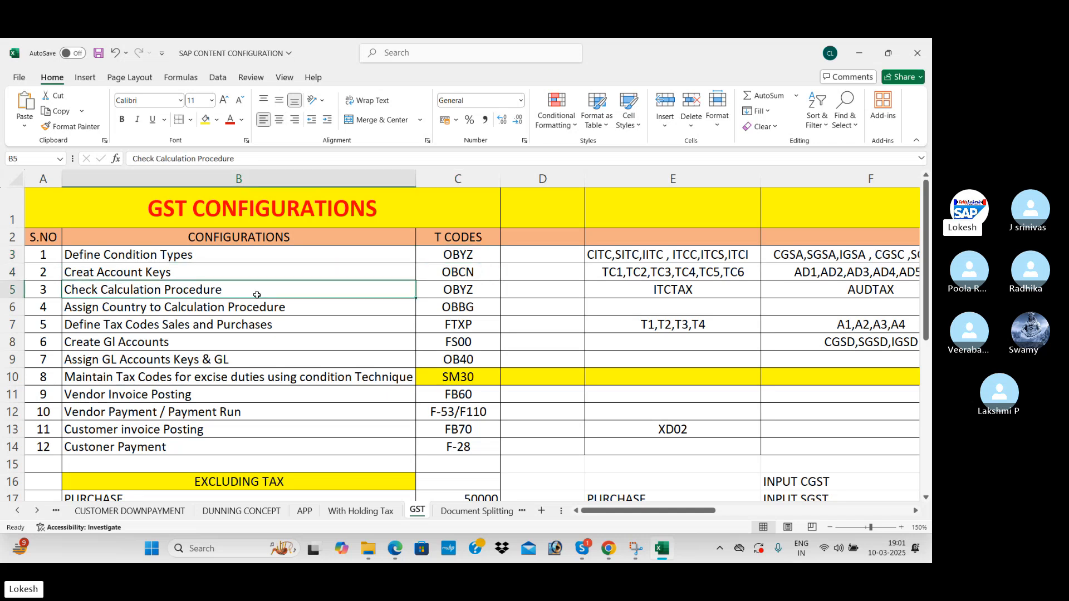
left_click(460, 288)
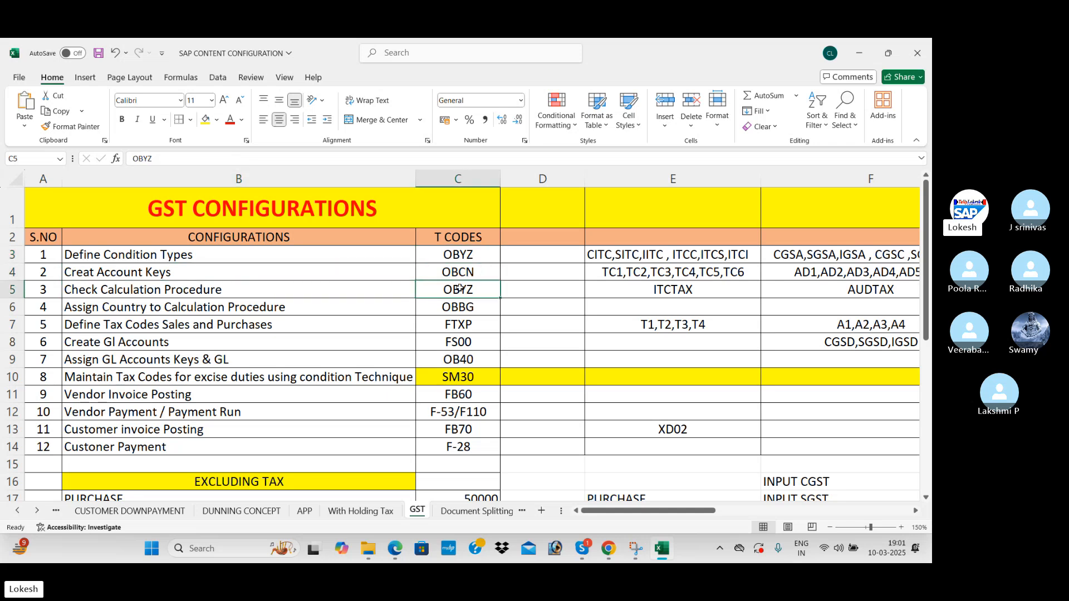
left_click(283, 313)
left_click(433, 308)
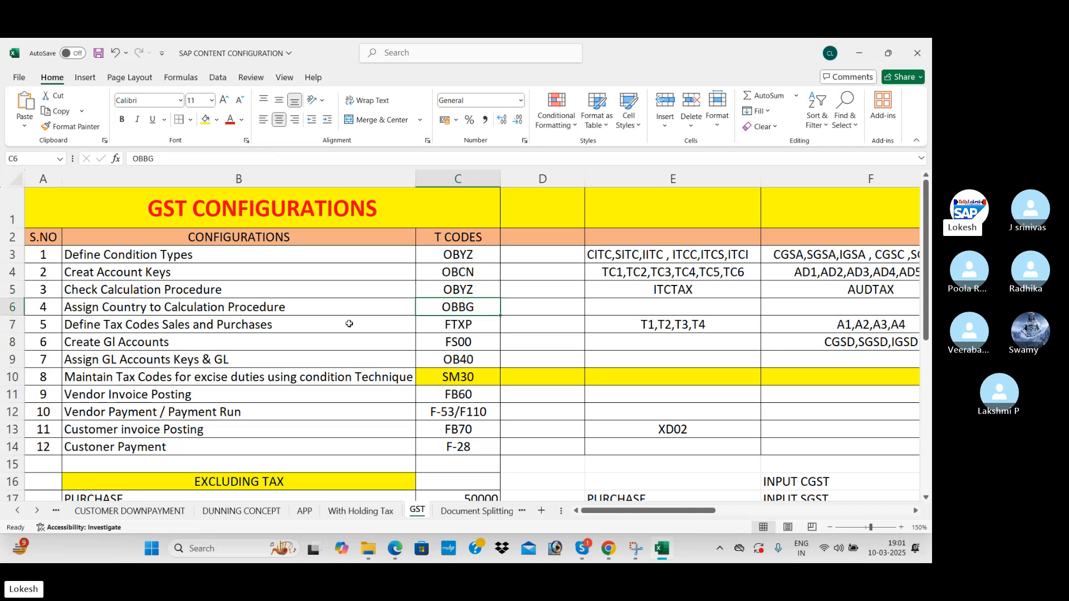
left_click(293, 330)
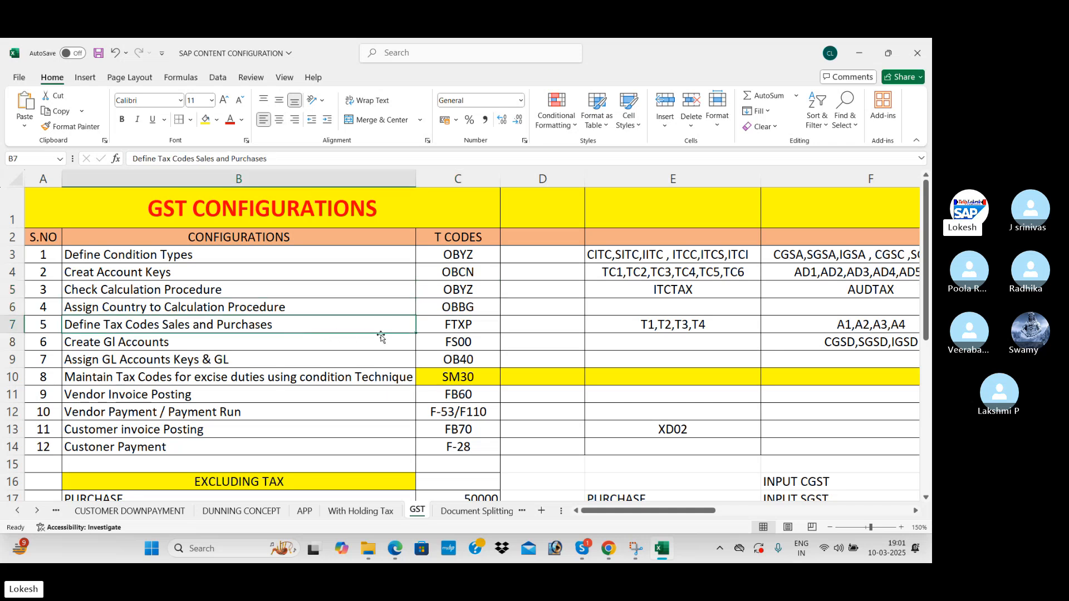
left_click(485, 326)
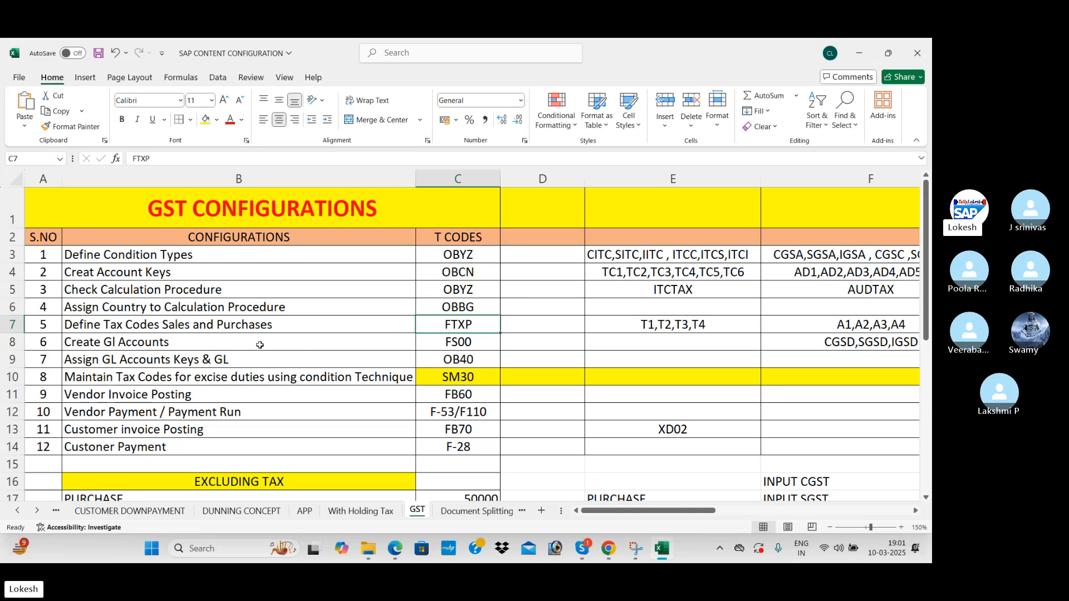
left_click(296, 348)
left_click(470, 345)
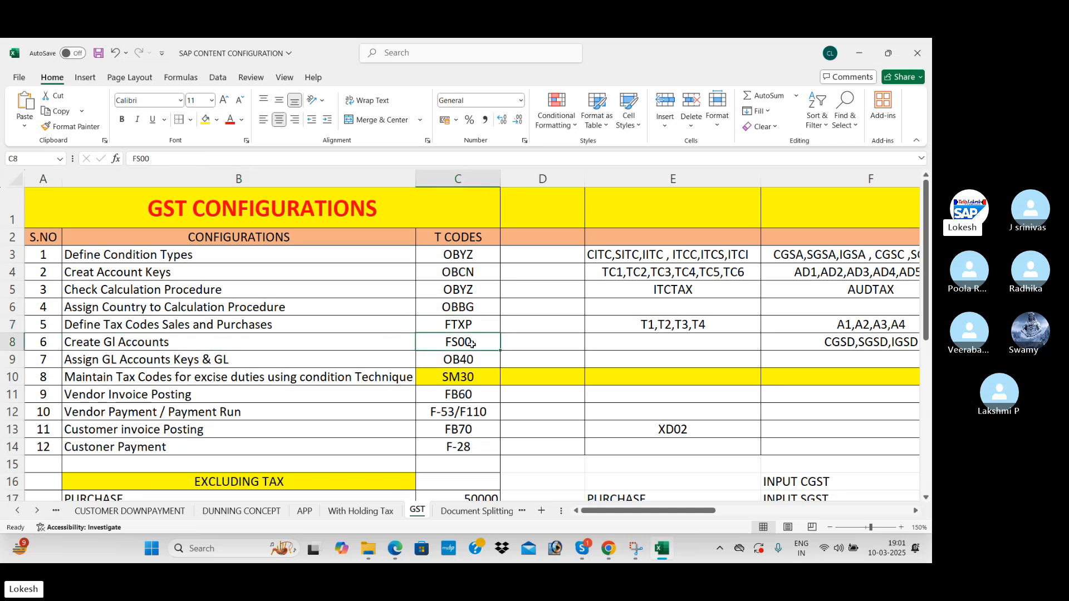
left_click(257, 358)
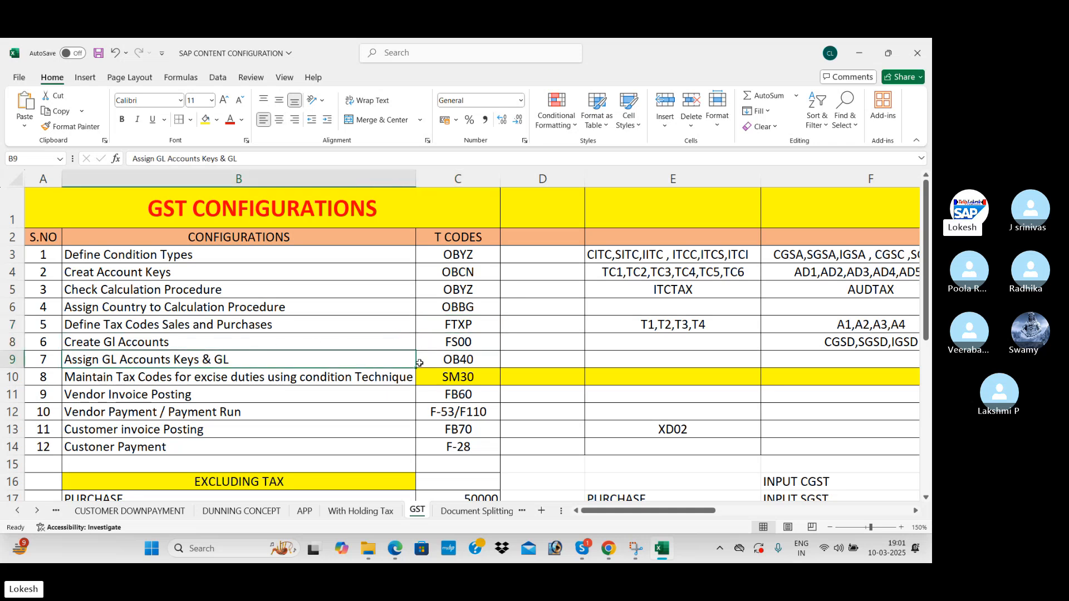
left_click(477, 360)
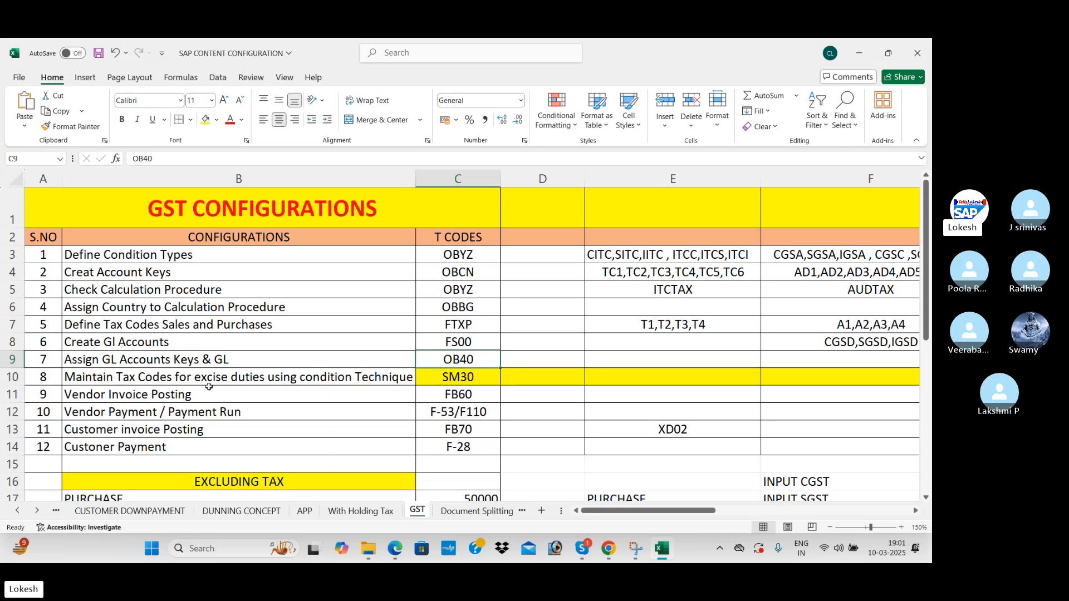
left_click(482, 381)
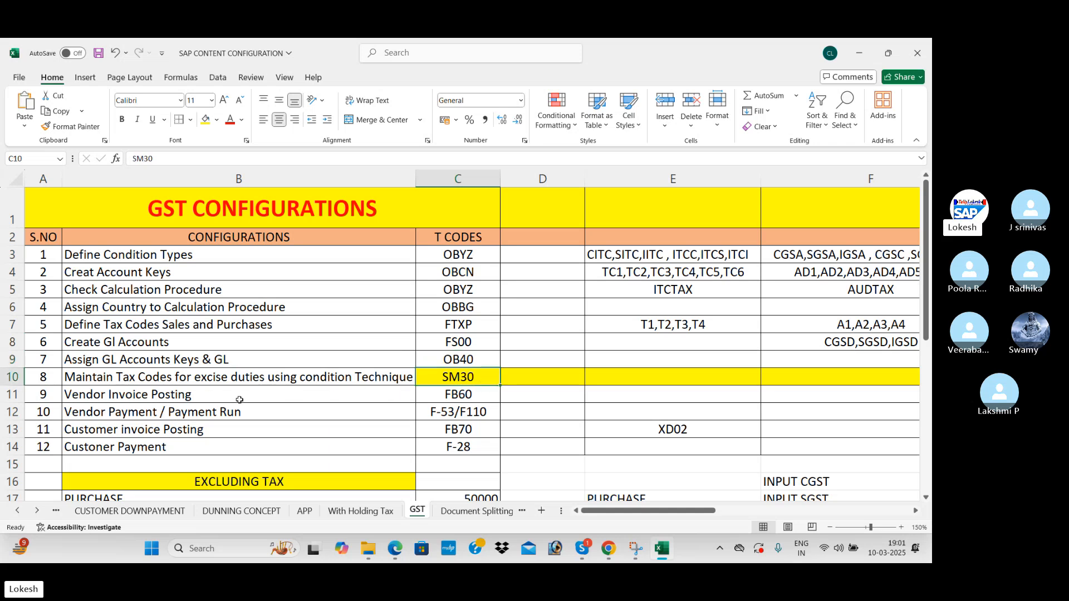
left_click(477, 398)
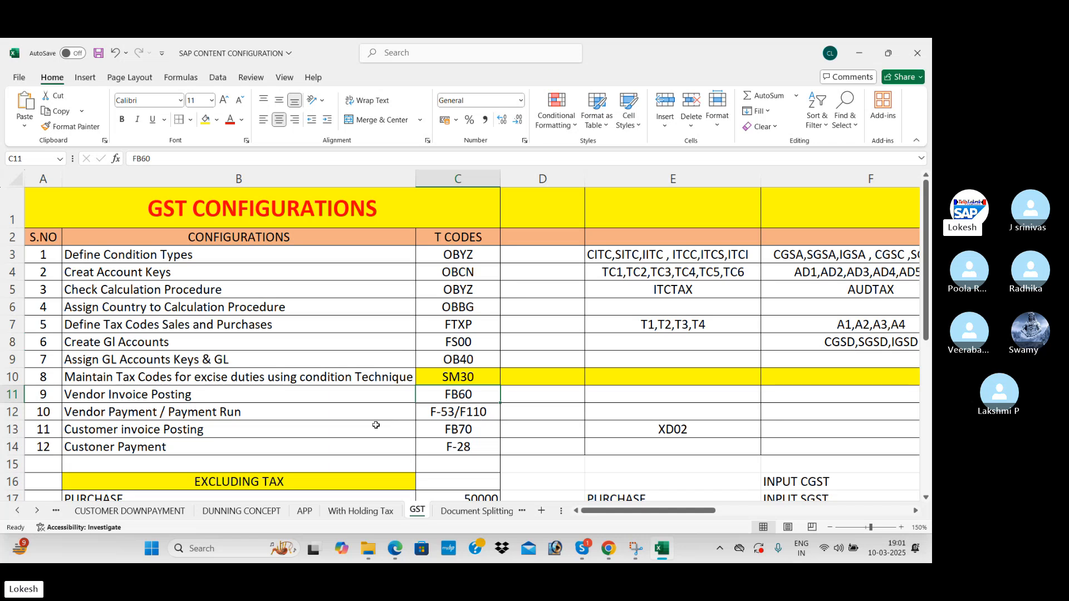
left_click(480, 432)
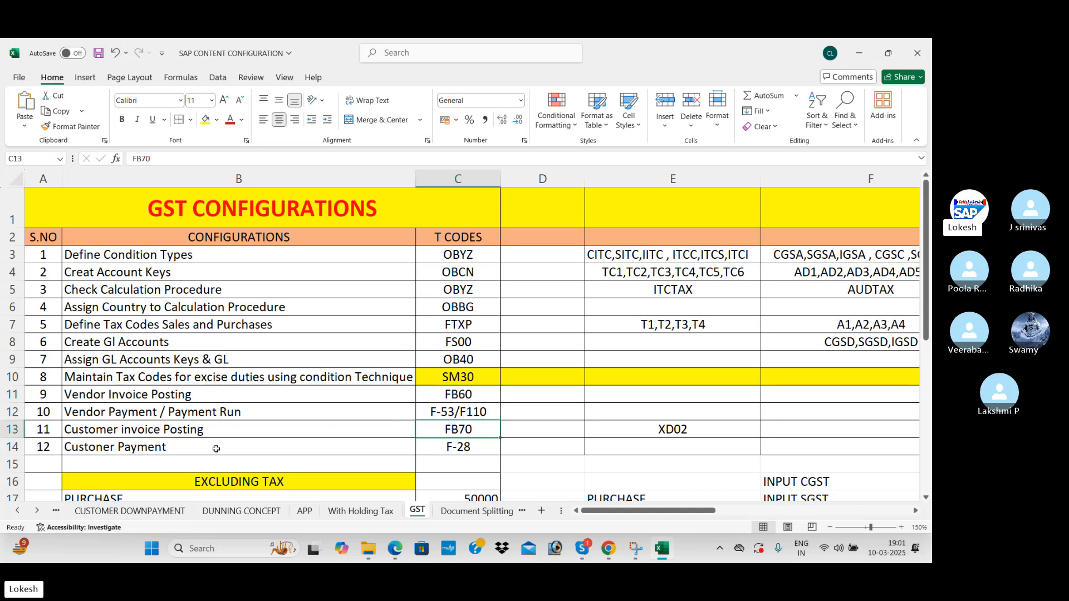
left_click(462, 449)
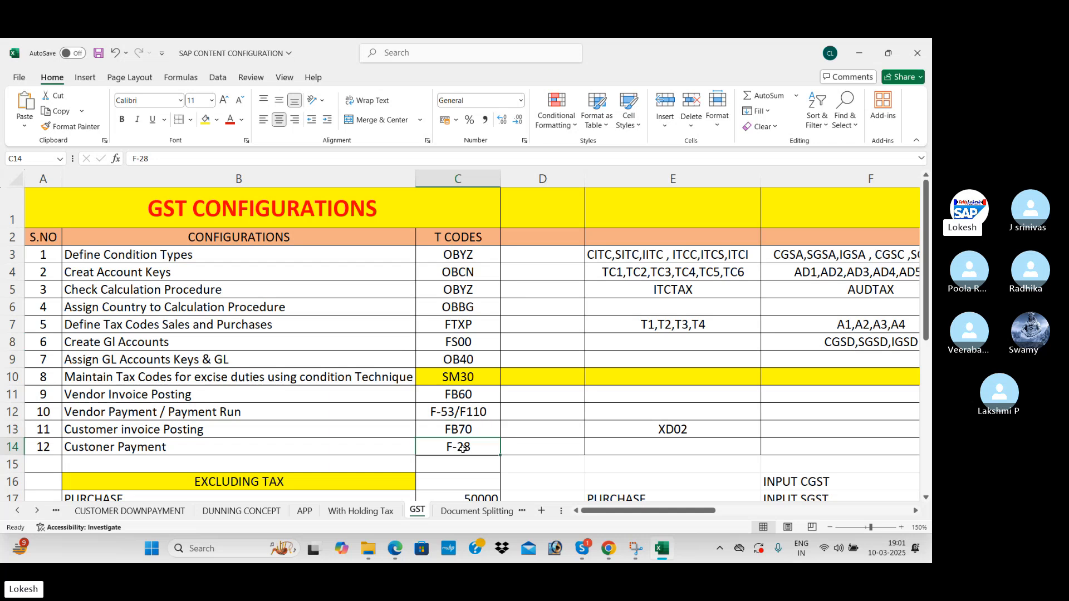
left_click_drag(240, 261, 458, 447)
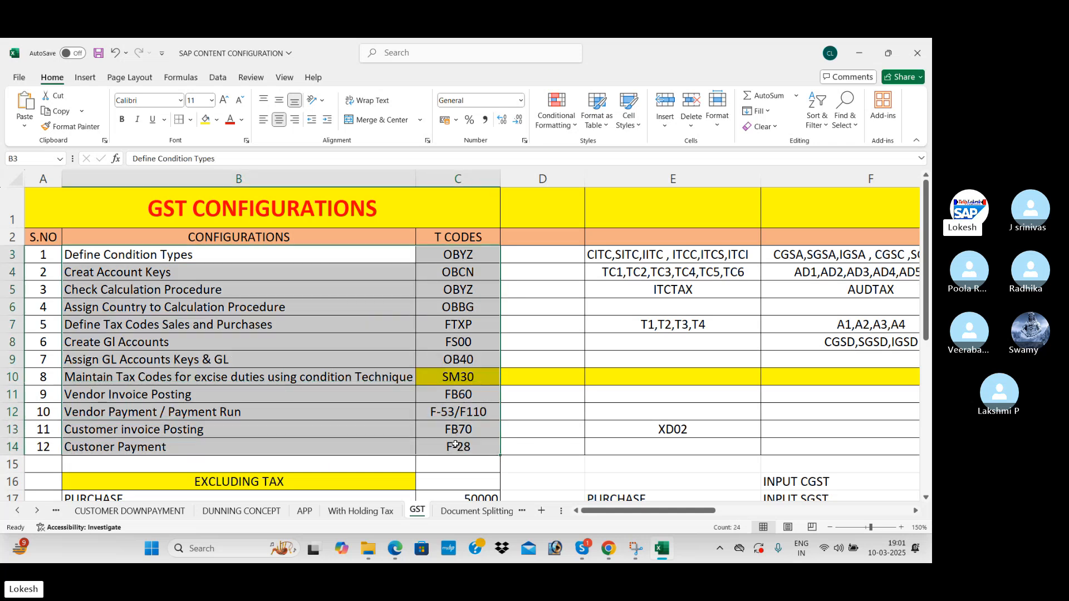
left_click(459, 447)
scroll(347, 343, "down", 3)
left_click_drag(351, 301, 460, 462)
scroll(341, 291, "up", 3)
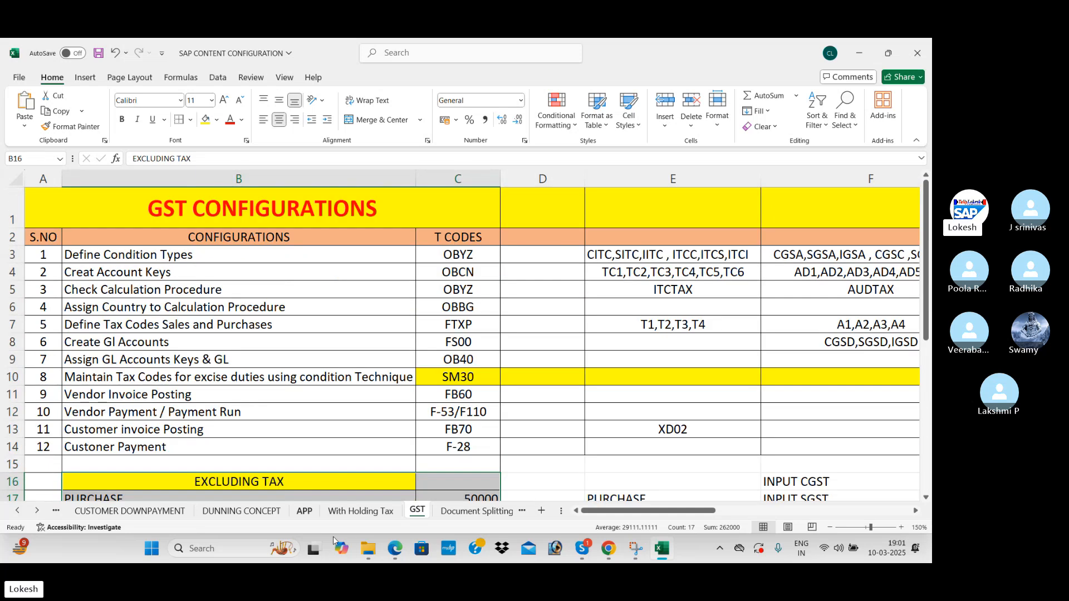
left_click(394, 550)
scroll(365, 315, "down", 5)
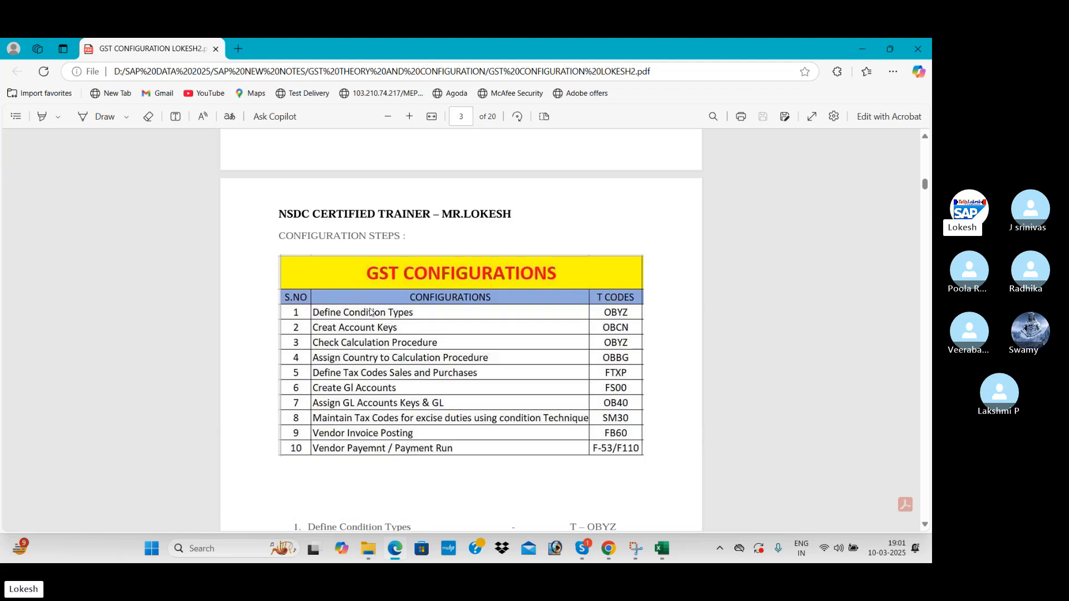
scroll(370, 312, "down", 12)
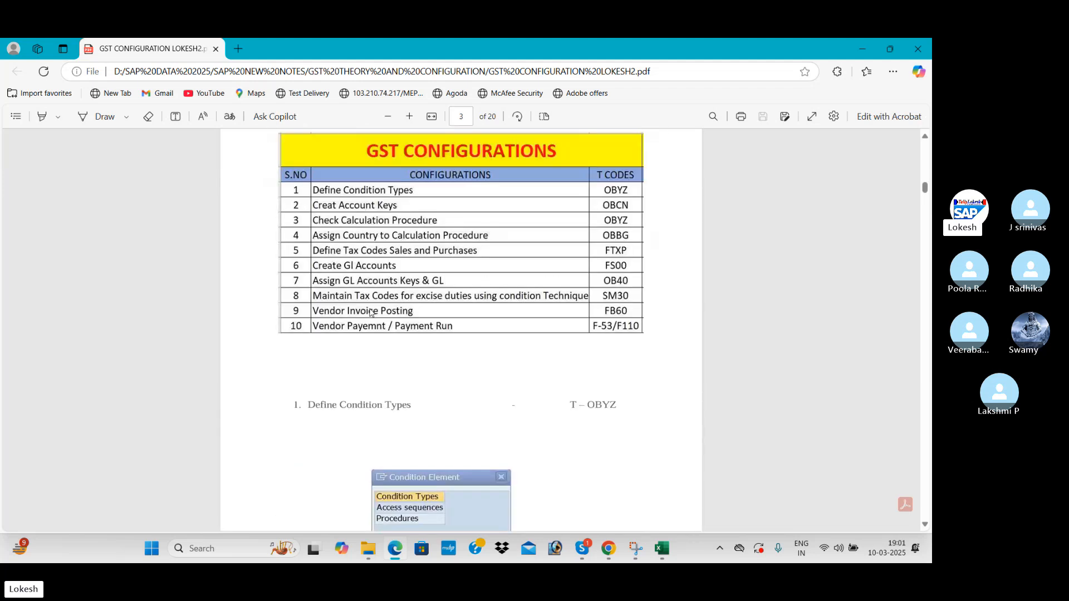
scroll(372, 305, "down", 2)
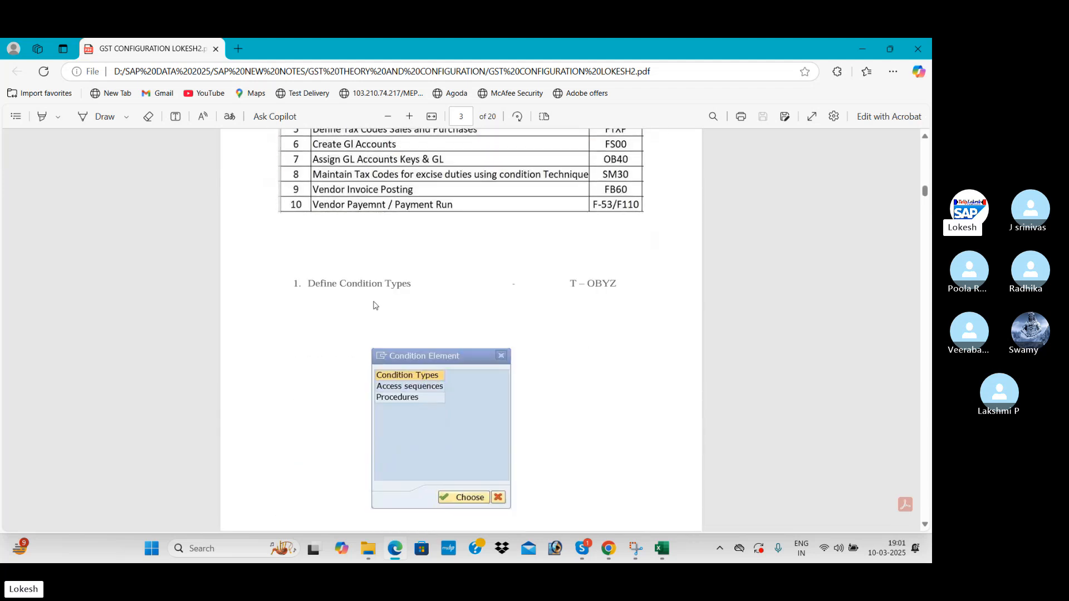
scroll(374, 304, "up", 2)
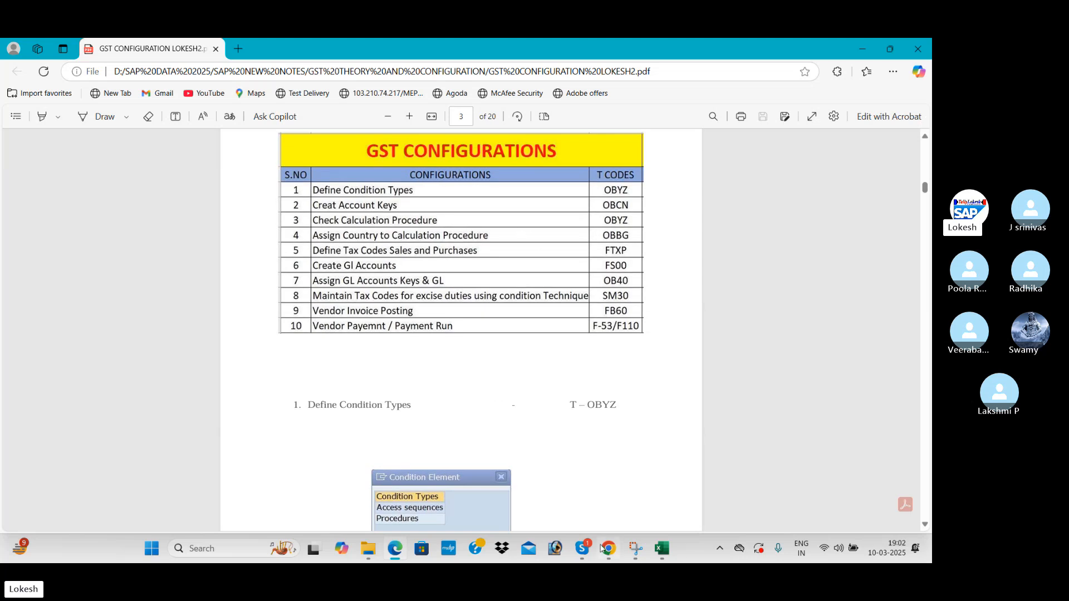
mouse_move(662, 548)
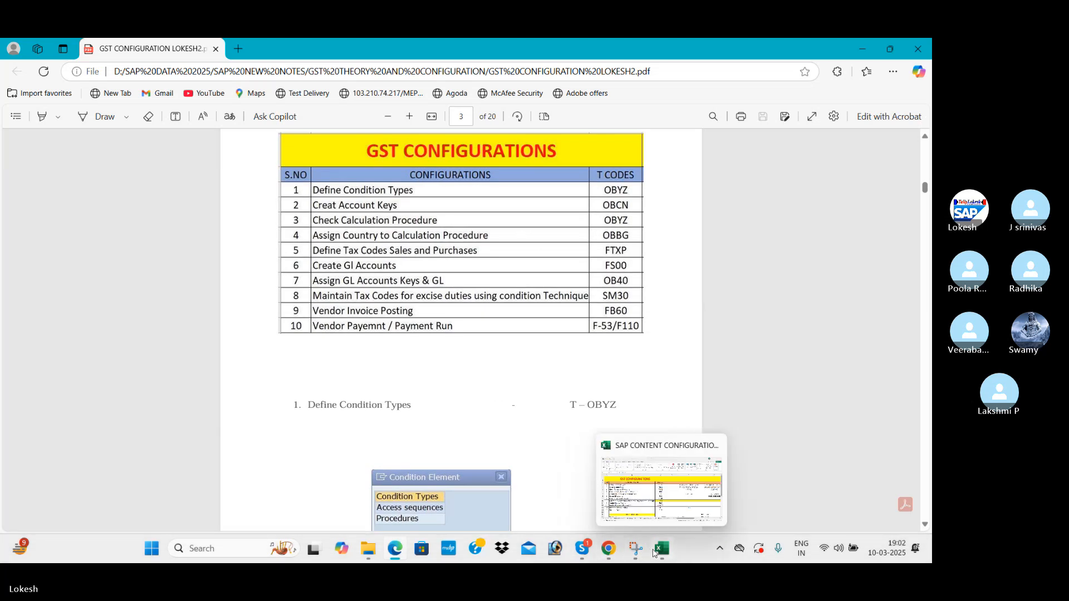
left_click(664, 495)
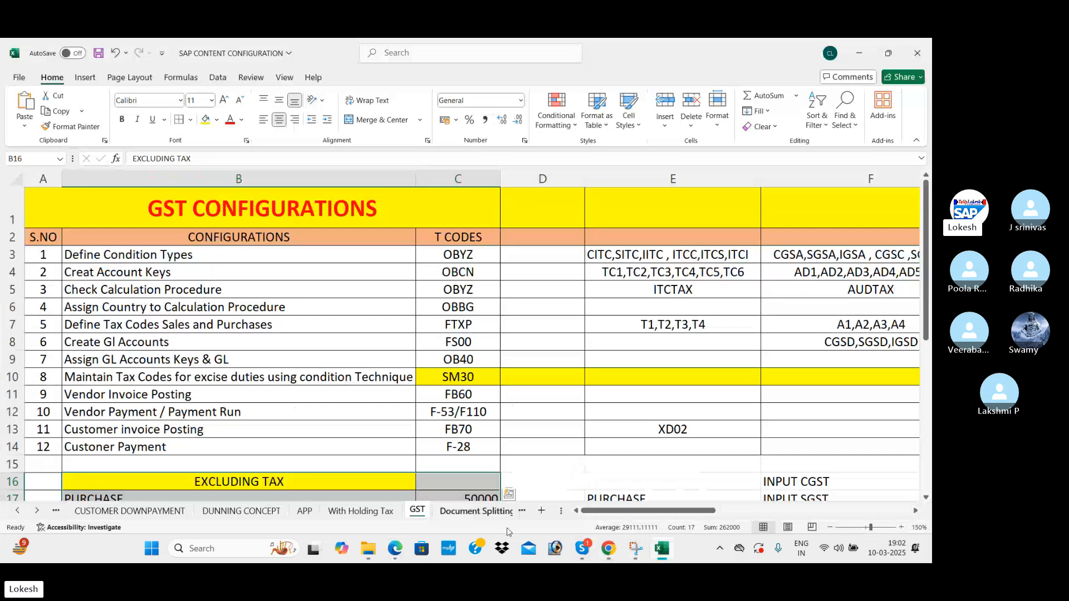
Clear Excel, the PDF, Skype, the website and the drive folder off the desktop, then launch SAP Logon 750.
left_click(859, 53)
left_click(861, 50)
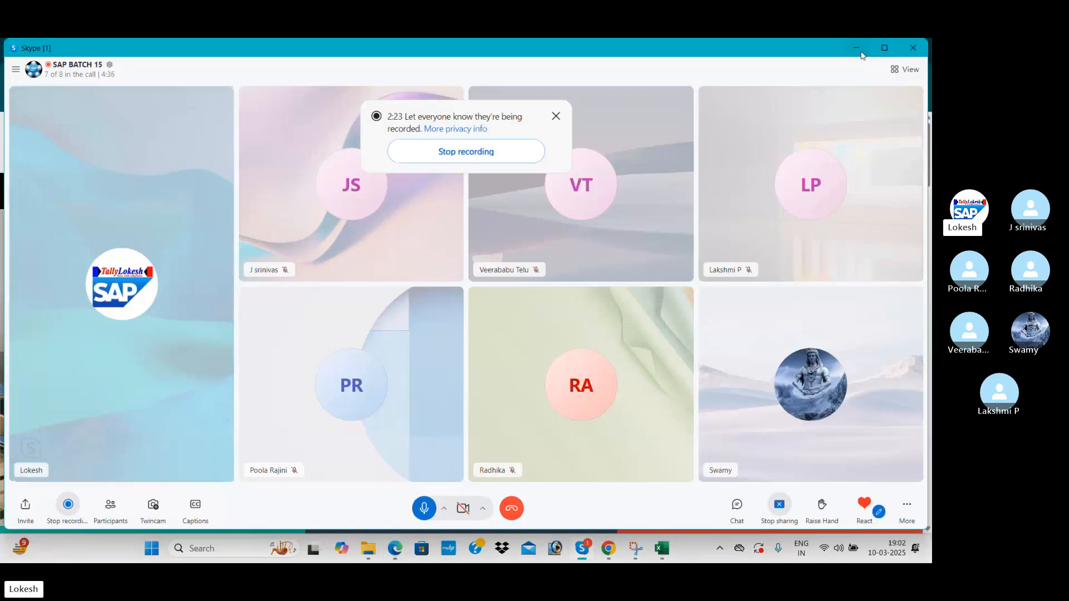
left_click(861, 54)
left_click(860, 52)
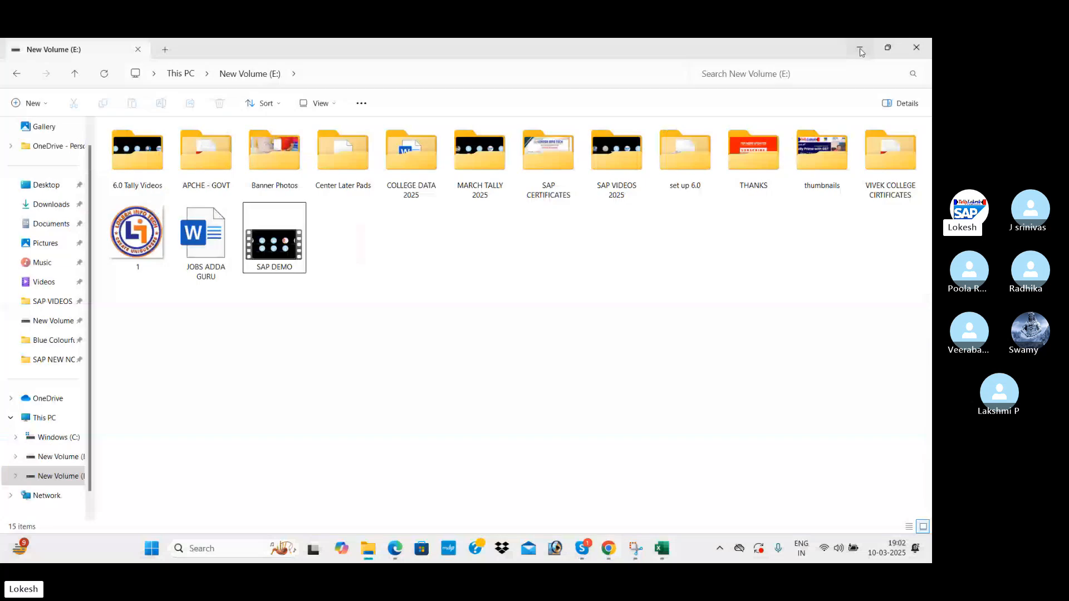
left_click(906, 53)
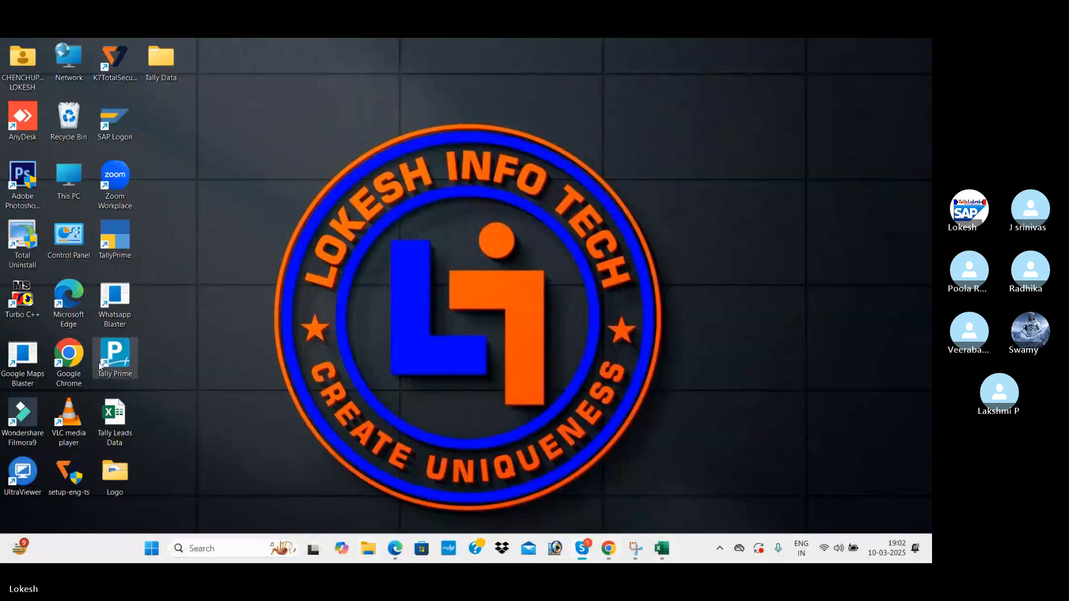
double_click(103, 126)
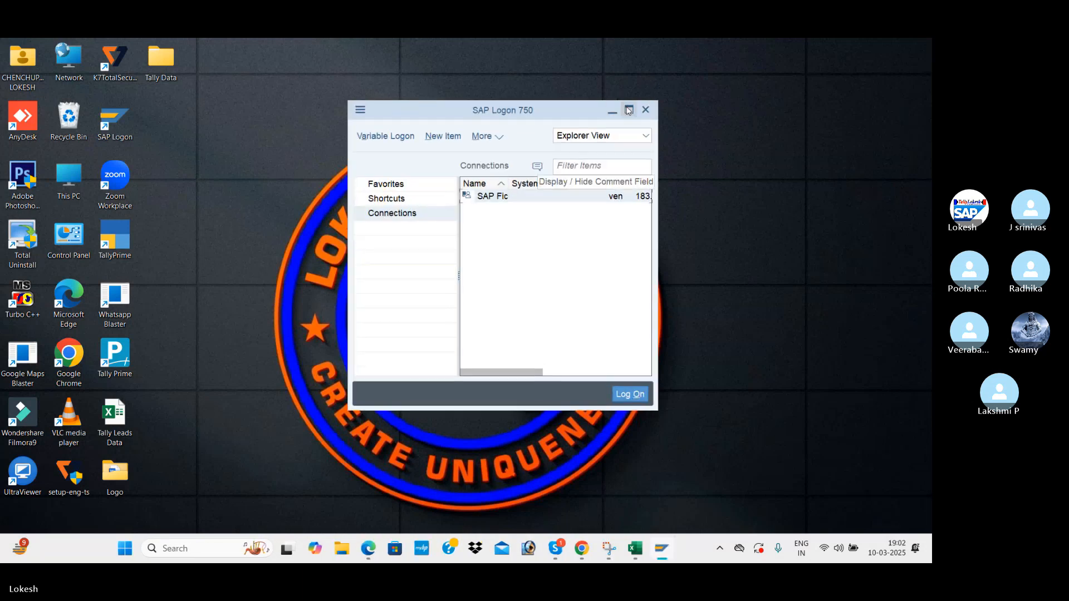
Log on to the SAP Fic connection with the user name and password.
left_click(628, 110)
double_click(389, 132)
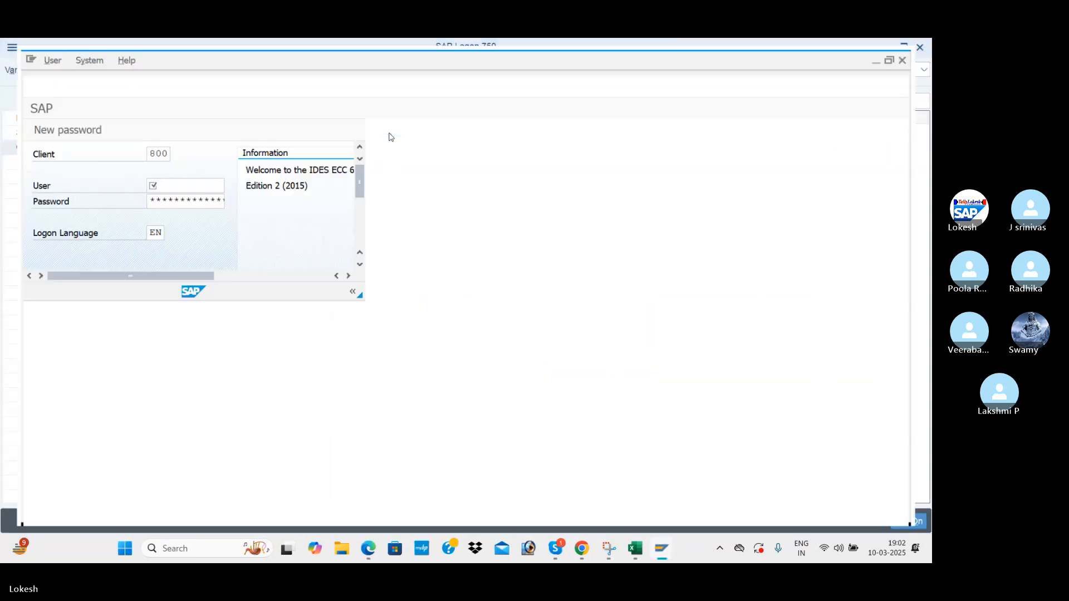
type("FIUSER42")
key("Tab")
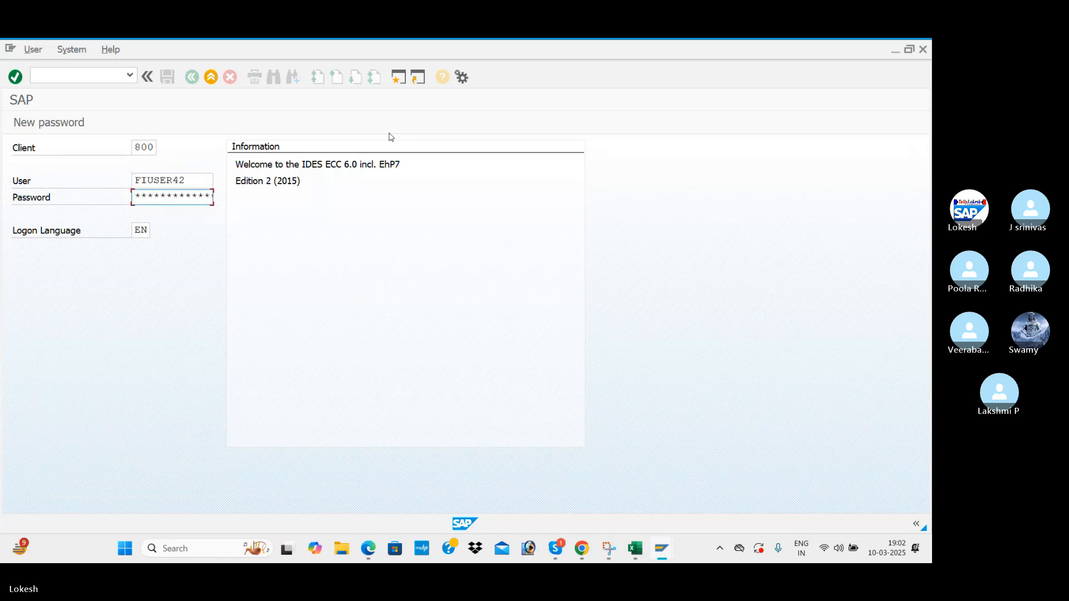
key("Return")
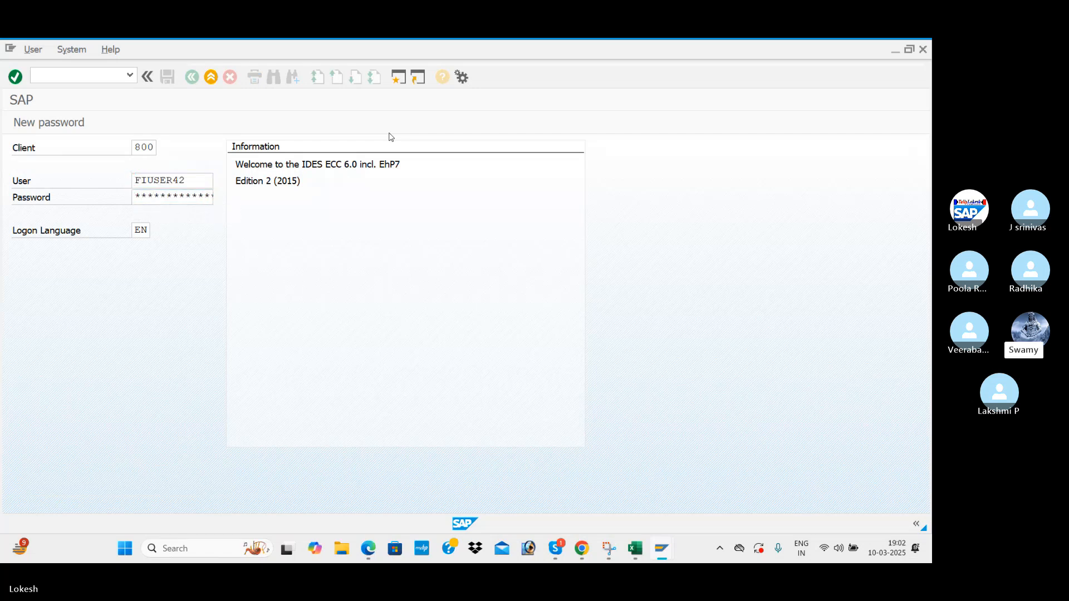
Switch to the GST configuration PDF at page 3's table of configuration T-codes.
key("alt+Tab")
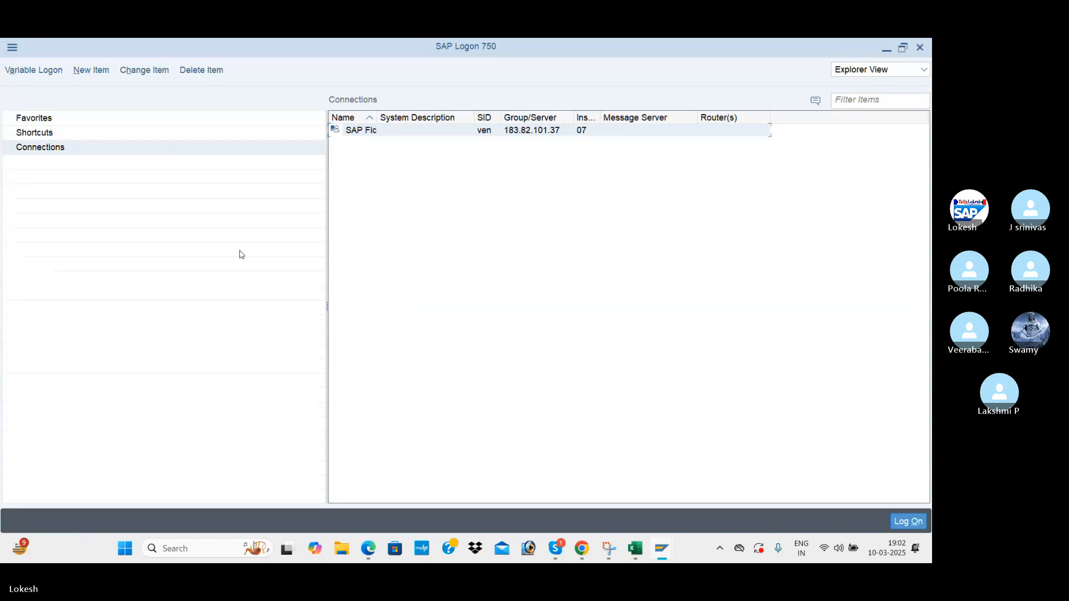
key("alt+Tab")
key("alt+Tab")
key("alt+Tab")
key("alt+Tab")
key("alt+Tab")
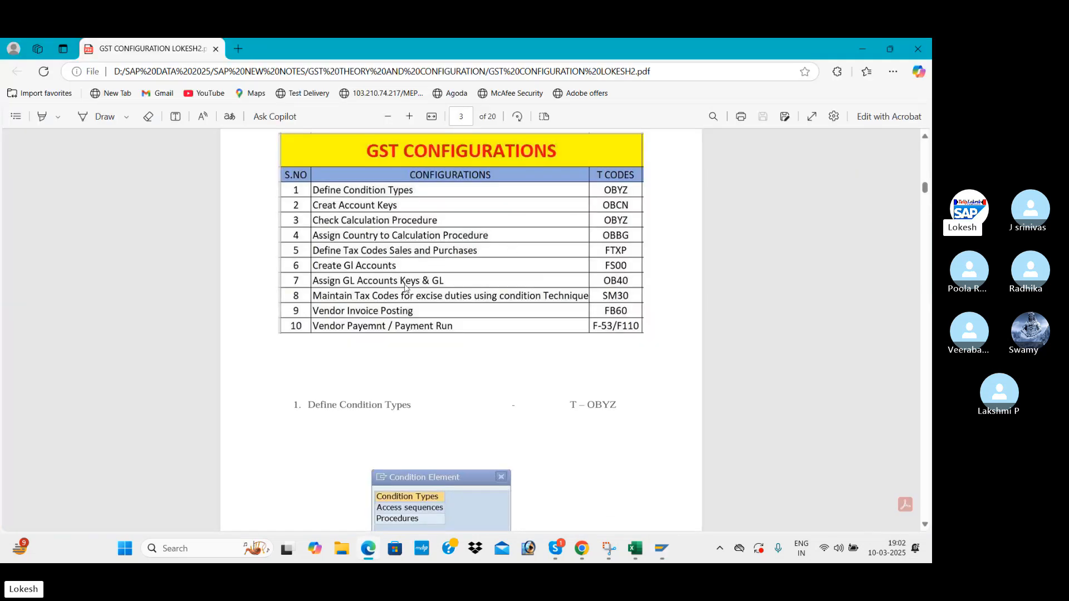
scroll(405, 287, "down", 3)
Run transaction OBYZ from SAP Easy Access to reach the Condition Element dialog.
key("alt+Tab")
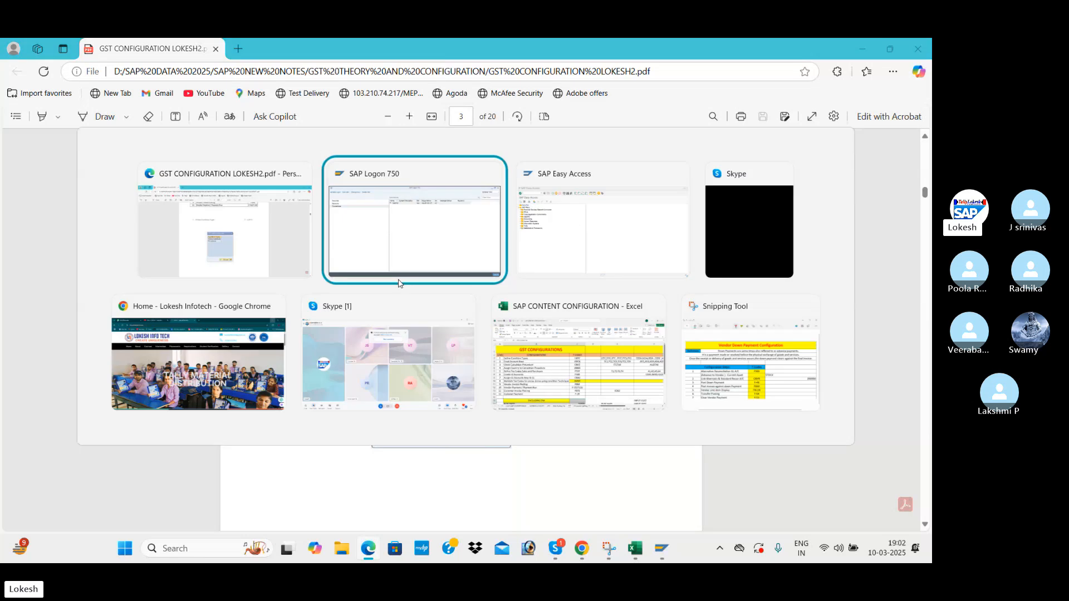
key("alt+Tab")
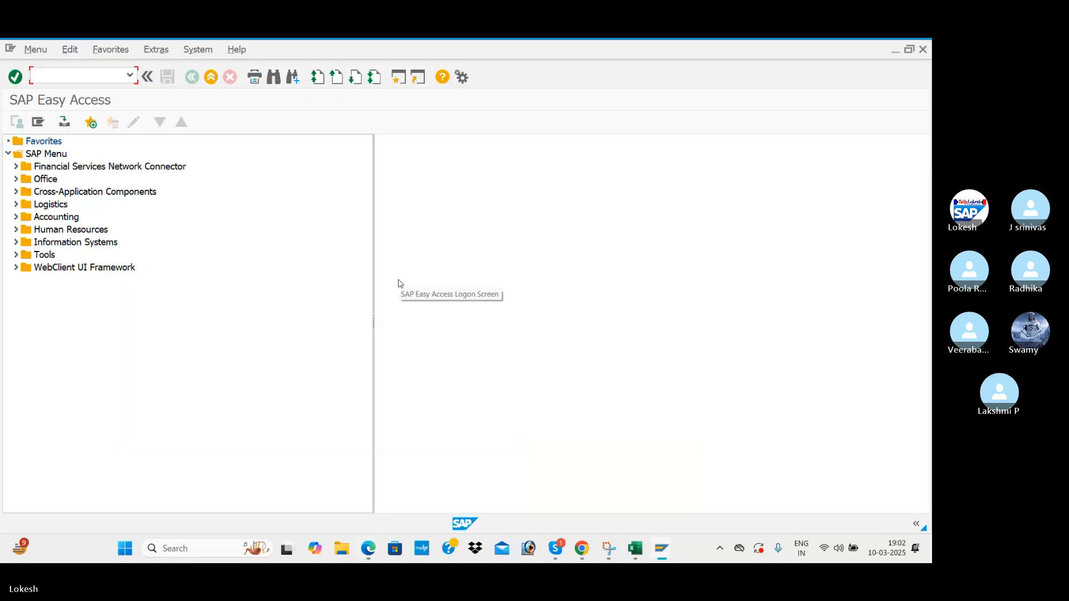
type("OBYZ")
key("Return")
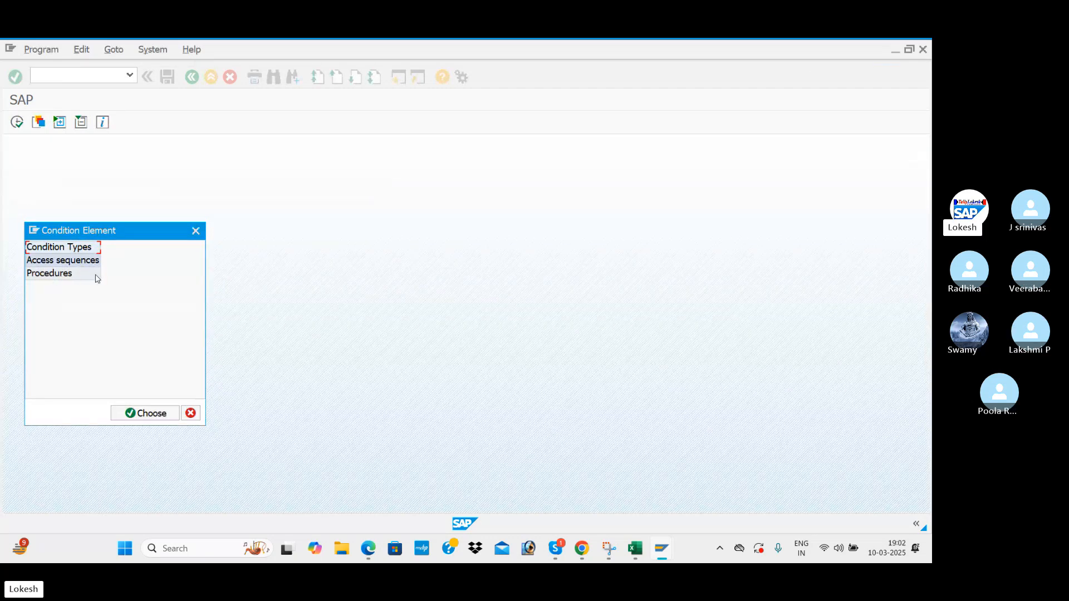
Open the Condition Types list and start a new condition type entry.
left_click(369, 551)
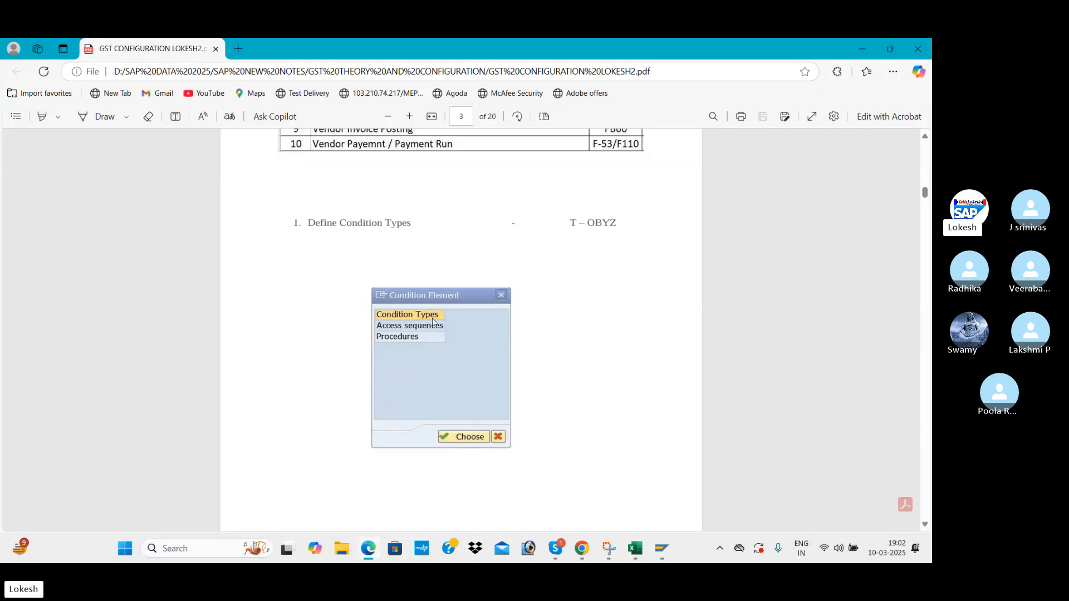
key("alt+Tab")
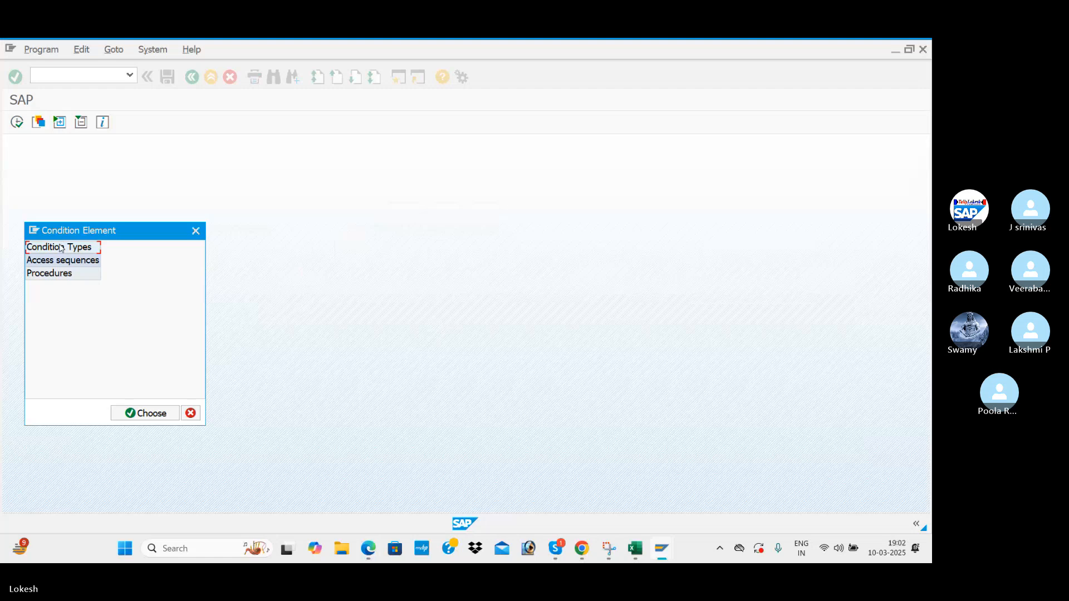
double_click(62, 248)
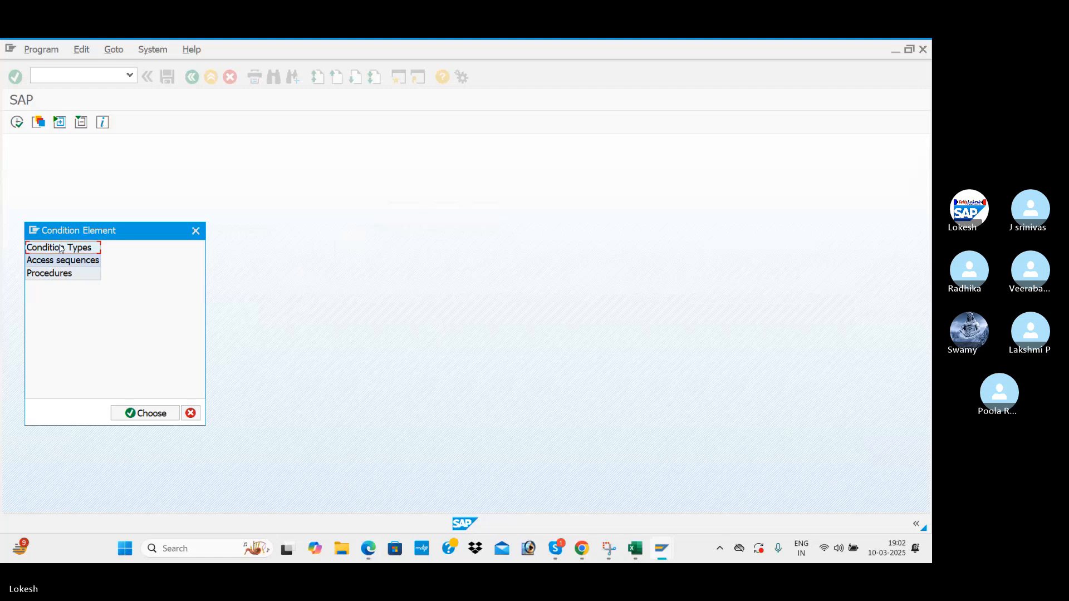
left_click(164, 416)
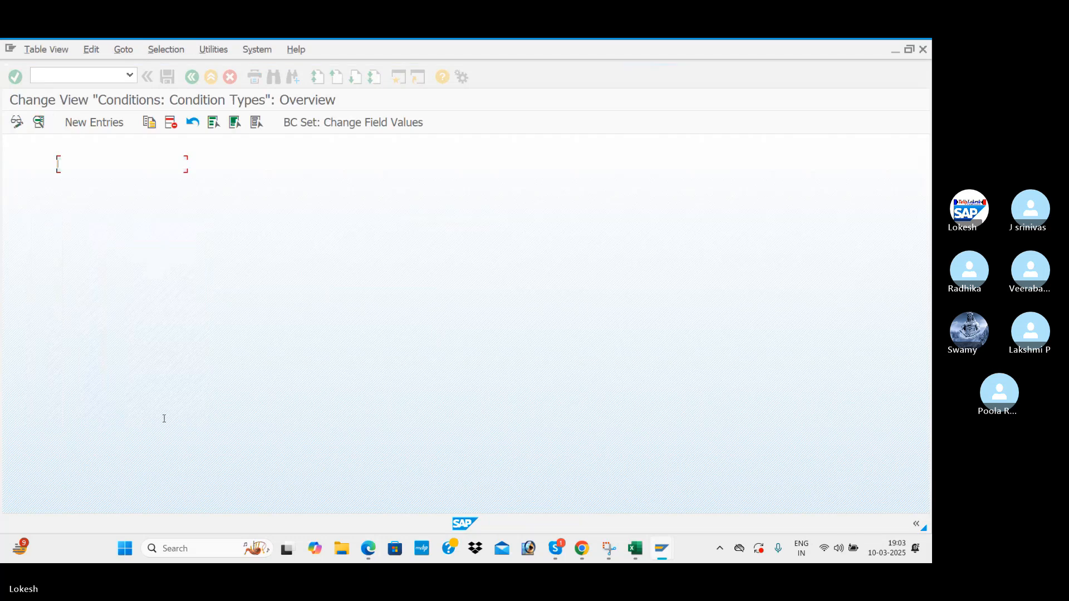
left_click(95, 123)
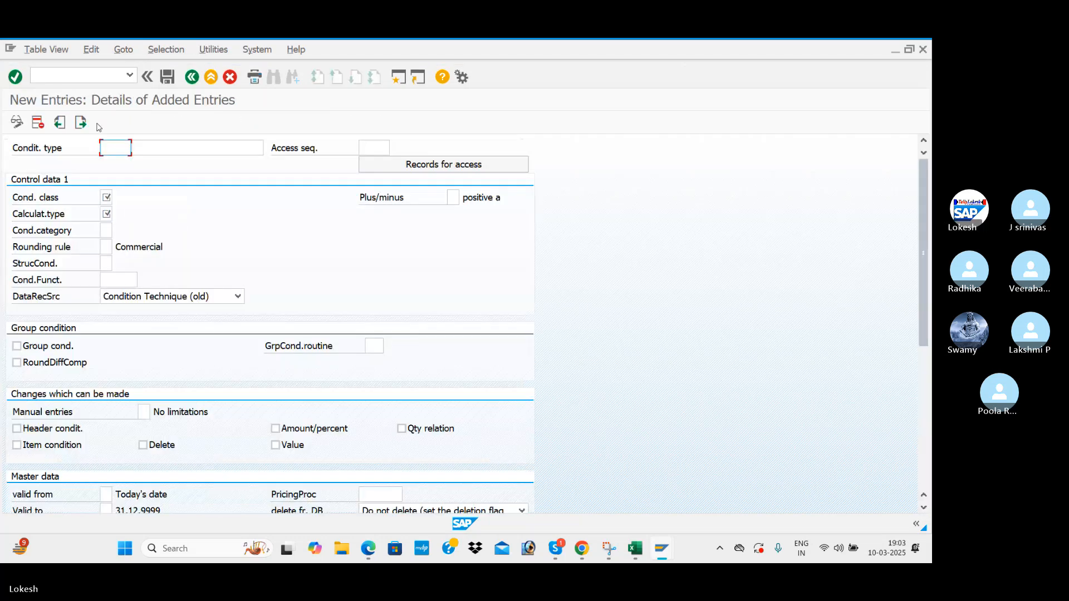
key("alt+Tab")
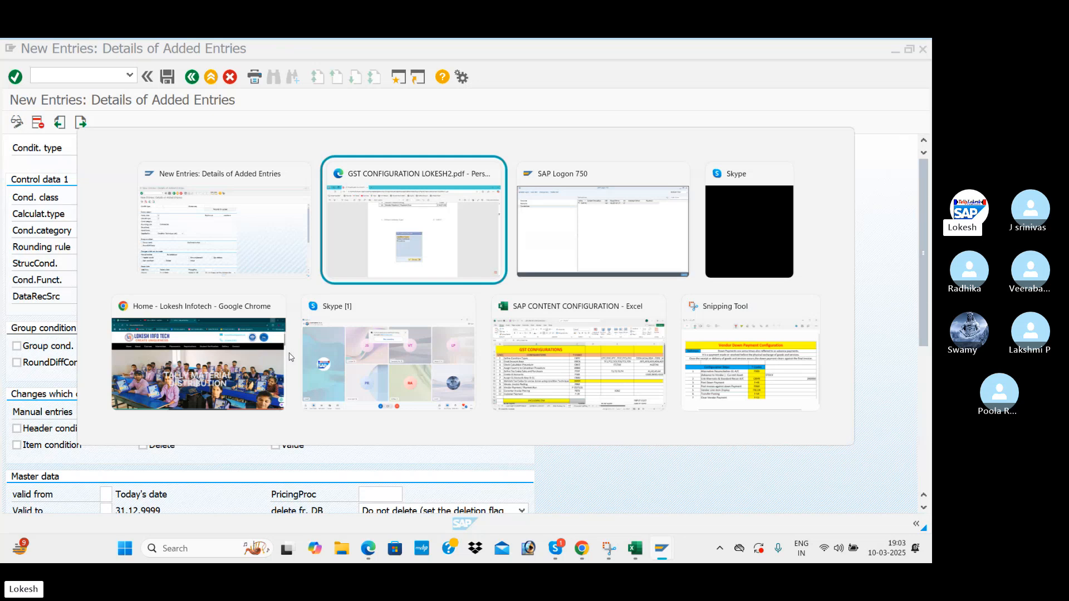
Scroll the PDF to the CWIN WING INPUT CGST condition type screenshot, then return to the Excel GST sheet.
scroll(334, 358, "down", 5)
scroll(399, 351, "down", 1)
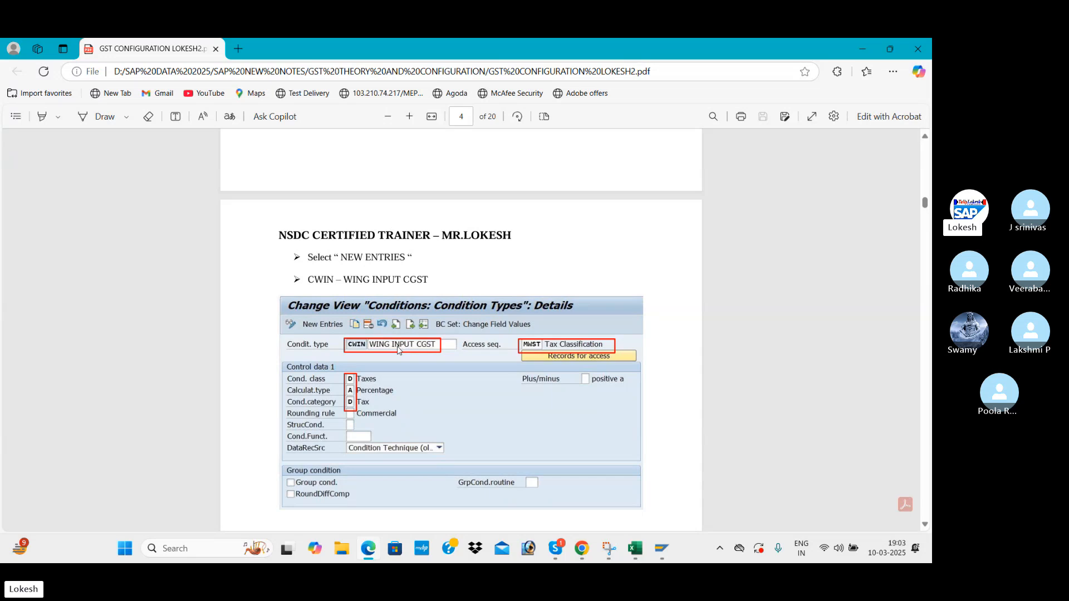
scroll(398, 350, "down", 1)
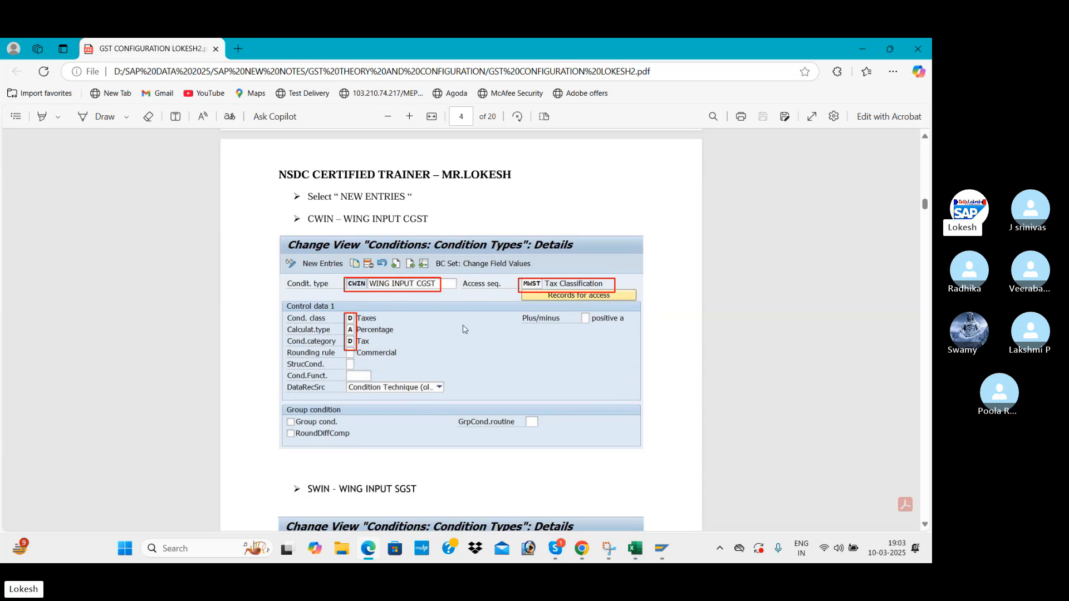
key("alt+Tab")
key("alt+Tab")
key("alt+Tab")
key("alt+Tab")
key("alt+Tab")
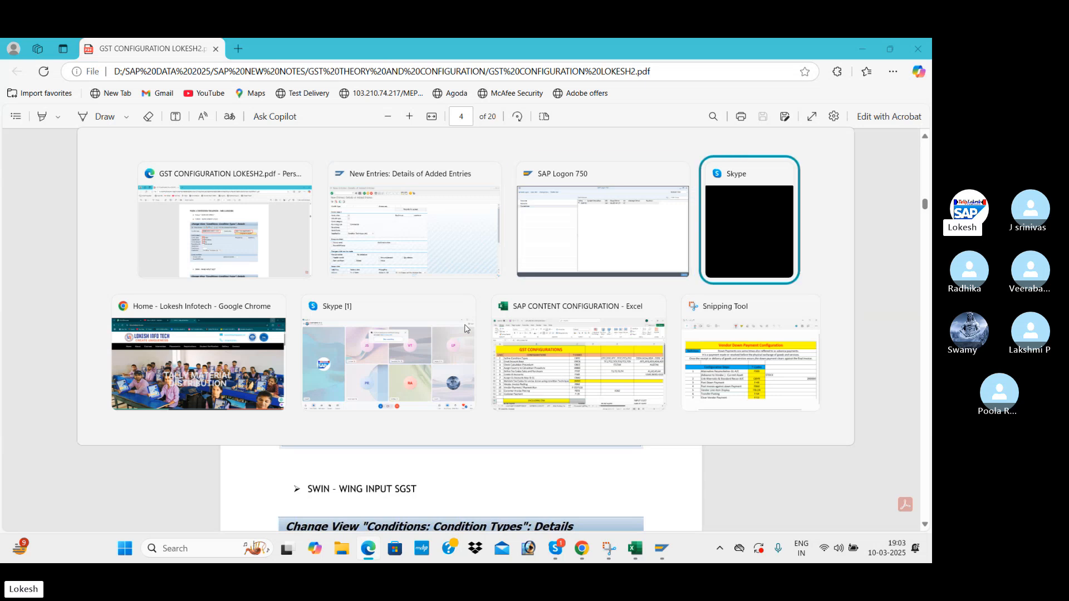
key("alt+Tab")
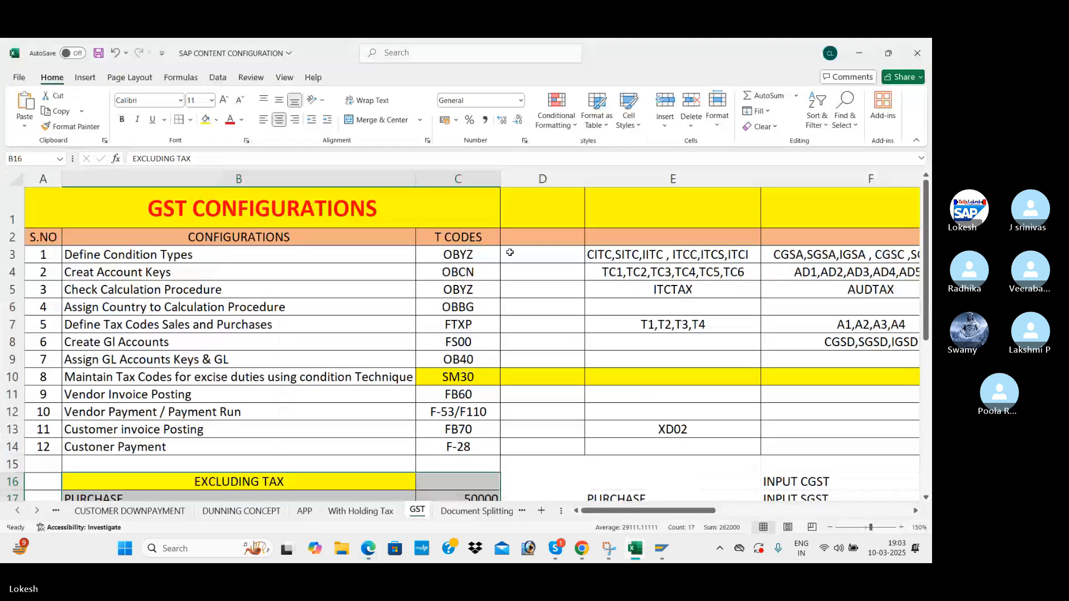
Widen column D of the GST sheet and return to the SAP New Entries form.
left_click_drag(585, 179, 659, 179)
key("alt+Tab")
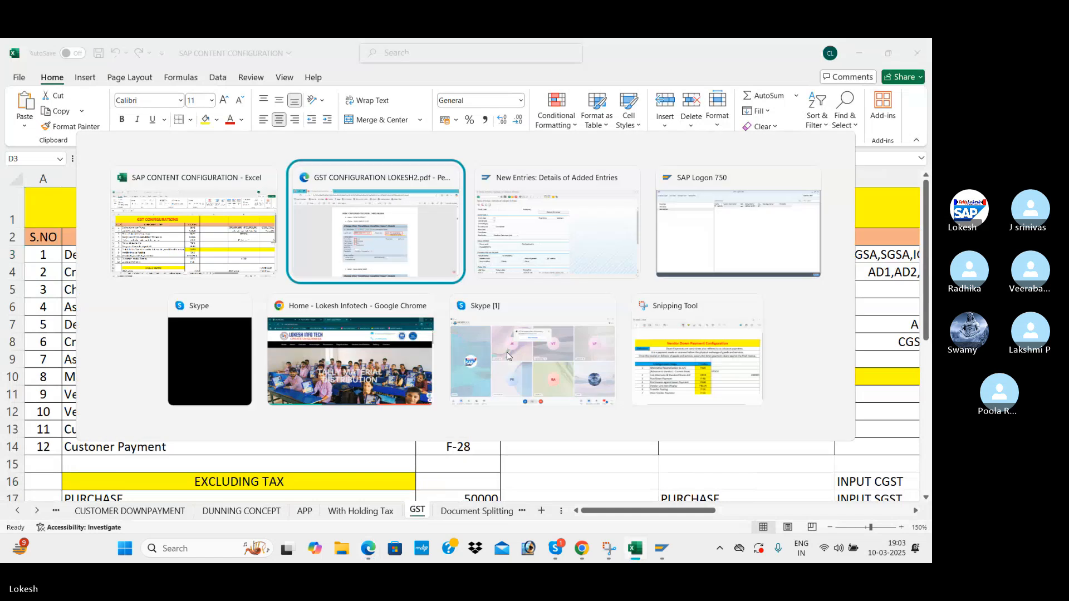
key("alt+Tab")
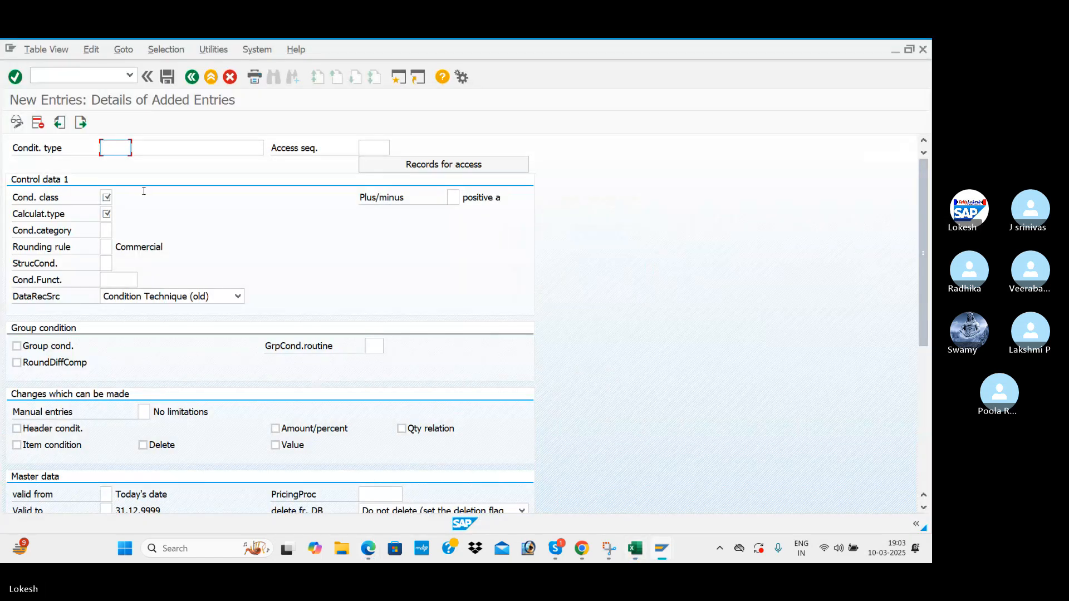
Enter condition type code CBEN with the description 'BEN1 INPUT CGST'.
type("CEB")
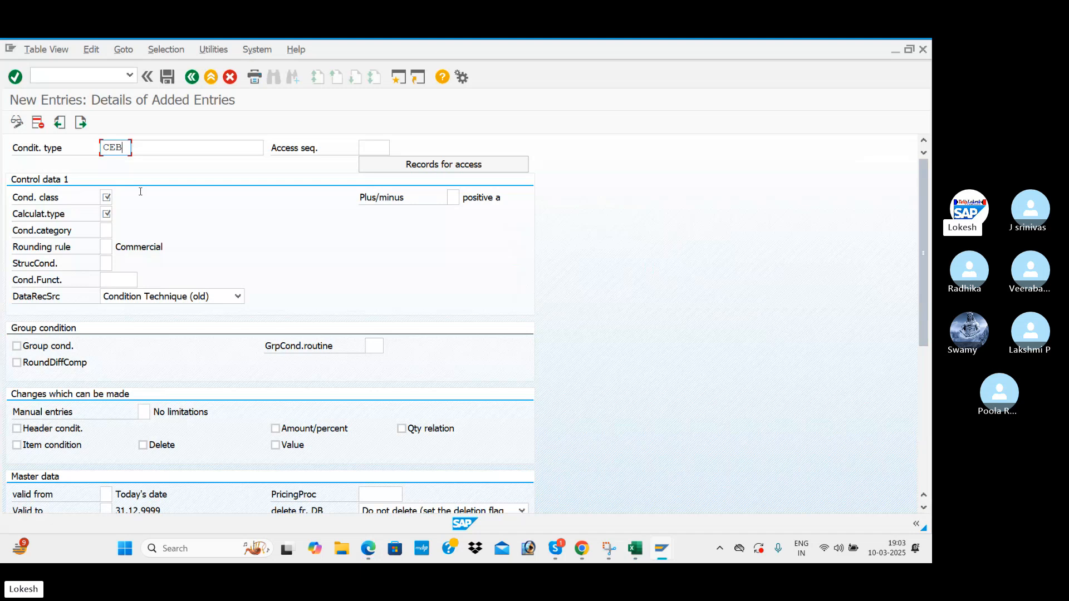
key("BackSpace")
key("BackSpace")
type("GST")
key("Tab")
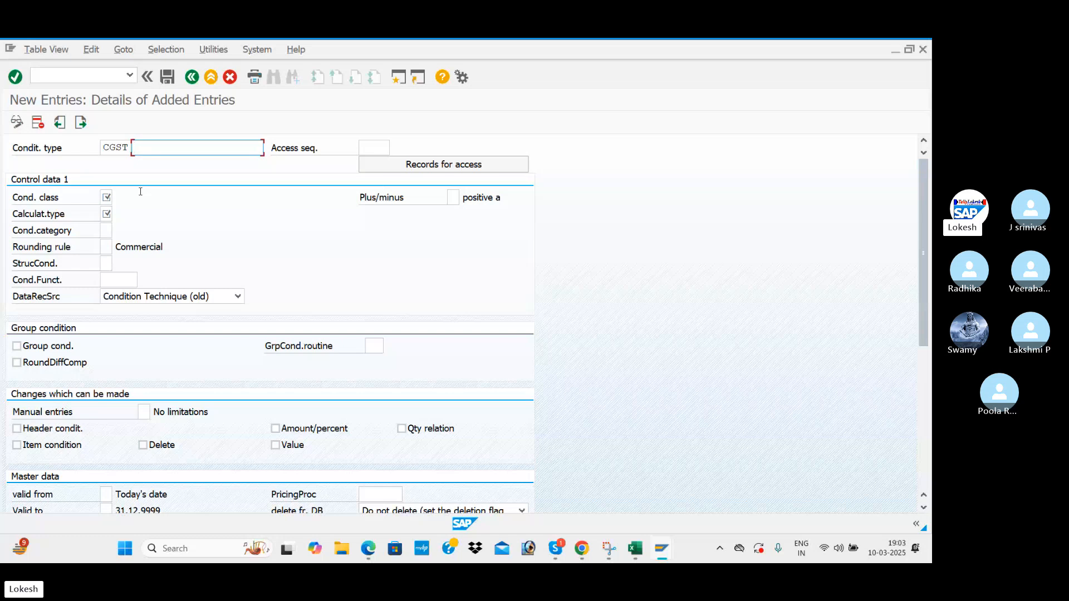
double_click(104, 147)
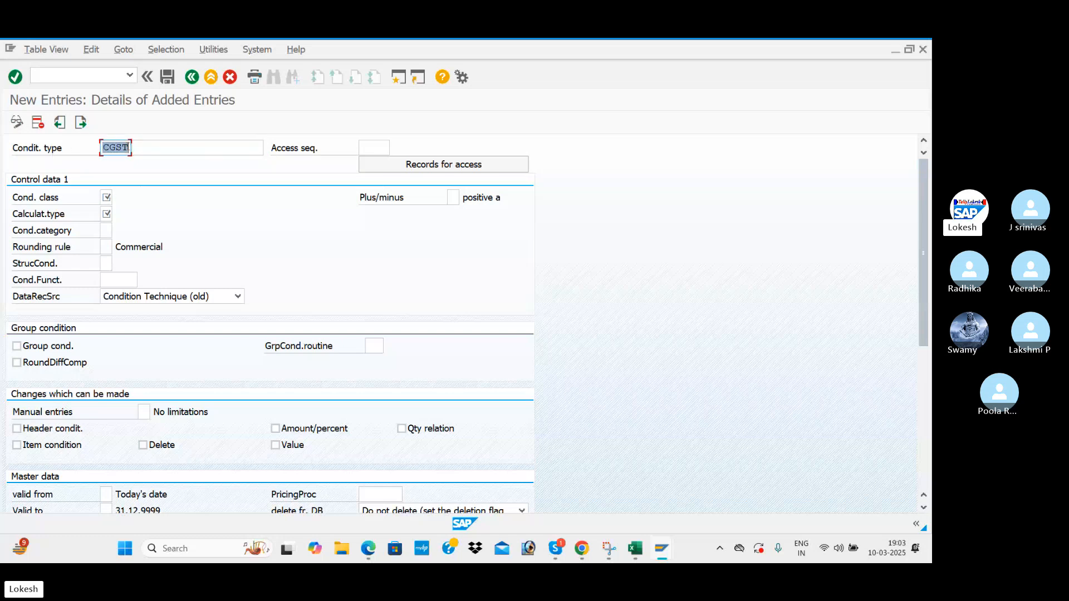
type("CBEN")
left_click(141, 144)
type("BEN")
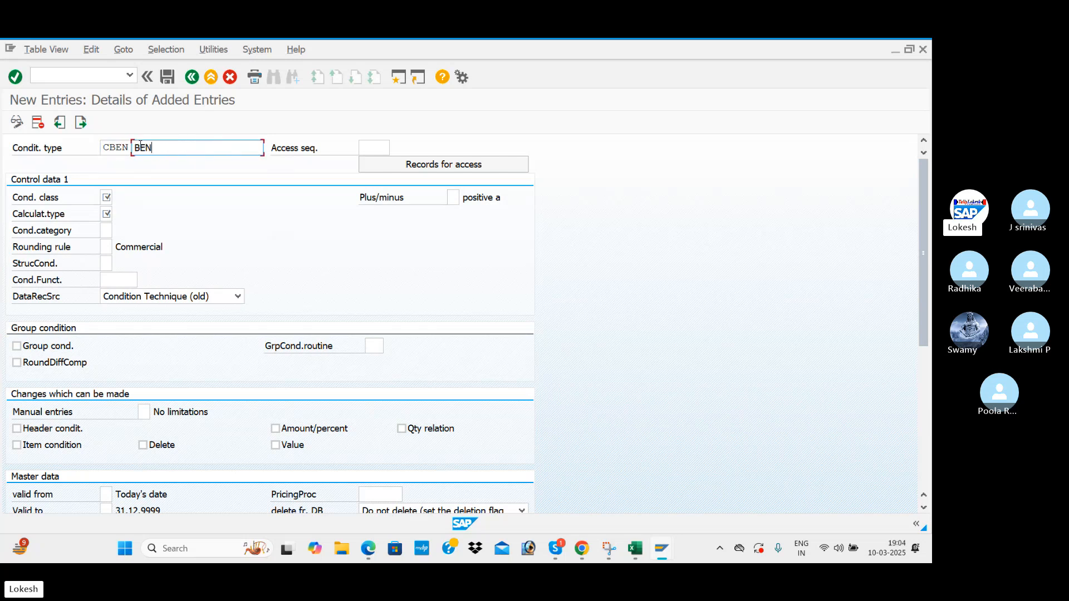
type("1 INUP")
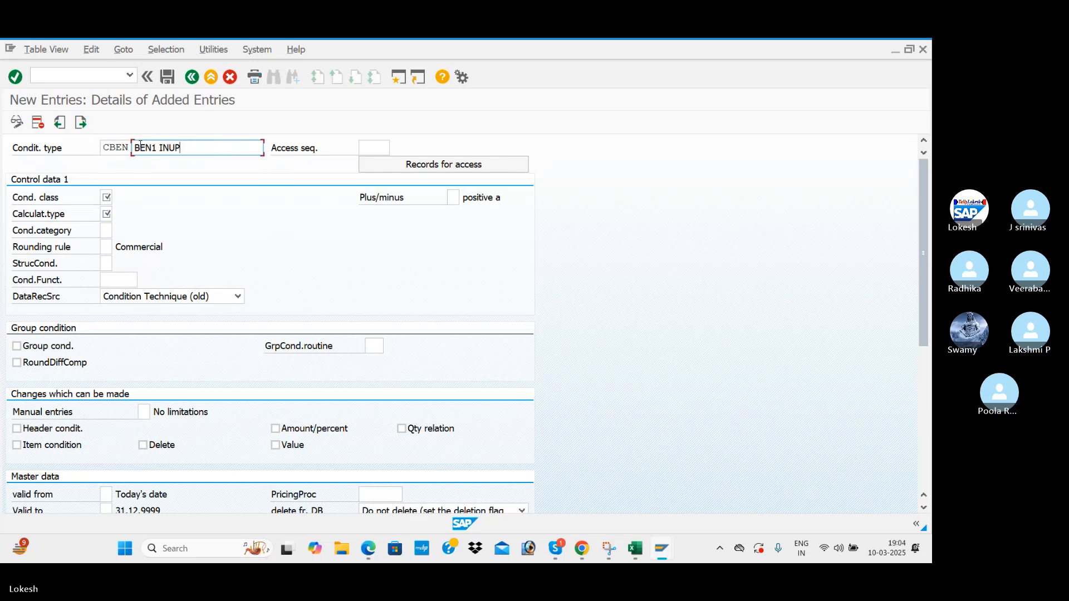
key("BackSpace")
key("BackSpace")
type("PUT CGST")
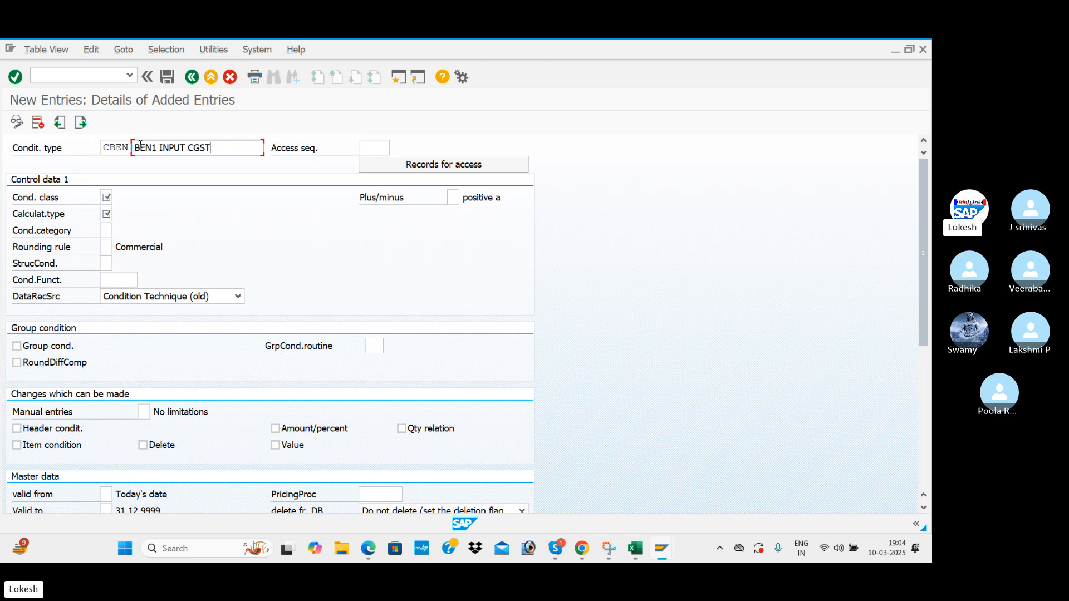
Set the CBEN access sequence to MWST (Tax Classification).
left_click(384, 148)
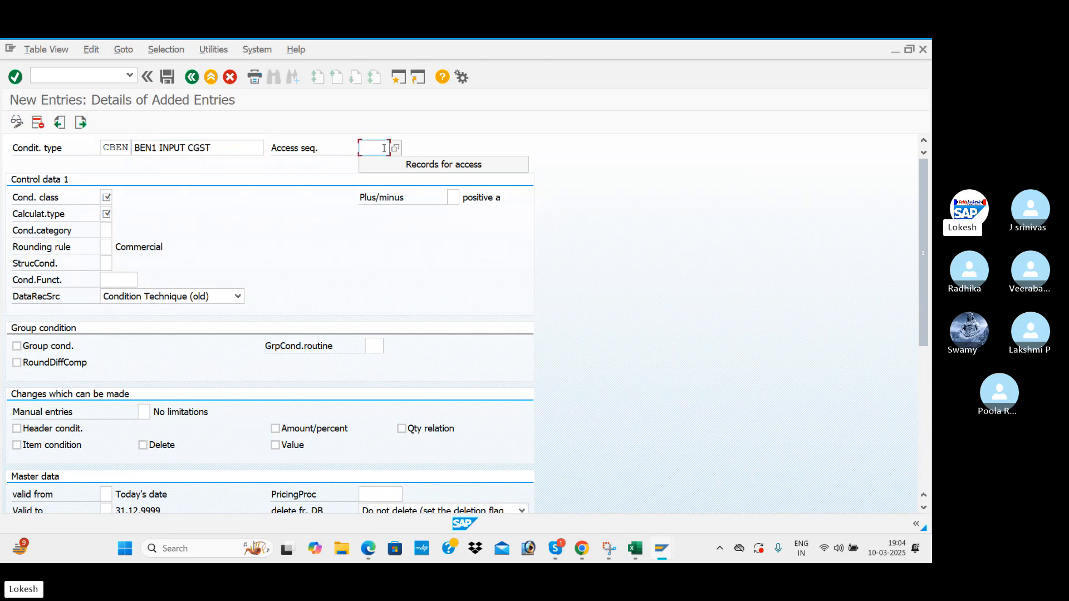
left_click(395, 148)
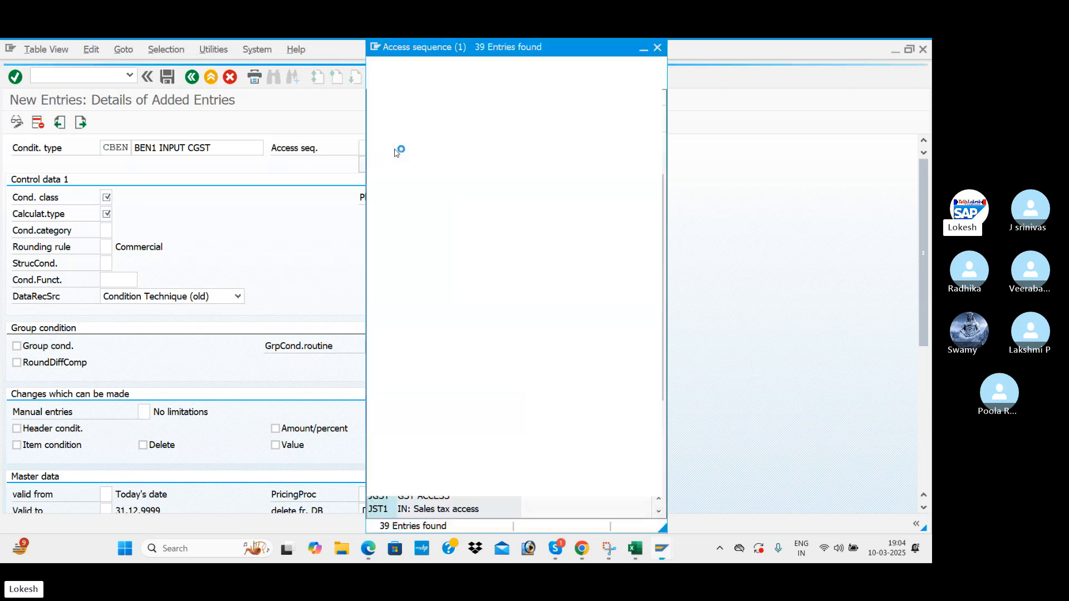
scroll(470, 240, "down", 4)
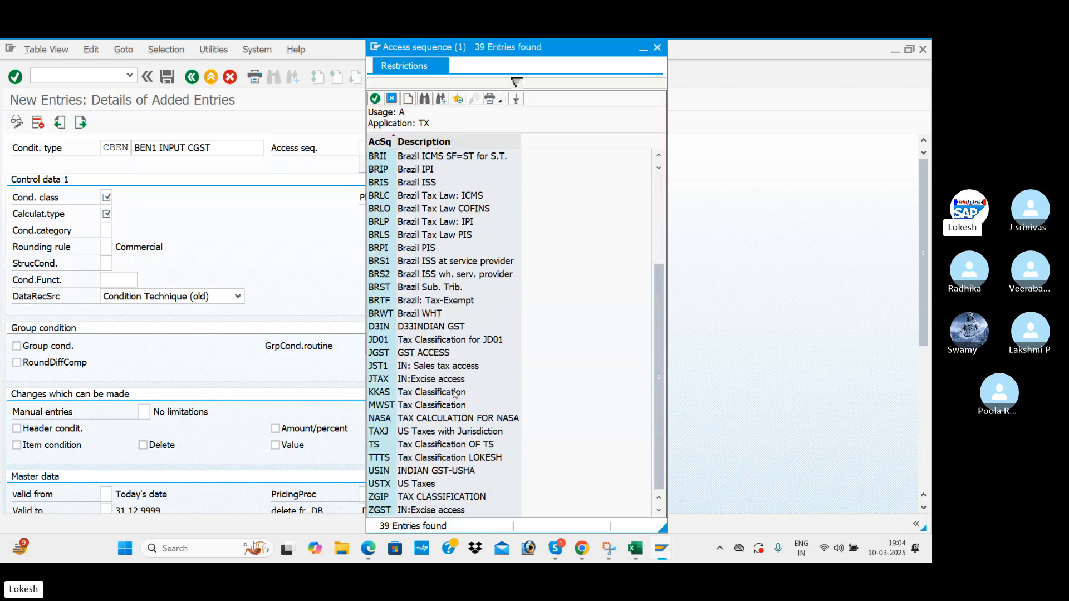
left_click(437, 409)
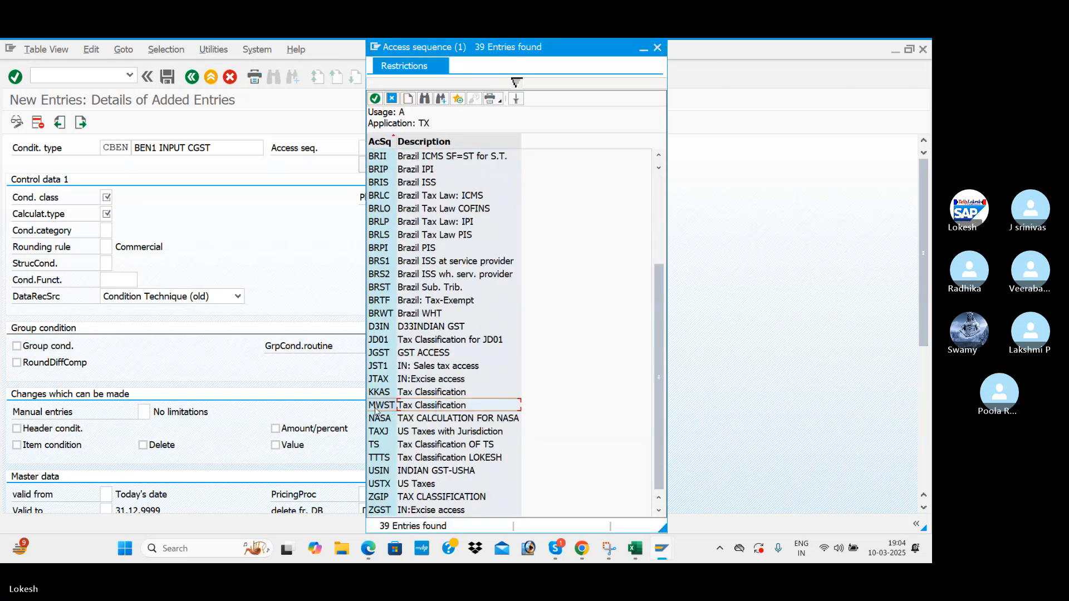
double_click(437, 406)
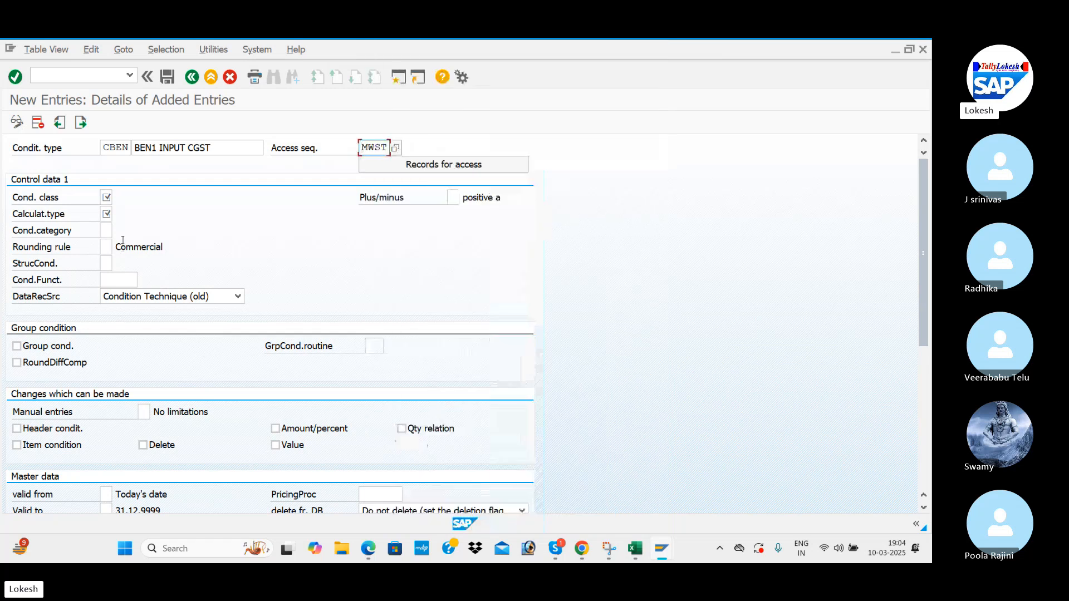
Set condition class D (Taxes), checking the configuration notes PDF for reference.
left_click(103, 199)
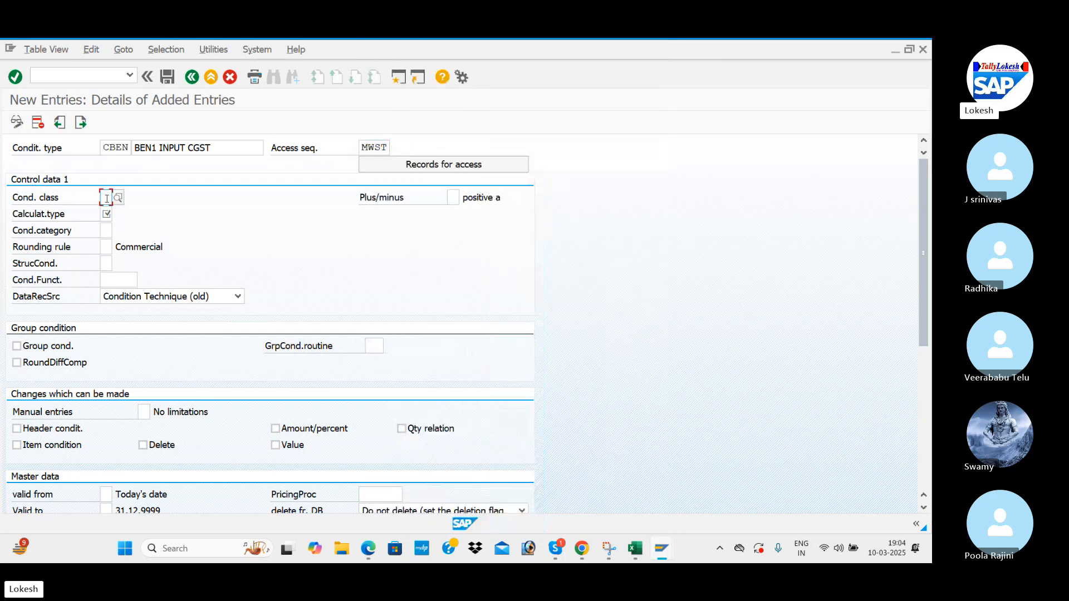
left_click(118, 198)
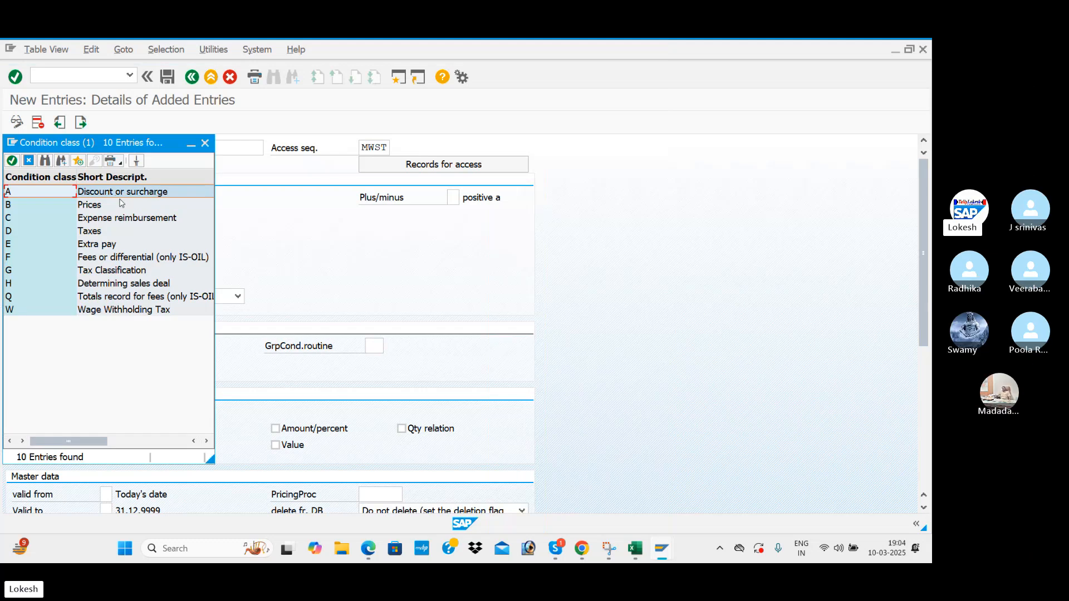
left_click_drag(165, 144, 531, 154)
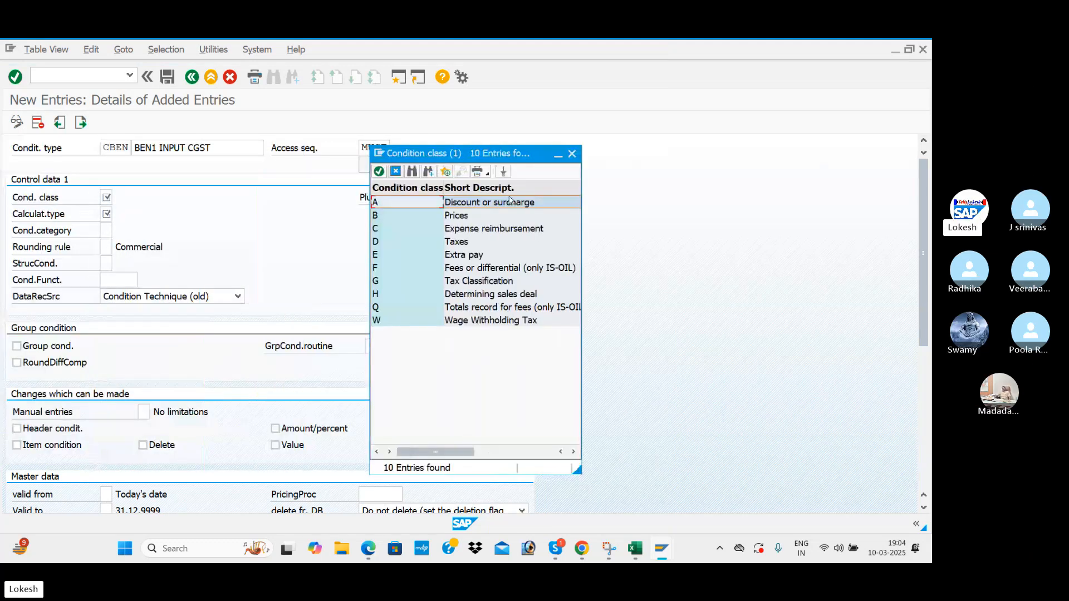
key("alt+Tab")
key("alt+Tab")
key("alt+Tab")
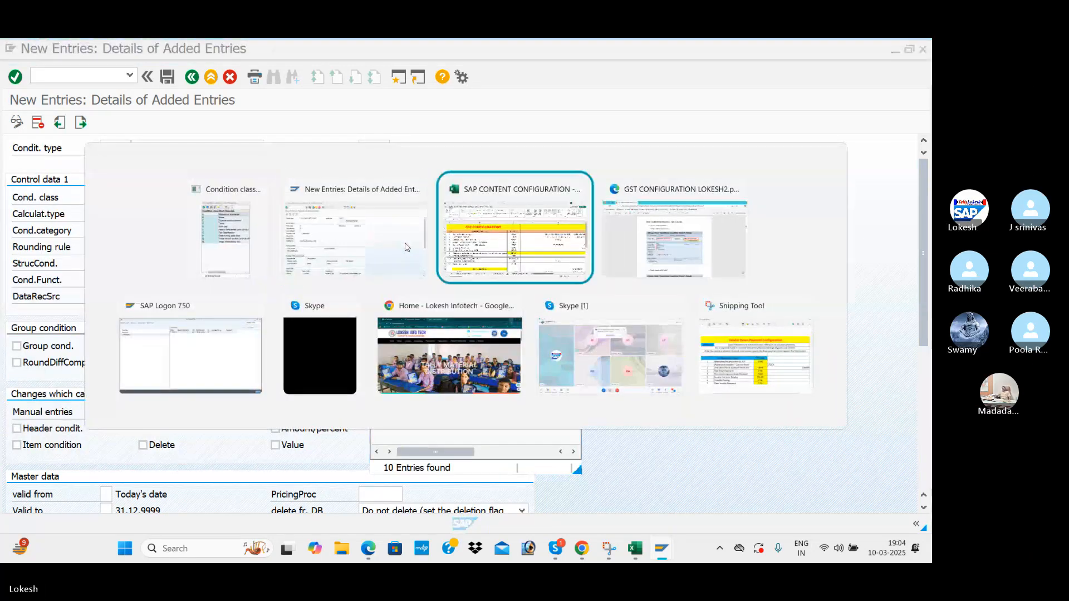
scroll(380, 279, "down", 1)
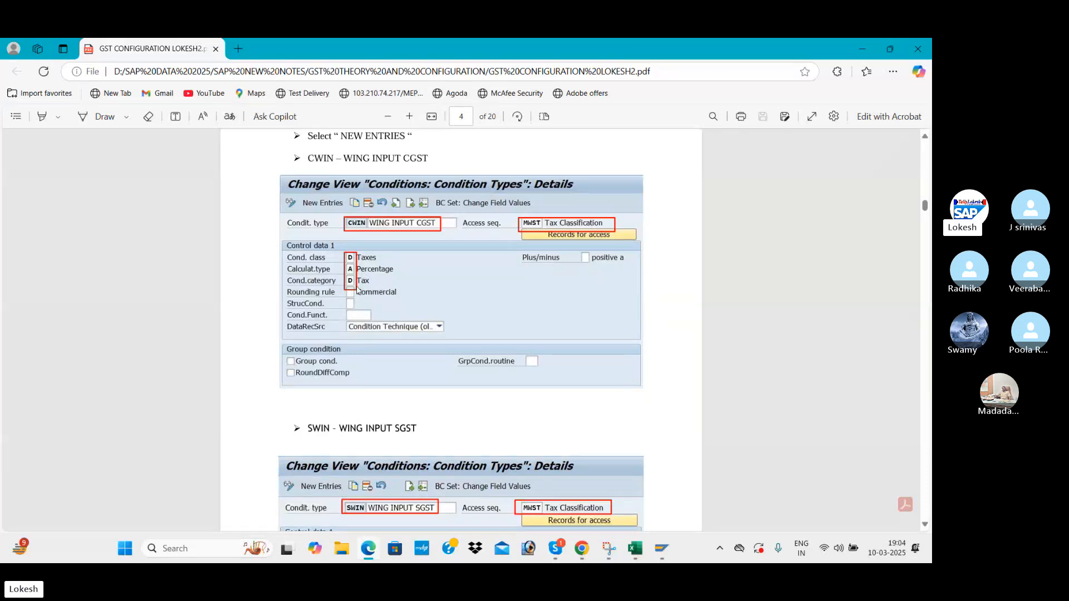
key("alt+Tab")
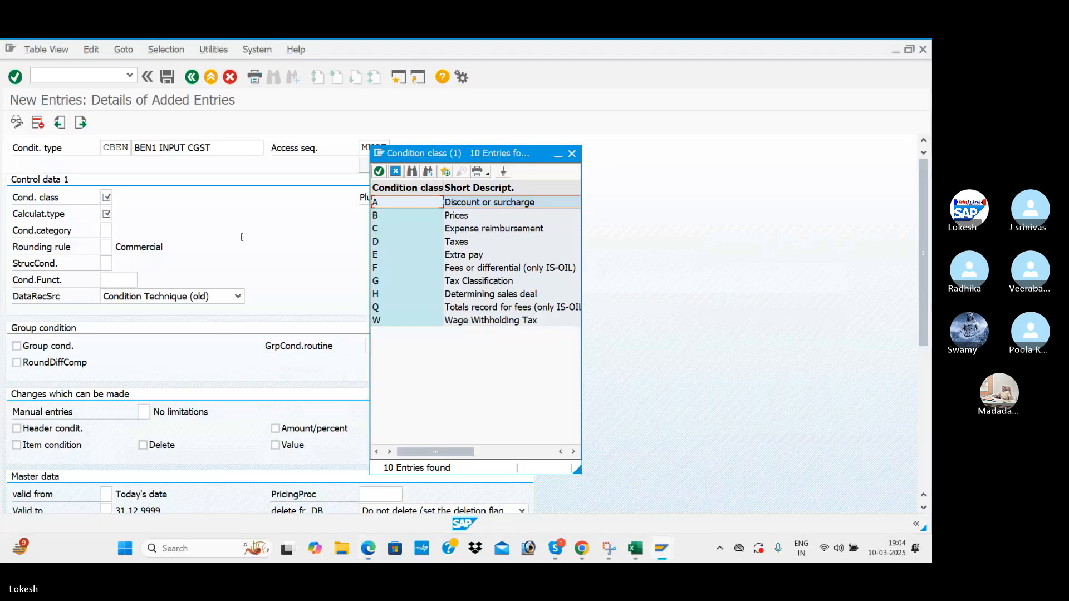
double_click(386, 243)
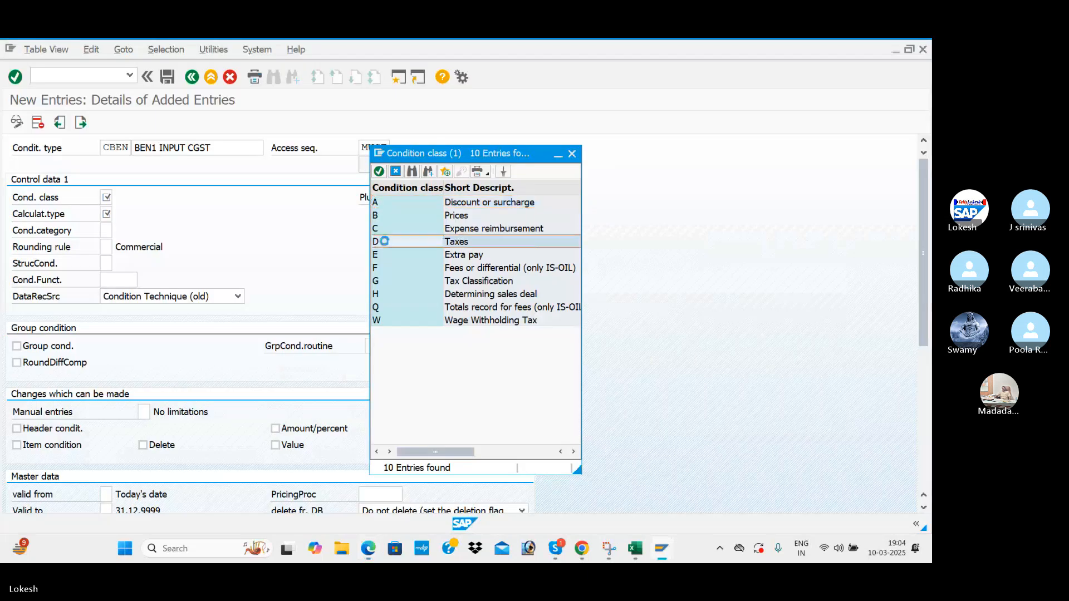
Set calculation type A (Percentage) and condition category D (Tax).
left_click(107, 215)
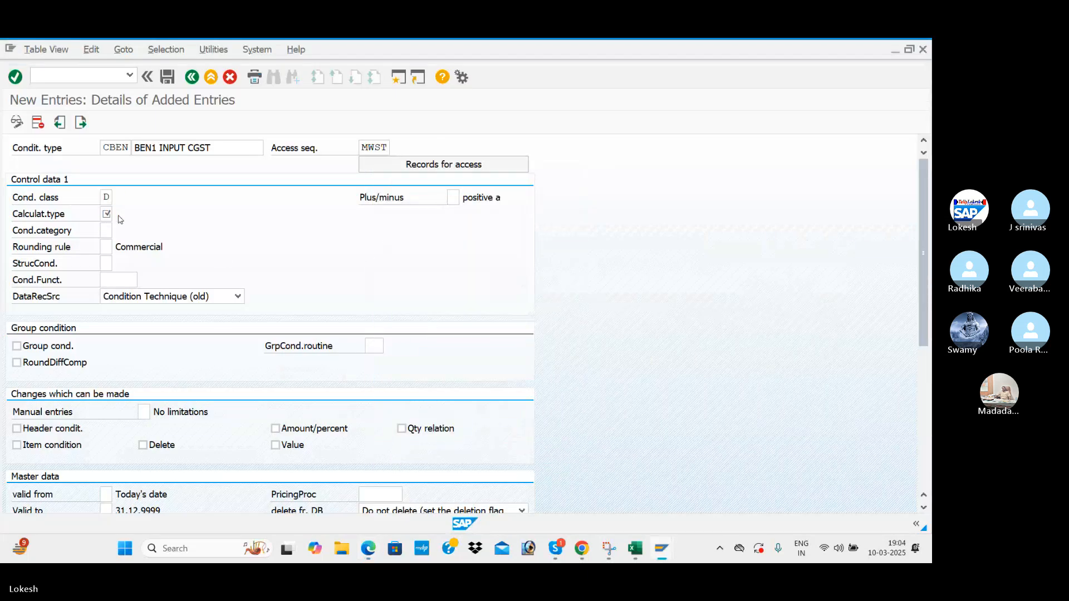
left_click(118, 214)
double_click(125, 192)
left_click(109, 230)
left_click(118, 231)
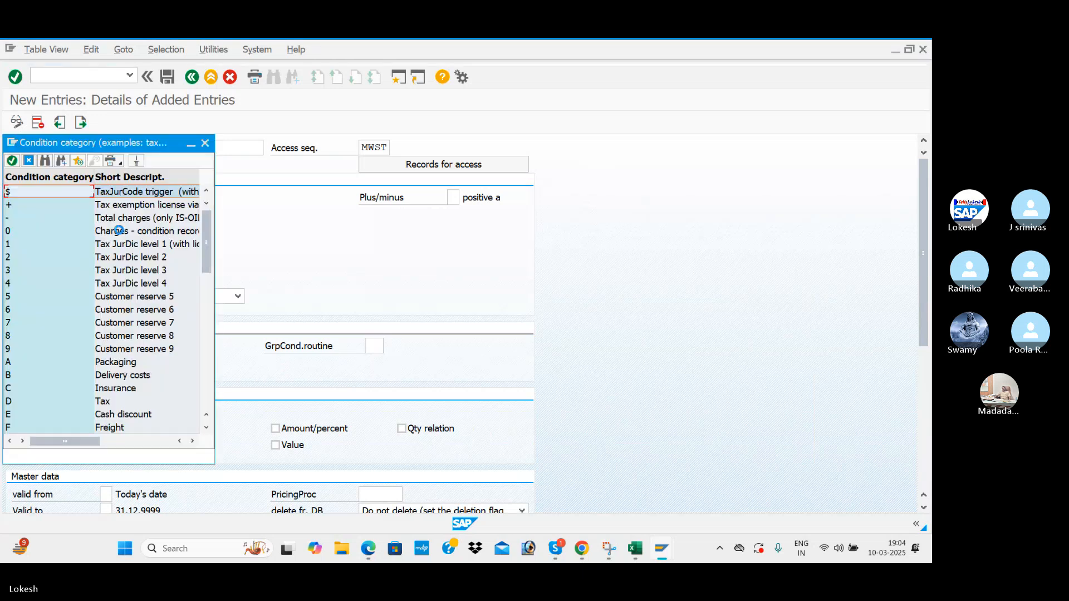
scroll(45, 340, "down", 2)
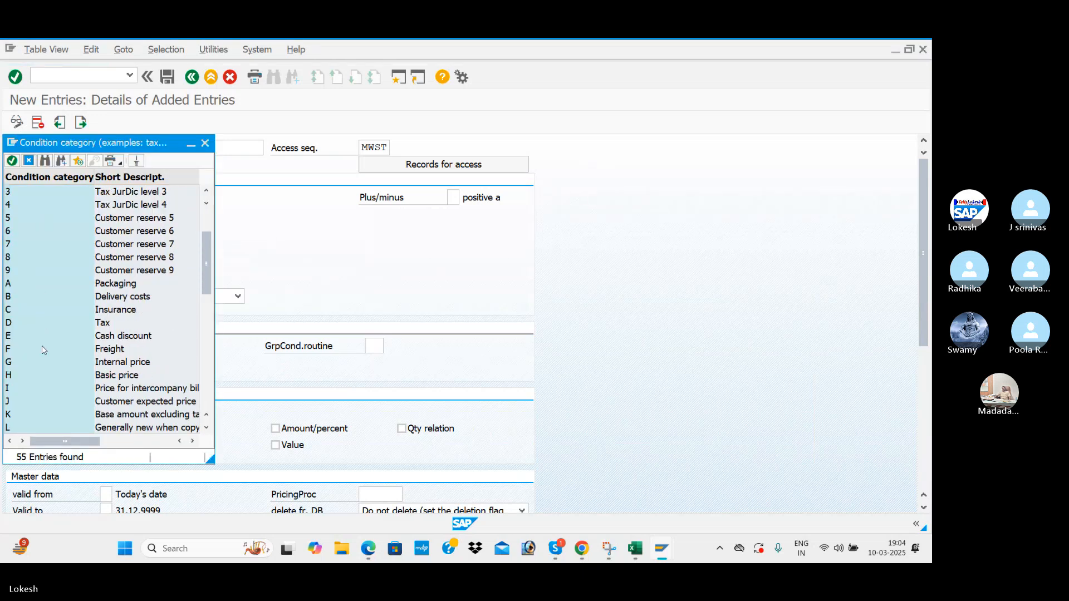
double_click(72, 323)
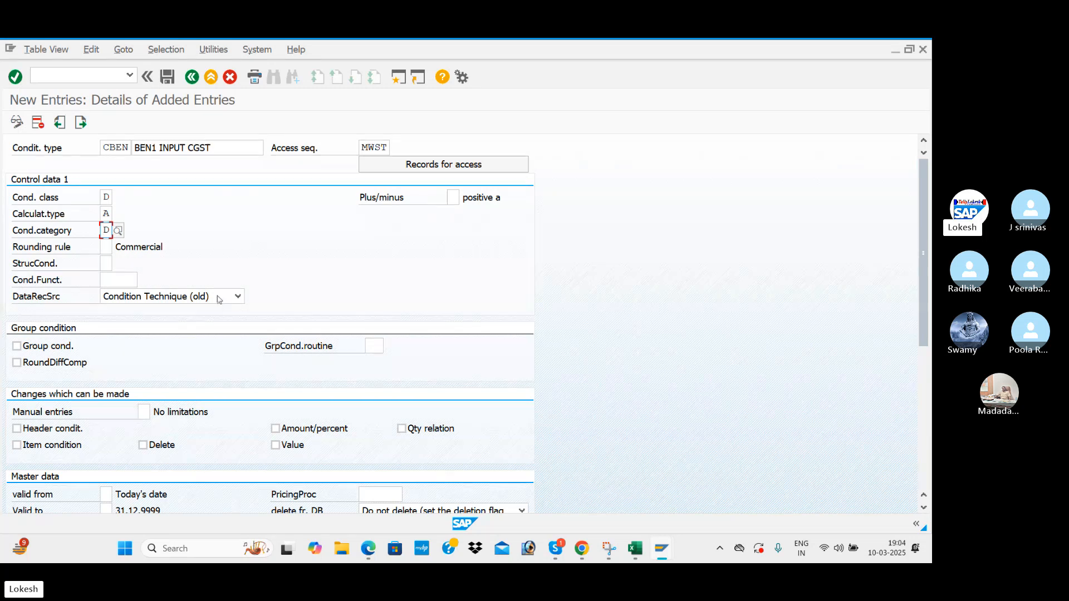
Validate and save CBEN under a new customizing request 'GST CONFIGURAITON FOR BEN1'.
scroll(267, 361, "down", 3)
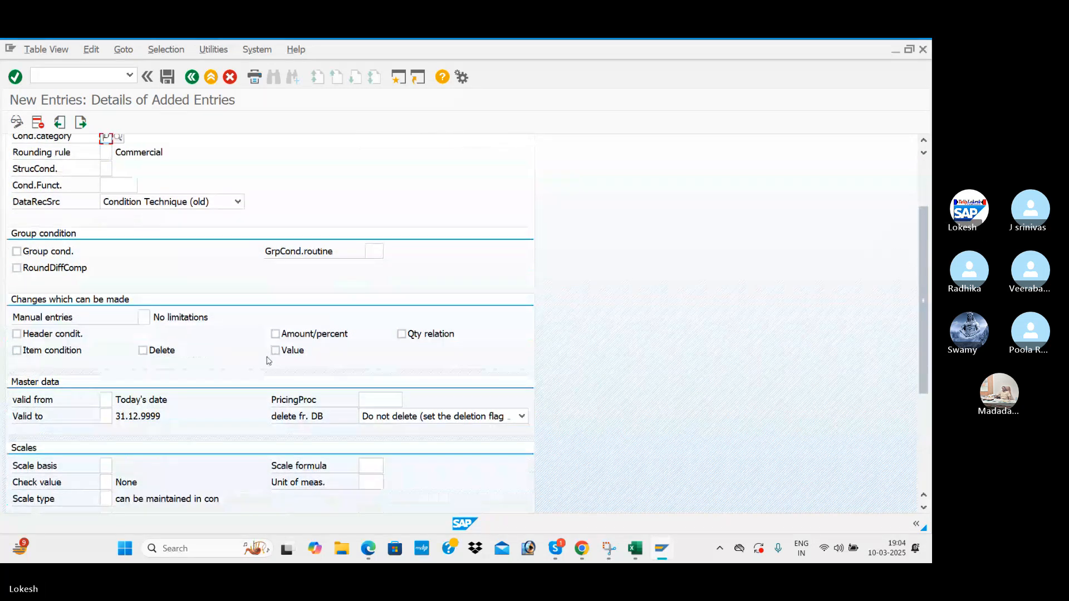
scroll(269, 360, "down", 1)
scroll(269, 361, "up", 5)
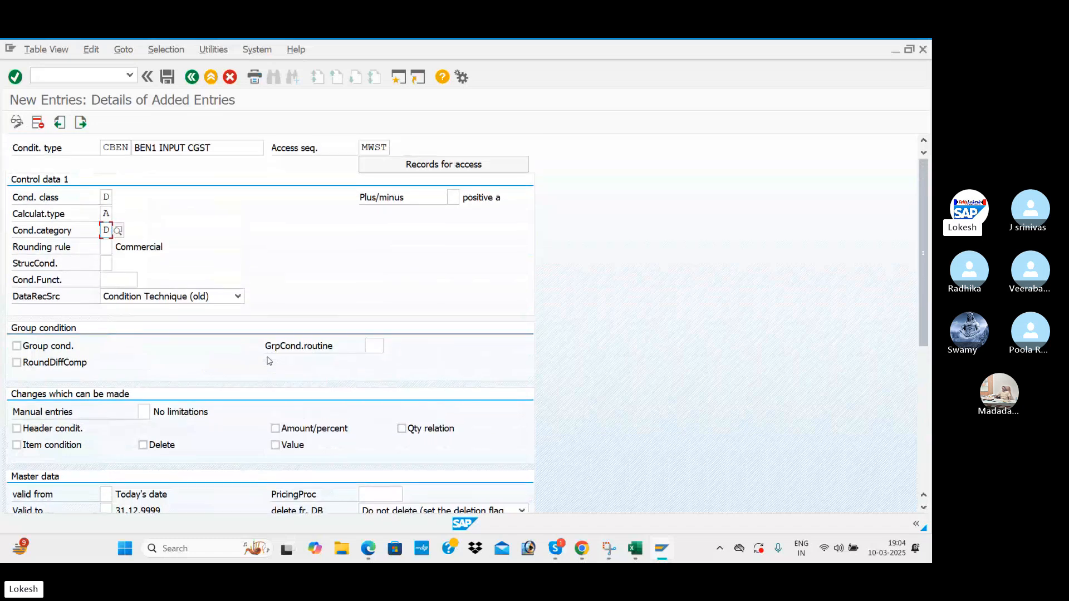
key("Return")
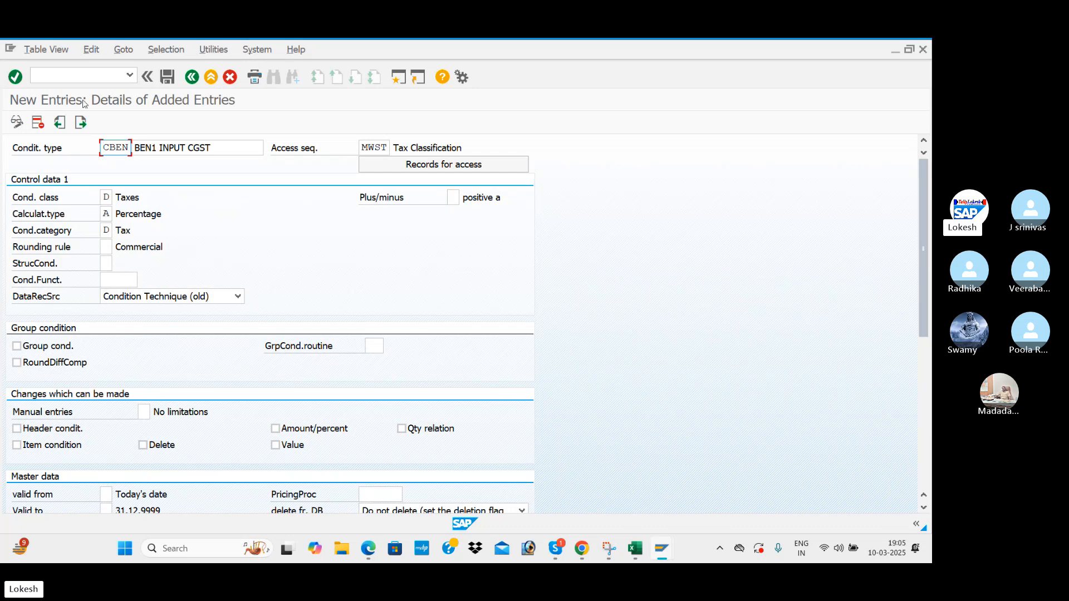
left_click(169, 78)
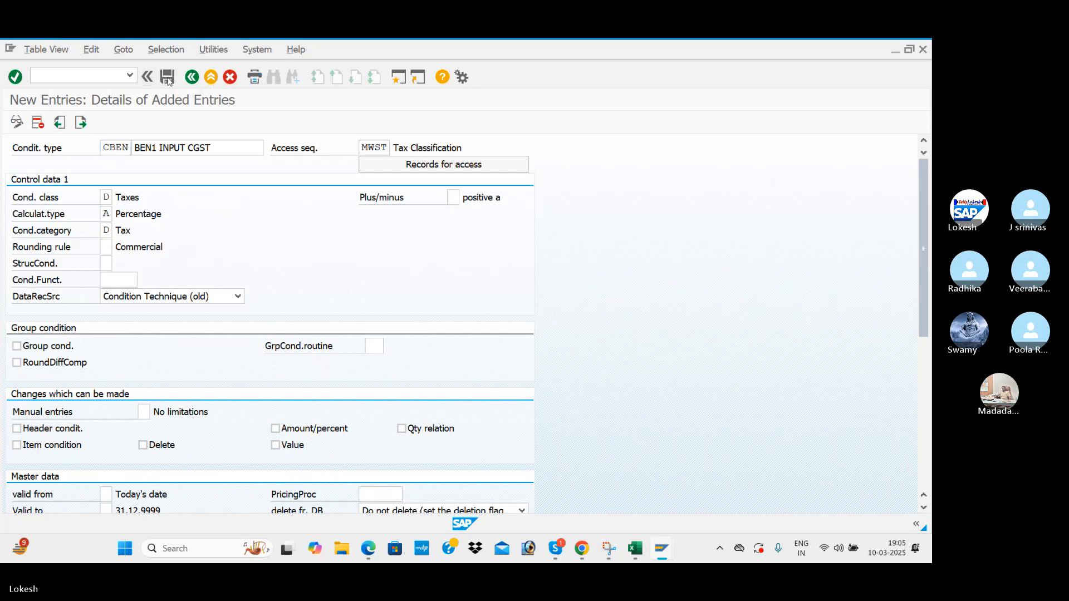
left_click(340, 280)
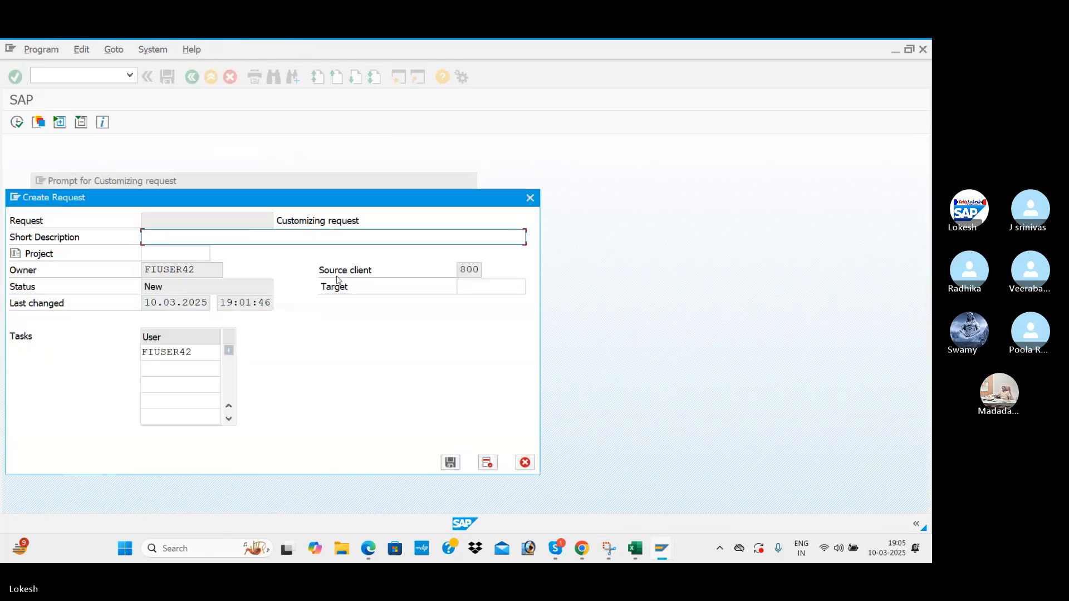
type("GST CONFIGURAITON FOR BEN1")
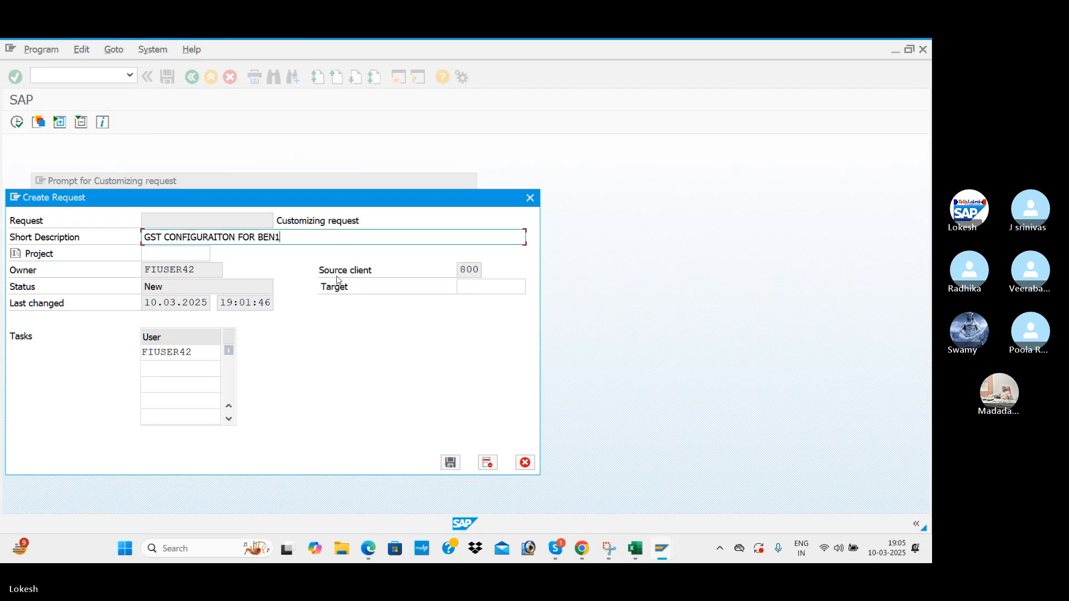
key("Return")
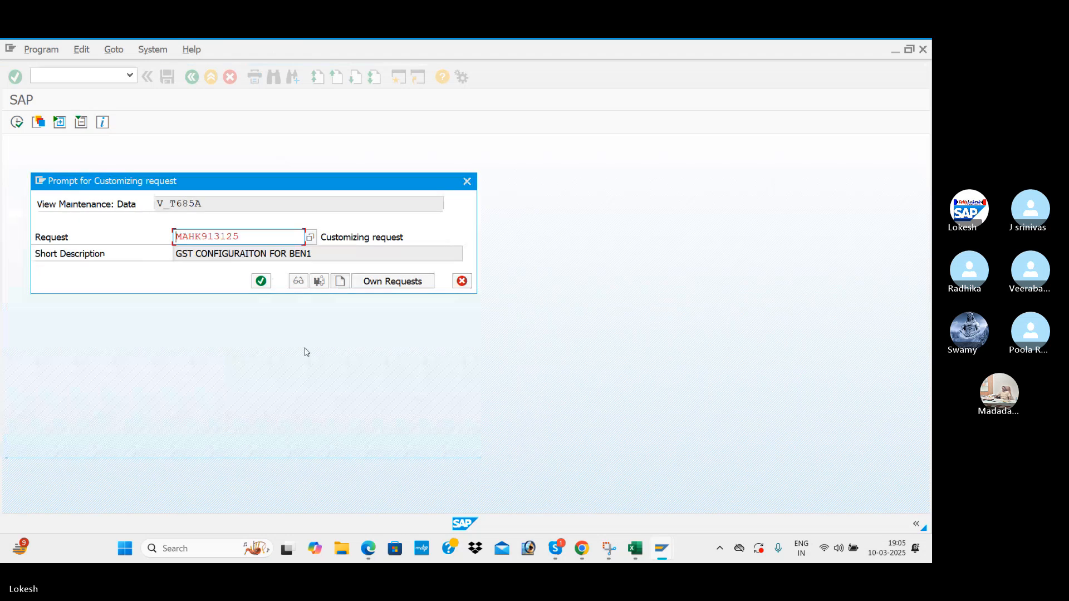
left_click(269, 284)
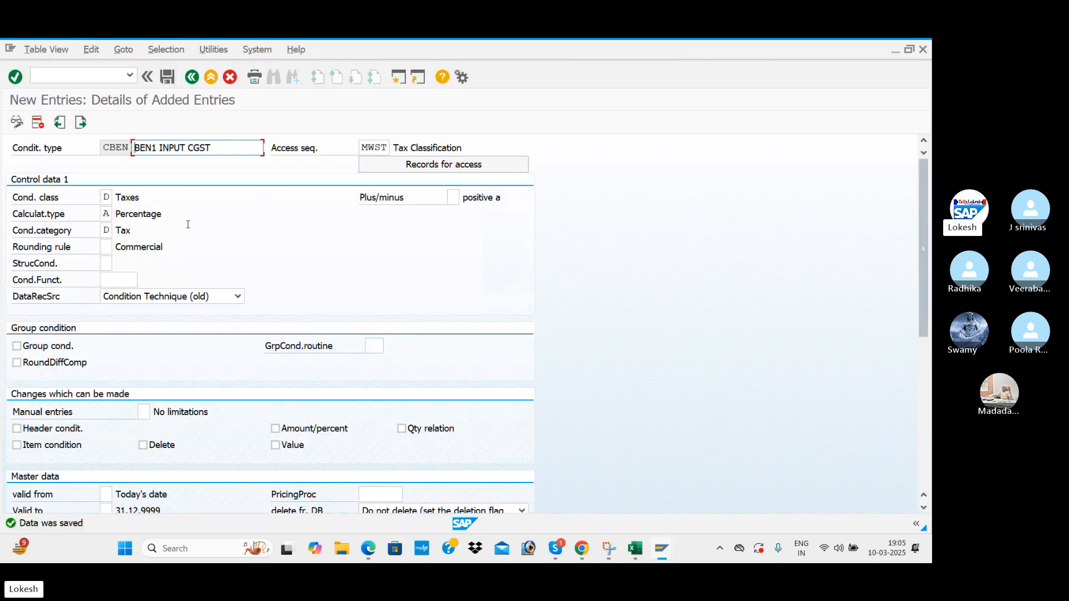
Add a new condition type SBEN with description BEN1 INPUT SGST.
left_click(81, 124)
type("S")
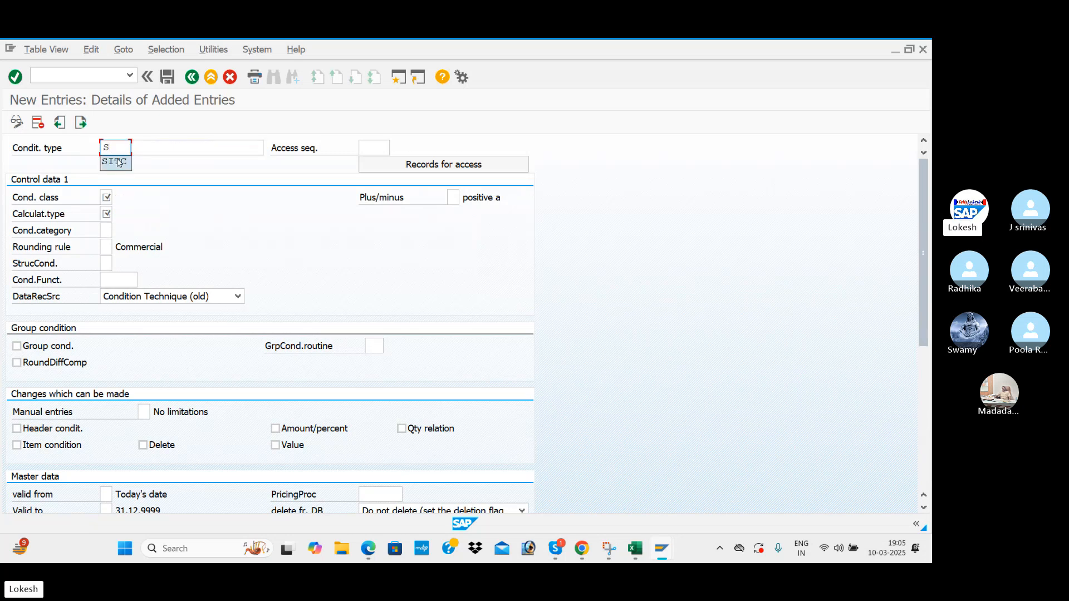
type("BEN")
key("Tab")
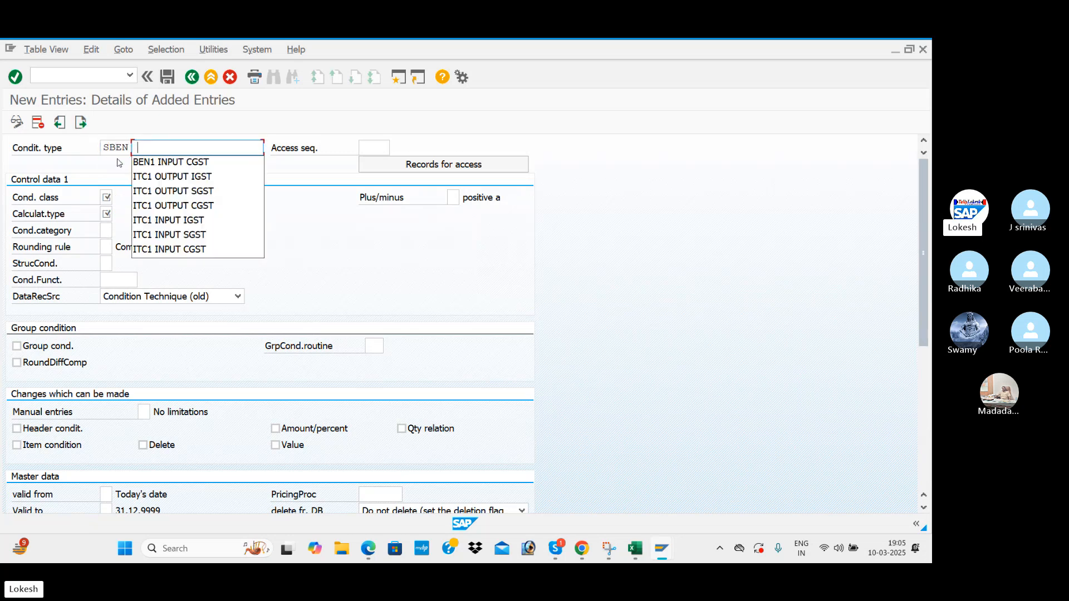
key("Down")
key("Return")
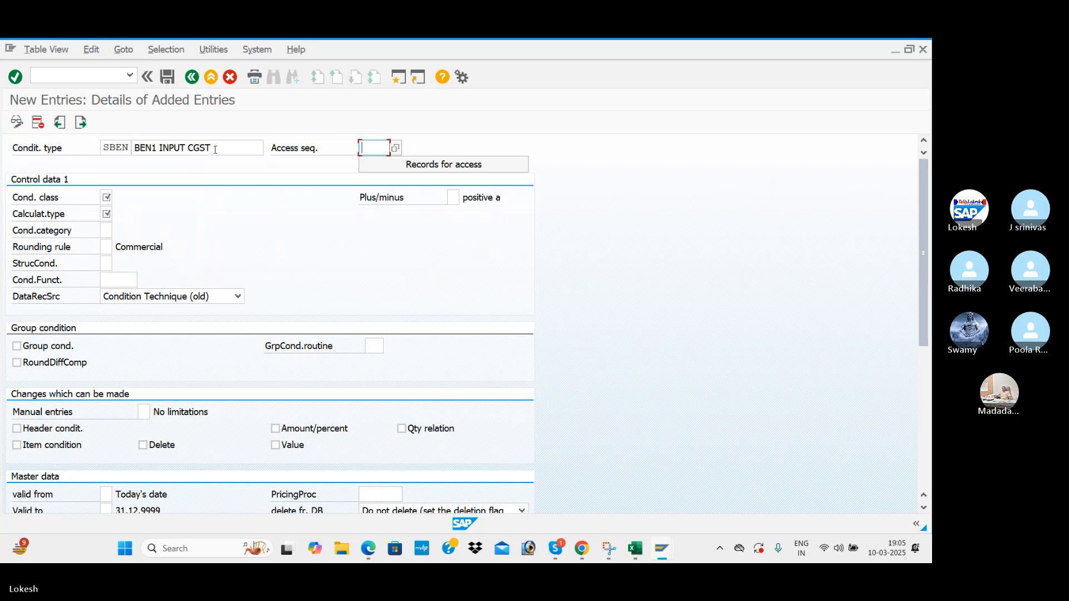
left_click(223, 150)
key("BackSpace")
key("BackSpace")
key("BackSpace")
key("BackSpace")
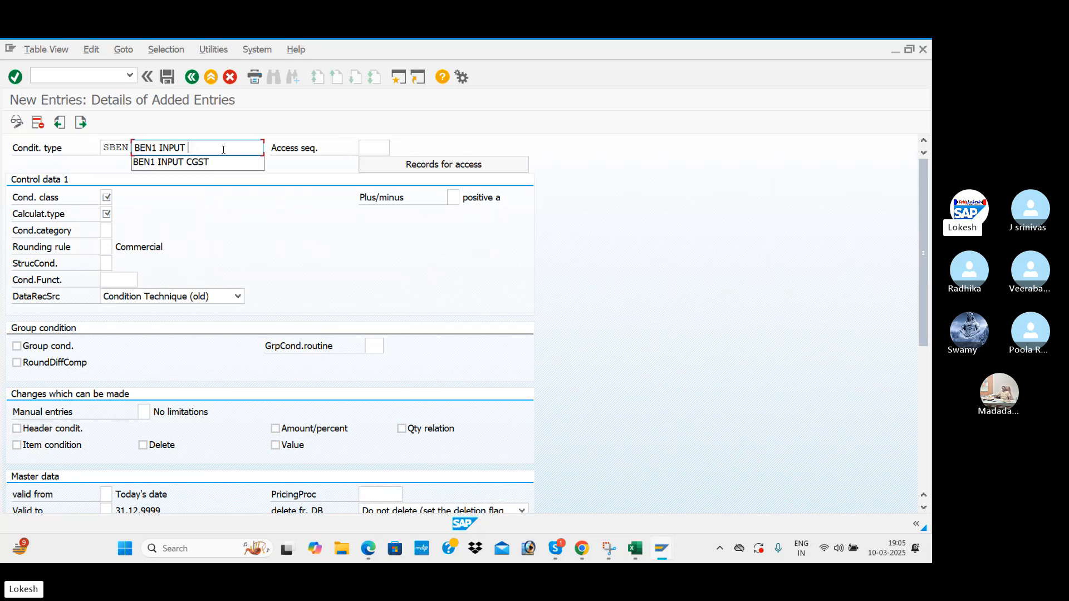
type("SGST")
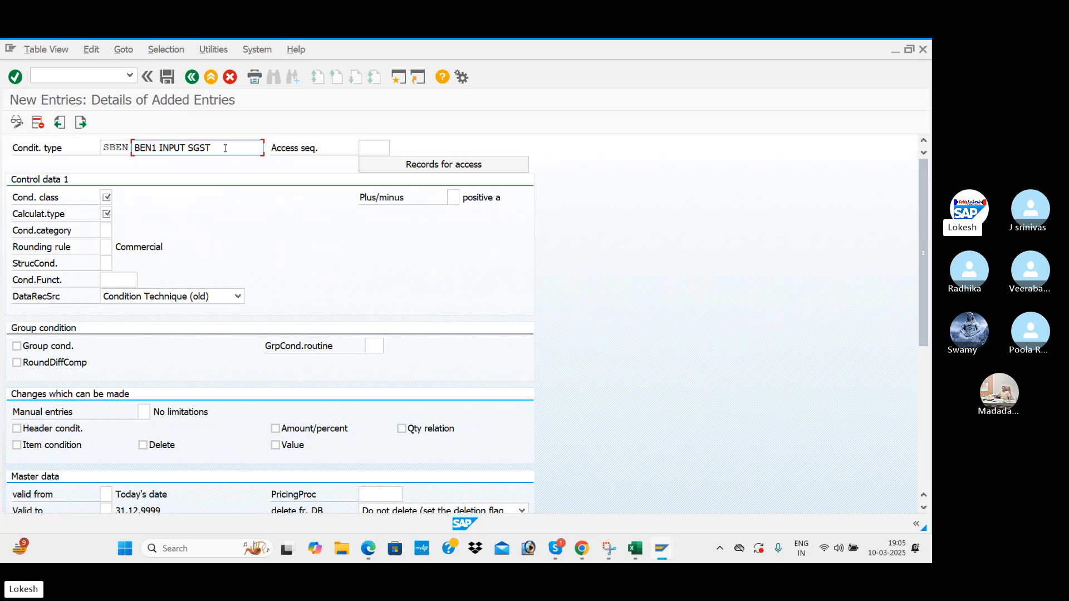
Give SBEN access sequence MWST, class D, calculation type A, category D, and save it.
left_click(374, 148)
left_click(374, 161)
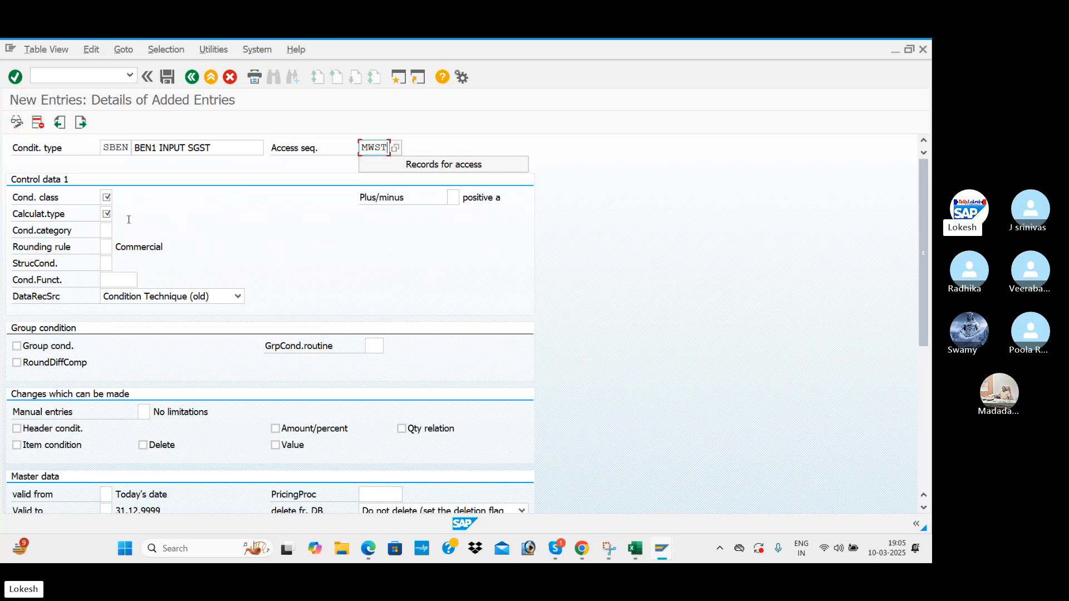
left_click(111, 198)
left_click(105, 214)
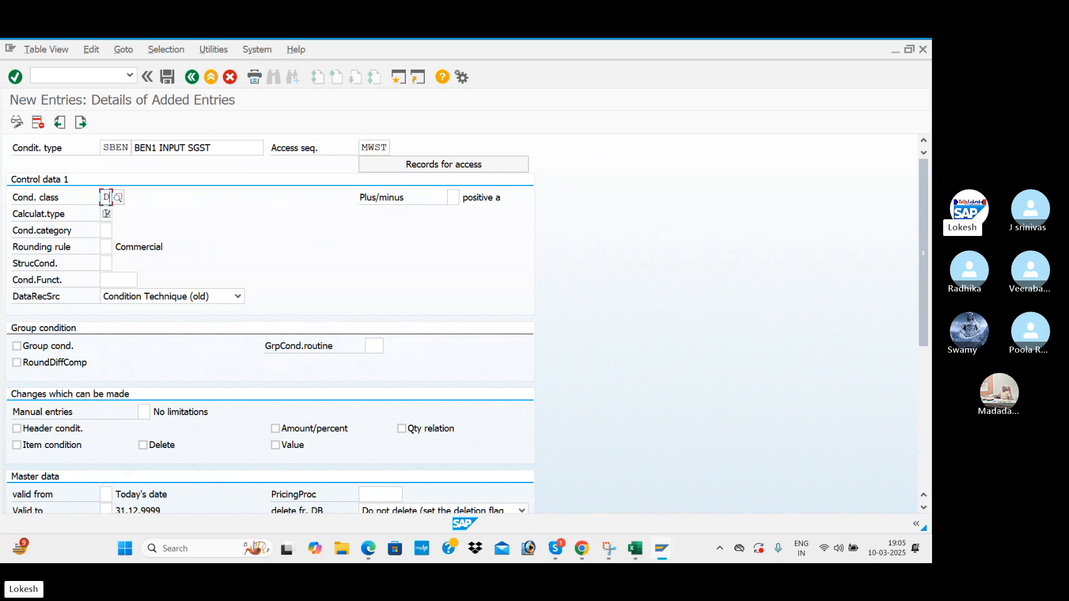
left_click(108, 213)
left_click(102, 229)
left_click(102, 229)
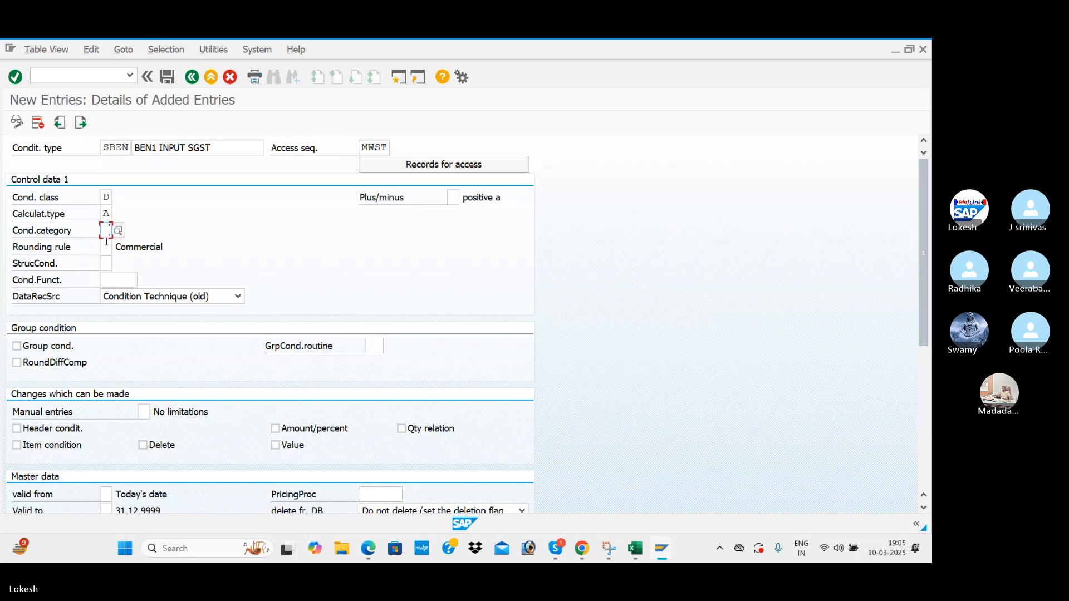
key("Return")
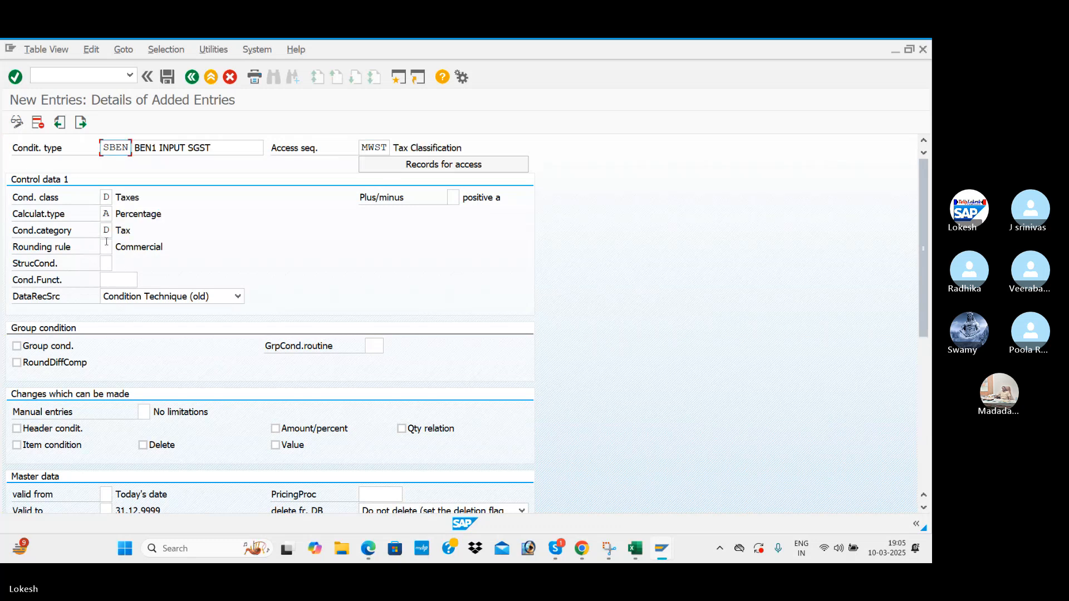
key("ctrl+s")
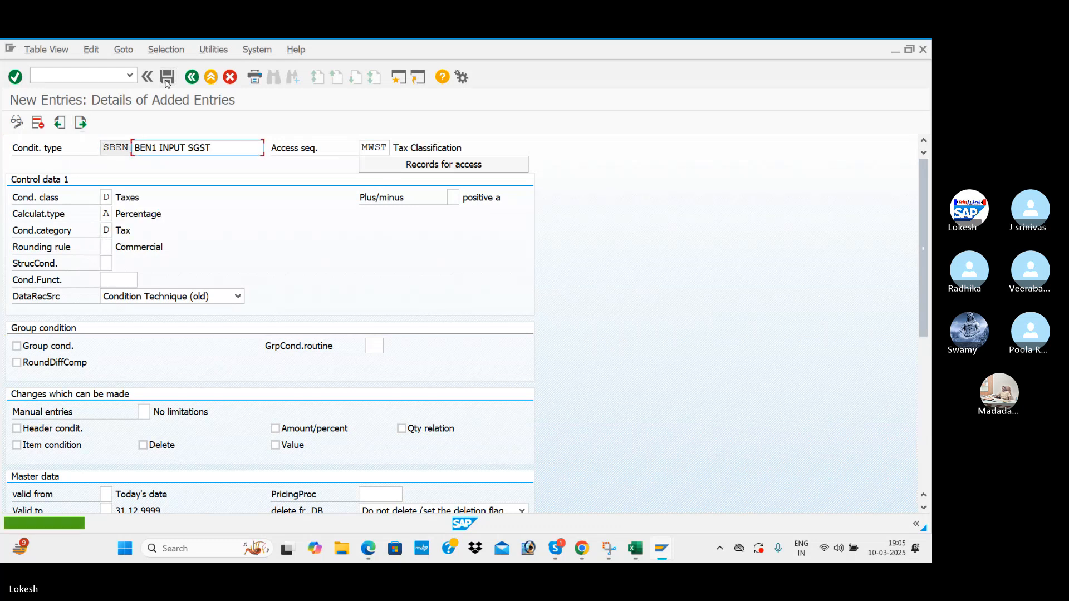
Add a new condition type IBEN with description BEN1 INPUT IGST.
left_click(83, 121)
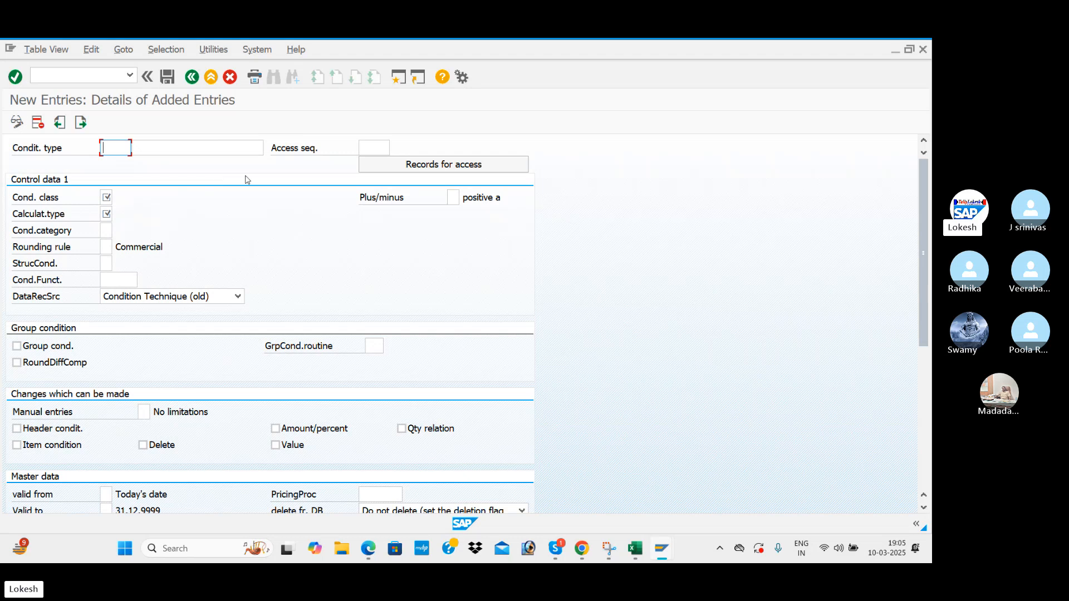
type("I")
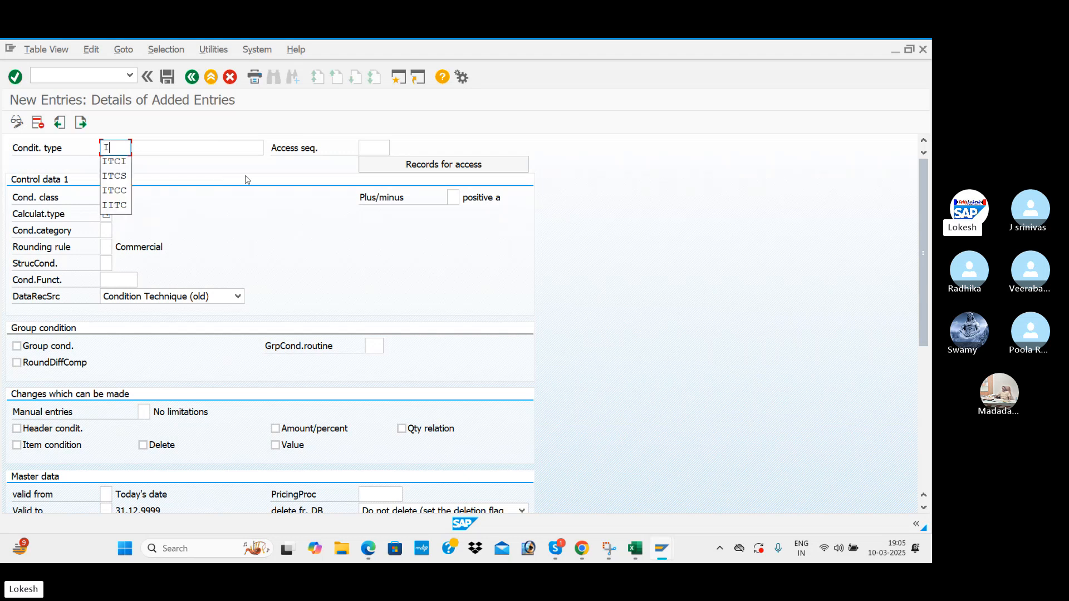
type("BEN")
key("Tab")
key("Down")
key("Down")
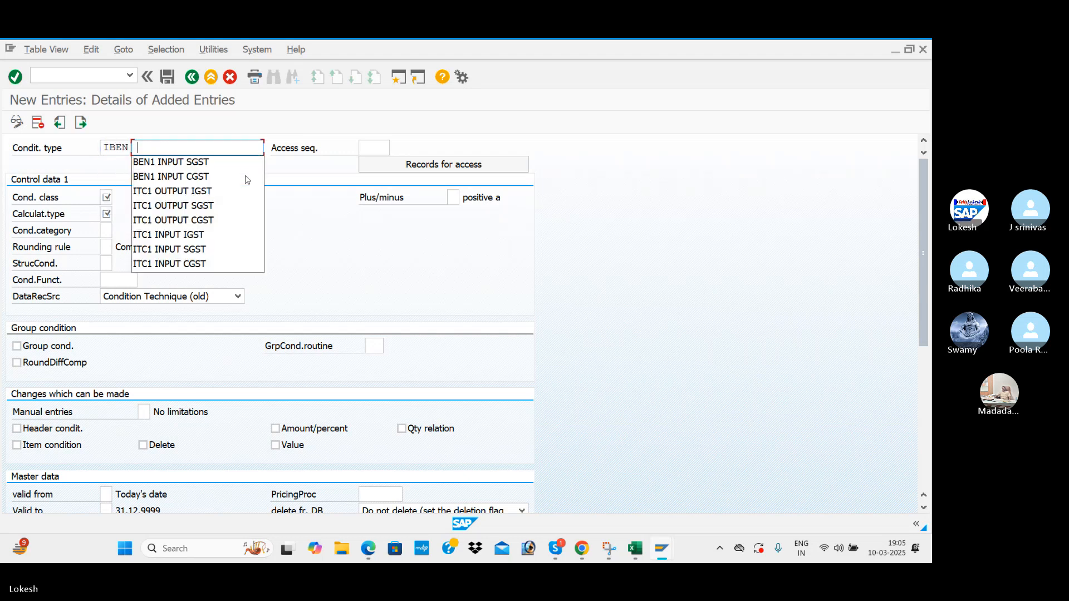
key("Tab")
left_click(226, 149)
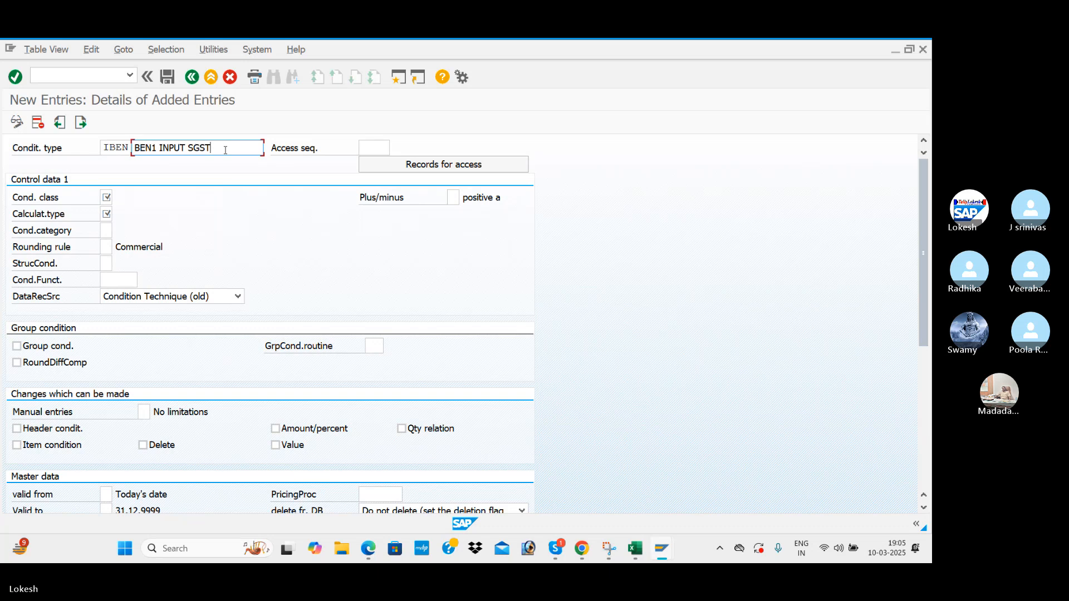
key("BackSpace")
key("BackSpace")
key("BackSpace")
key("BackSpace")
type("IG")
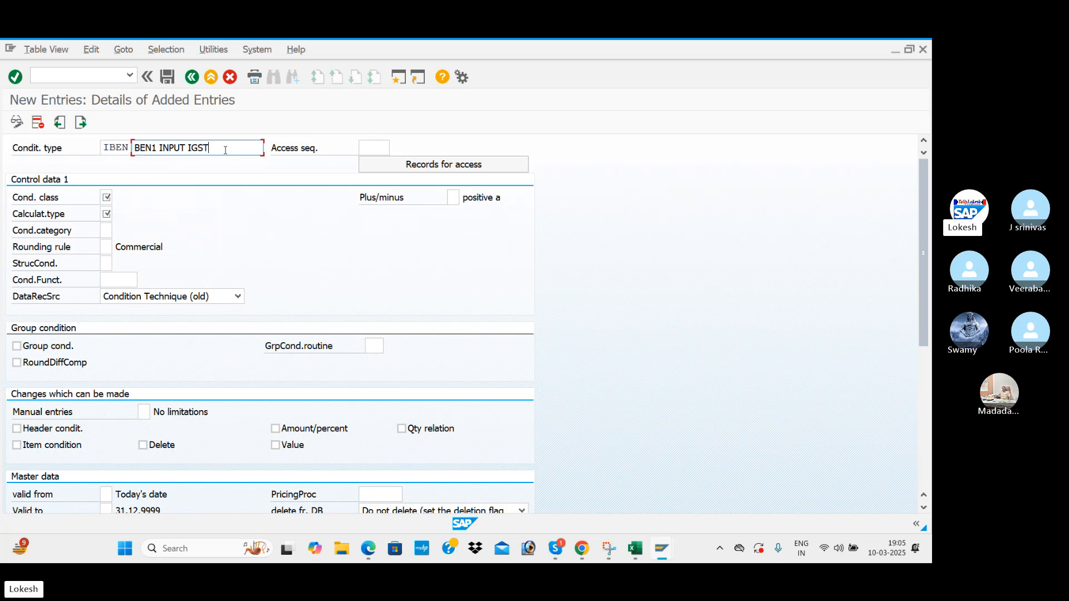
Give IBEN access sequence MWST, class D, calculation type A, category D, and save it.
key("Tab")
key("Down")
left_click(376, 163)
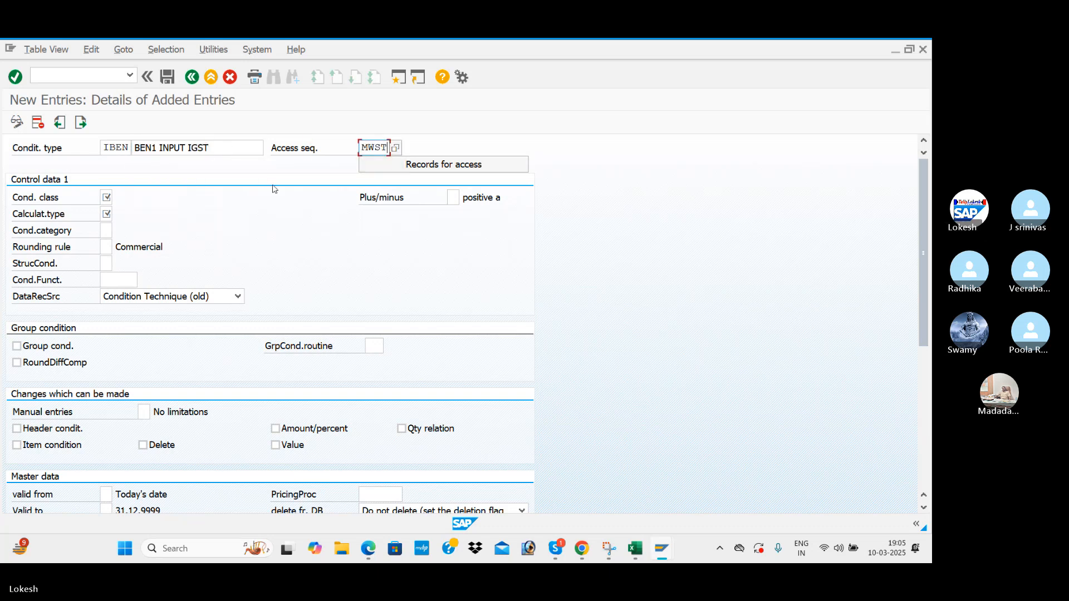
left_click(106, 197)
type("D")
key("Tab")
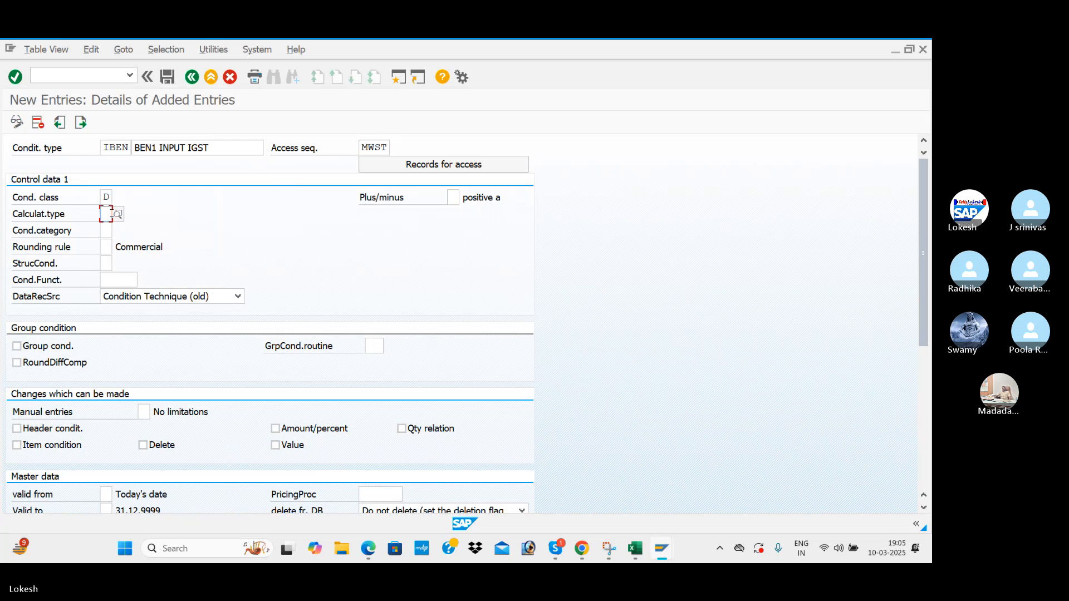
type("A")
key("Tab")
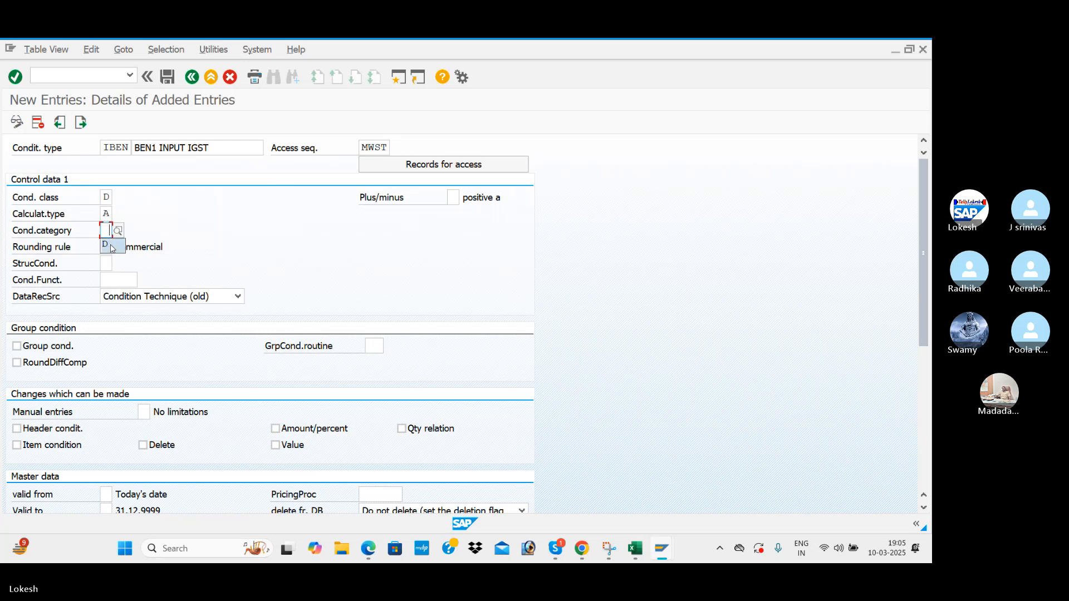
left_click(111, 248)
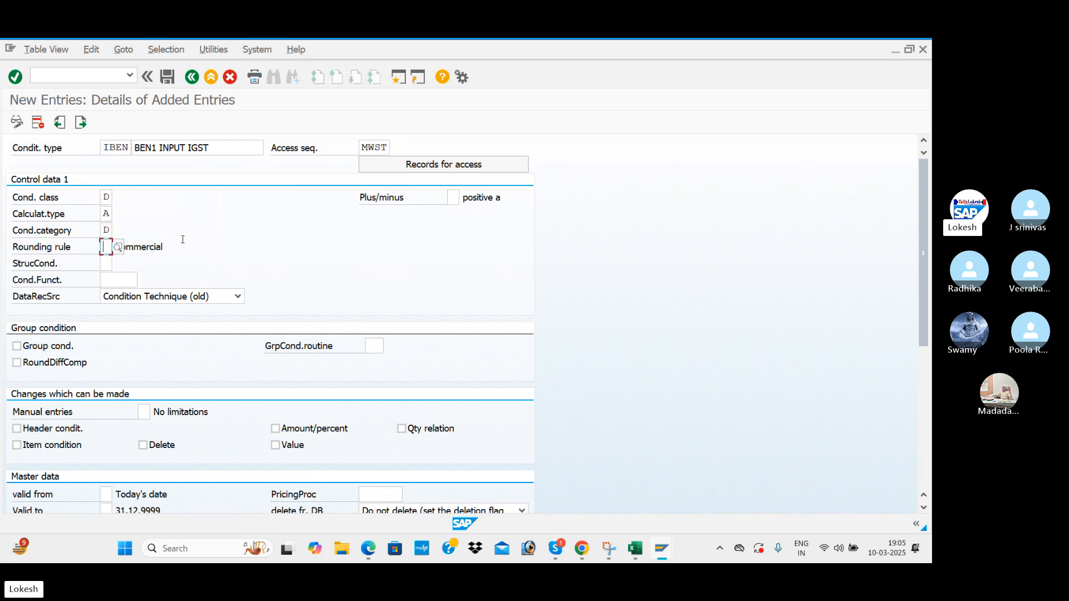
key("Return")
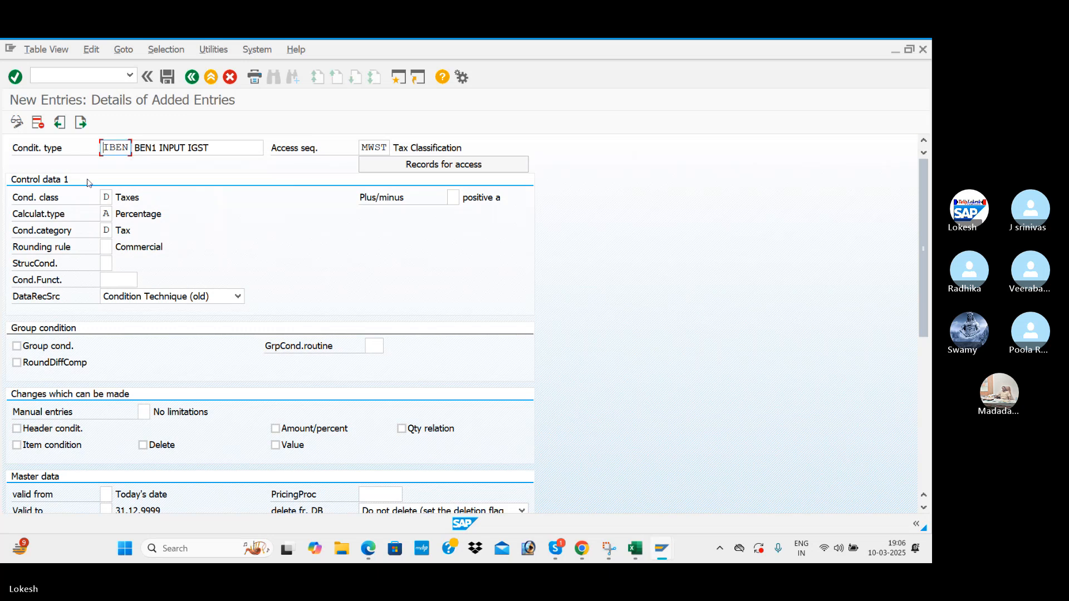
left_click(167, 76)
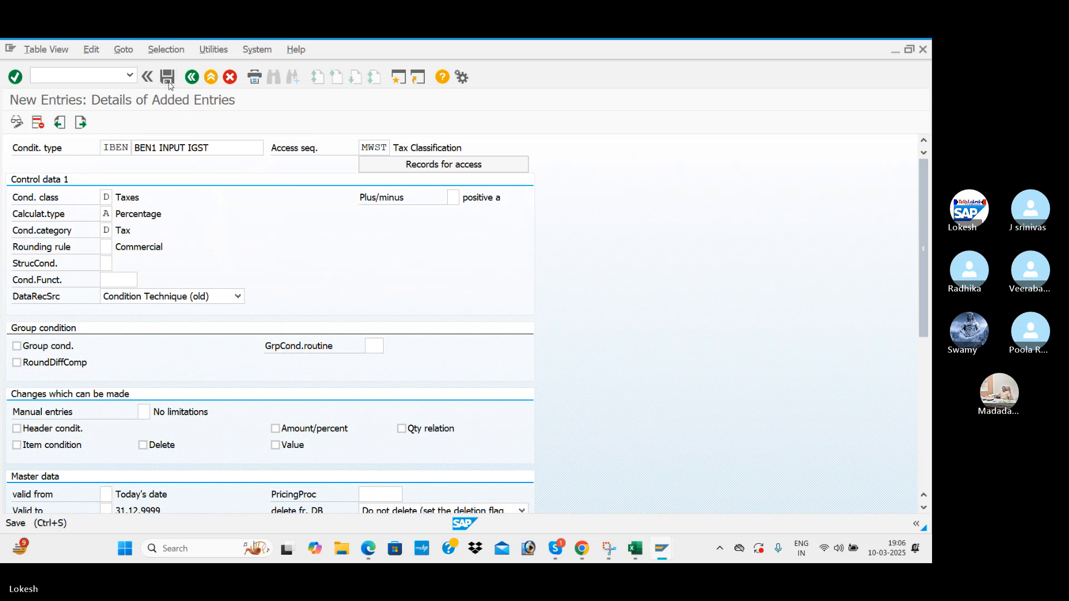
Advance to the next blank condition type entry and switch to the GST workbook.
left_click(80, 123)
left_click(81, 123)
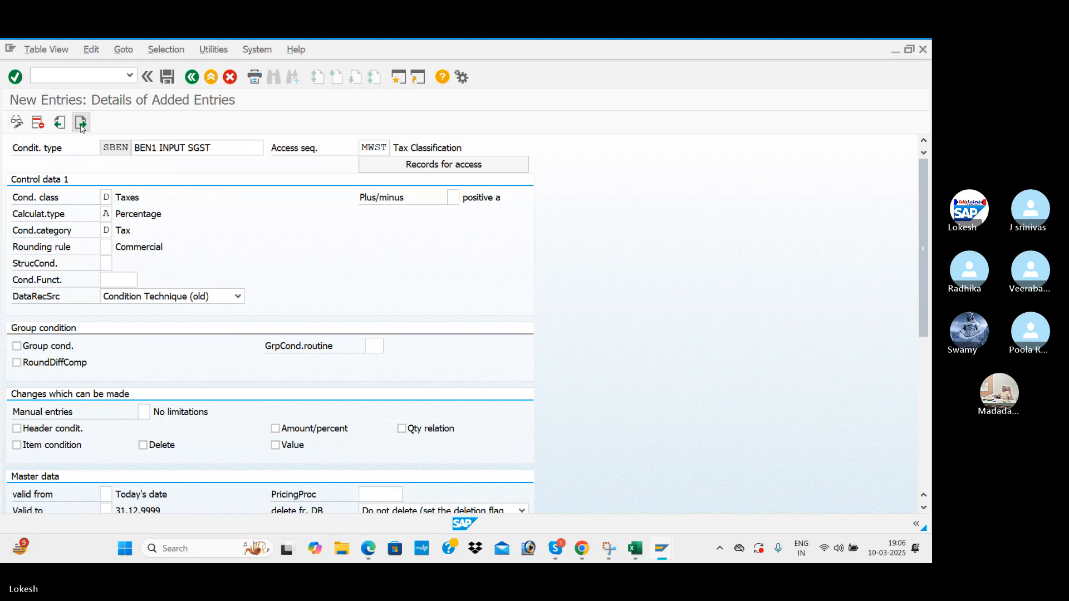
key("alt+Tab")
key("Tab")
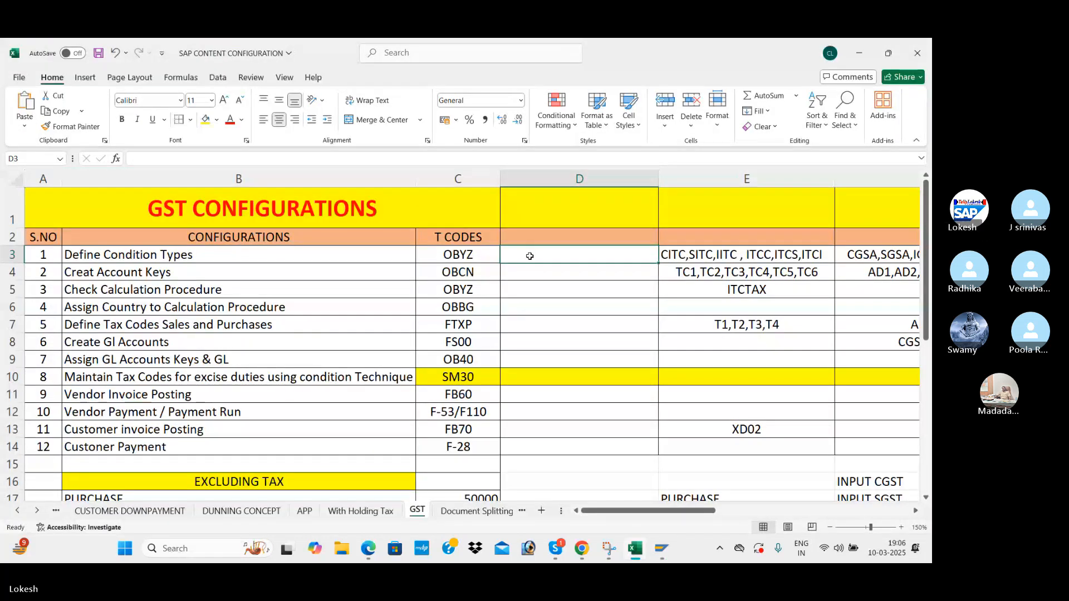
Enter CBEN,SBEN,IBEN in cell D3 of the GST sheet.
type("CBEN")
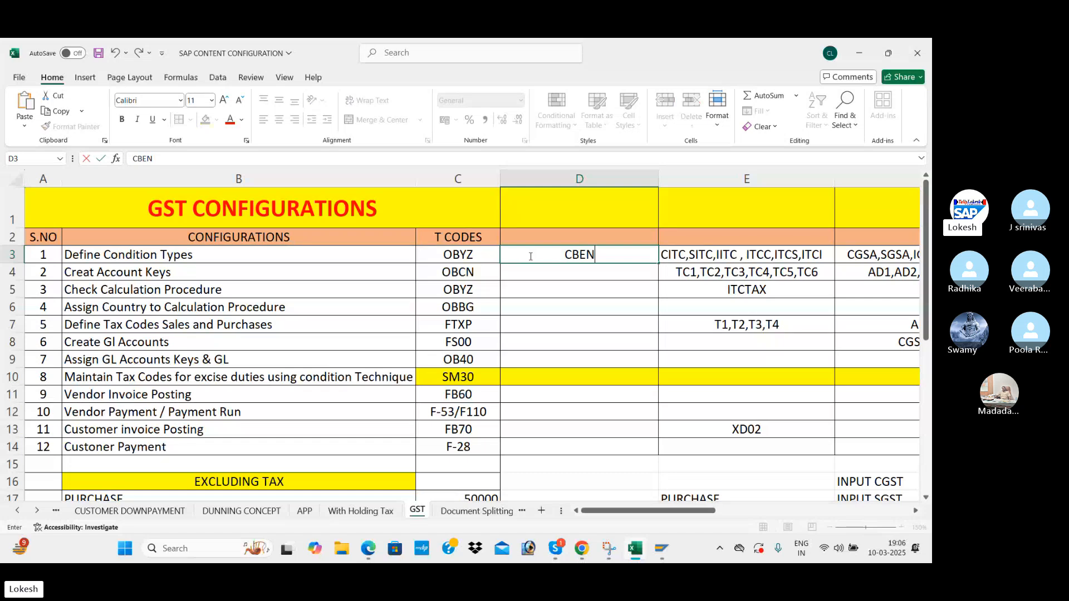
type(",SBEN")
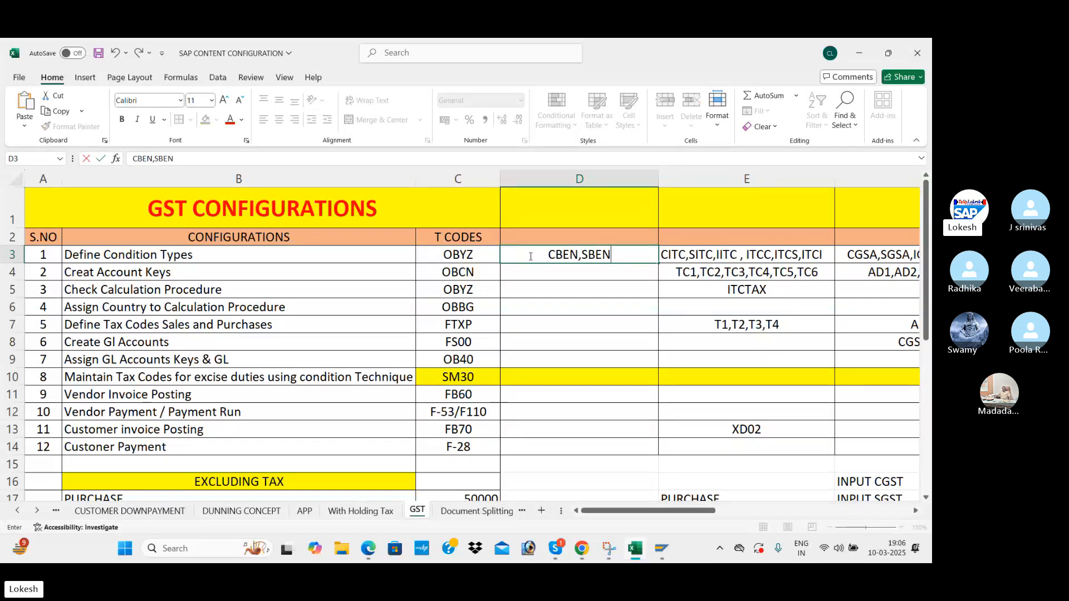
type(",IE")
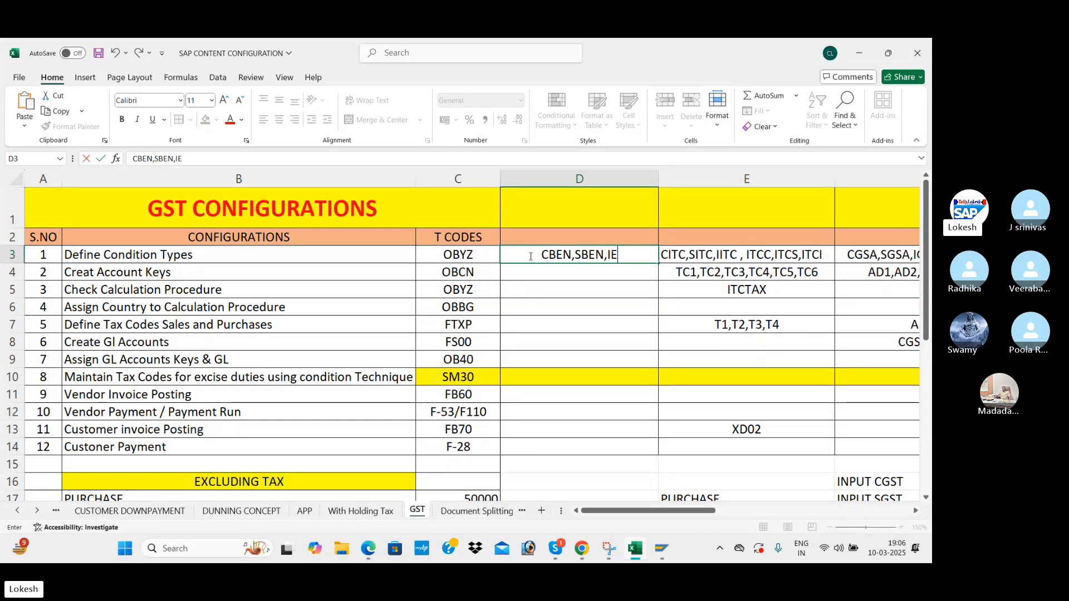
key("BackSpace")
type("BEN")
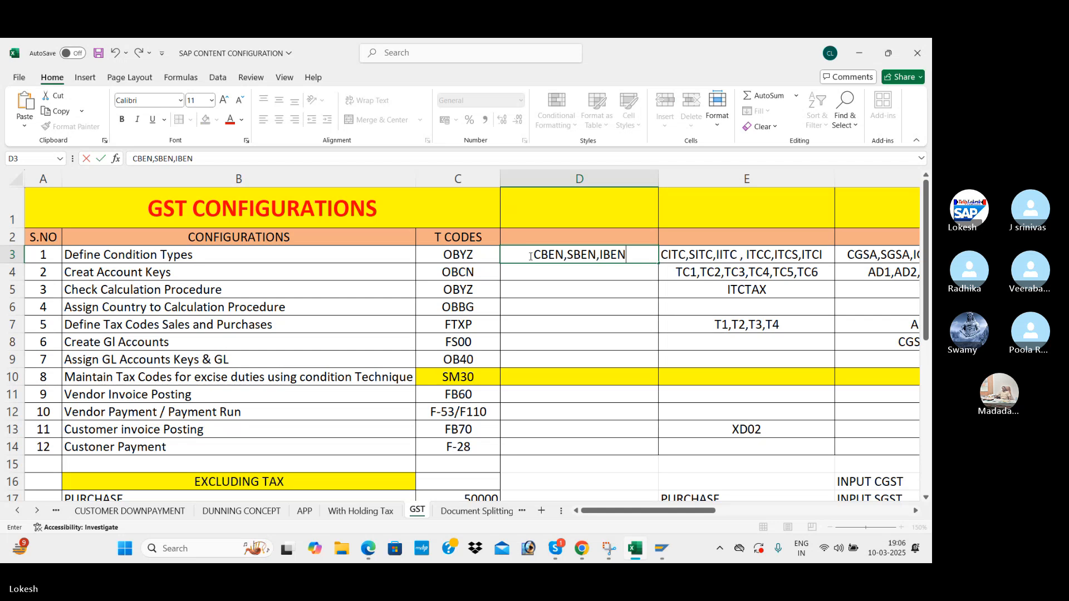
left_click(557, 270)
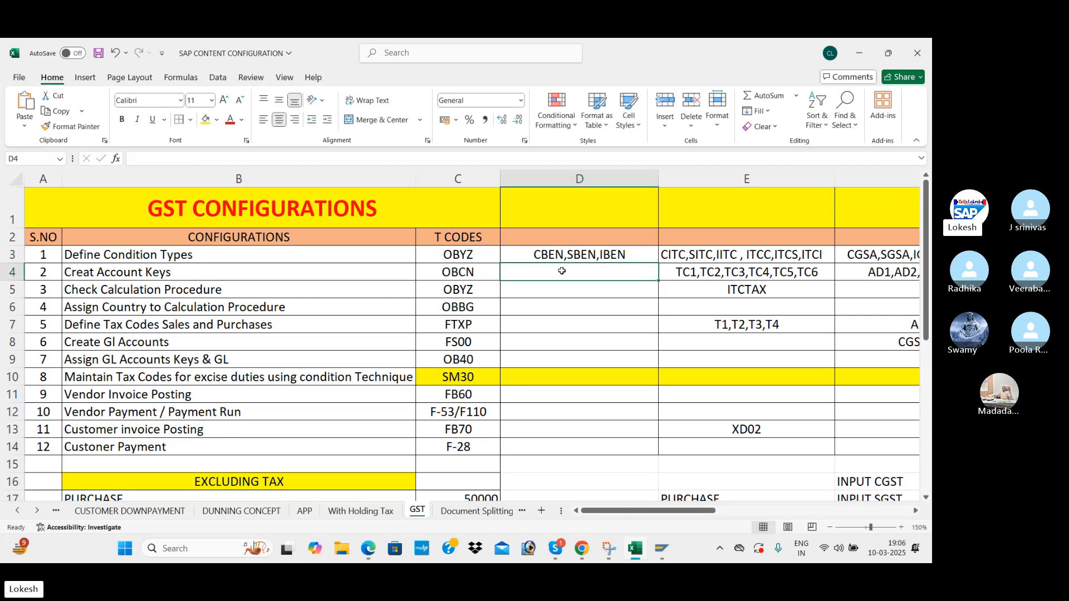
left_click(633, 256)
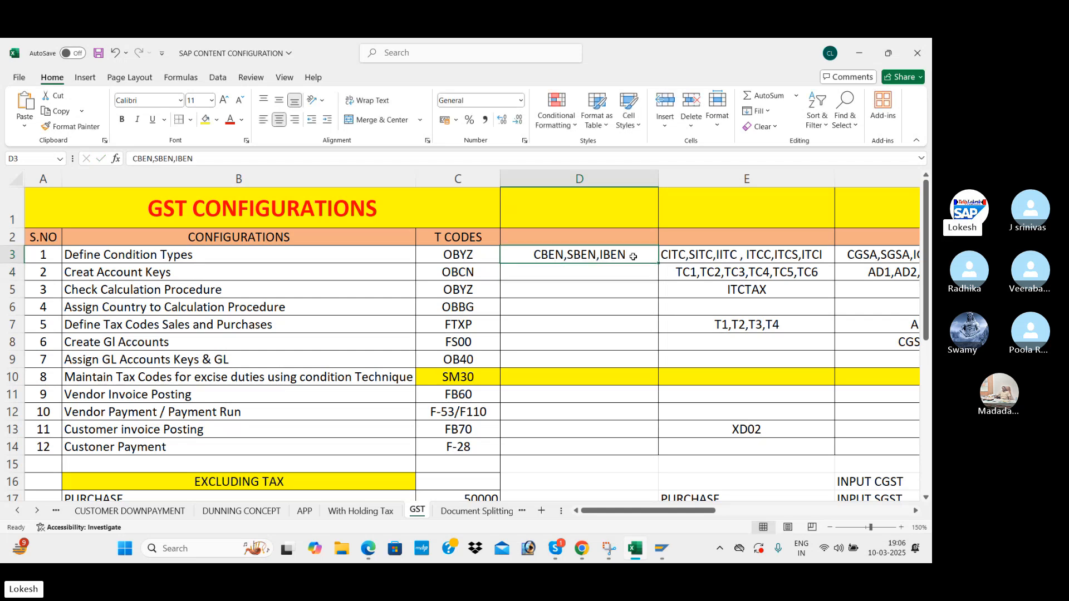
key("alt+Tab")
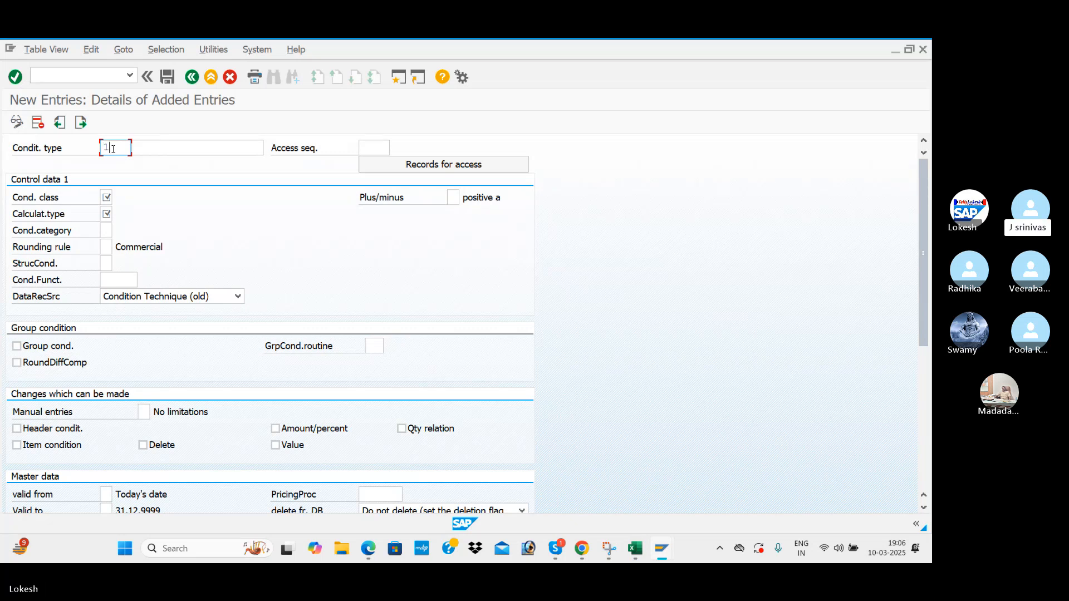
Enter condition type 1BEN with description BEN1 OUTPUT CGST.
type("BEN")
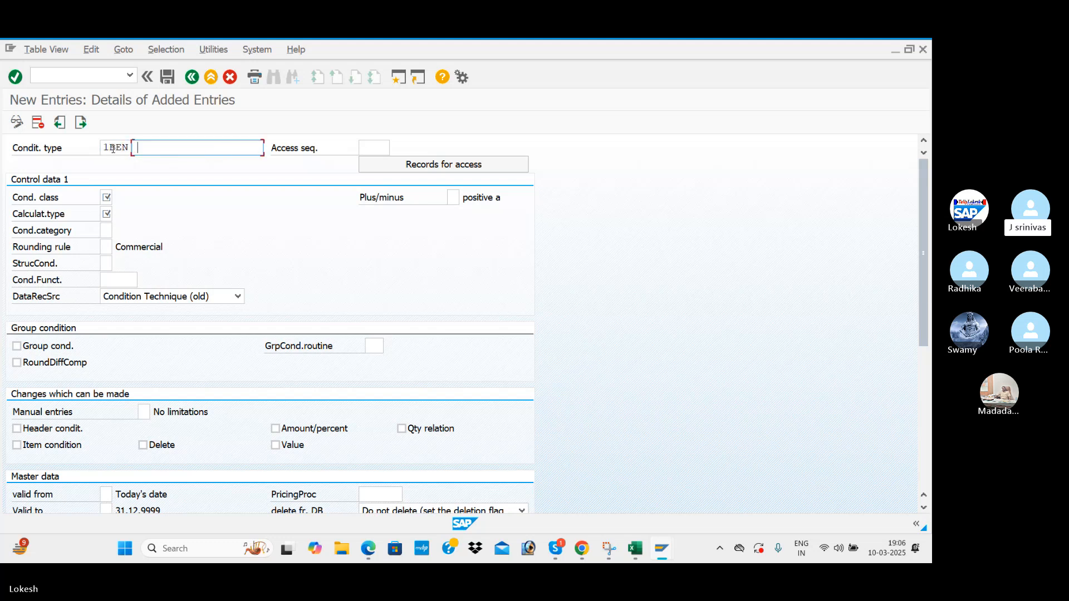
key("Return")
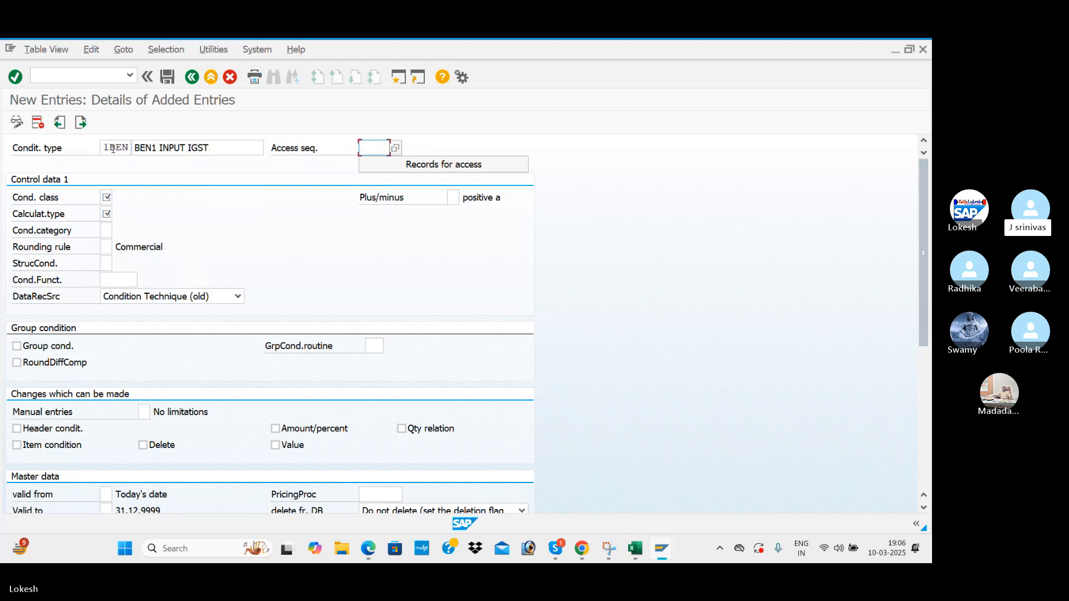
left_click(204, 146)
key("BackSpace")
key("BackSpace")
key("BackSpace")
key("BackSpace")
key("BackSpace")
key("BackSpace")
key("BackSpace")
key("BackSpace")
key("BackSpace")
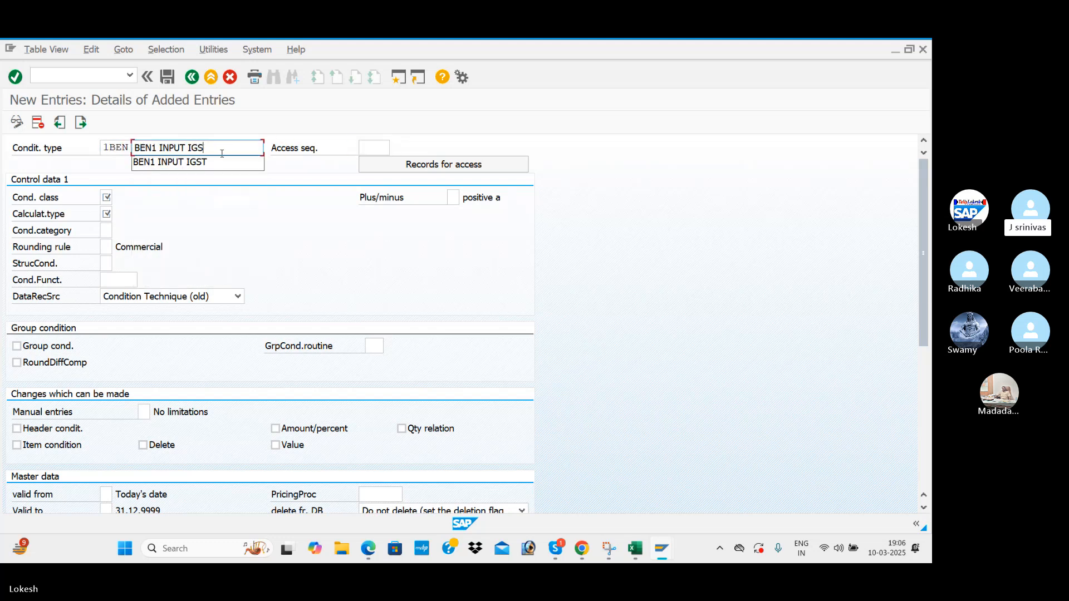
type("OU")
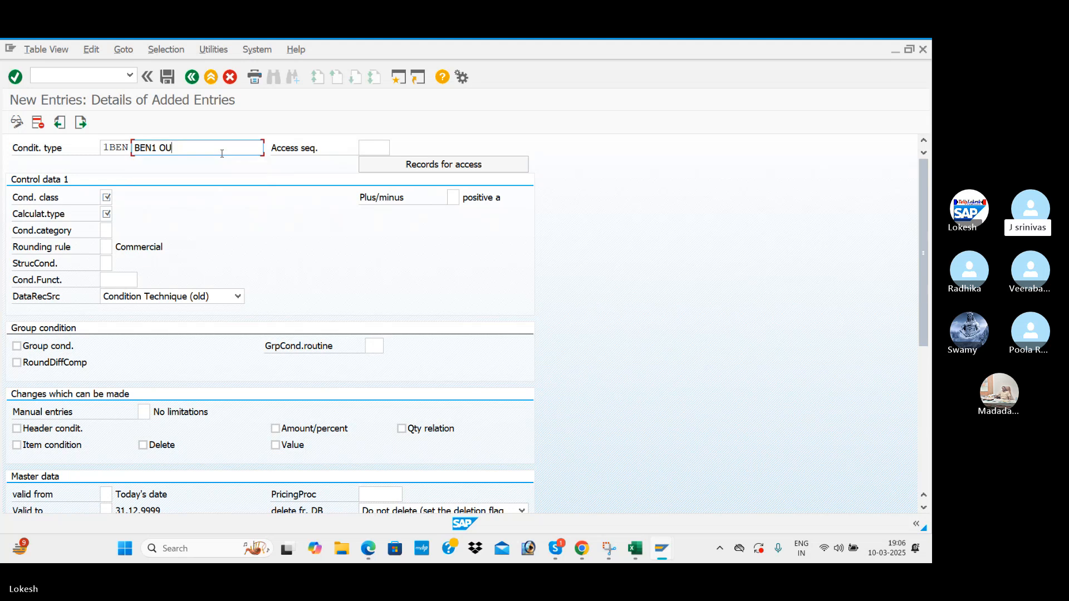
type("TPUT")
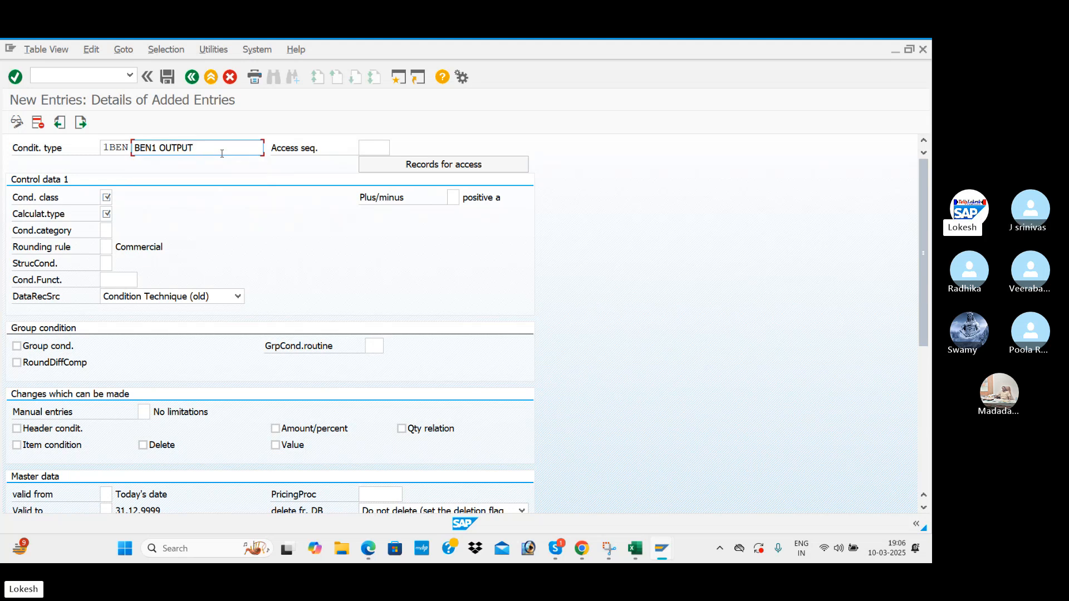
type(" CGST")
Give 1BEN access sequence MWST, class D, calculation type A, category D, and save it.
key("Tab")
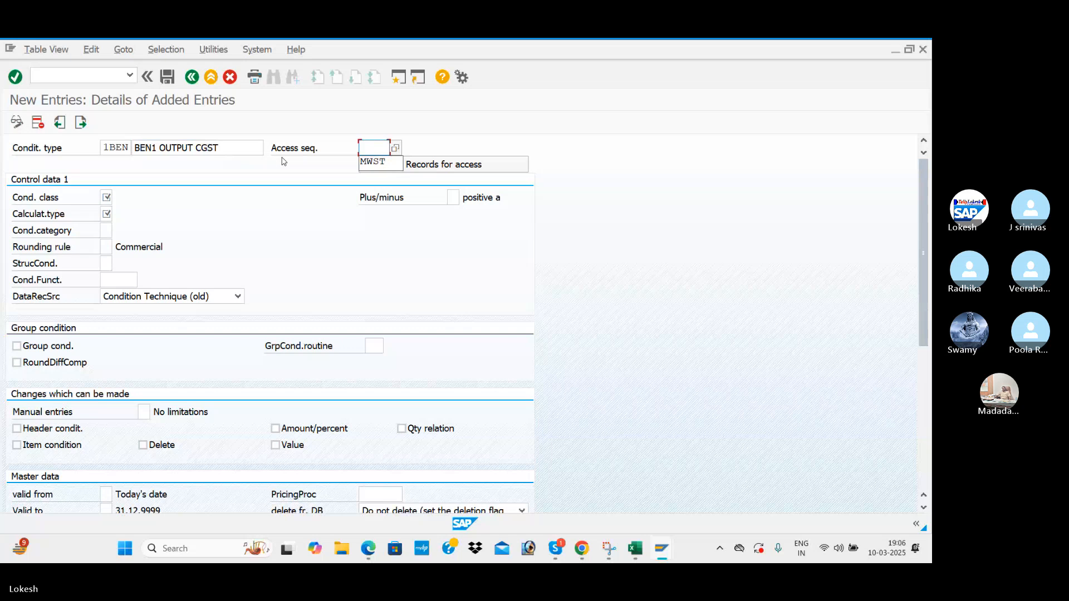
left_click(373, 163)
left_click(103, 194)
left_click(106, 212)
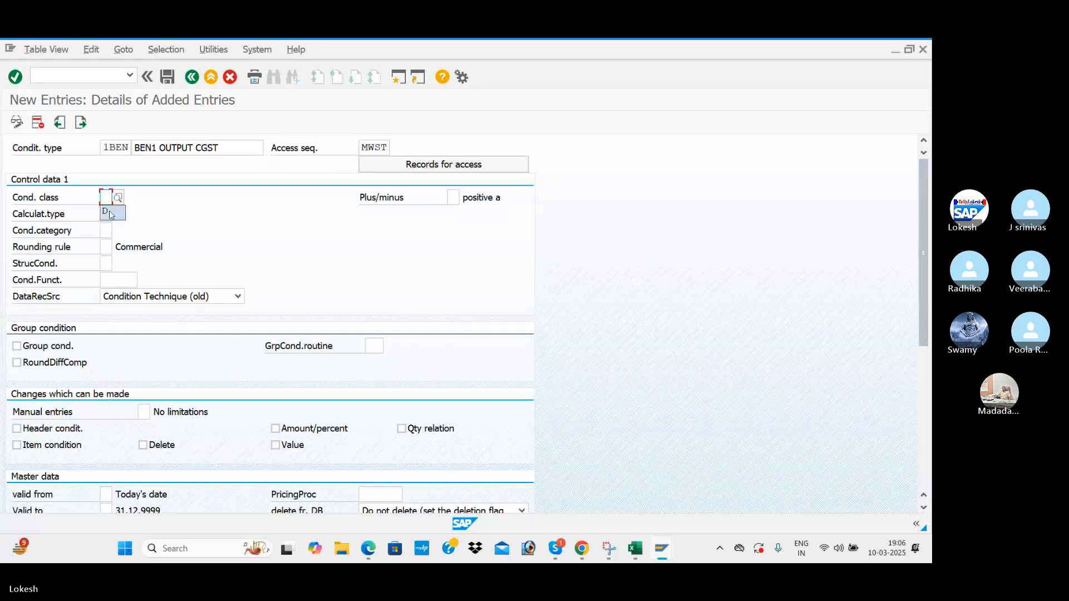
left_click(106, 213)
left_click(108, 230)
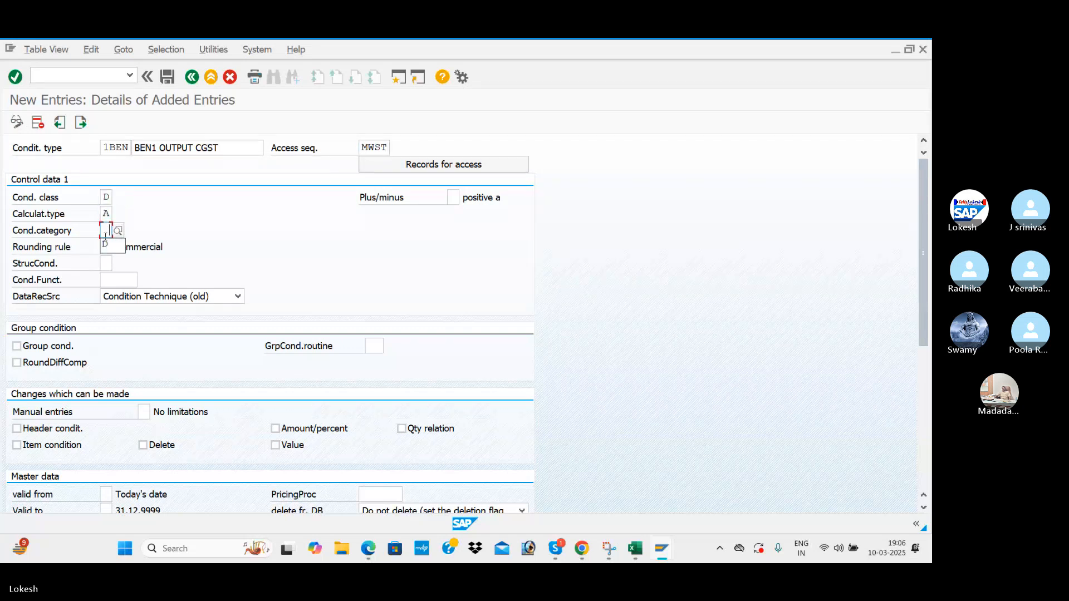
left_click(107, 245)
left_click(114, 246)
key("Return")
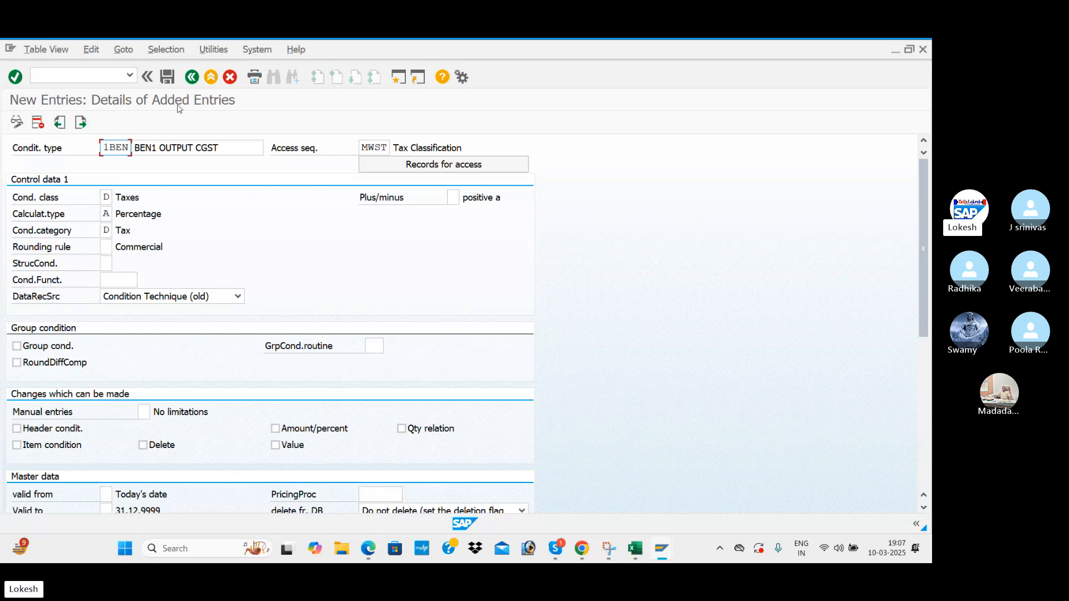
left_click(167, 77)
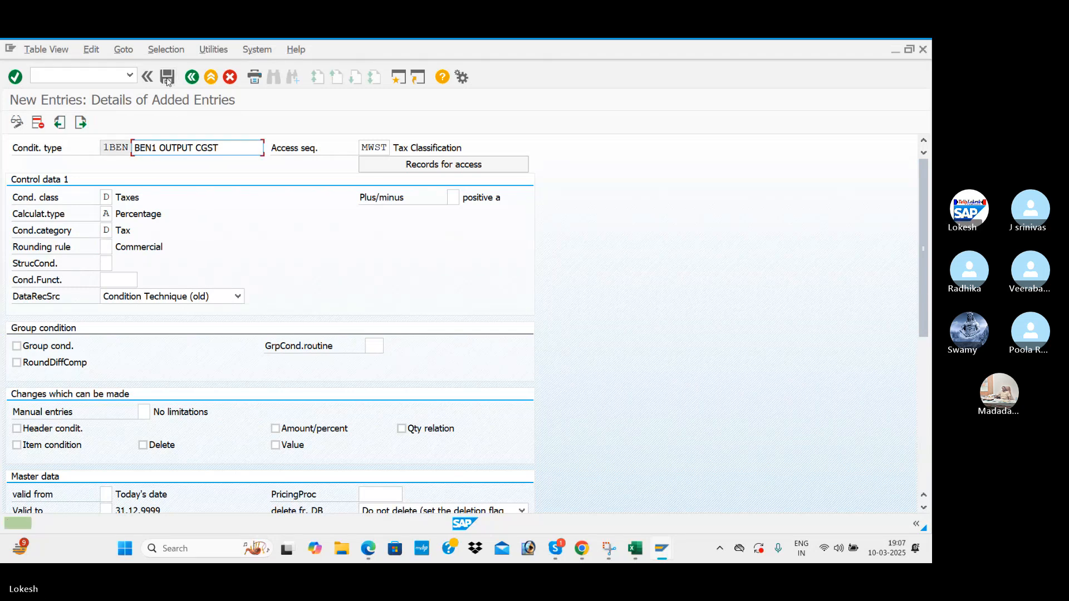
left_click(81, 124)
Add a new condition type 2BEN with description BEN1 OUTPUT SGST.
left_click(81, 124)
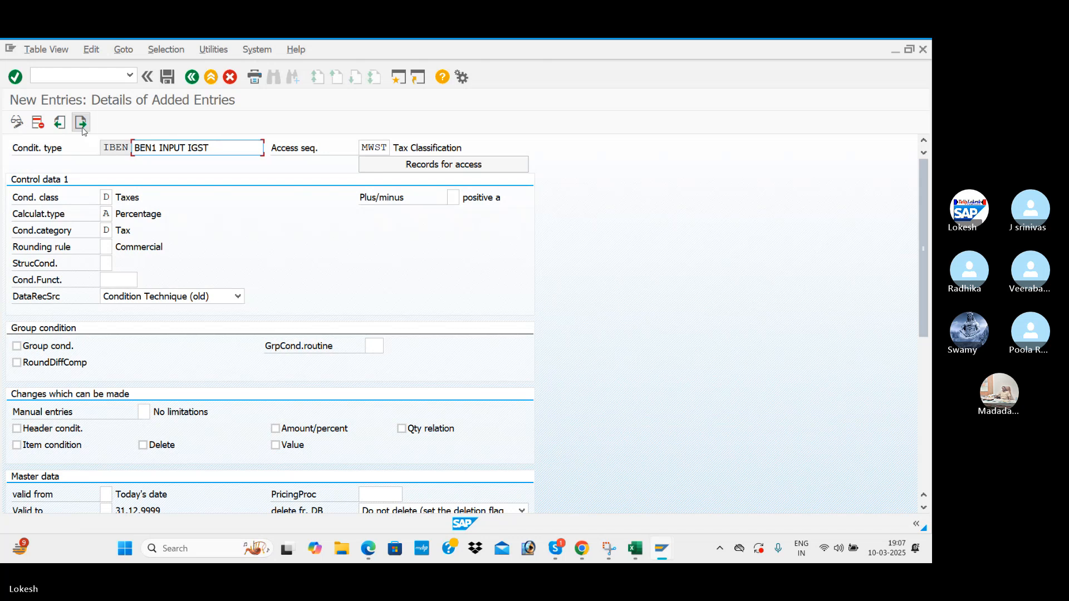
left_click(81, 122)
left_click(81, 122)
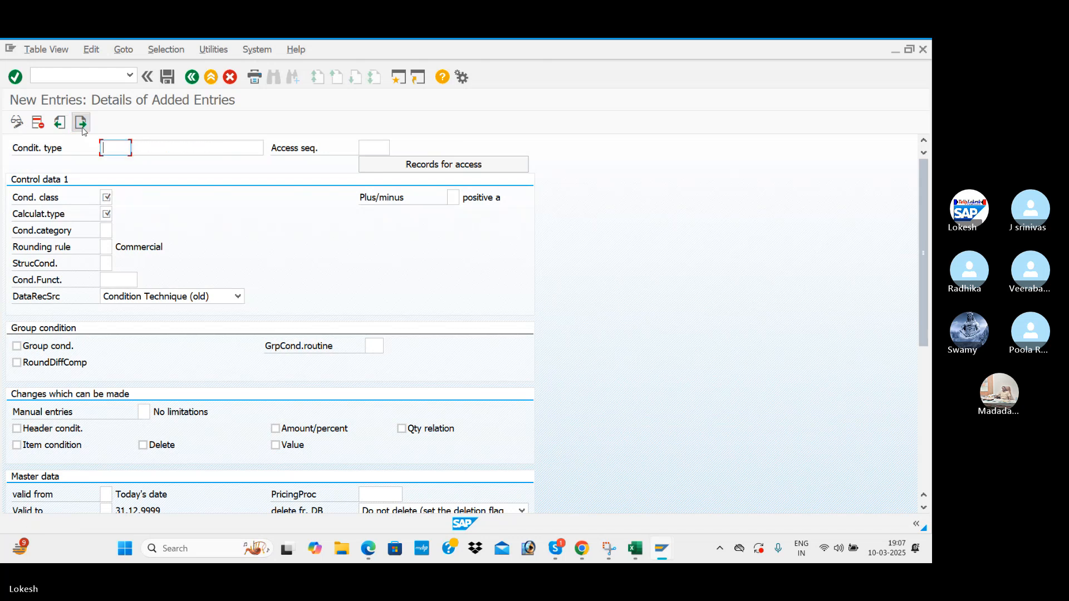
type("2BEN")
key("Tab")
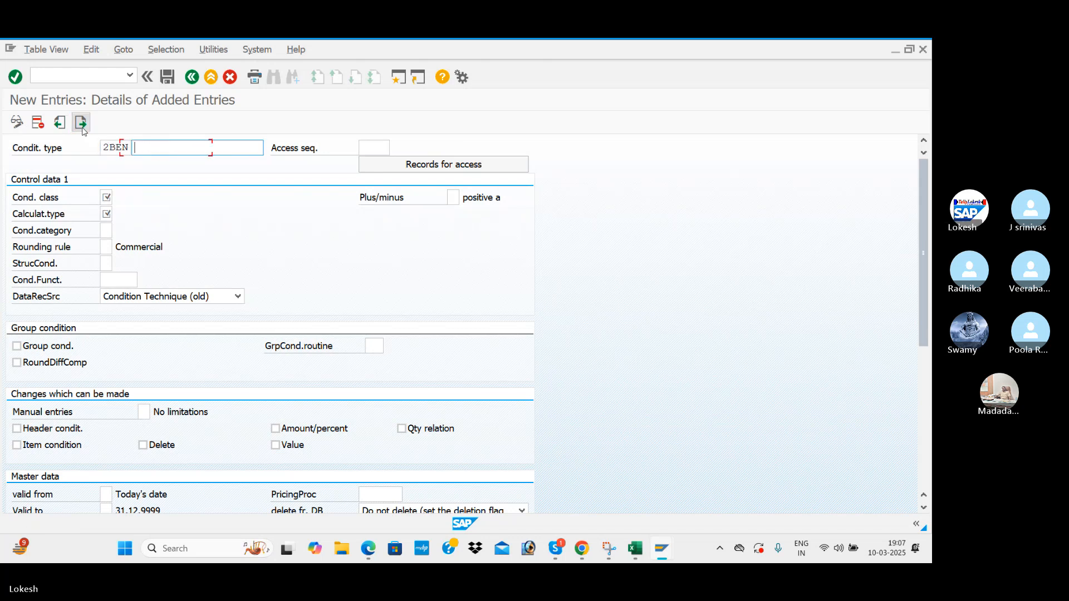
key("Down")
key("Return")
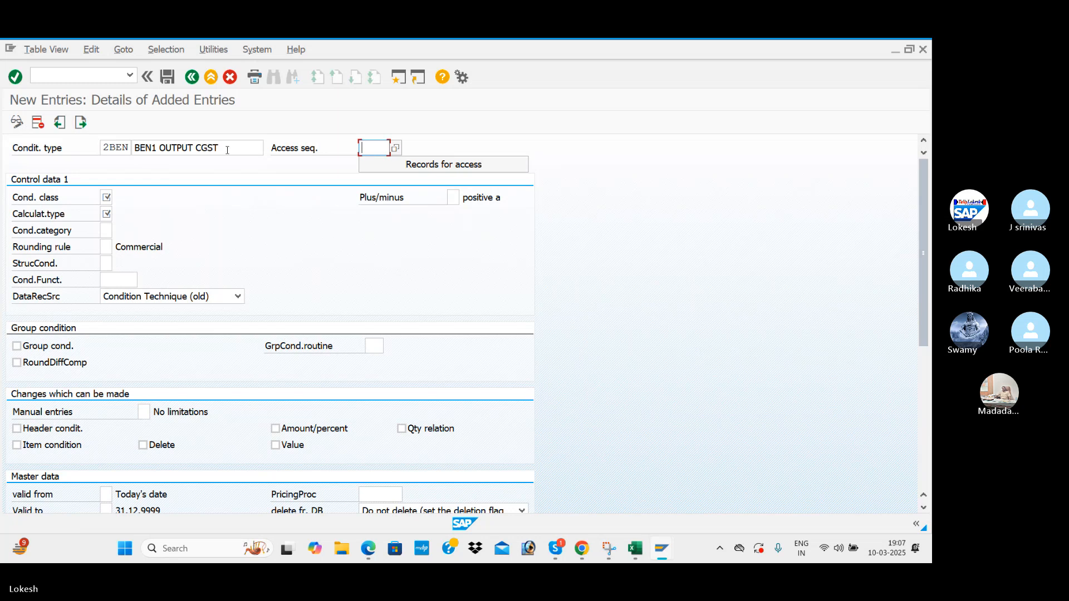
key("BackSpace")
key("BackSpace")
type("S")
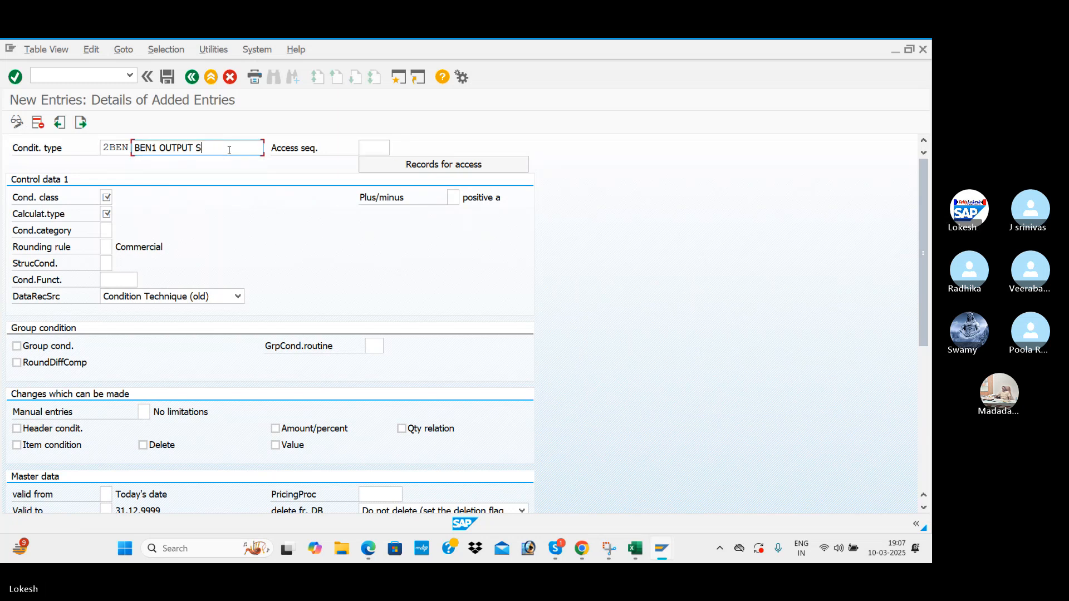
type("GST")
key("Tab")
Give 2BEN access sequence MWST, class D, calculation type A, category D, and save it.
key("Down")
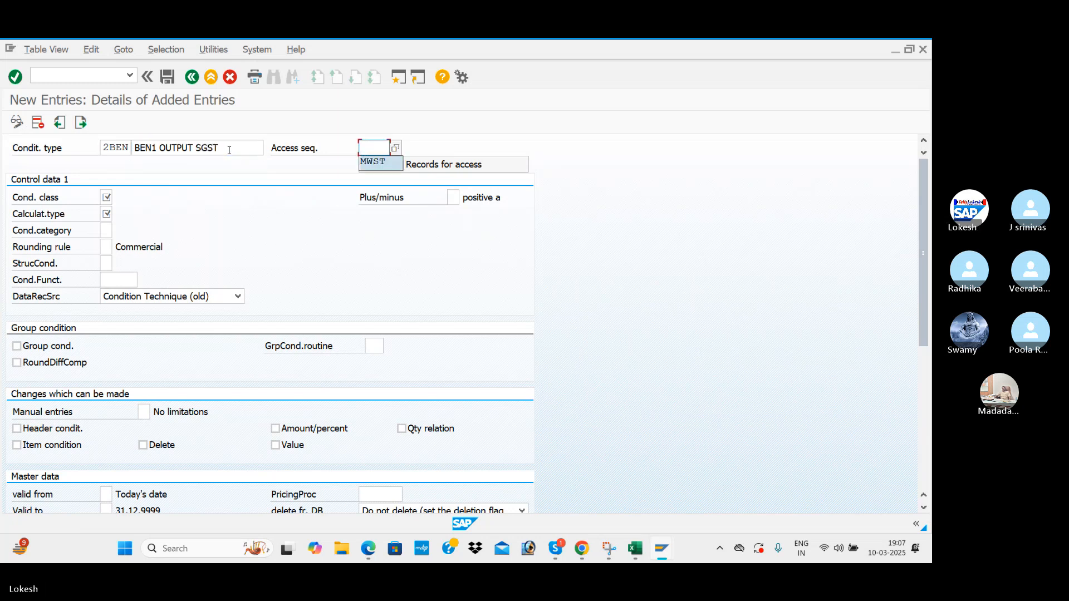
key("Tab")
type("D")
key("Tab")
key("Tab")
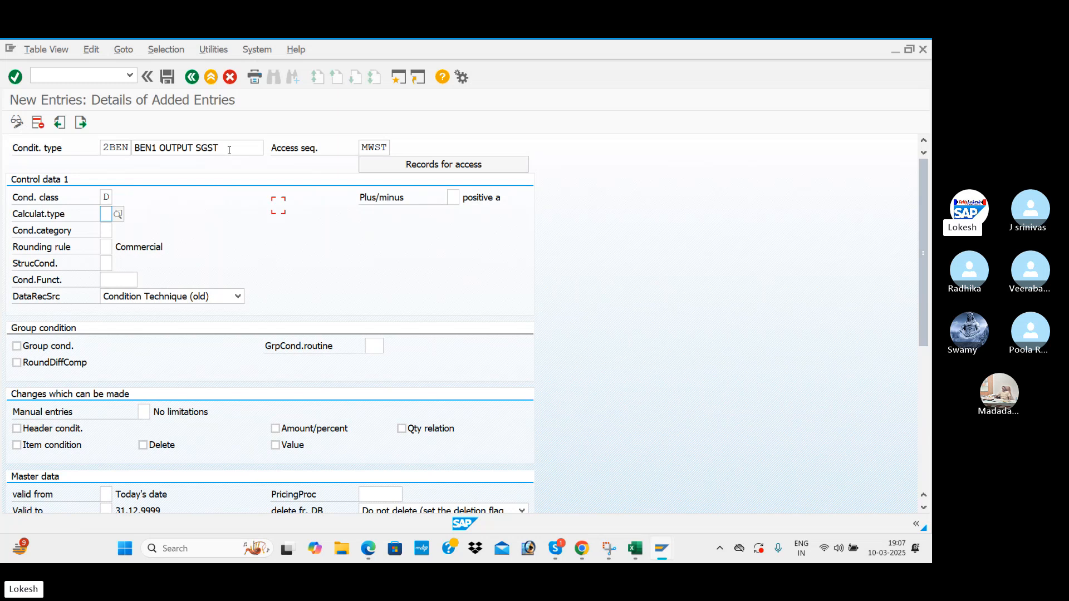
type("A")
key("Tab")
type("D")
key("Tab")
key("Return")
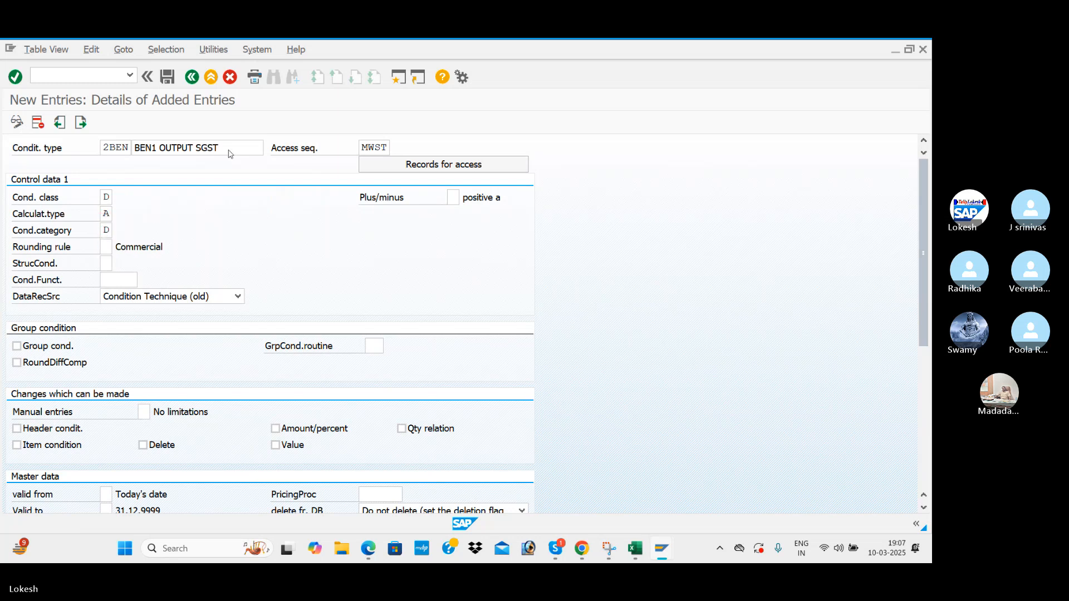
left_click(167, 77)
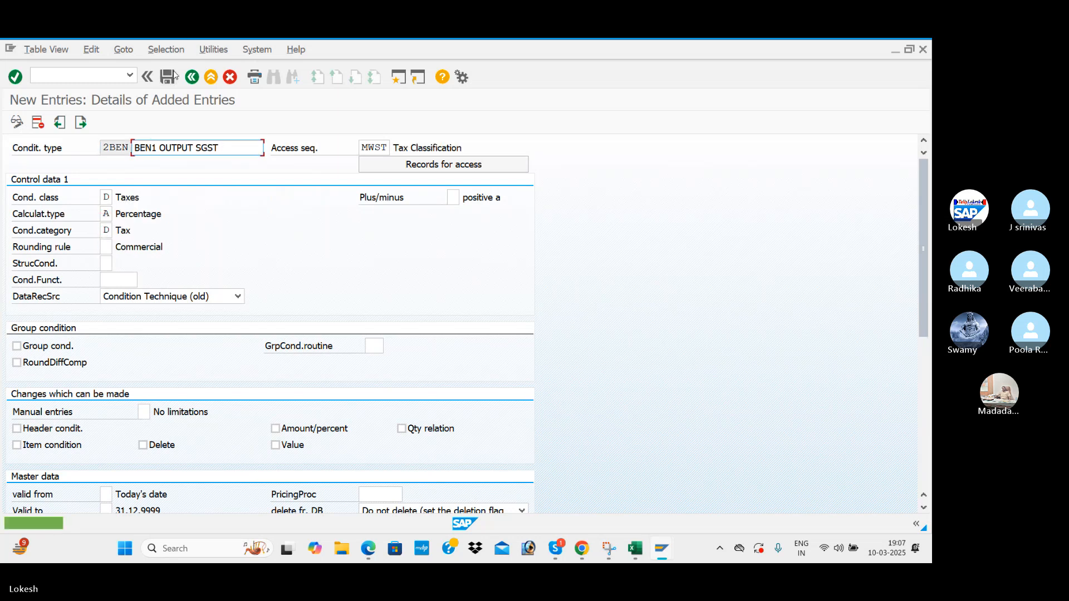
left_click(82, 125)
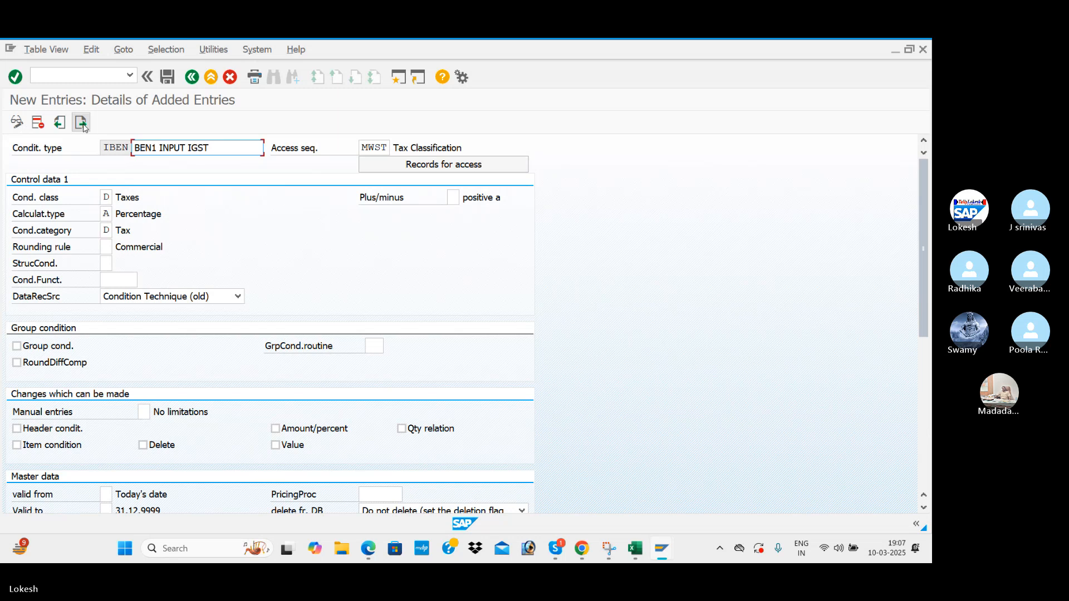
Add a new condition type 3BEN with description BEN1 OUTPUT IGST.
left_click(82, 126)
left_click(82, 125)
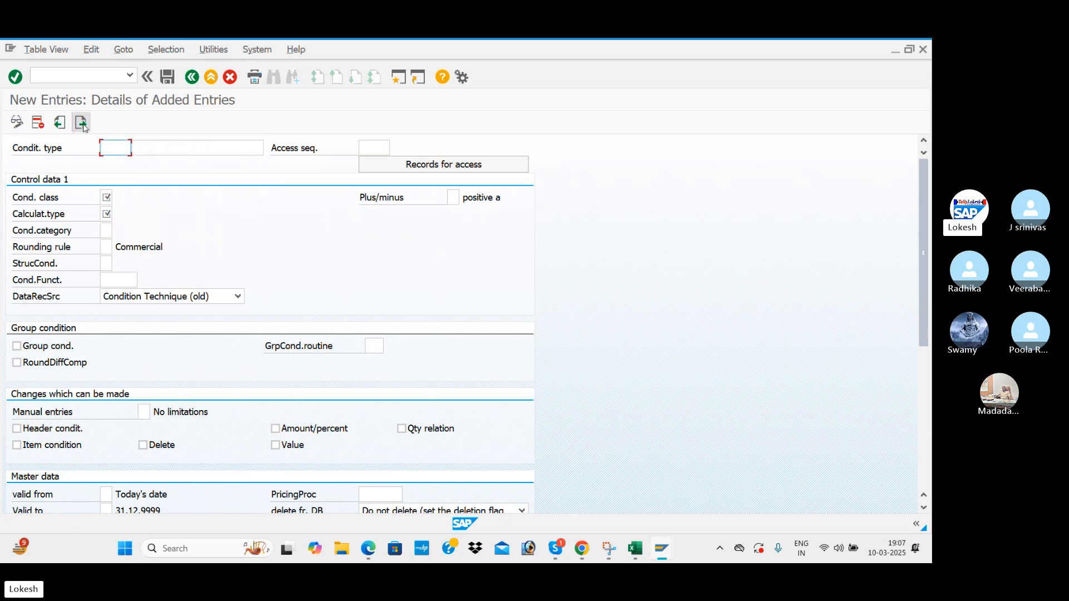
type("3BEN")
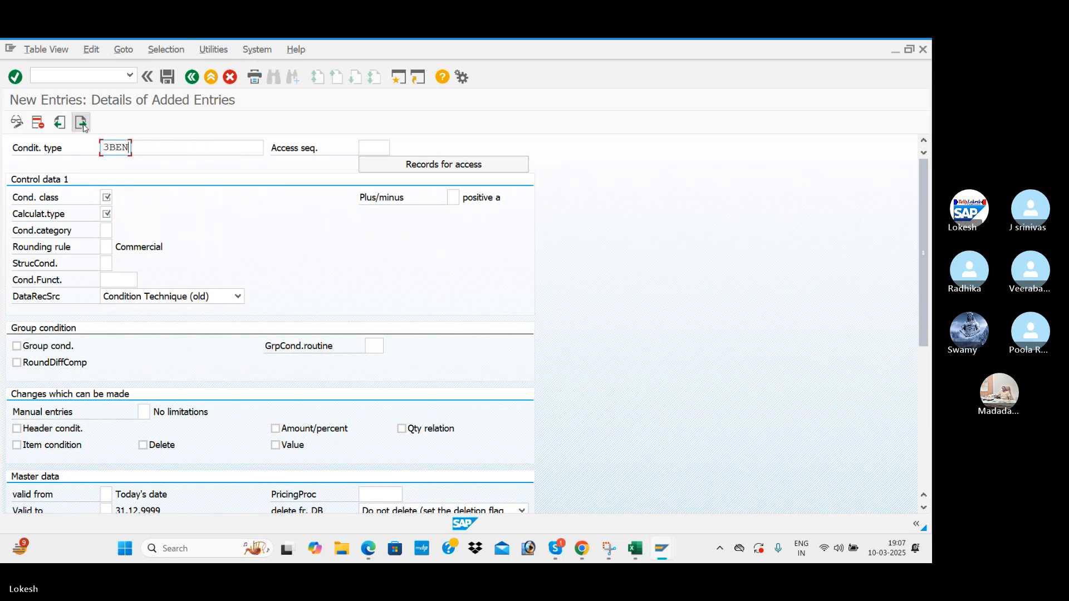
key("Tab")
key("Down")
key("Down")
key("Tab")
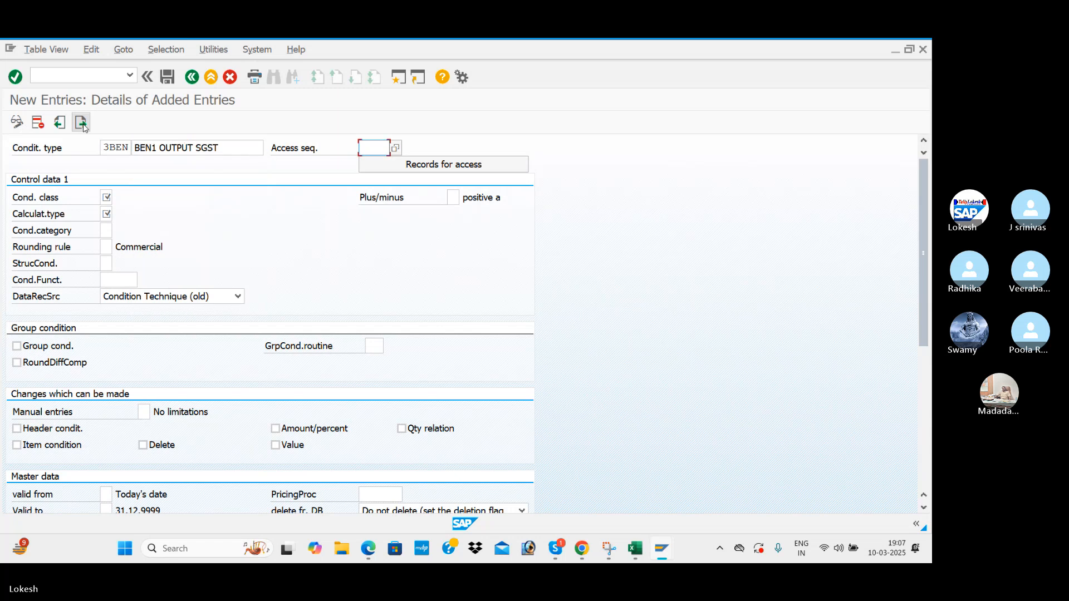
left_click(238, 148)
key("BackSpace")
key("BackSpace")
key("BackSpace")
key("BackSpace")
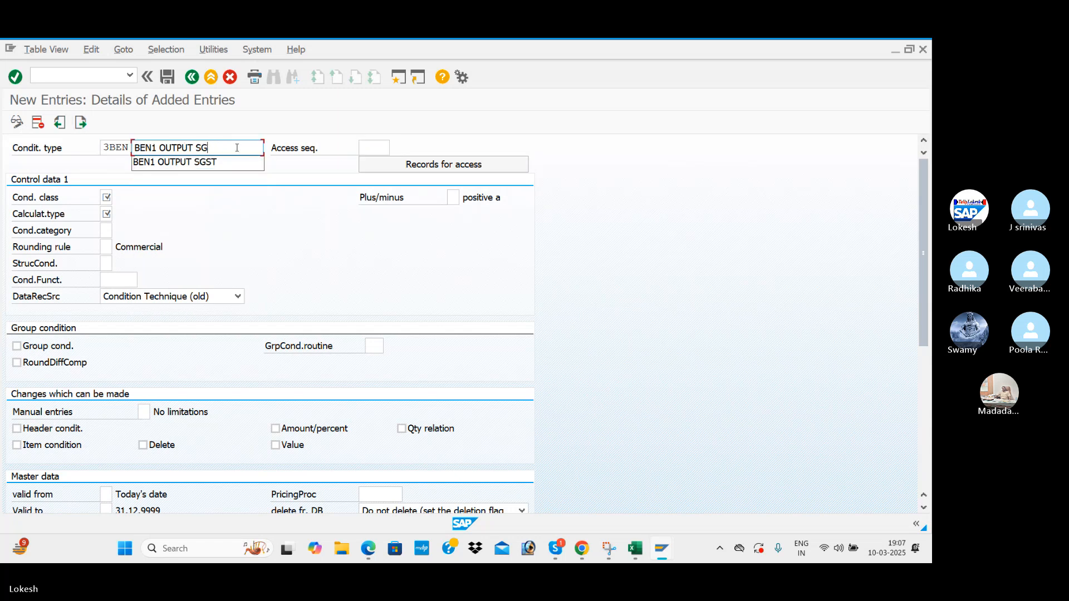
type("IGST")
key("Tab")
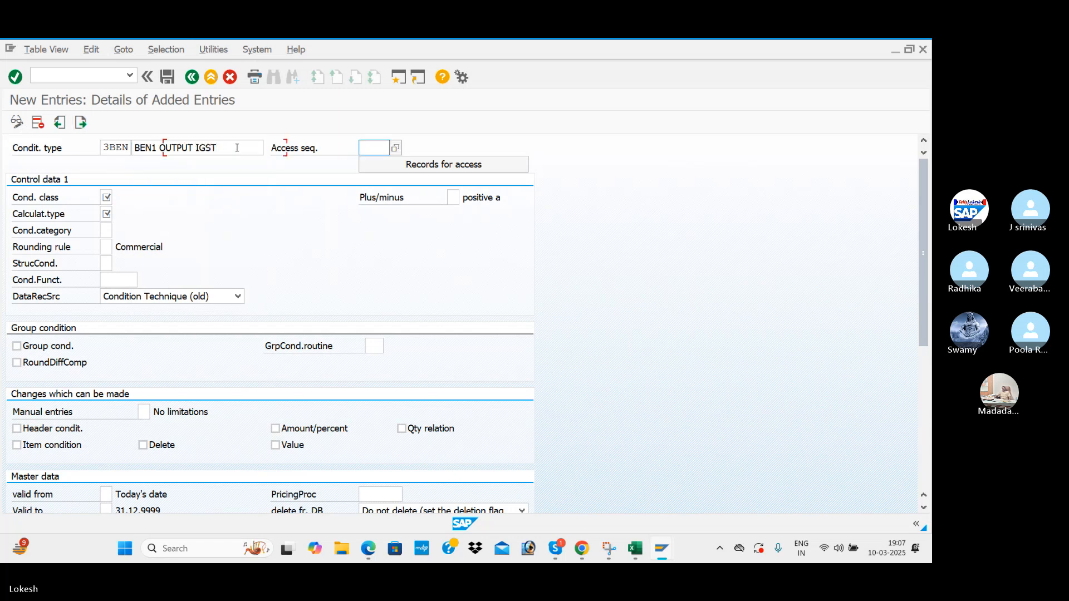
Give 3BEN access sequence MWST, class D, calculation type A, category D, and save it.
key("Down")
key("Down")
key("Return")
key("Tab")
key("Tab")
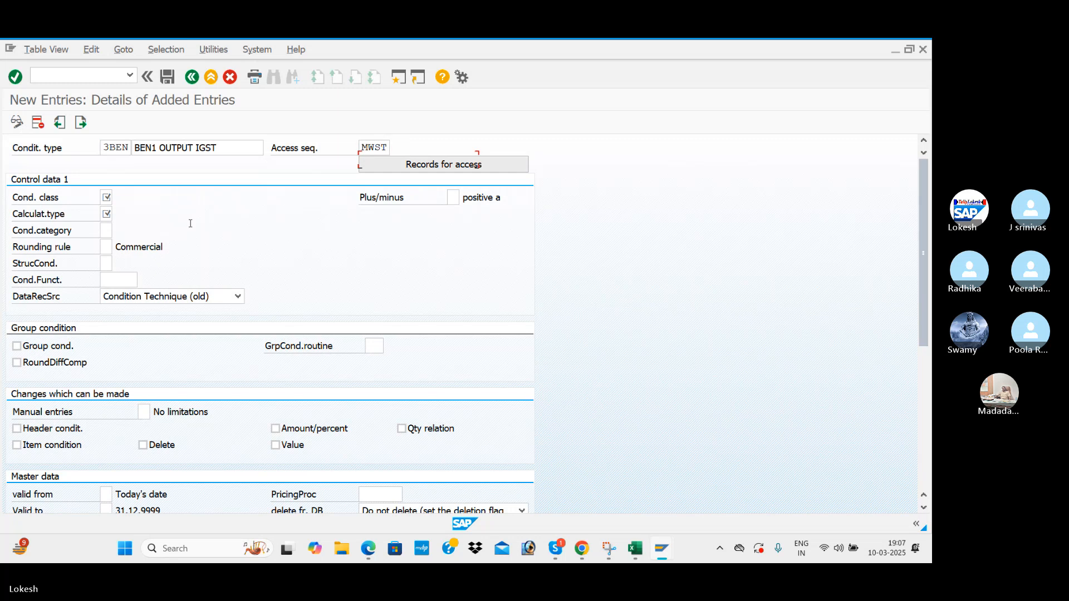
type("D")
key("Tab")
key("Tab")
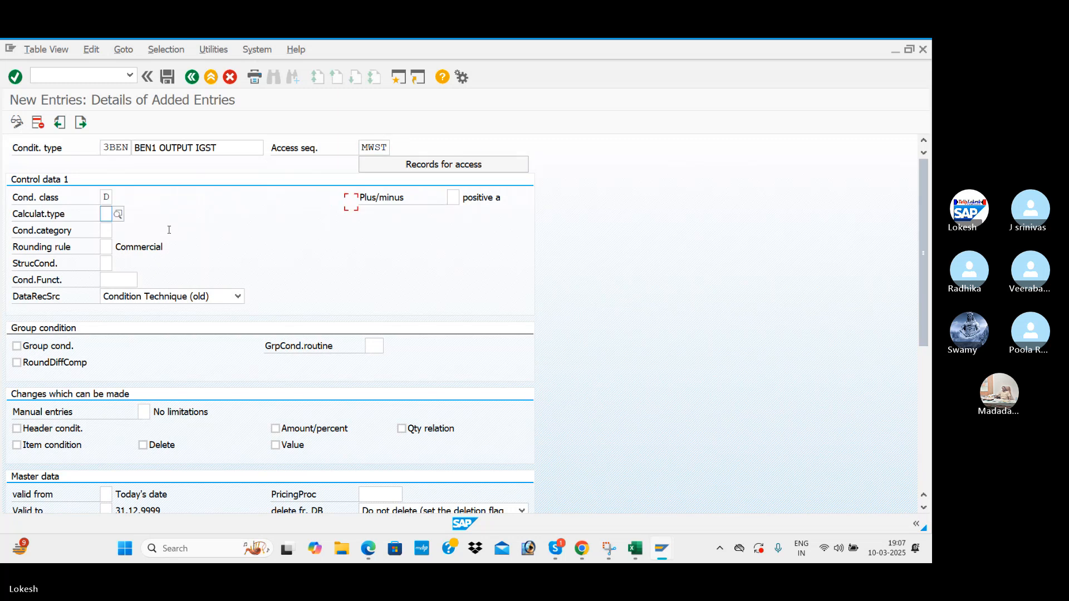
type("A")
key("Tab")
key("Down")
key("Return")
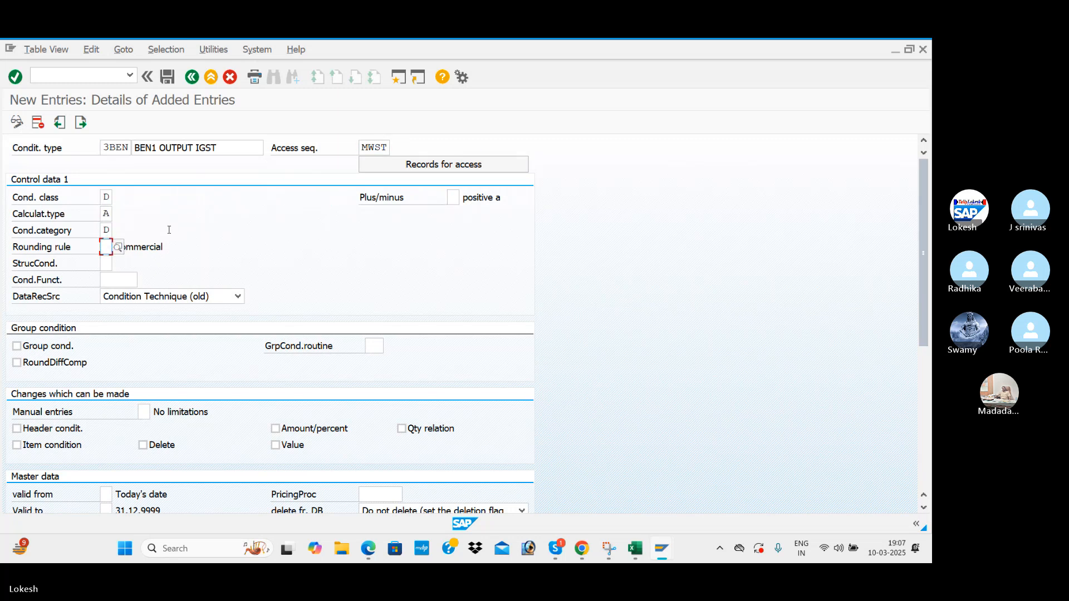
key("Return")
left_click(166, 79)
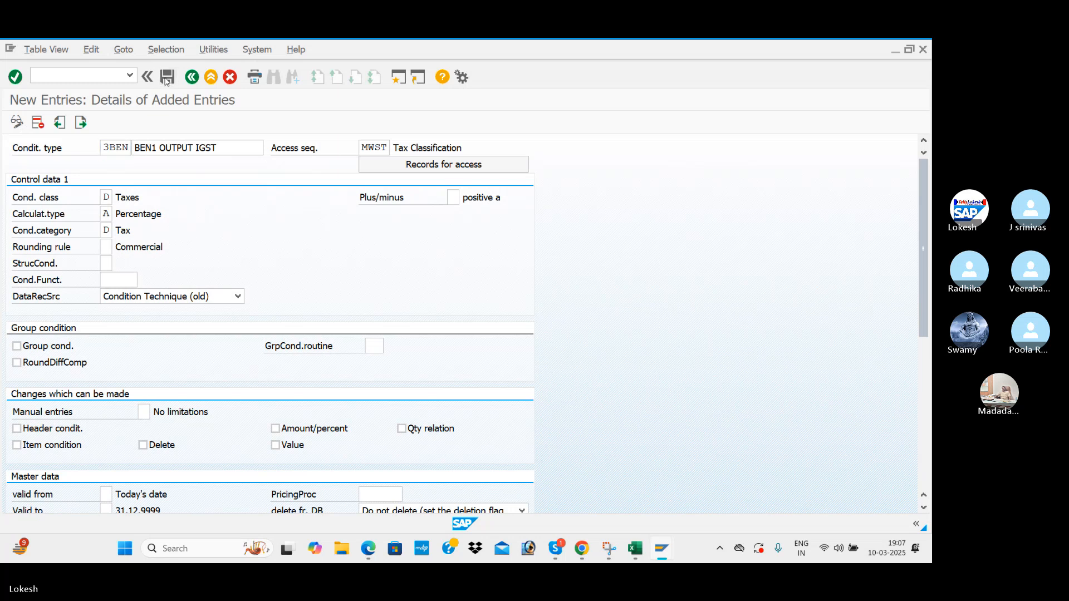
key("alt+Tab")
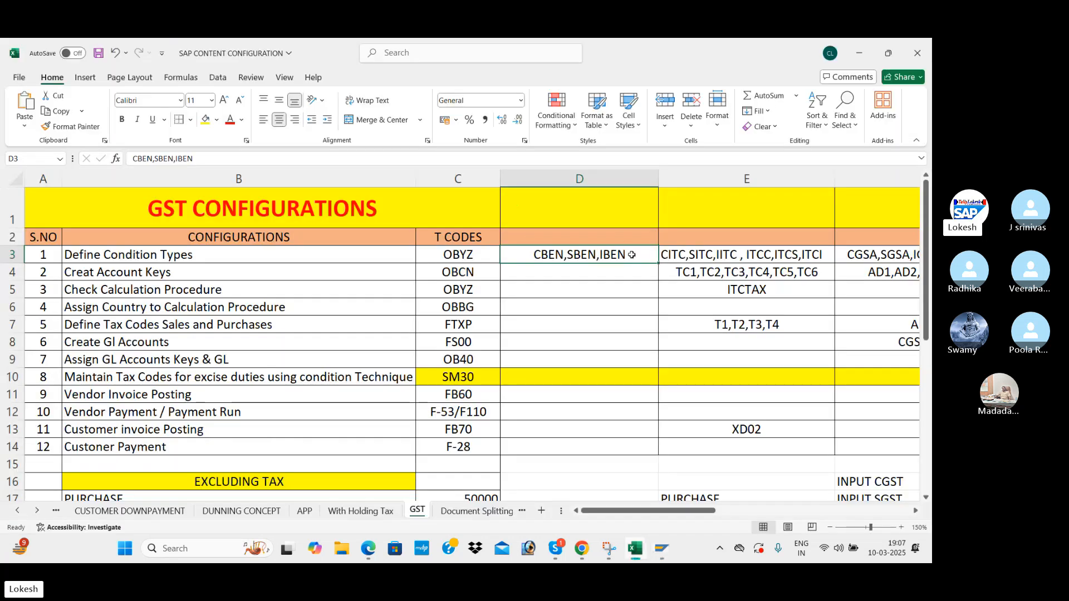
Append 1BEN, 2BEN and 3BEN to the condition type list in cell D3.
double_click(632, 255)
type(",")
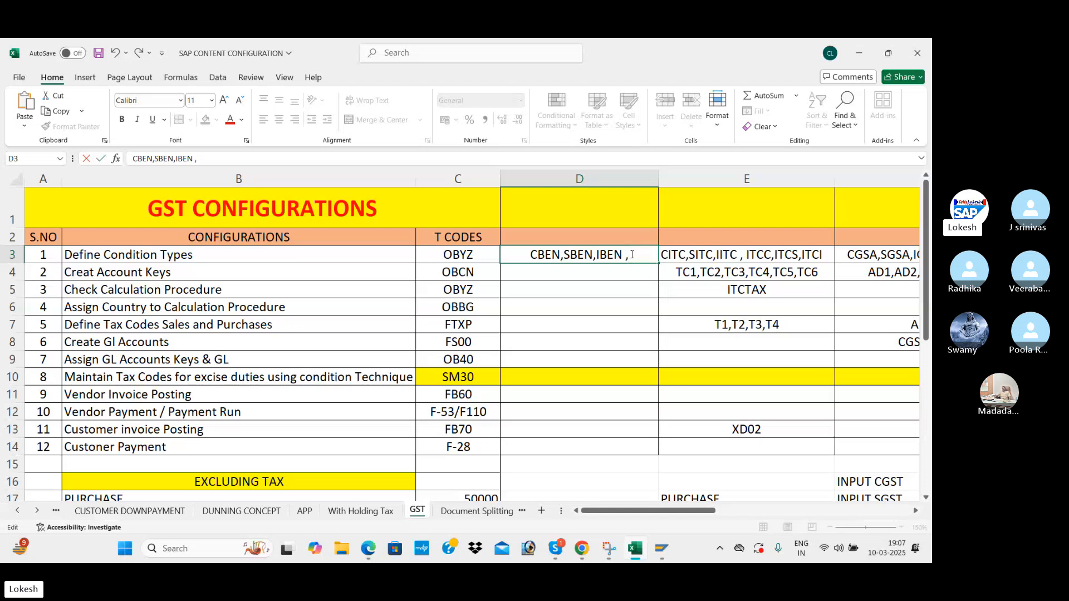
type(" 1N")
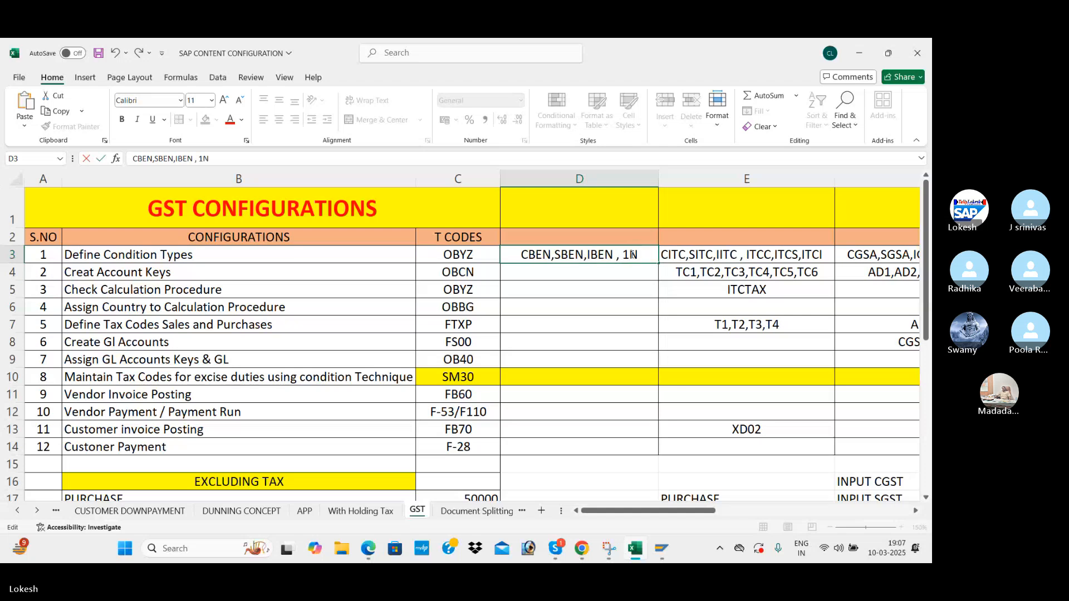
key("BackSpace")
type("BEN")
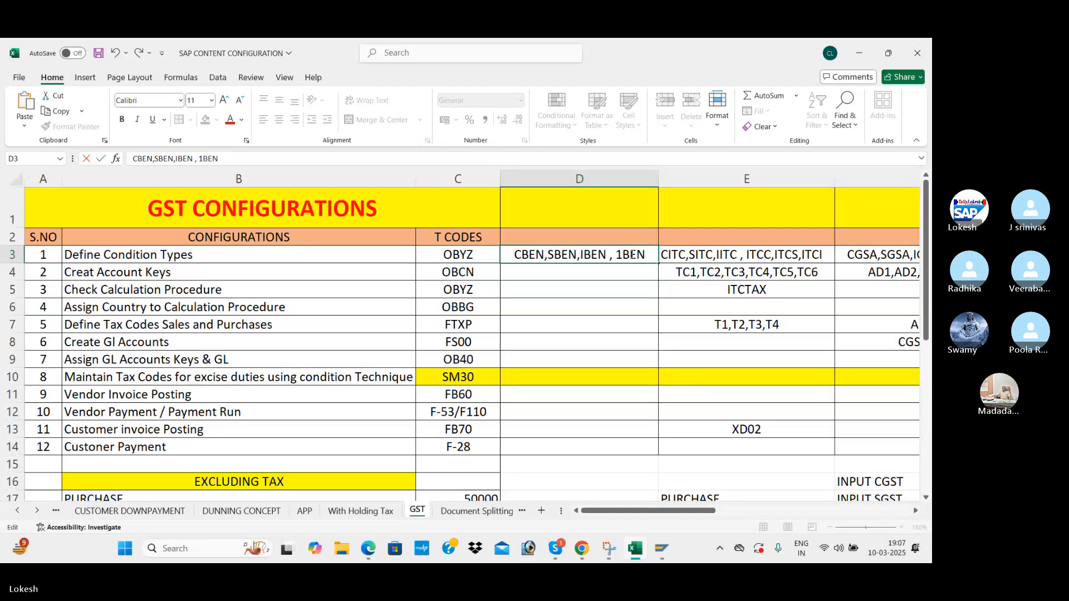
type(",2BEN")
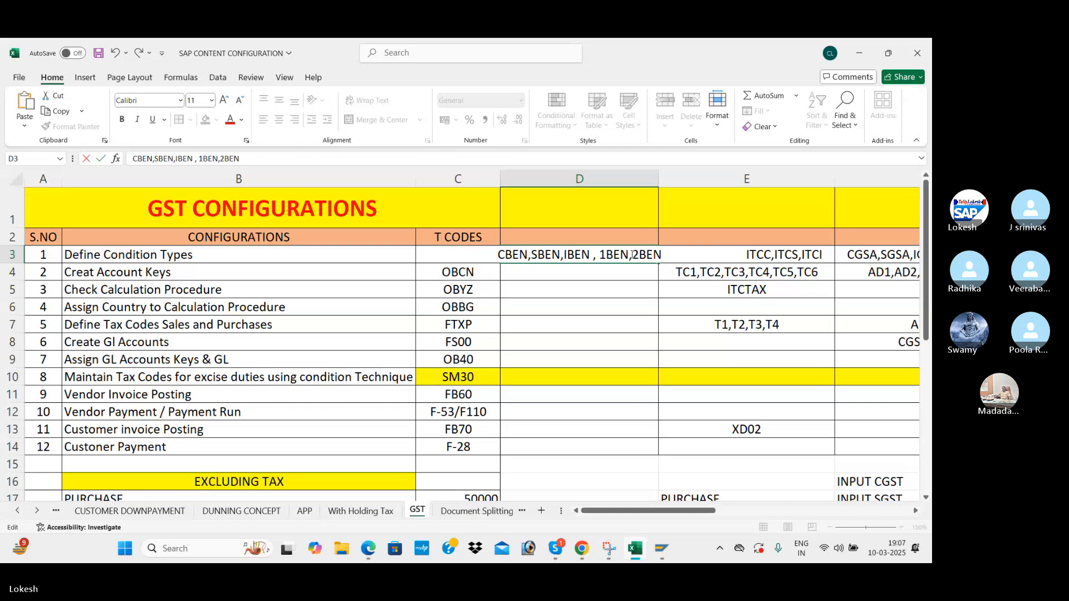
type(",3BEN")
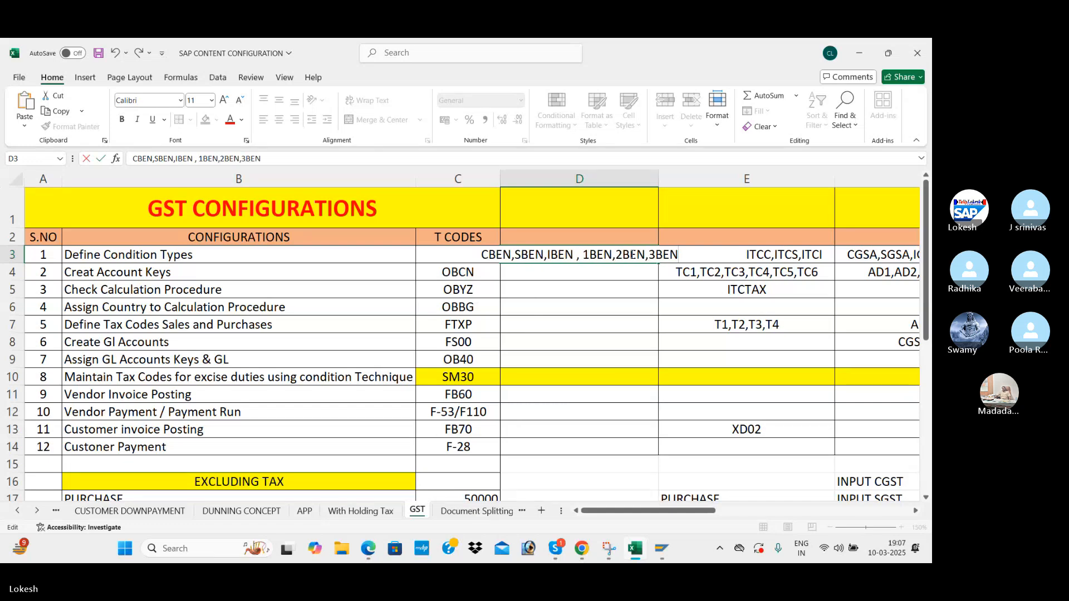
key("Return")
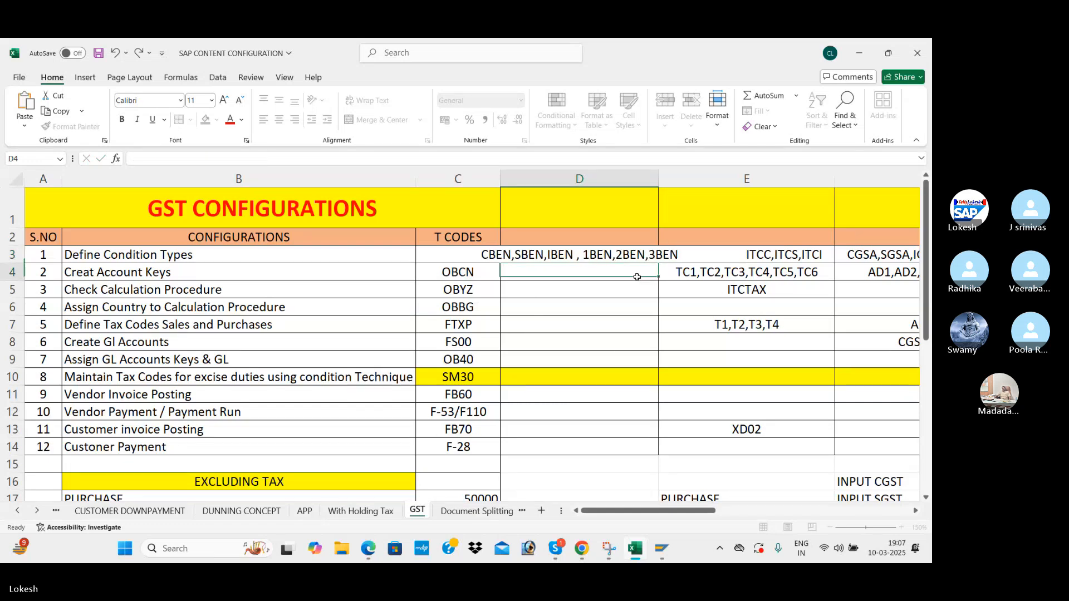
Widen column D and look up OBCN, the account-key transaction, in cell C4.
left_click(707, 192)
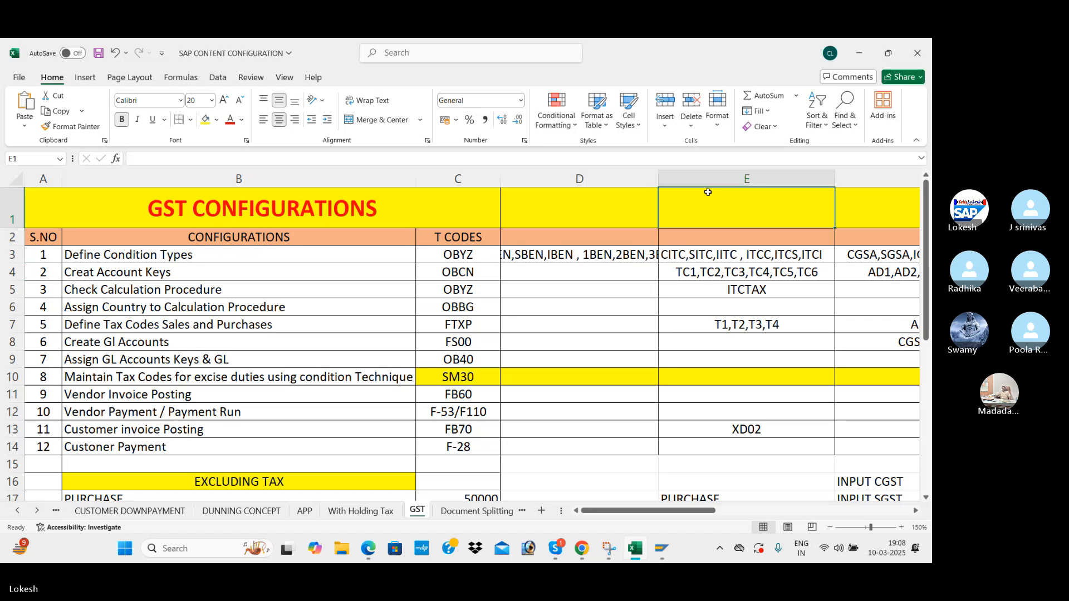
left_click(663, 178)
left_click(646, 272)
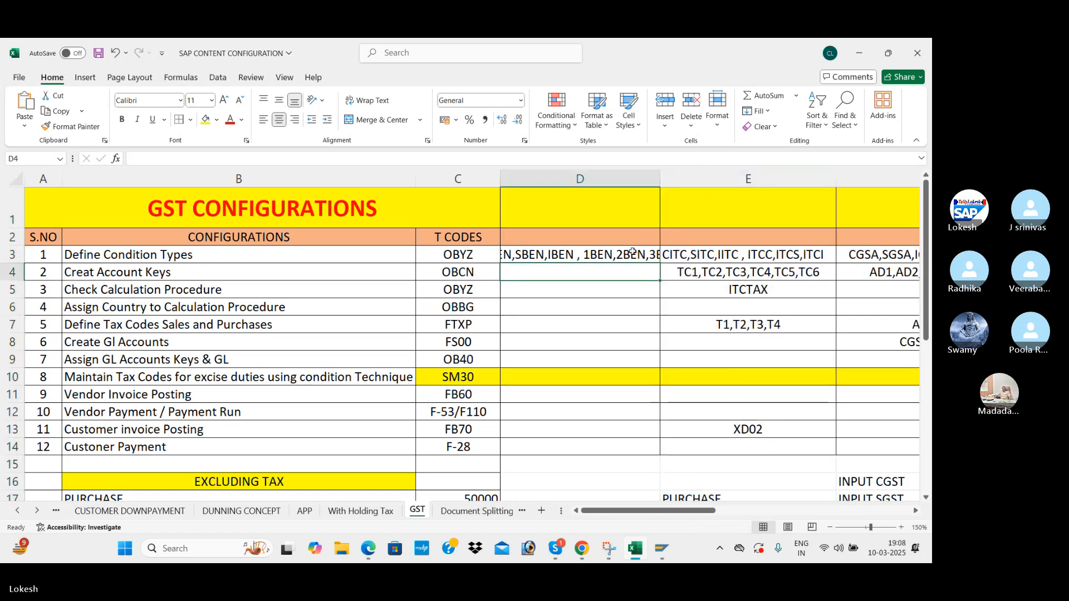
left_click_drag(660, 183, 702, 190)
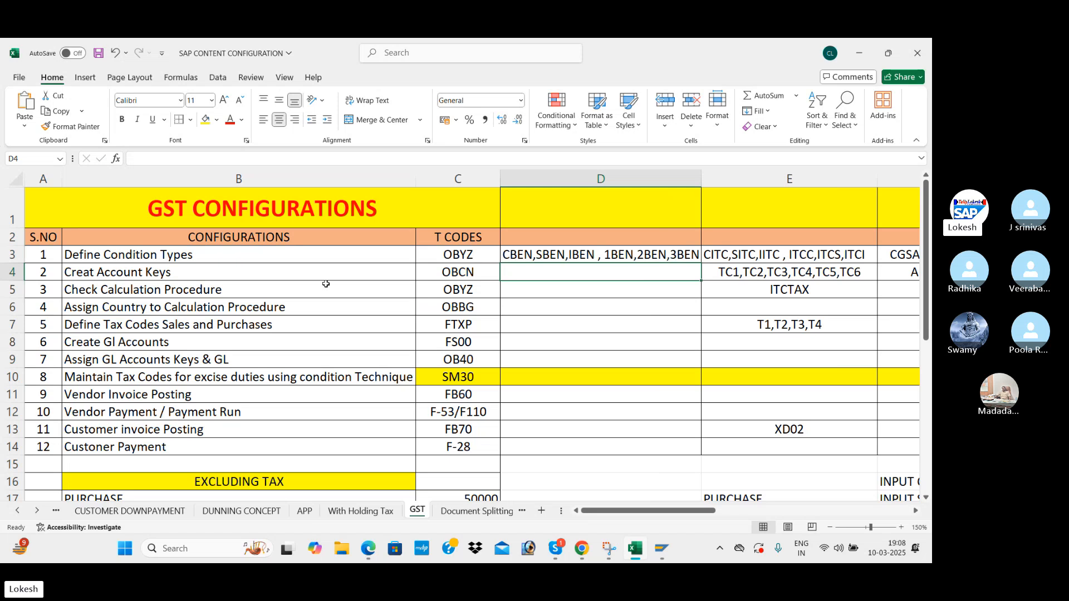
left_click(469, 274)
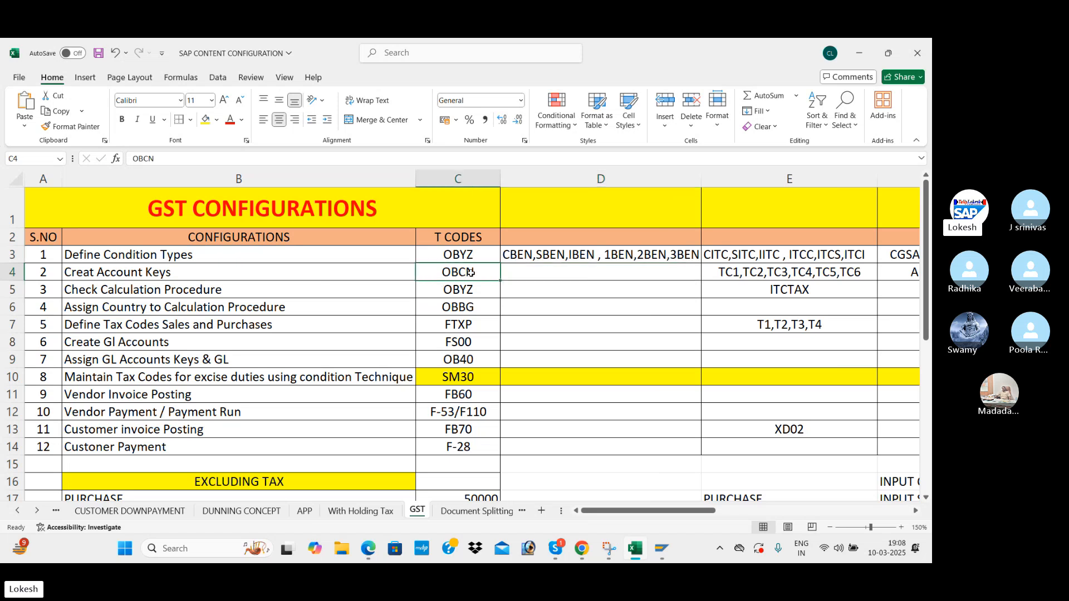
key("alt+Tab")
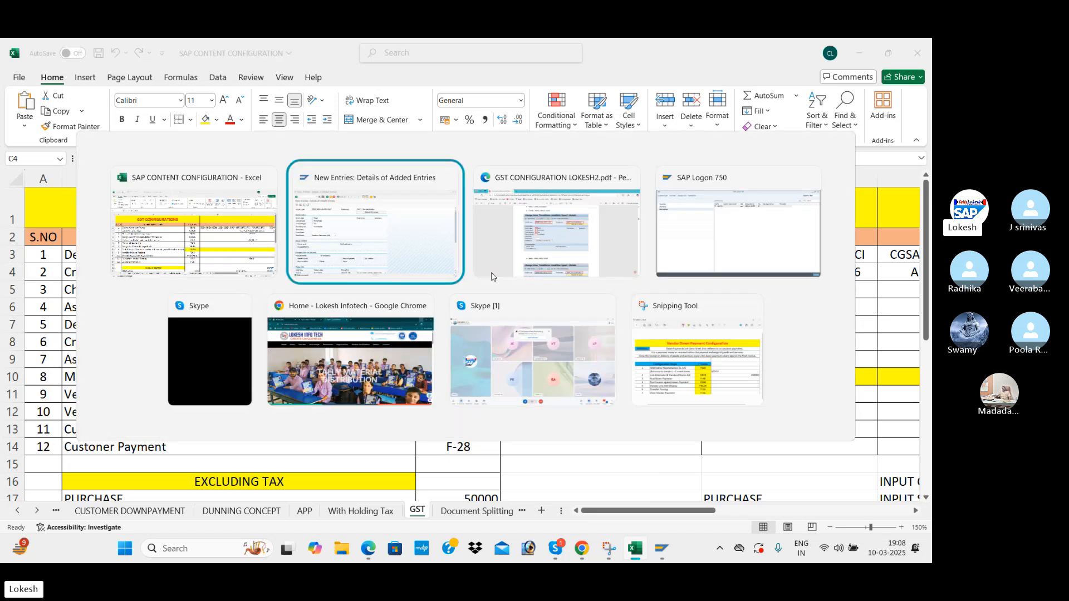
Run /NOBCN to list the existing account keys in Tax Processing in Accounting.
left_click(110, 81)
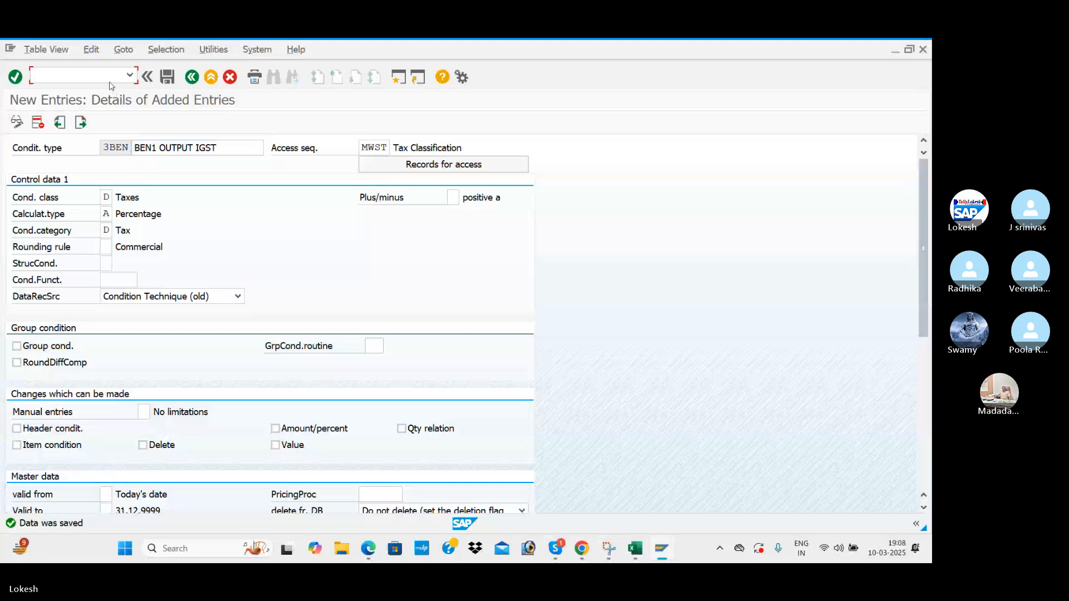
type("/NOBCN")
key("Return")
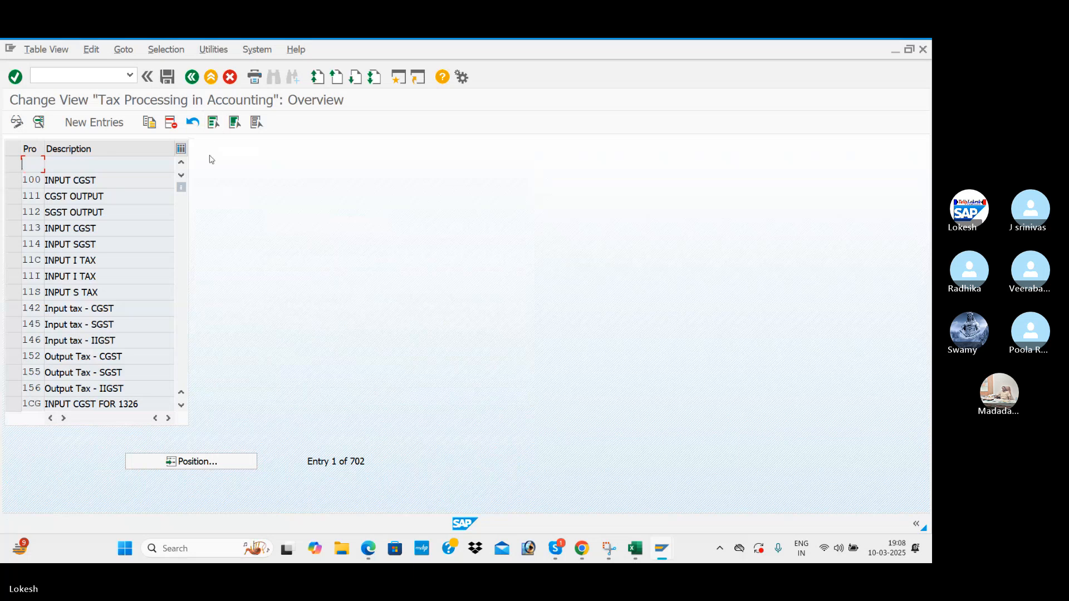
key("alt+Tab")
Scroll the PDF to section 2, Create Account Keys (T-OBCN), showing the WI1 example.
scroll(256, 228, "down", 5)
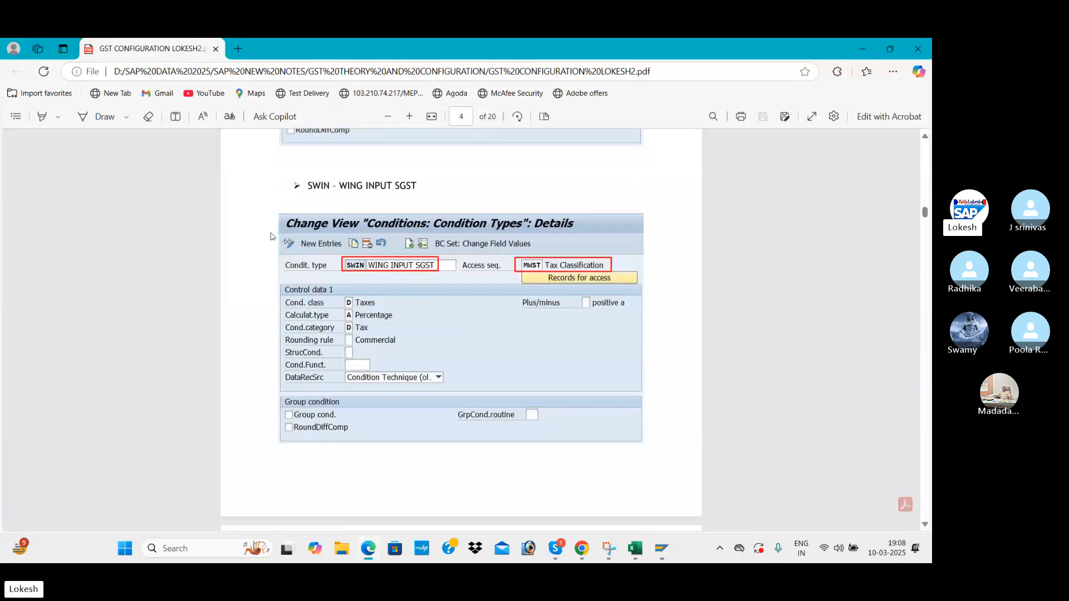
scroll(398, 277, "down", 5)
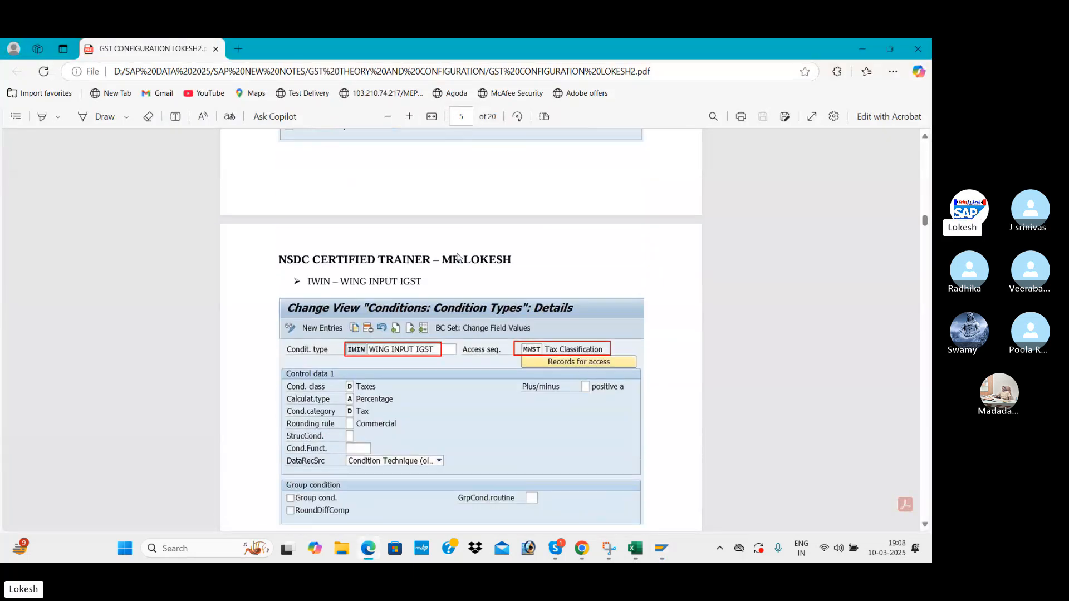
scroll(457, 257, "down", 3)
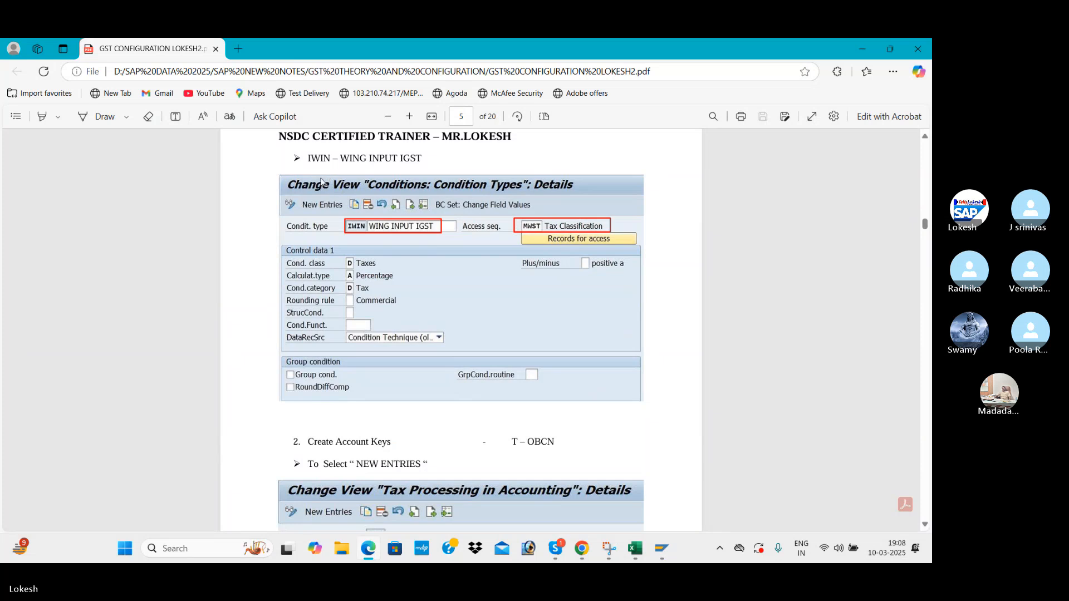
scroll(470, 266, "down", 4)
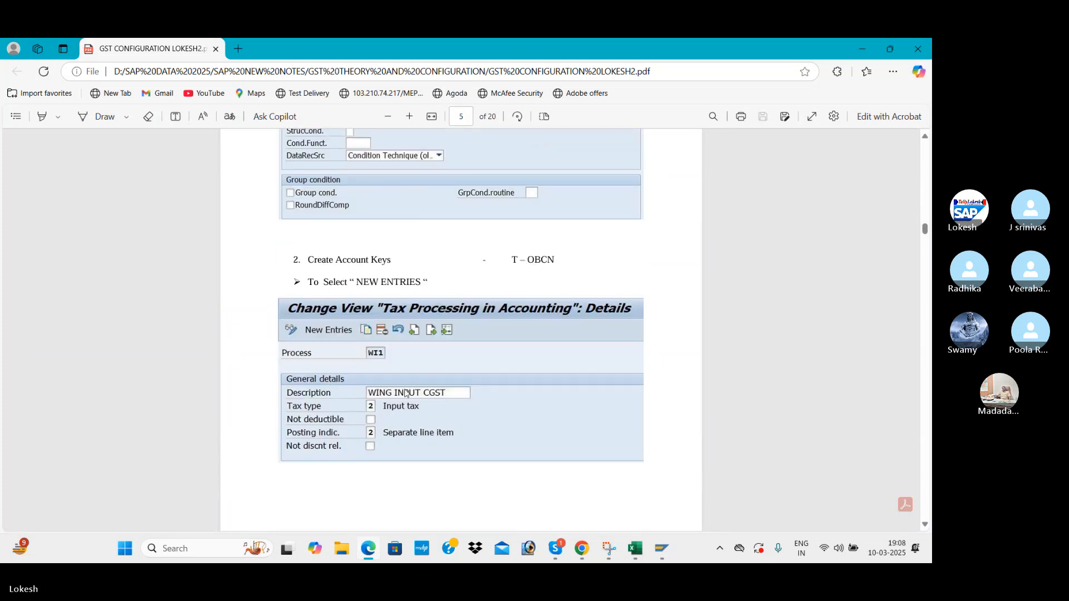
key("alt+Tab")
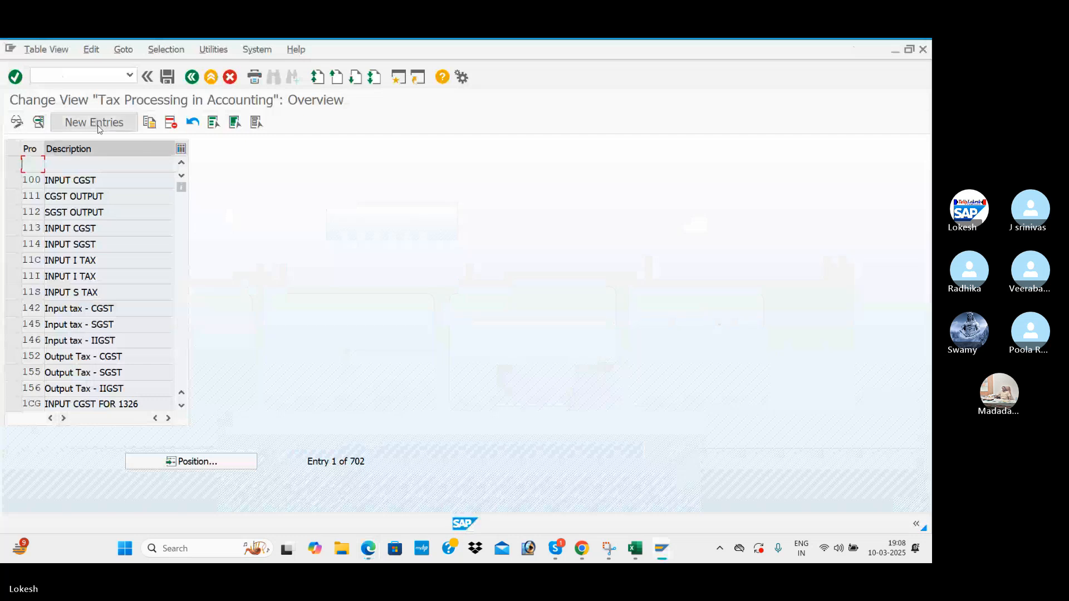
Start a new account key BE1 with the description BEN1 INPUT CGST.
left_click(89, 122)
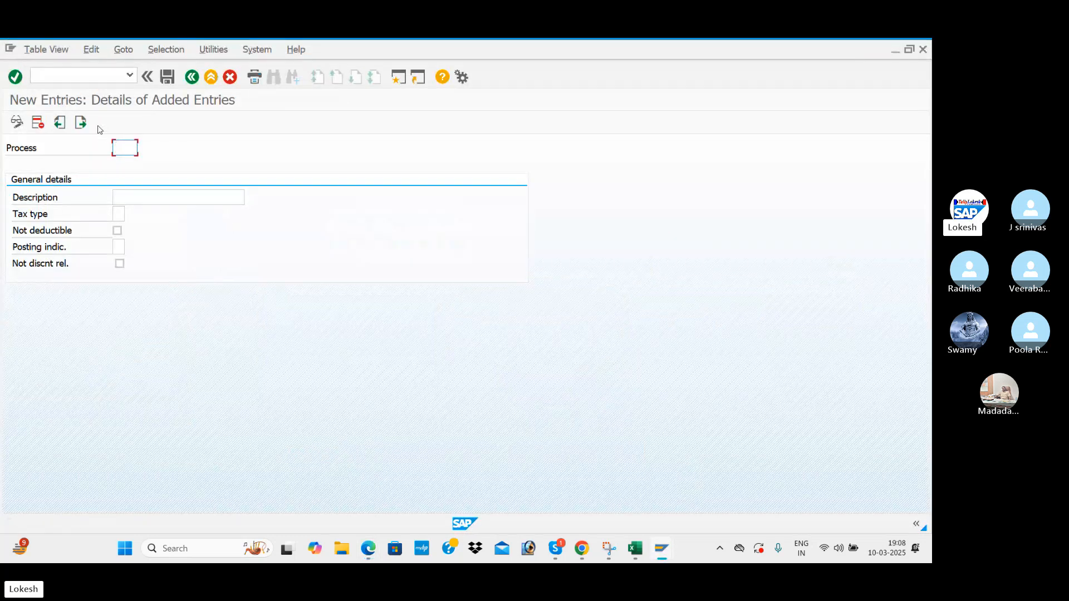
key("alt+Tab")
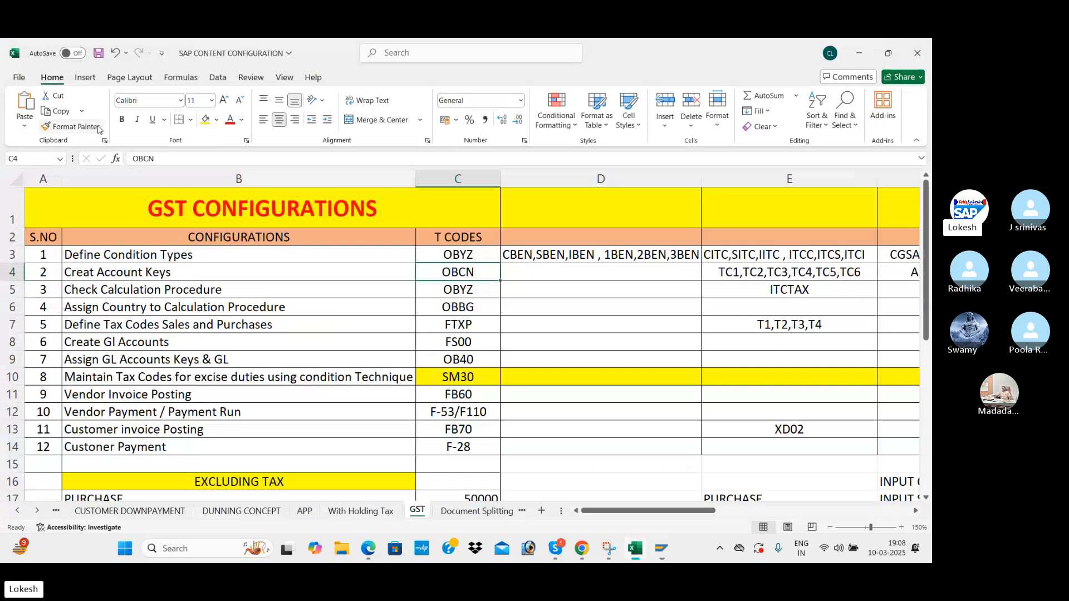
key("alt+Tab")
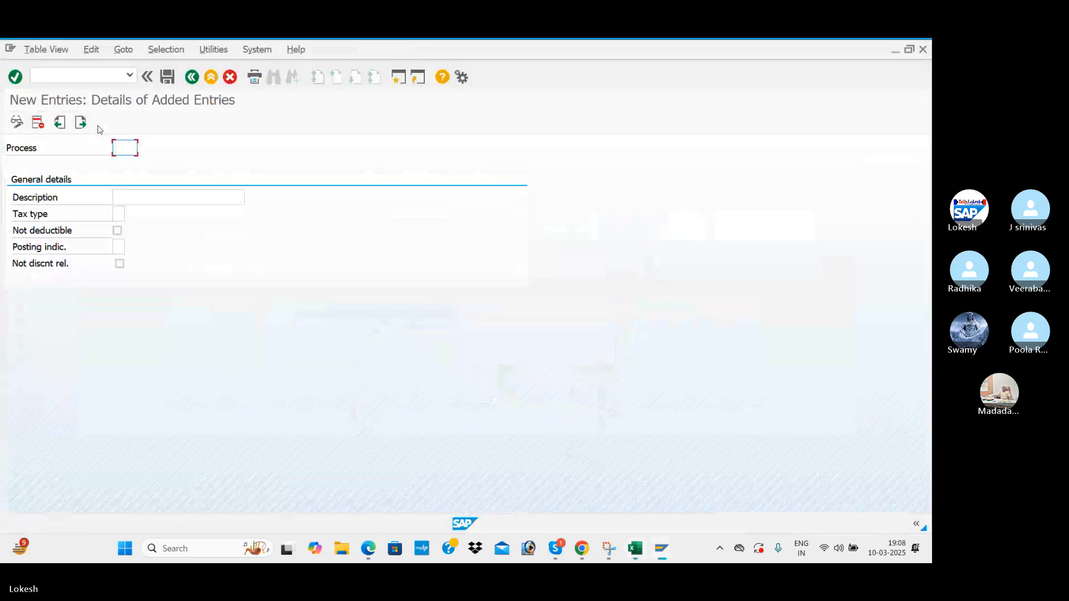
type("BE1")
key("Tab")
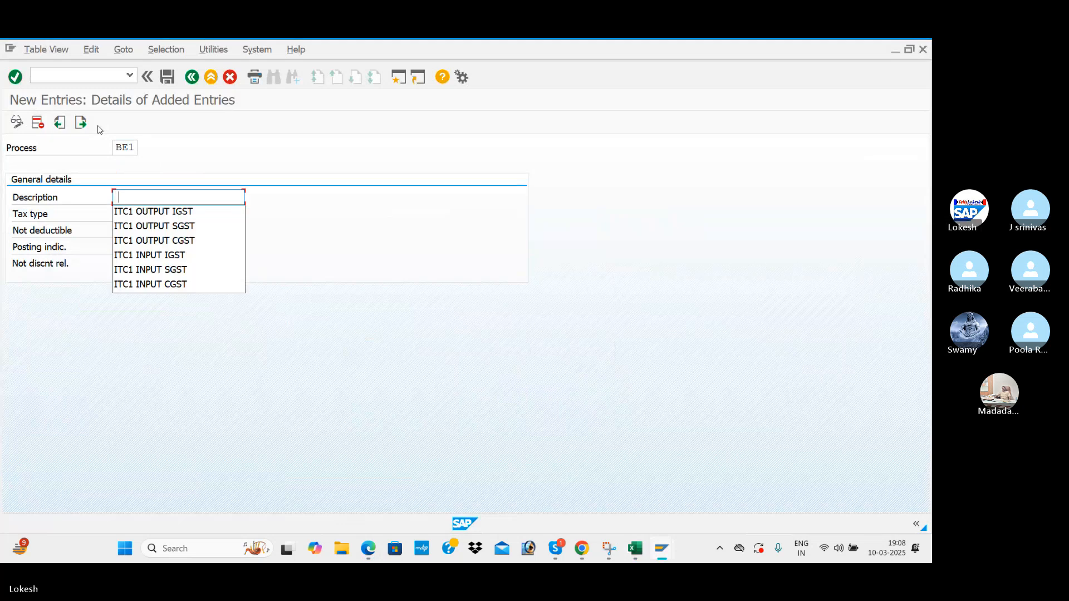
key("Down")
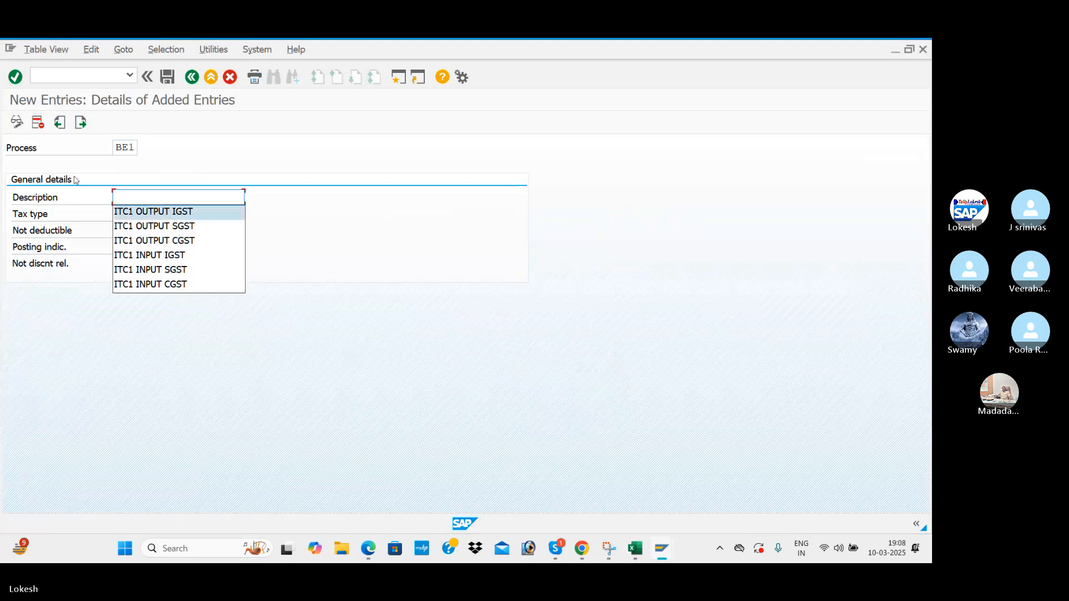
left_click(133, 286)
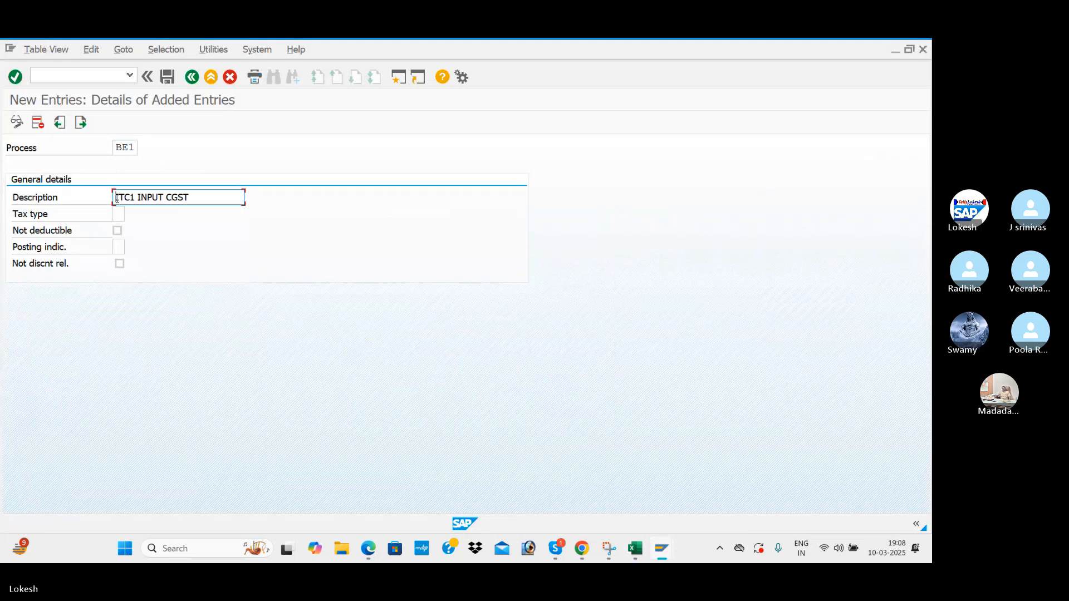
type("BEN")
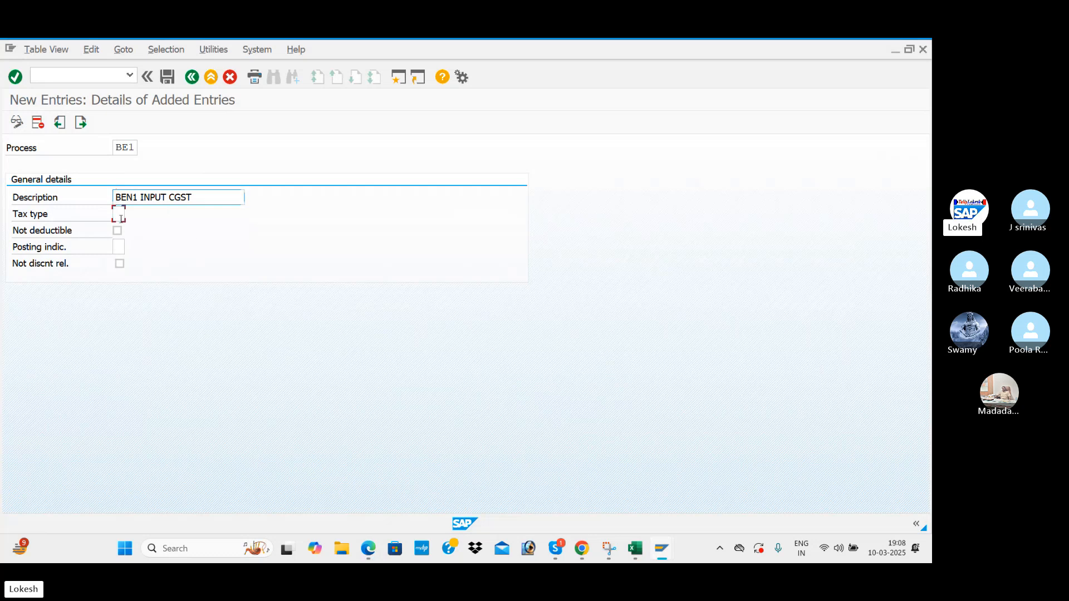
Set BE1's tax type to 2 (Input tax), checking the configuration notes.
left_click(119, 216)
left_click(134, 215)
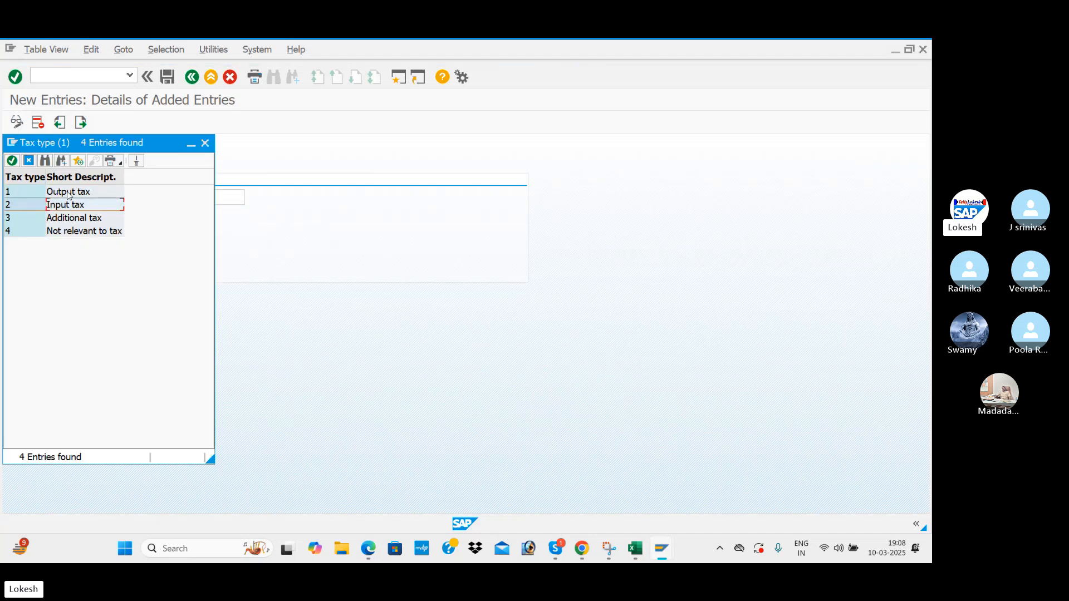
left_click(70, 206)
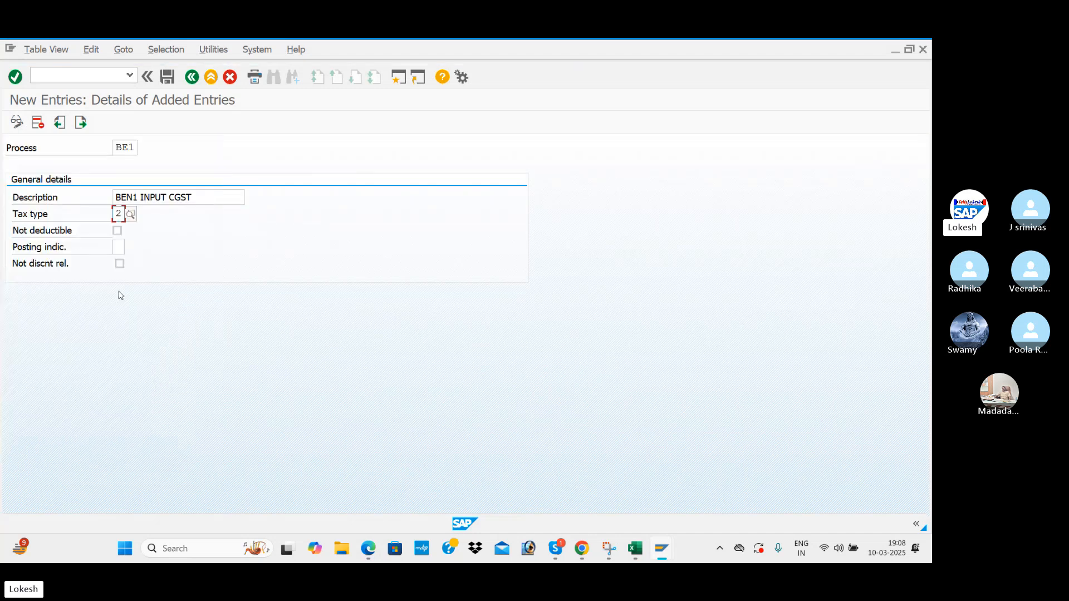
key("alt+Tab")
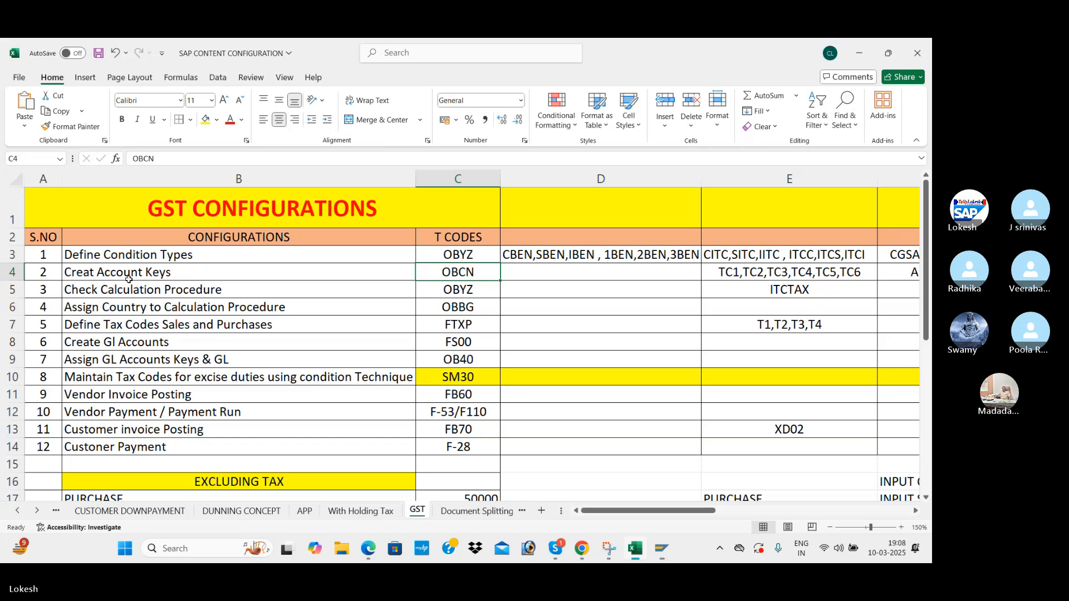
key("alt+Tab")
scroll(129, 286, "down", 3)
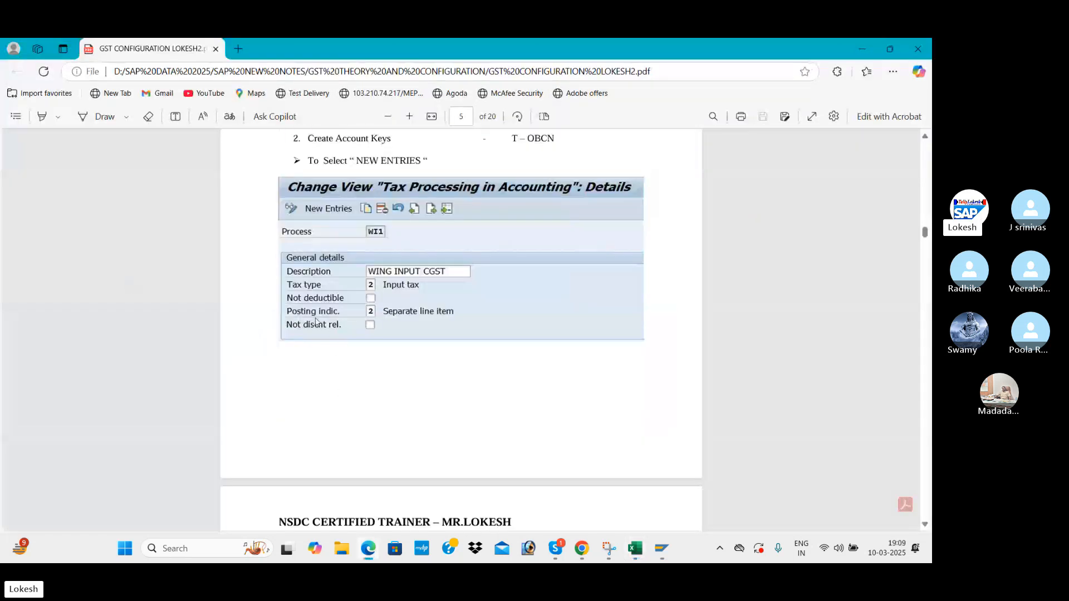
key("alt+Tab")
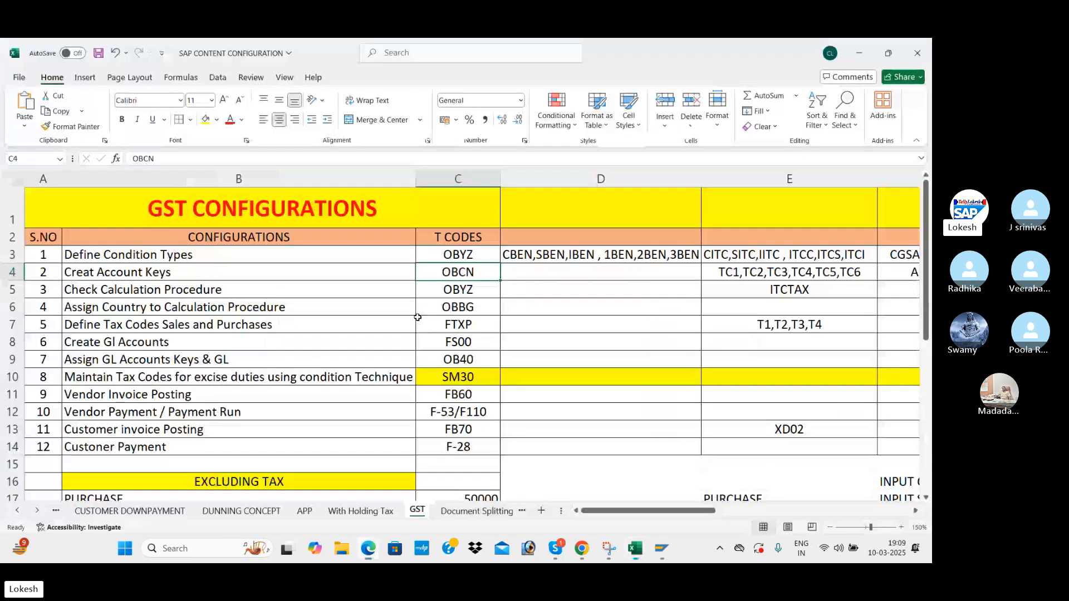
key("alt+Tab")
key("Tab")
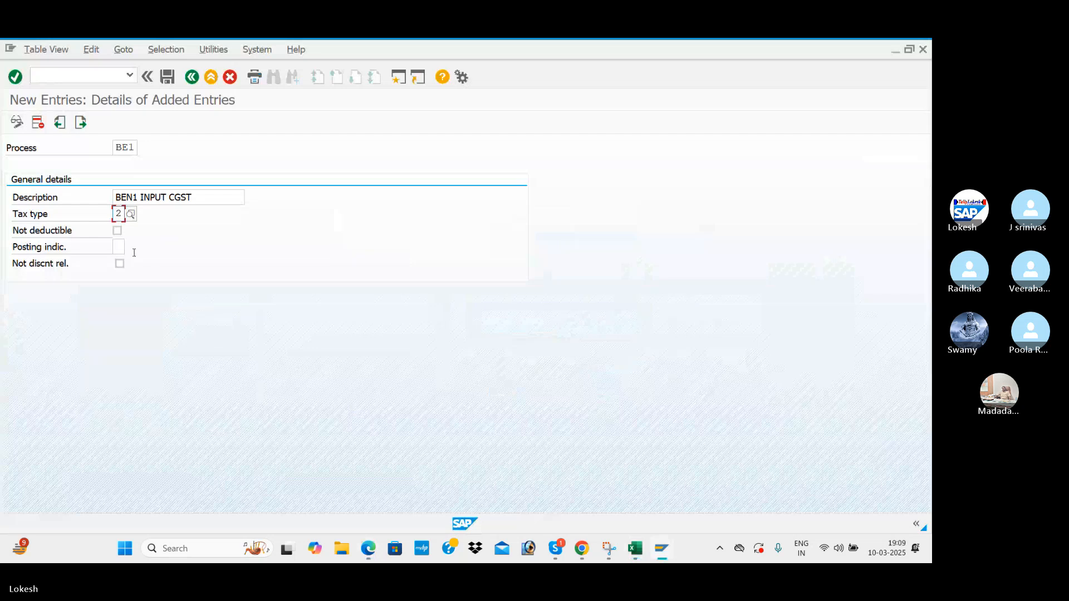
Set posting indicator 2 (Separate line item) and save BE1 under the customizing request.
left_click(122, 249)
left_click(131, 247)
double_click(140, 205)
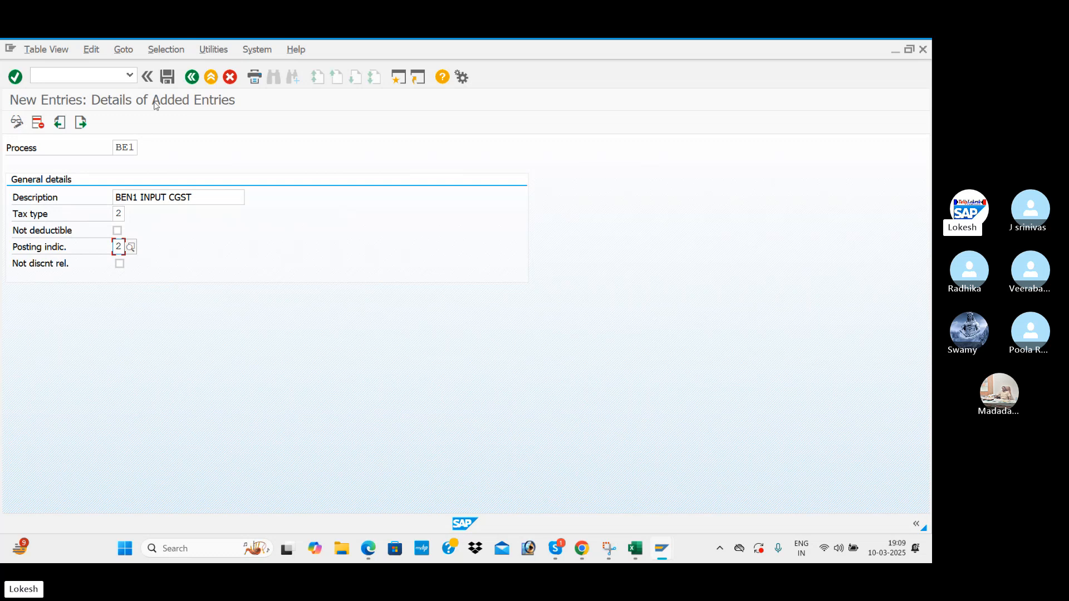
key("Return")
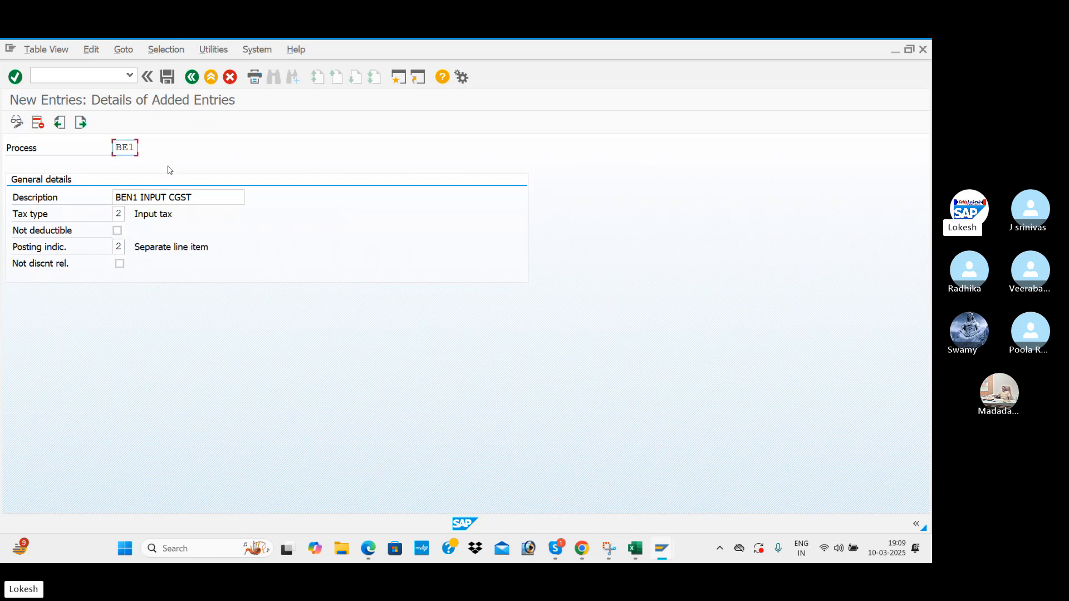
left_click(168, 81)
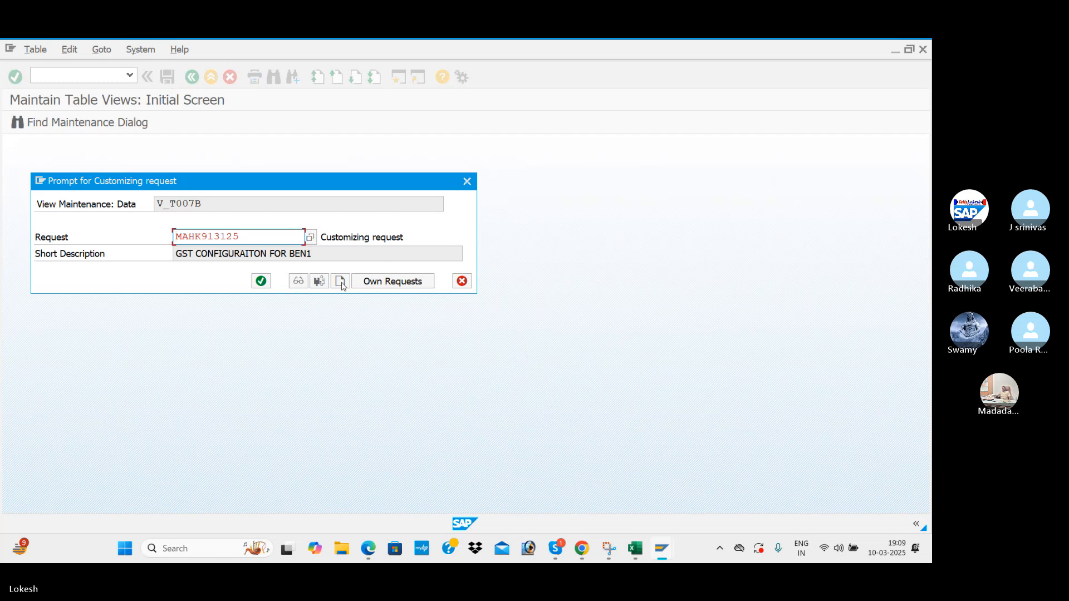
left_click(262, 282)
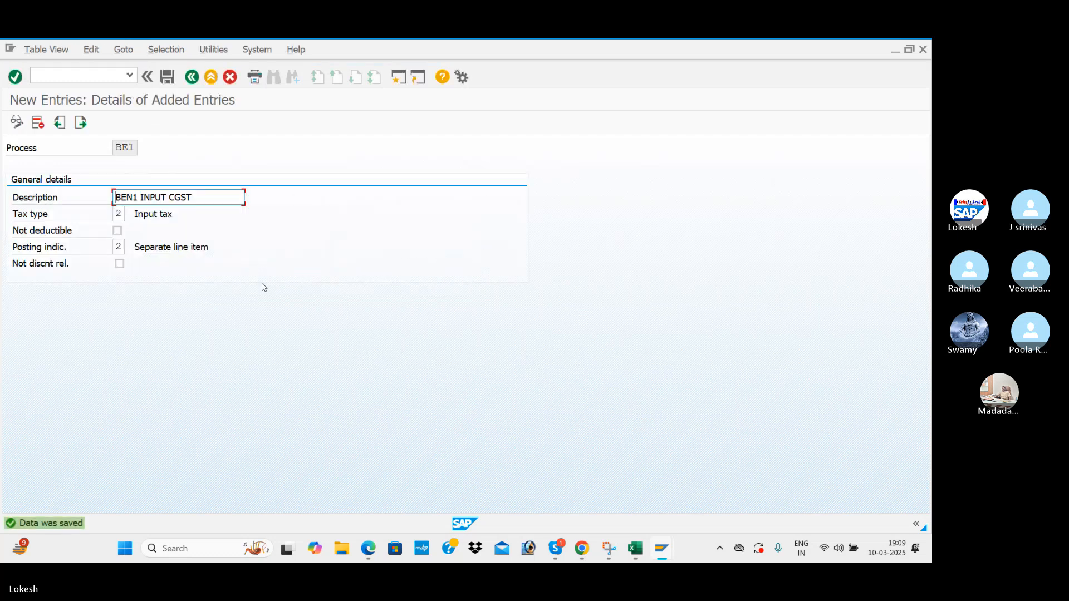
After checking the PDF notes, enter key BE2 with the description BEN1 INPUT SGST.
key("alt+Tab")
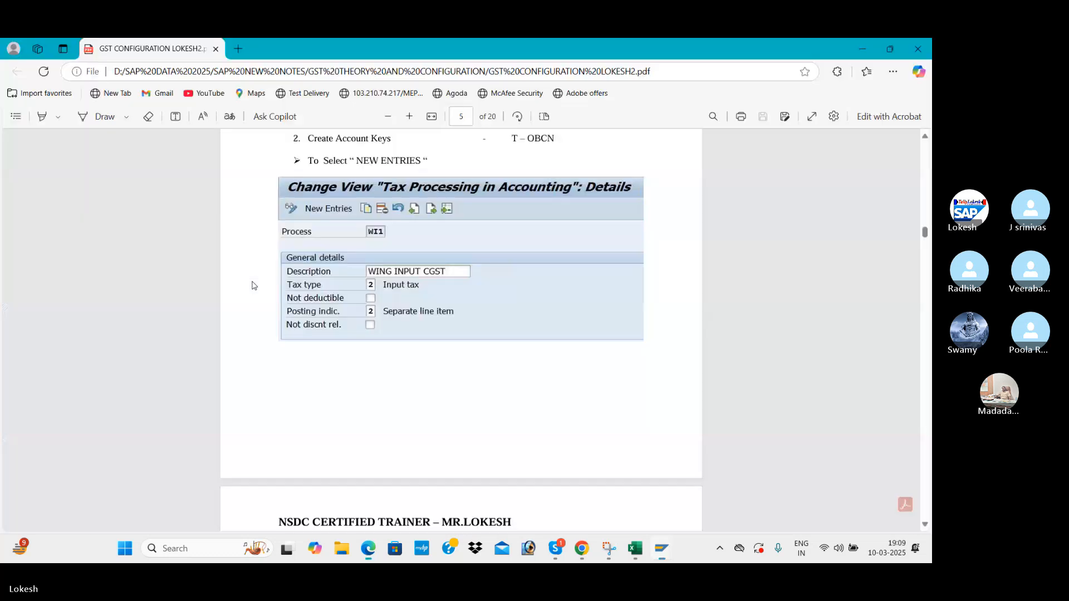
key("alt+Tab")
key("alt+Tab")
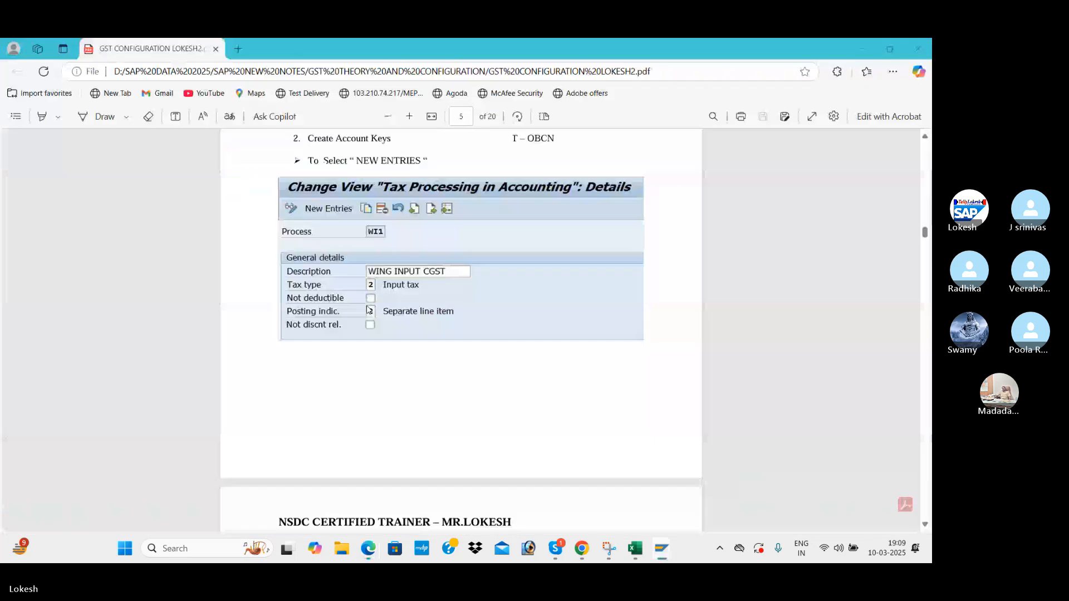
scroll(430, 310, "down", 5)
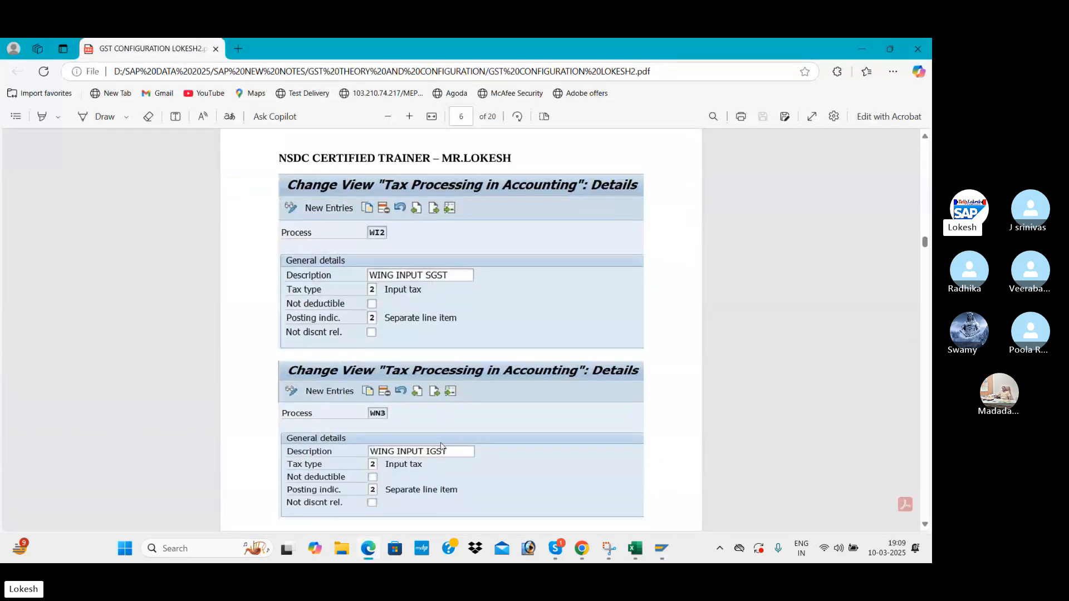
key("alt+Tab")
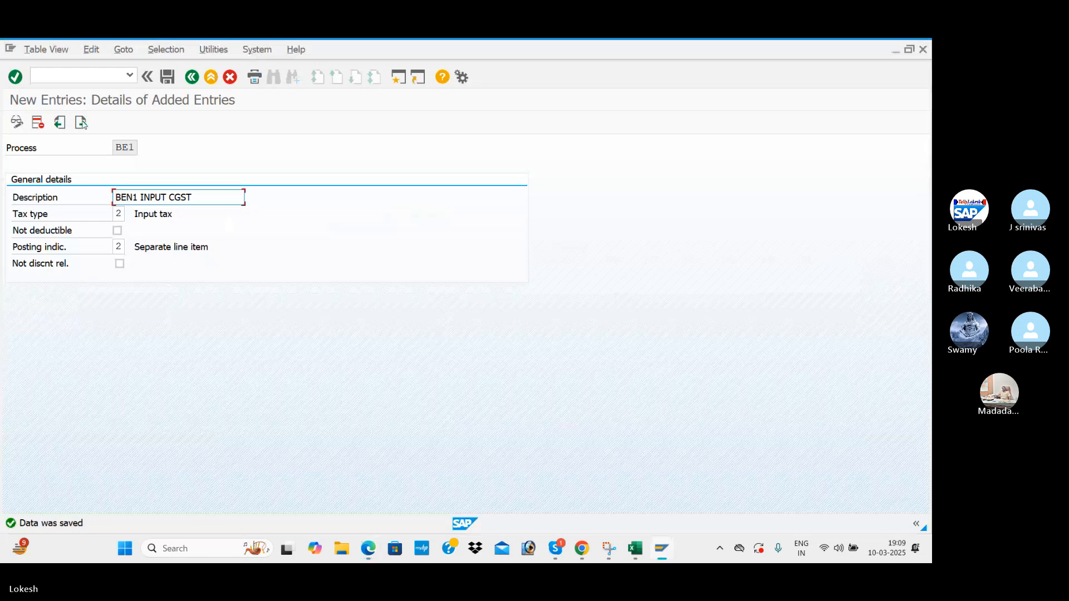
left_click(81, 123)
type("BE2")
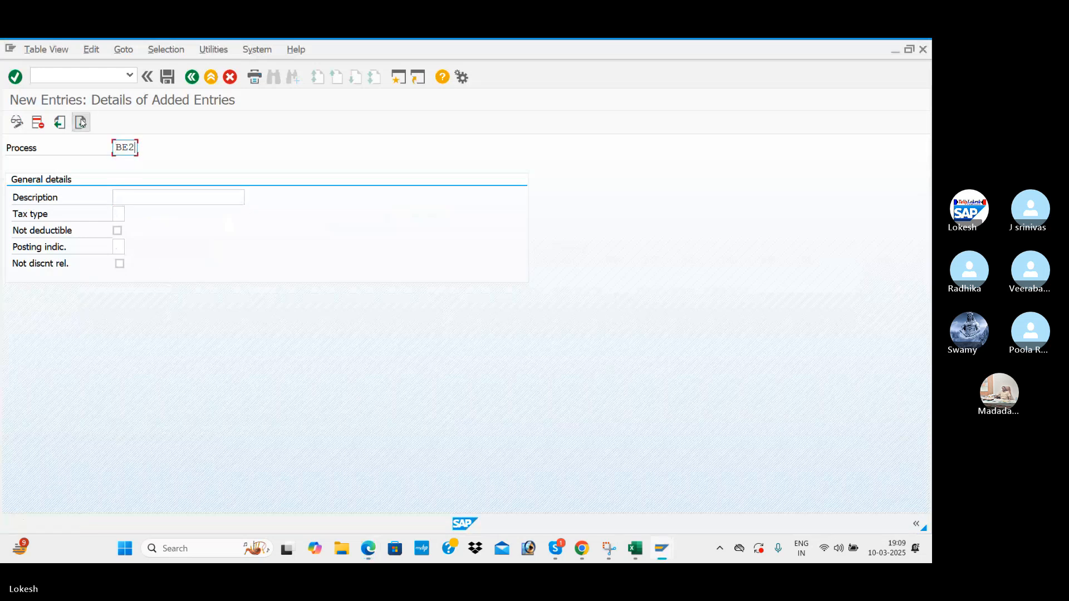
key("Tab")
key("Down")
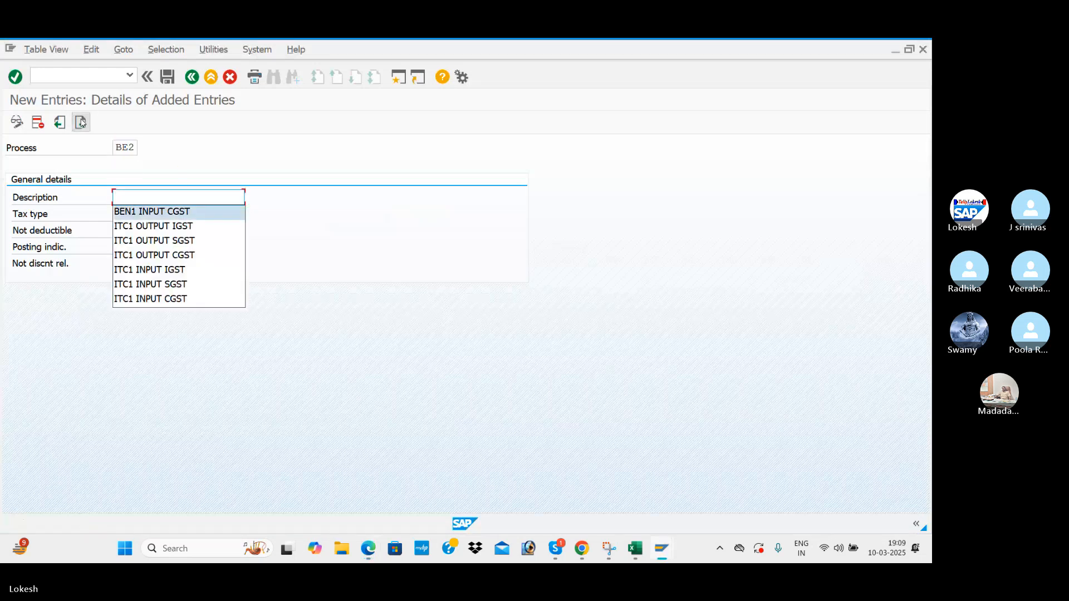
key("Return")
left_click(199, 196)
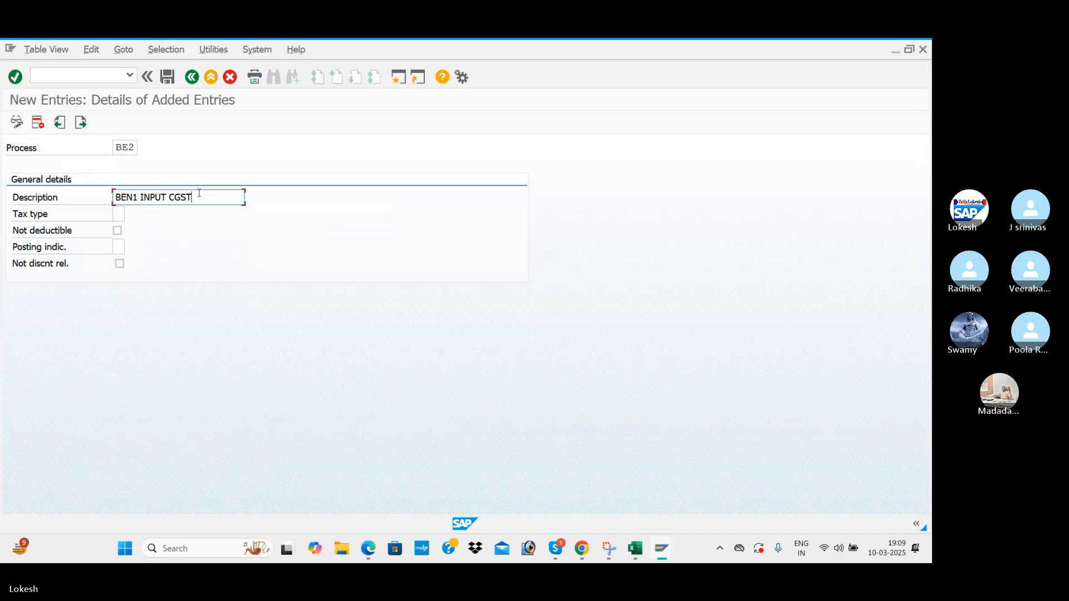
key("BackSpace")
key("BackSpace")
key("BackSpace")
type("SGST")
Give BE2 tax type 2 (Input tax) and posting indicator 2, save it, and start a blank entry.
left_click(119, 214)
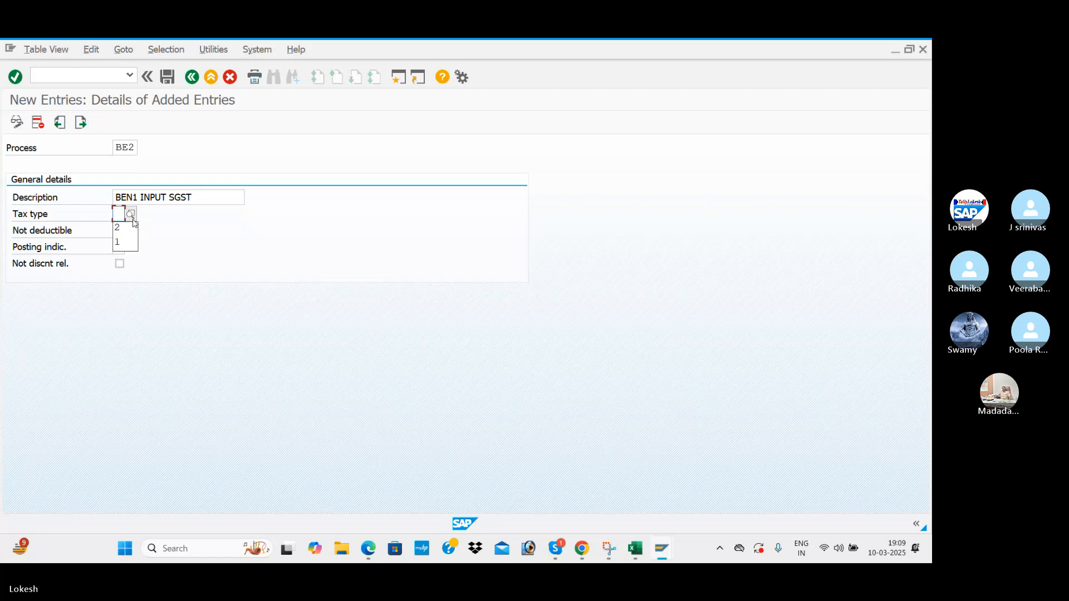
left_click(129, 215)
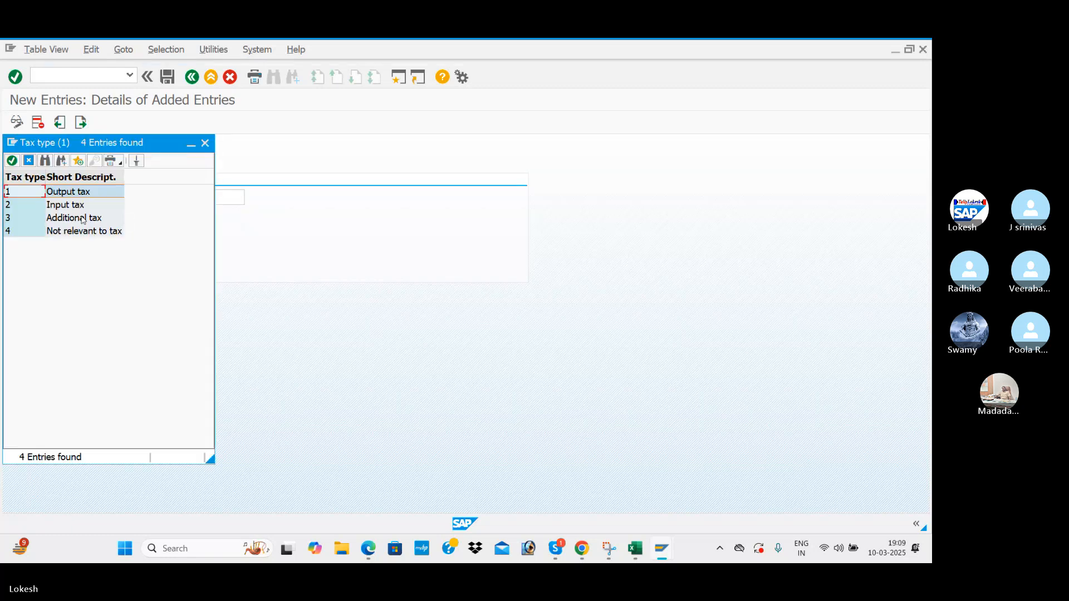
double_click(78, 205)
left_click(118, 247)
type("2")
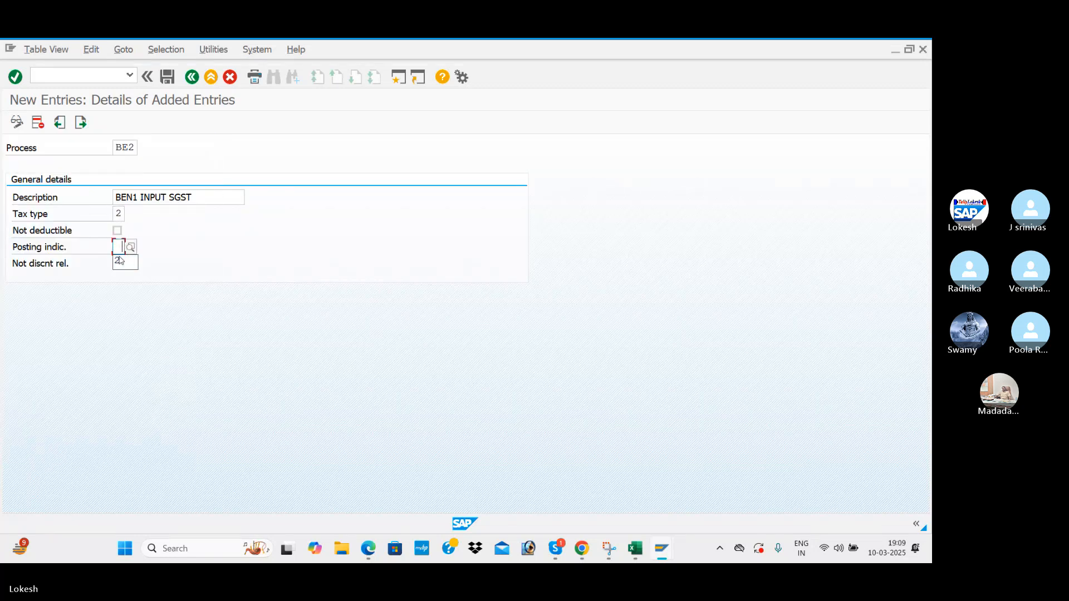
left_click(168, 77)
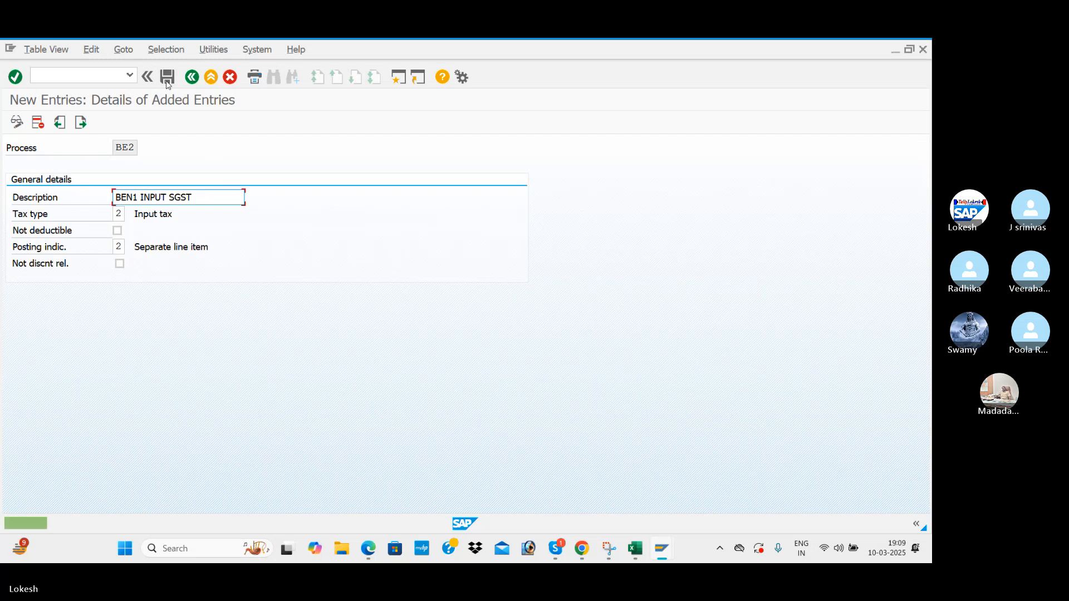
left_click(82, 123)
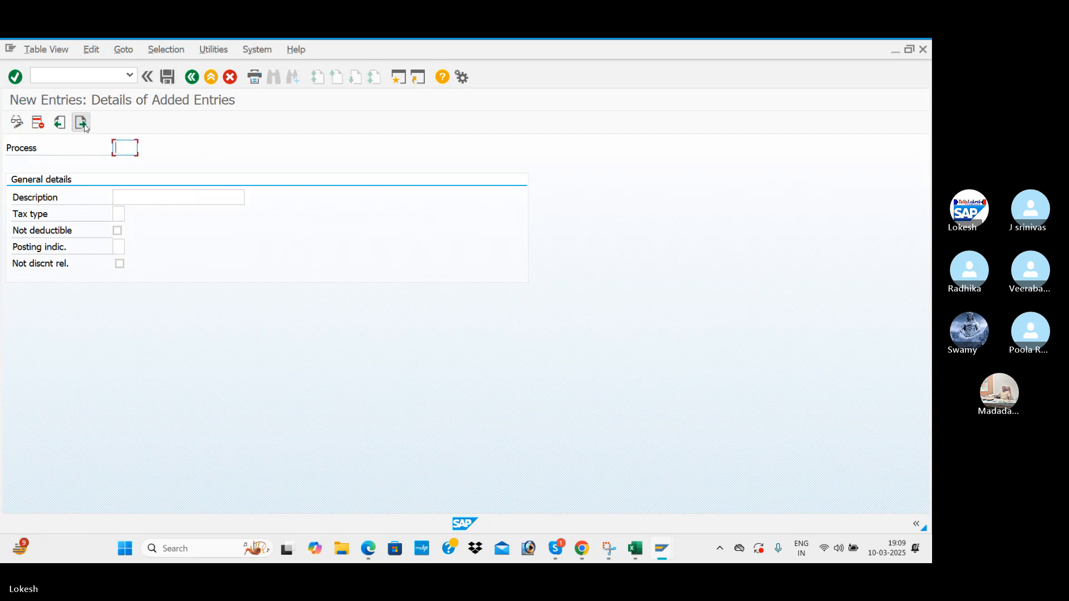
Enter key BE3 with the description BEN1 INPUT IGST.
type("BE3")
key("Tab")
key("space")
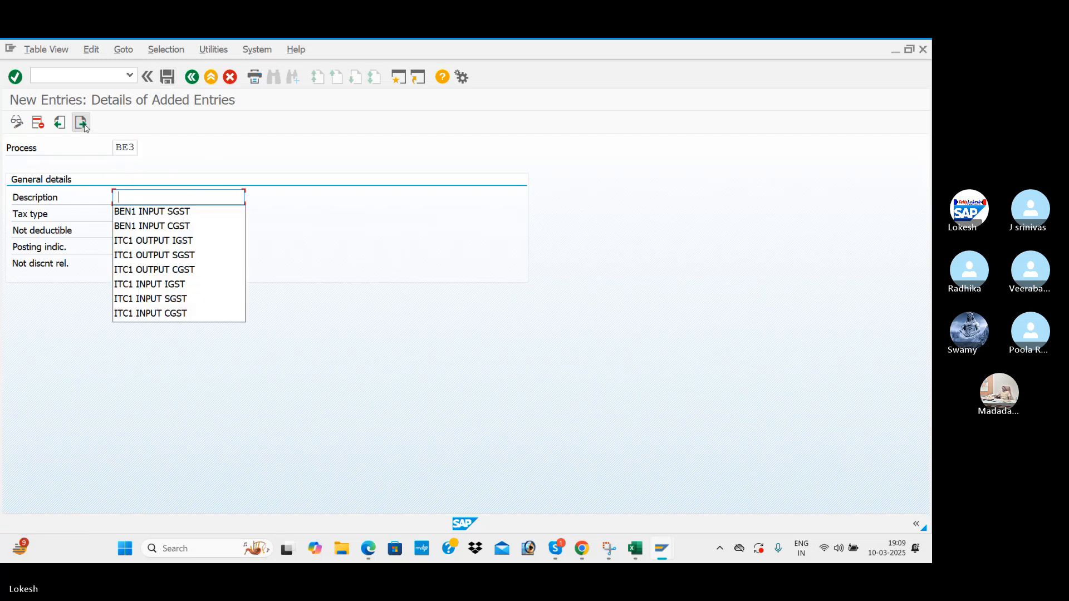
key("Down")
key("Tab")
left_click(207, 195)
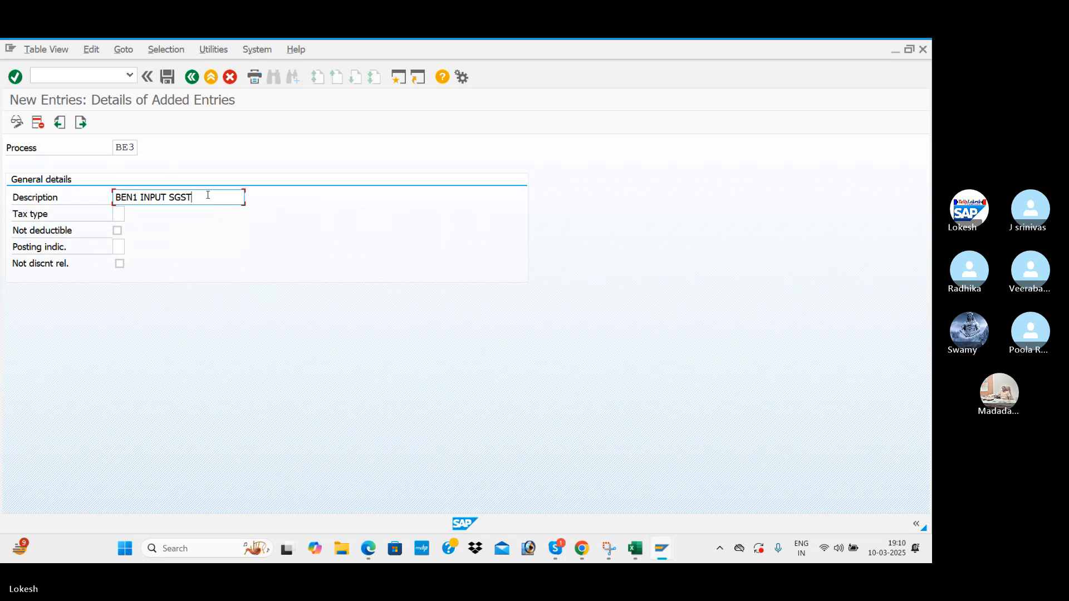
key("BackSpace")
key("BackSpace")
key("BackSpace")
key("BackSpace")
type("IGS")
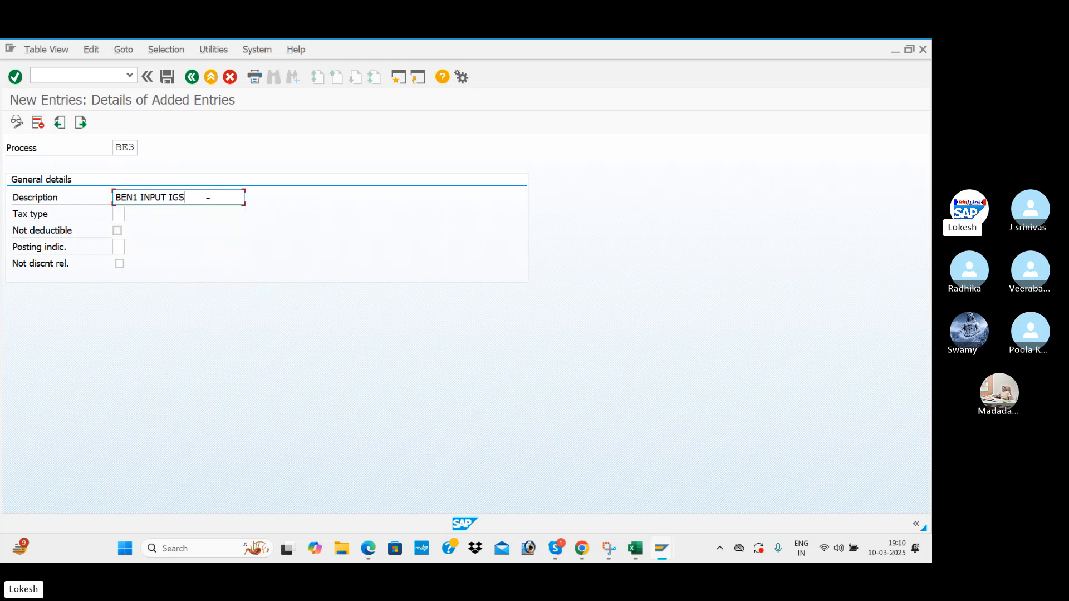
Give BE3 tax type 2 and posting indicator 2, save it, and start a blank entry.
left_click(118, 213)
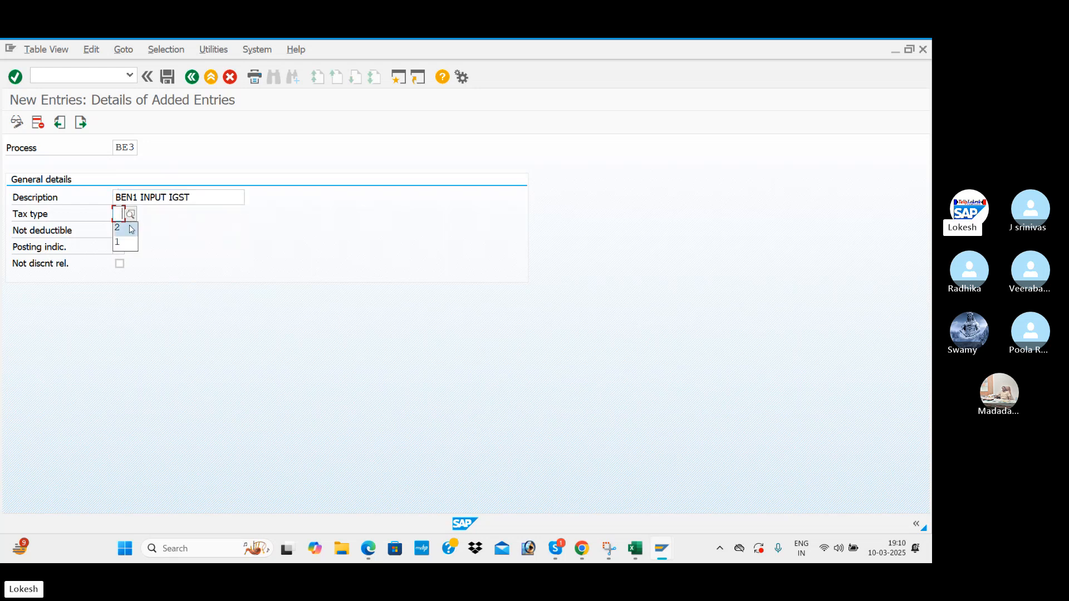
type("2")
left_click(119, 248)
type("2")
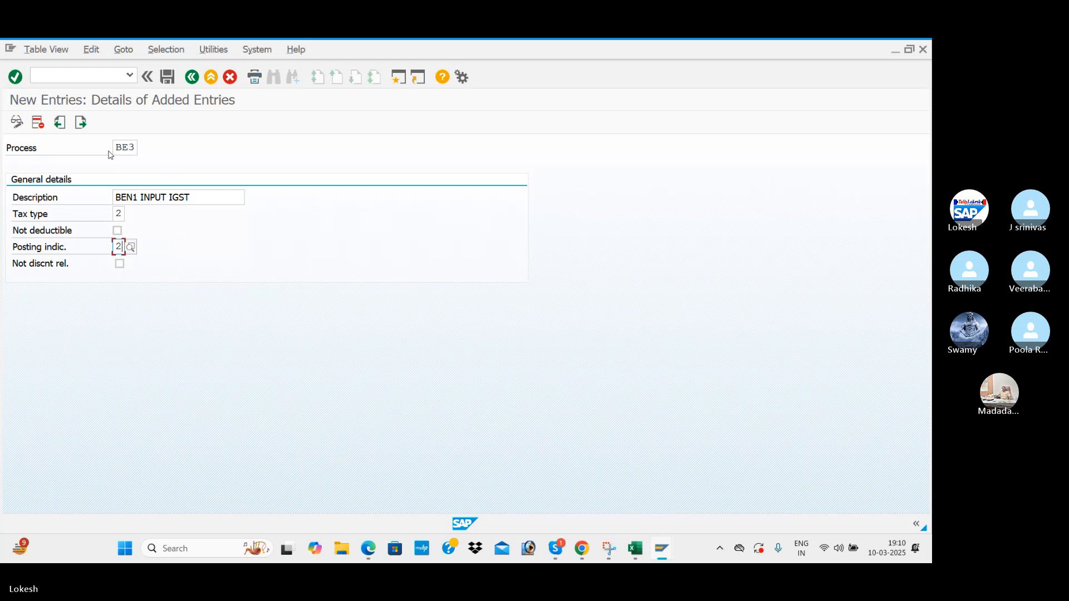
left_click(168, 79)
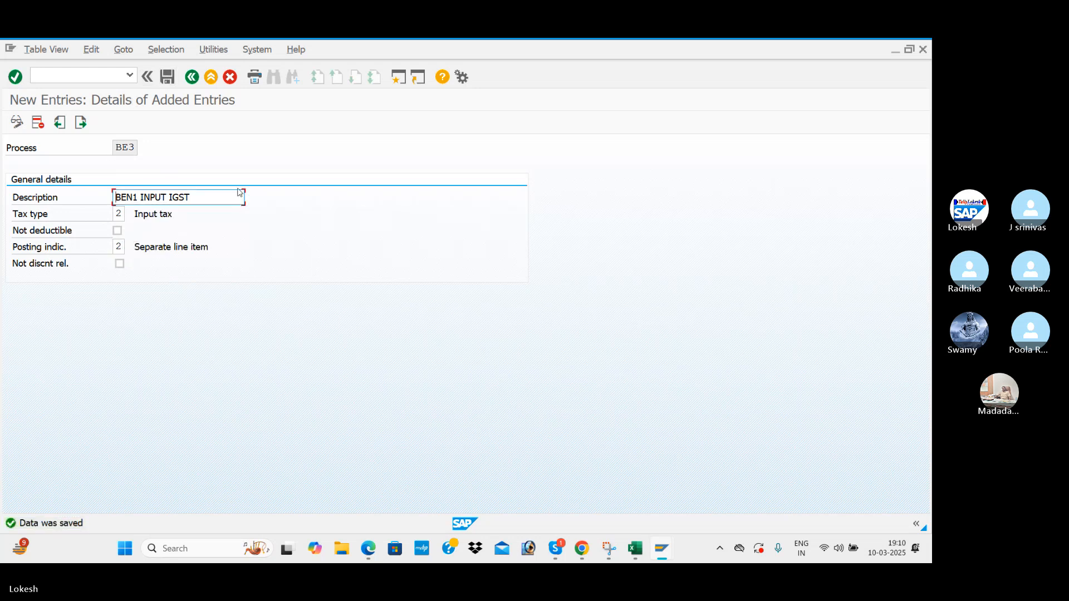
left_click(81, 123)
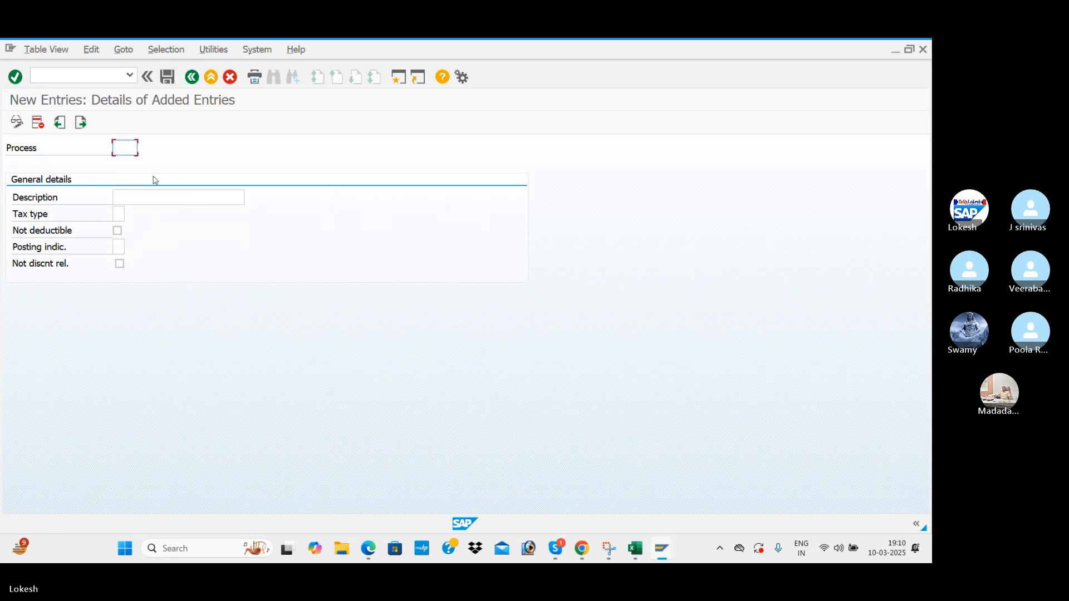
Enter key BE4 with the description BEN1 OUTPUT CGST.
type("BE4")
key("Tab")
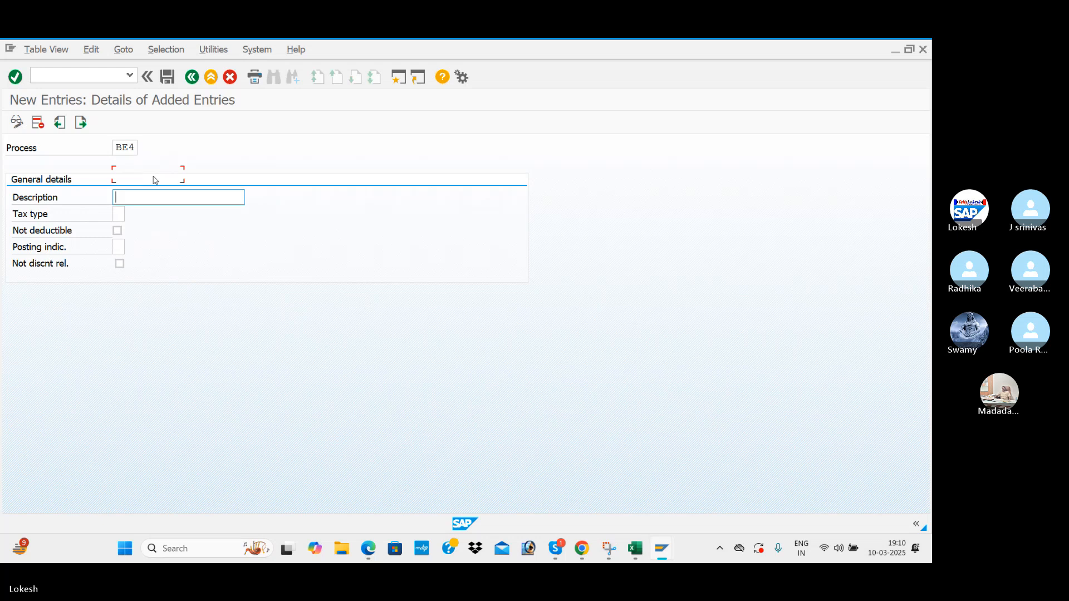
key("Down")
key("Down")
key("Down")
key("Down")
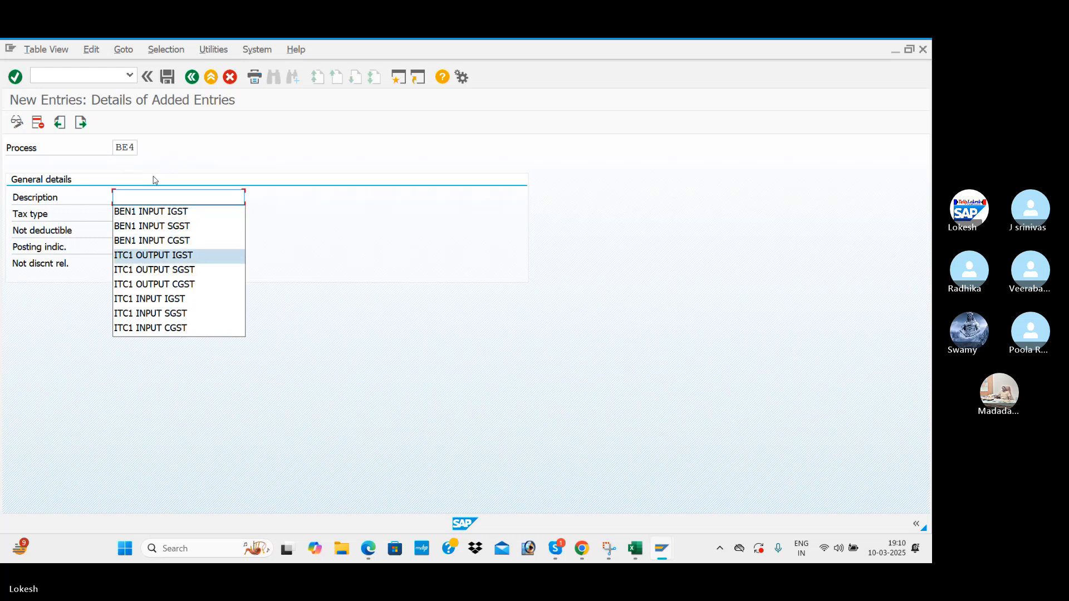
key("Tab")
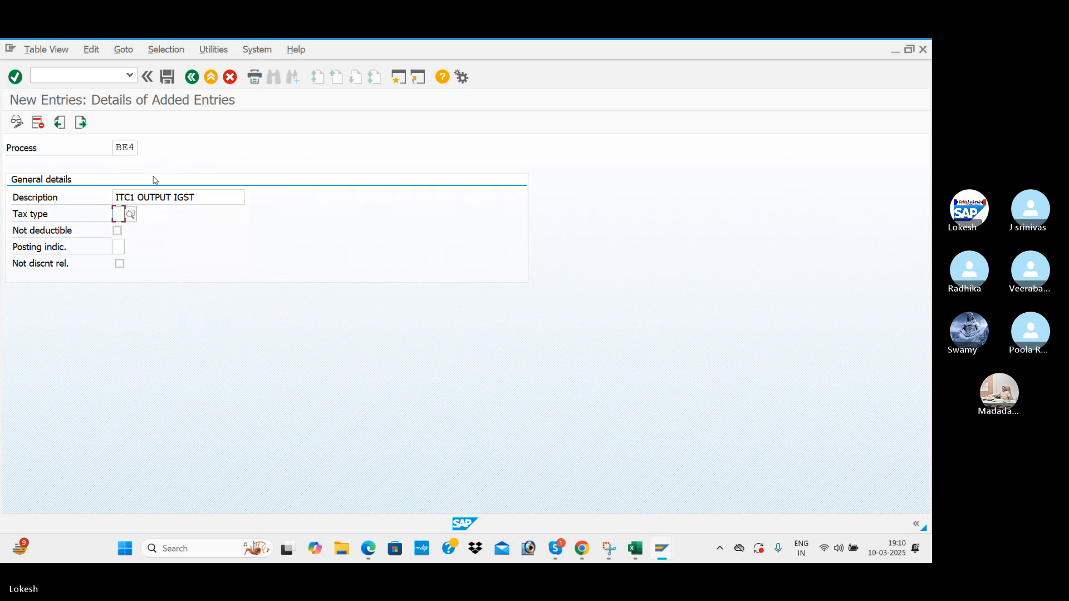
left_click(208, 201)
key("BackSpace")
key("BackSpace")
key("BackSpace")
key("BackSpace")
type("C")
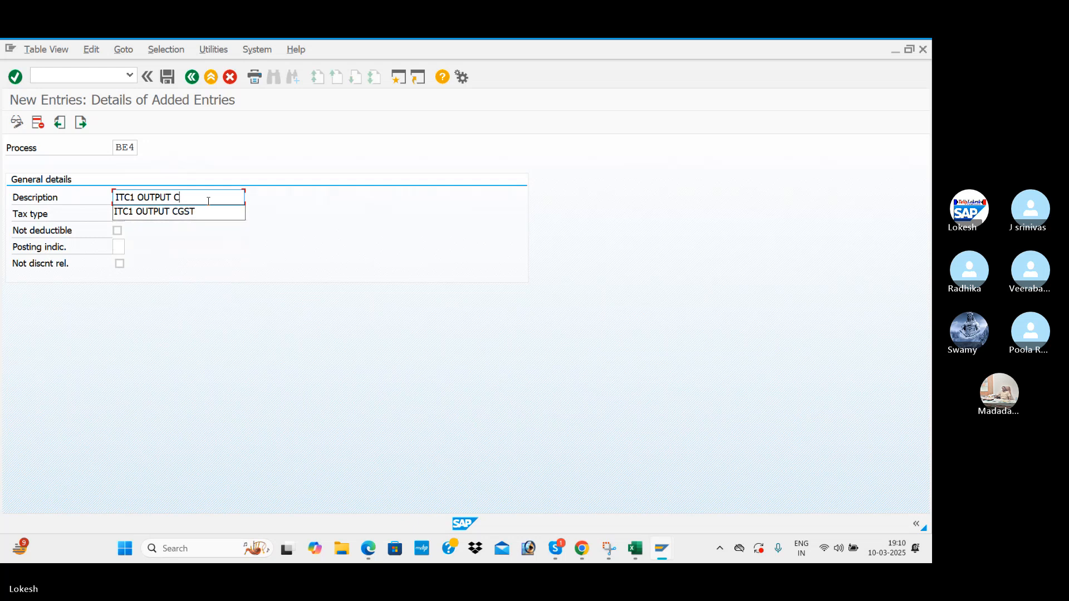
type("GST")
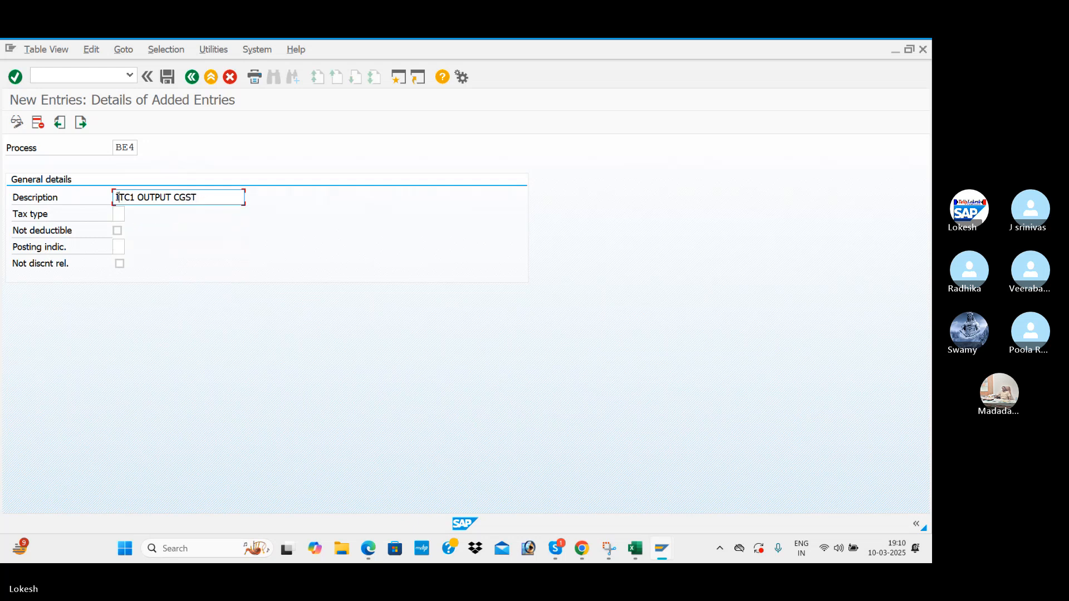
left_click(117, 197)
key("Delete")
key("Delete")
key("Delete")
type("BEN")
Give BE4 tax type 1 (Output tax) and posting indicator 2, then confirm the entry.
left_click(121, 214)
left_click(131, 215)
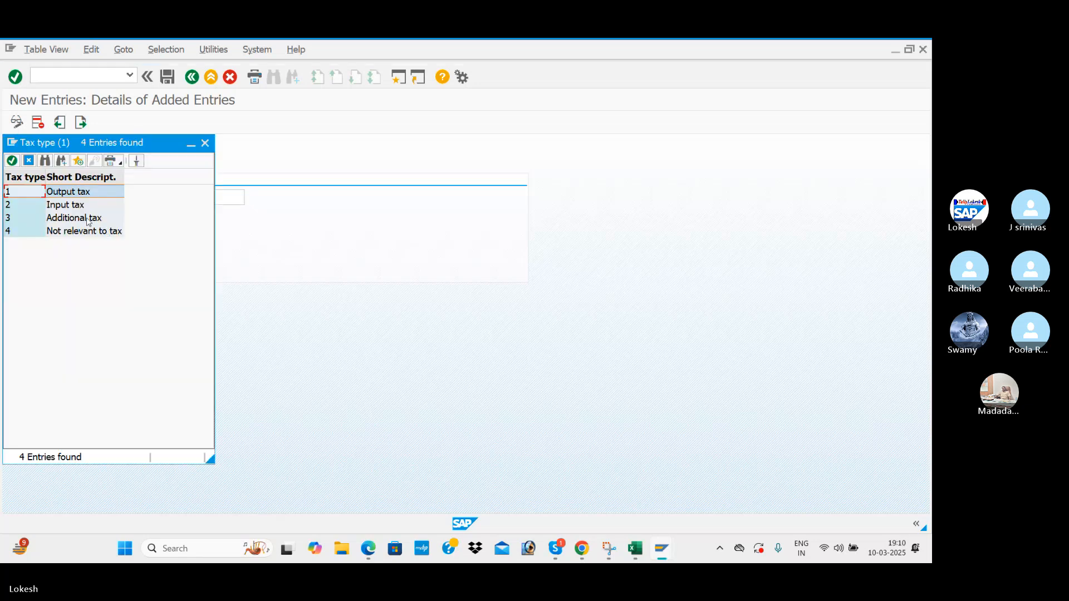
double_click(74, 192)
left_click(118, 247)
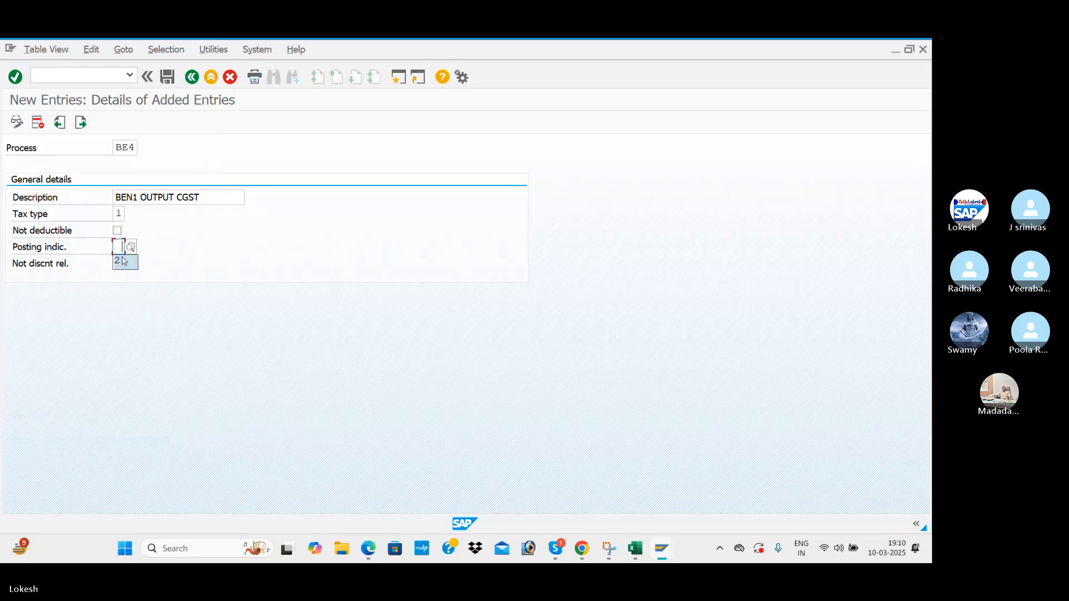
left_click(118, 261)
key("alt+Tab")
scroll(235, 304, "down", 5)
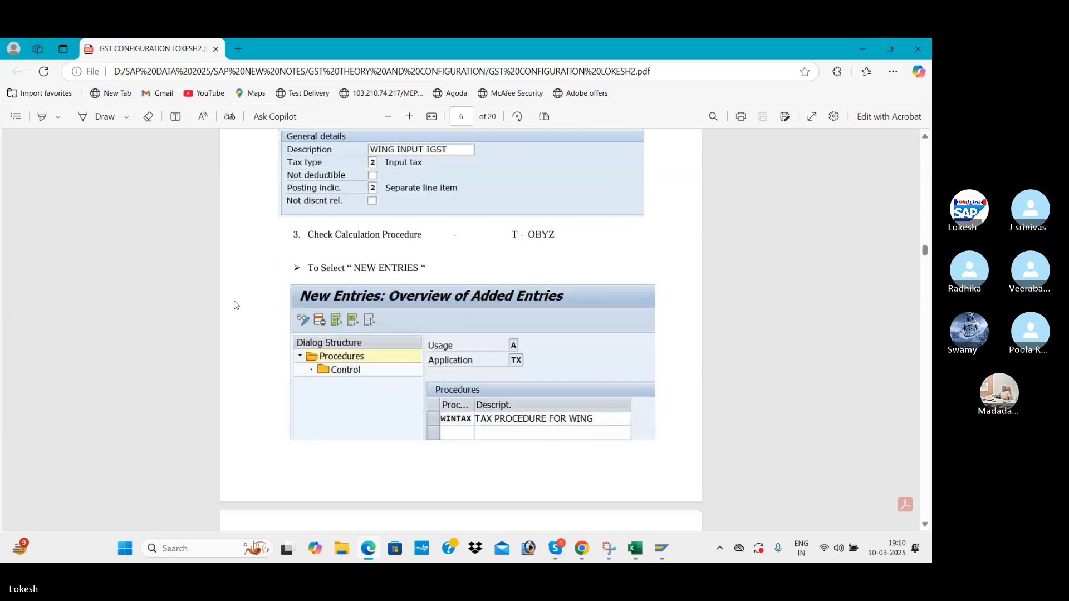
key("alt+Tab")
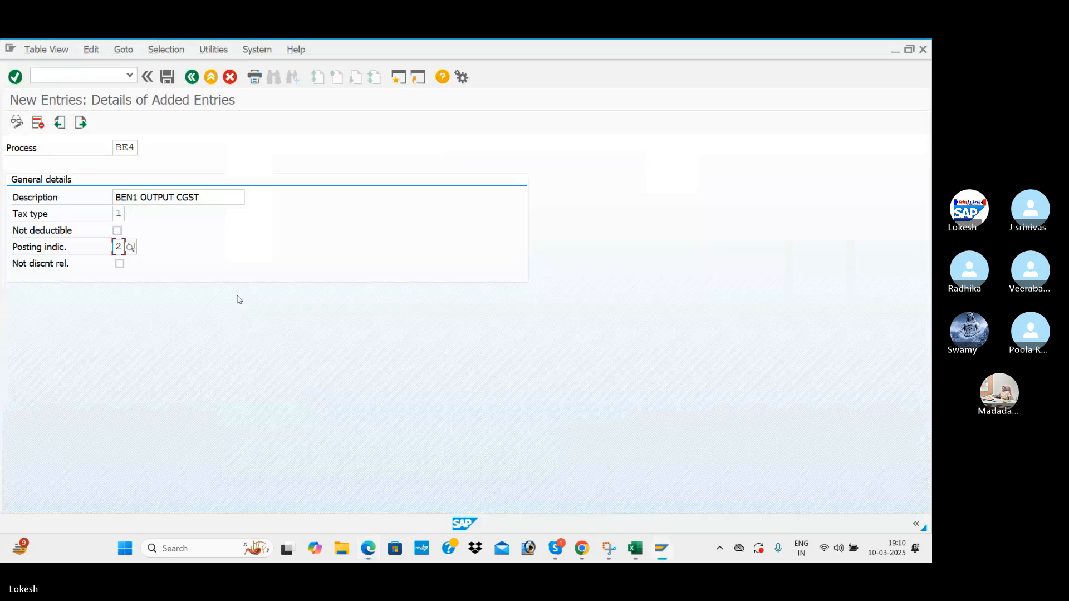
key("Return")
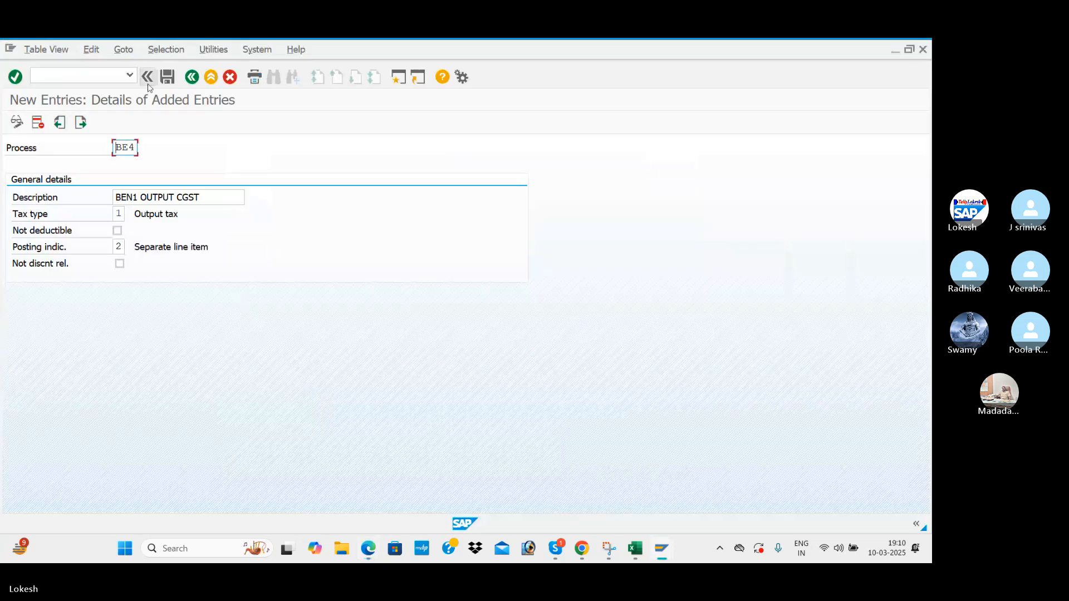
Save BE4, then enter BE5 as BEN1 OUTPUT SGST with tax type 1 and posting indicator 2.
left_click(168, 78)
left_click(81, 122)
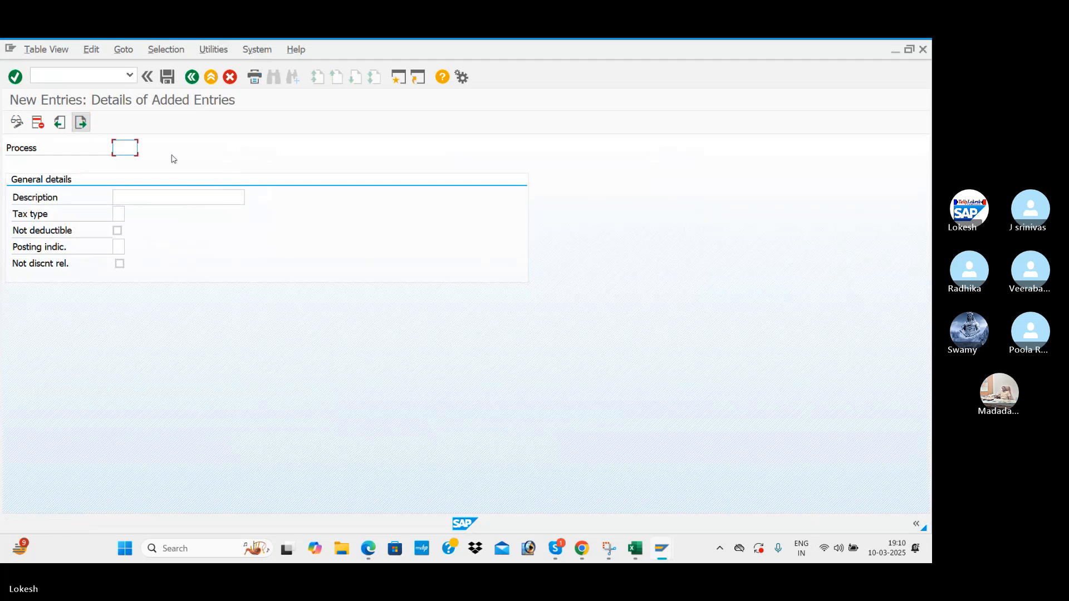
type("BE5")
key("Tab")
key("Down")
key("Tab")
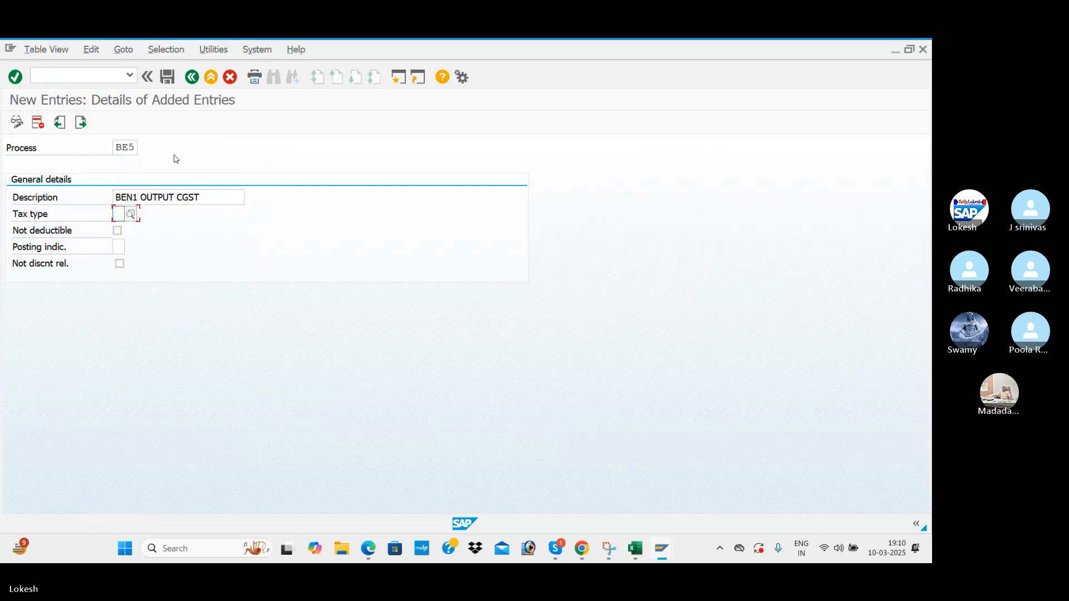
left_click(222, 194)
key("BackSpace")
key("BackSpace")
key("BackSpace")
key("BackSpace")
type("SG")
key("Tab")
type("1")
left_click(125, 248)
type("2")
Save BE5 and enter key BE6 with the description BEN1 OUTPUT IGST.
left_click(168, 78)
left_click(82, 123)
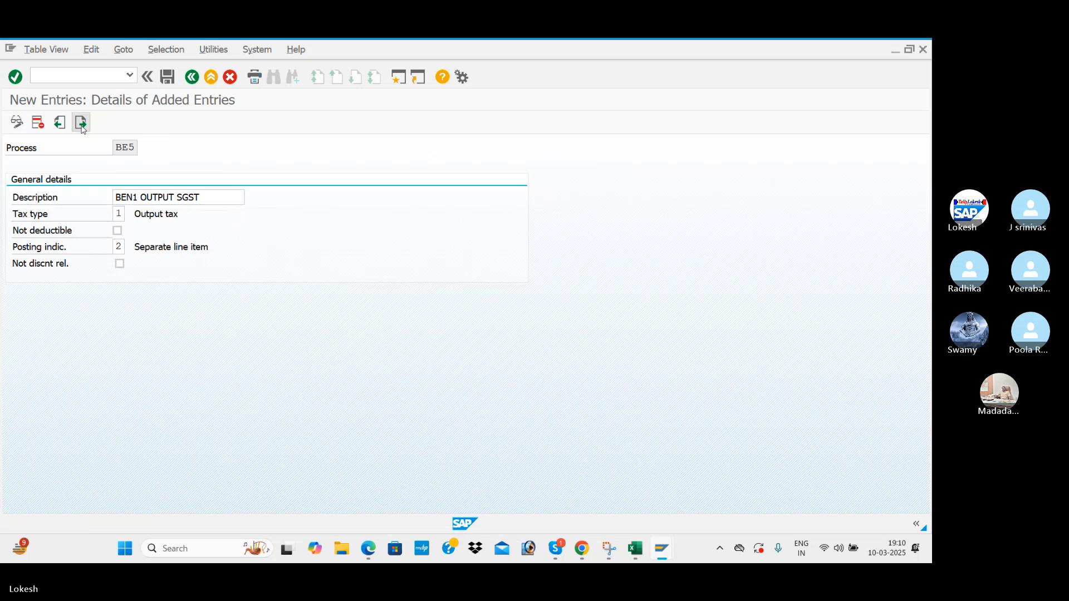
type("BE6")
key("Tab")
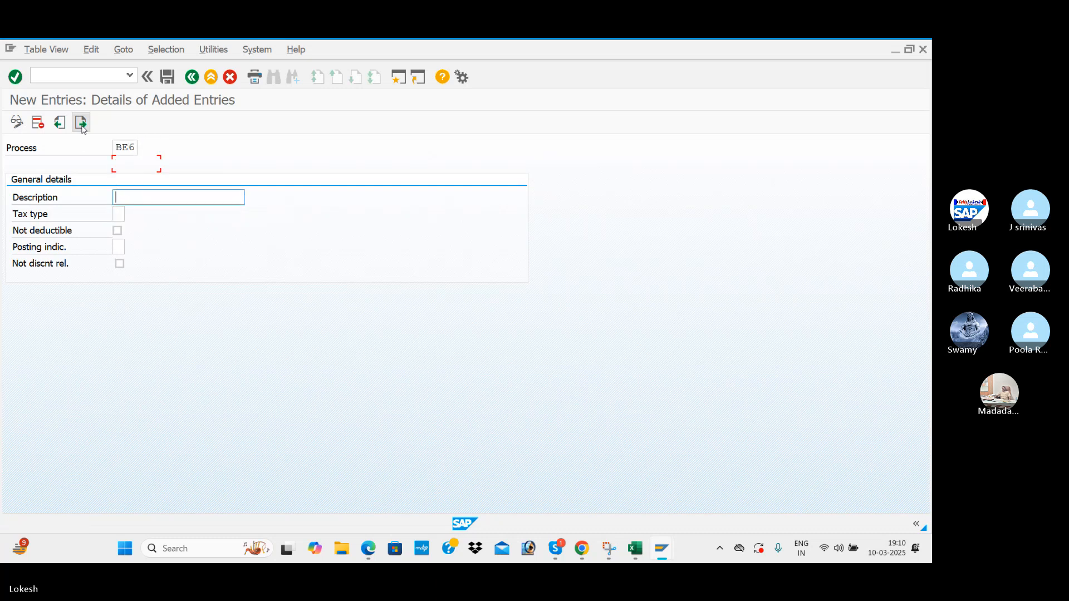
key("space")
key("Down")
key("Tab")
left_click(213, 204)
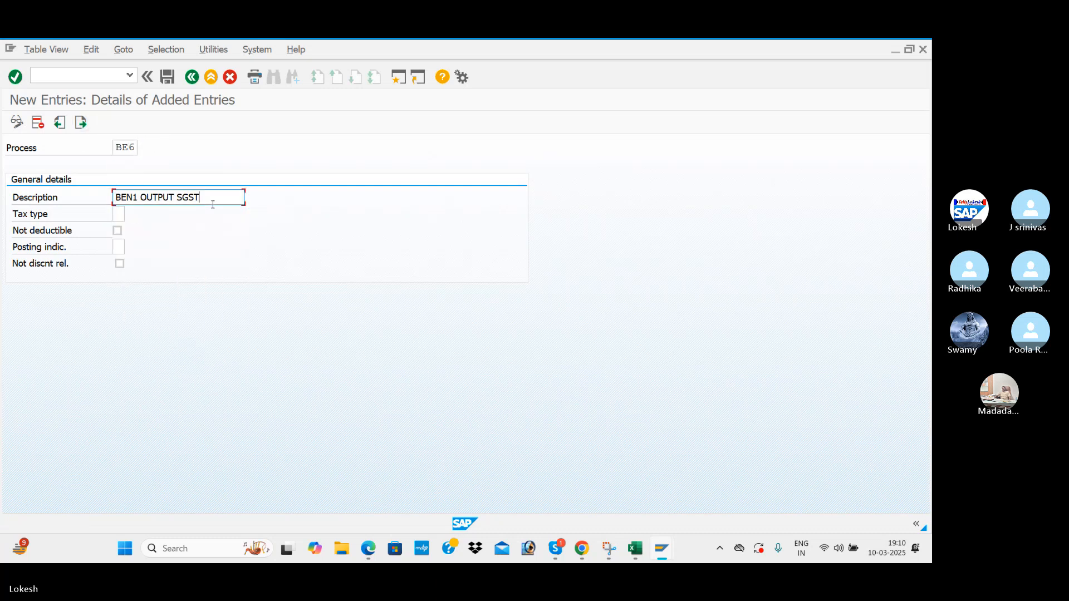
key("BackSpace")
key("BackSpace")
key("BackSpace")
key("BackSpace")
type("IG")
Give BE6 tax type 1 and posting indicator 2 (Separate line item), and save it.
left_click(120, 218)
key("space")
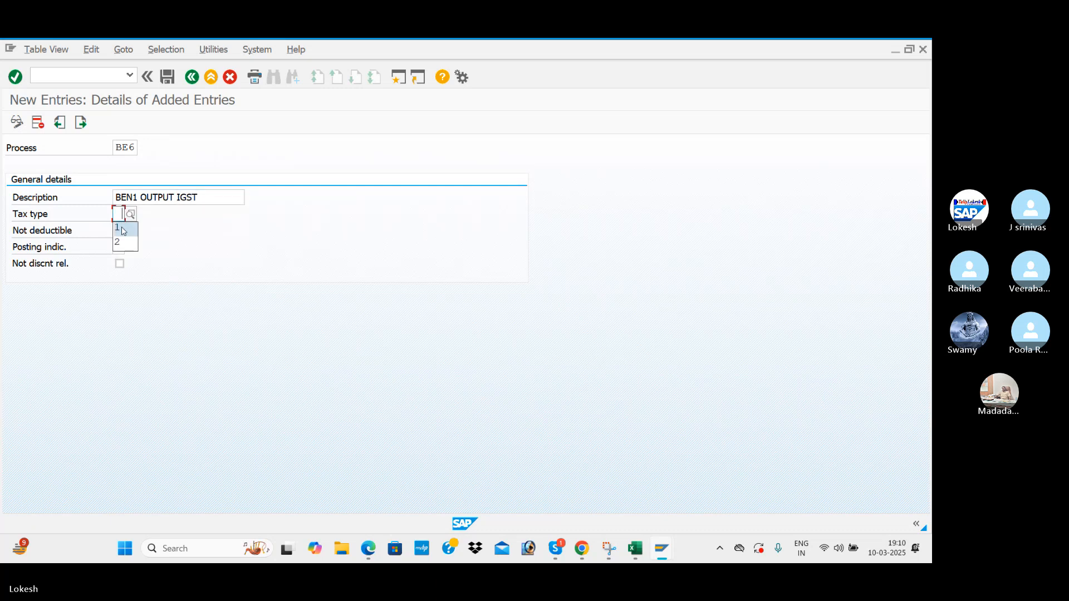
left_click(122, 228)
left_click(117, 250)
key("space")
left_click(121, 261)
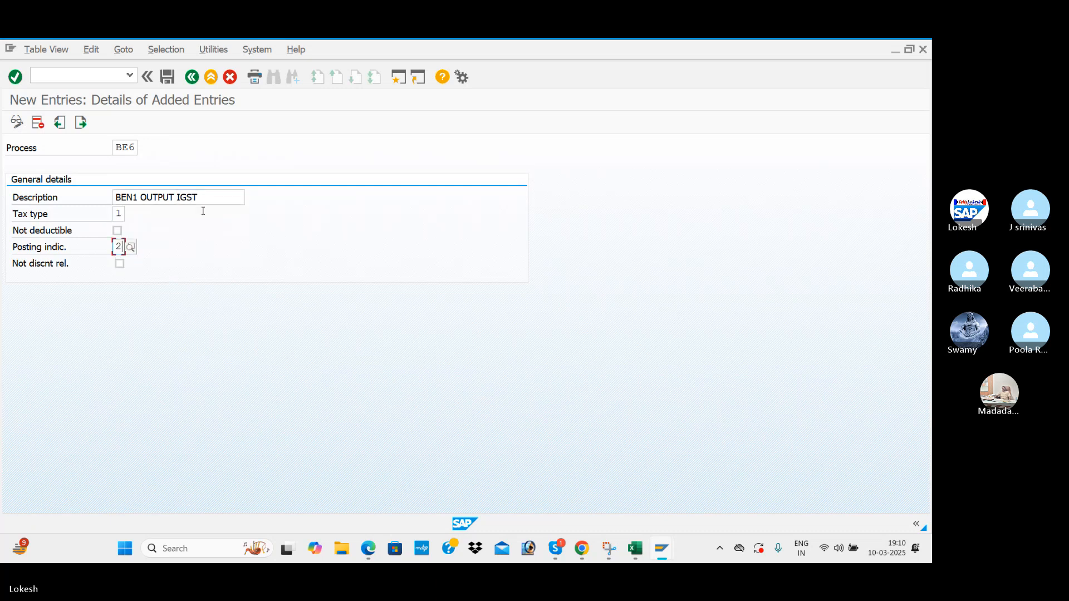
left_click(169, 81)
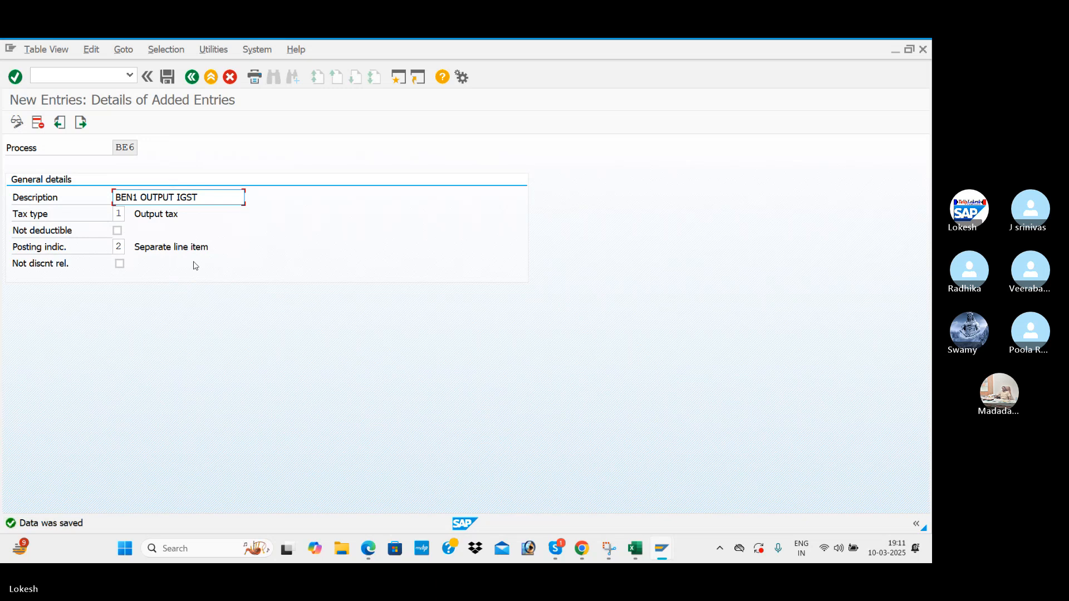
key("alt+Tab")
key("alt+Tab")
Record BE1,BE2,BE3,BE4,BE5,BE6 in cell D4, save the workbook, and note OBYZ as next.
left_click(541, 276)
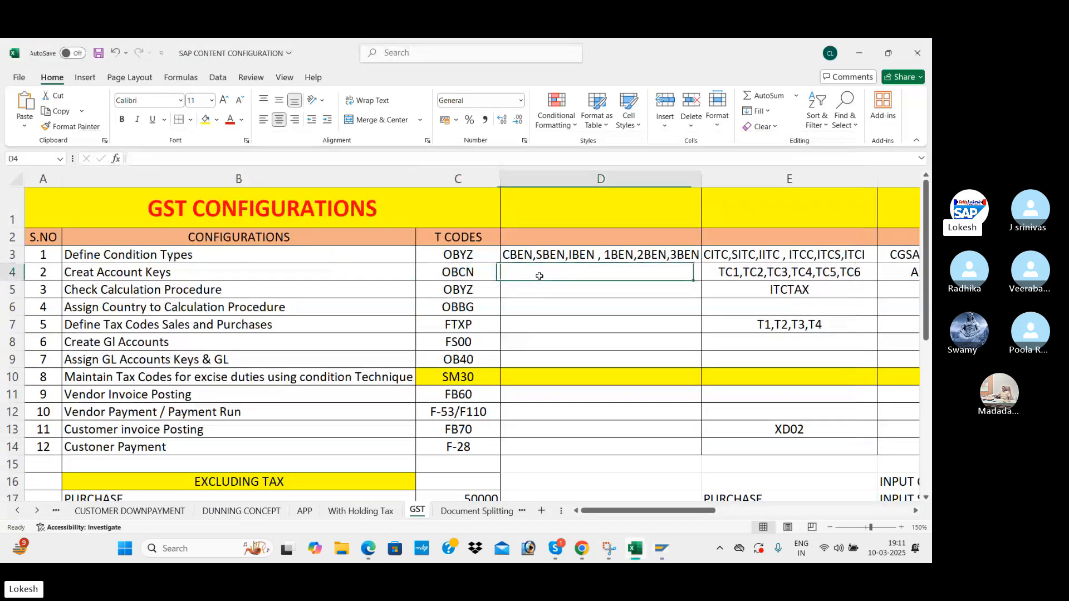
type("BE1")
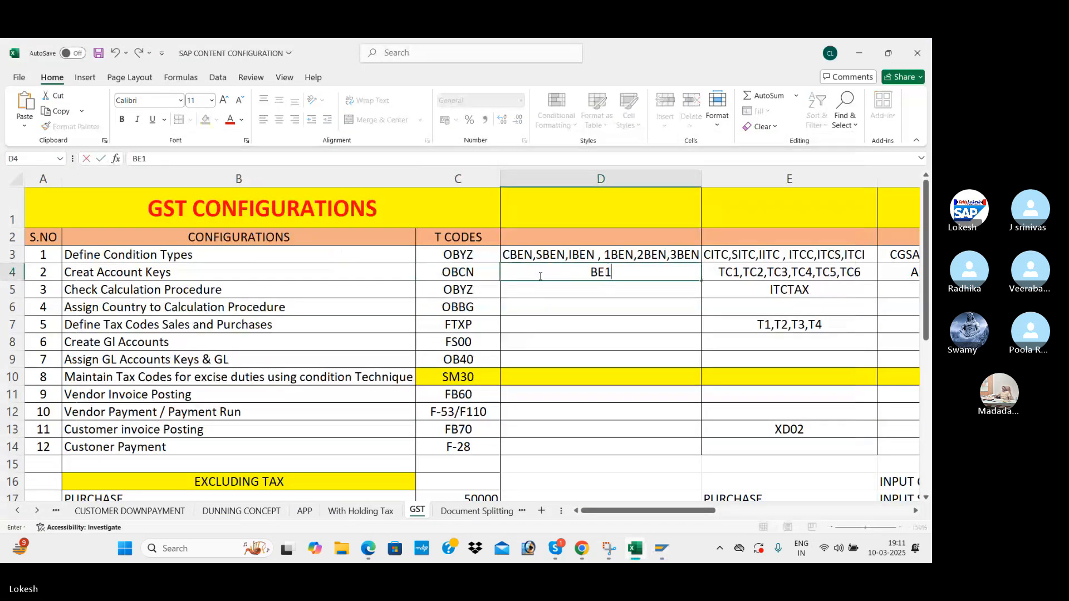
type(",BE2")
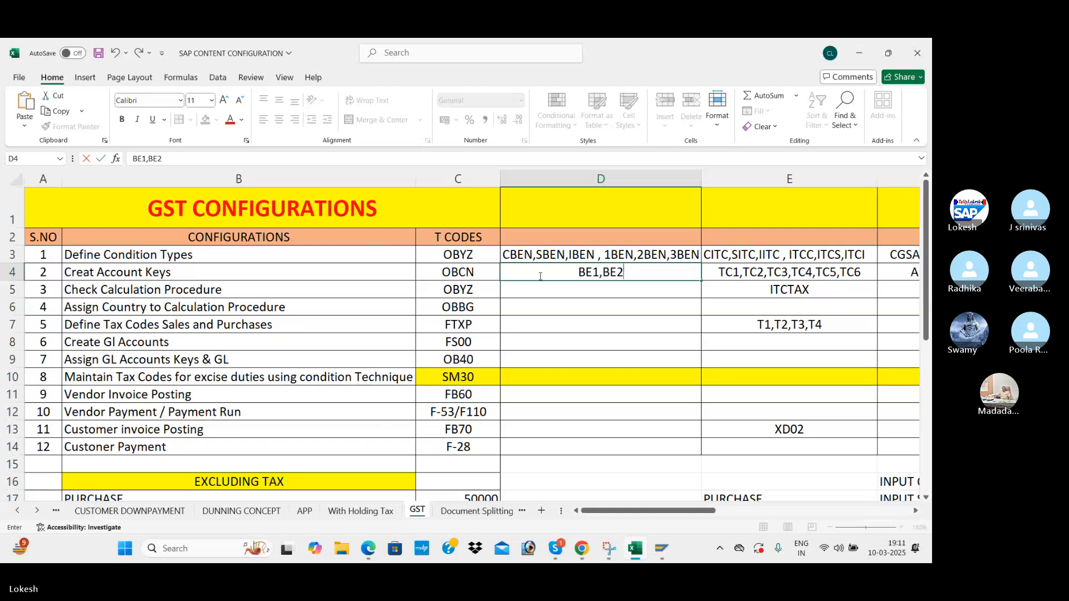
type(",BE3,BE3,")
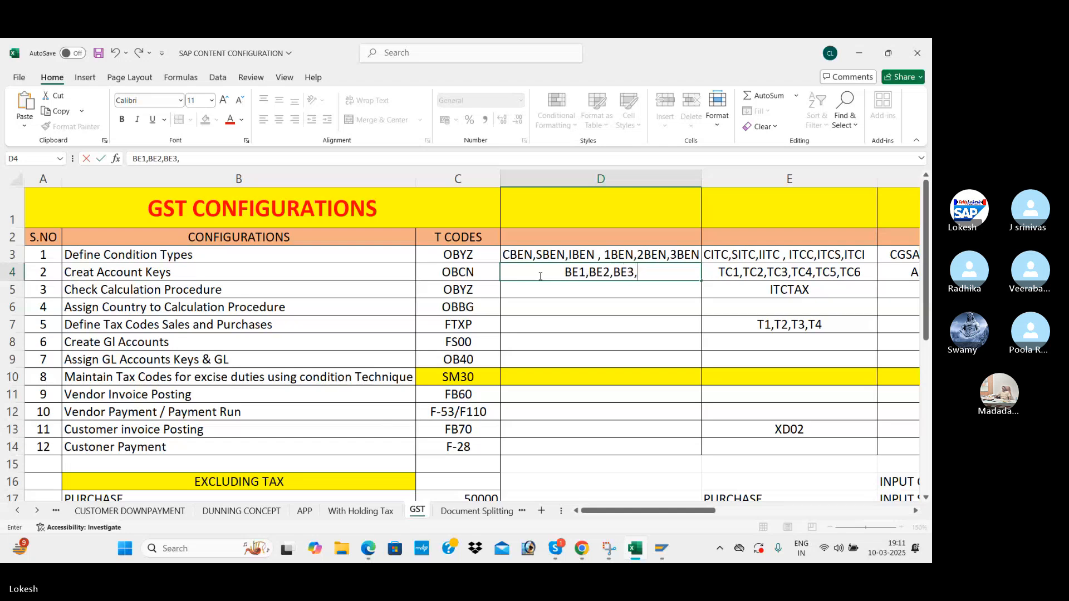
type("4,")
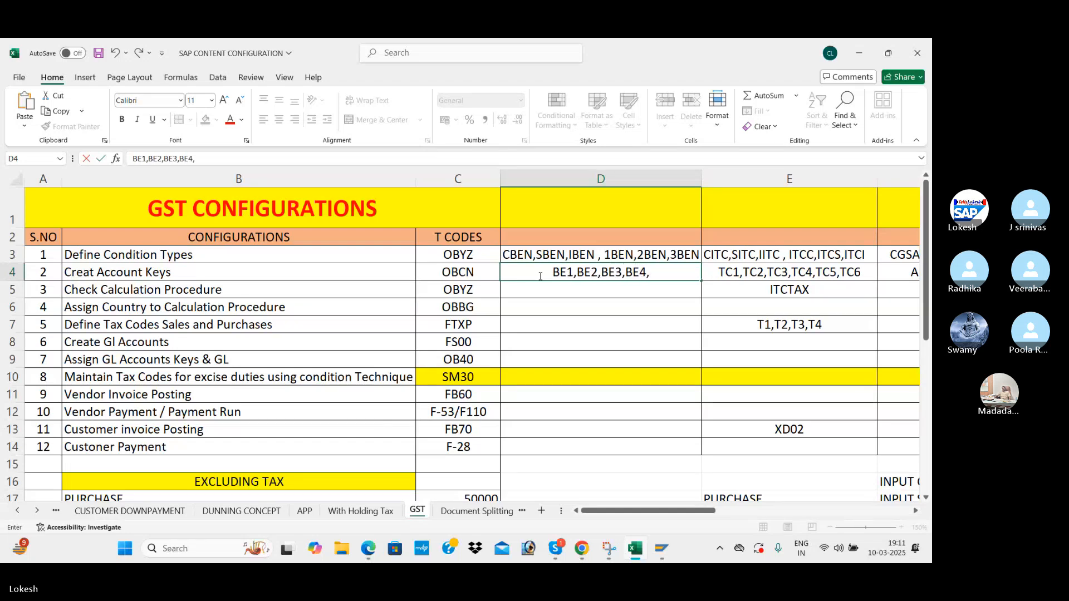
type("BE5,BE6")
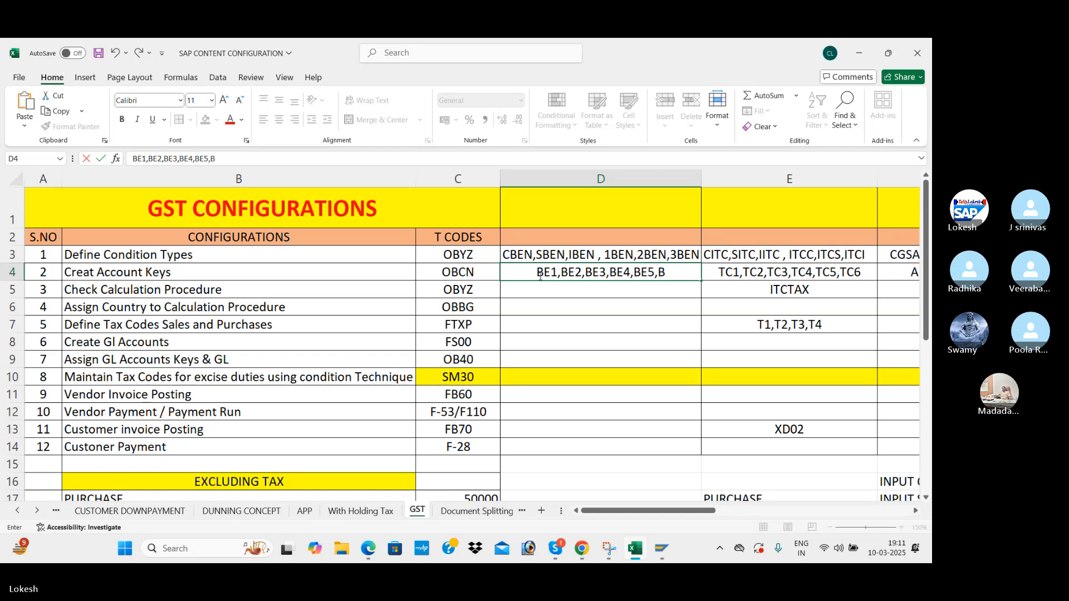
left_click(549, 311)
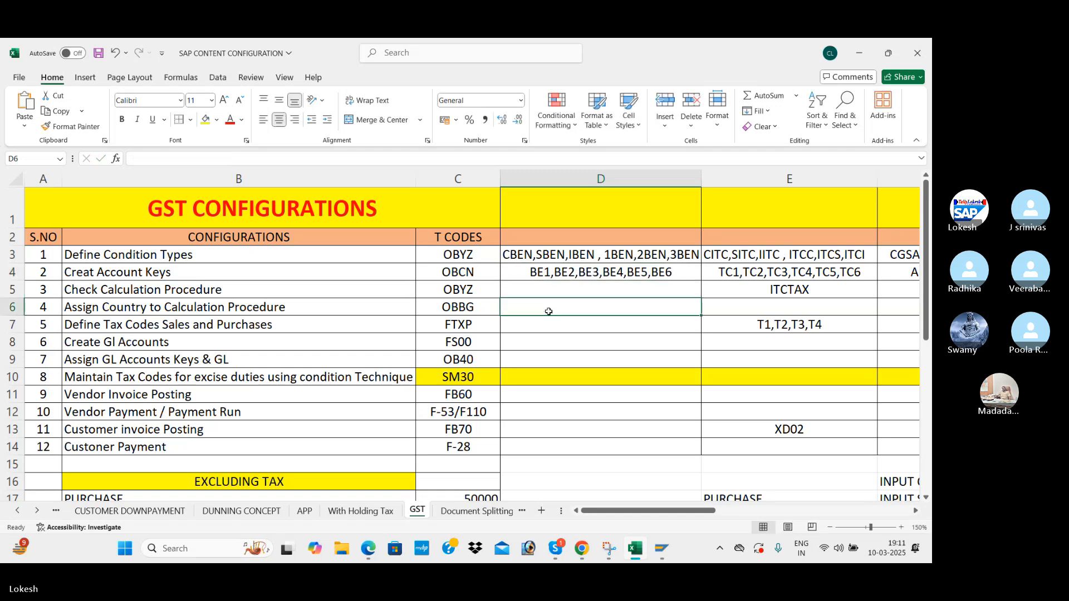
key("ctrl+s")
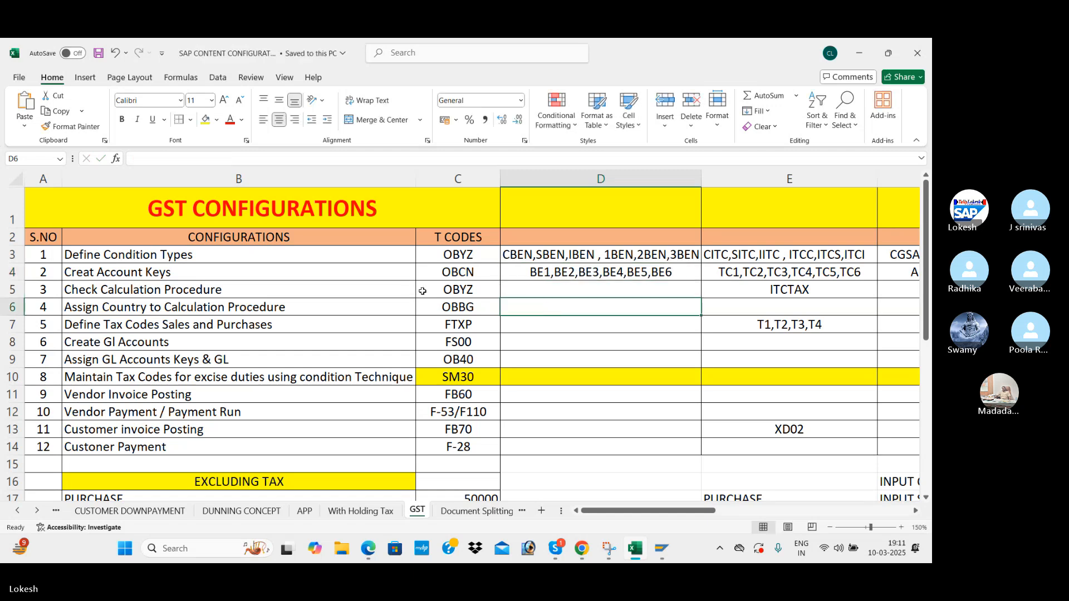
left_click(453, 288)
key("alt+Tab")
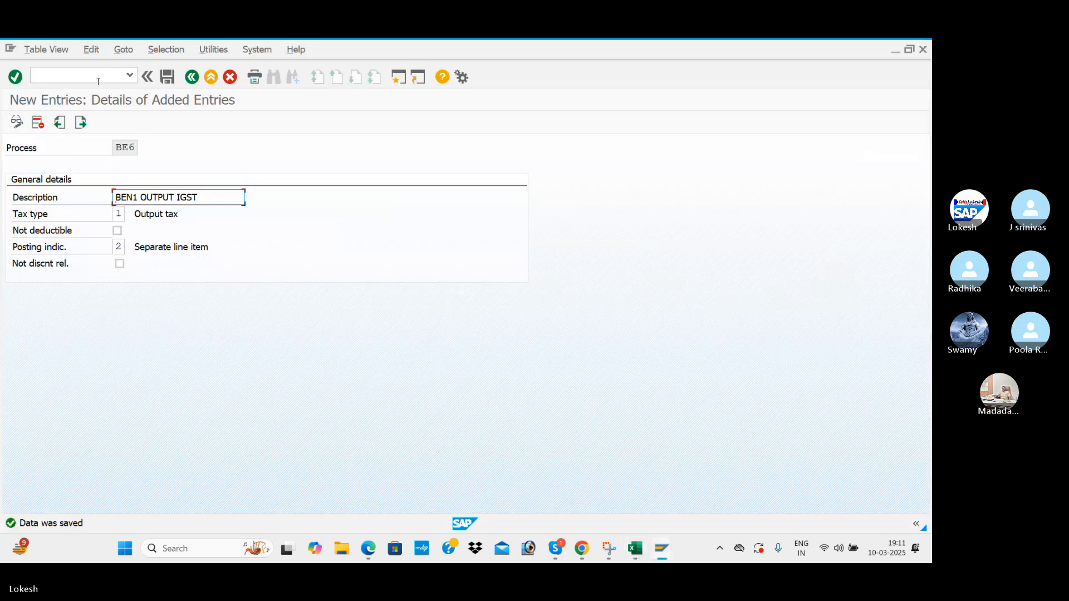
Run /NOBYZ and open the Procedures list of calculation procedures.
left_click(98, 82)
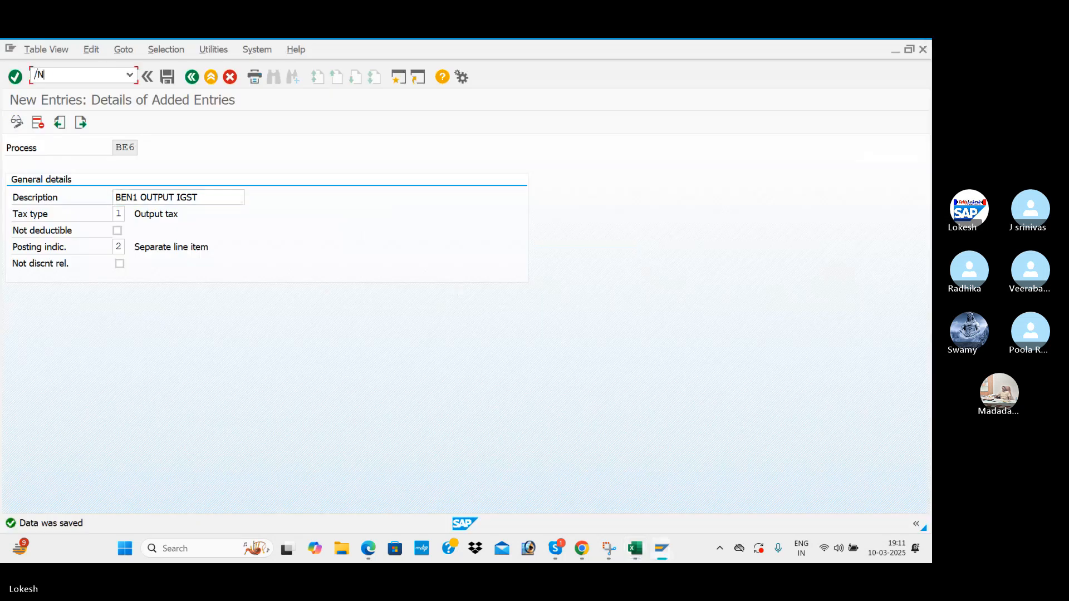
type("/NOBYZ")
key("Return")
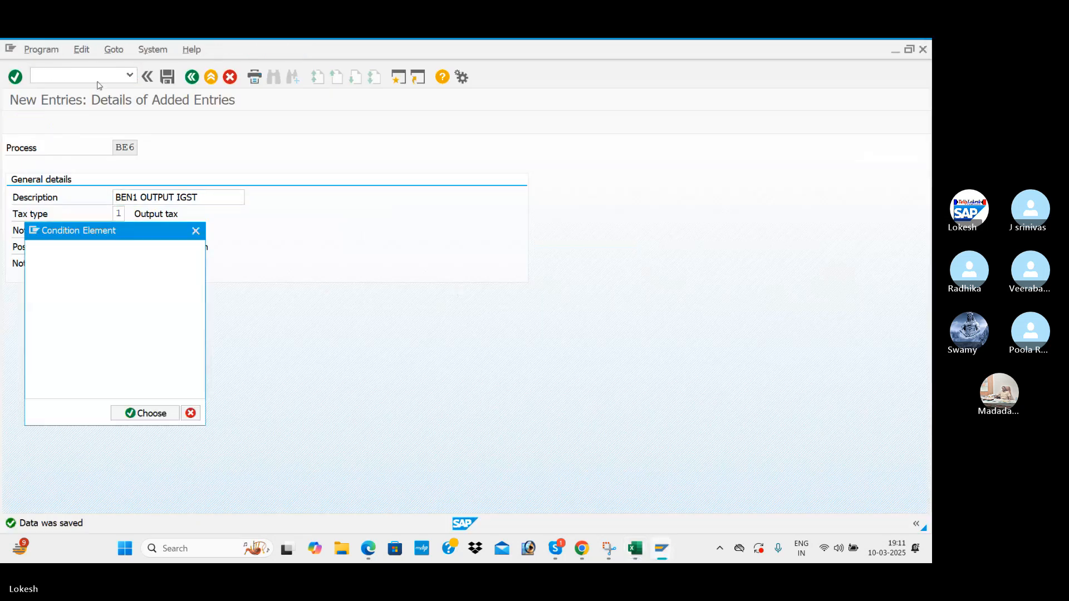
left_click(49, 277)
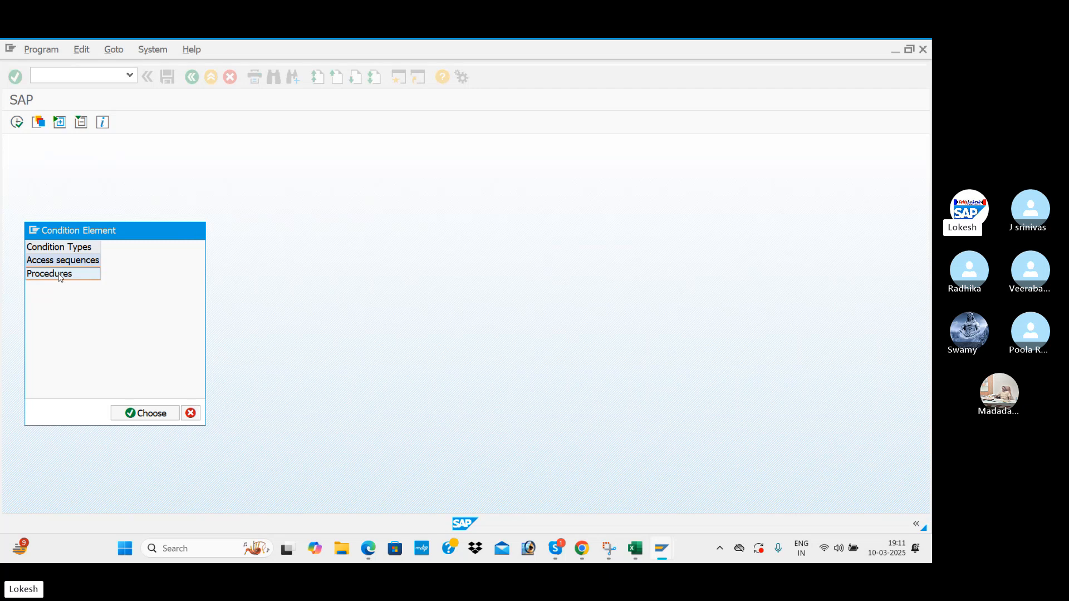
double_click(60, 276)
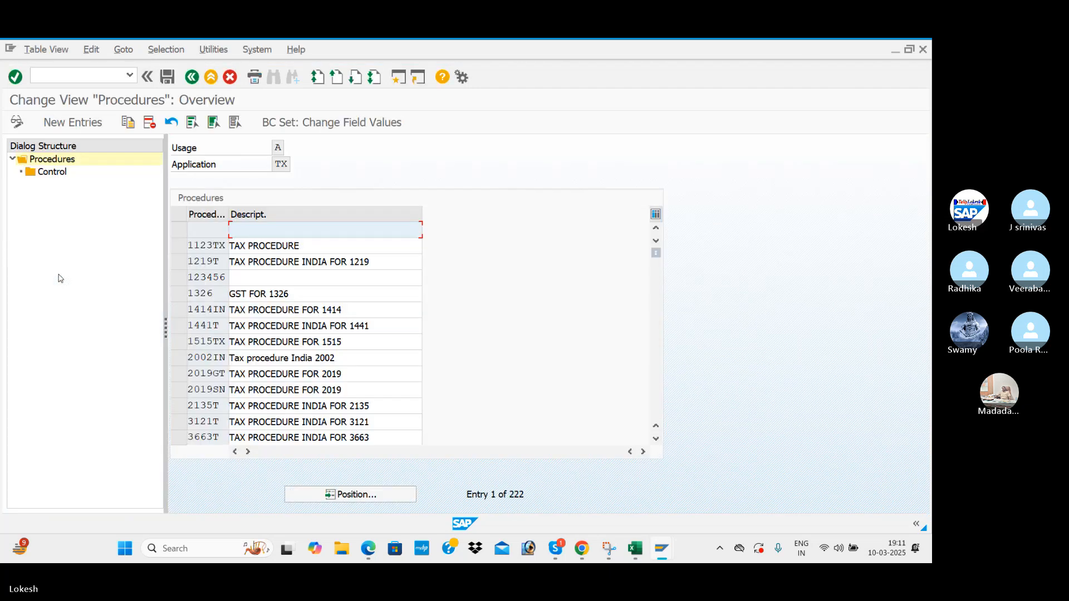
Add new procedure BENTAX with the description TAX PROCEDURE FOR BEN1.
left_click(77, 122)
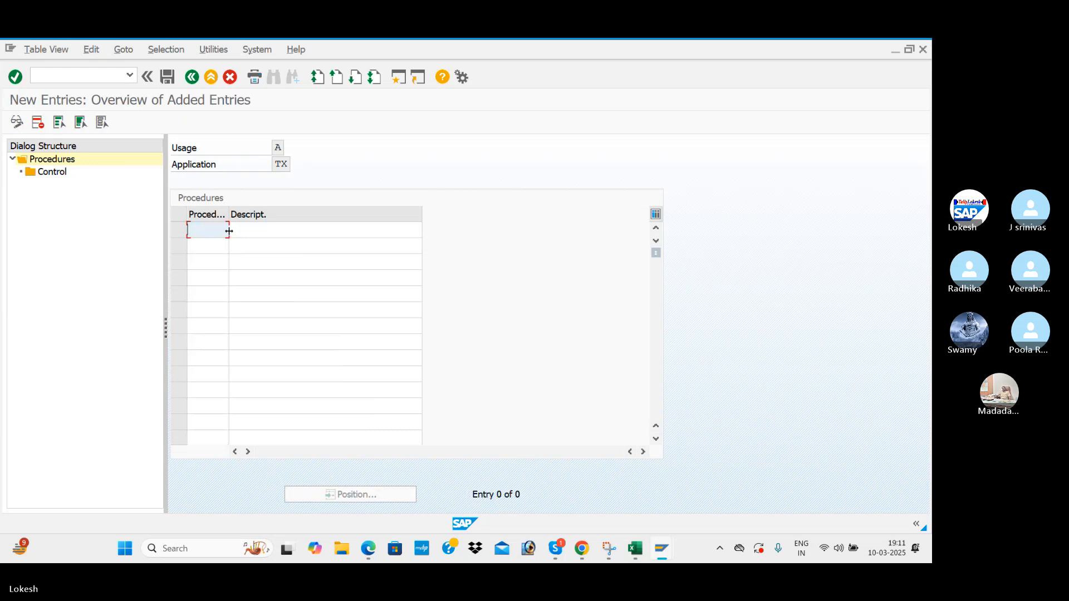
type("BENTAX")
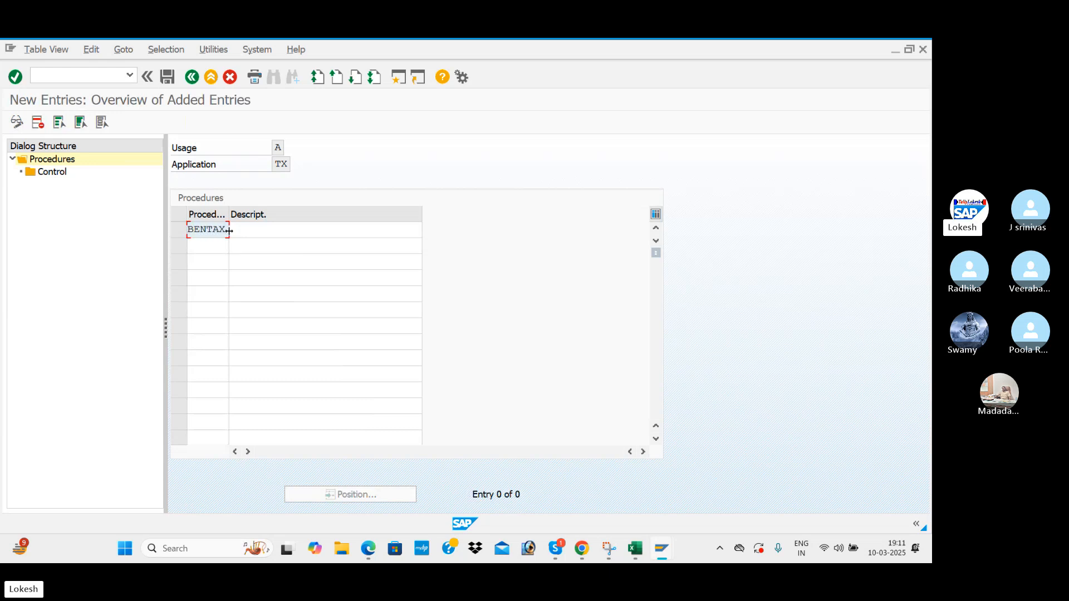
key("Tab")
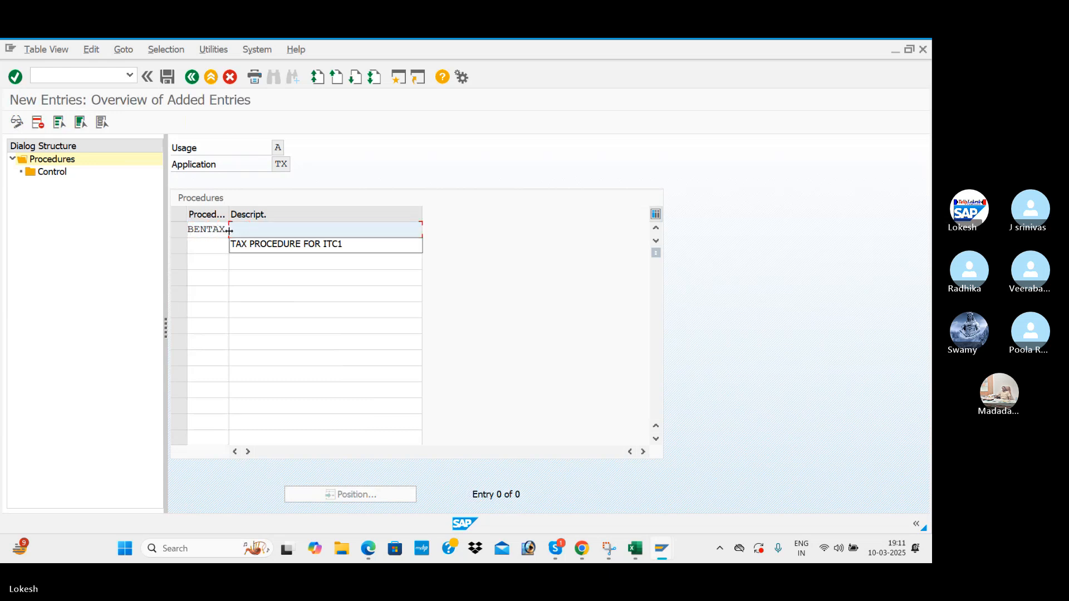
left_click(319, 245)
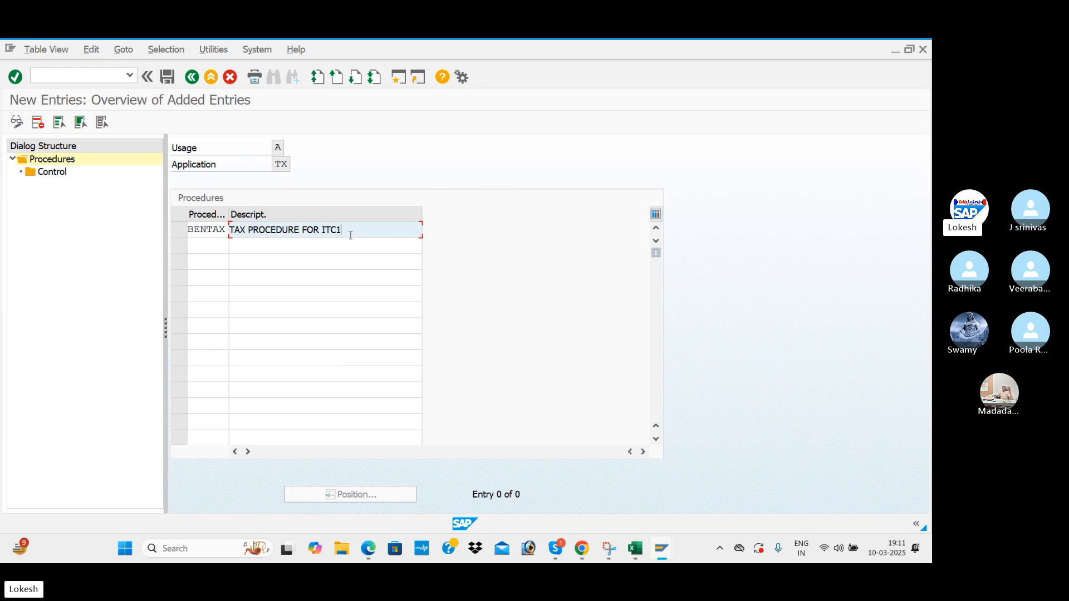
key("BackSpace")
key("BackSpace")
key("BackSpace")
key("BackSpace")
type("BEN1")
key("alt+Tab")
key("Tab")
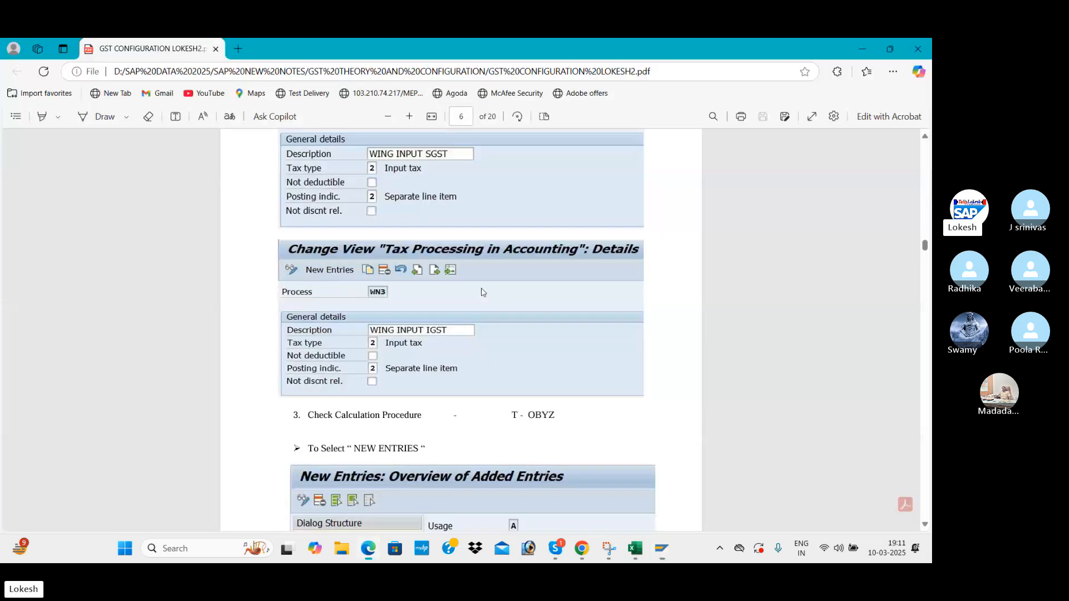
scroll(488, 292, "down", 2)
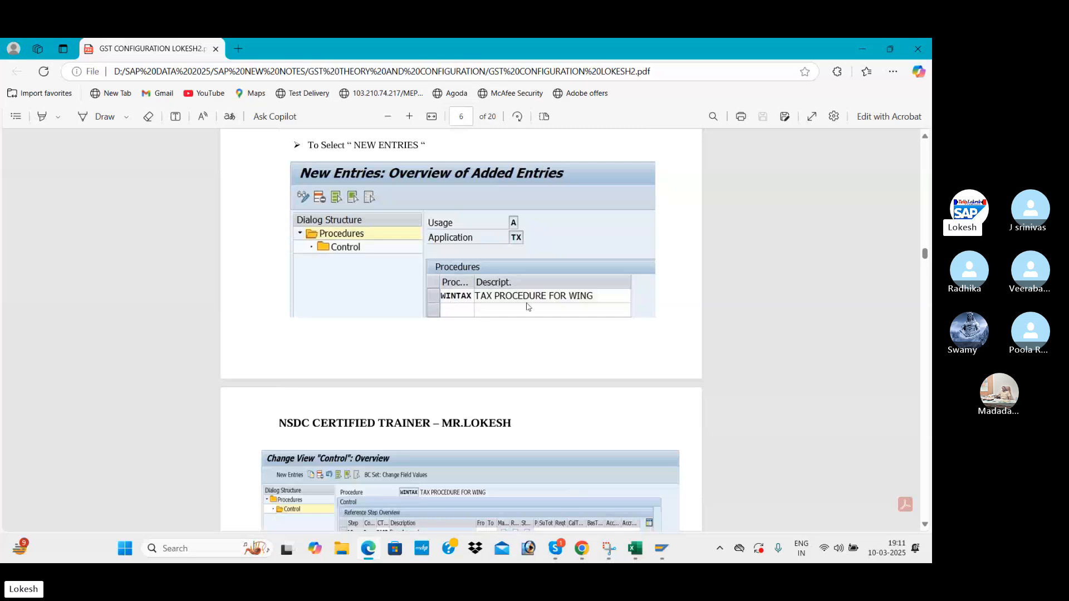
key("alt+Tab")
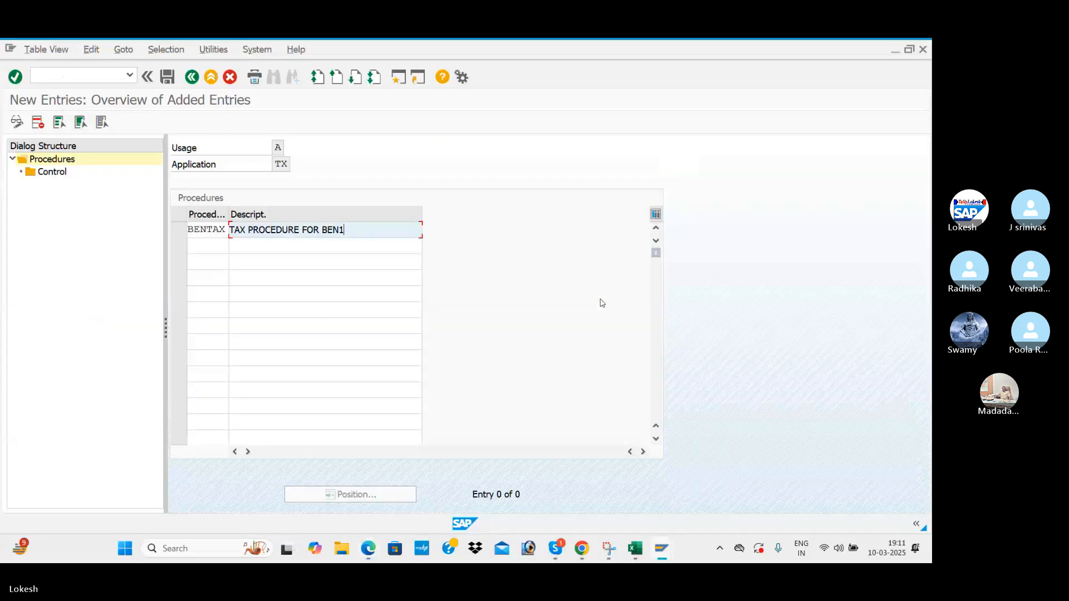
Save BENTAX under the customizing request and open its Control step overview.
left_click(166, 79)
left_click(262, 280)
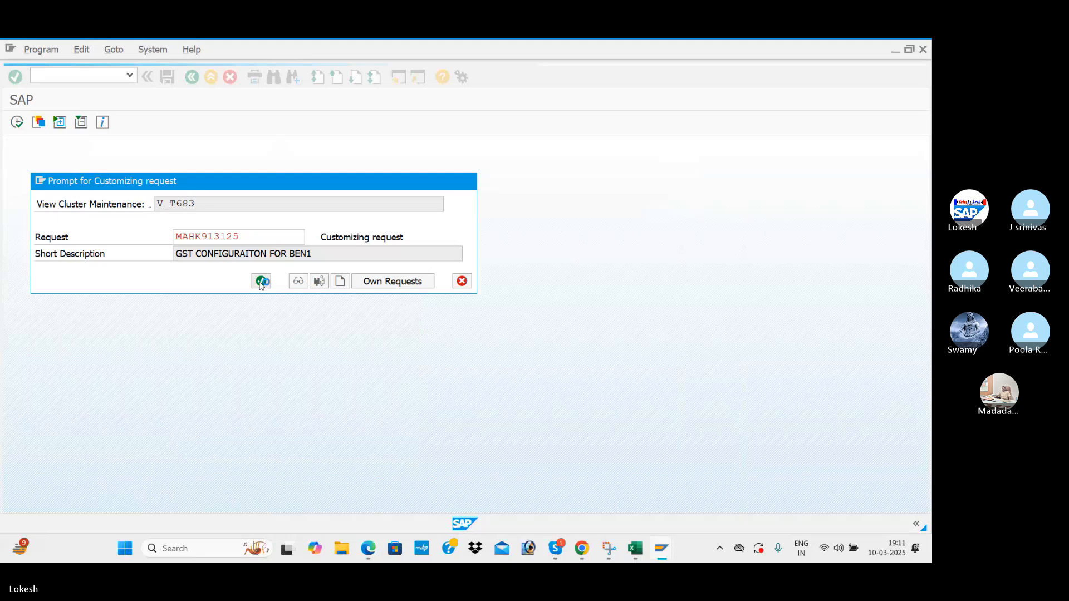
left_click(177, 231)
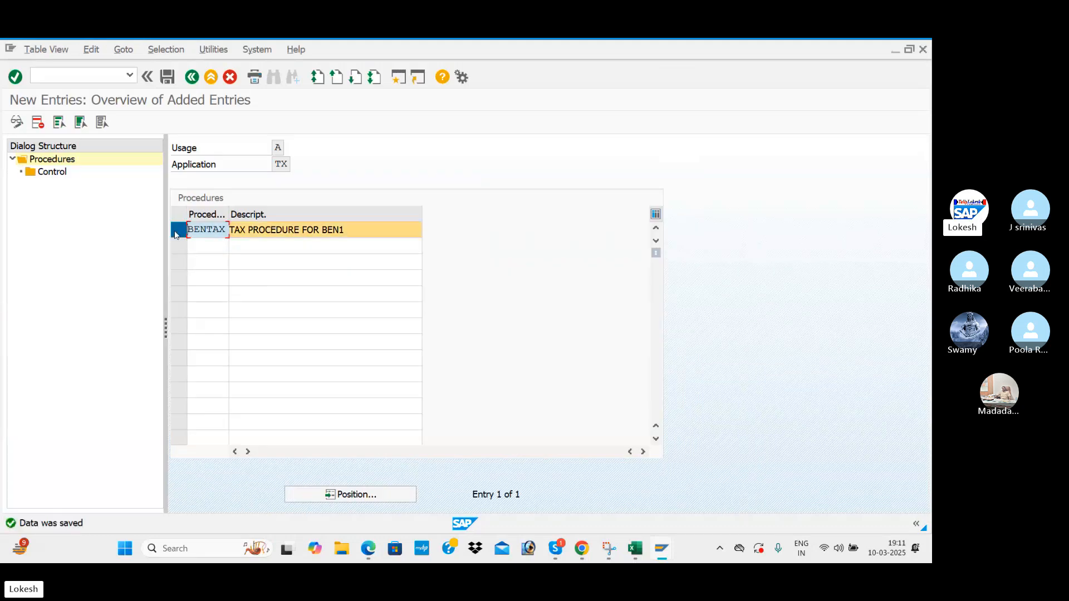
left_click(65, 173)
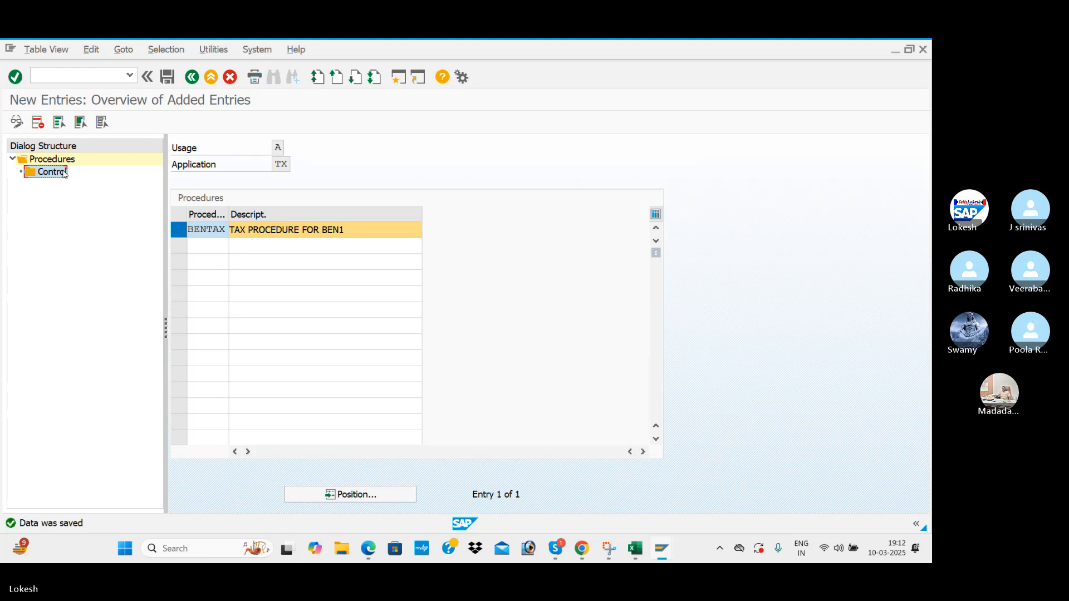
double_click(63, 173)
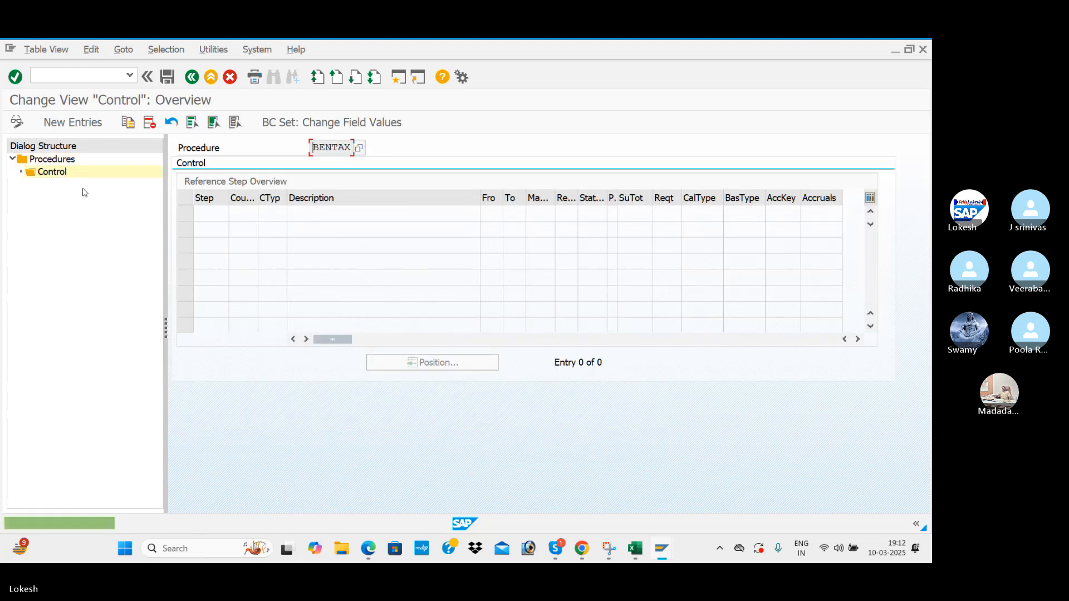
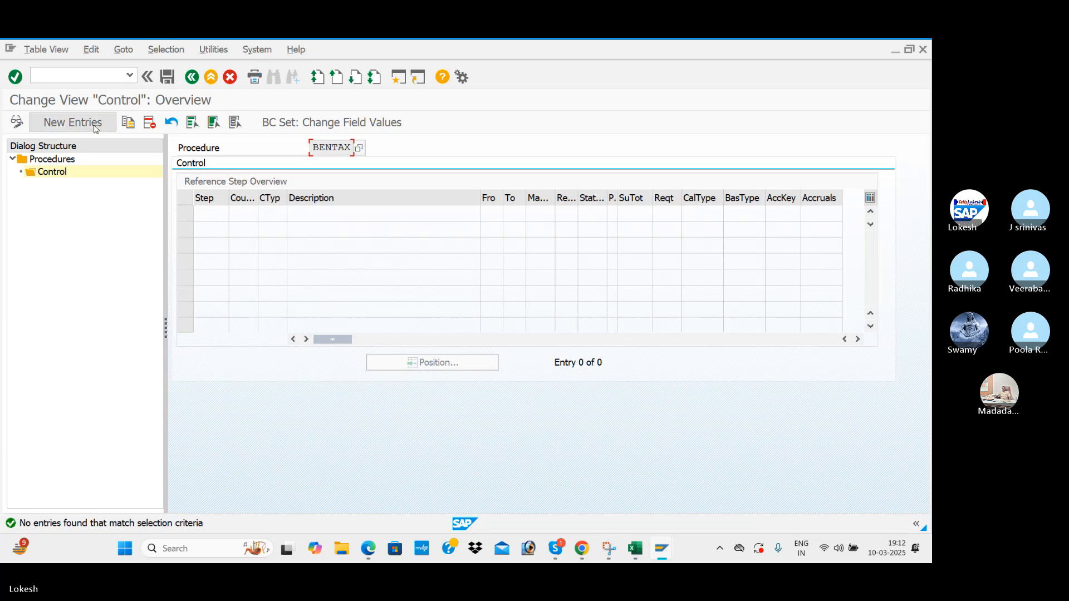
Start new control-step entries for BENTAX, checking the reference PDF, and put step 10 in the first row.
left_click(72, 122)
key("alt+Tab")
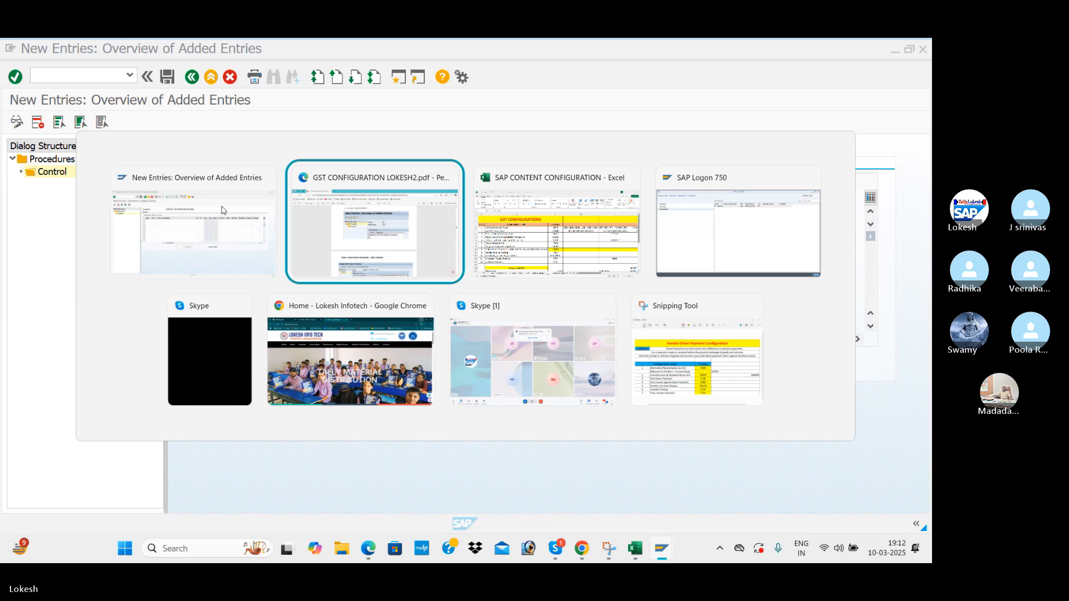
scroll(382, 291, "down", 5)
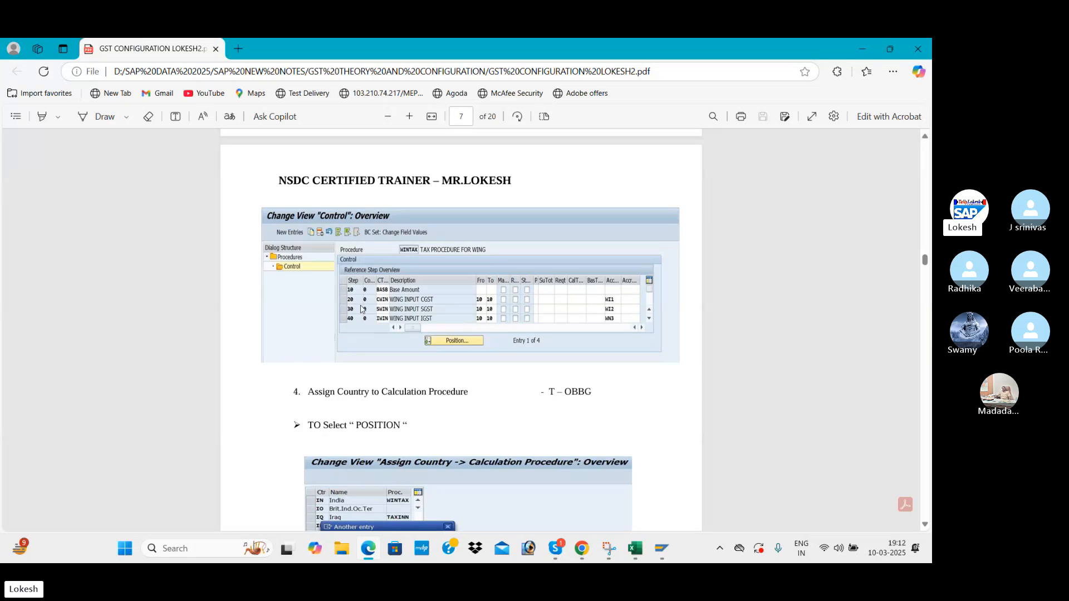
key("alt+Tab")
left_click(206, 215)
Enter step numbers 10, 20, 30, 40, 50 and 60 in successive rows.
left_click(203, 227)
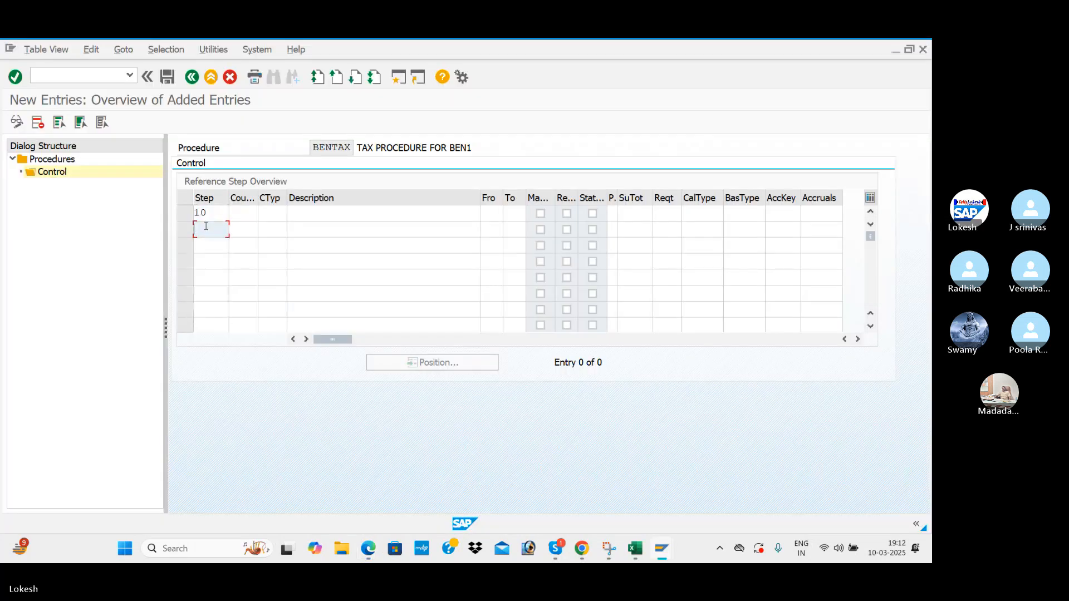
left_click(207, 229)
left_click(207, 239)
key("BackSpace")
key("BackSpace")
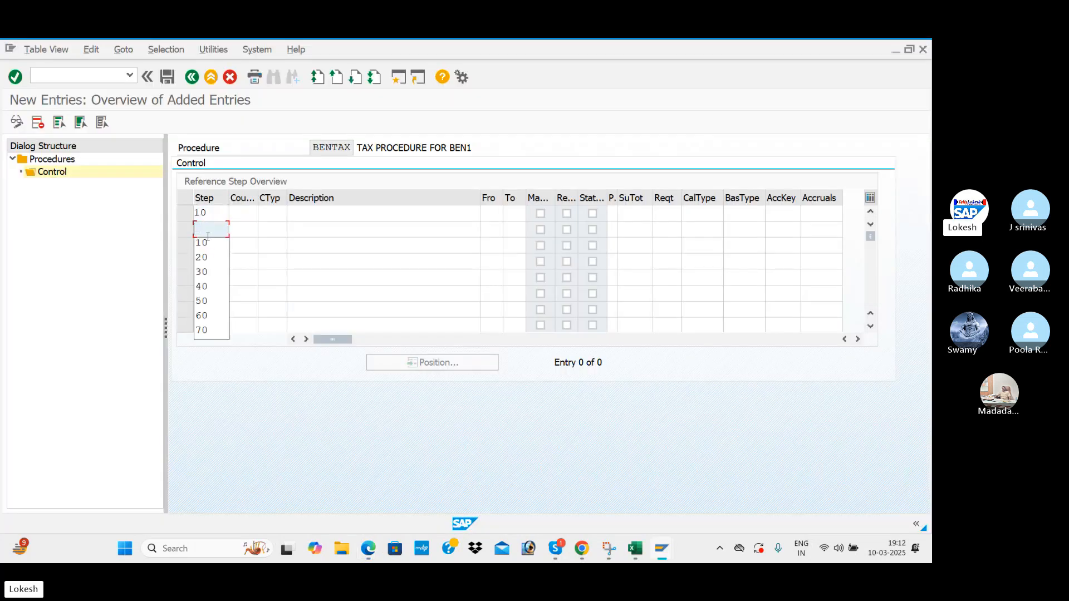
type("20")
key("Tab")
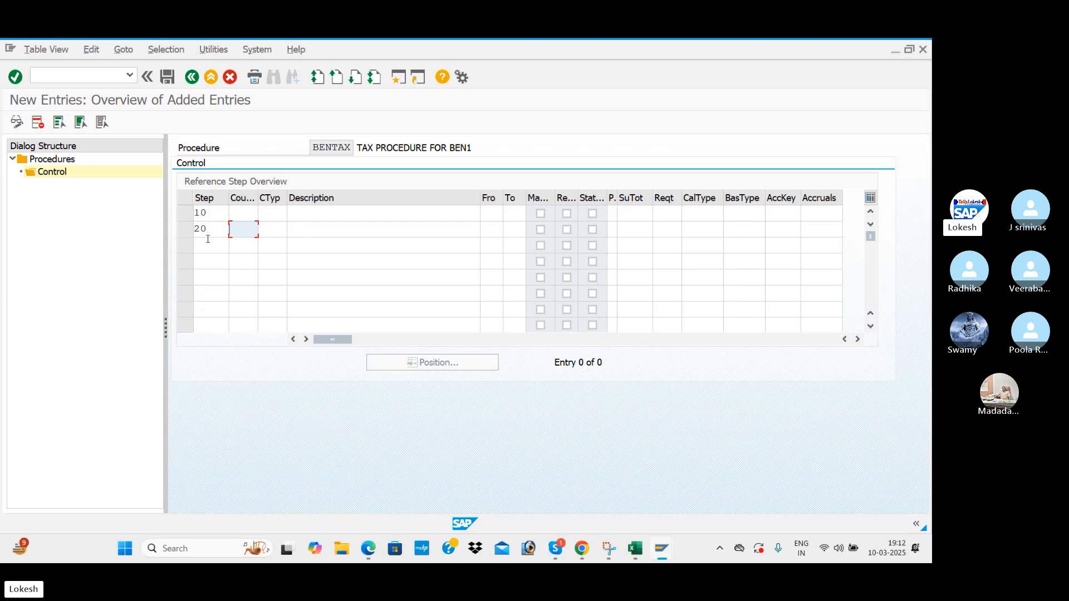
left_click(208, 240)
type("30")
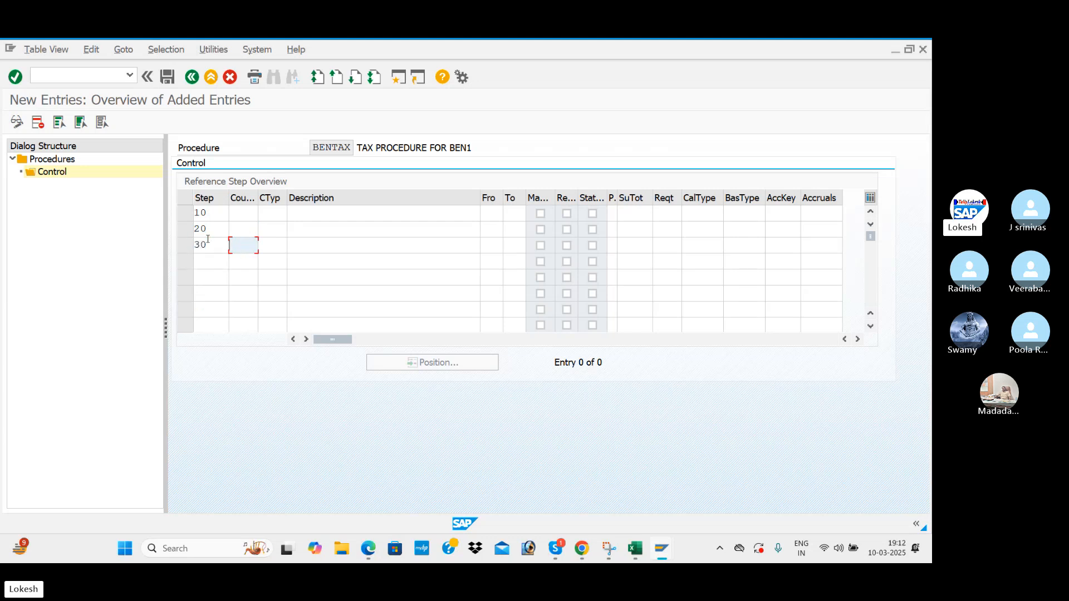
left_click(213, 261)
type("40")
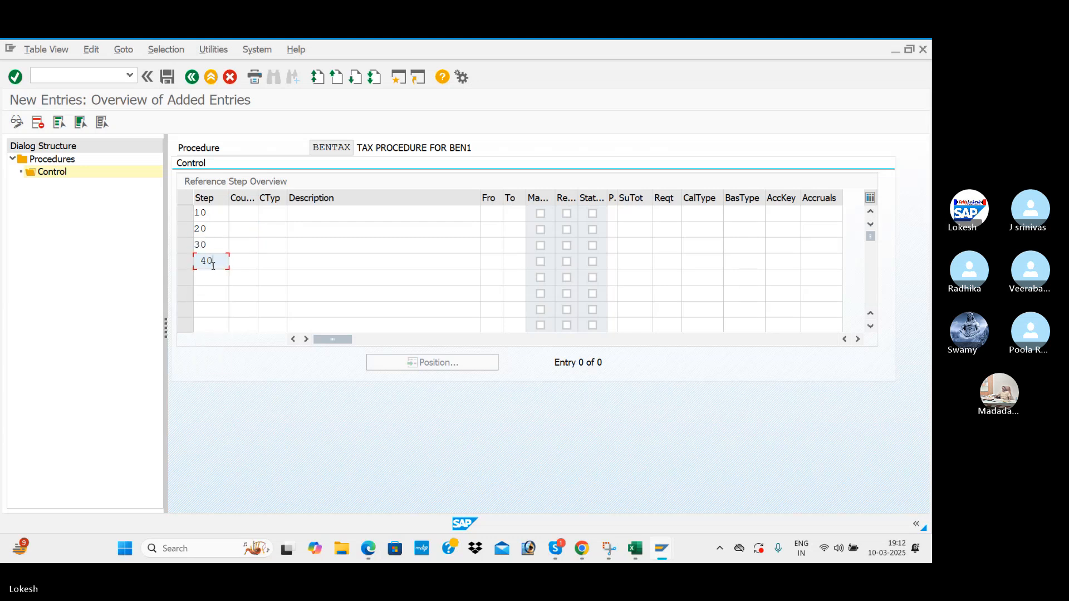
key("BackSpace")
key("BackSpace")
type("40")
left_click(209, 276)
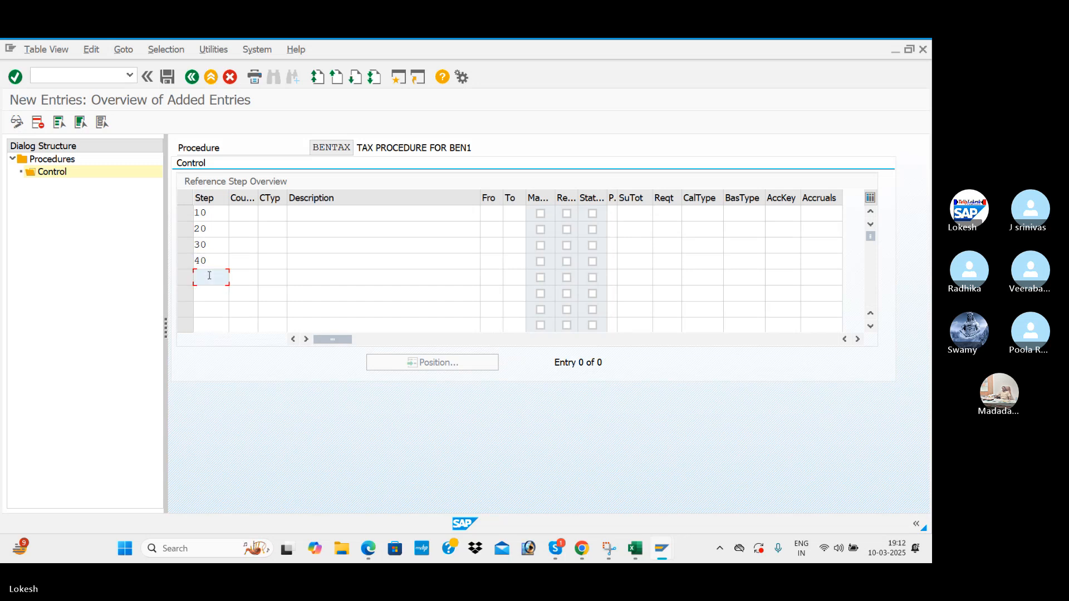
type("50")
left_click(198, 300)
type("60")
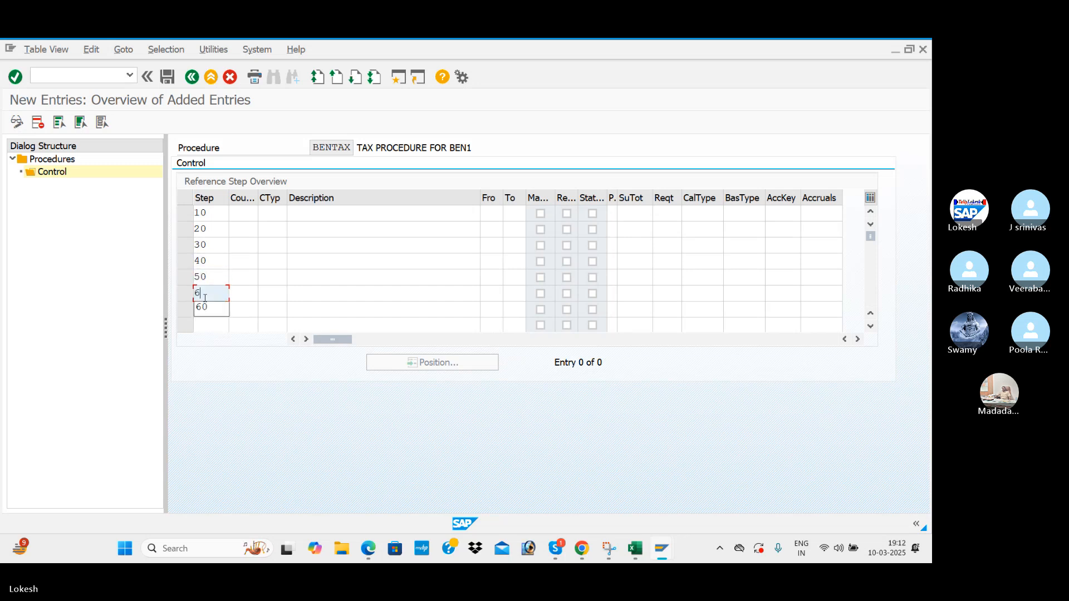
key("Tab")
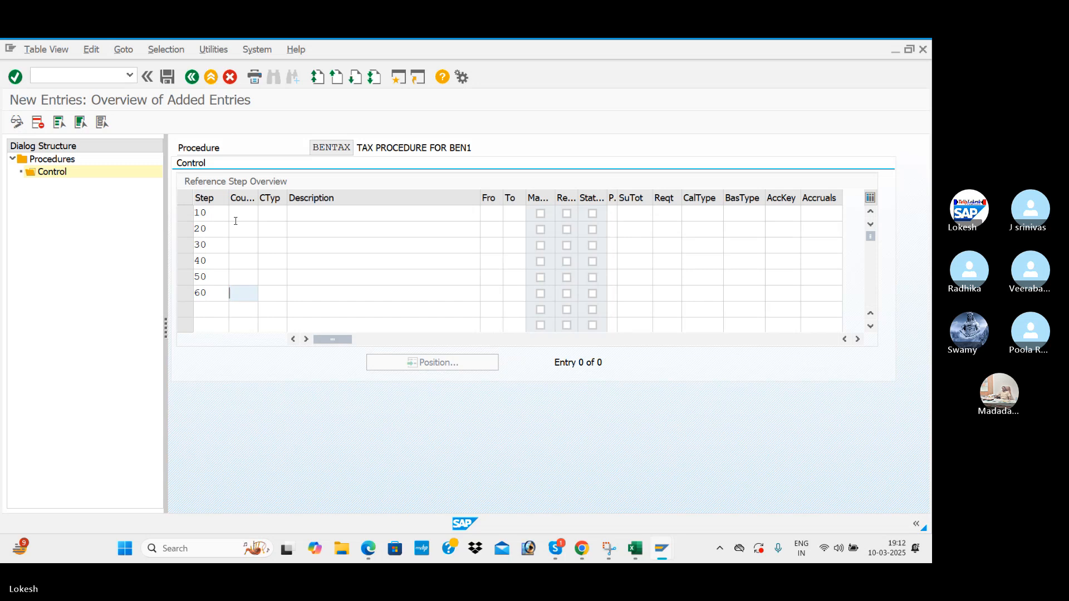
Give each of the six control steps a counter of 0.
key("alt+Tab")
key("alt+Tab")
left_click(234, 214)
type("0")
key("Down")
type("0")
key("Down")
type("0")
key("Down")
type("0")
key("Down")
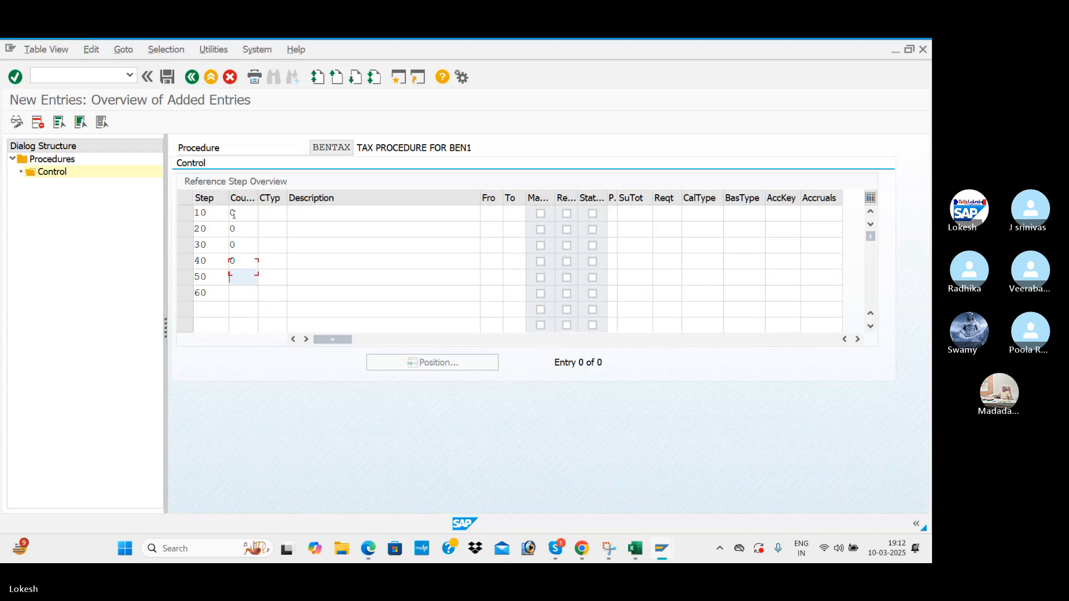
type("0")
key("Down")
key("Tab")
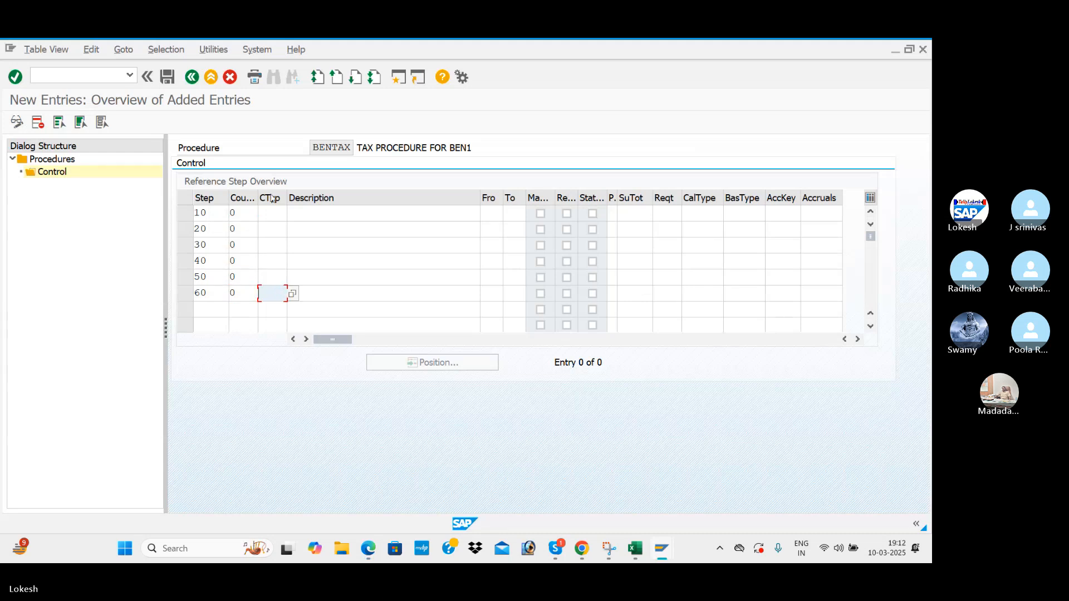
left_click(272, 214)
Assign condition type BASB (Base Amount) to step 10, checking the PDF and Excel references.
left_click(292, 214)
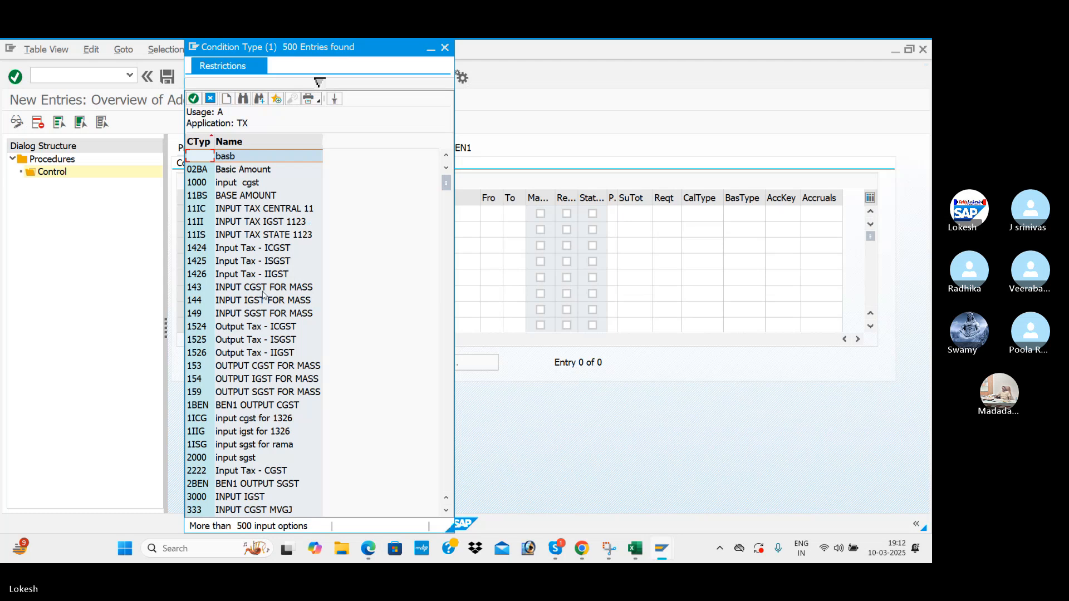
scroll(263, 295, "down", 15)
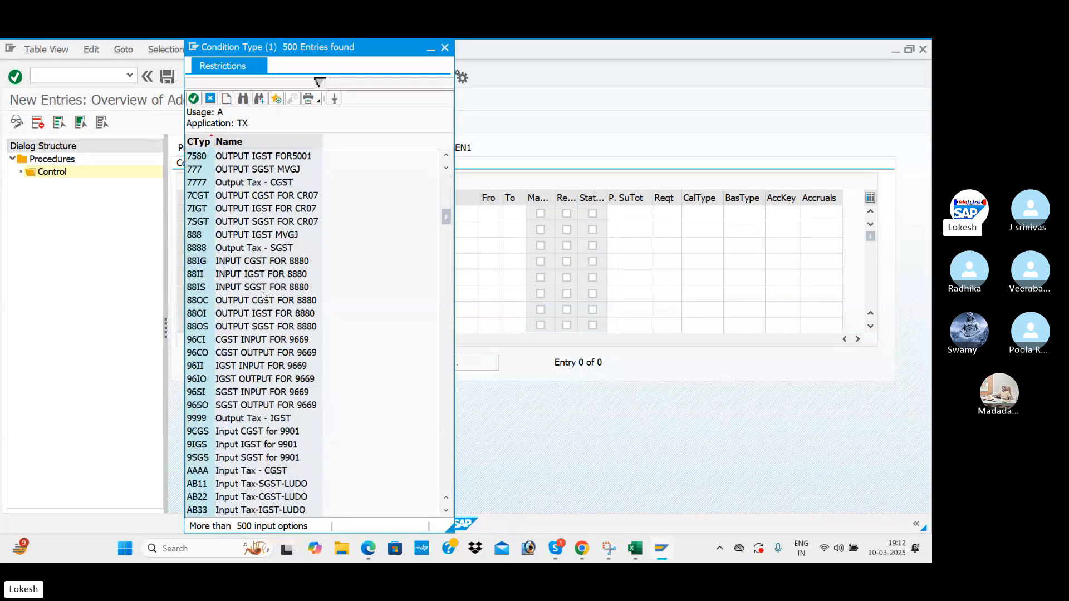
scroll(263, 295, "down", 11)
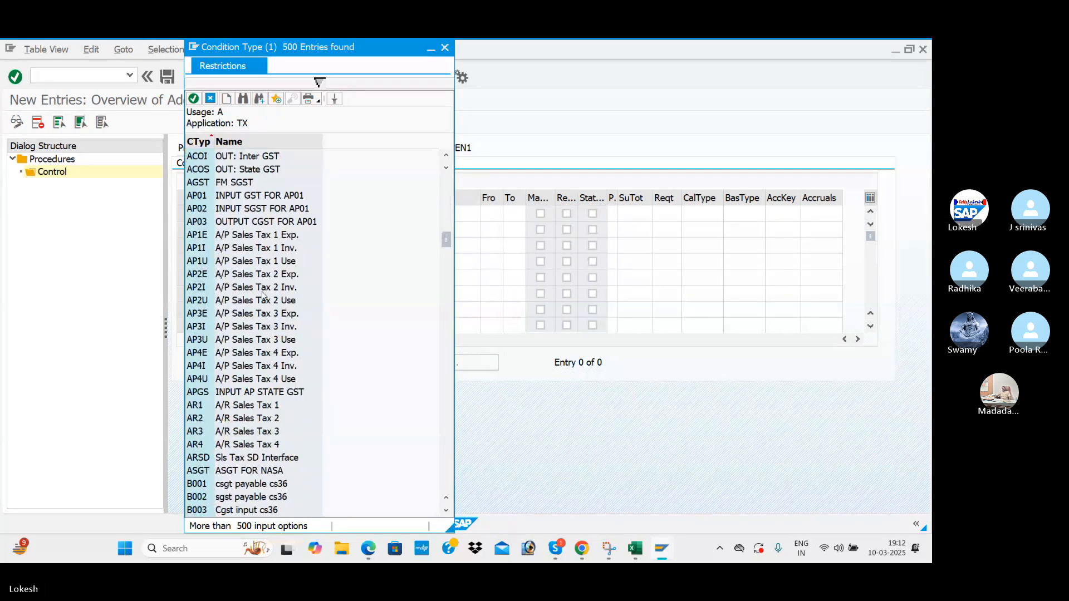
scroll(263, 295, "down", 4)
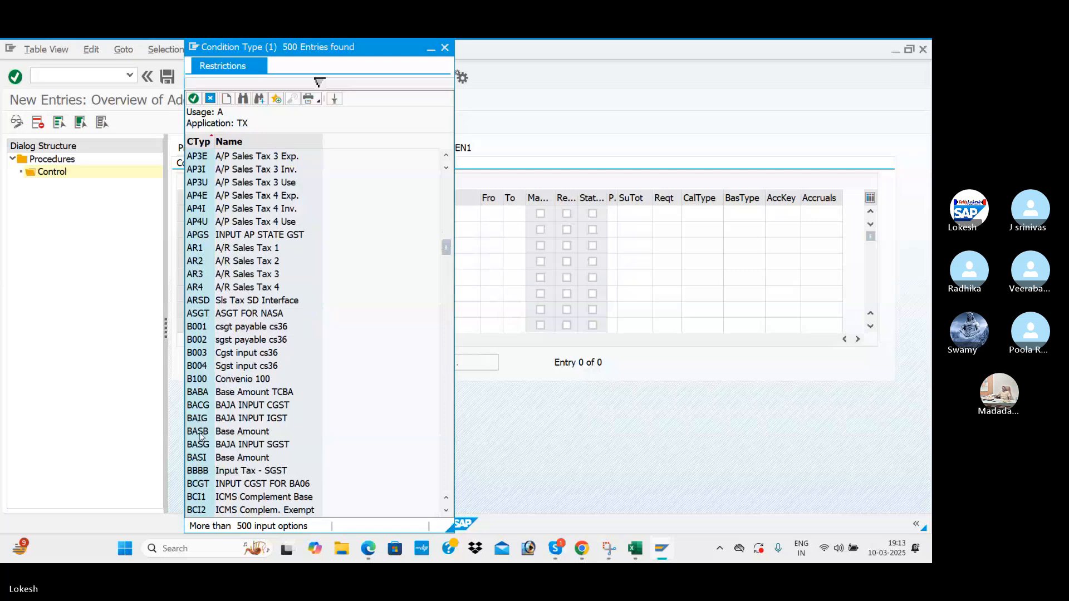
left_click(241, 435)
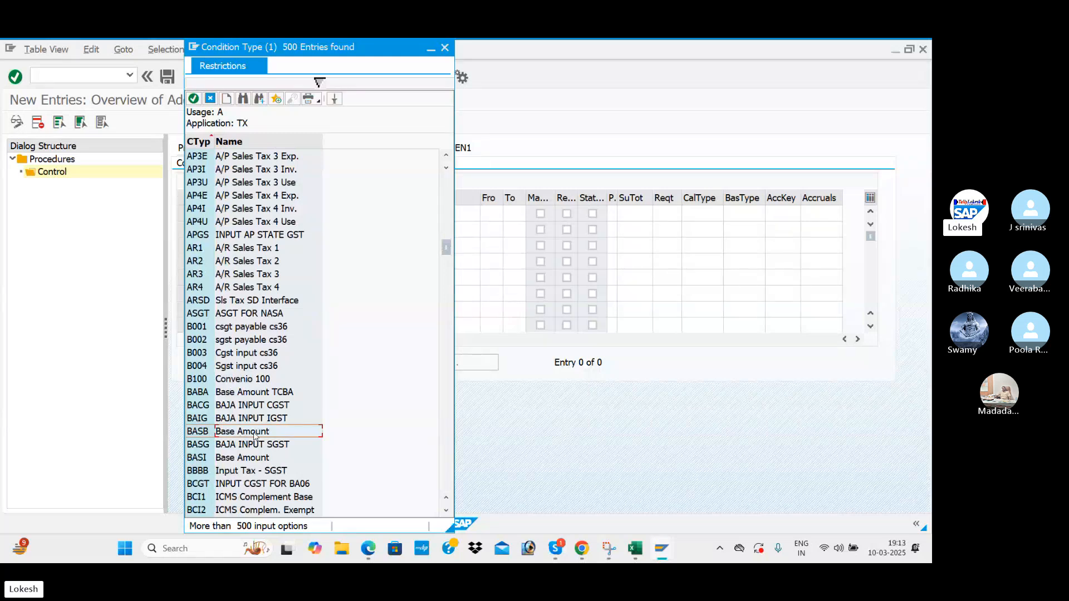
double_click(254, 436)
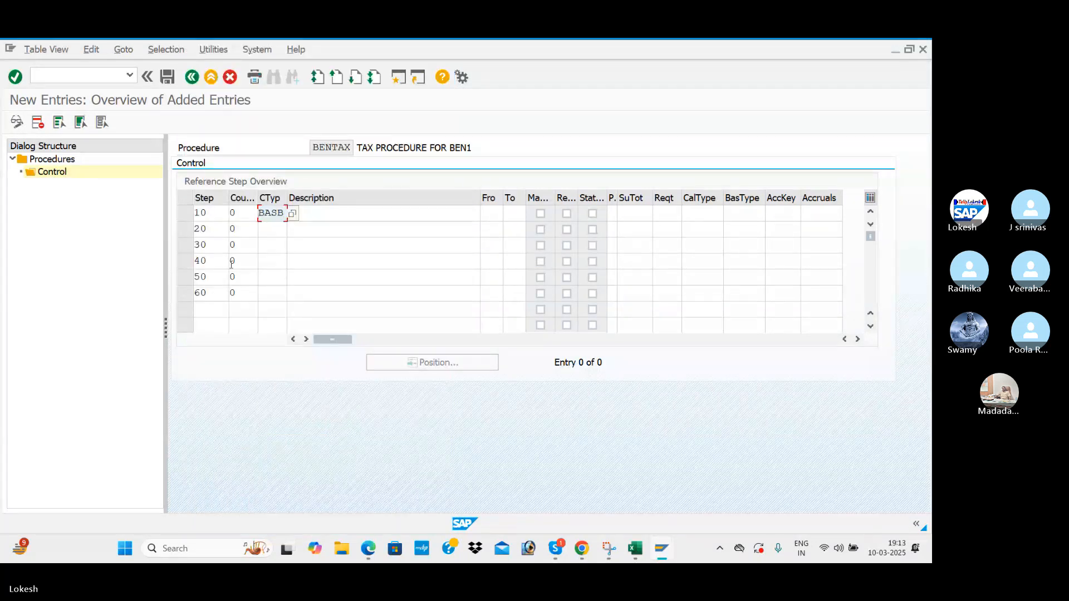
left_click(277, 234)
key("alt+Tab")
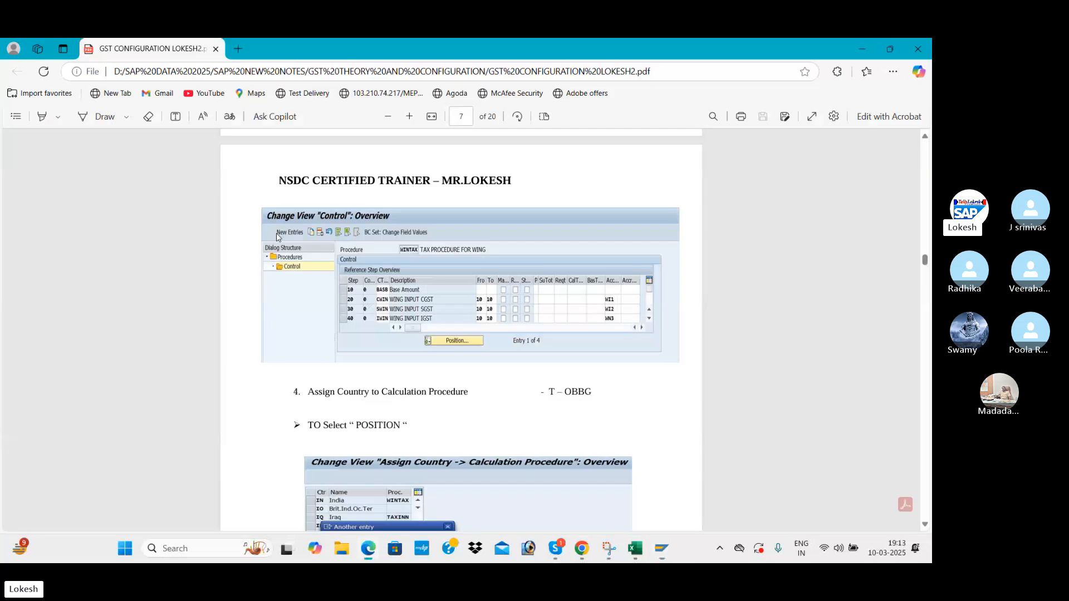
key("alt+Tab")
key("alt+Tab")
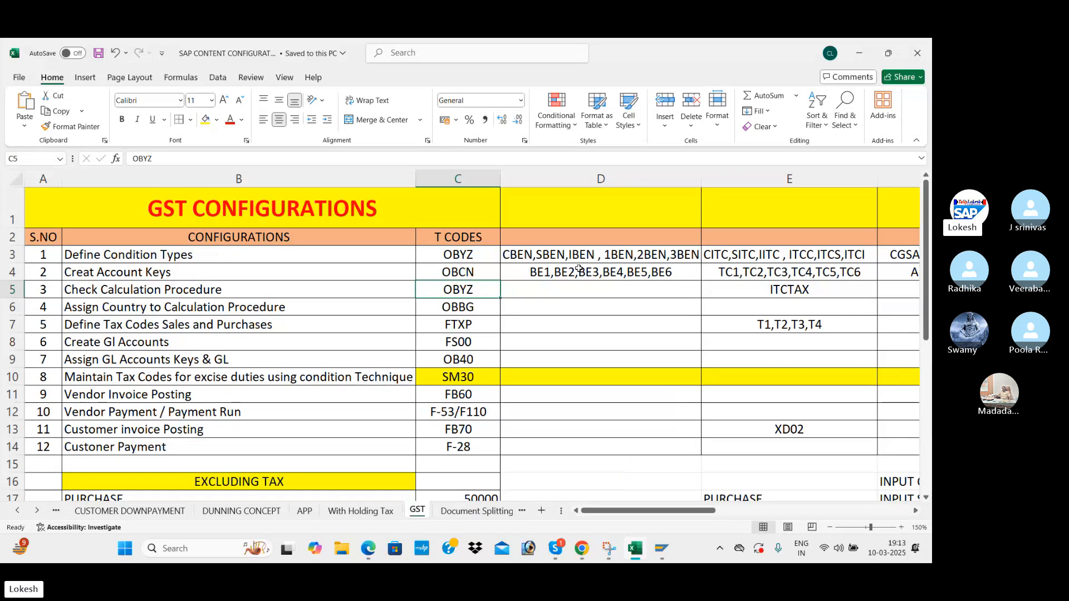
key("alt+Tab")
key("alt+Tab")
key("alt+Tab")
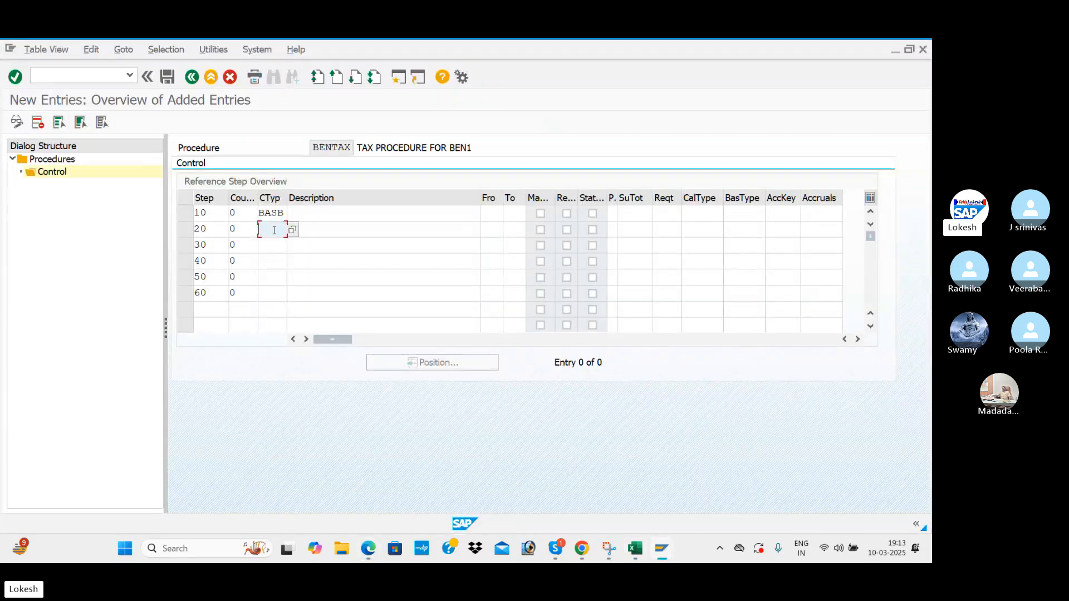
Enter condition types CBEN, SBEN, IBEN, 1BEN and 2BEN for steps 20 through 60.
type("CBEN")
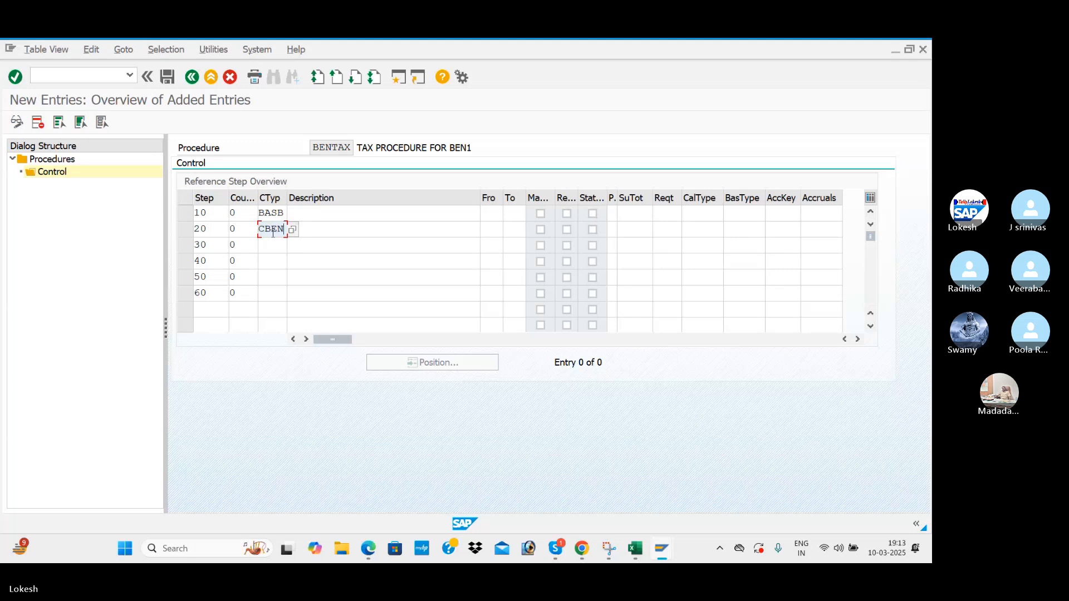
key("Tab")
left_click(269, 251)
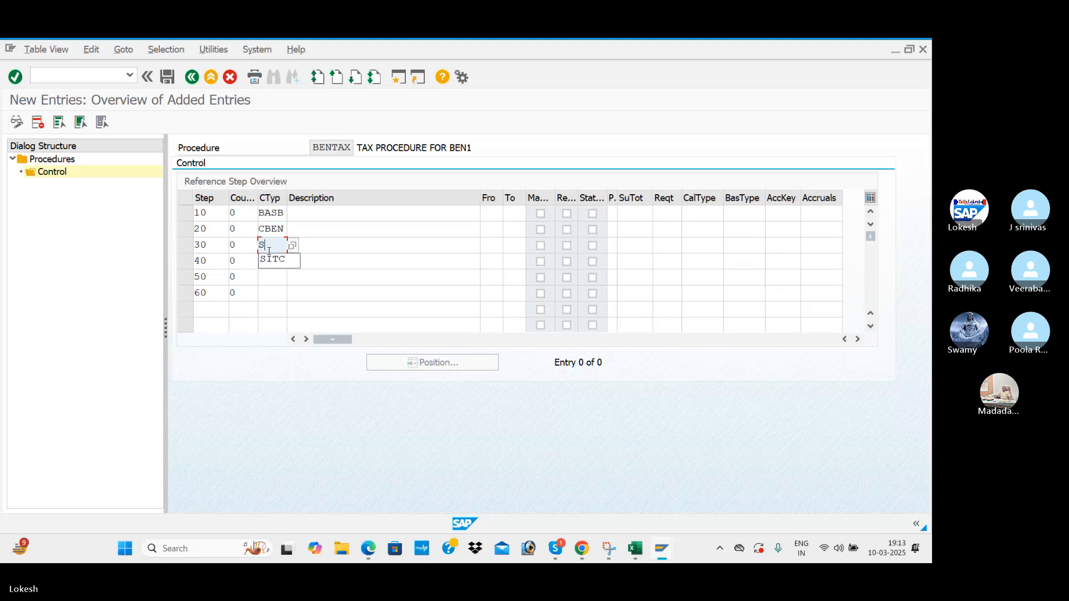
type("SBEN")
key("Tab")
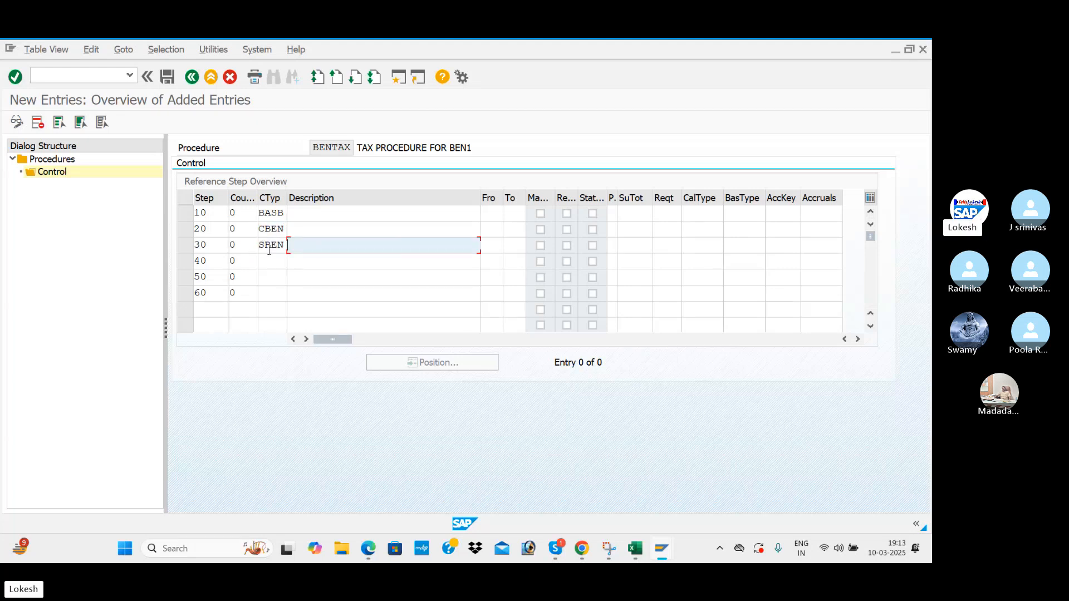
left_click(279, 260)
type("IBEN")
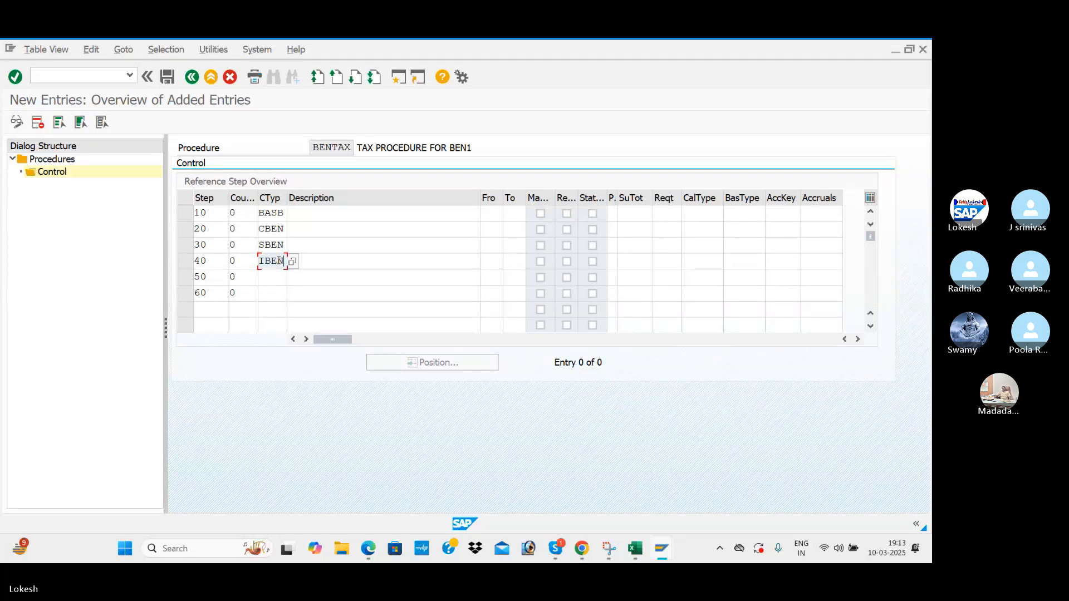
key("Tab")
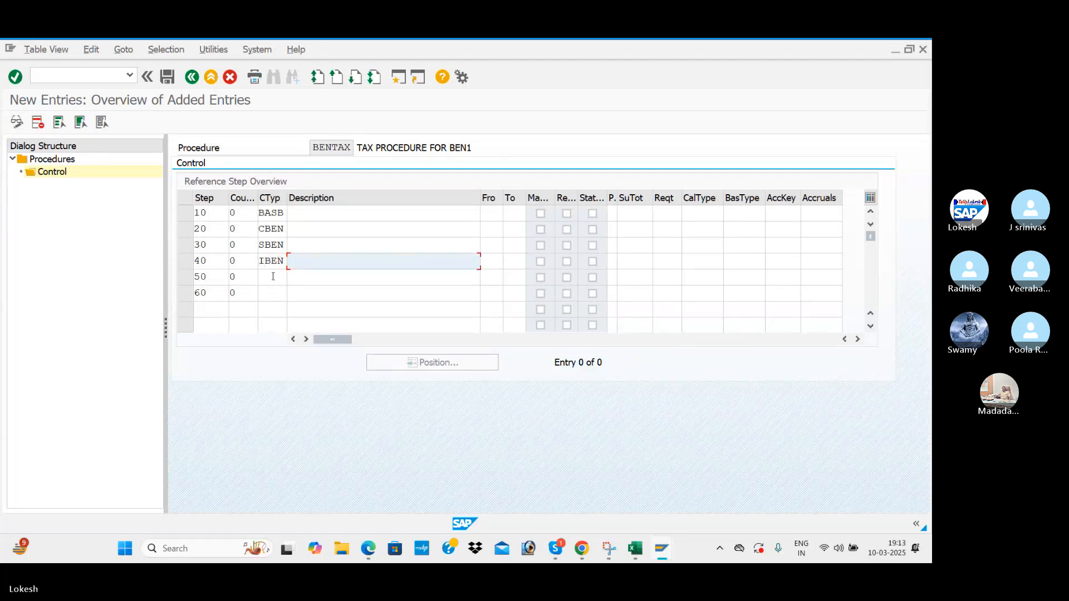
left_click(272, 276)
type("1BEN")
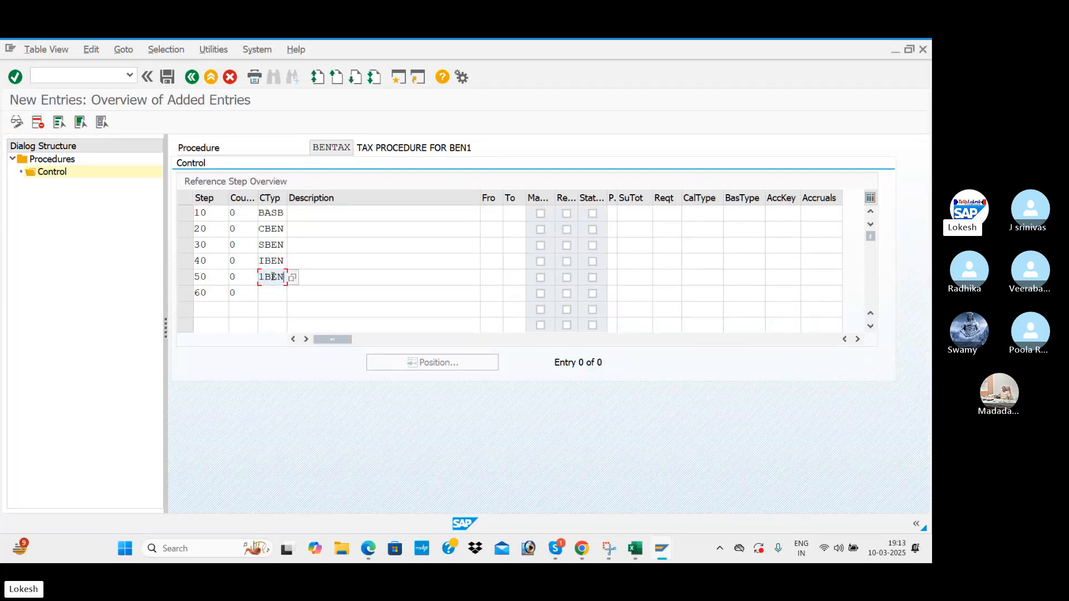
left_click(266, 292)
type("2")
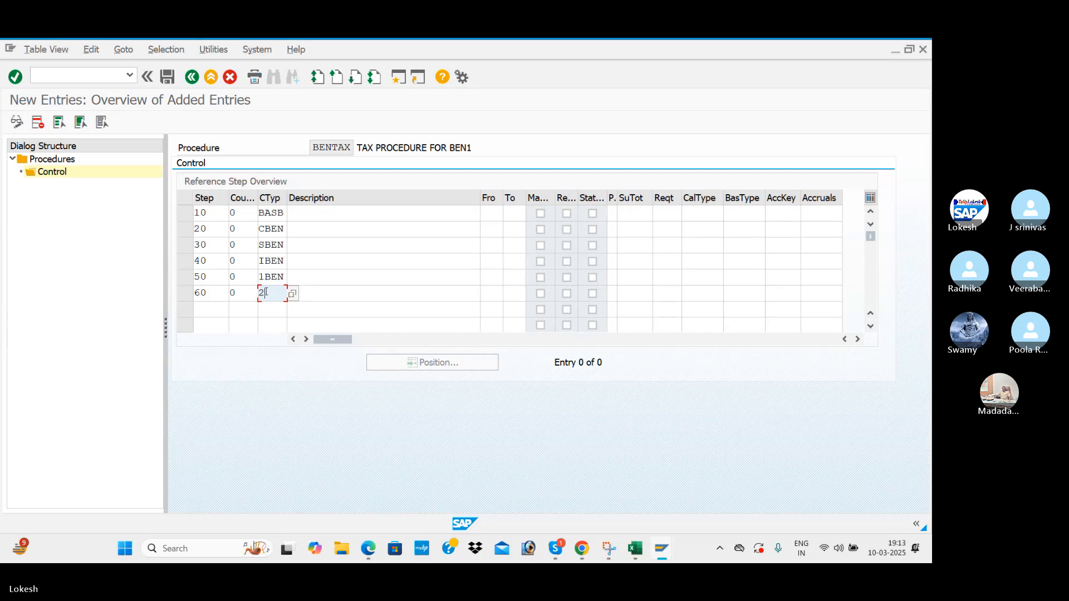
type("BEN")
Add step 70 with counter 0 and condition type 3BEN.
left_click(204, 308)
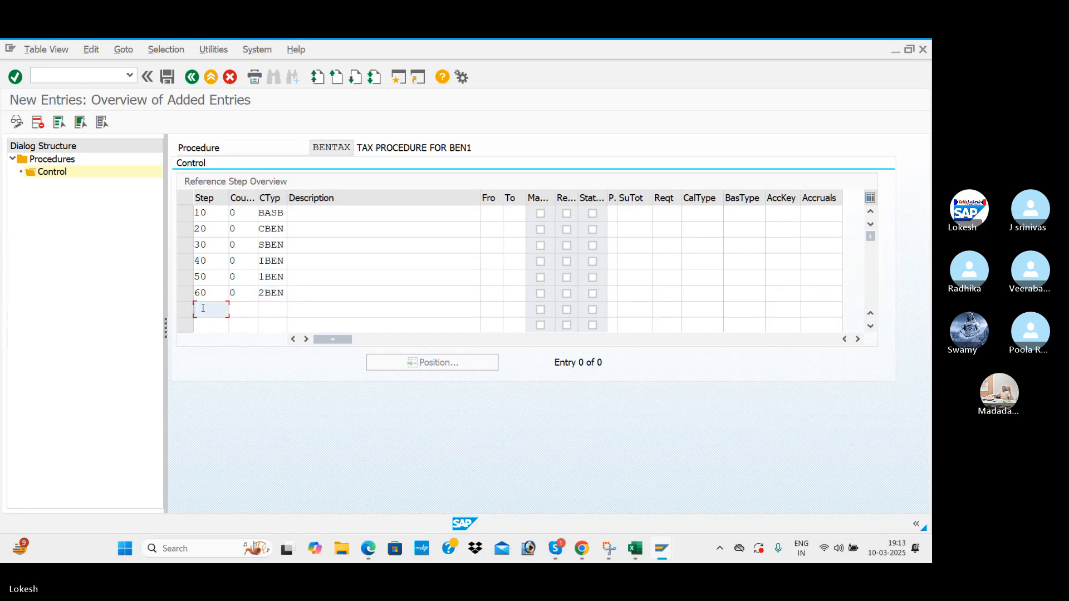
type("70")
left_click(234, 312)
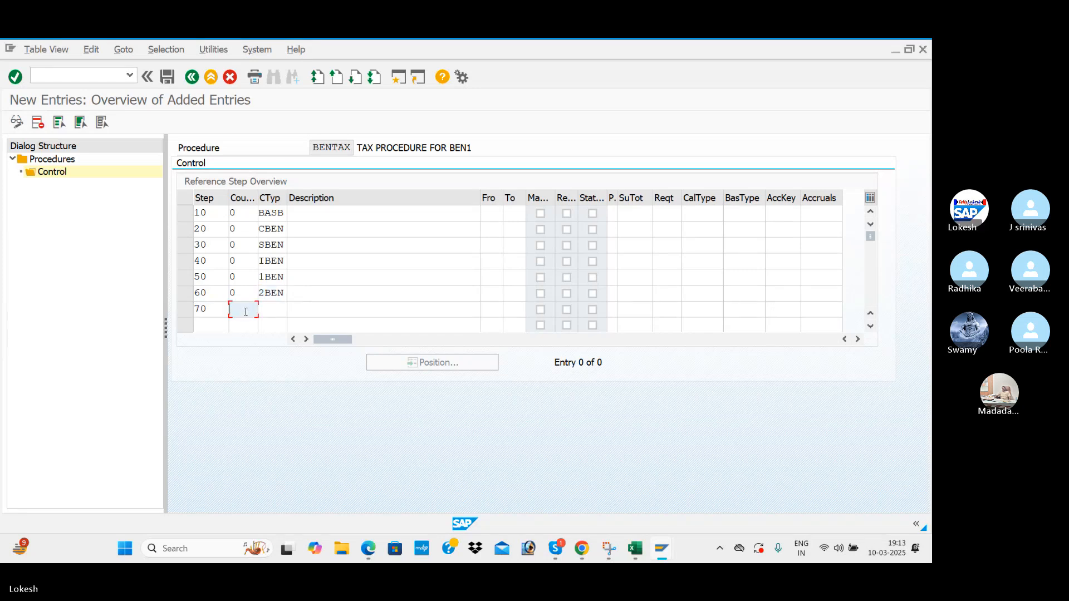
type("0")
left_click(275, 307)
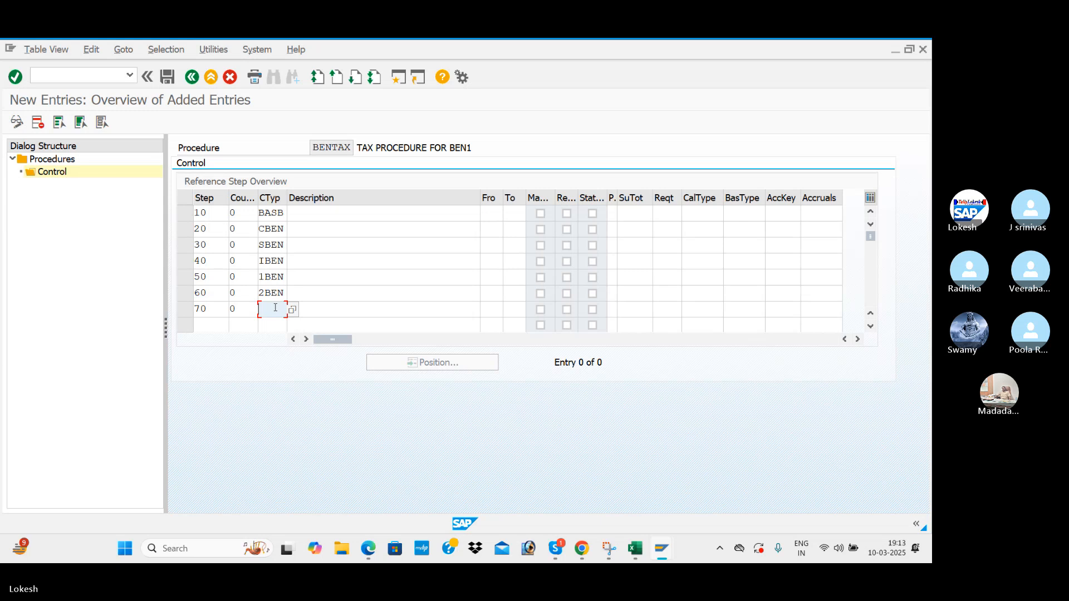
type("3BEN")
key("Tab")
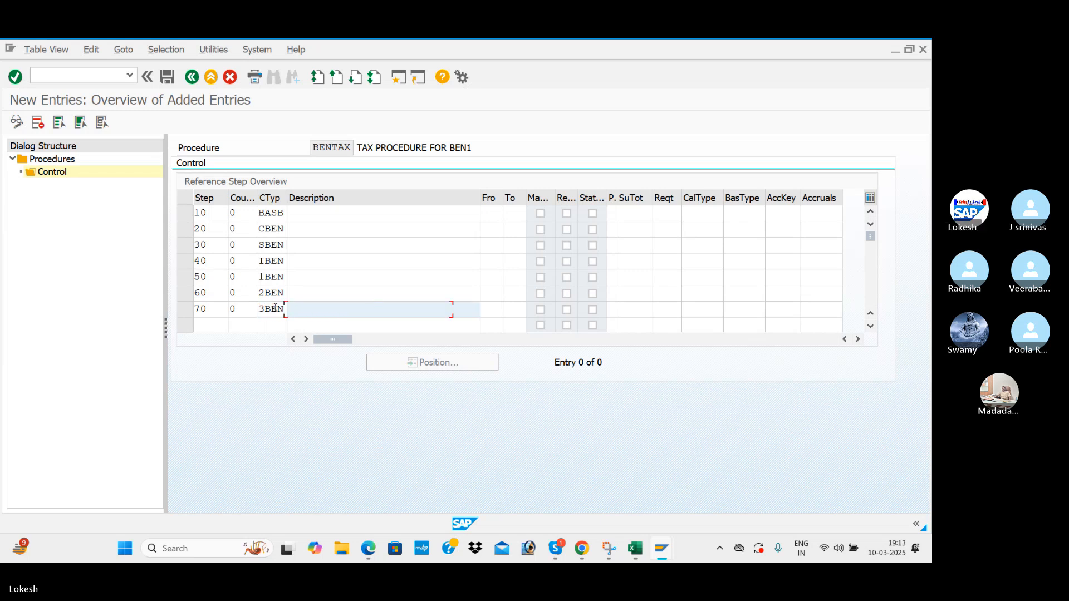
left_click(492, 229)
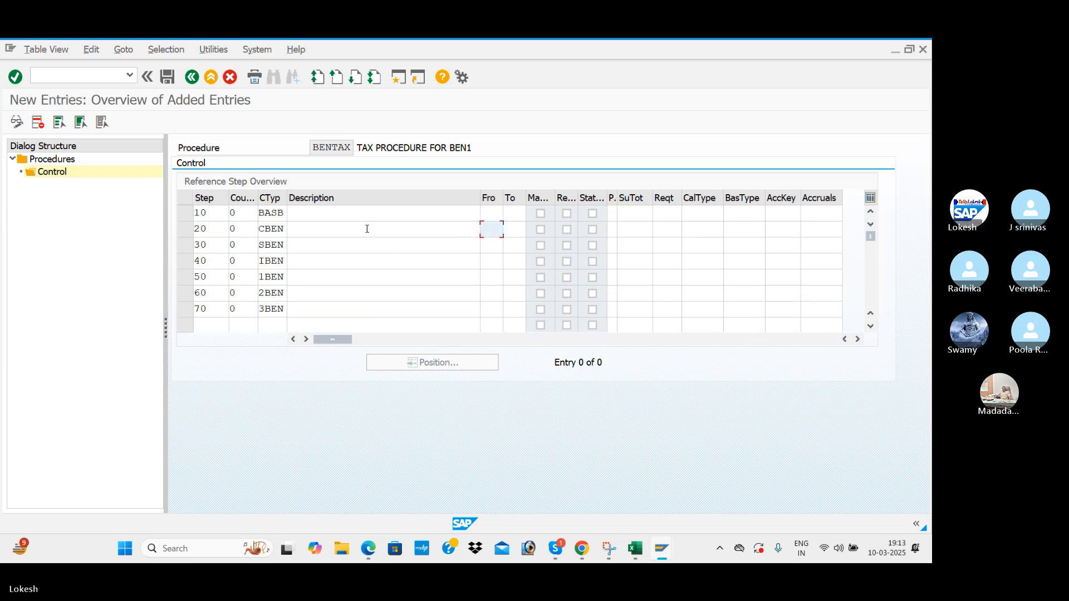
Set From and To to 10 for steps 20, 30 and 40 after checking the PDF.
key("alt+Tab")
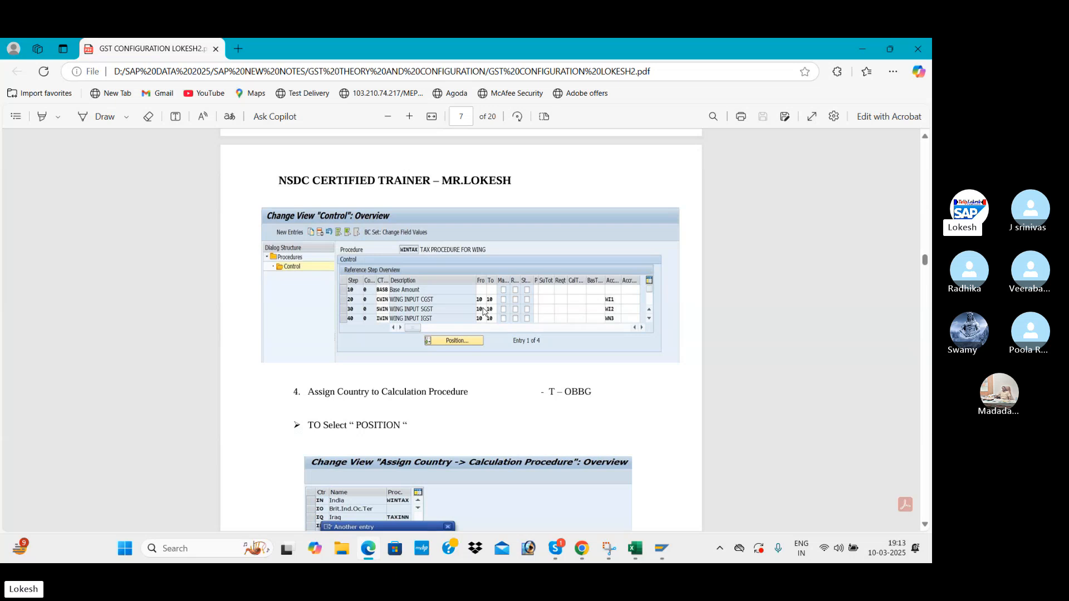
key("alt+Tab")
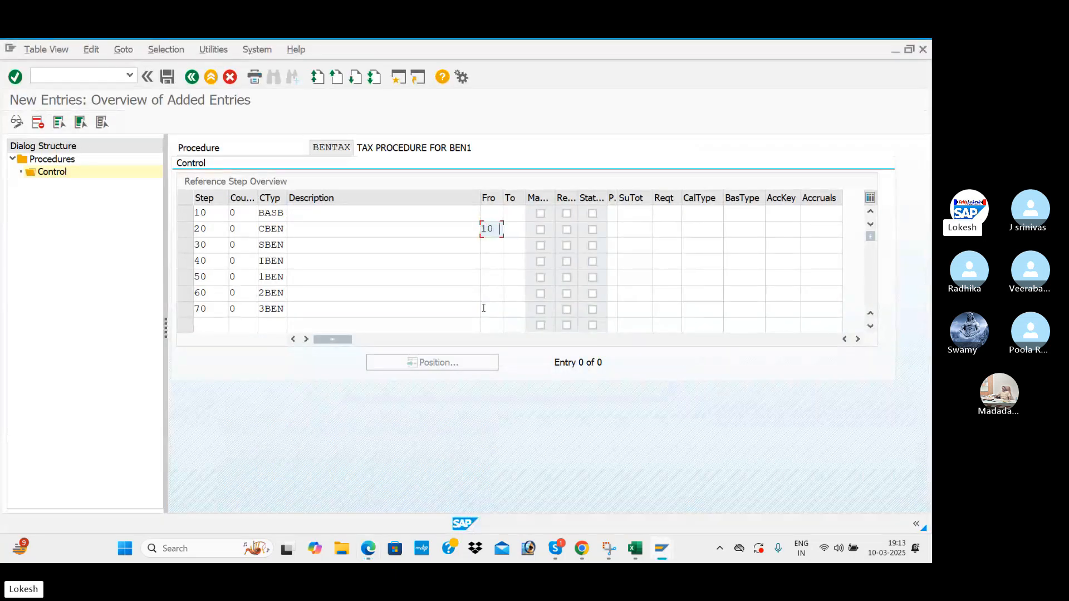
double_click(514, 232)
type("10")
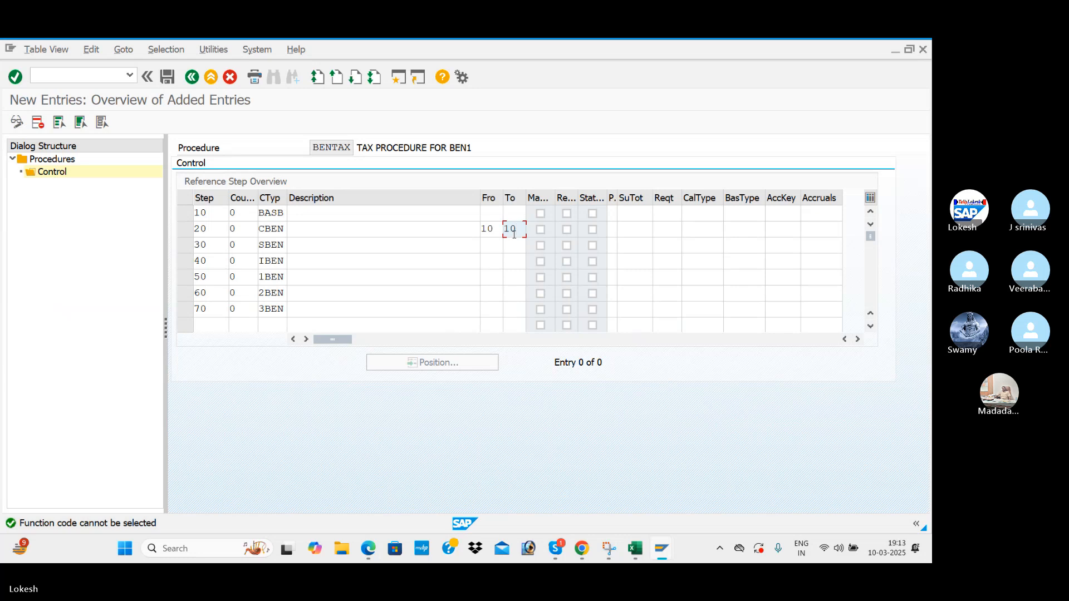
left_click(493, 245)
type("10")
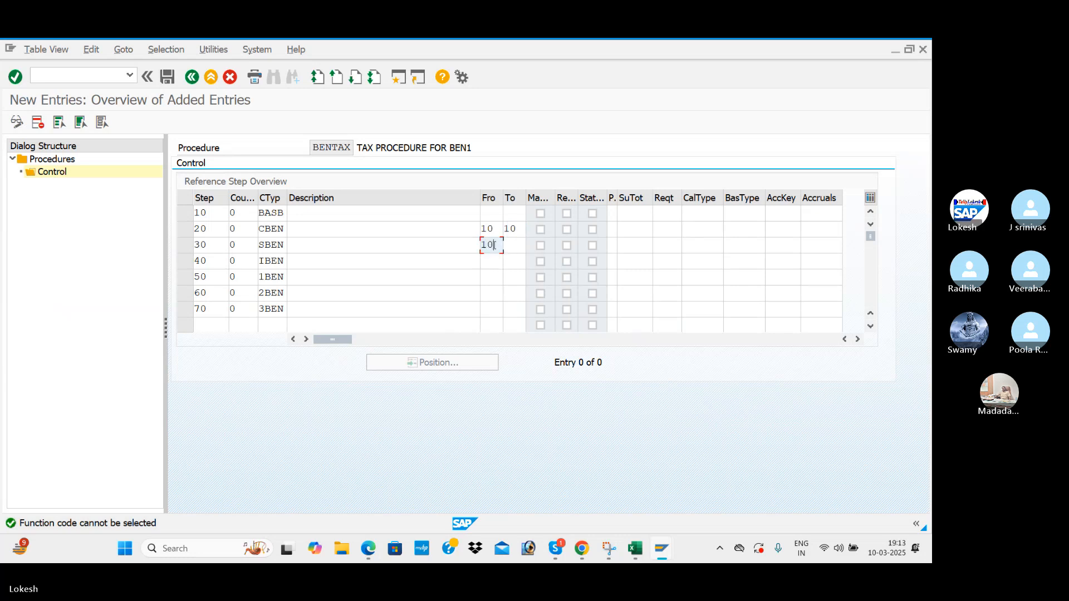
left_click(509, 245)
type("10")
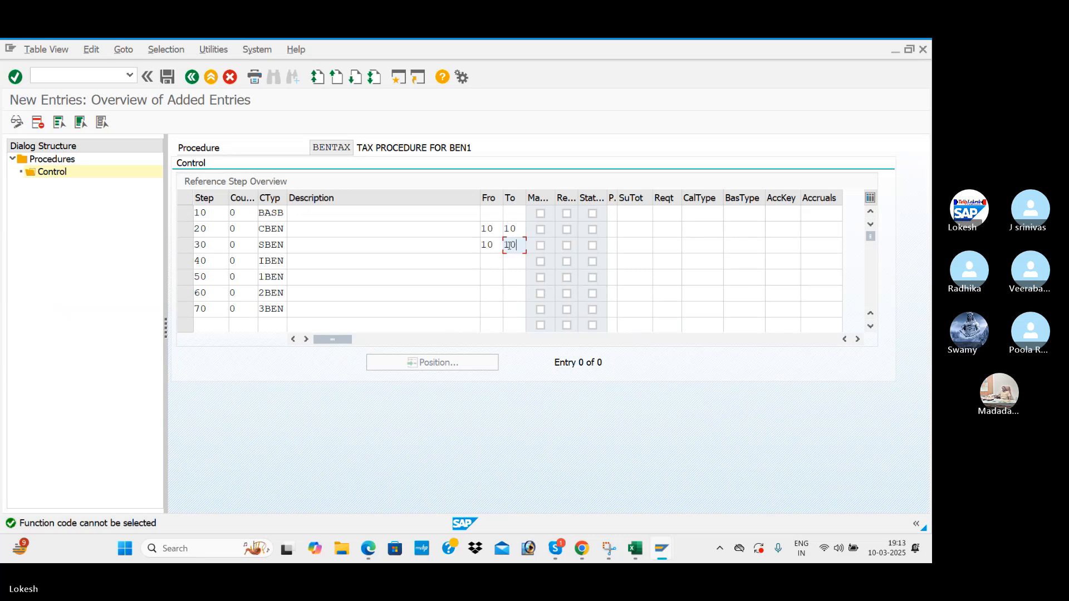
left_click(492, 260)
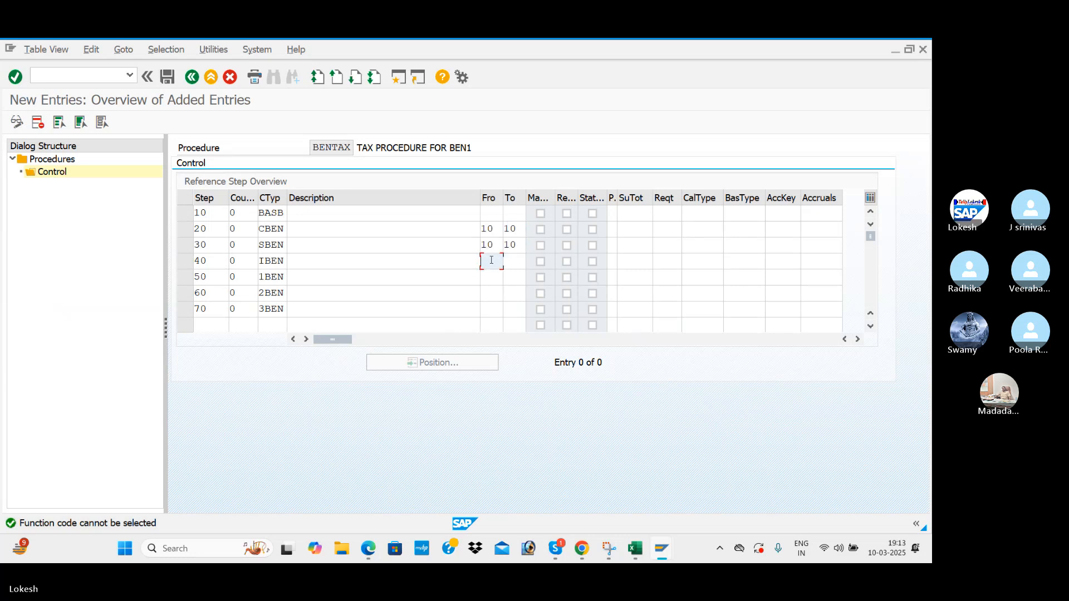
left_click(521, 260)
type("10")
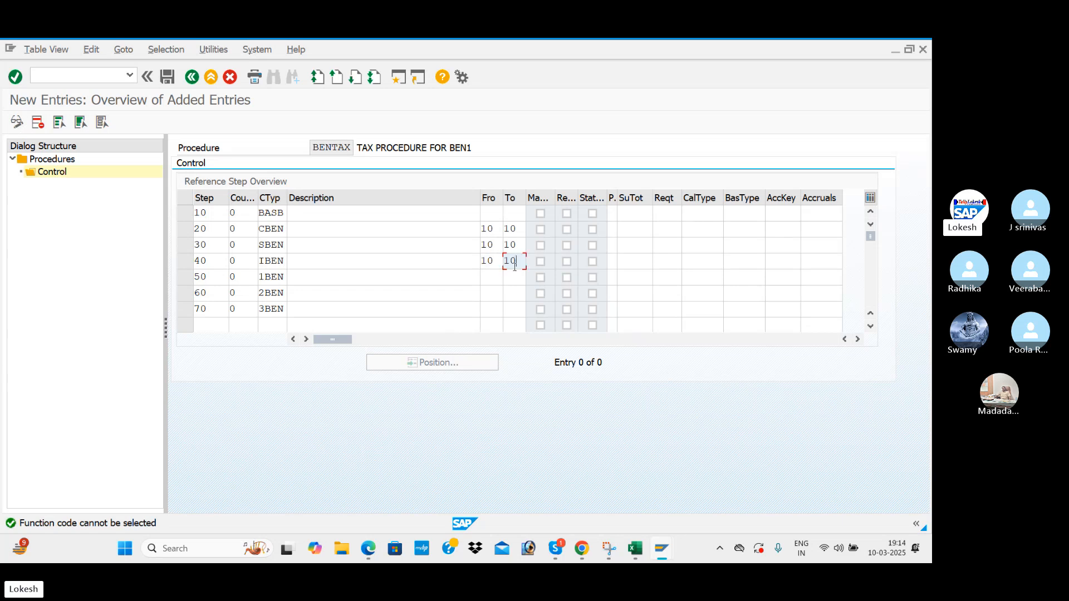
Set From and To to 10 for steps 50, 60 and 70.
left_click(489, 278)
type("10")
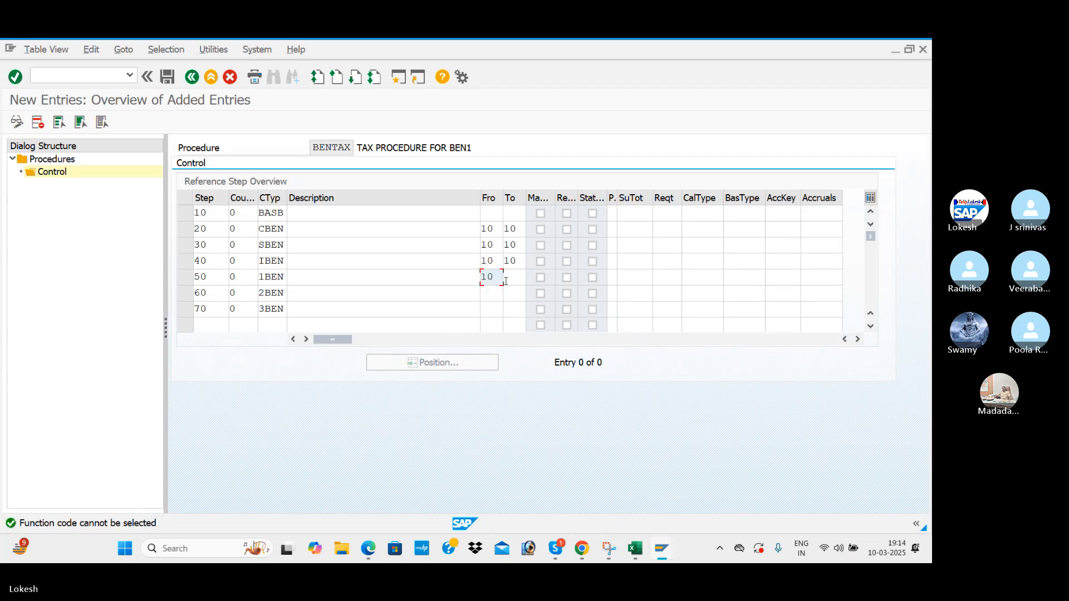
left_click(508, 279)
type("10")
left_click(496, 293)
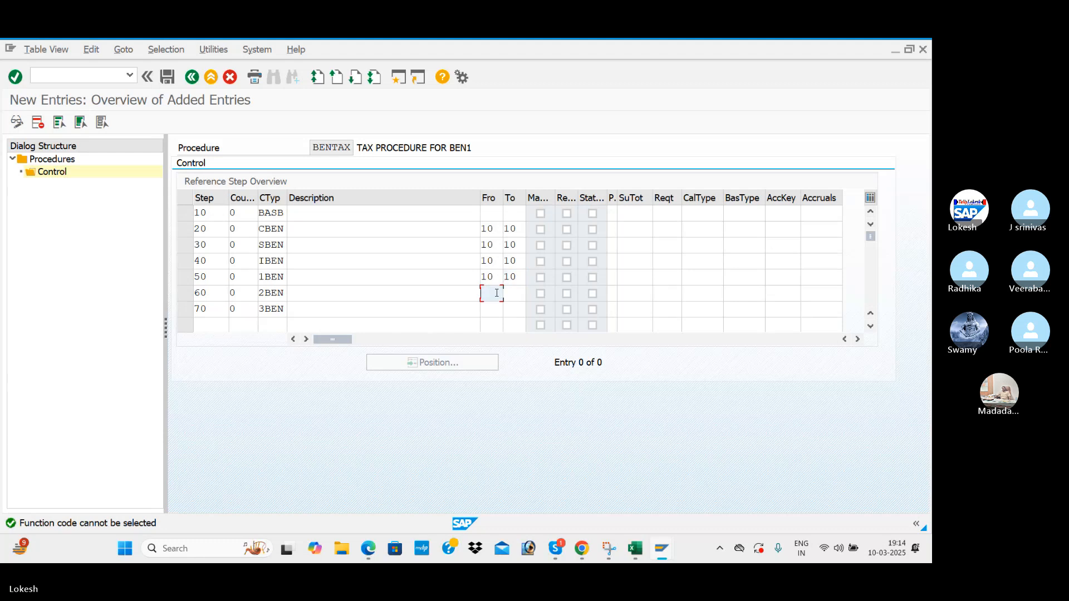
left_click(509, 295)
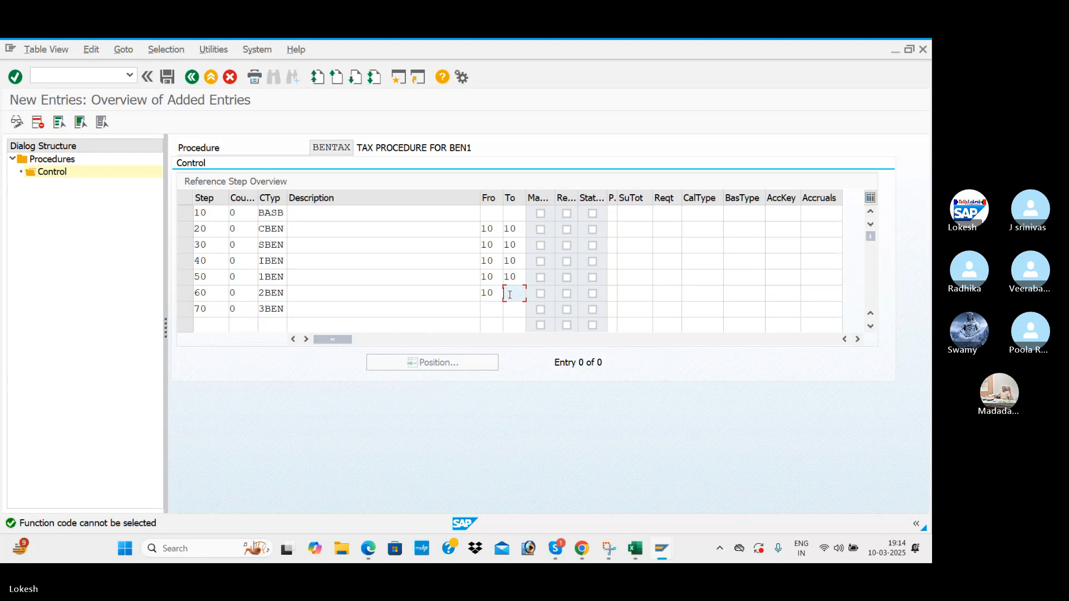
type("10")
left_click(490, 309)
type("10")
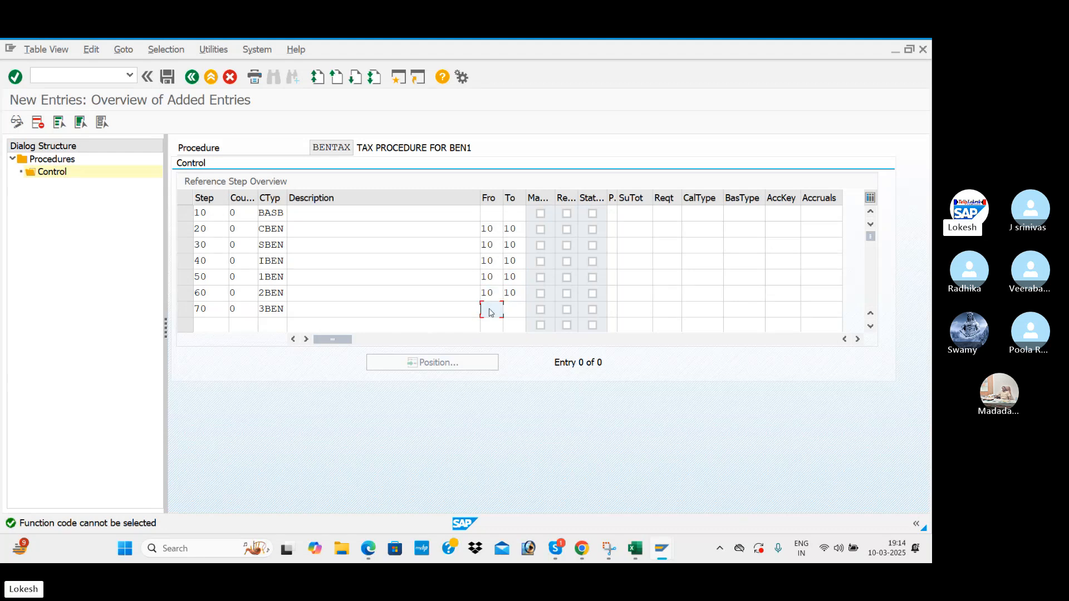
left_click(523, 314)
type("10")
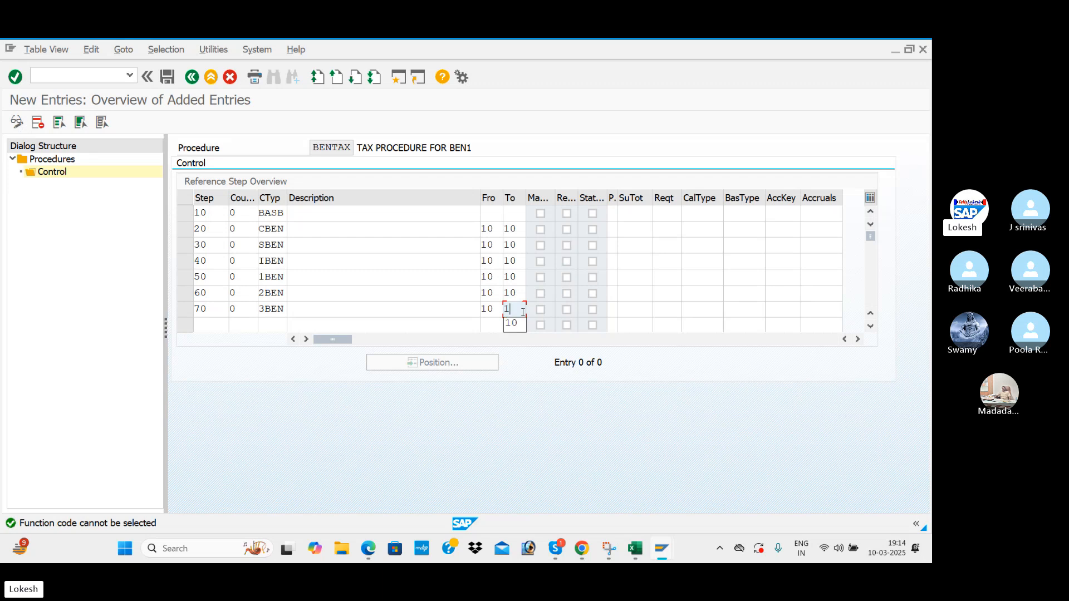
key("Tab")
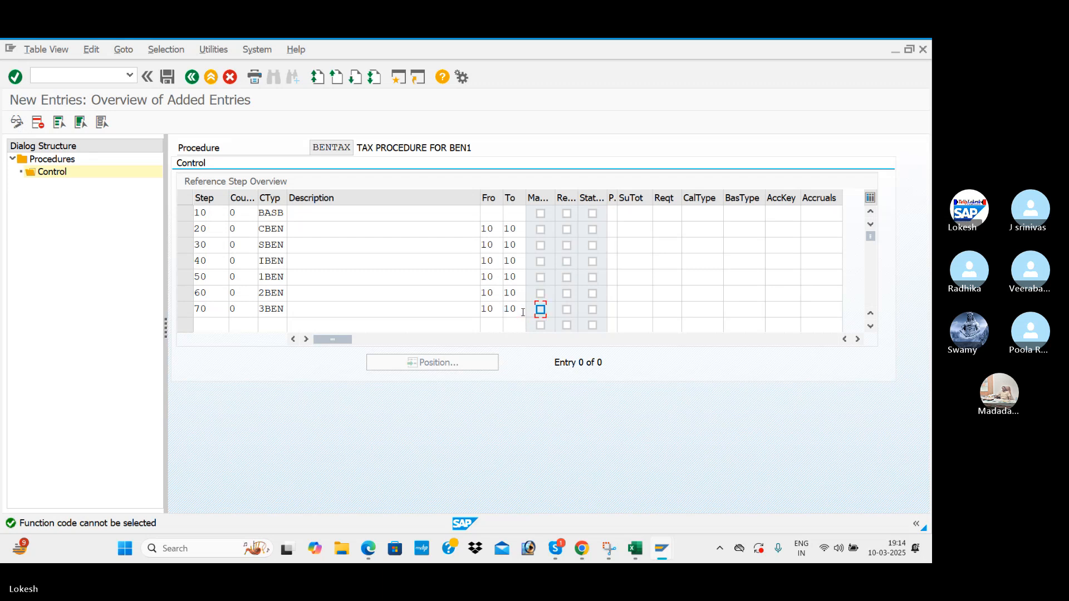
Look up the account keys listed in cell D4 of the GST spreadsheet.
left_click(789, 231)
key("alt+Tab")
key("alt+Tab")
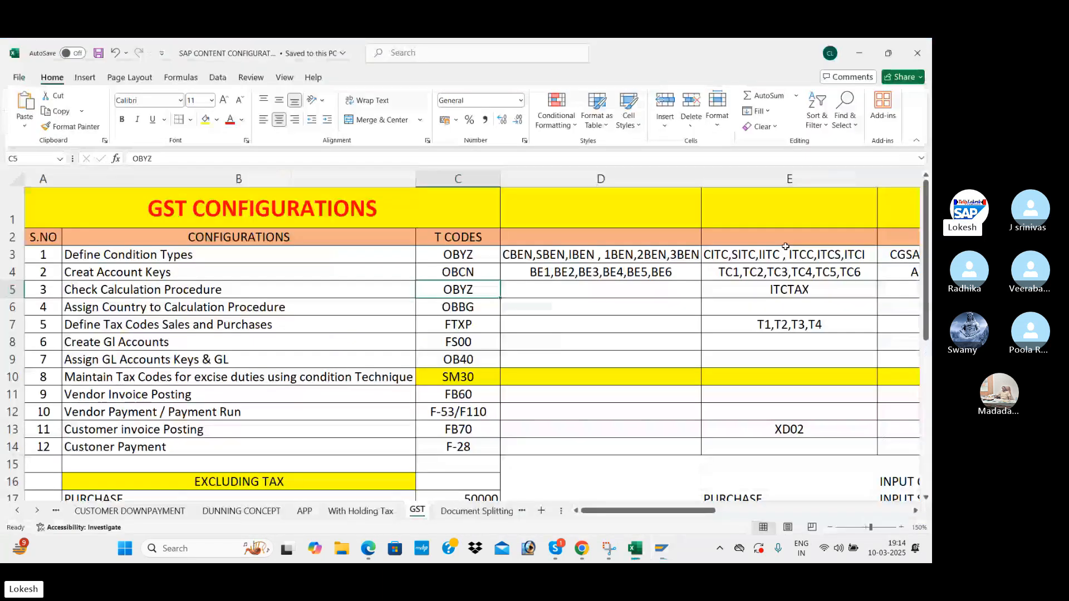
left_click(579, 275)
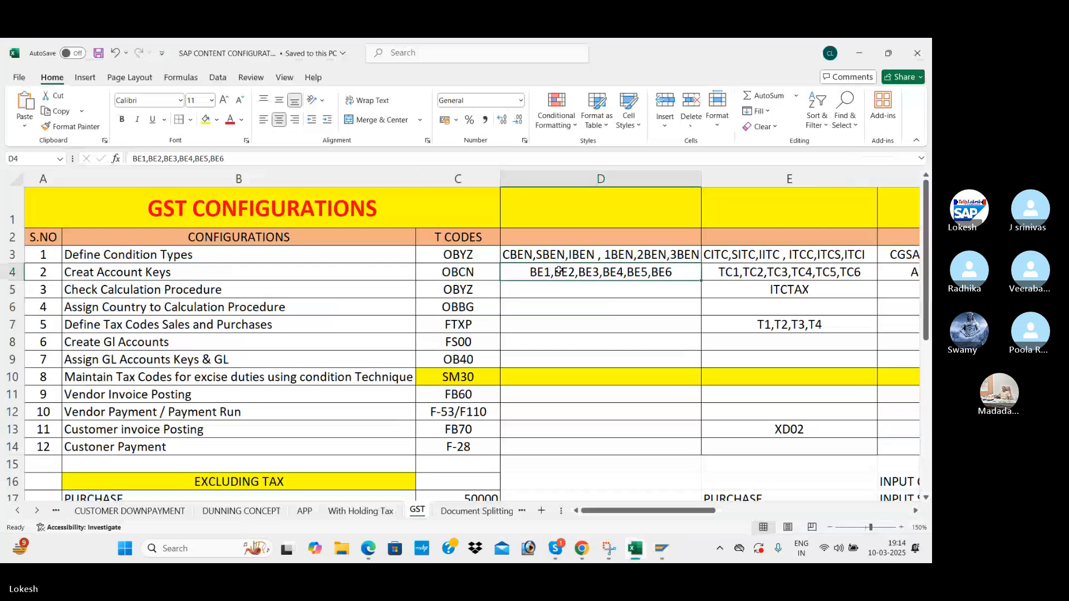
key("alt+Tab")
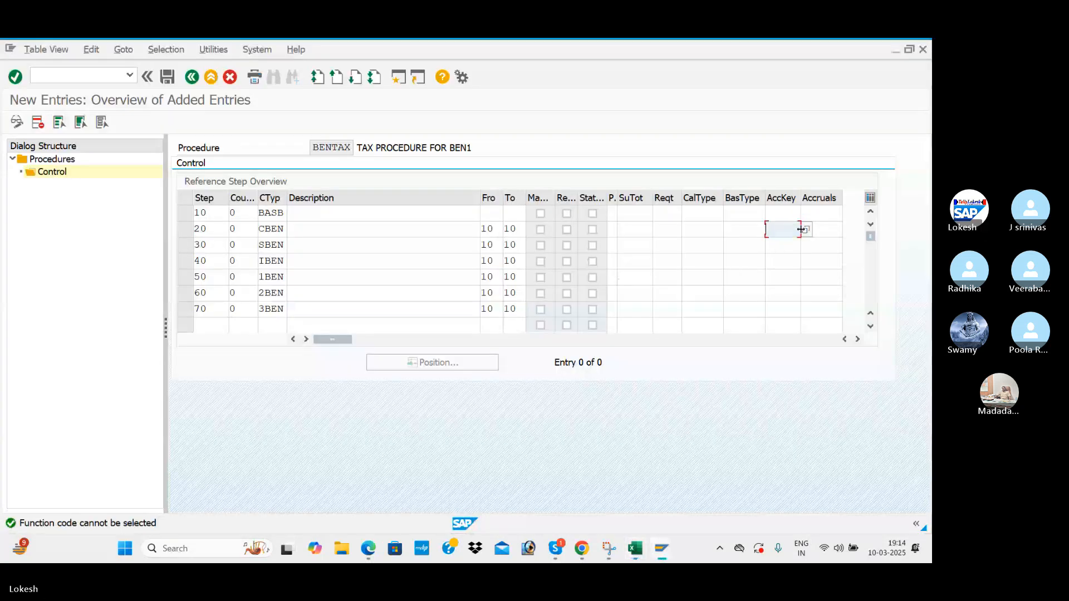
Enter account keys BE1 through BE6 for steps 20–70 and validate so descriptions fill in.
type("BE1")
key("Down")
type("BE2")
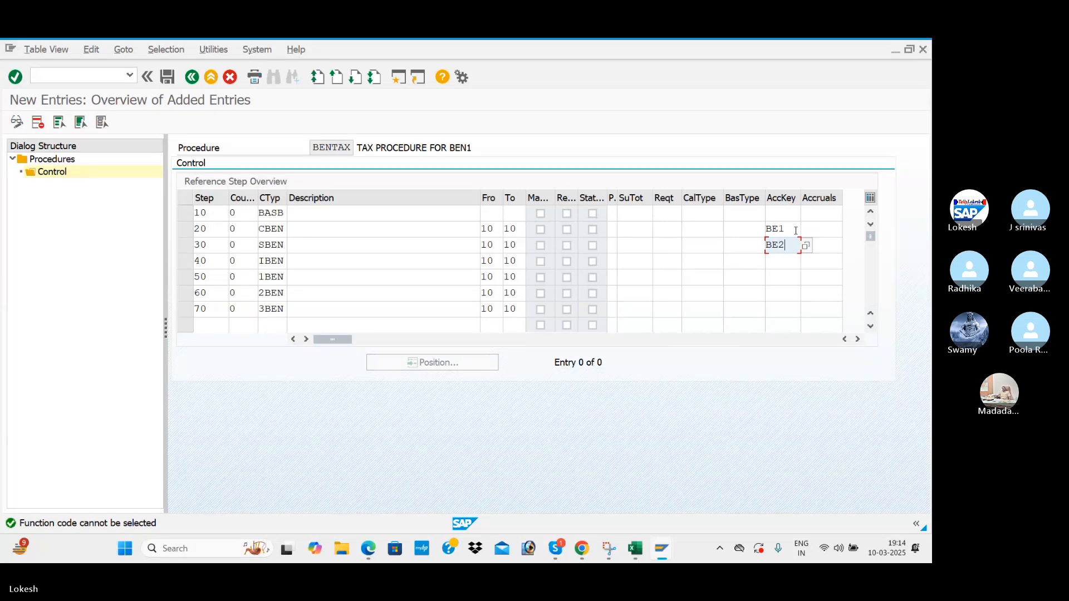
key("Down")
type("BE3")
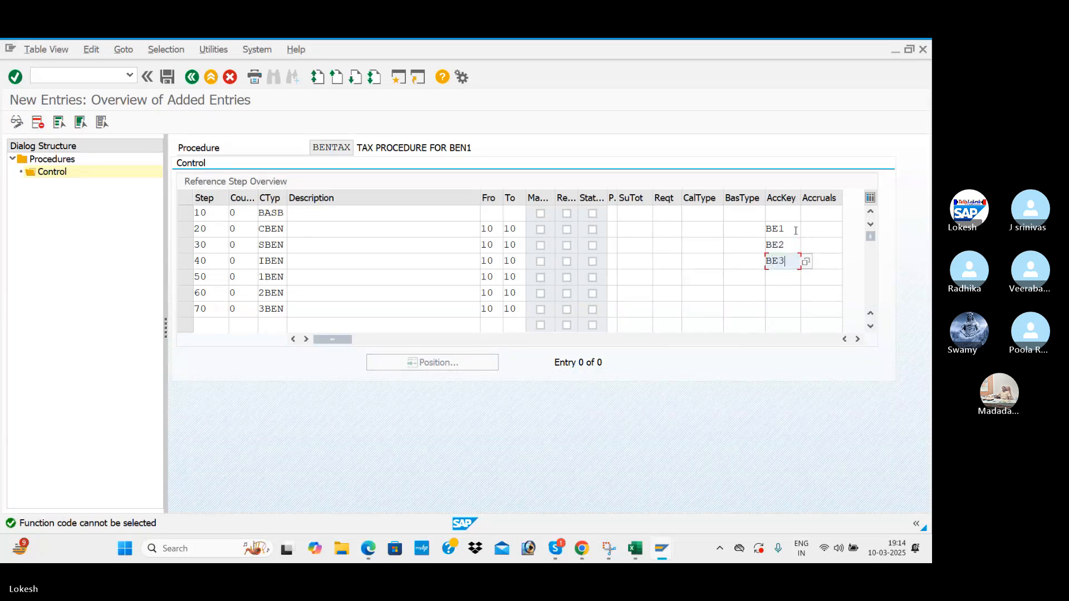
key("Down")
type("BE4")
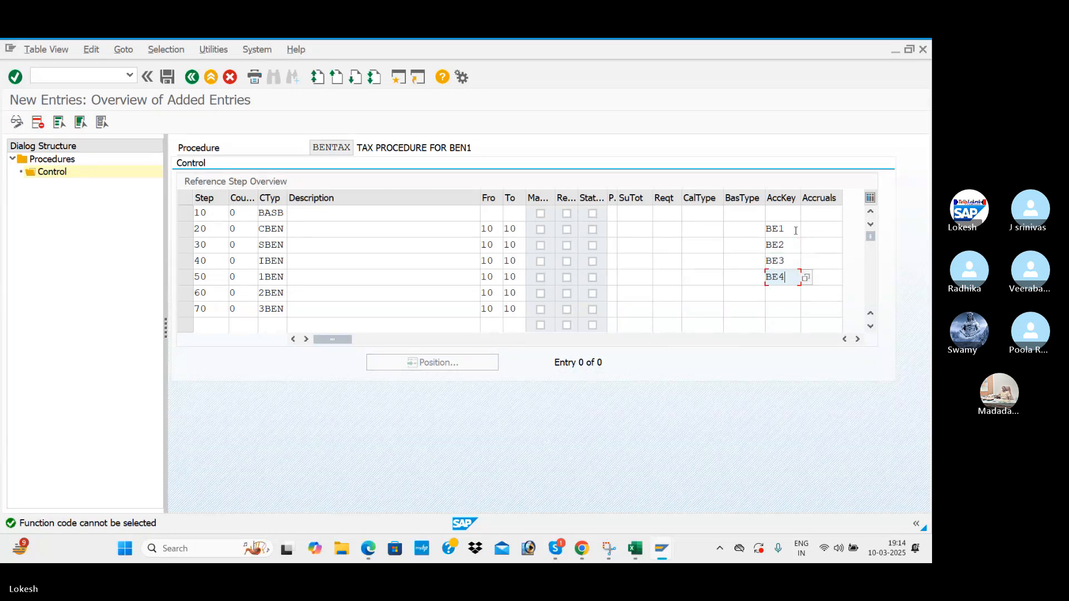
key("Down")
type("BE5")
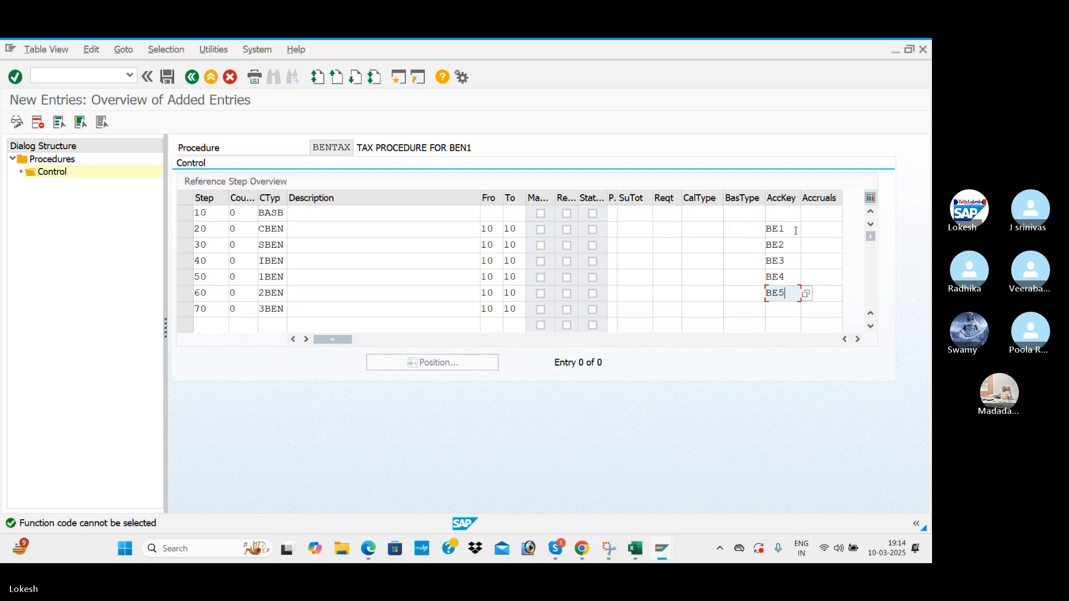
key("Down")
type("BE")
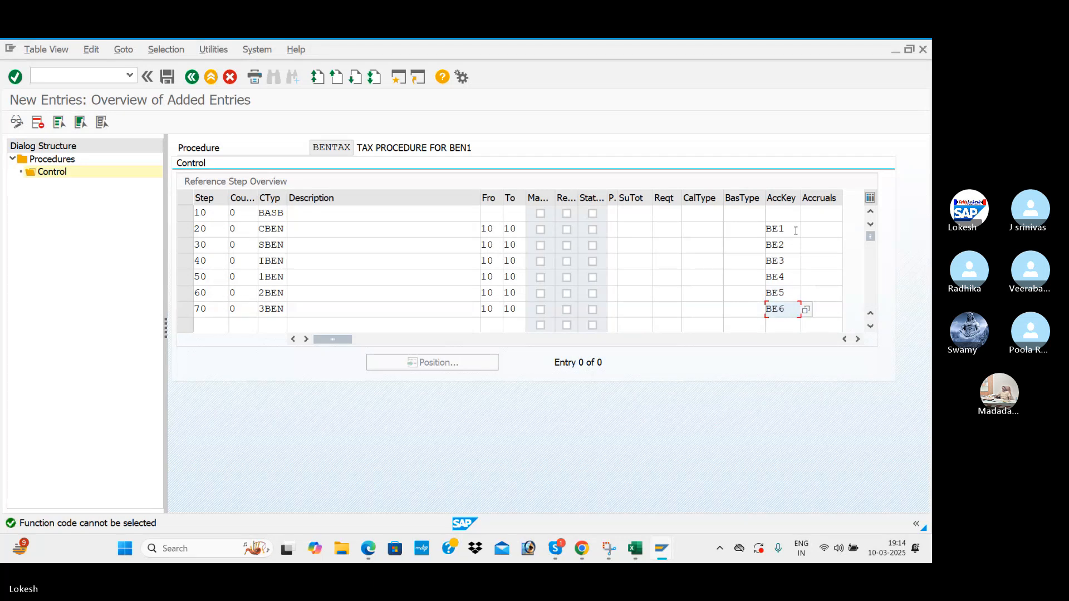
key("Tab")
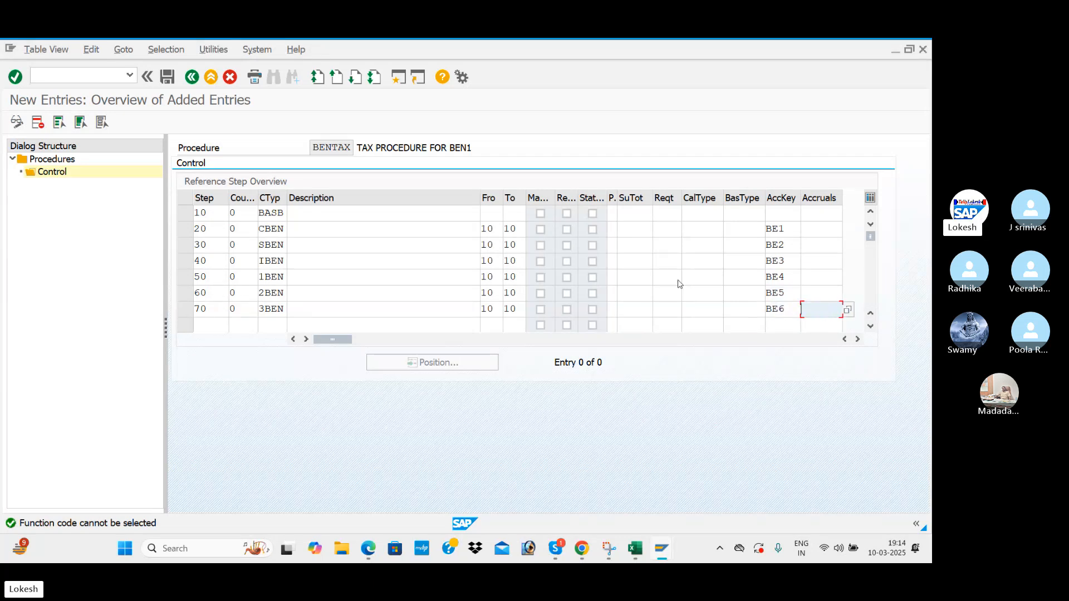
key("Return")
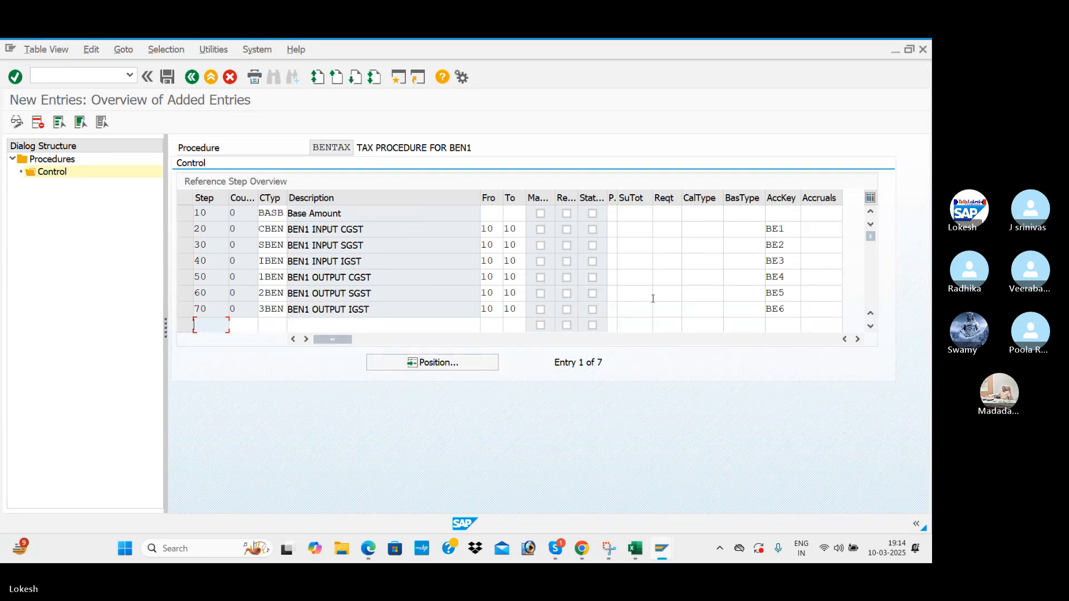
Save the BENTAX control steps after checking the reference documents.
key("alt+Tab")
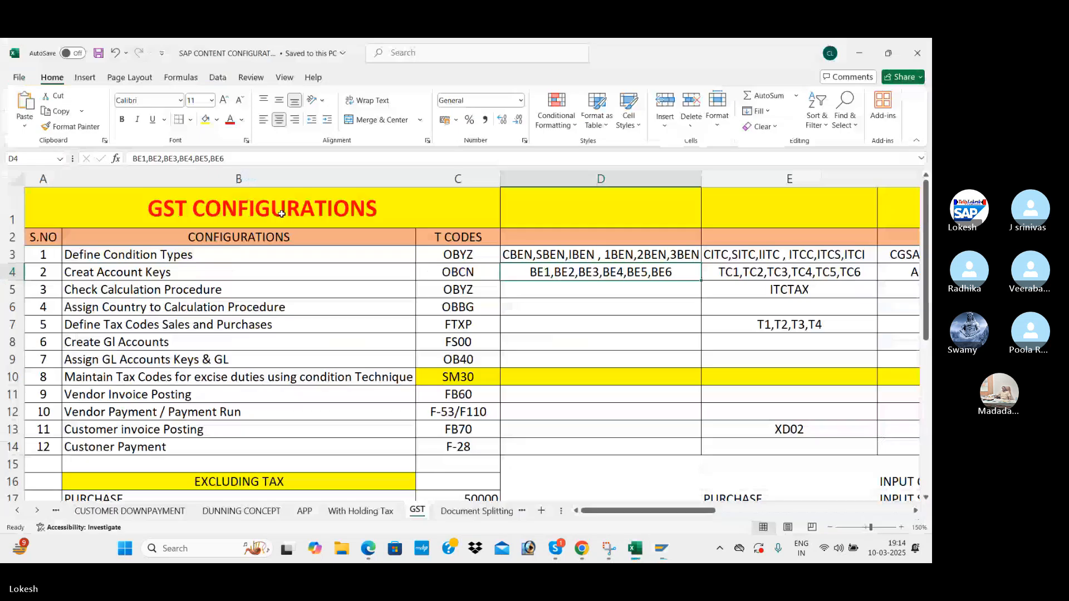
key("alt+Tab")
key("Tab")
key("alt+Tab")
key("Tab")
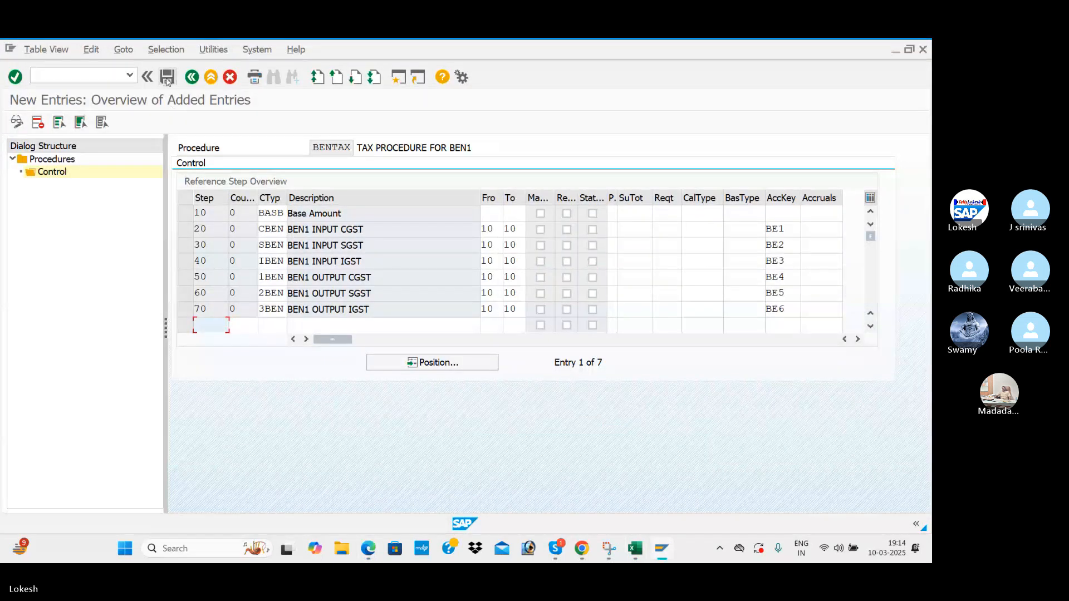
left_click(167, 79)
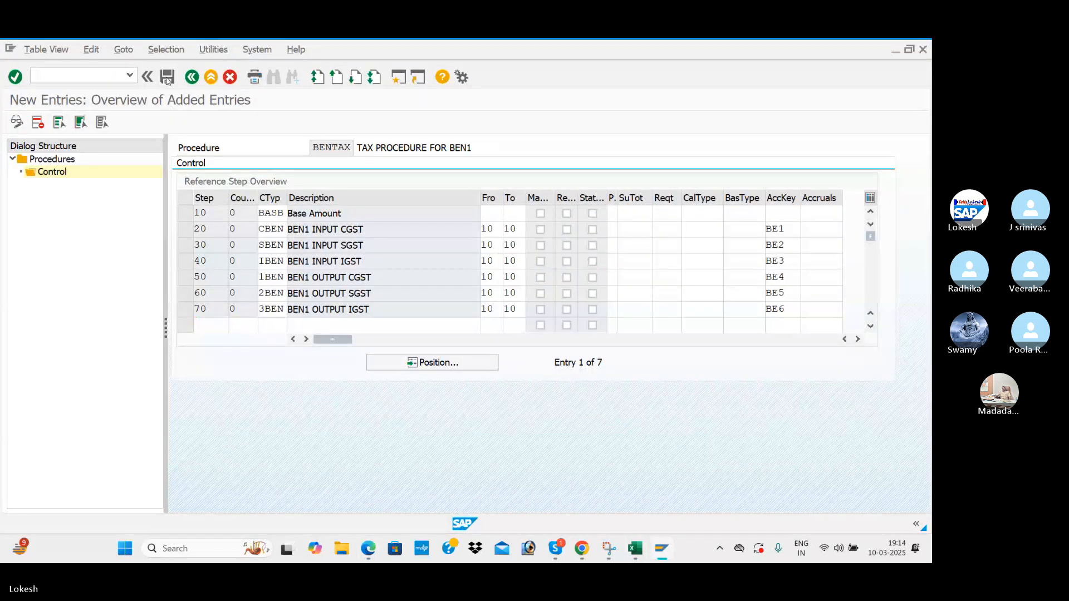
Look up the next transaction code OBBG in the spreadsheet and GST PDF.
key("alt+Tab")
key("Tab")
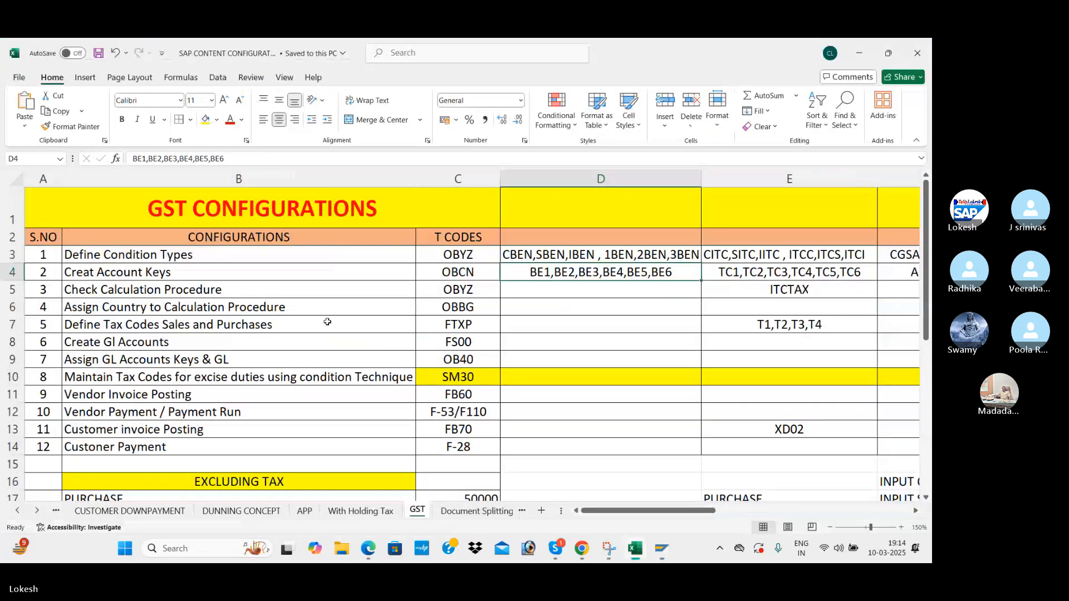
left_click(446, 309)
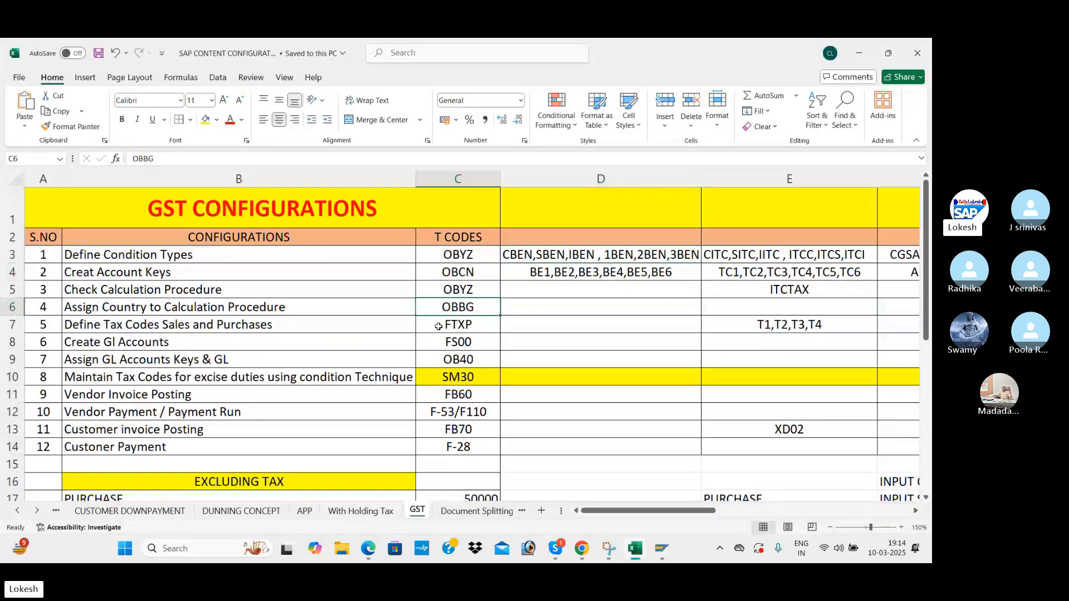
key("alt+Tab")
key("Tab")
scroll(396, 280, "down", 5)
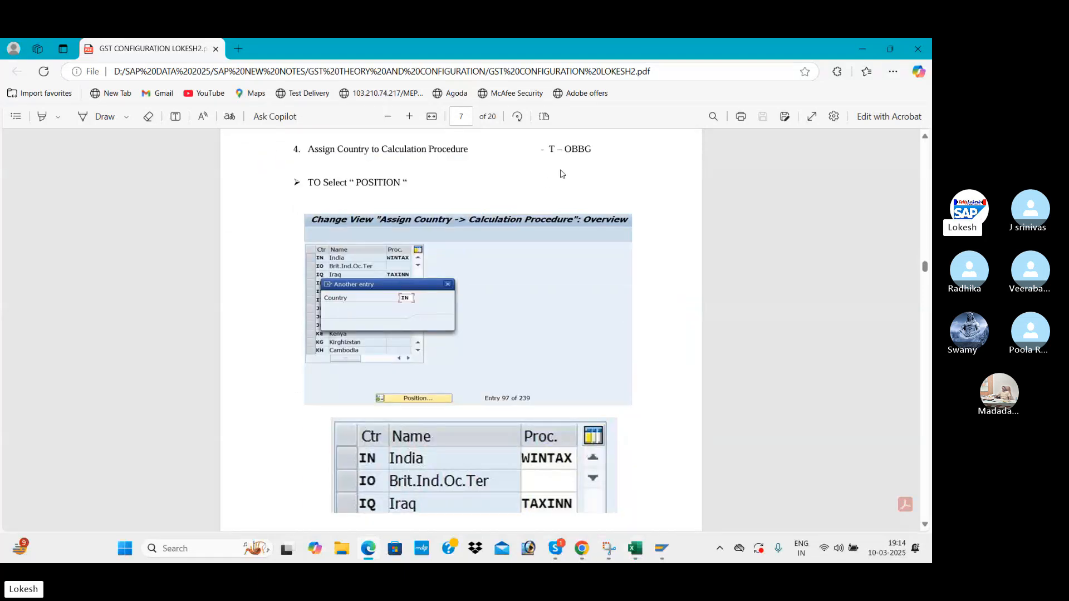
key("alt+Tab")
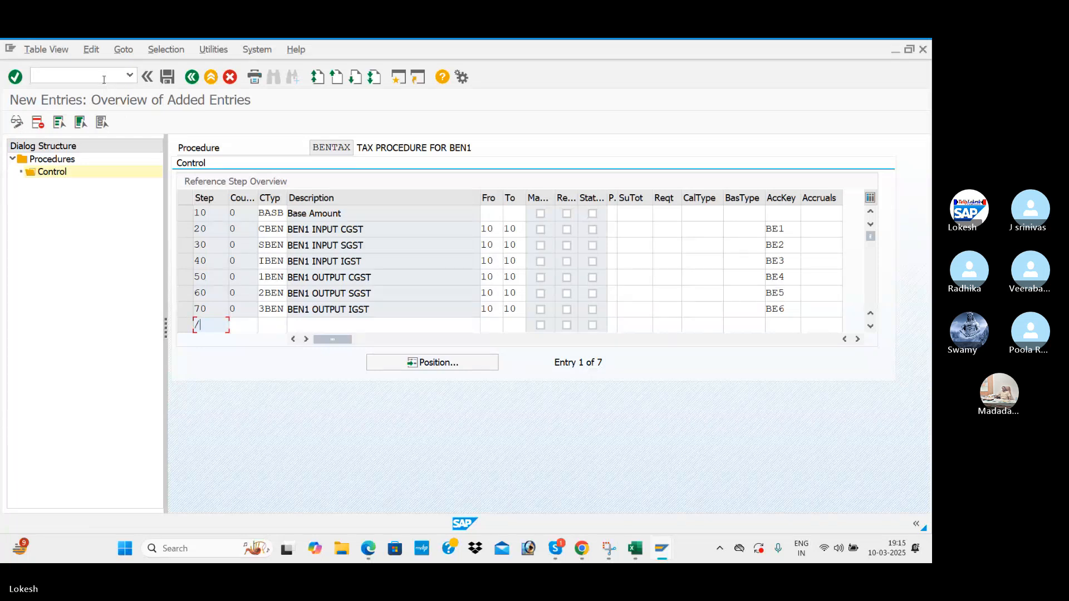
Run /NOBBG and position the country list at India (IN).
left_click(103, 80)
type("/NOBBG")
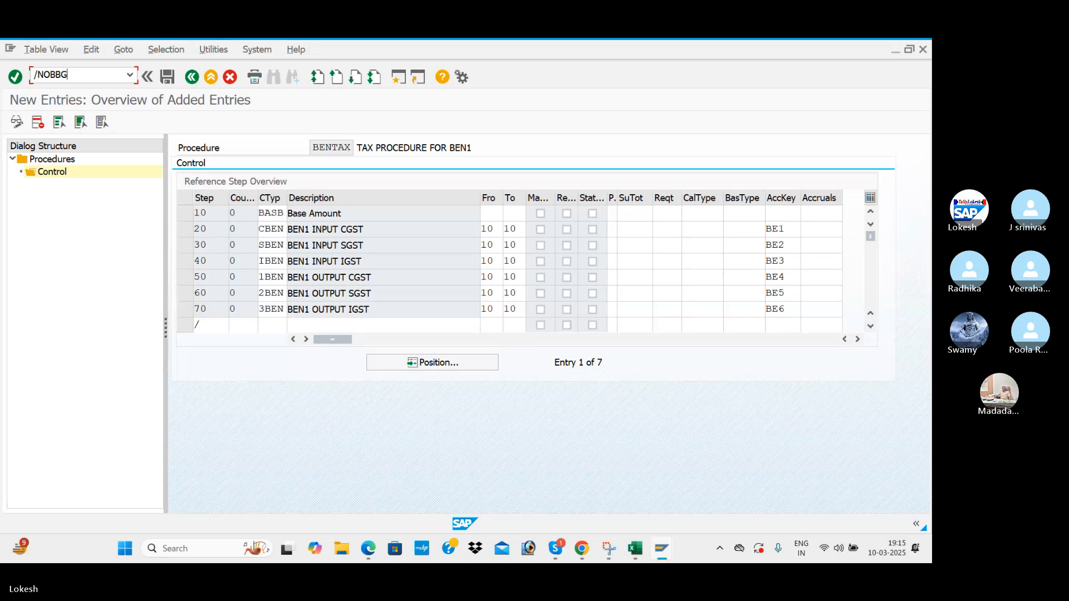
key("Return")
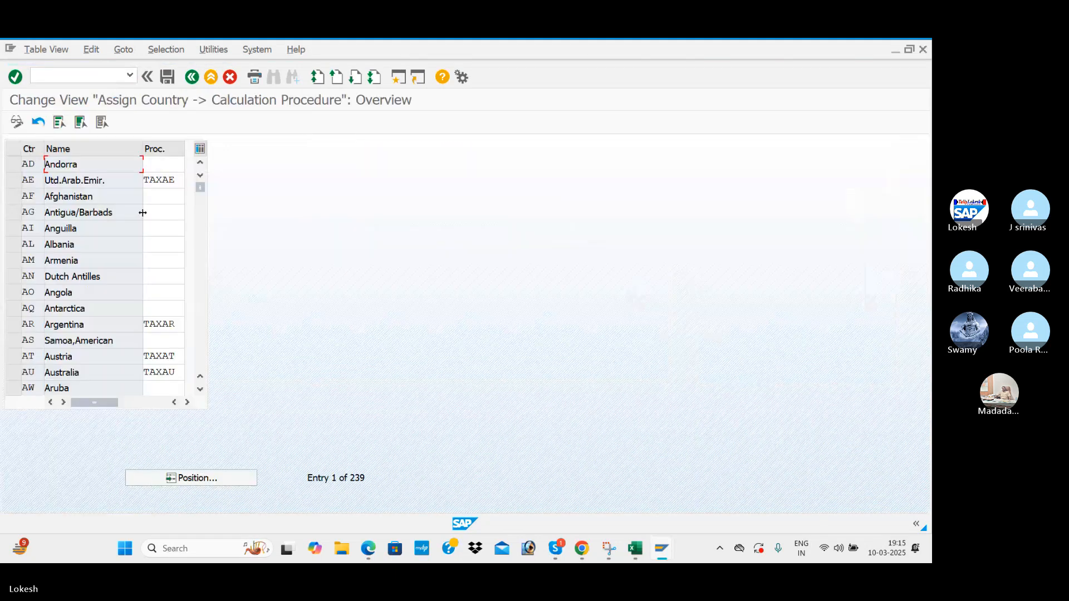
left_click(212, 478)
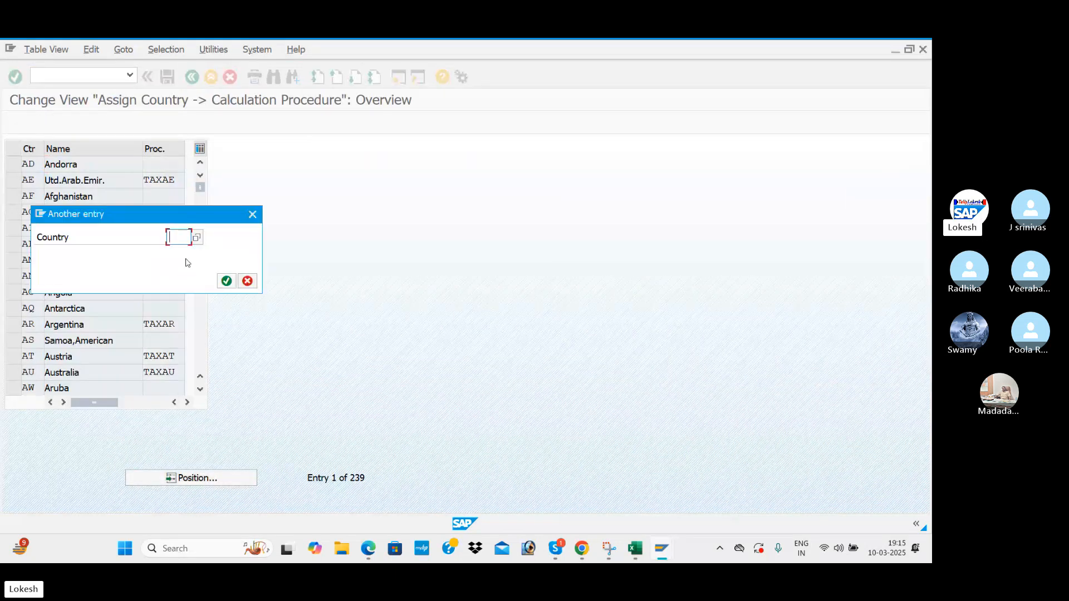
type("IN")
key("Return")
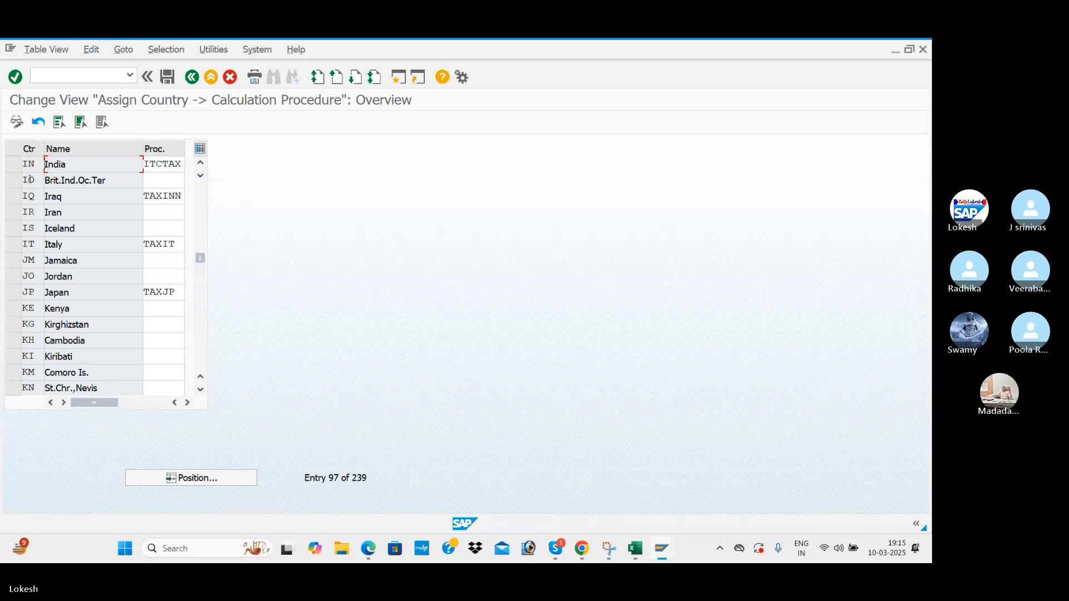
Replace India's ITCTAX procedure with BENTAX and save under the customizing request.
left_click(181, 165)
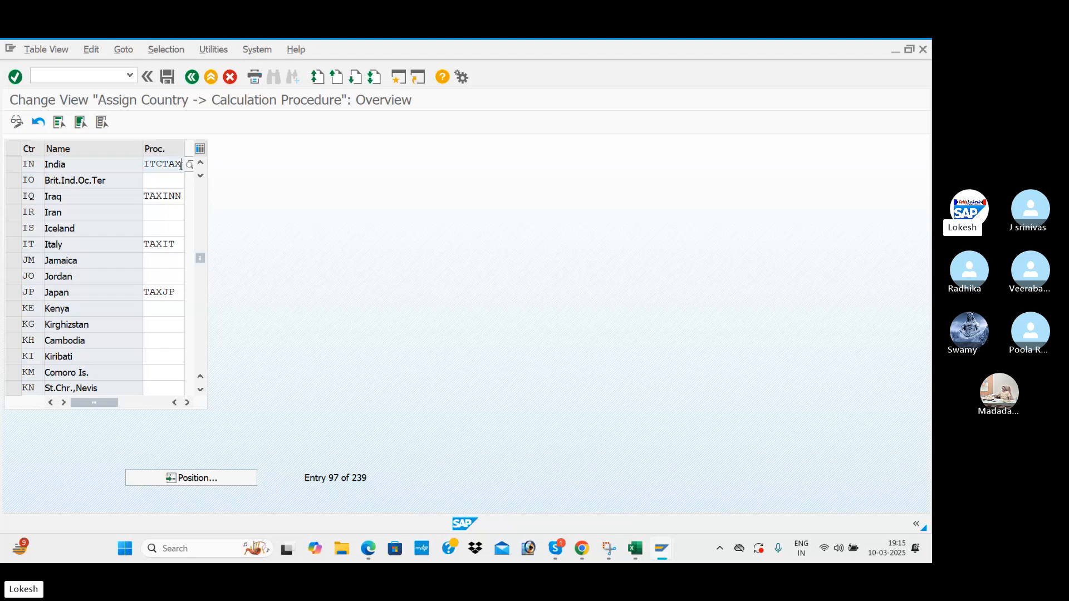
key("BackSpace")
key("BackSpace")
key("BackSpace")
key("BackSpace")
key("BackSpace")
key("BackSpace")
type("BENTAX")
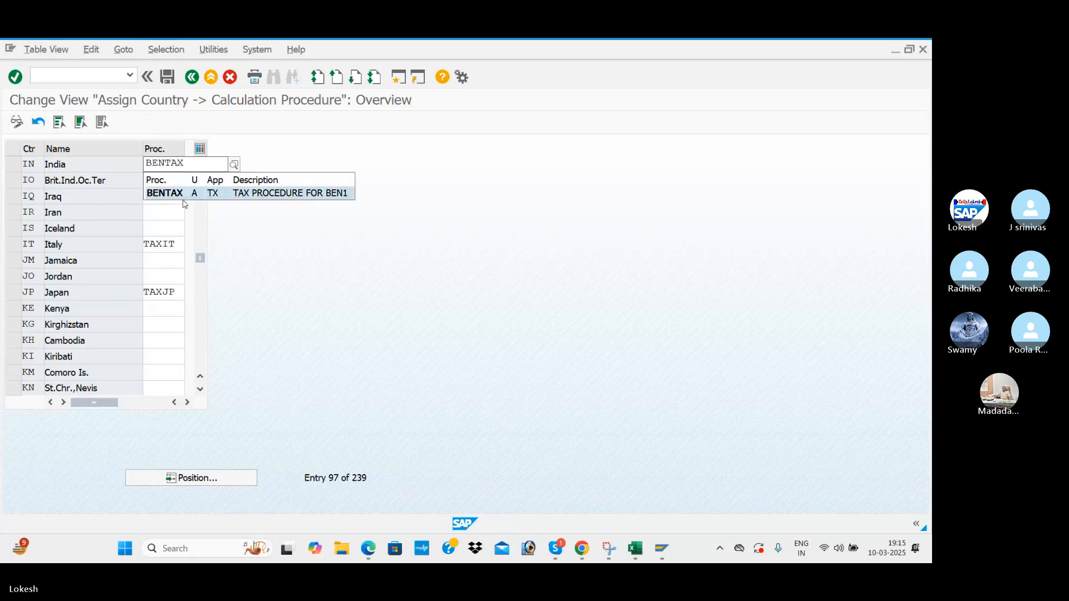
left_click(182, 198)
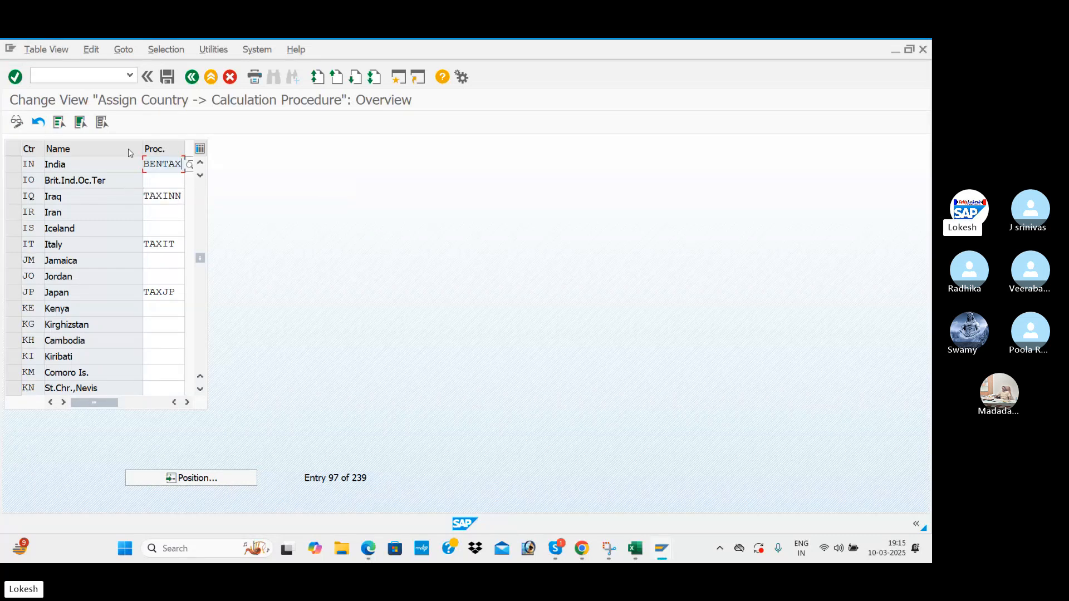
left_click(165, 79)
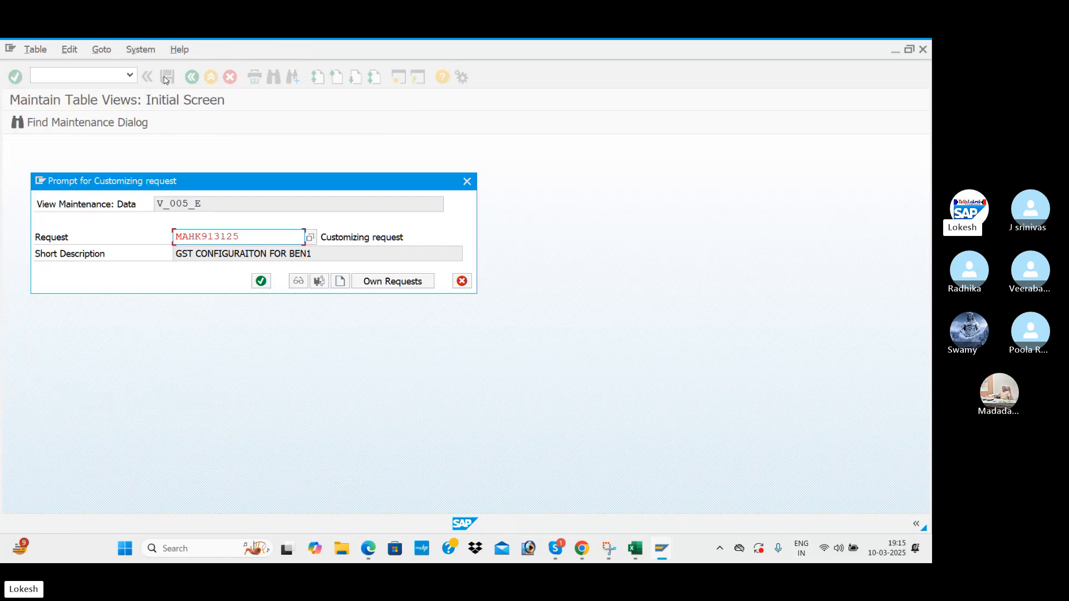
left_click(258, 280)
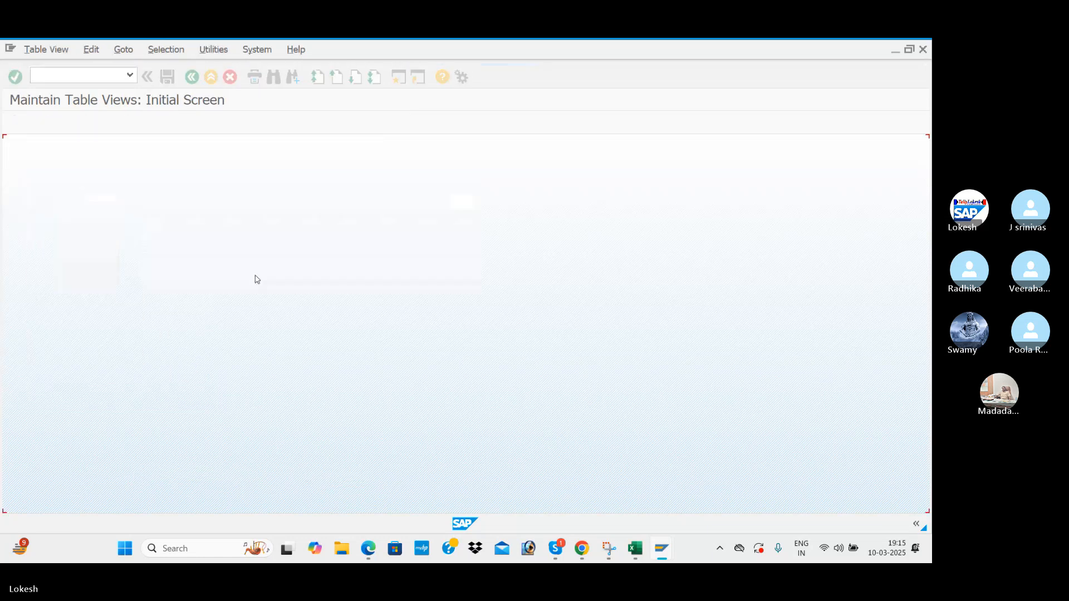
key("alt+Tab")
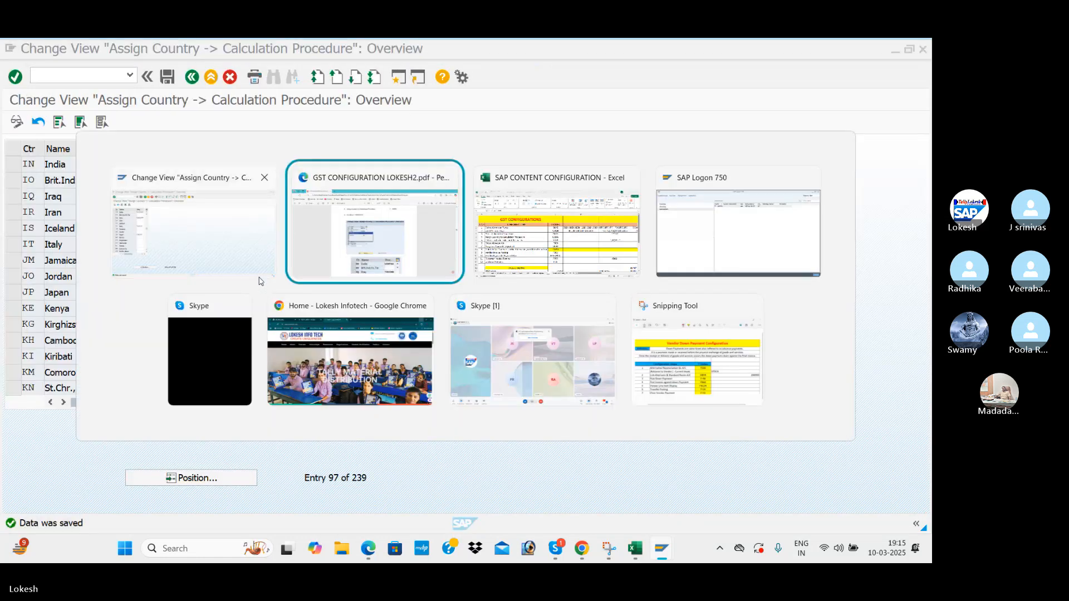
scroll(327, 293, "down", 3)
scroll(327, 294, "up", 1)
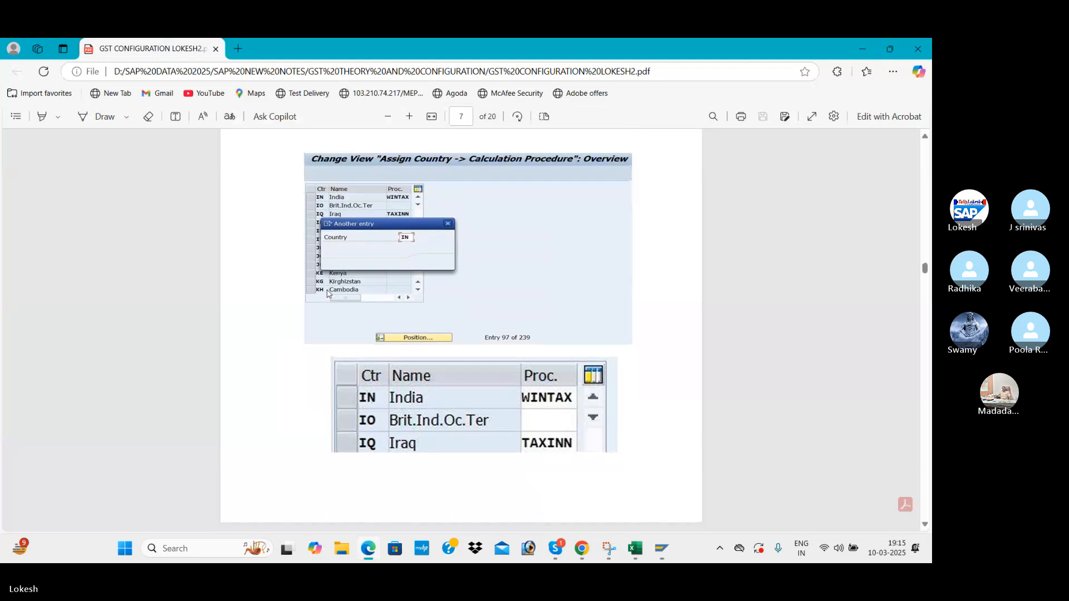
scroll(328, 306, "up", 2)
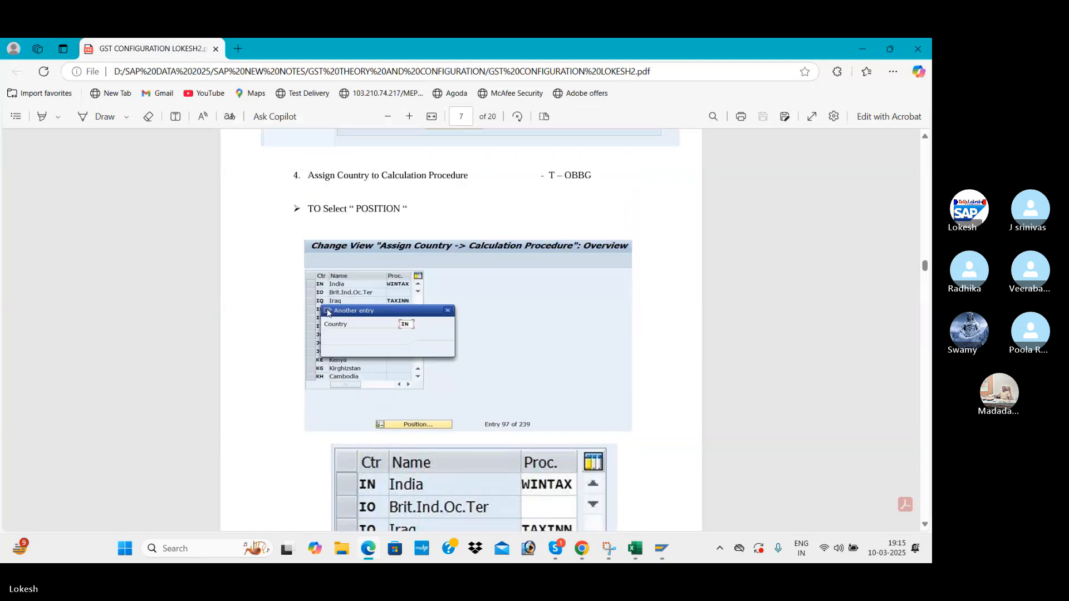
scroll(328, 312, "down", 7)
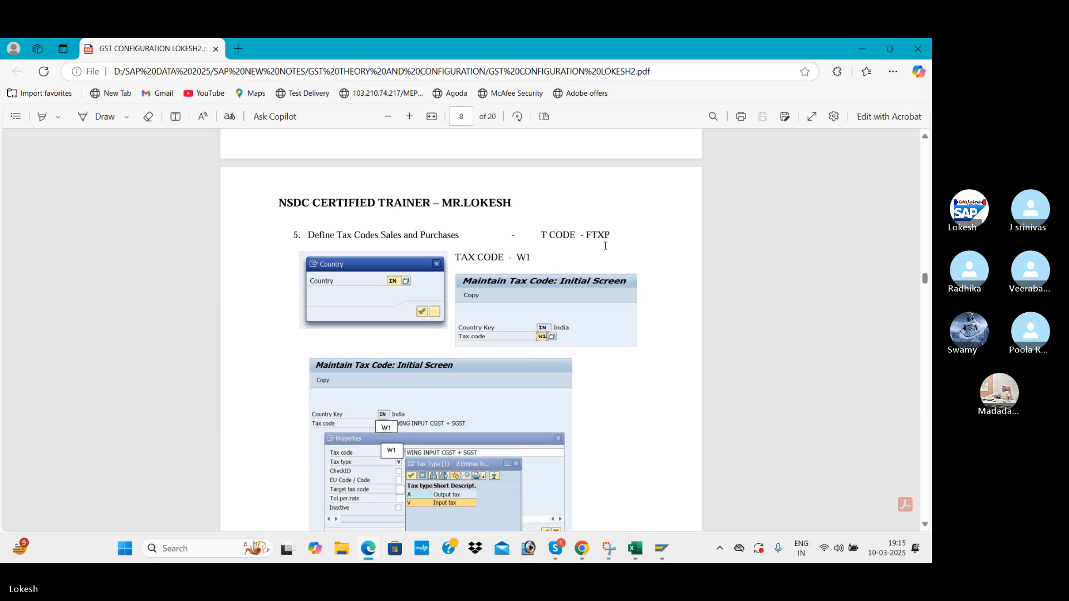
scroll(587, 269, "down", 1)
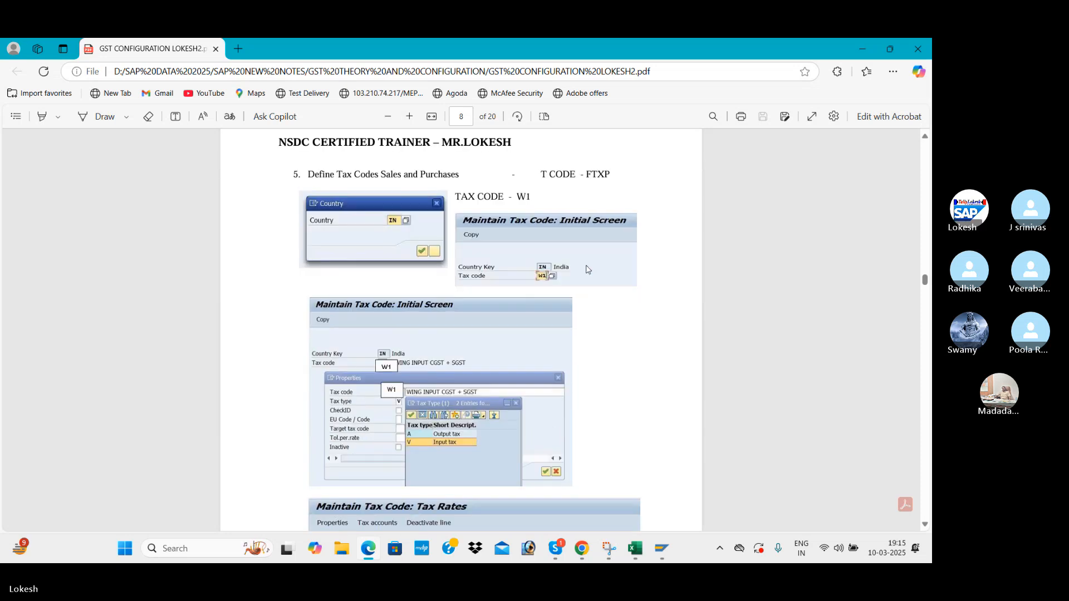
key("alt+Tab")
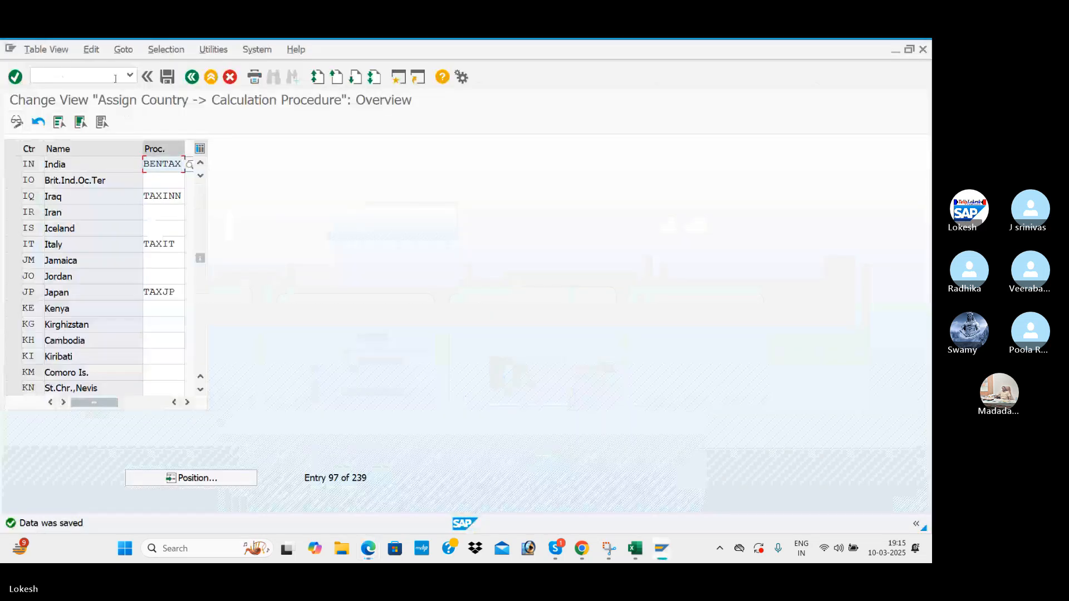
Open tax code maintenance (FTXP) for country IN, checking the PDF notes.
type("/NF")
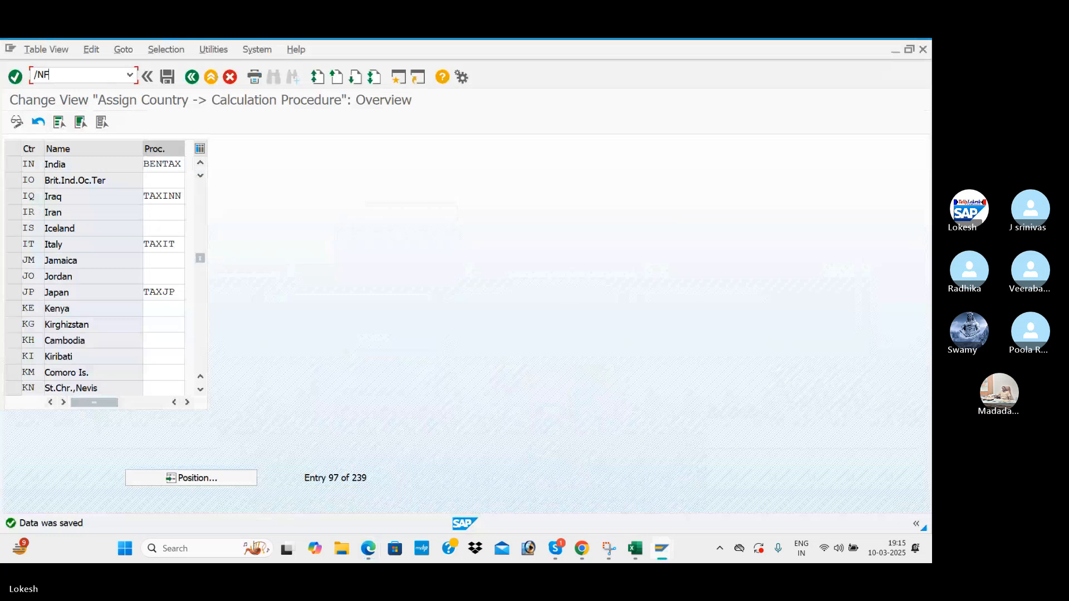
type("TXP")
key("Return")
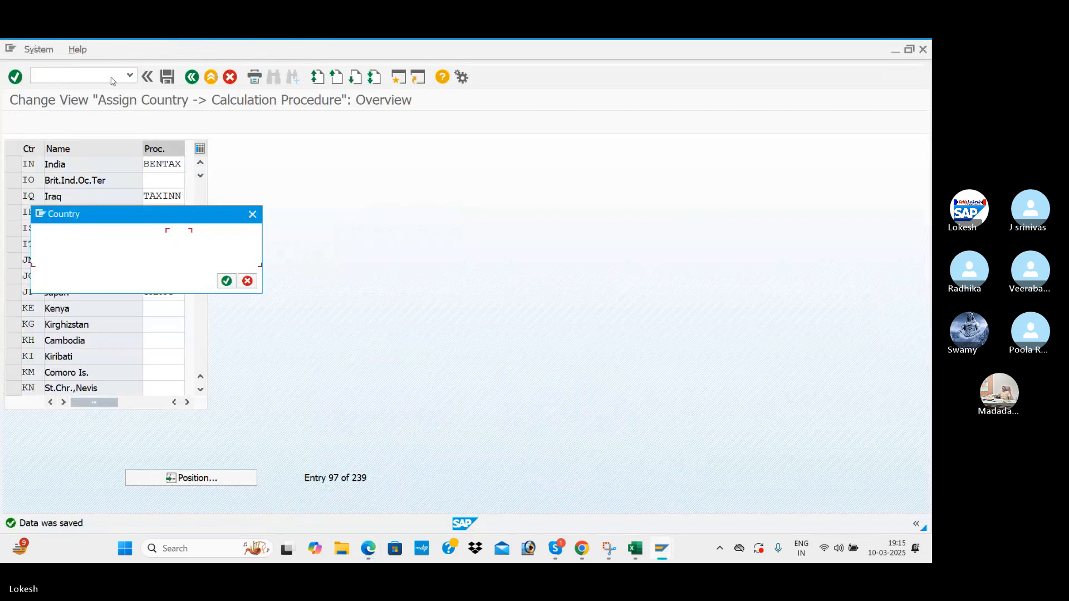
type("IN")
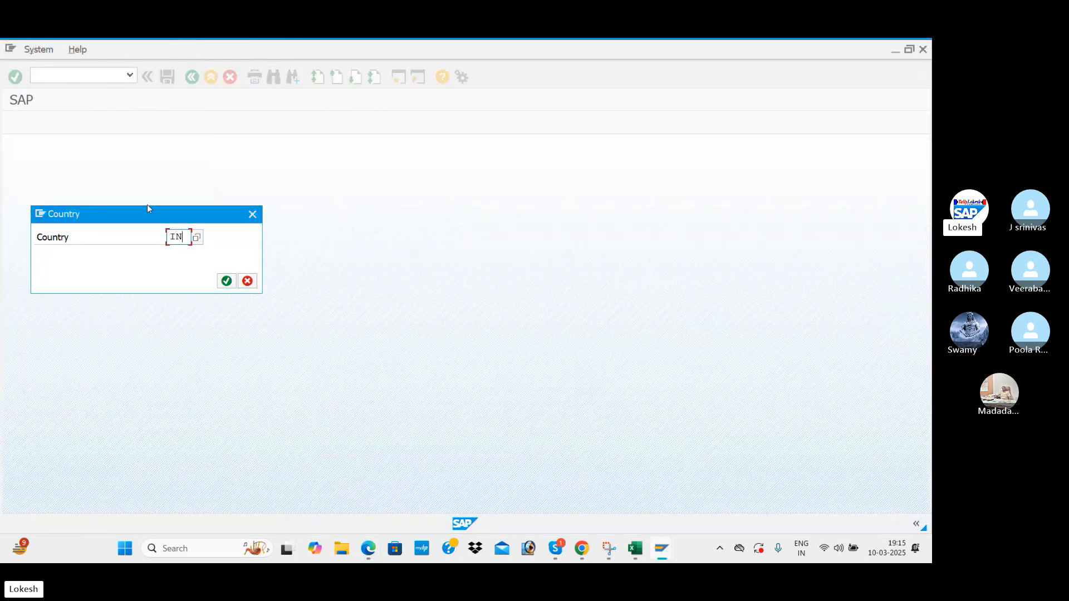
key("Return")
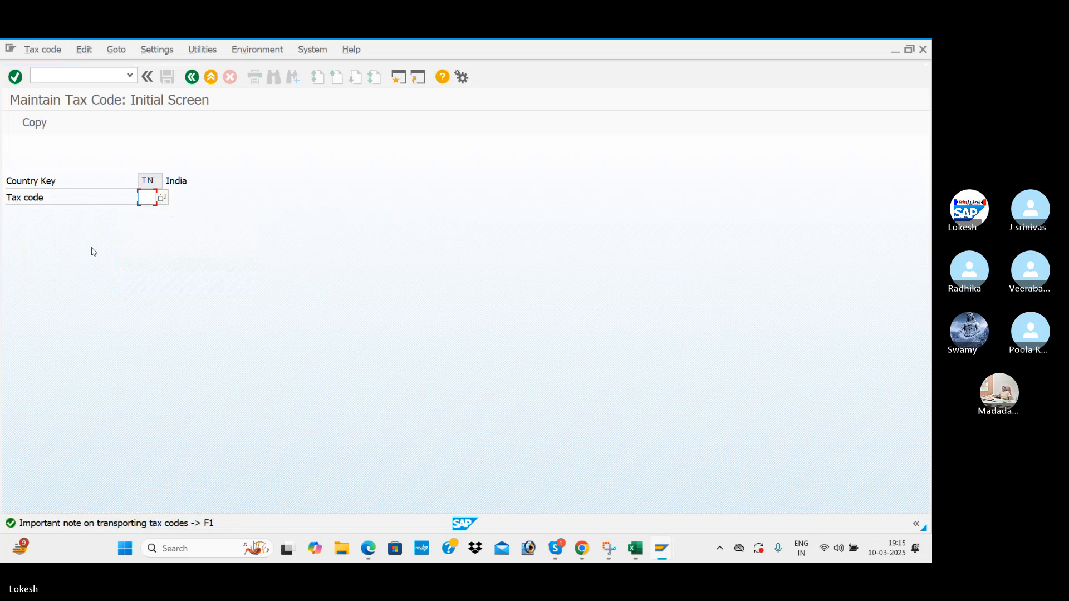
key("alt+Tab")
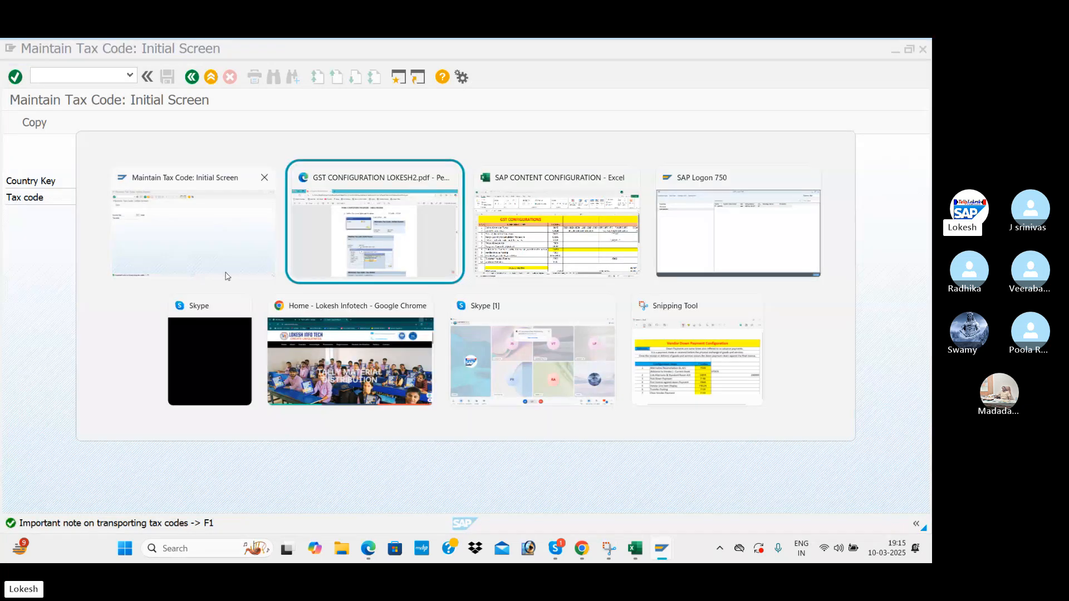
scroll(327, 290, "down", 1)
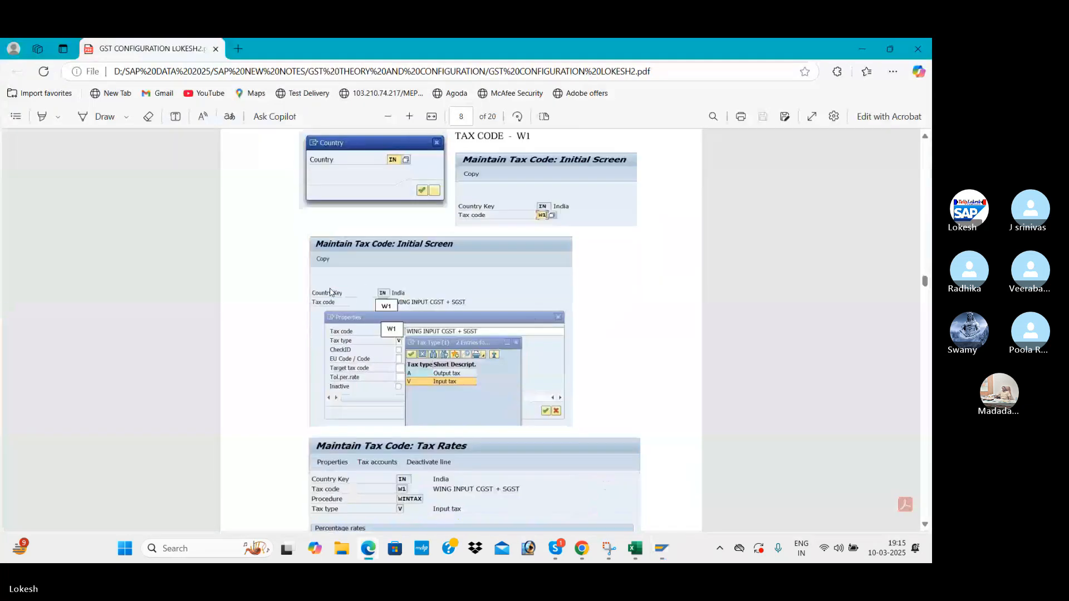
key("alt+Tab")
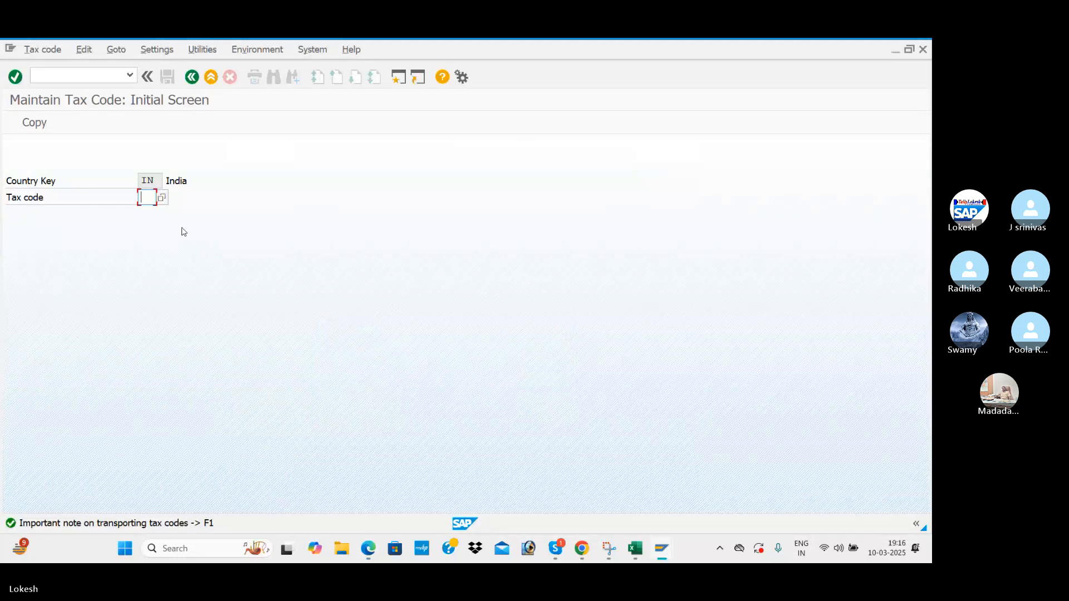
Start new tax code N1 and give it the description BEN INPUT CGST + SGST.
type("N1")
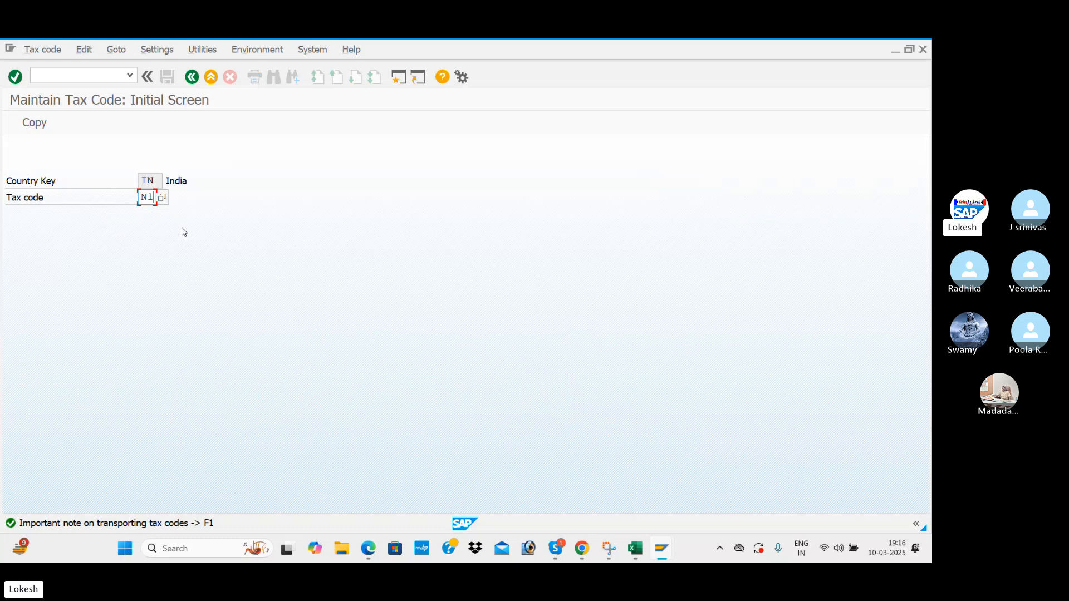
key("Return")
key("alt+Tab")
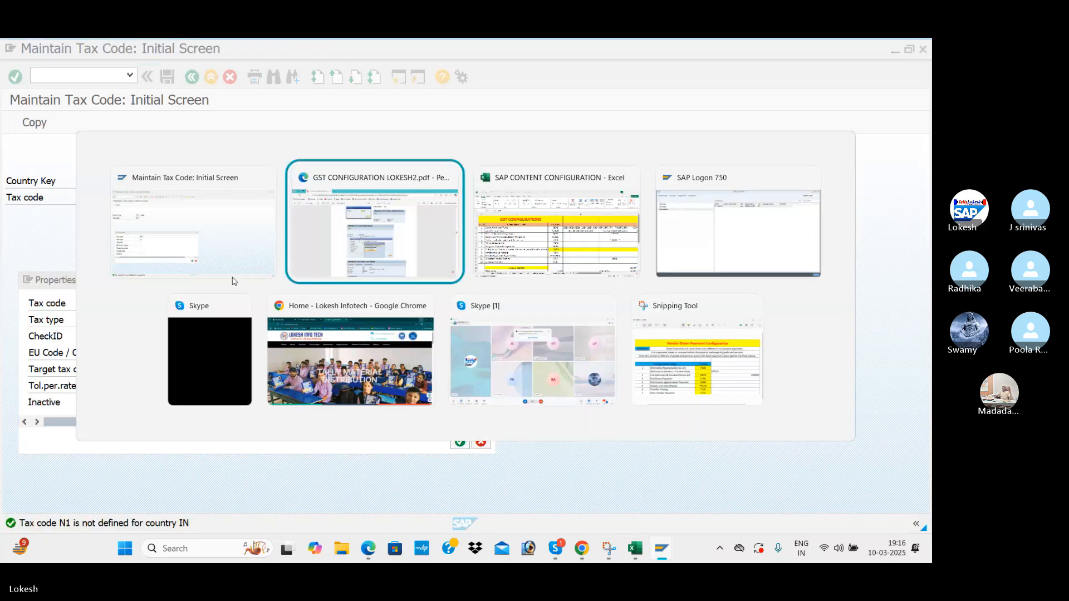
scroll(408, 273, "down", 2)
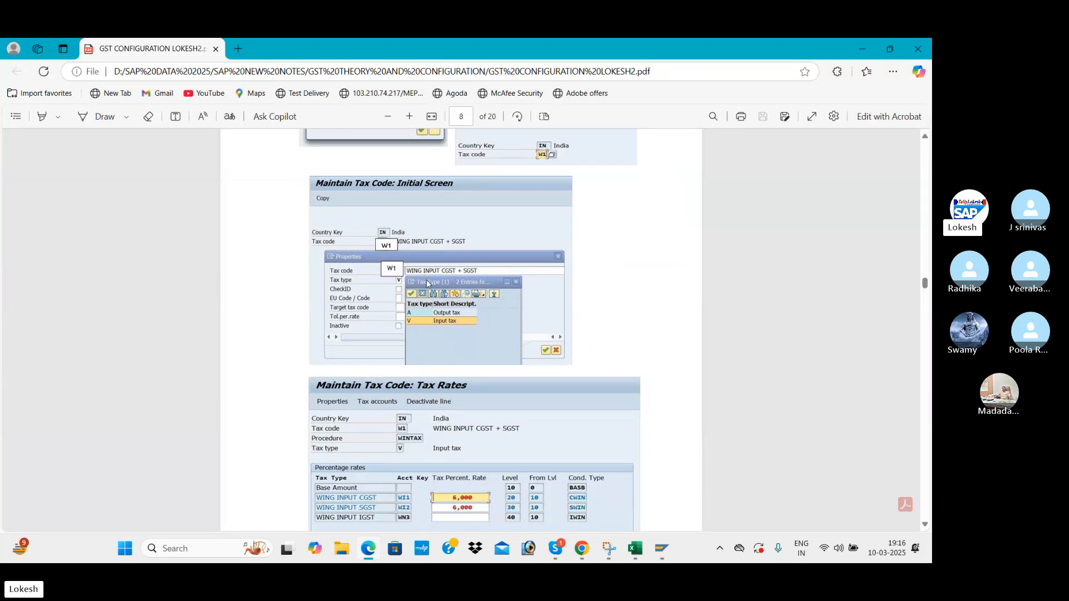
key("alt+Tab")
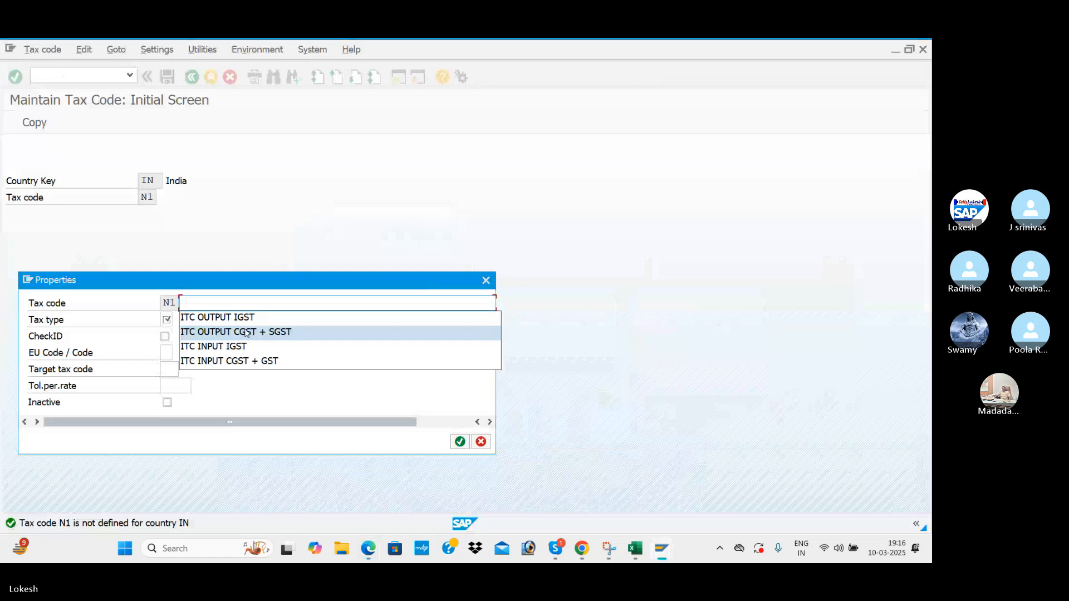
left_click(228, 361)
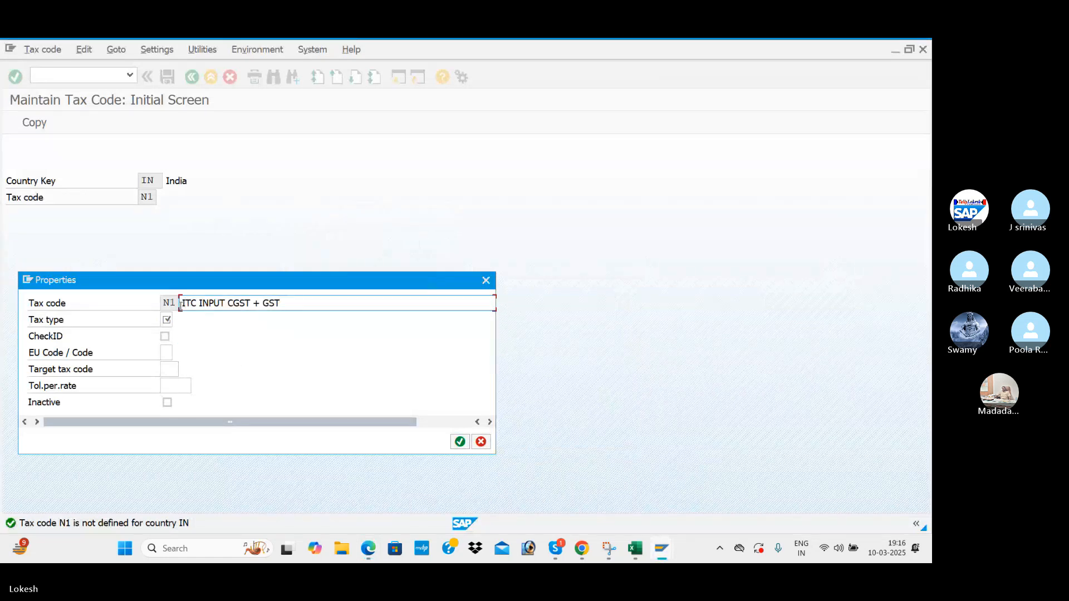
type("BEN")
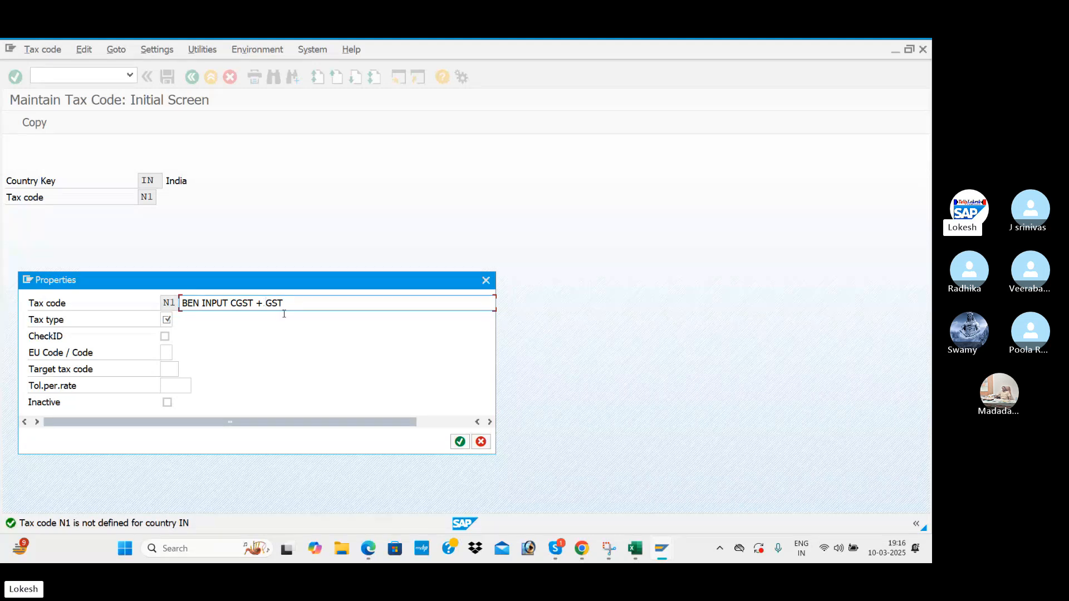
type("S")
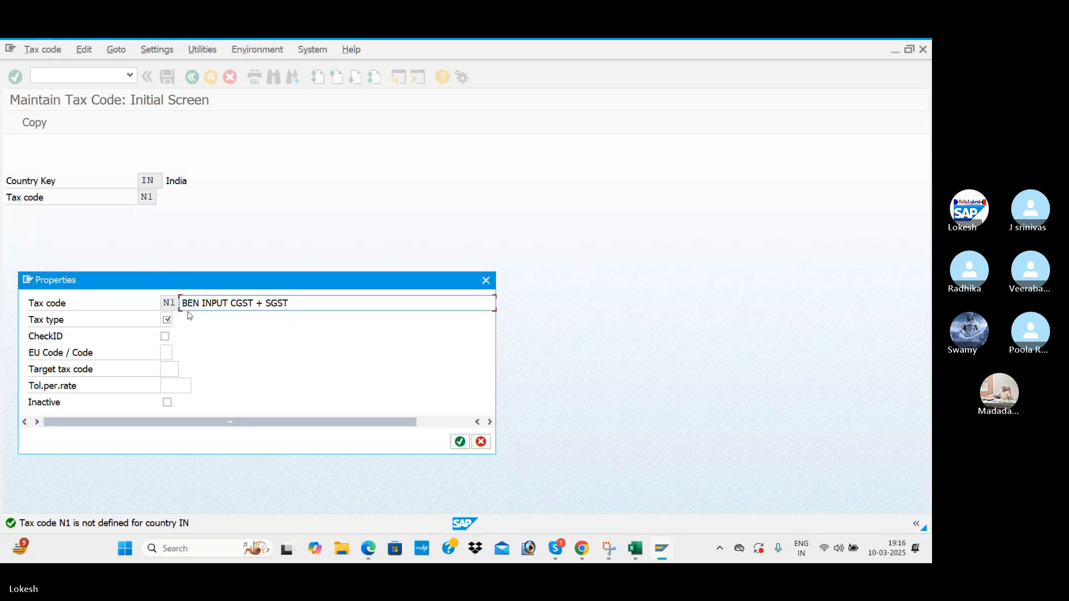
Set tax type V (Input tax) and continue to the tax rates.
left_click(169, 320)
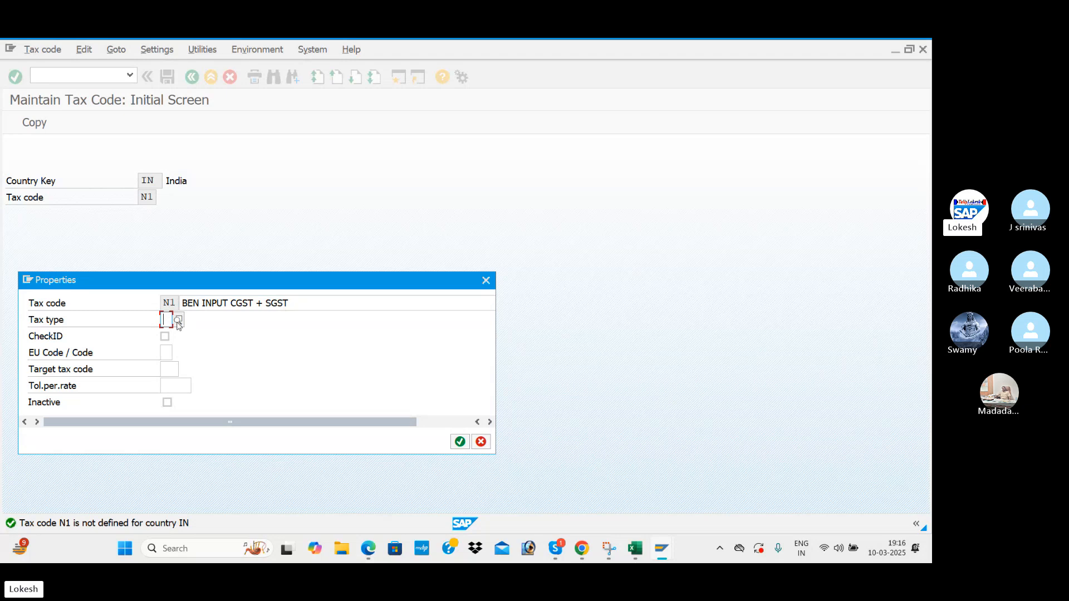
left_click(177, 322)
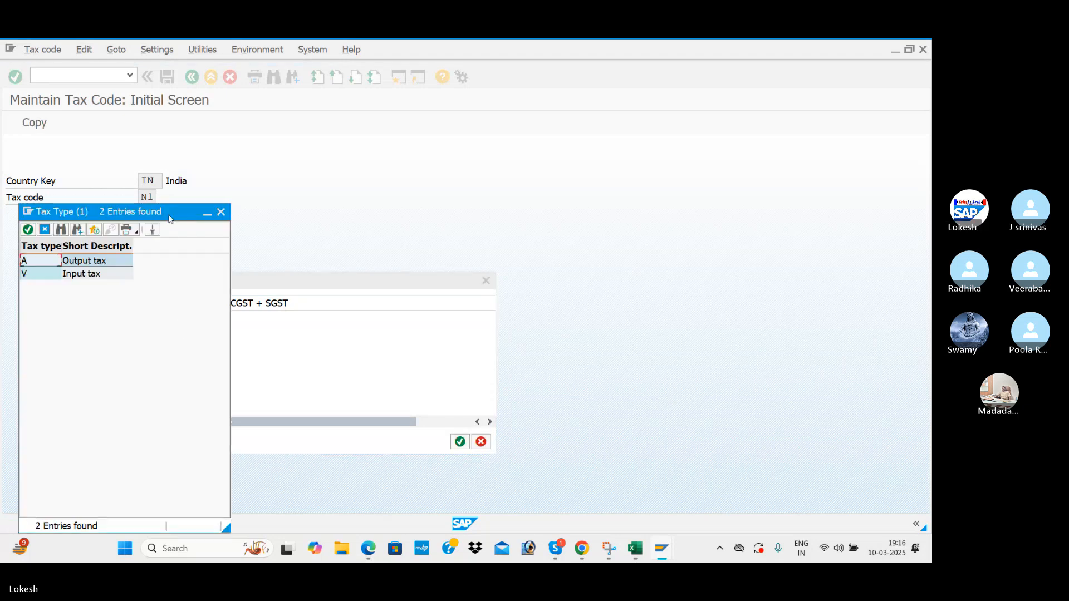
double_click(75, 274)
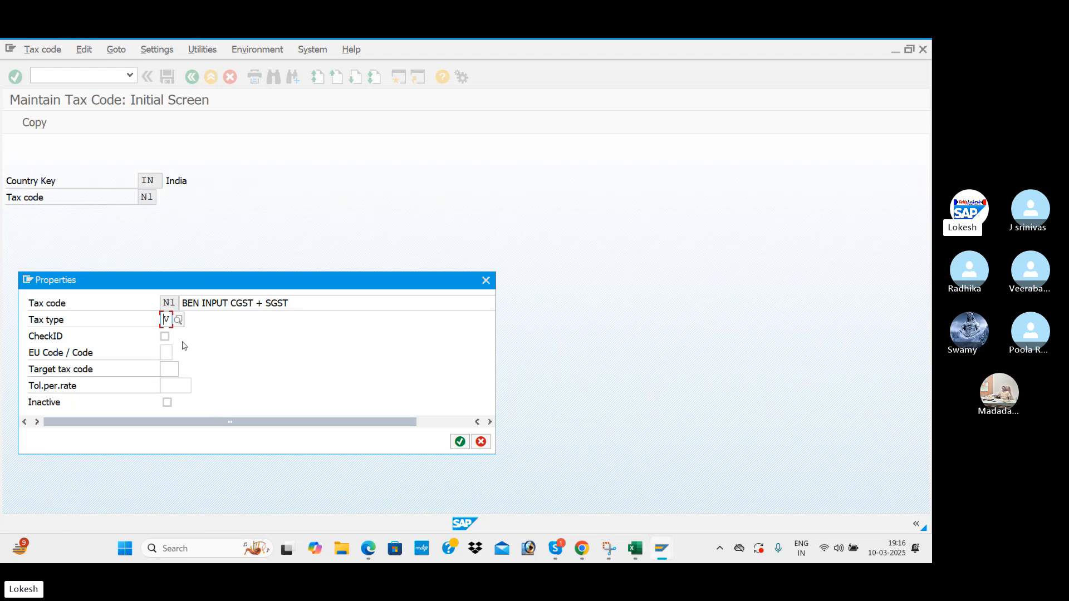
key("alt+Tab")
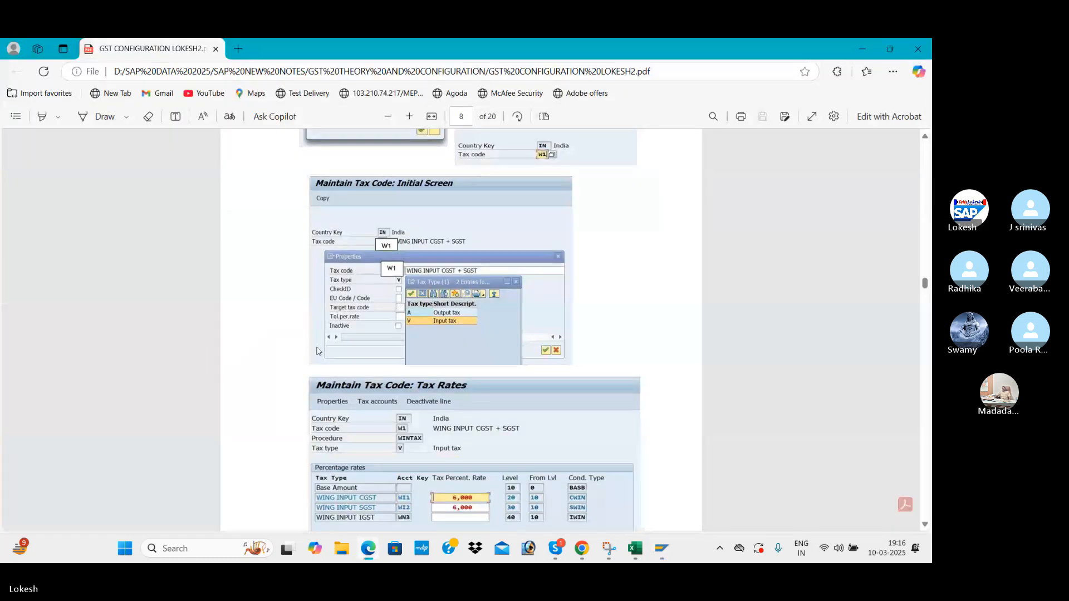
scroll(319, 350, "down", 2)
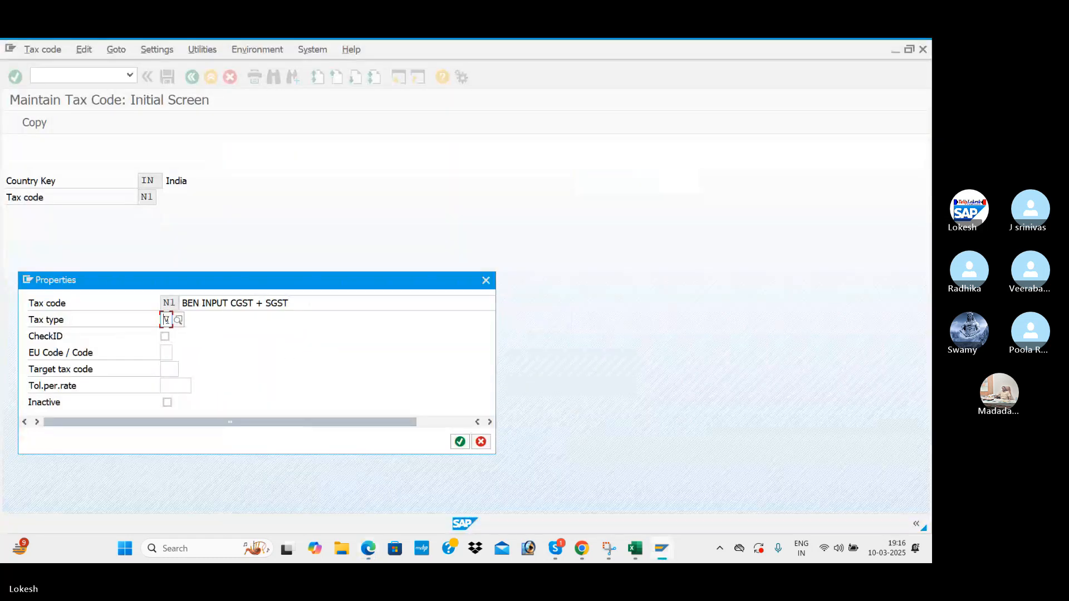
left_click(460, 442)
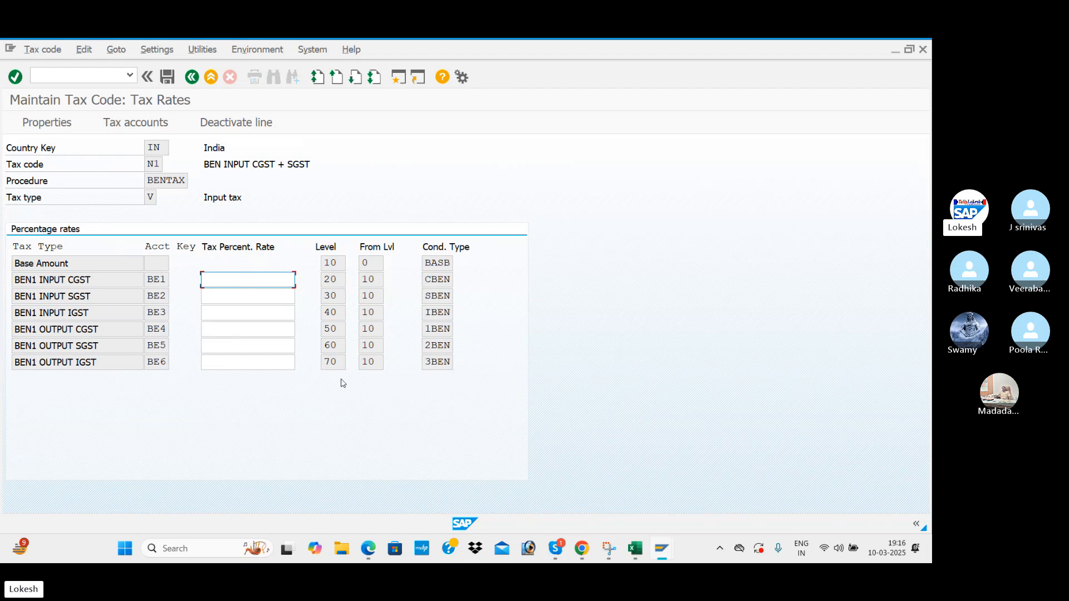
Enter 6% for BEN1 INPUT CGST and BEN1 INPUT SGST and save N1.
key("alt+Tab")
scroll(421, 431, "down", 3)
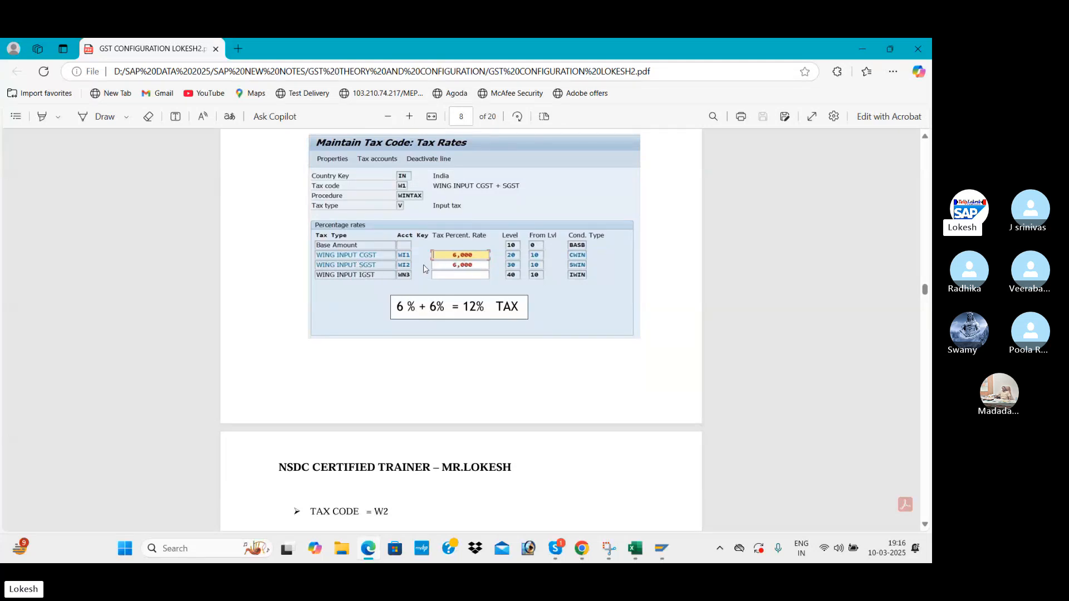
key("alt+Tab")
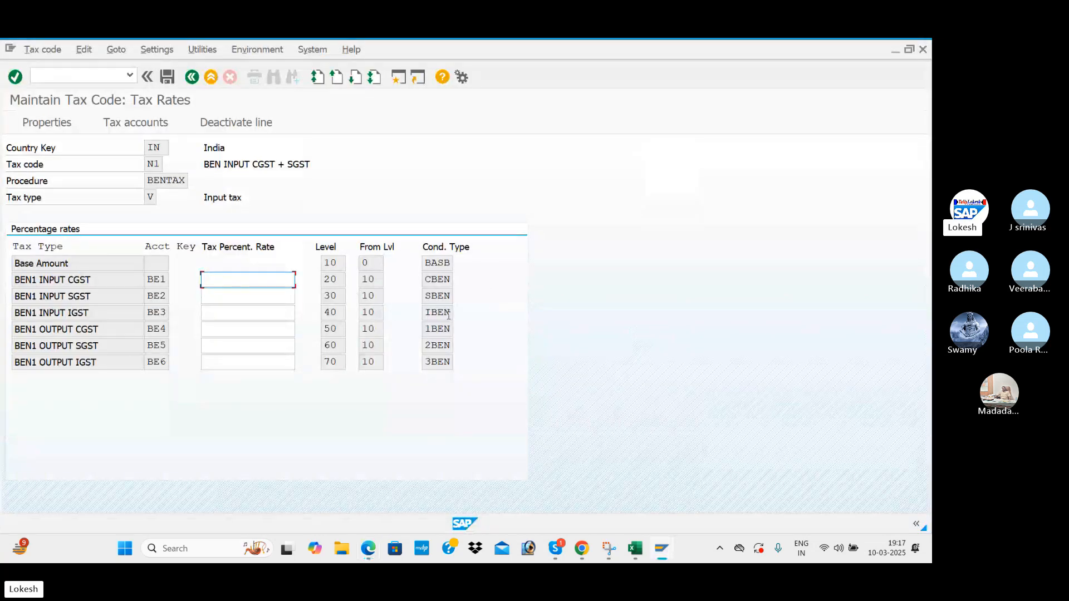
left_click(240, 303)
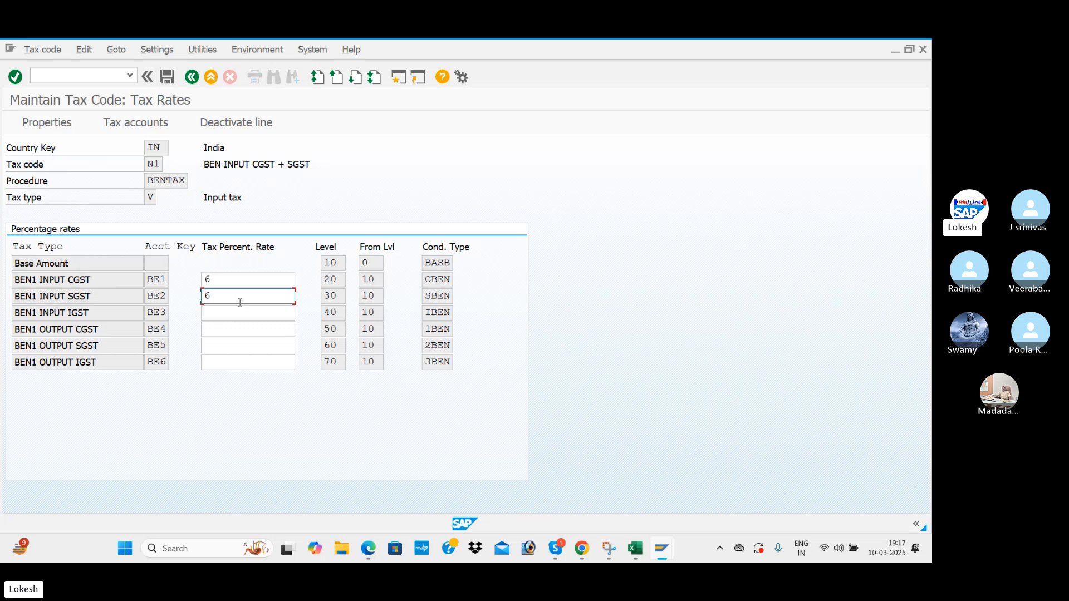
key("Return")
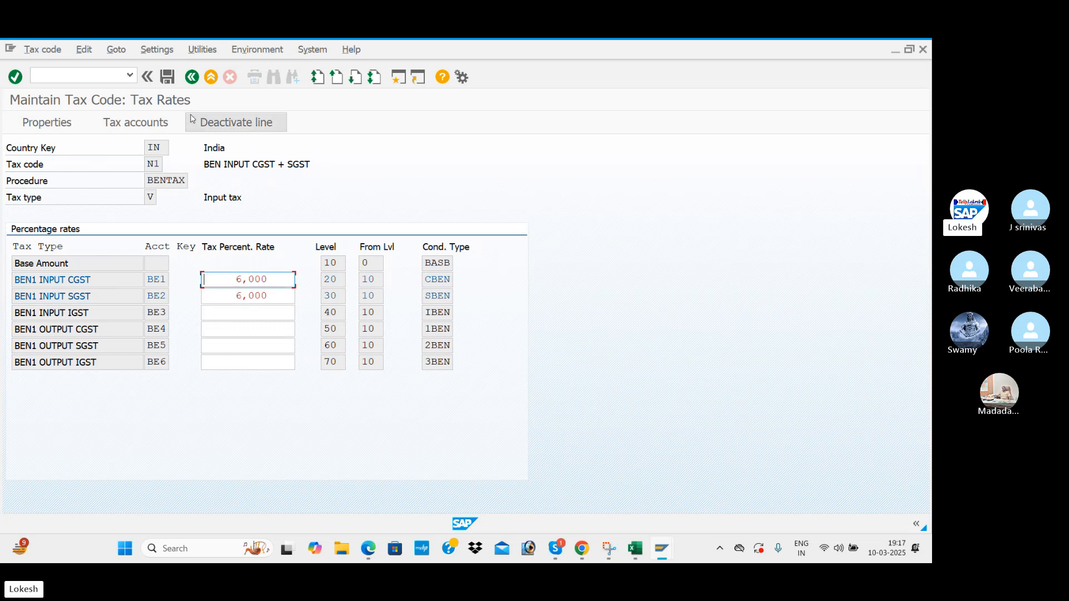
left_click(169, 79)
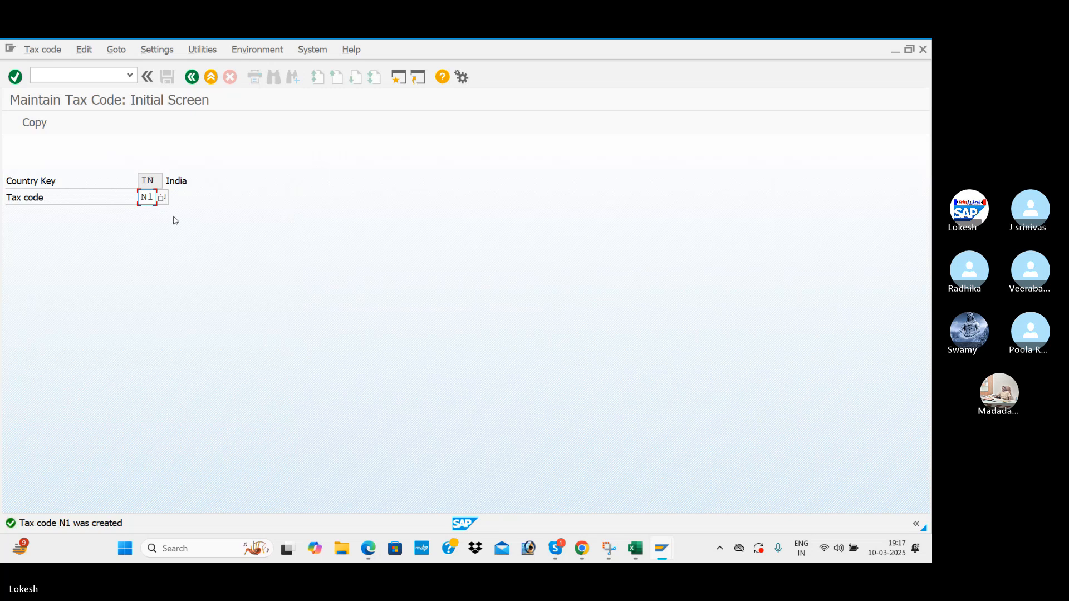
Create tax code N2 described as BEN INPUT IGST with tax type V (Input tax).
type("2")
key("Return")
left_click(247, 317)
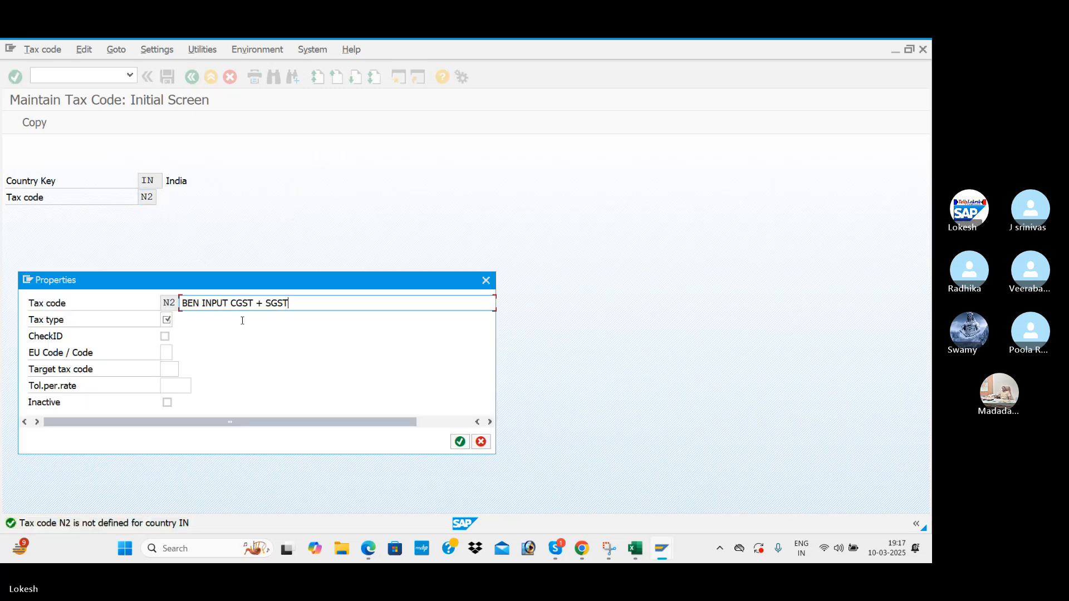
key("BackSpace")
key("BackSpace")
key("BackSpace")
key("BackSpace")
key("BackSpace")
key("BackSpace")
key("BackSpace")
key("BackSpace")
key("BackSpace")
key("BackSpace")
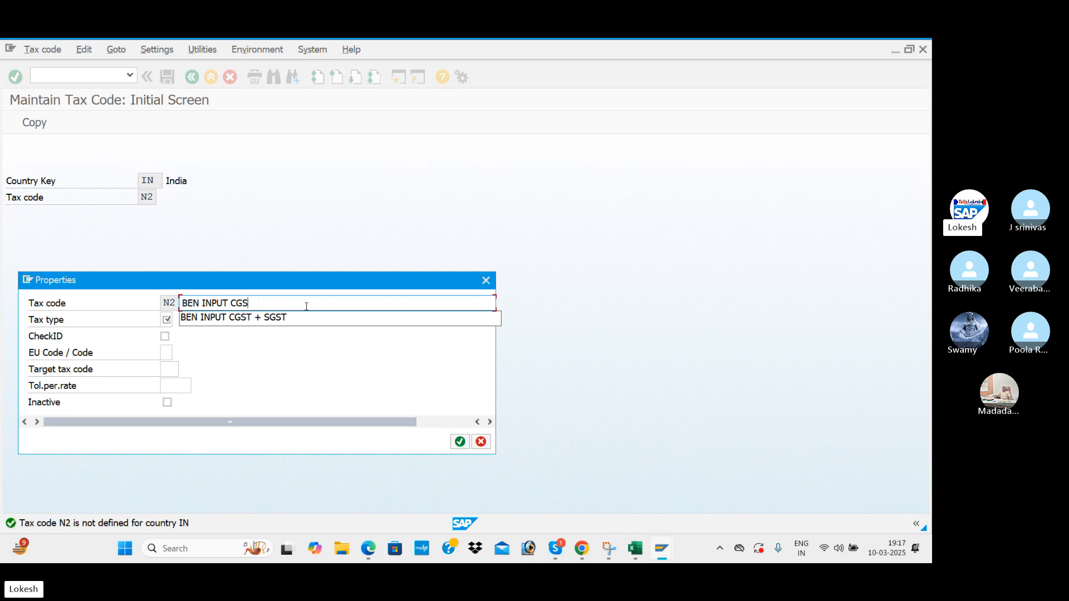
type("IGST")
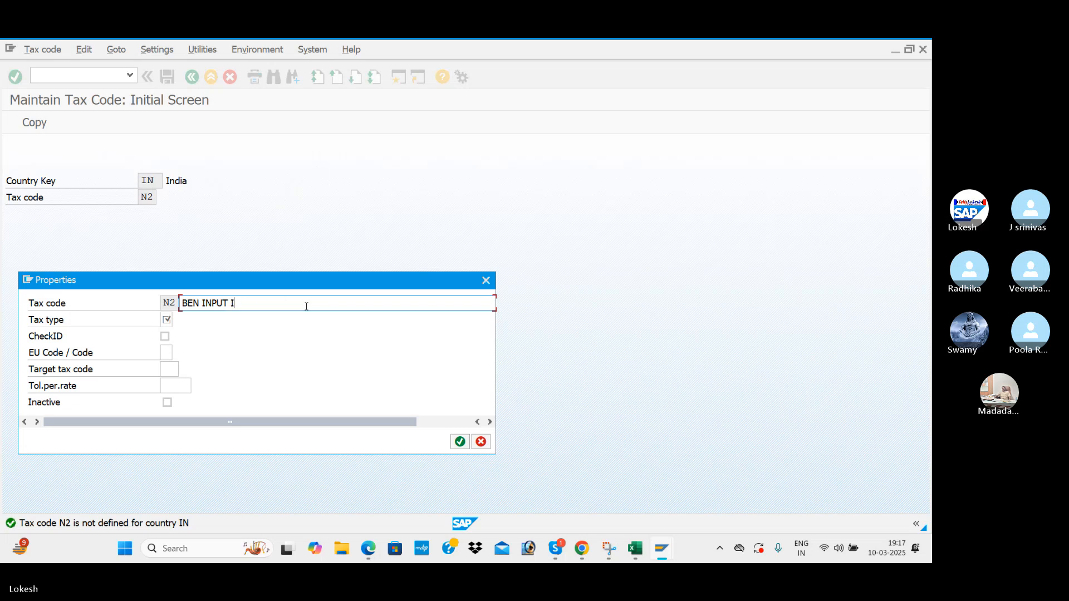
left_click(167, 320)
left_click(178, 321)
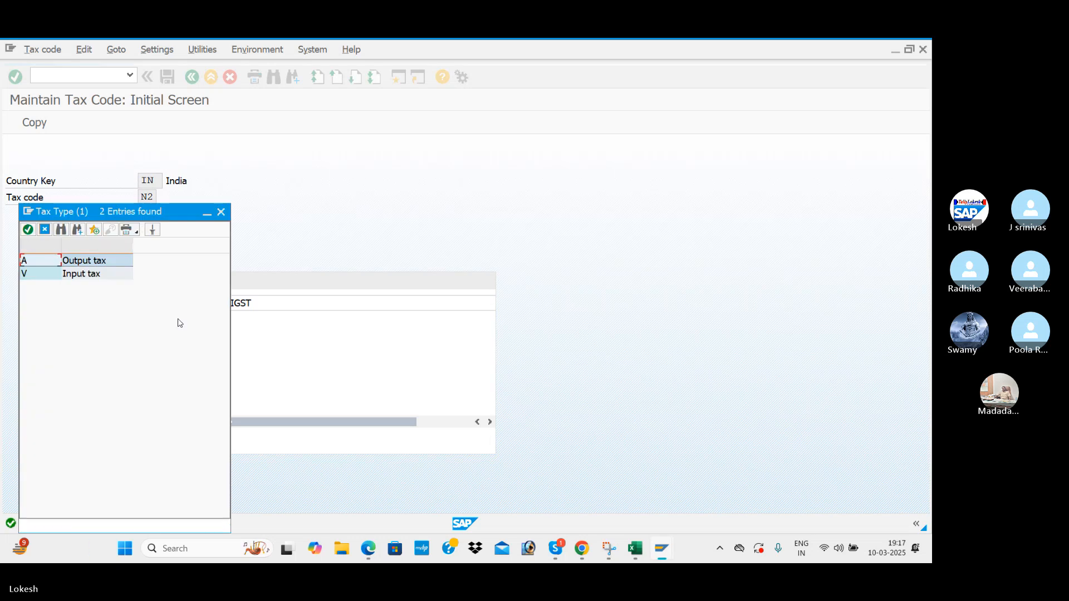
double_click(80, 273)
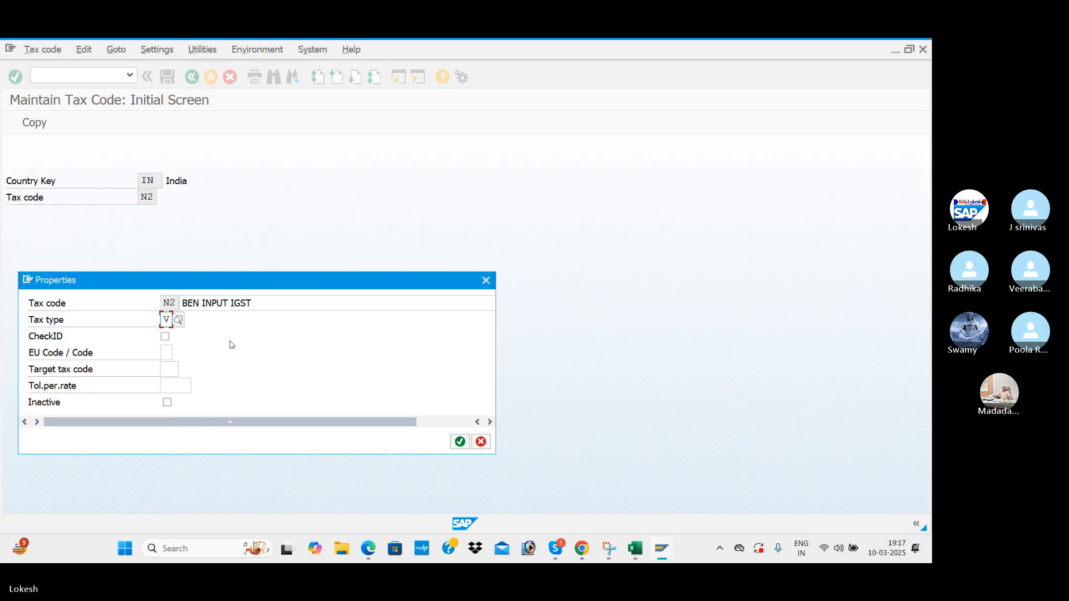
key("Return")
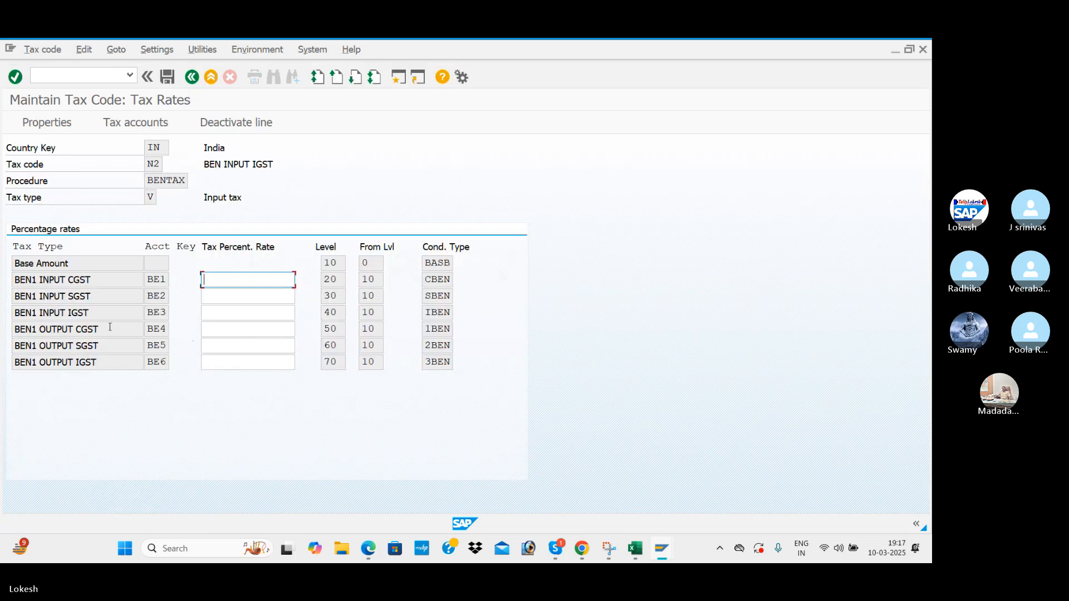
Enter a 12% BEN1 INPUT IGST rate and save N2.
left_click(236, 313)
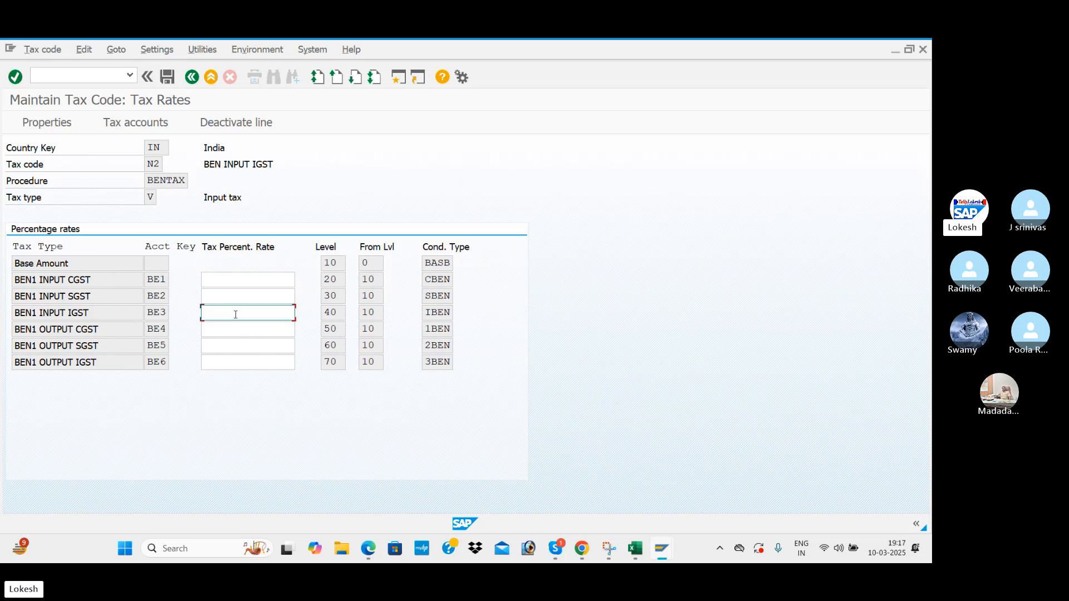
type("12")
key("Return")
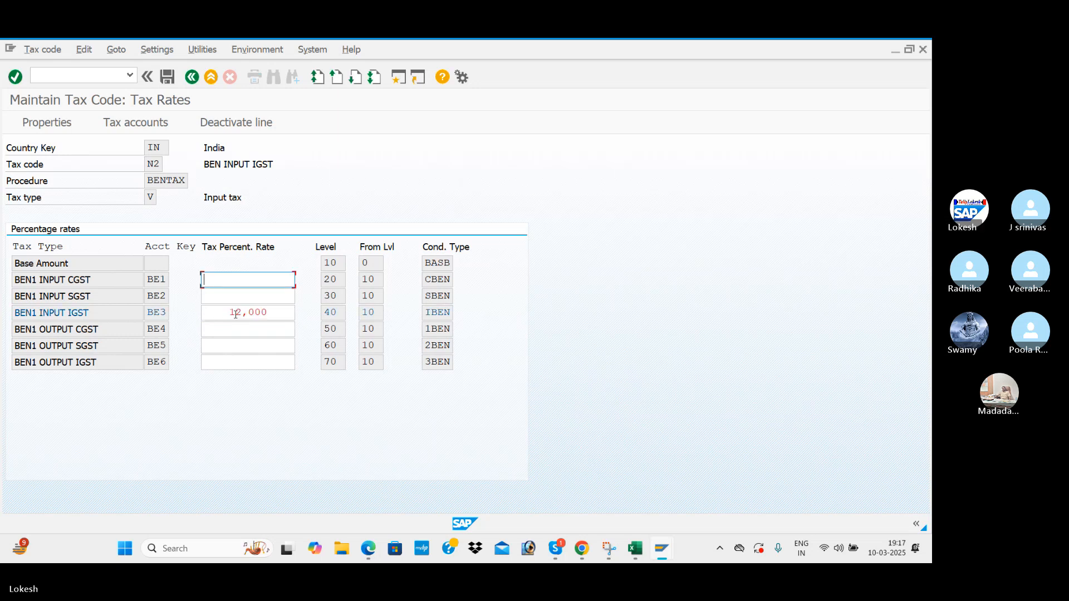
left_click(167, 77)
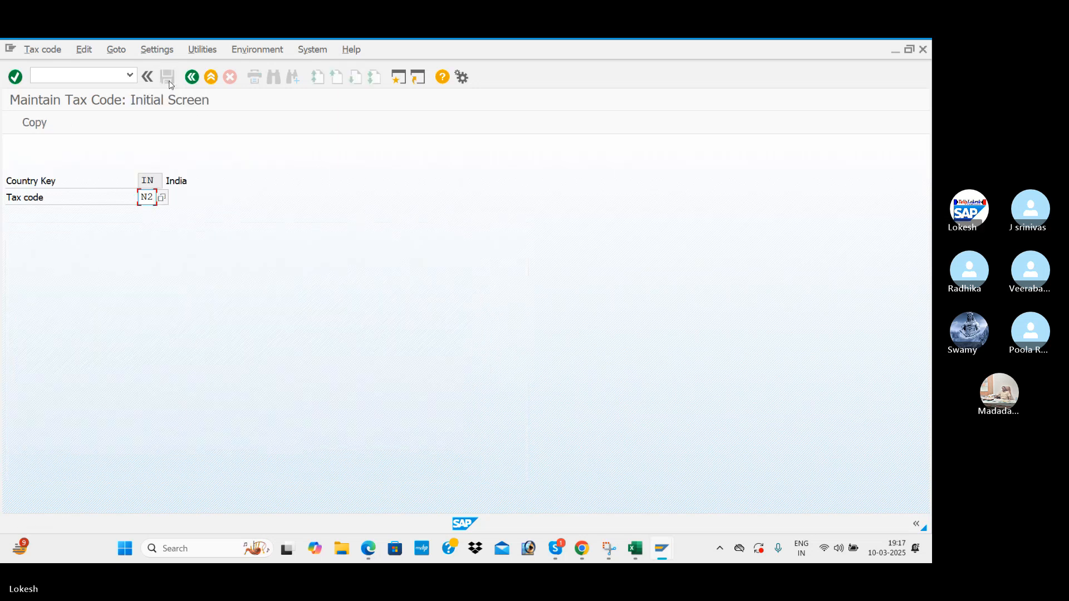
Create tax code N3 described as BEN OUTPUT CGST + SGST with tax type A (Output tax).
type("3")
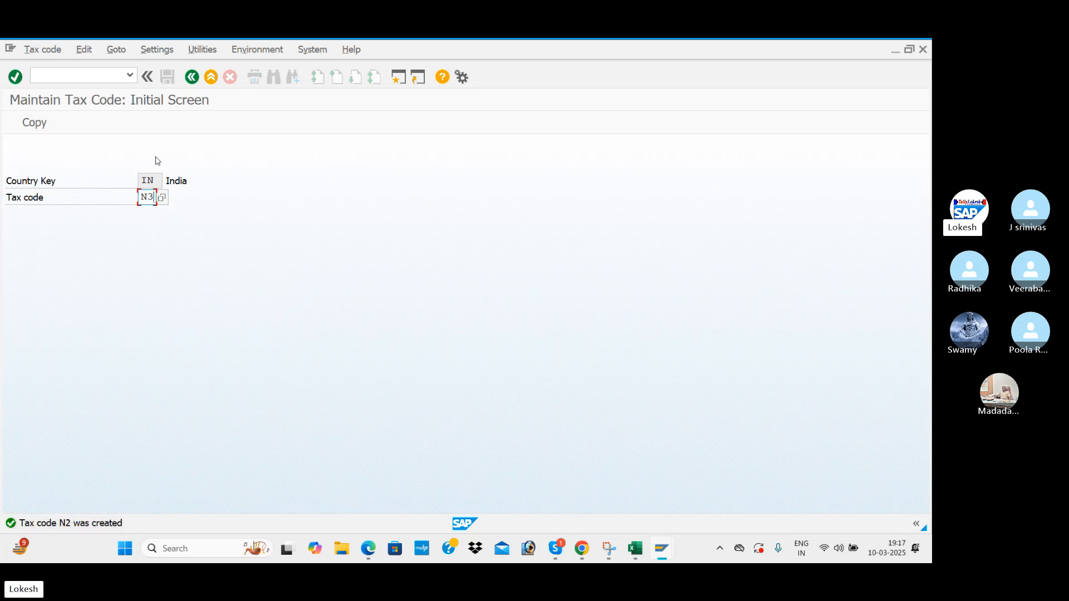
key("Return")
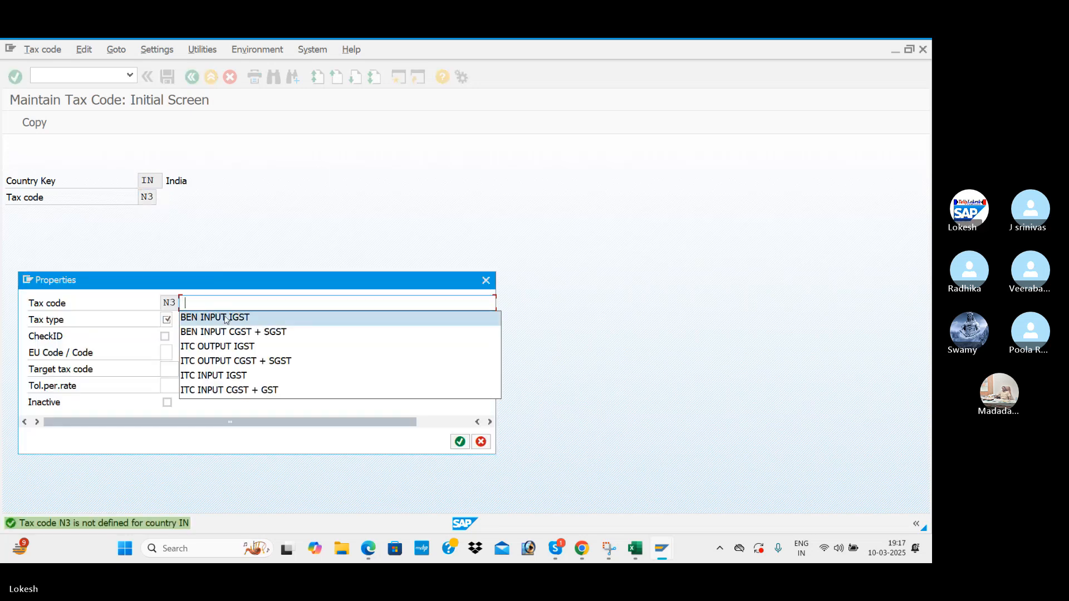
left_click(233, 360)
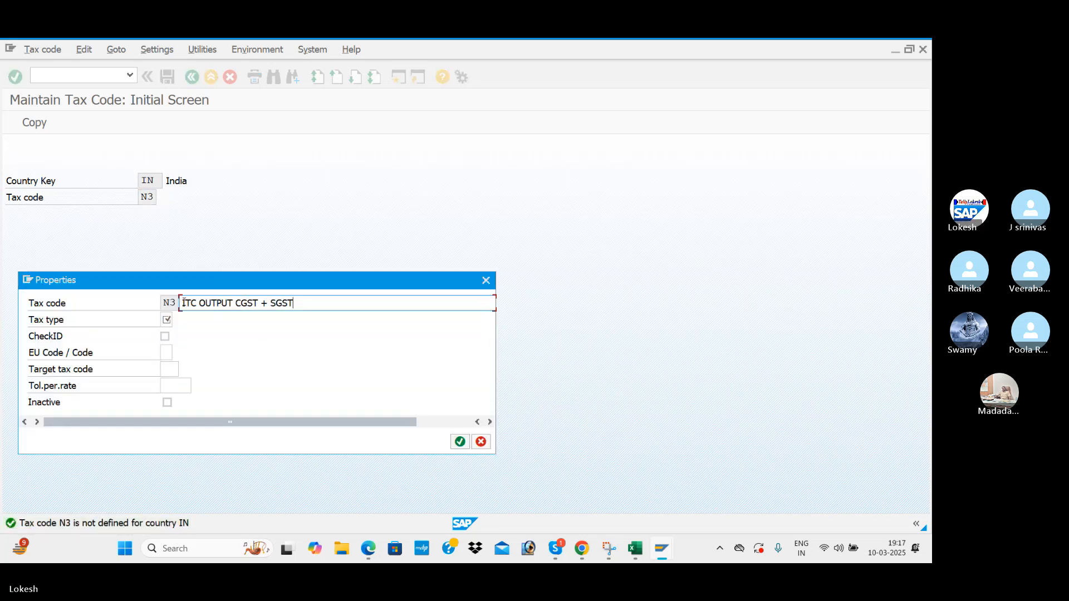
type("BEN")
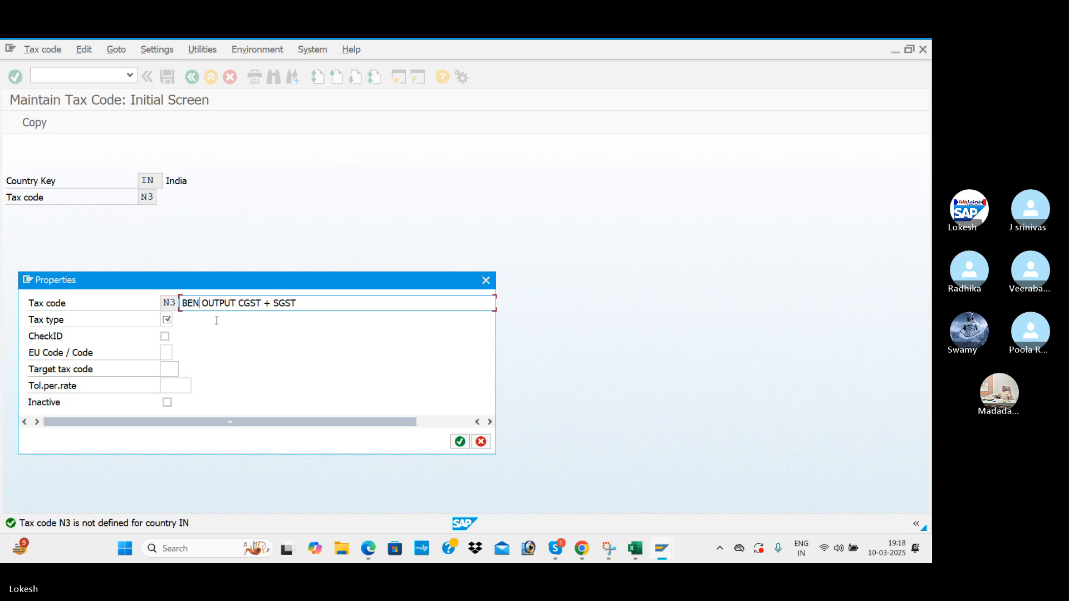
left_click(170, 322)
left_click(178, 325)
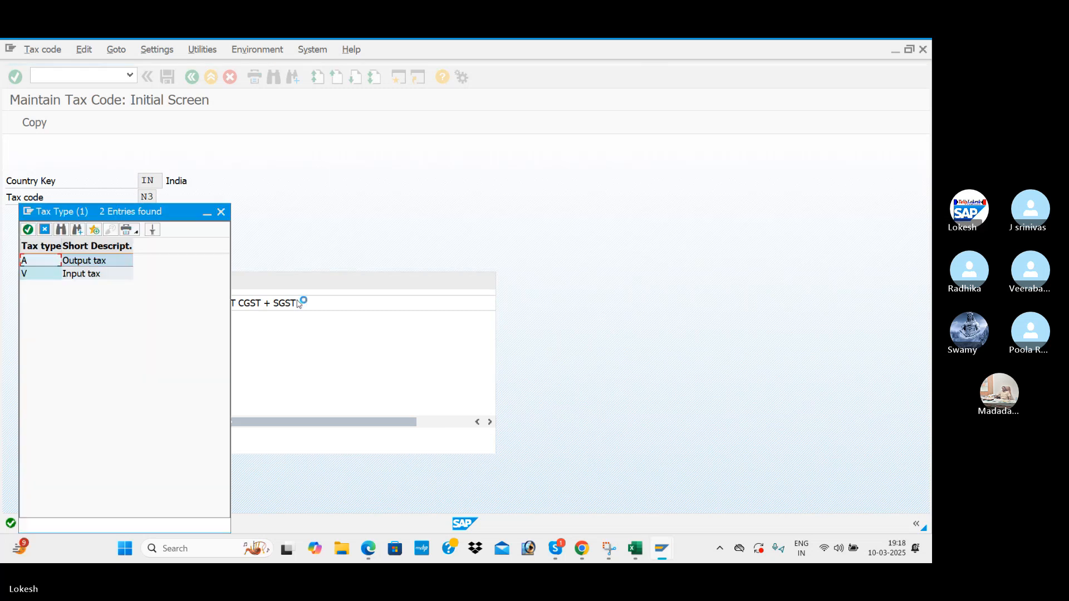
double_click(101, 261)
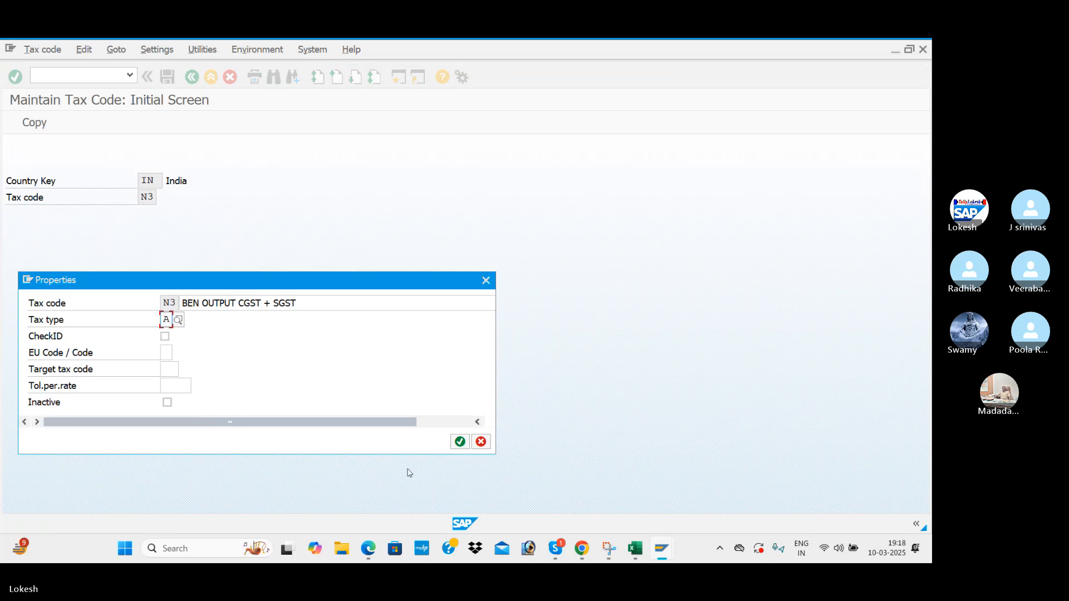
left_click(460, 442)
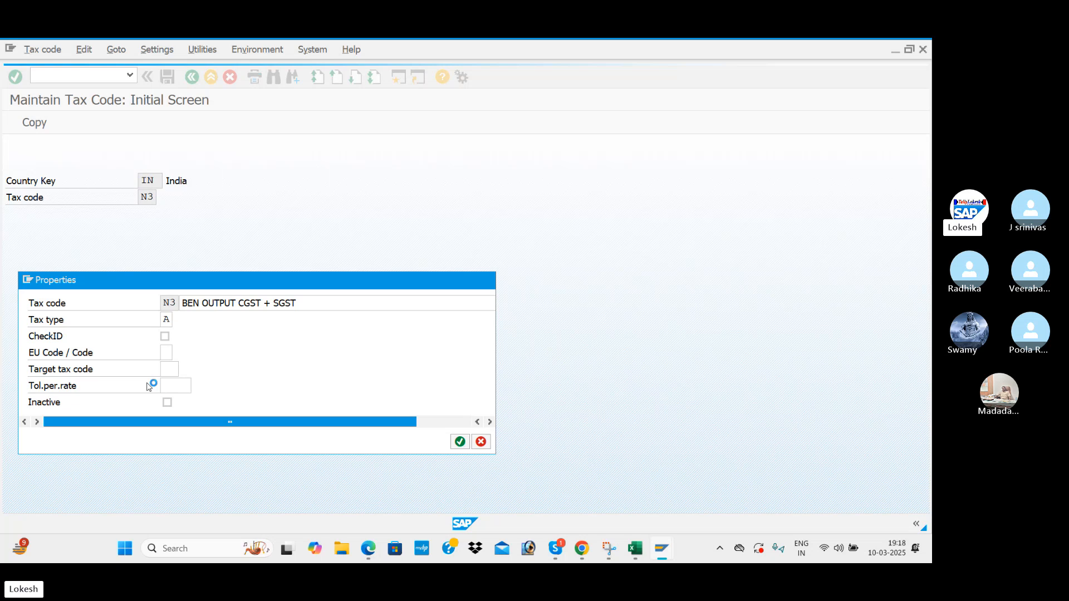
Enter 6% for BEN1 OUTPUT CGST and BEN1 OUTPUT SGST and save N3.
left_click(221, 332)
type("6")
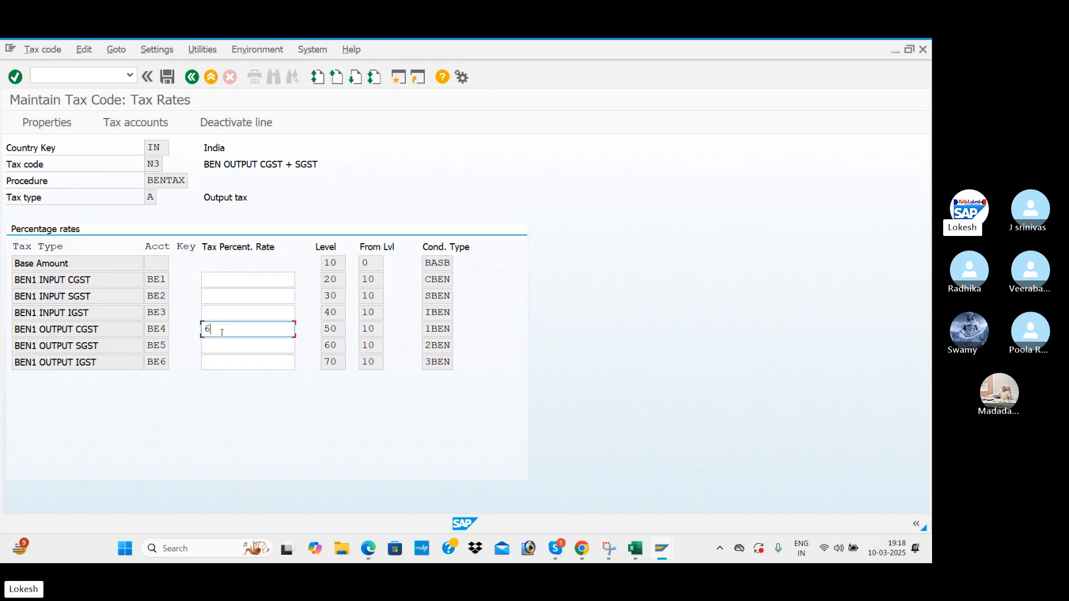
left_click(236, 346)
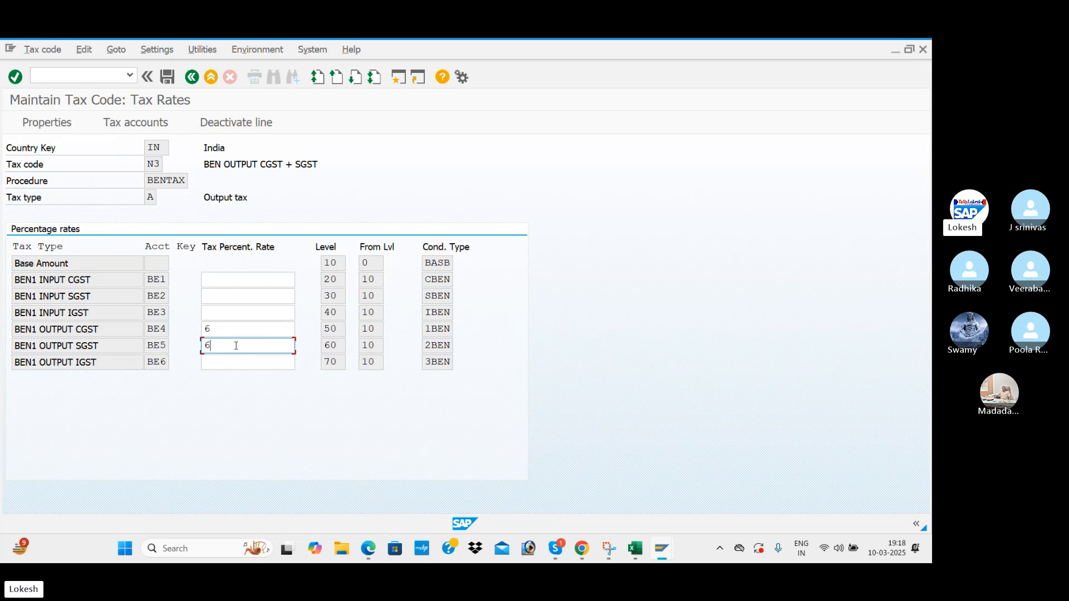
key("Return")
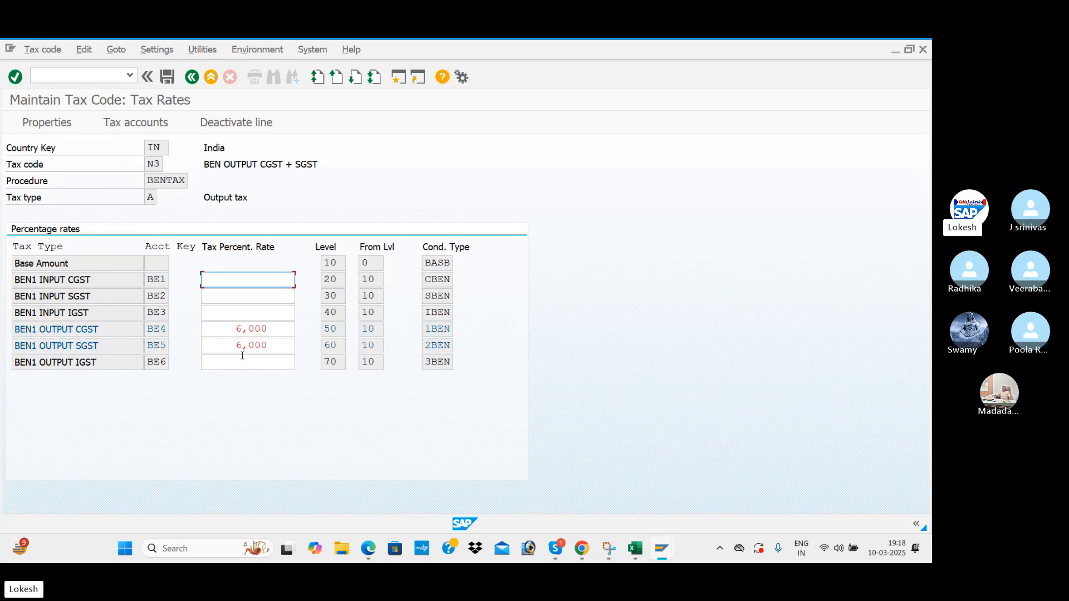
left_click(169, 80)
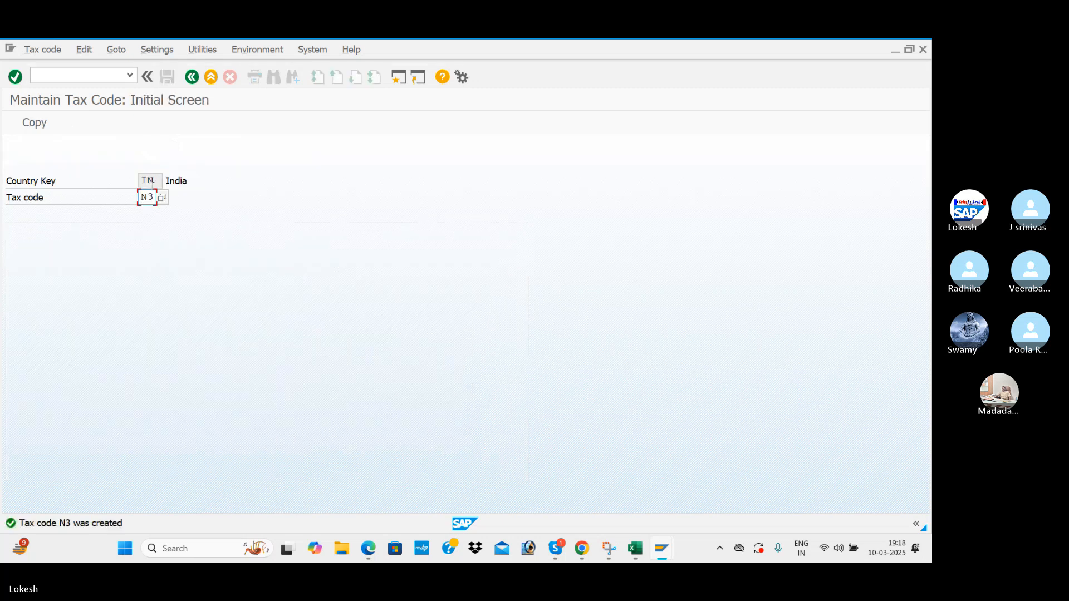
Create tax code N4 described as BEN OUTPUT IGST with tax type A (Output tax).
type("4")
key("Return")
left_click(231, 303)
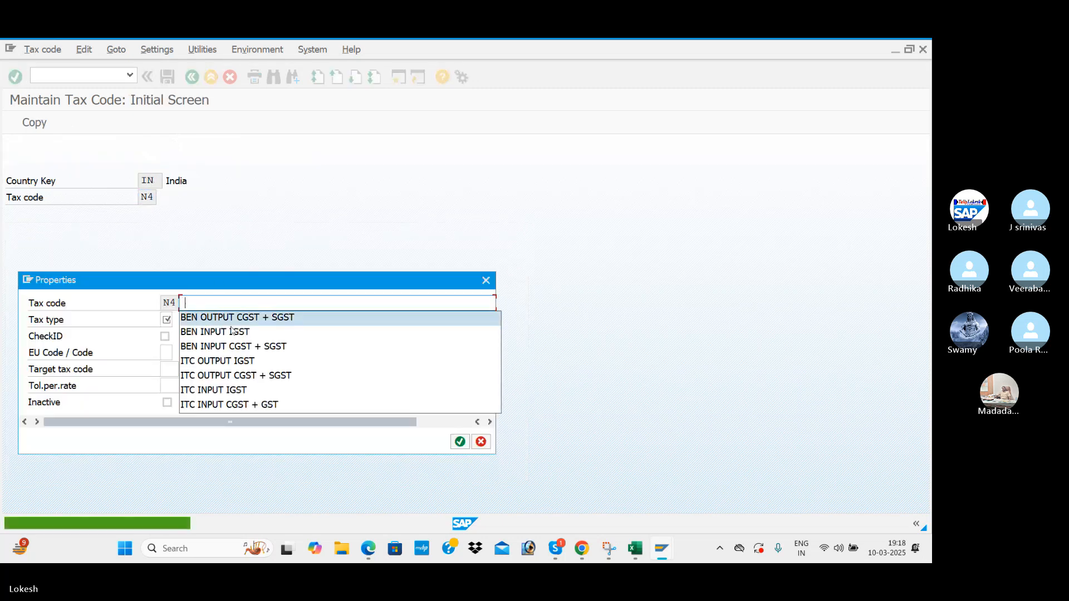
left_click(247, 362)
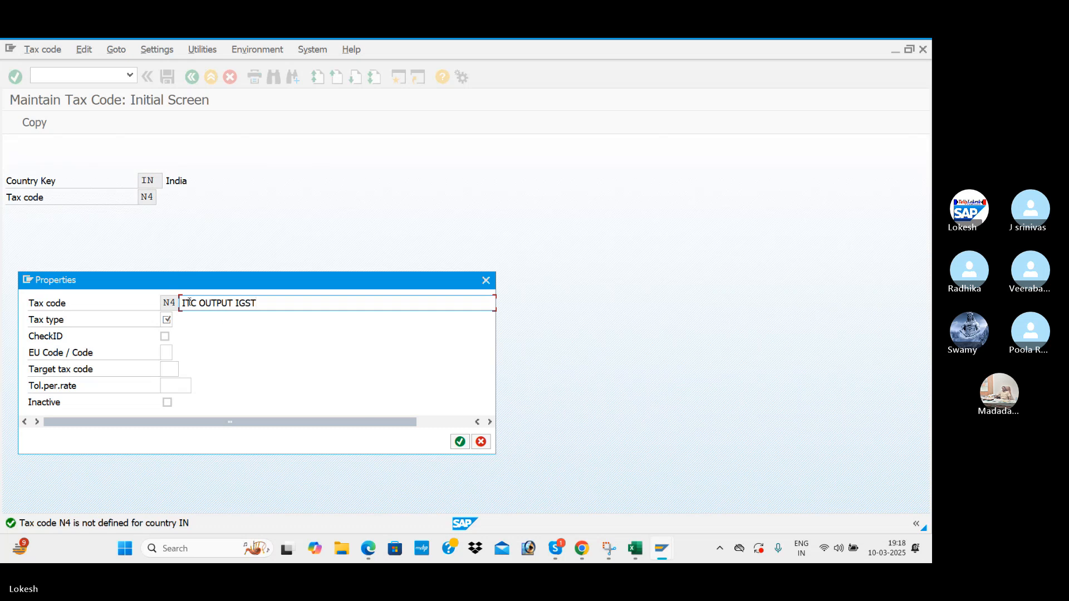
key("Delete")
key("Delete")
key("Delete")
type("BEN")
left_click(167, 319)
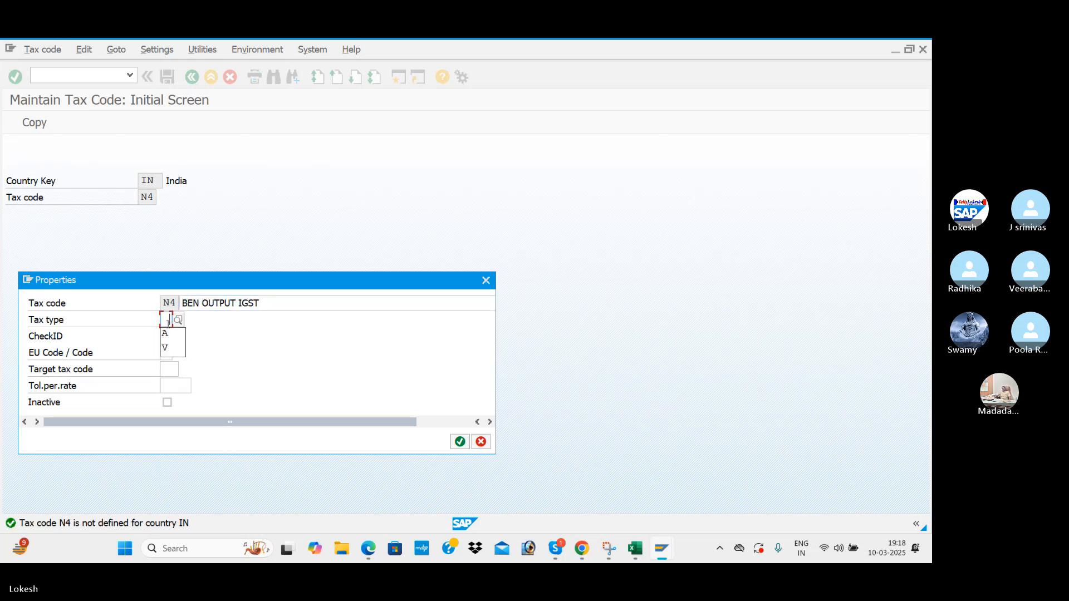
left_click(178, 320)
double_click(85, 261)
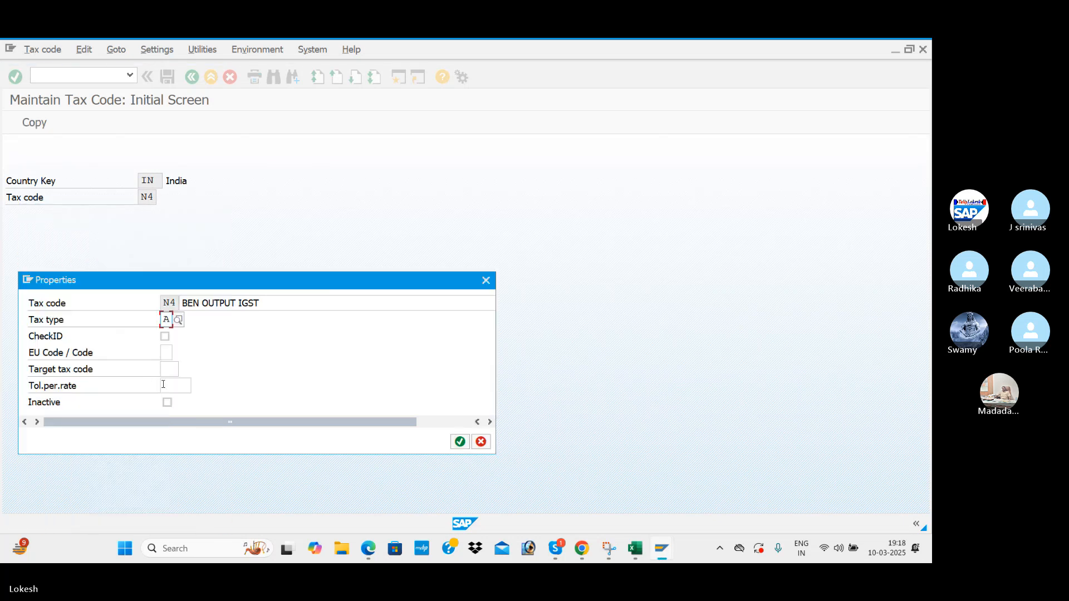
key("Return")
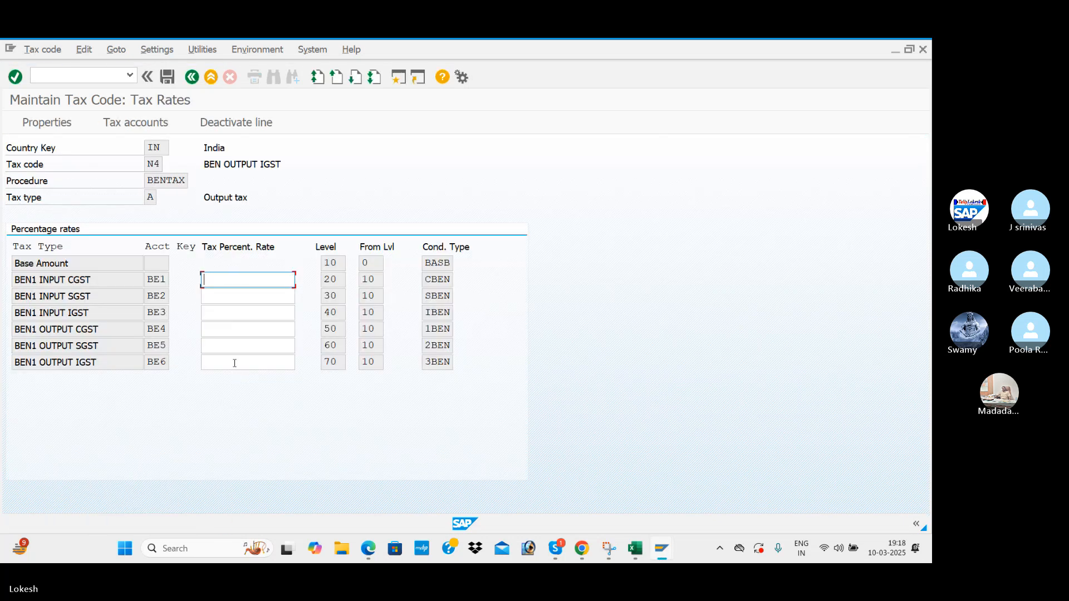
Enter a 12% BEN1 OUTPUT IGST rate and save N4.
left_click(235, 362)
type("12")
key("Return")
left_click(169, 79)
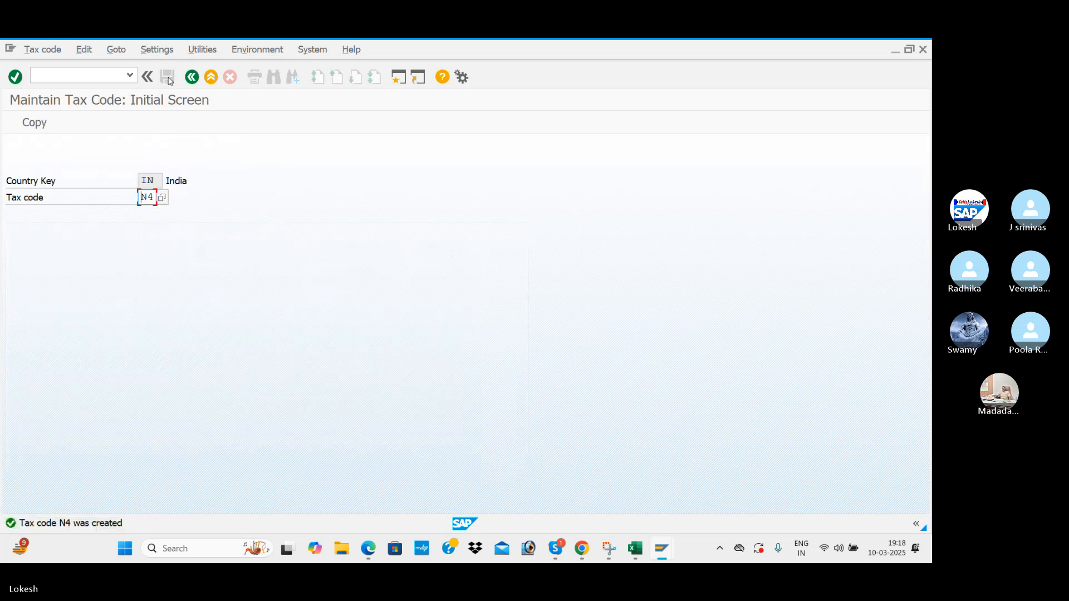
key("alt+Tab")
key("alt+Tab")
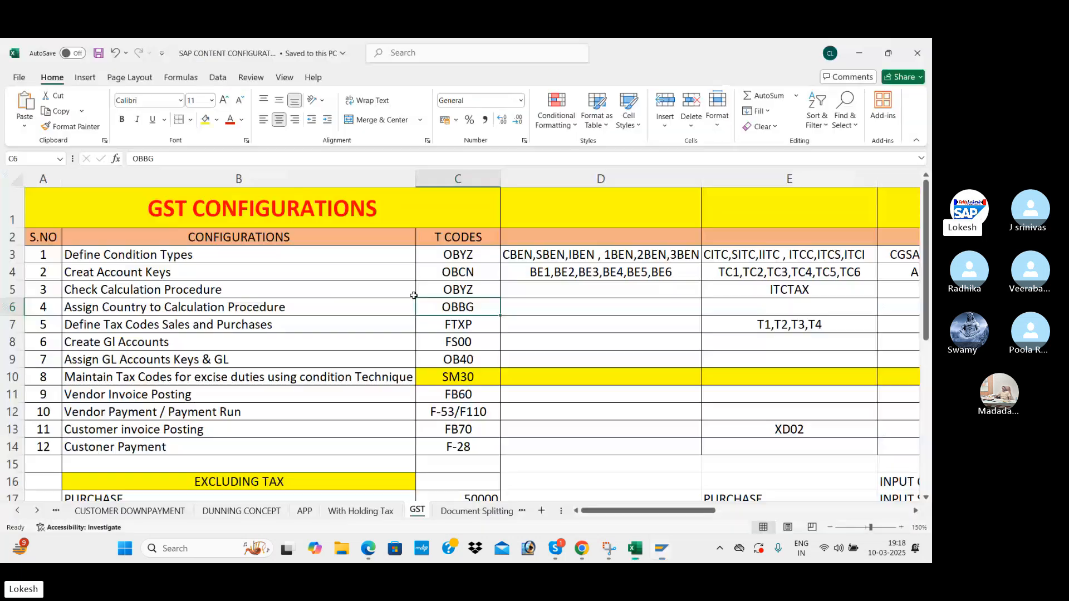
Type BENTAX into D5 and the list N1,N2,N3,N4 into D7, fixing typos.
left_click(561, 297)
type("BENTAX")
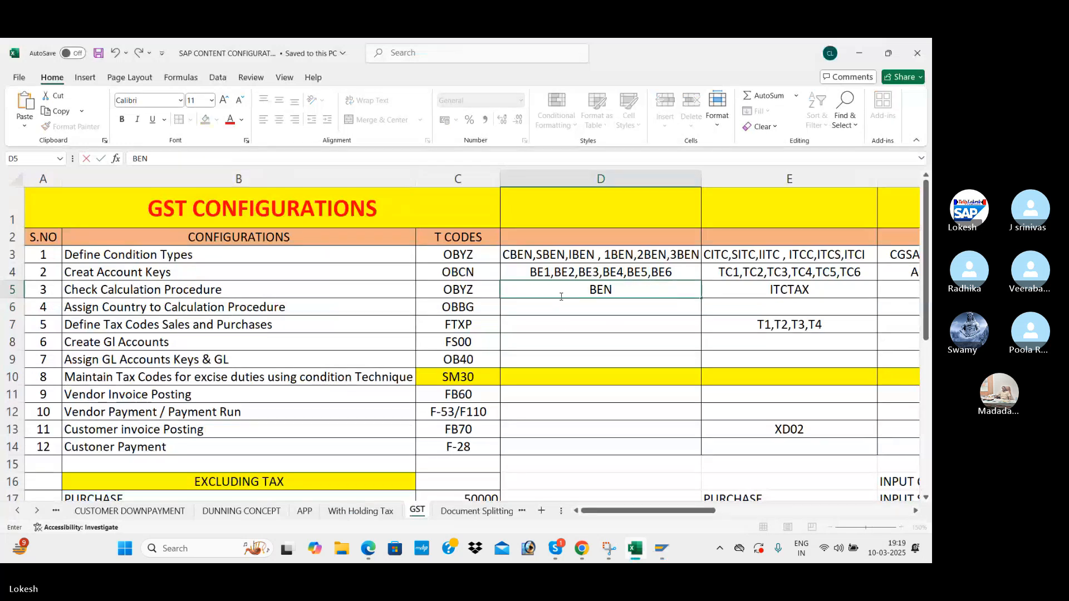
key("Return")
key("Return")
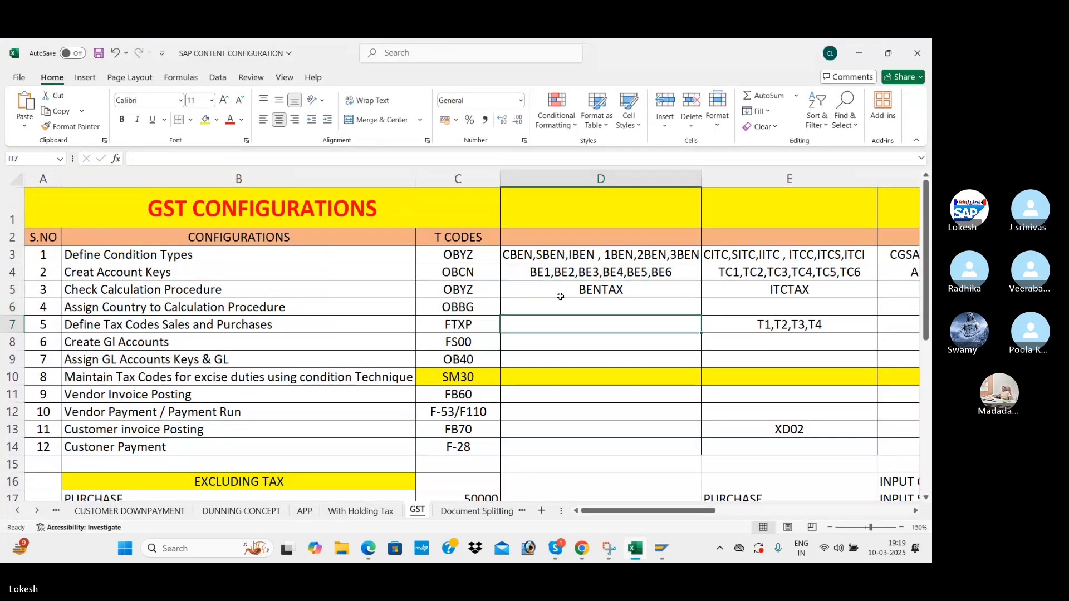
type("N1,N2N3")
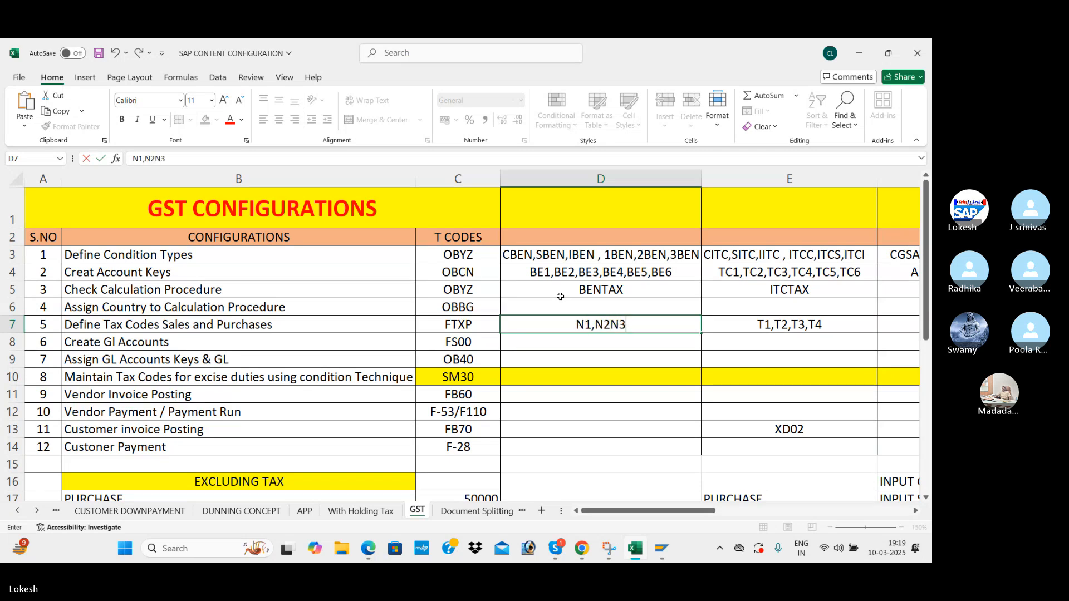
key("BackSpace")
key("BackSpace")
type(",N")
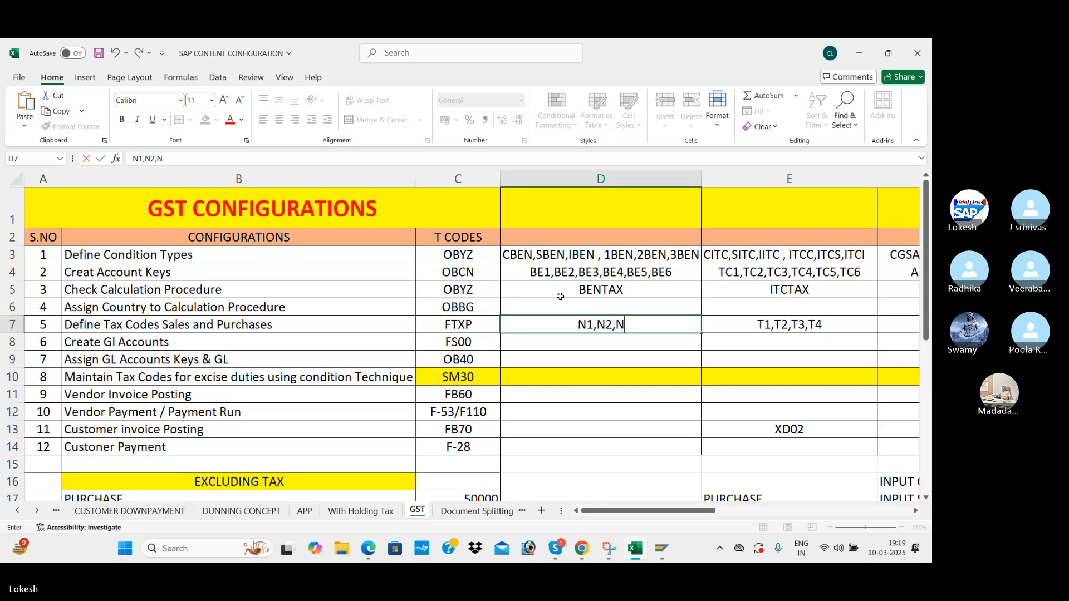
type("3N,")
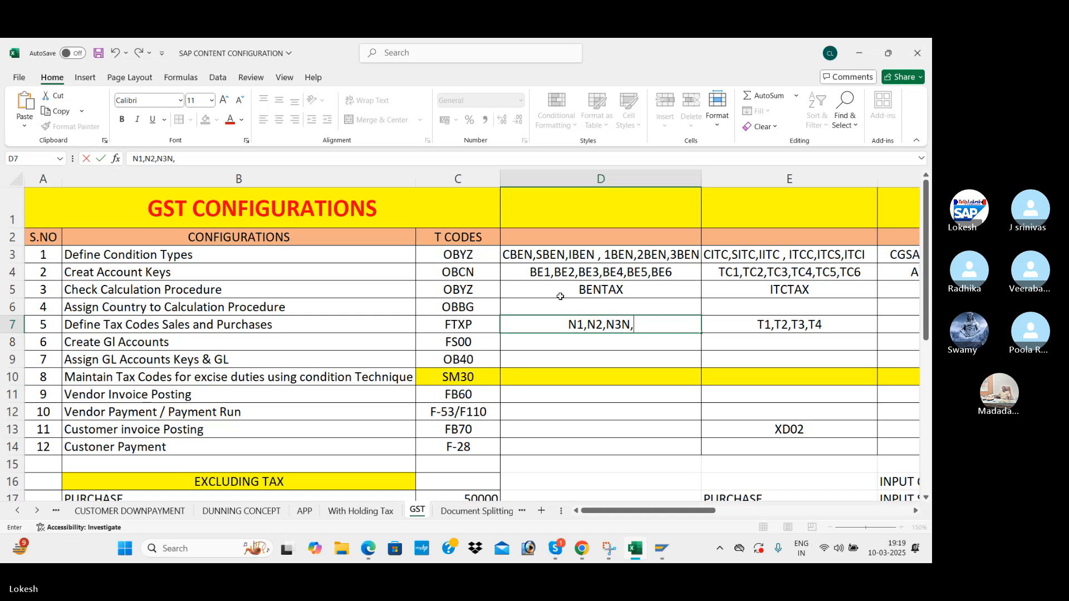
key("BackSpace")
key("BackSpace")
type(",N4")
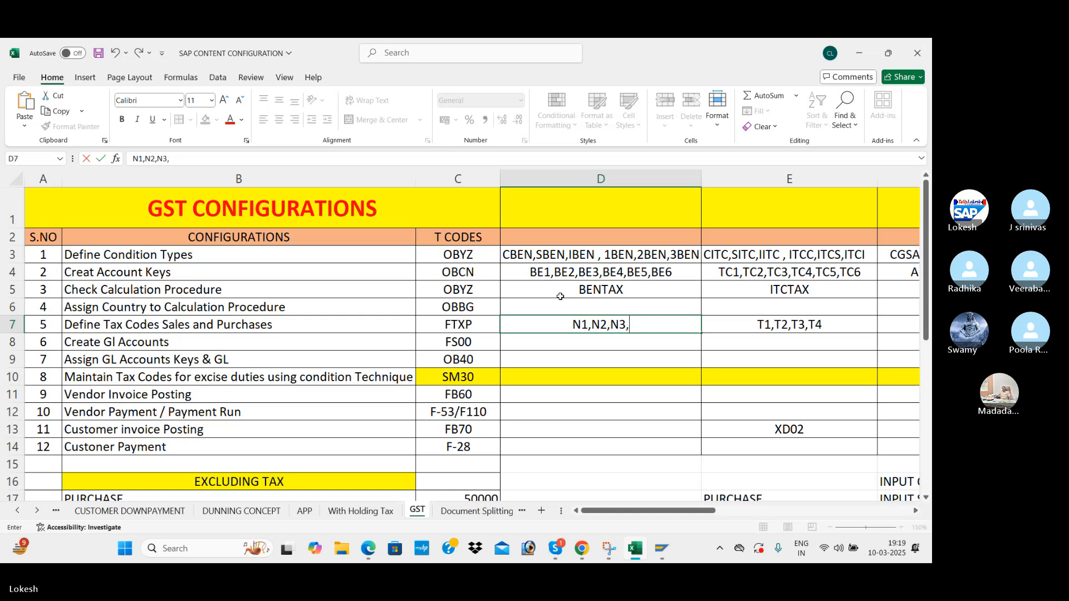
left_click(560, 351)
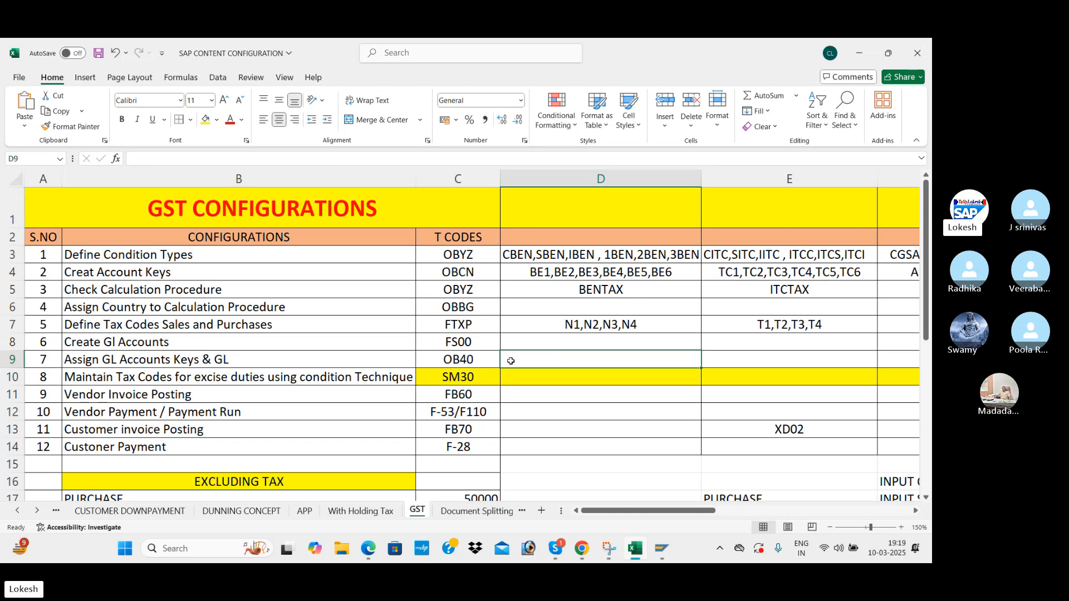
Run FS00, review the G/L account notes in the PDF, and expand Current Asset accounts.
key("alt+Tab")
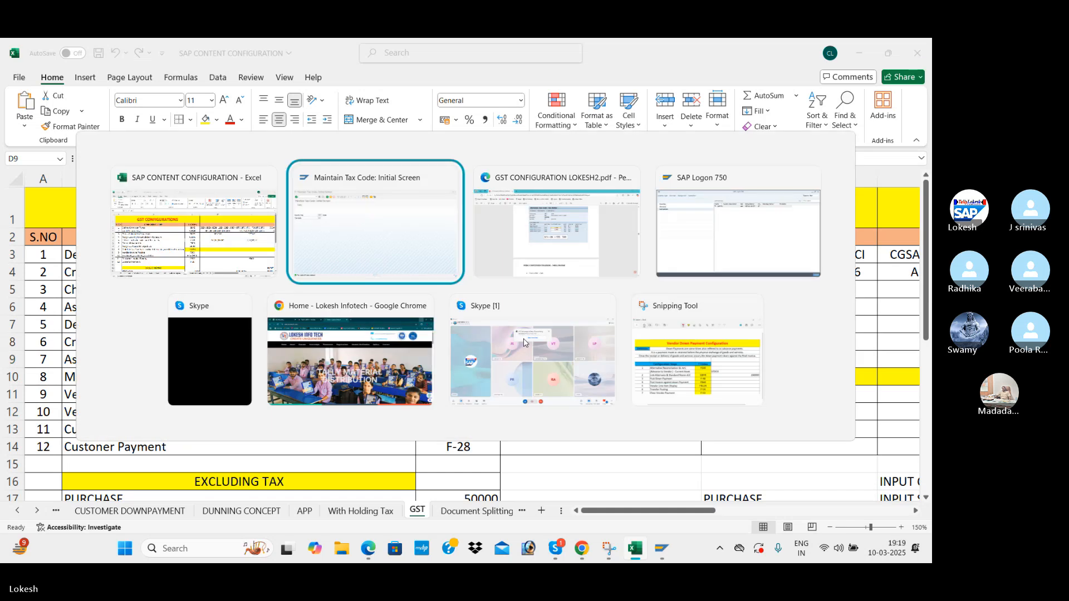
left_click(46, 74)
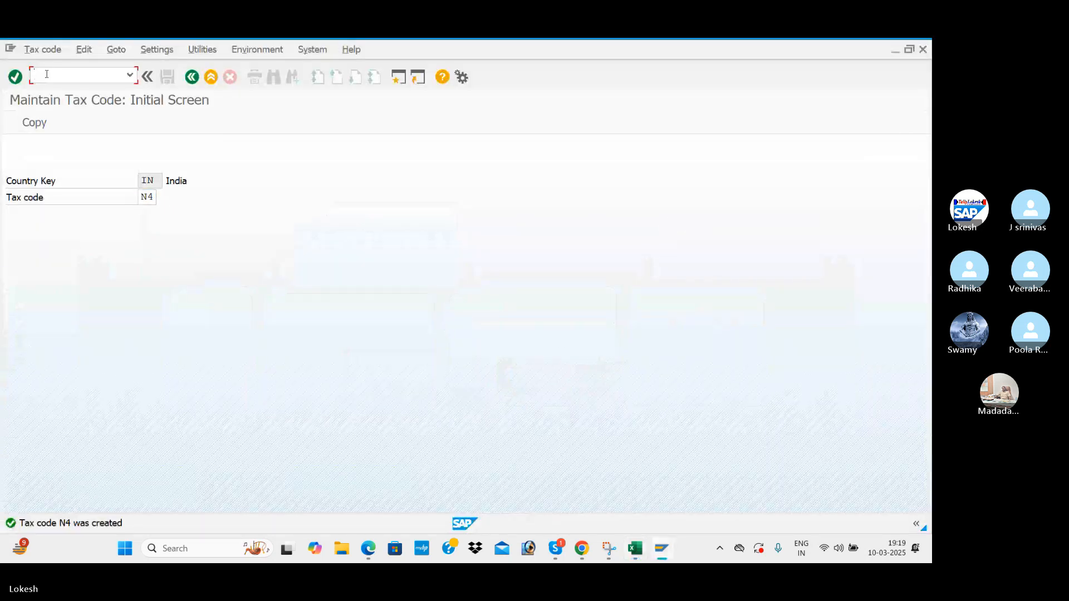
type("/NF")
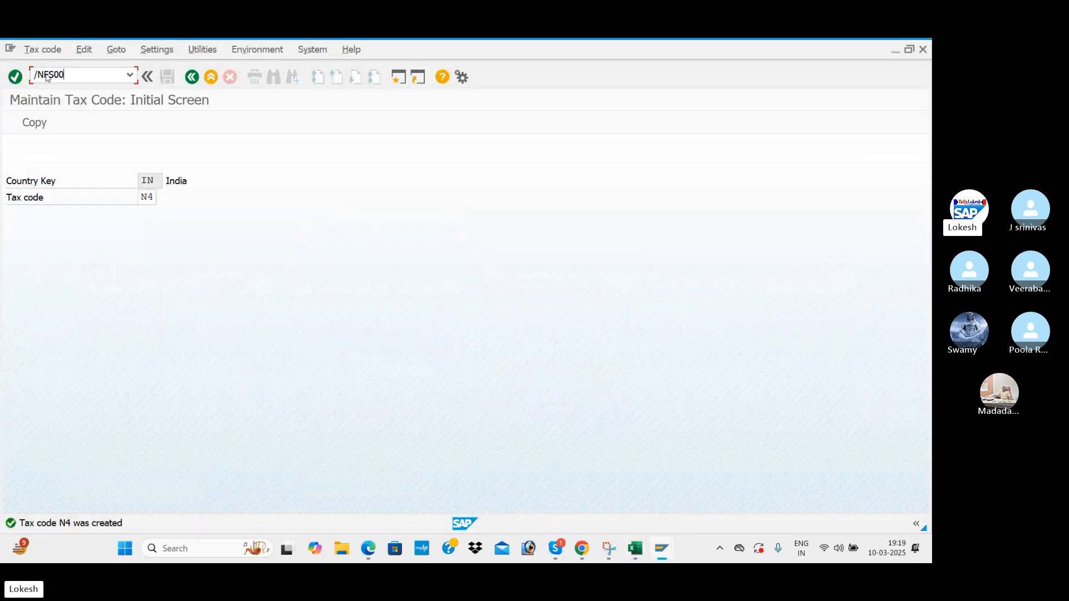
type("S00")
key("Return")
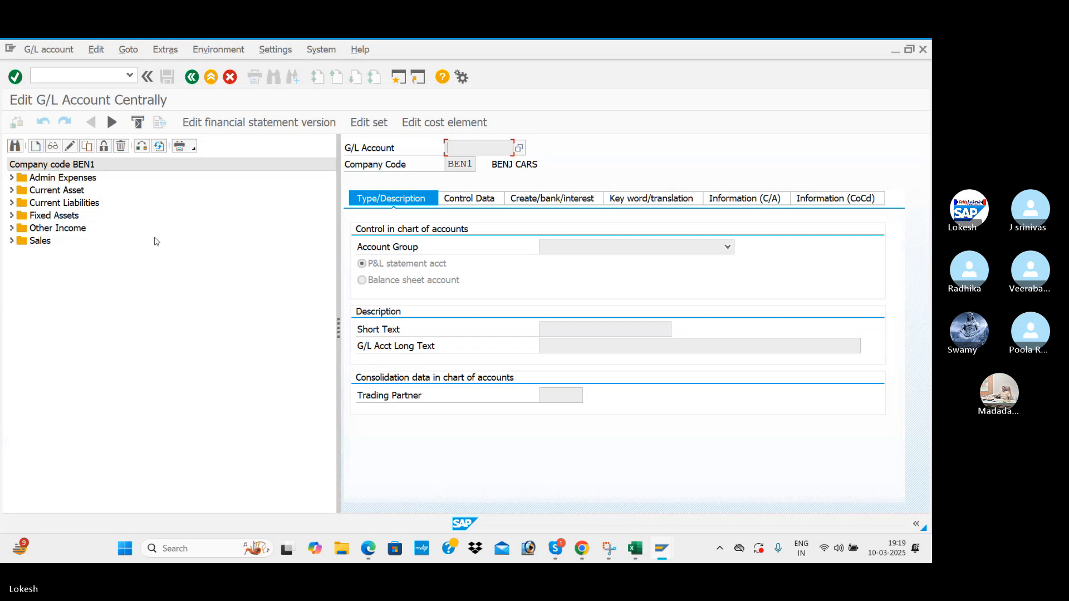
key("alt+Tab")
key("alt+Tab")
scroll(409, 315, "down", 10)
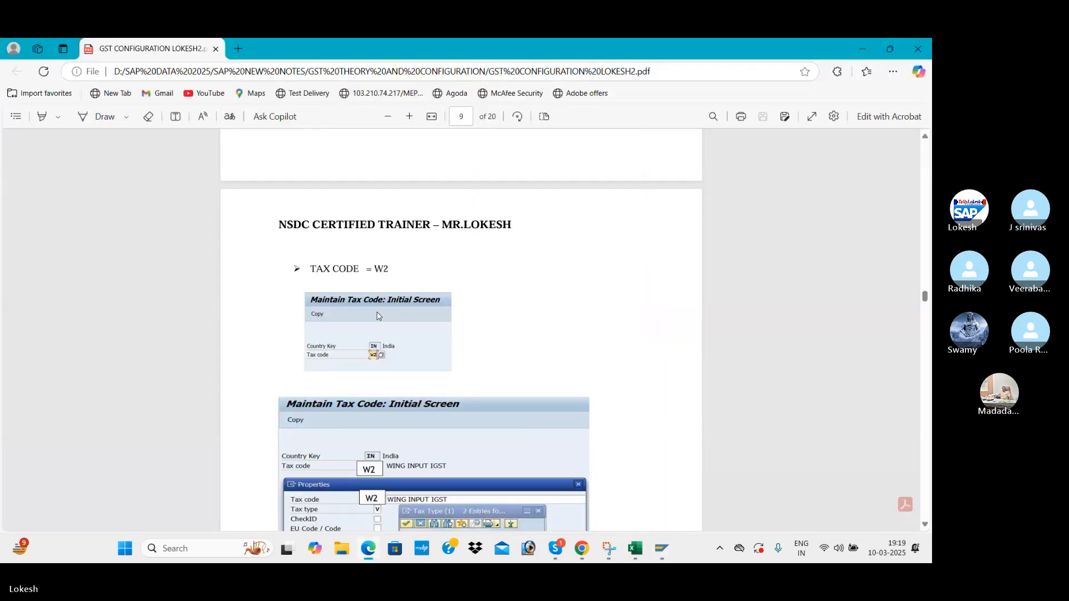
scroll(409, 316, "down", 10)
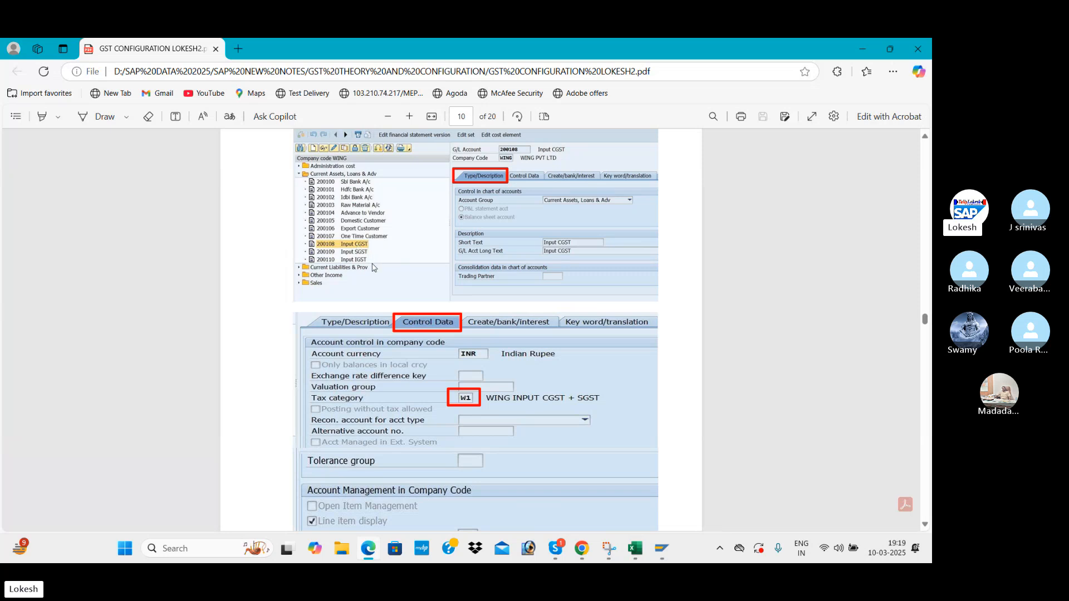
key("alt+Tab")
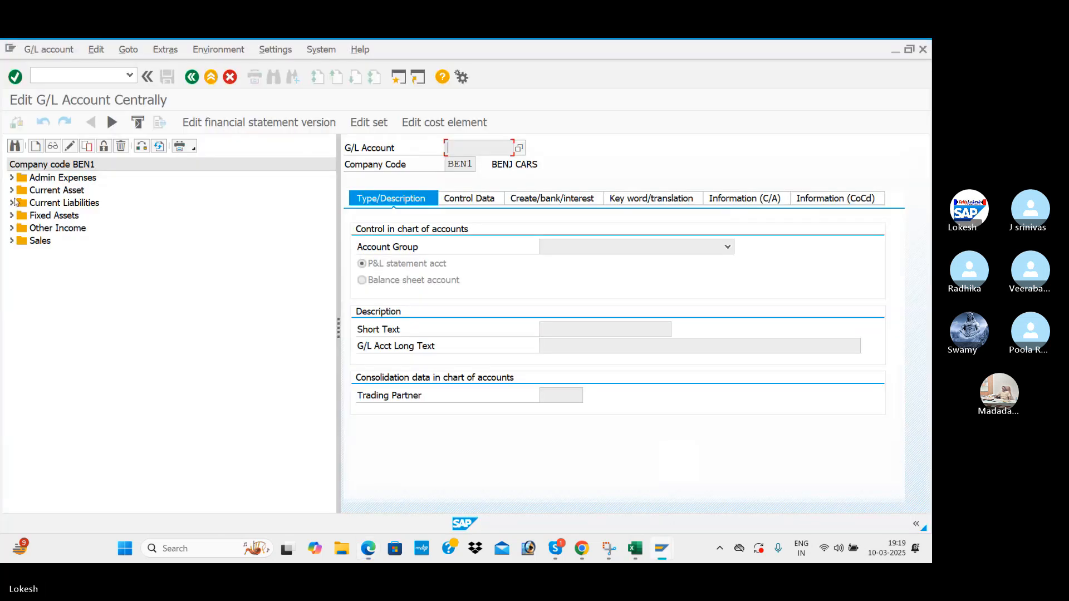
left_click(11, 190)
Copy account 200008 One Time Customer into new account 200009.
double_click(73, 291)
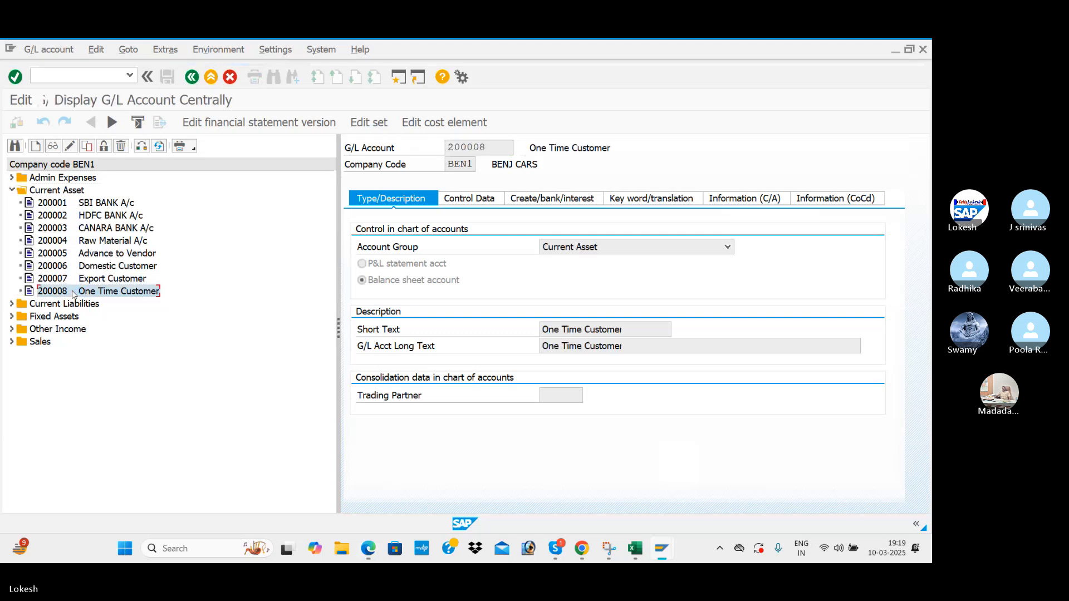
right_click(73, 293)
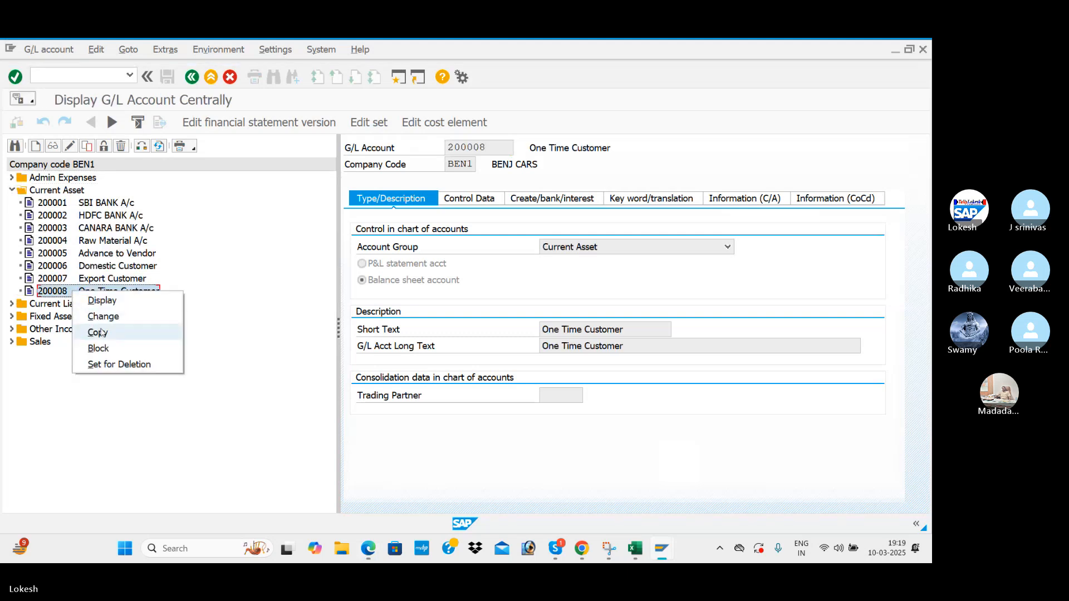
left_click(109, 333)
left_click(209, 271)
key("BackSpace")
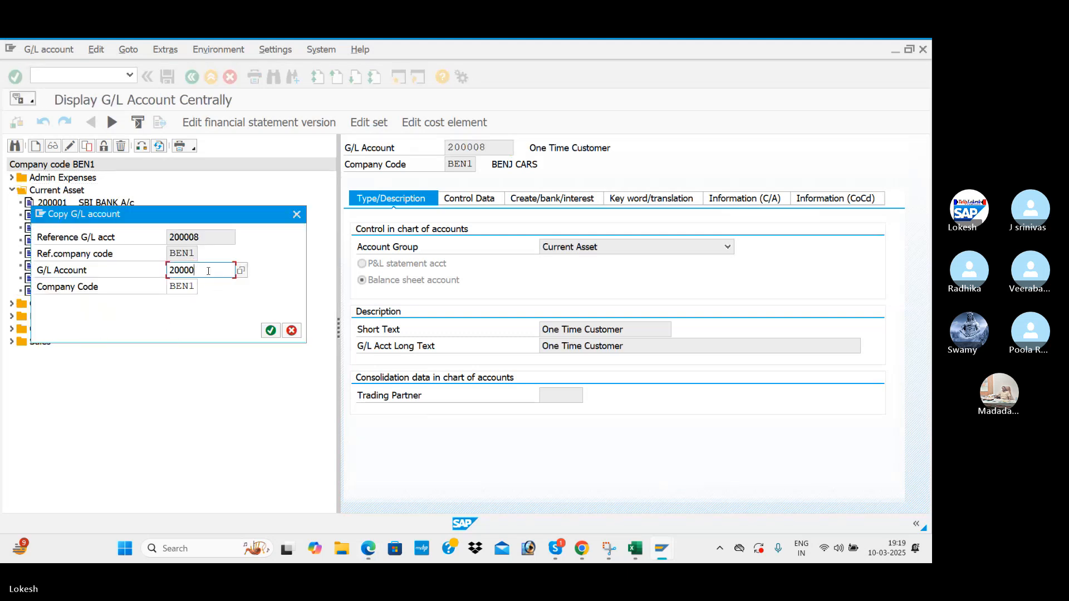
type("9")
key("Return")
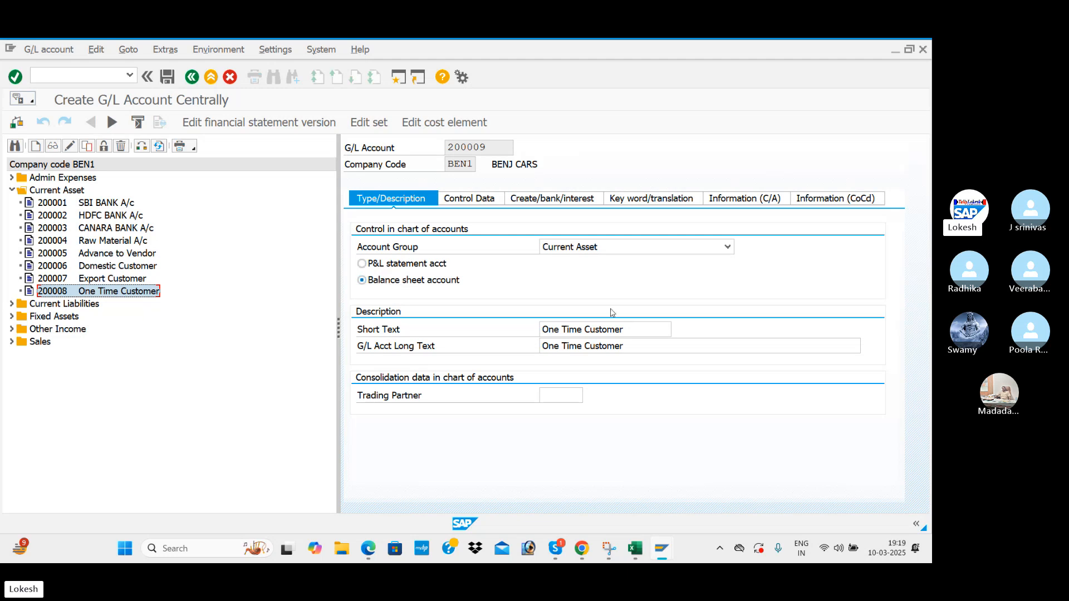
Replace the short text One Time Customer with INPUT CGST.
left_click_drag(639, 327, 485, 326)
key("BackSpace")
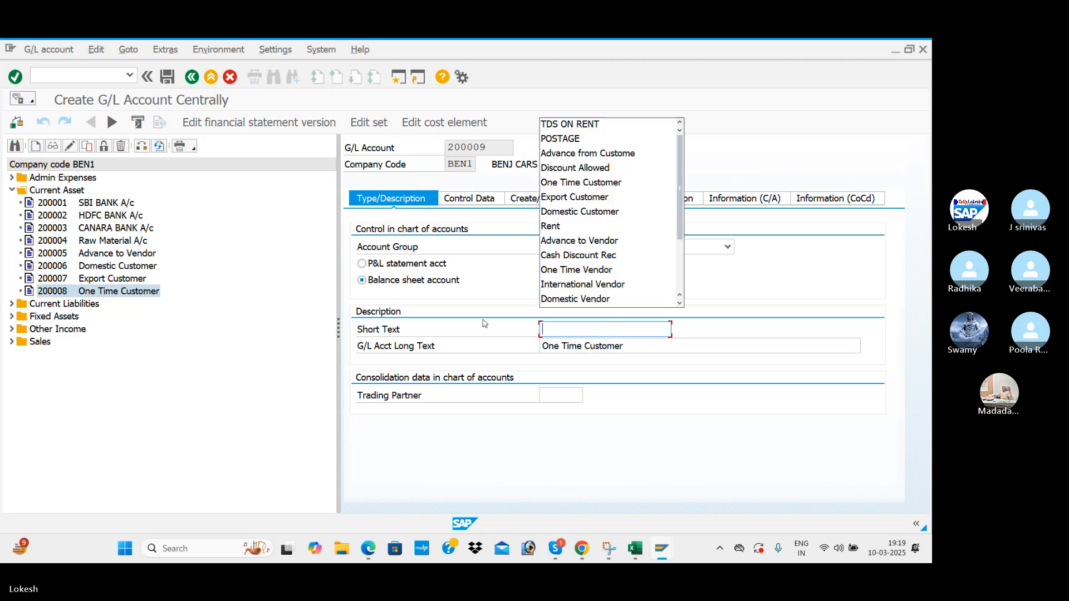
type("INPUT")
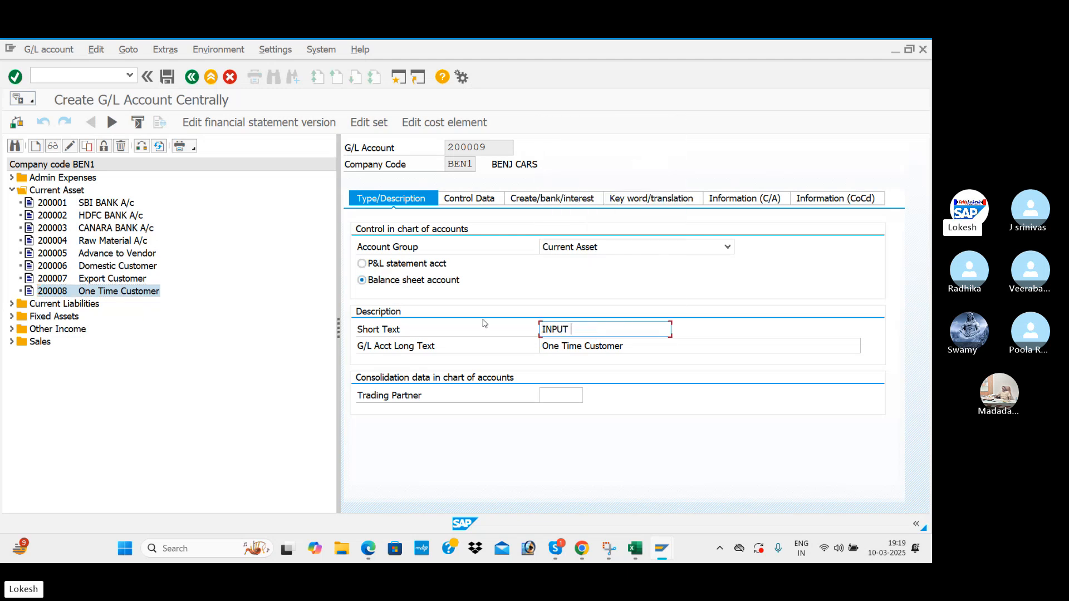
type("GST")
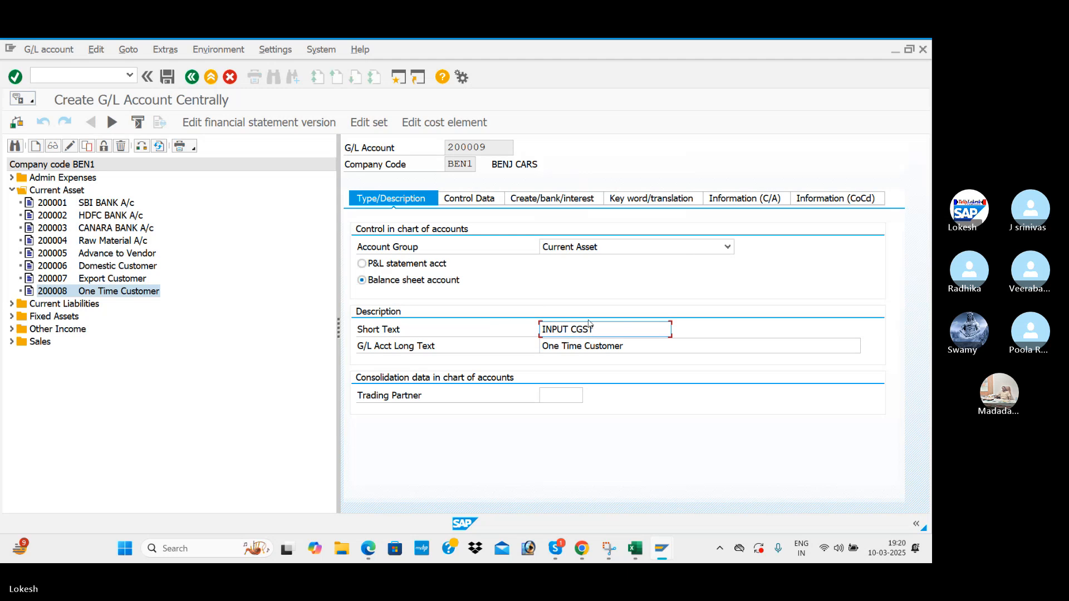
key("Return")
Copy INPUT CGST into the long text, replacing One Time Customer.
left_click_drag(589, 331, 531, 333)
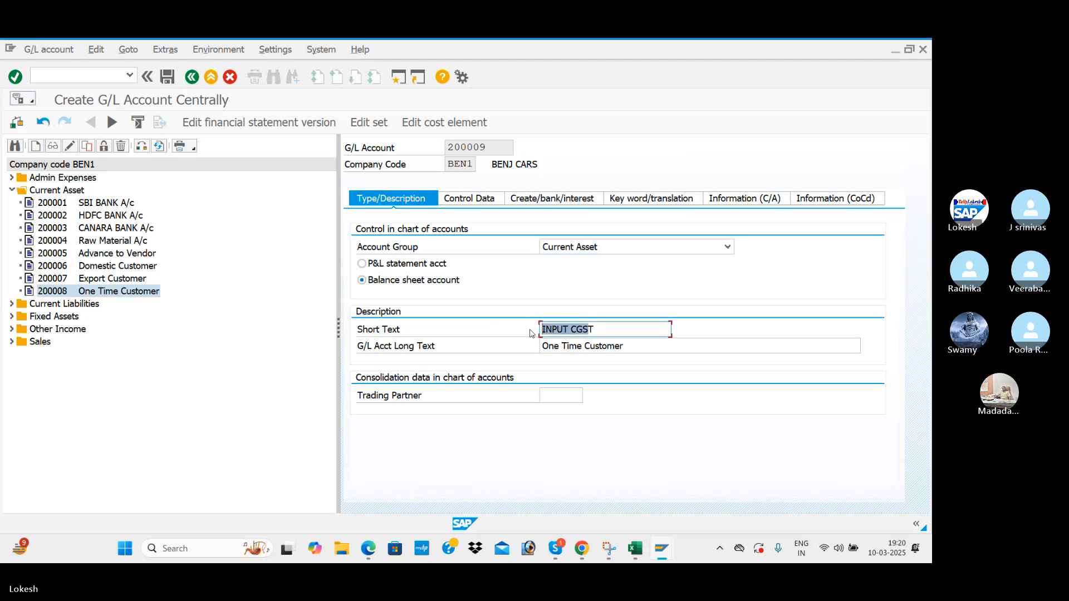
left_click_drag(670, 329, 536, 329)
key("ctrl+c")
left_click_drag(657, 347, 520, 341)
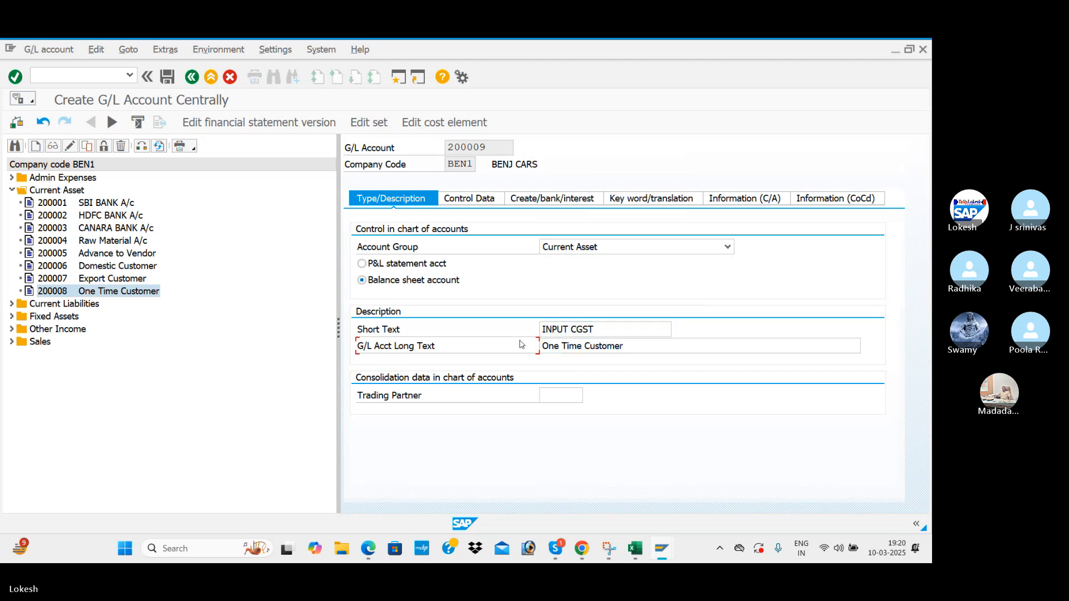
left_click(627, 345)
key("BackSpace")
key("BackSpace")
key("BackSpace")
key("BackSpace")
key("BackSpace")
key("BackSpace")
key("BackSpace")
key("BackSpace")
key("BackSpace")
key("BackSpace")
key("BackSpace")
key("BackSpace")
key("BackSpace")
key("BackSpace")
key("BackSpace")
key("BackSpace")
key("BackSpace")
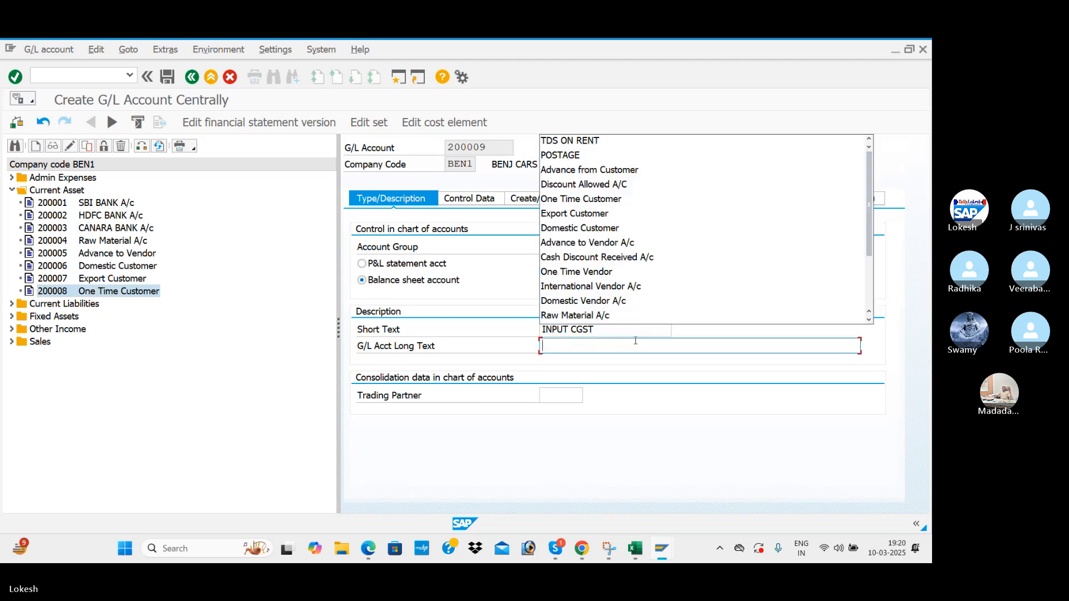
key("ctrl+v")
key("alt+Tab")
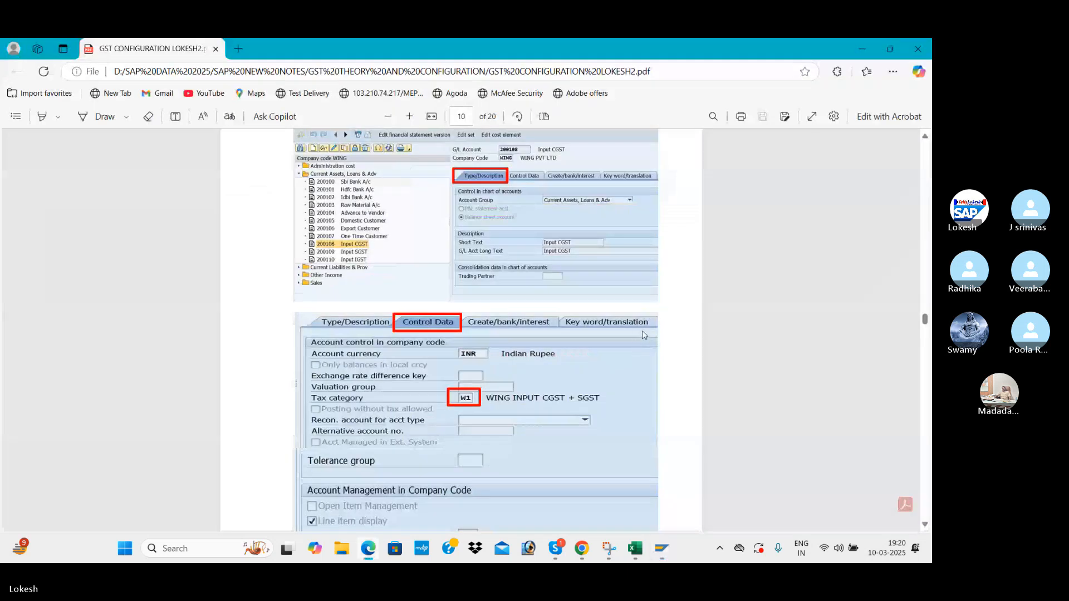
key("alt+Tab")
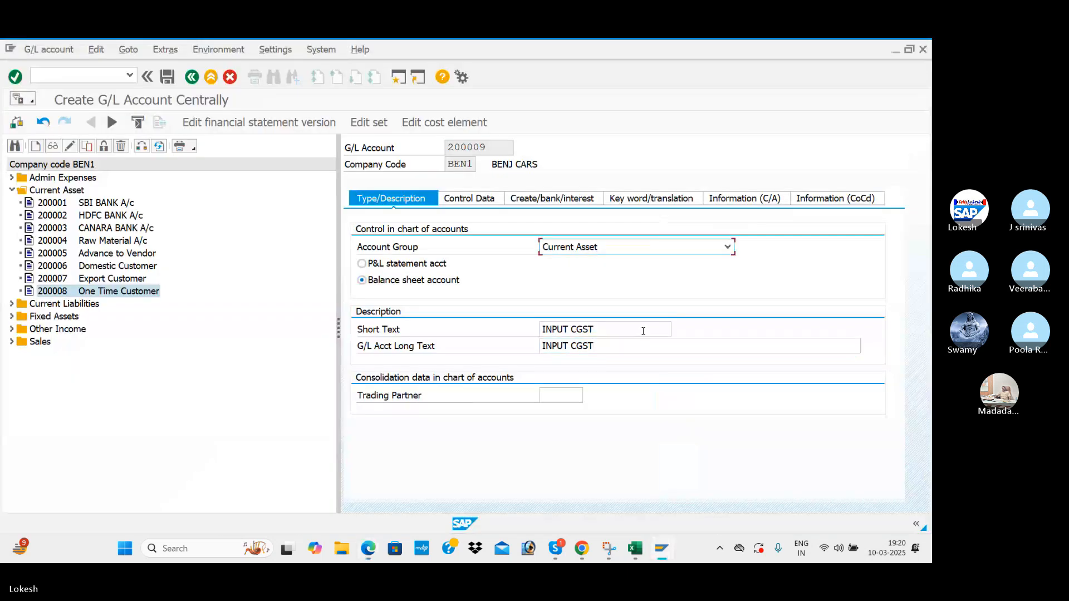
Clear the reconciliation account type on the Control Data tab.
left_click(495, 203)
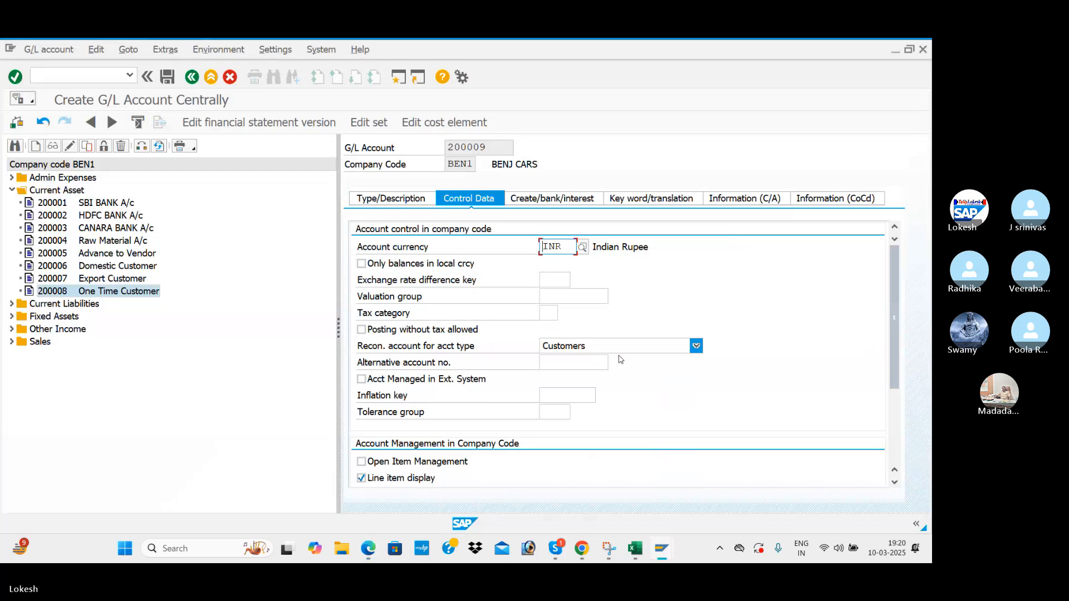
left_click(657, 348)
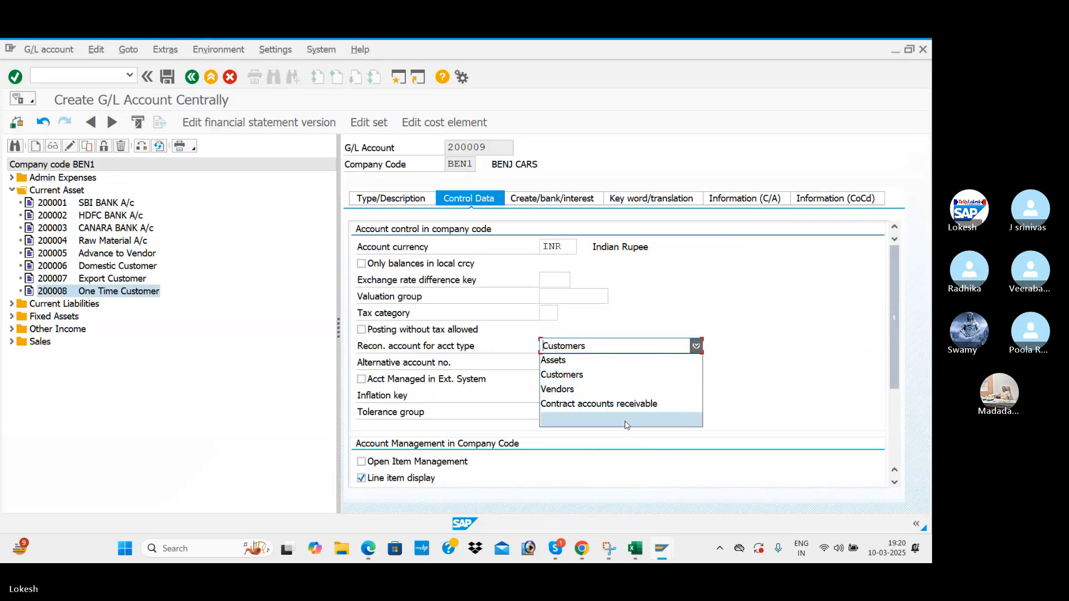
left_click(625, 426)
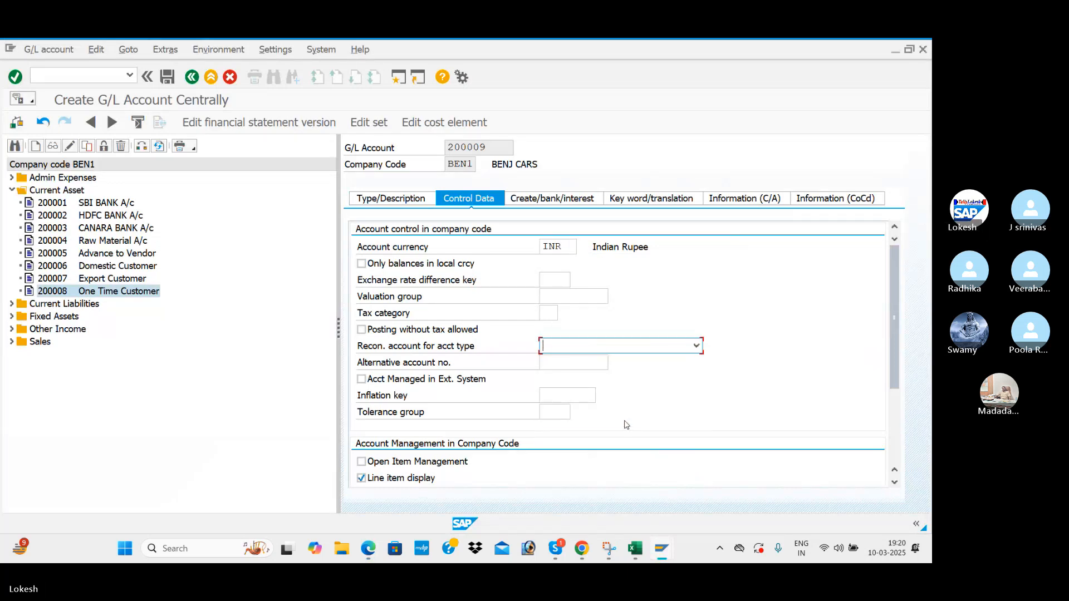
key("alt+Tab")
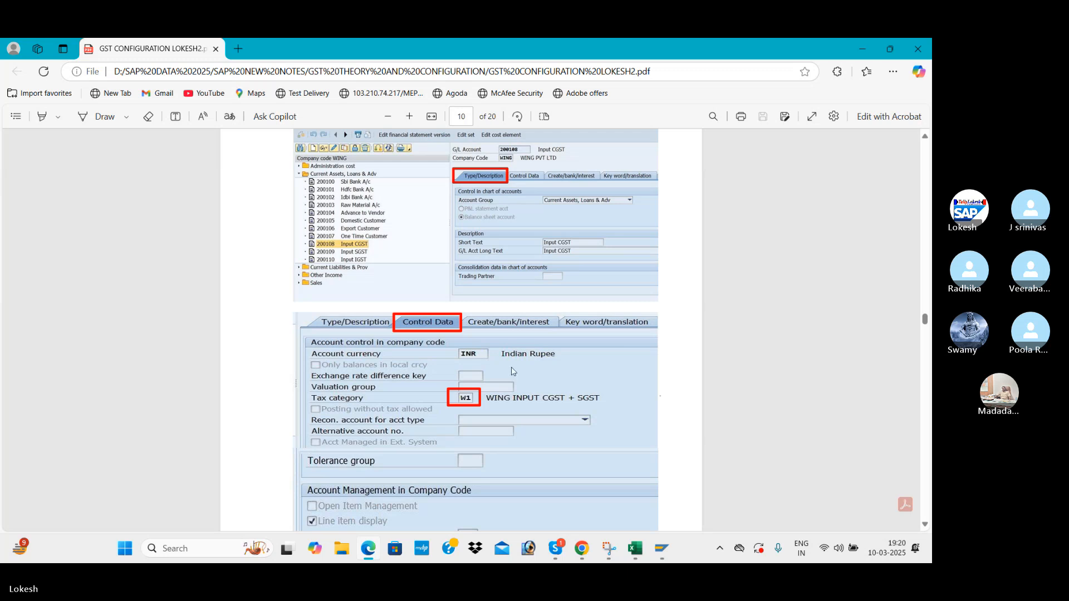
scroll(511, 366, "down", 2)
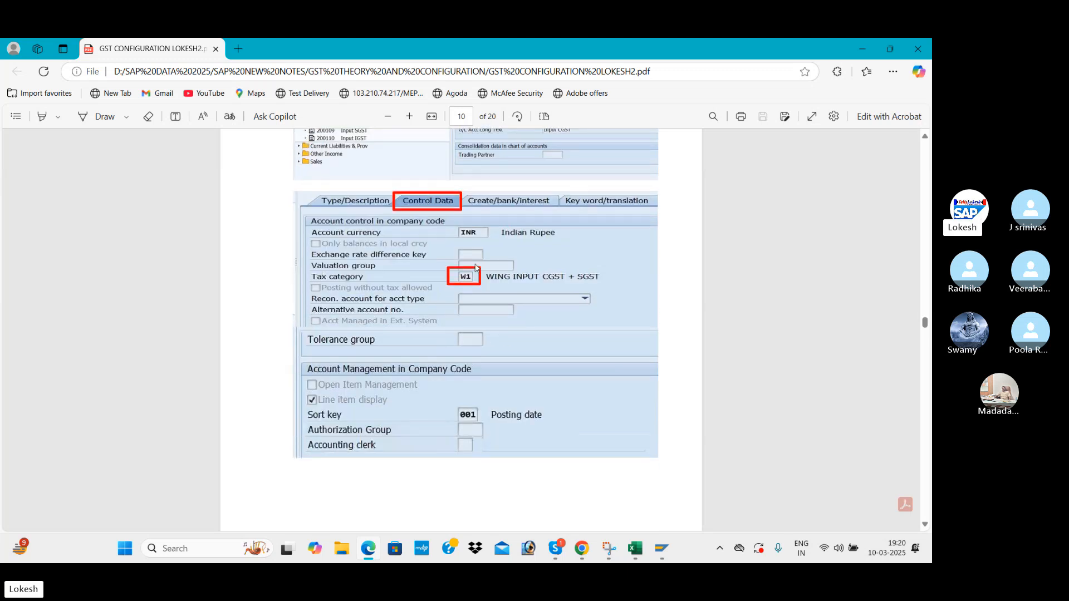
key("alt+Tab")
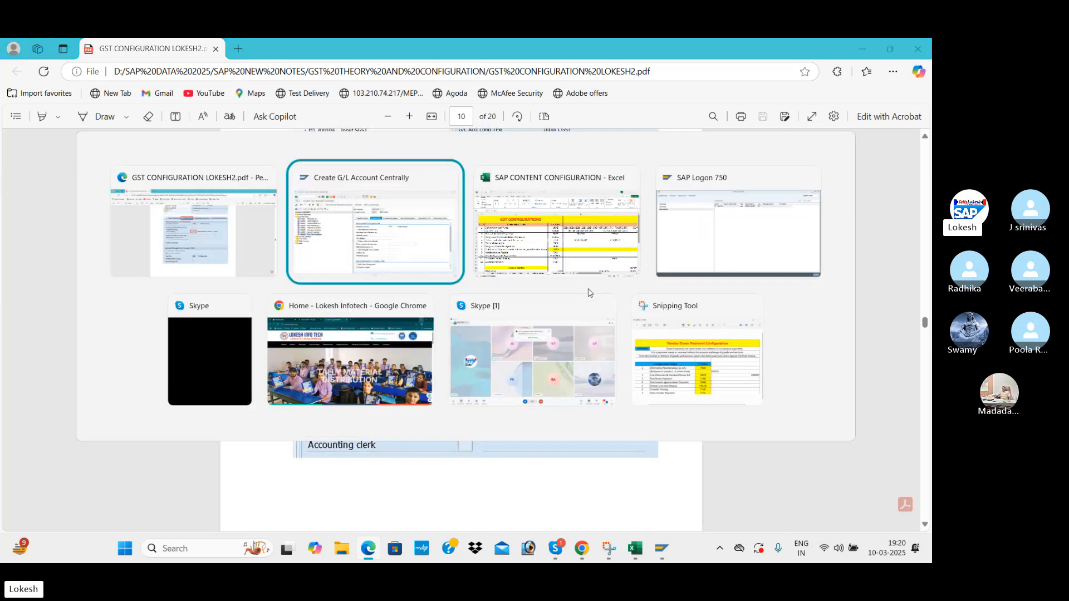
Set the tax category to N1 BEN INPUT CGST + SGST.
left_click(543, 315)
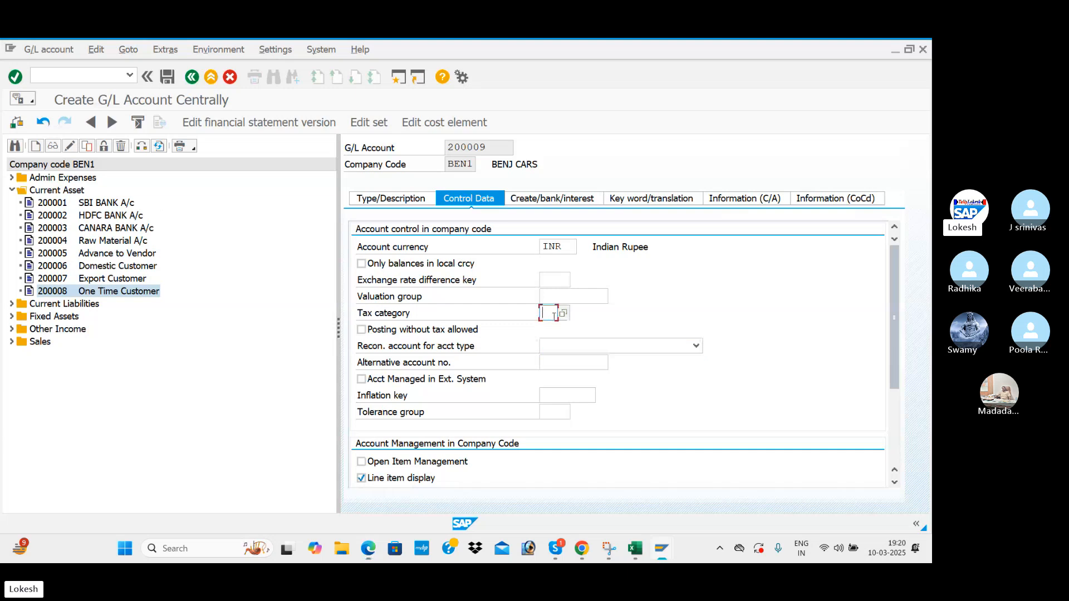
left_click(568, 321)
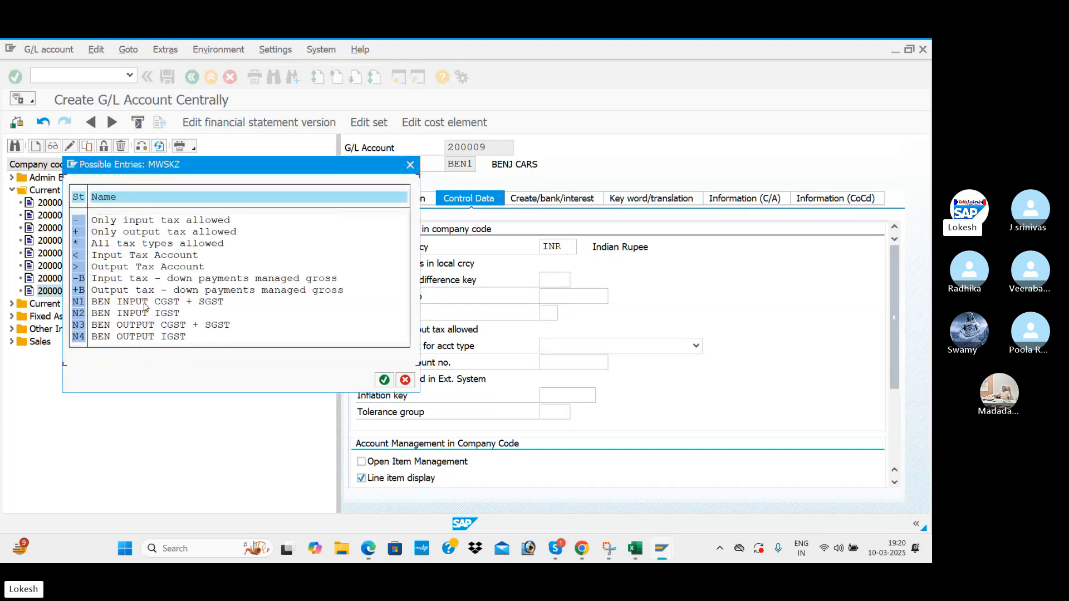
double_click(189, 303)
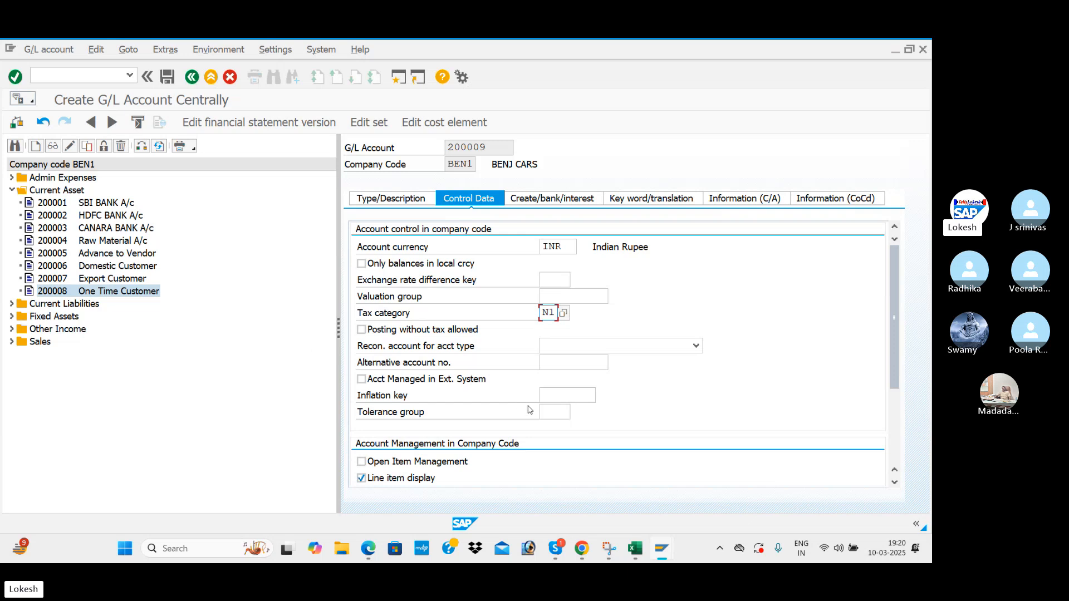
scroll(529, 410, "down", 3)
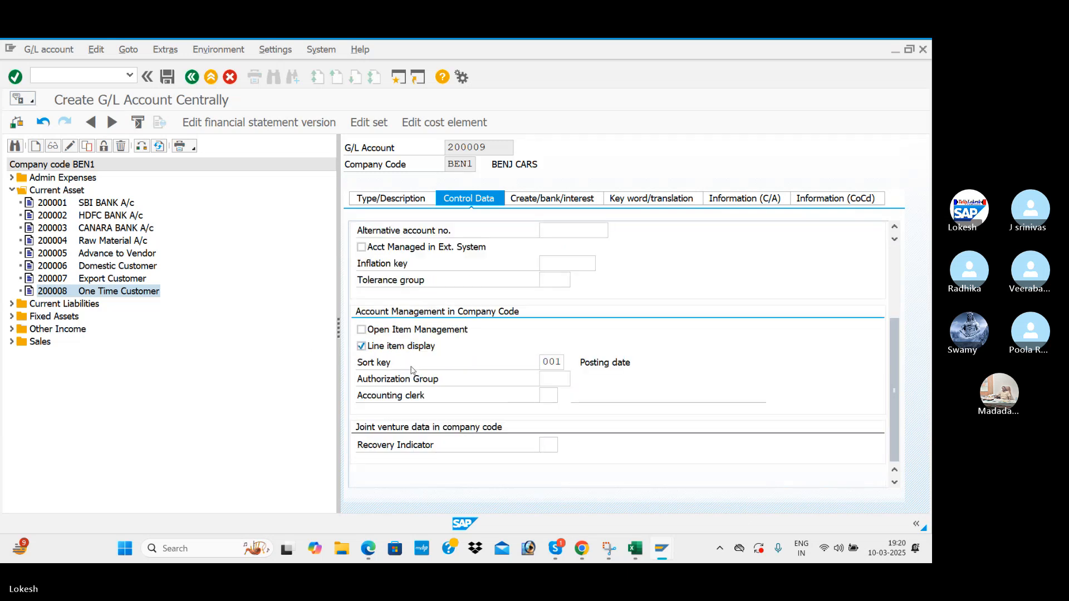
key("alt+Tab")
scroll(542, 392, "down", 1)
key("alt+Tab")
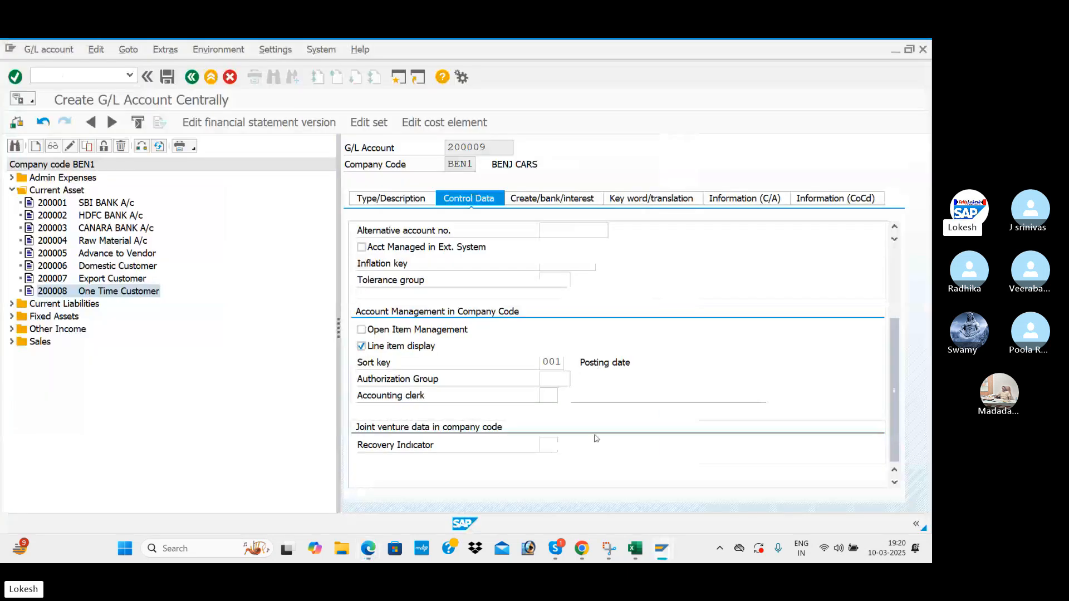
Change the field status group from G067 to G001.
left_click(544, 199)
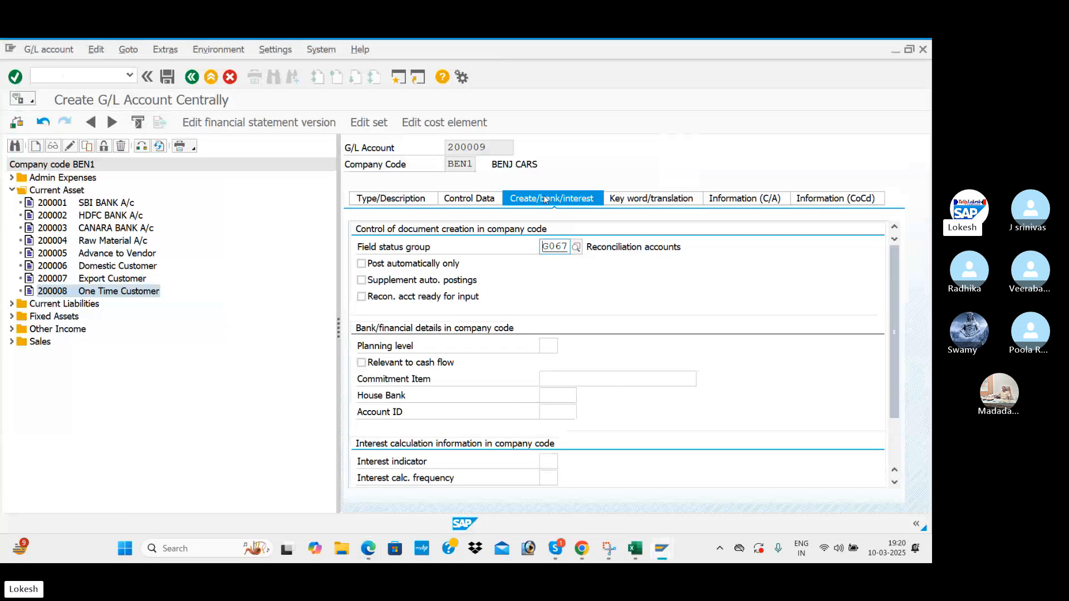
key("alt+Tab")
scroll(475, 216, "down", 5)
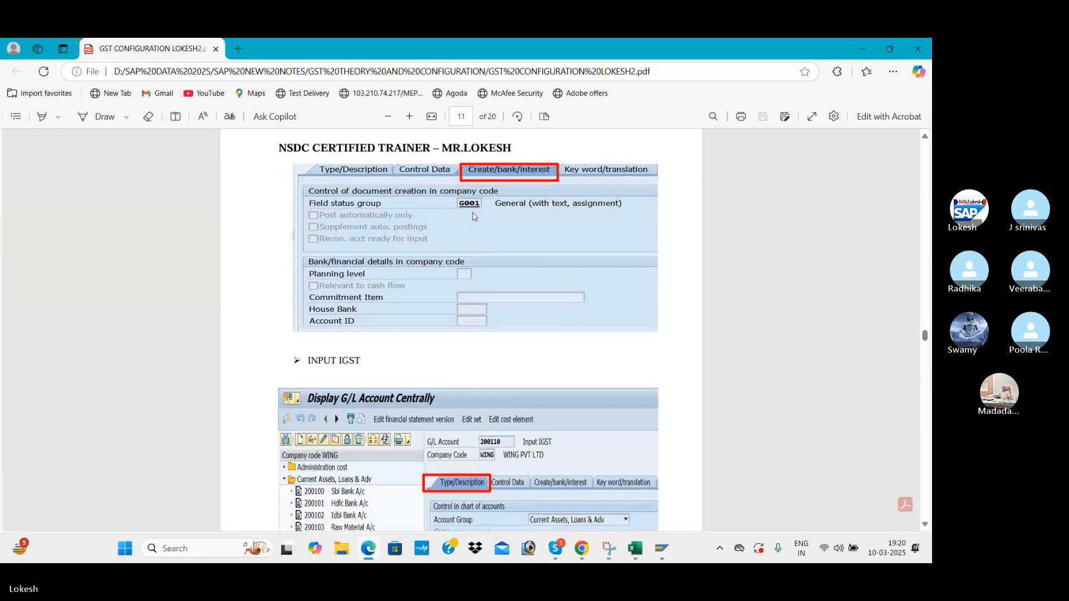
key("alt+Tab")
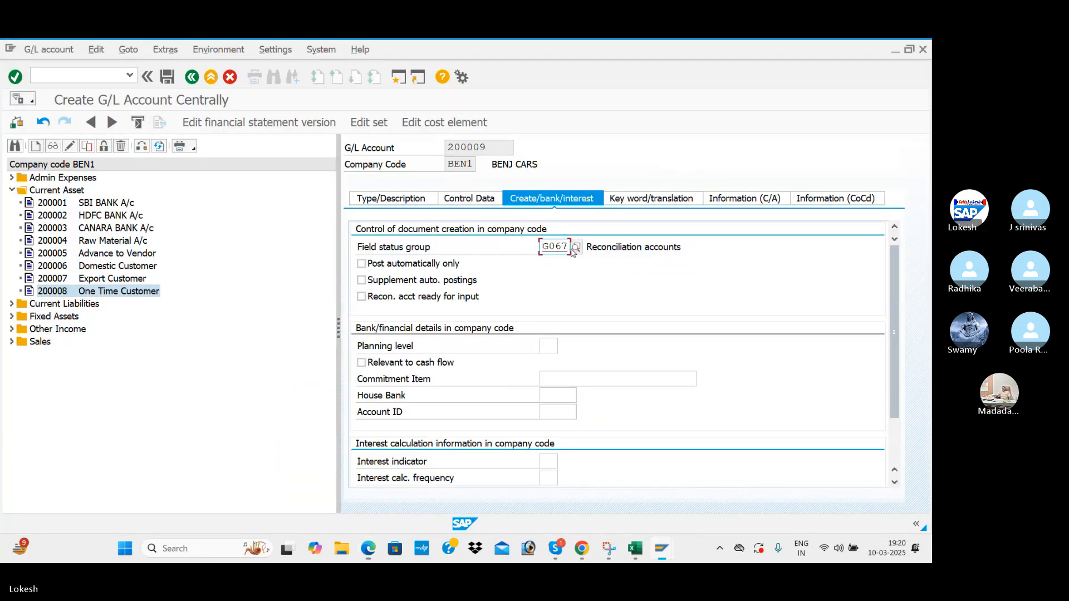
key("BackSpace")
key("BackSpace")
key("BackSpace")
key("BackSpace")
type("G001")
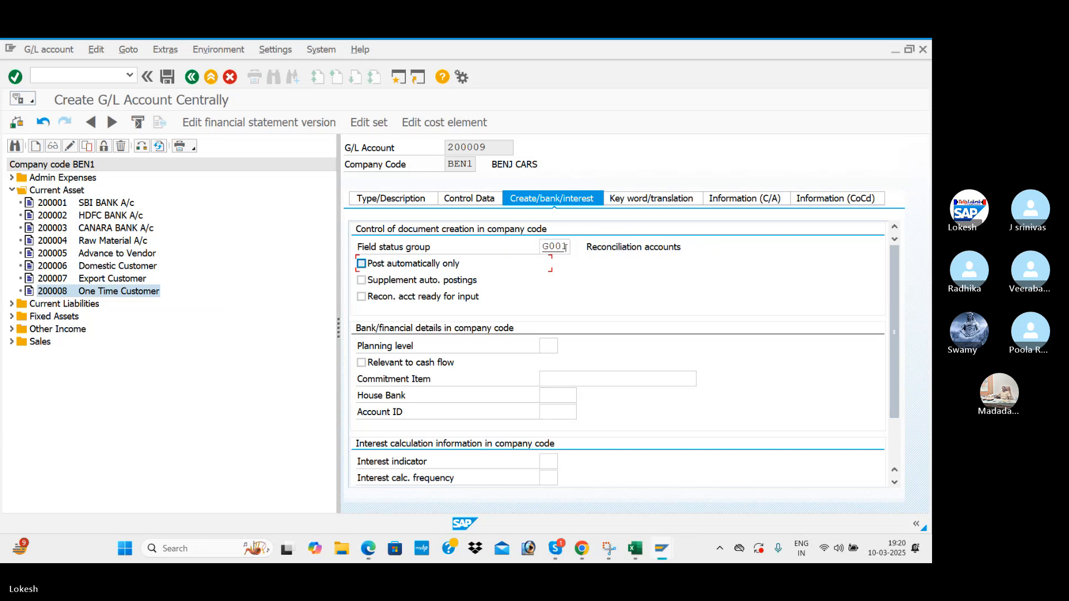
key("Return")
Save account 200009, accepting the local-currency warning.
left_click(406, 201)
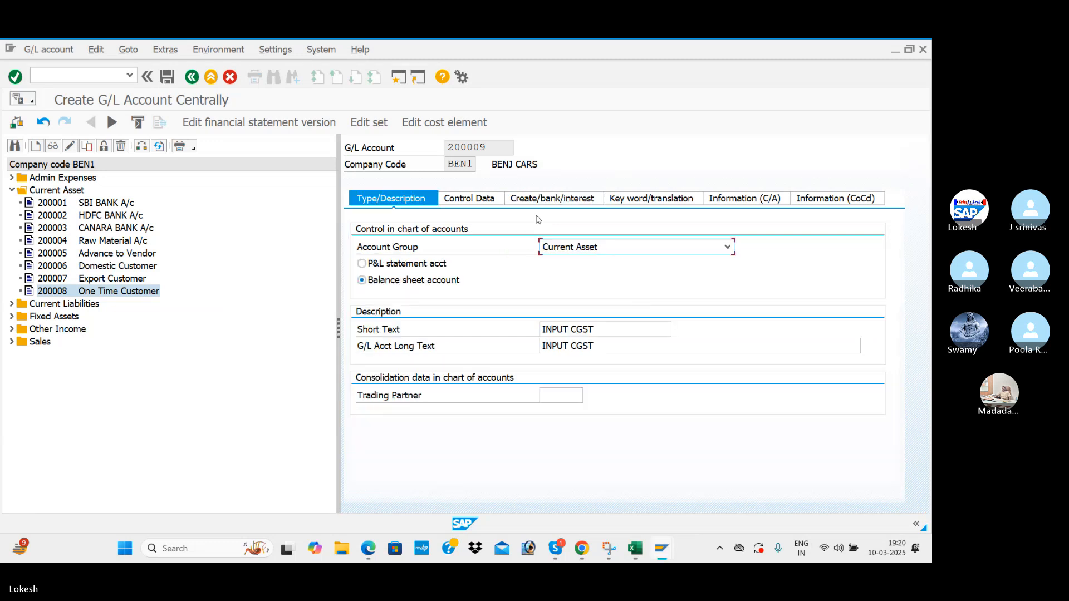
left_click(167, 76)
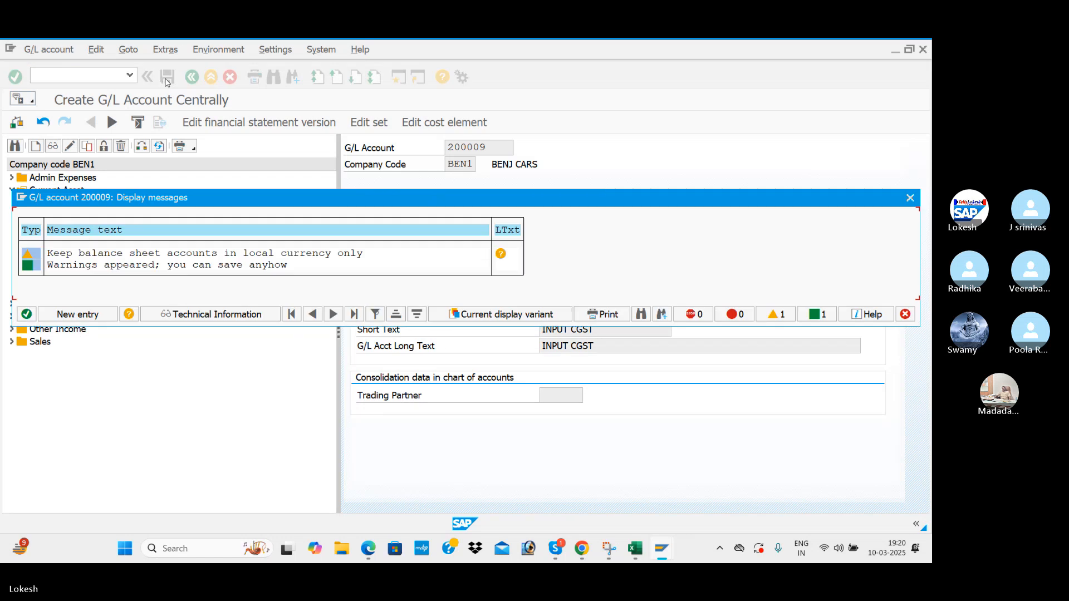
left_click(27, 315)
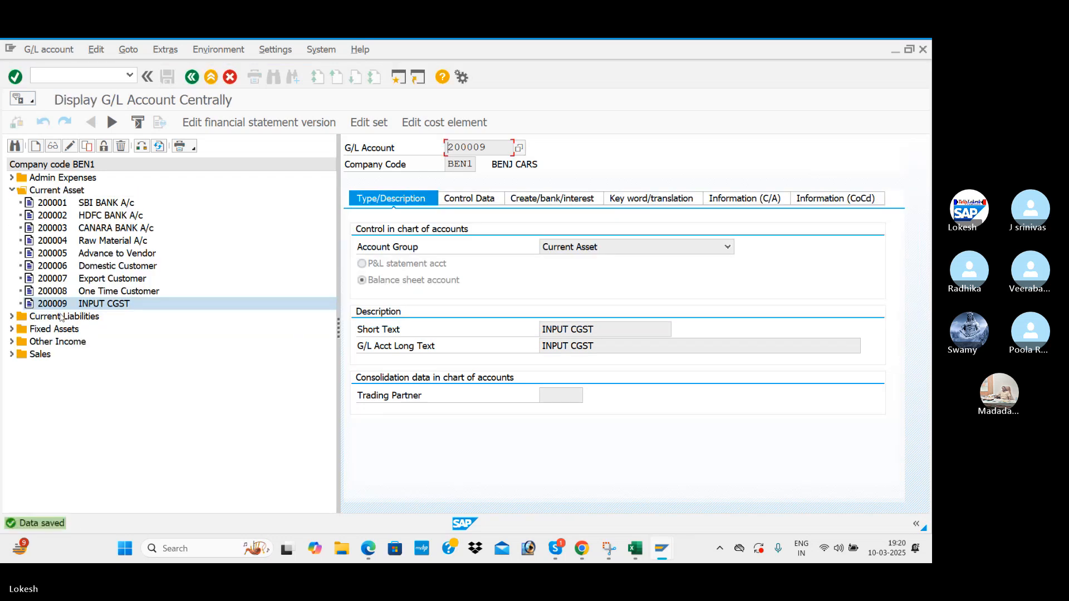
Copy G/L account 200009 as new account 200010.
right_click(82, 308)
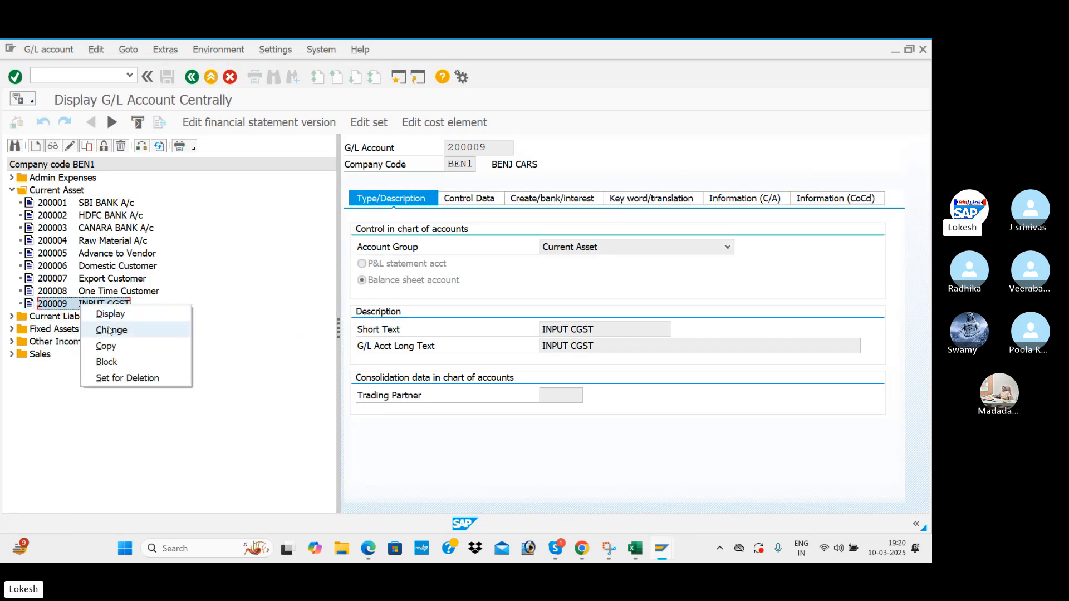
left_click(105, 346)
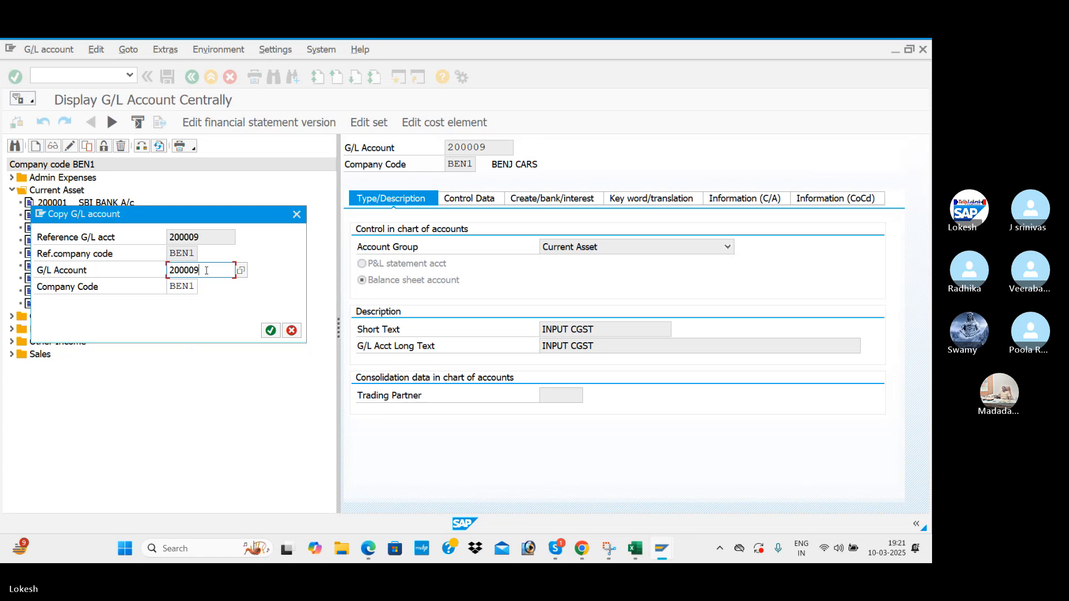
key("BackSpace")
key("BackSpace")
type("10")
key("Return")
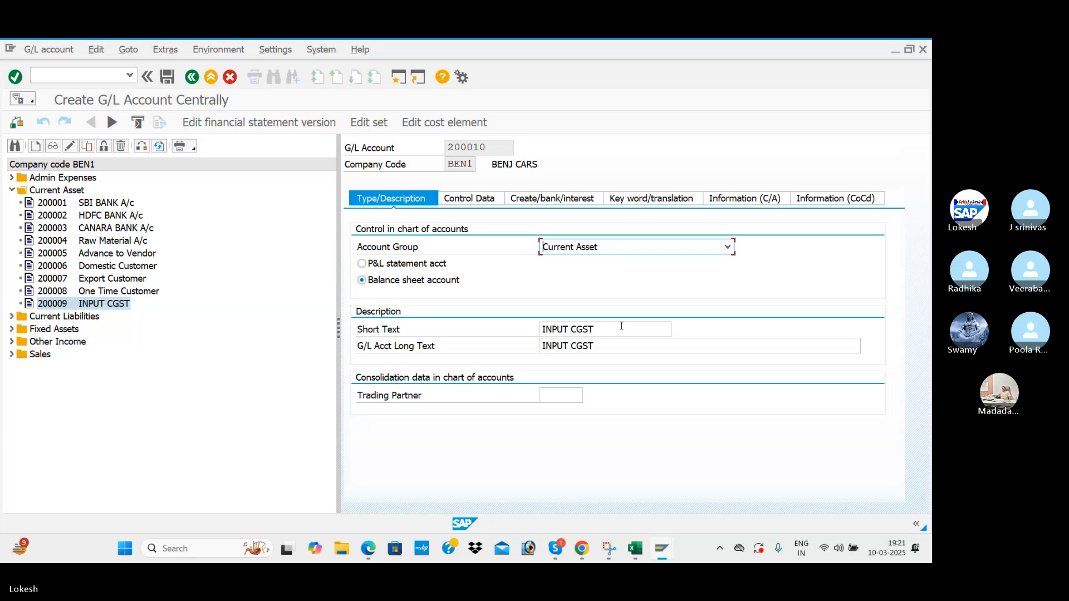
Change the short and long texts from CGST to INPUT SGST.
left_click(622, 326)
key("BackSpace")
key("BackSpace")
key("BackSpace")
key("BackSpace")
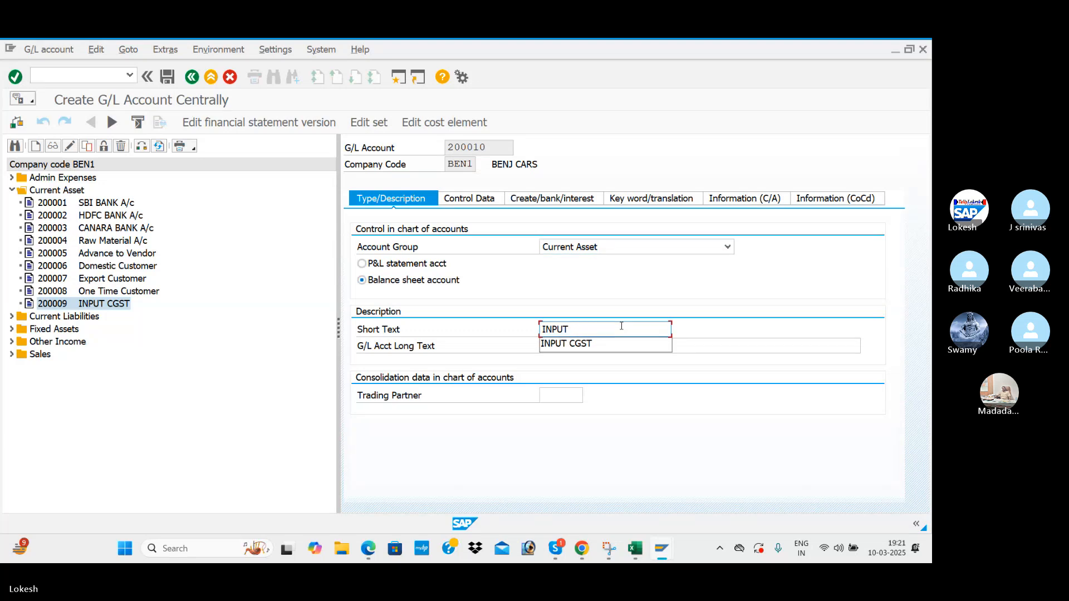
type("SGST")
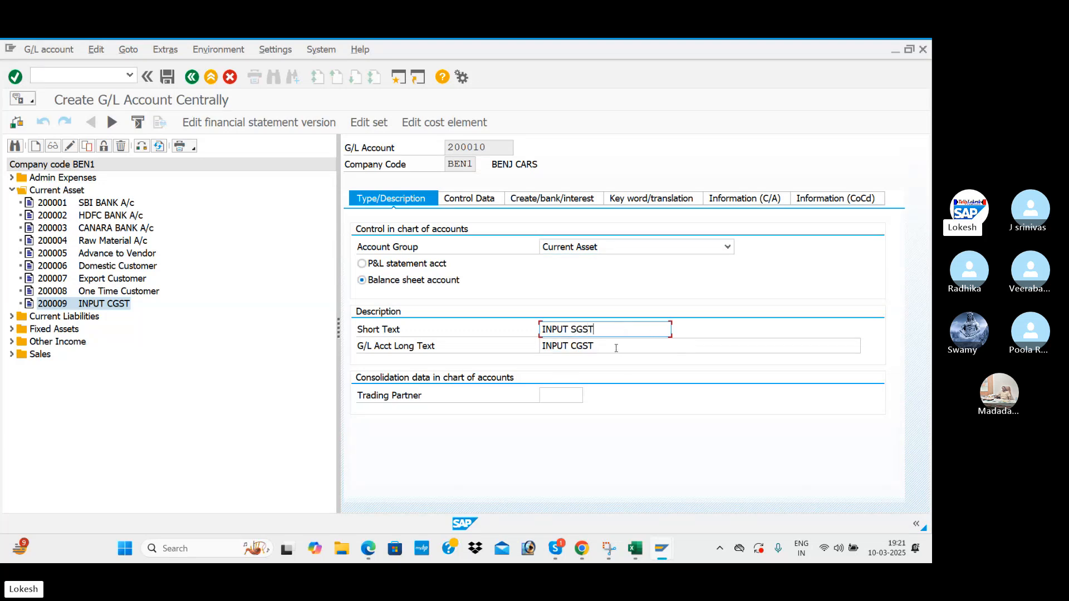
left_click(617, 348)
key("BackSpace")
key("BackSpace")
type("S")
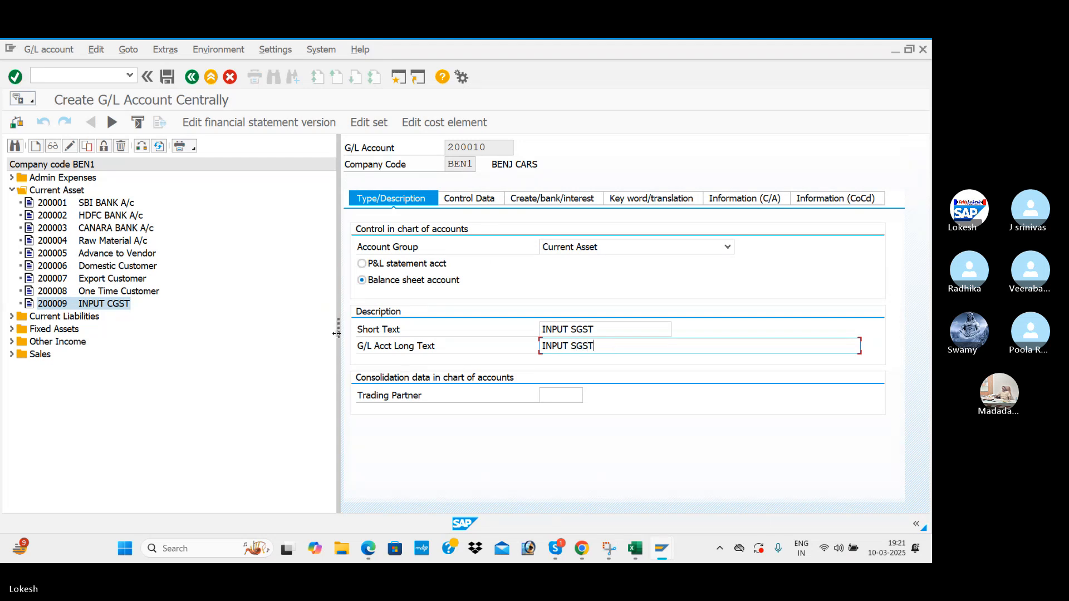
Review the copied control and document settings, then save account 200010, accepting the warning.
left_click_drag(338, 333, 248, 333)
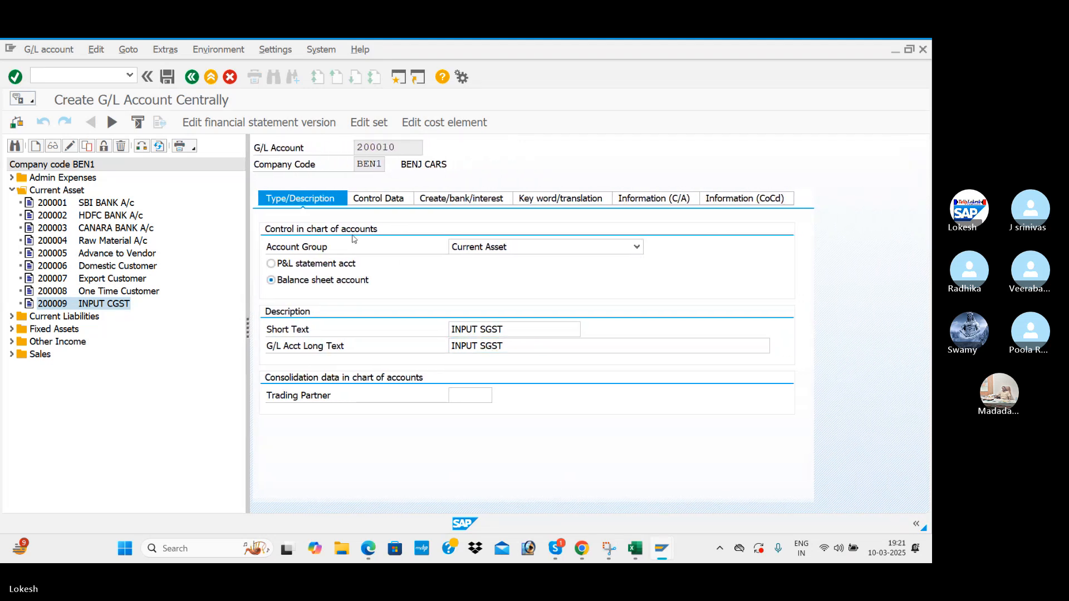
left_click(372, 200)
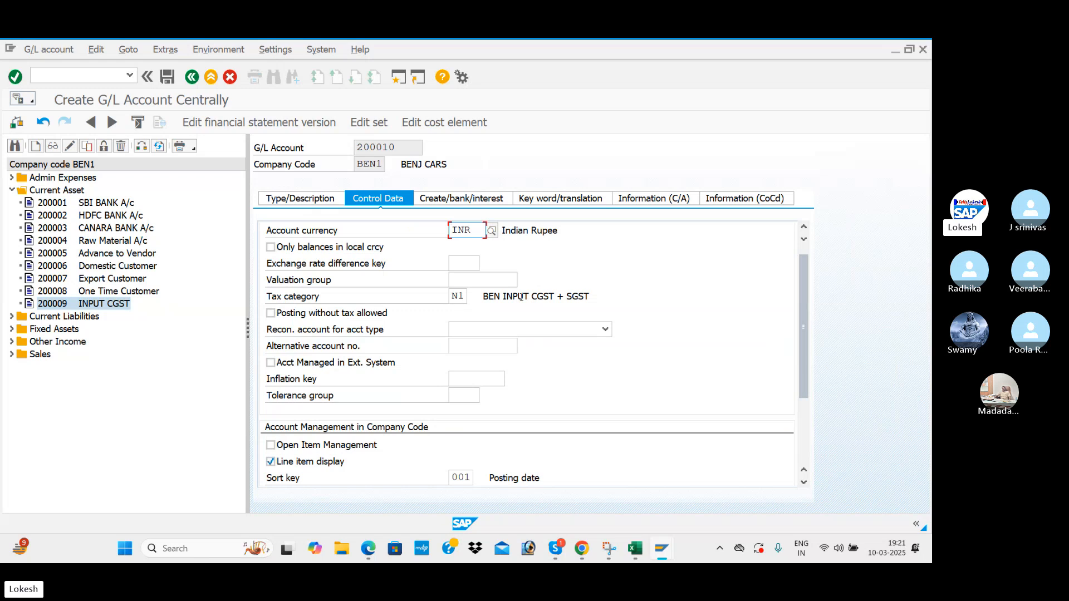
left_click(461, 199)
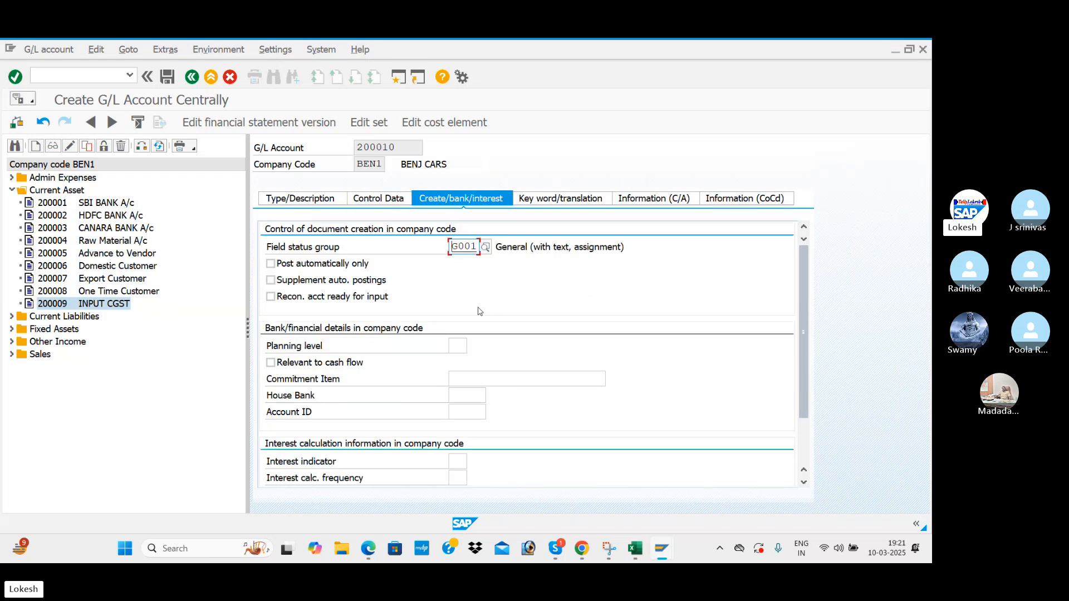
left_click(324, 203)
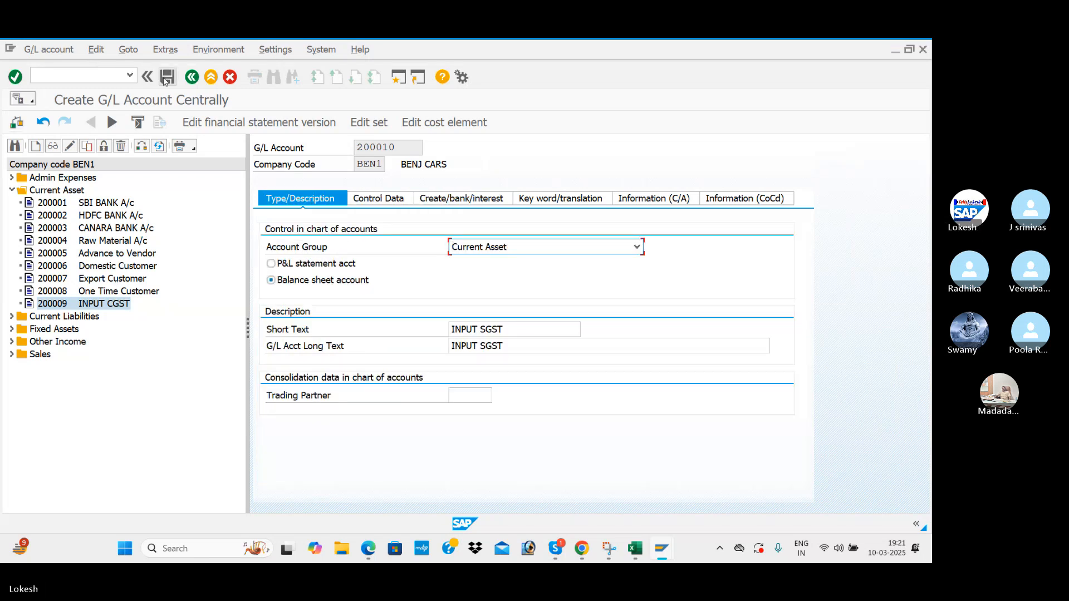
left_click(169, 80)
left_click(27, 314)
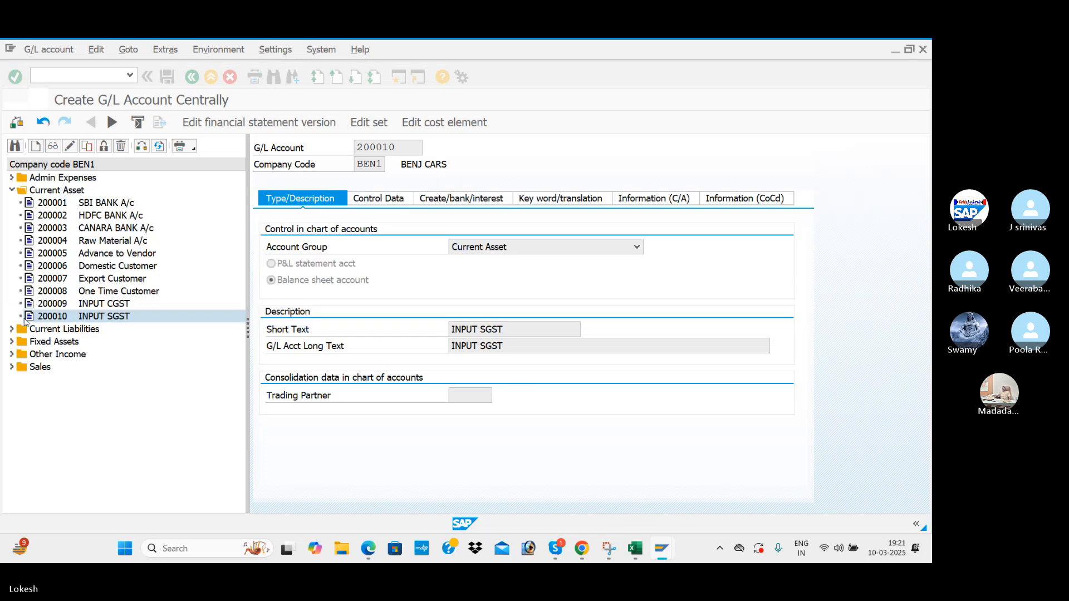
right_click(72, 319)
Copy the INPUT SGST account as new account 200011.
left_click(103, 357)
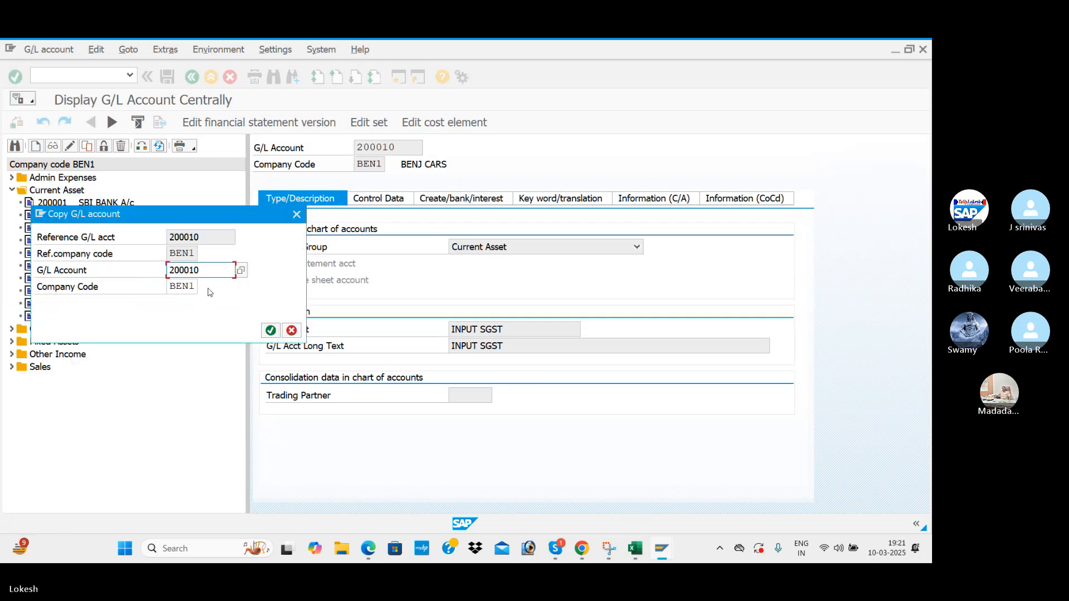
key("BackSpace")
type("1")
key("Return")
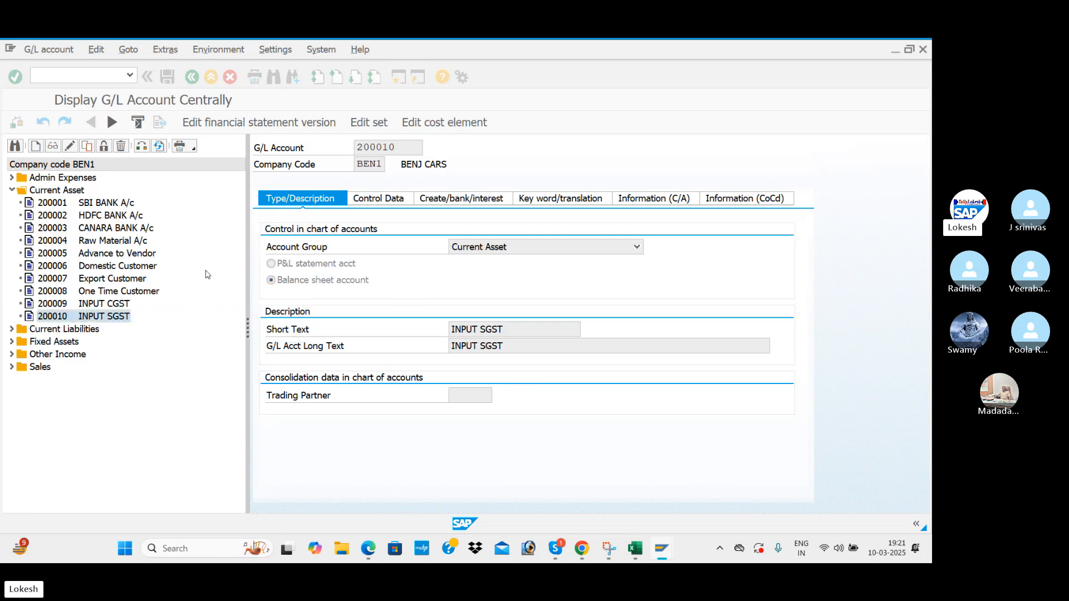
Change the short and long texts from SGST to INPUT IGST.
left_click(510, 336)
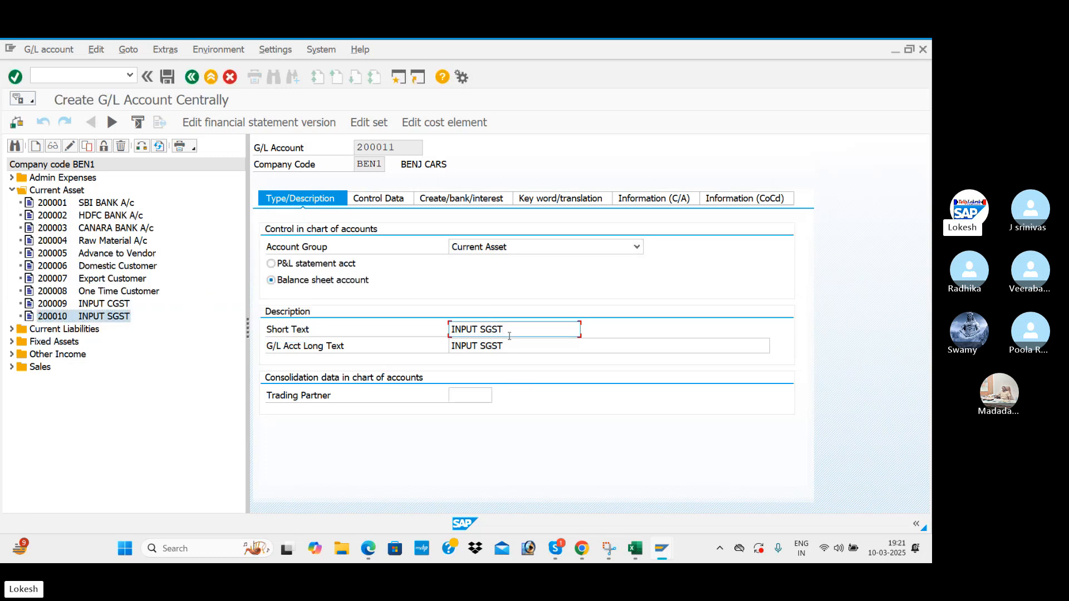
key("BackSpace")
key("BackSpace")
key("BackSpace")
key("BackSpace")
type("IGST")
left_click(511, 343)
key("BackSpace")
key("BackSpace")
key("BackSpace")
key("BackSpace")
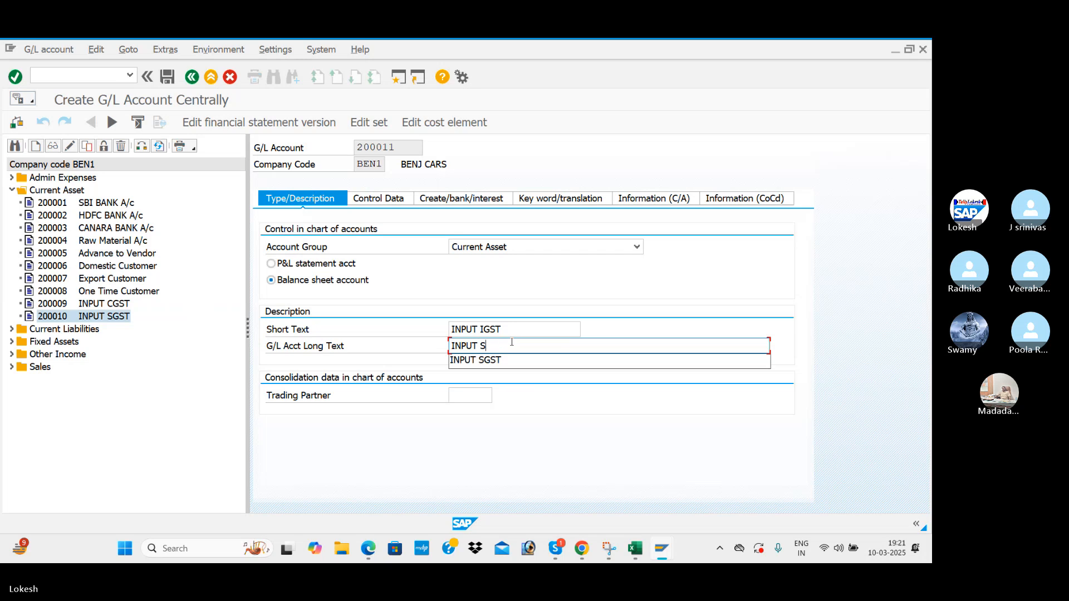
type("IGS")
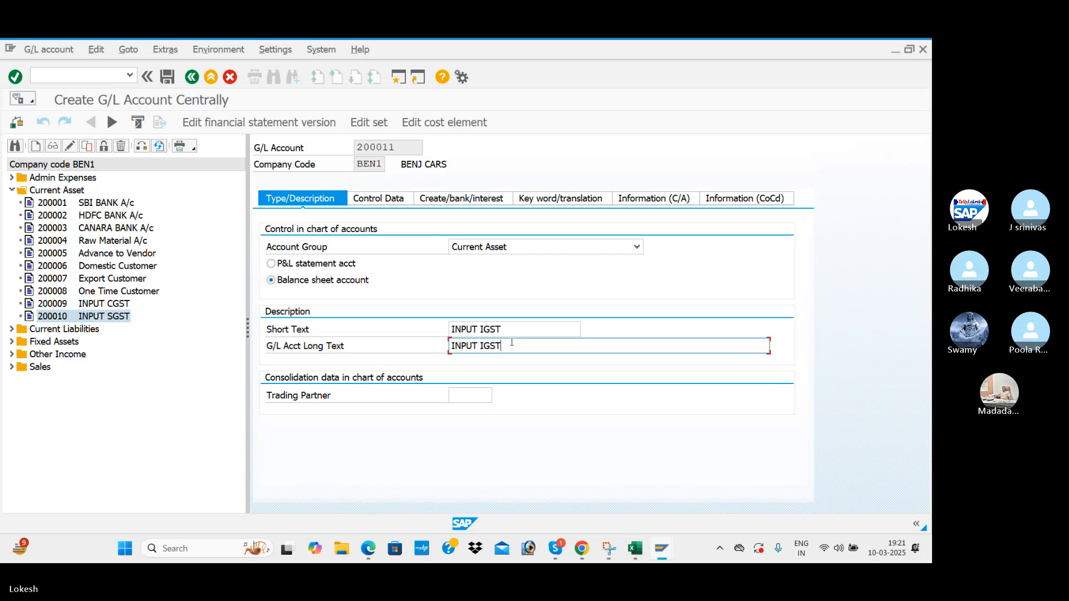
type("T")
Set the tax category to N2 BEN INPUT IGST on the control data.
left_click(379, 199)
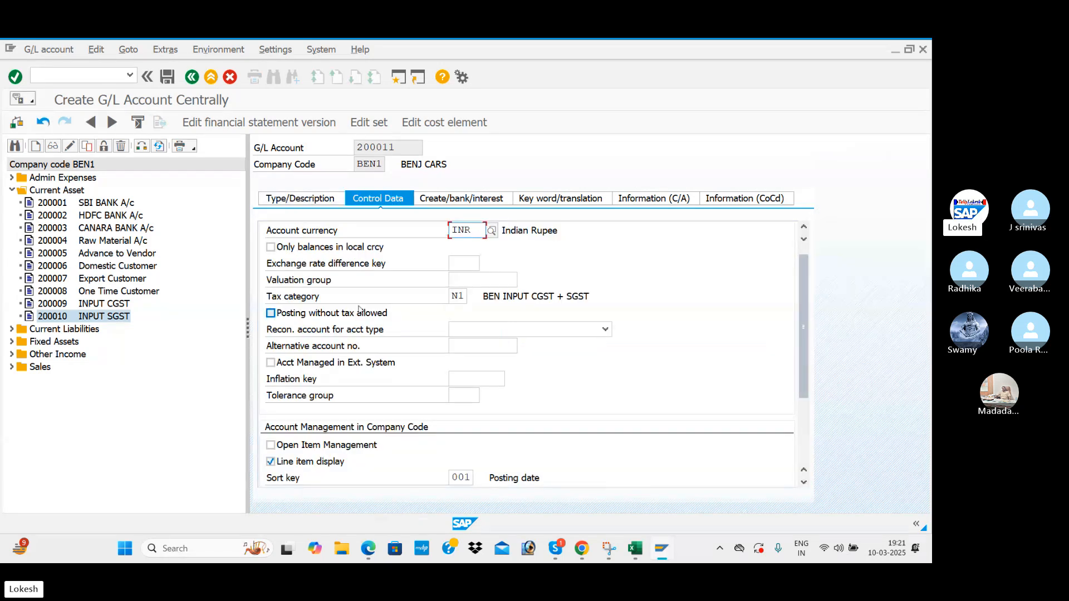
left_click(458, 296)
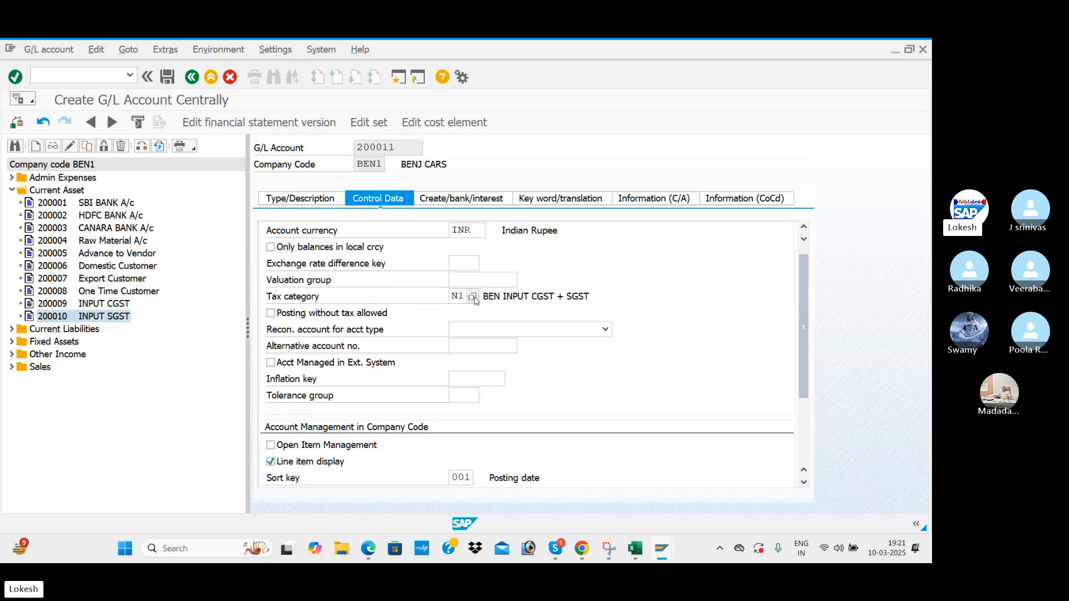
left_click(475, 296)
left_click(130, 315)
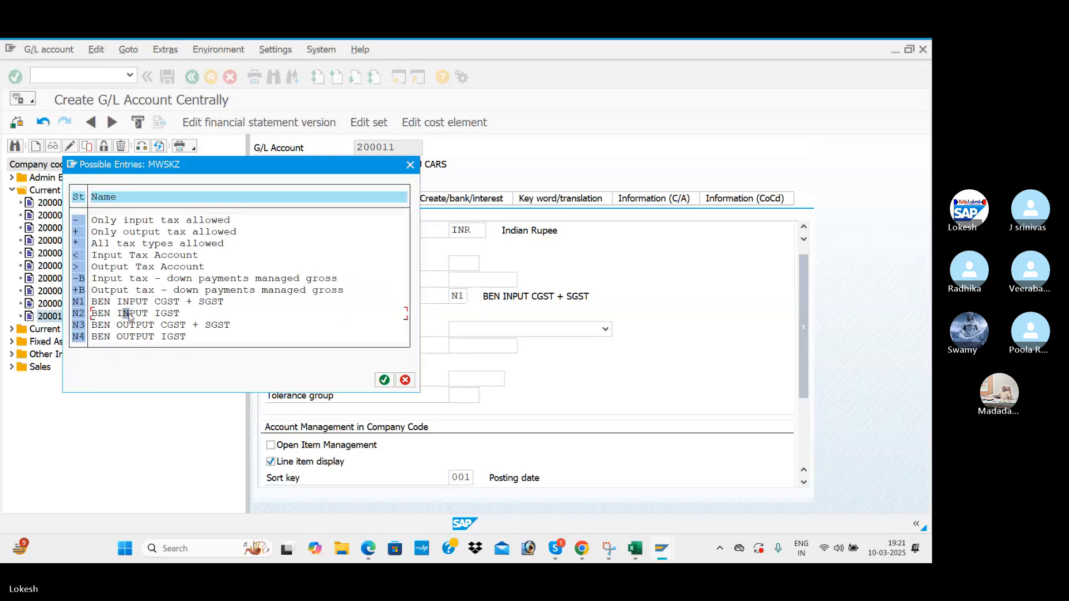
double_click(163, 319)
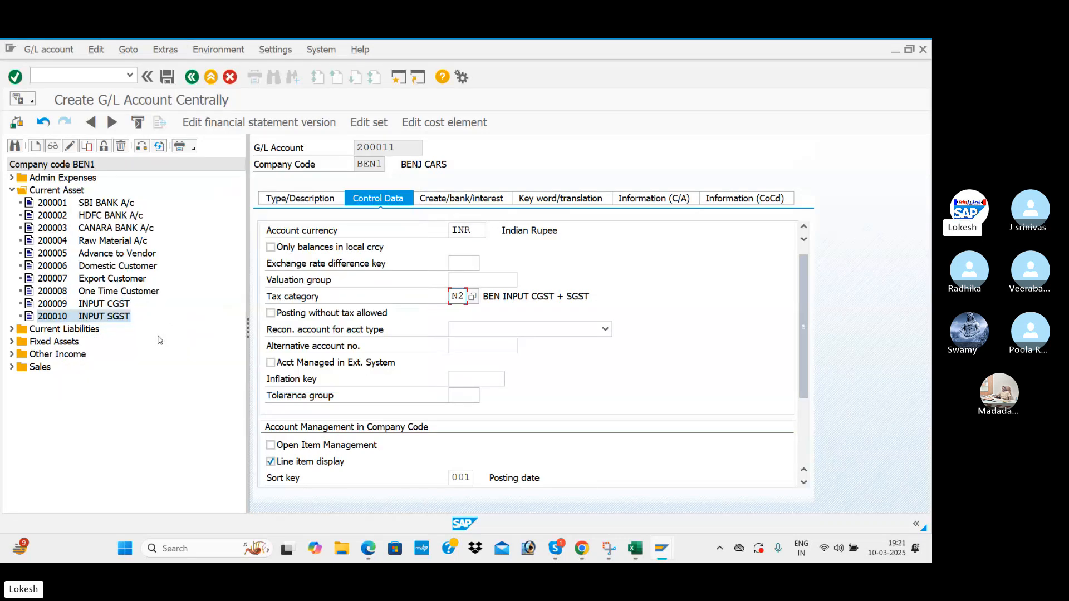
Save account 200011 and accept the warnings.
scroll(392, 406, "down", 3)
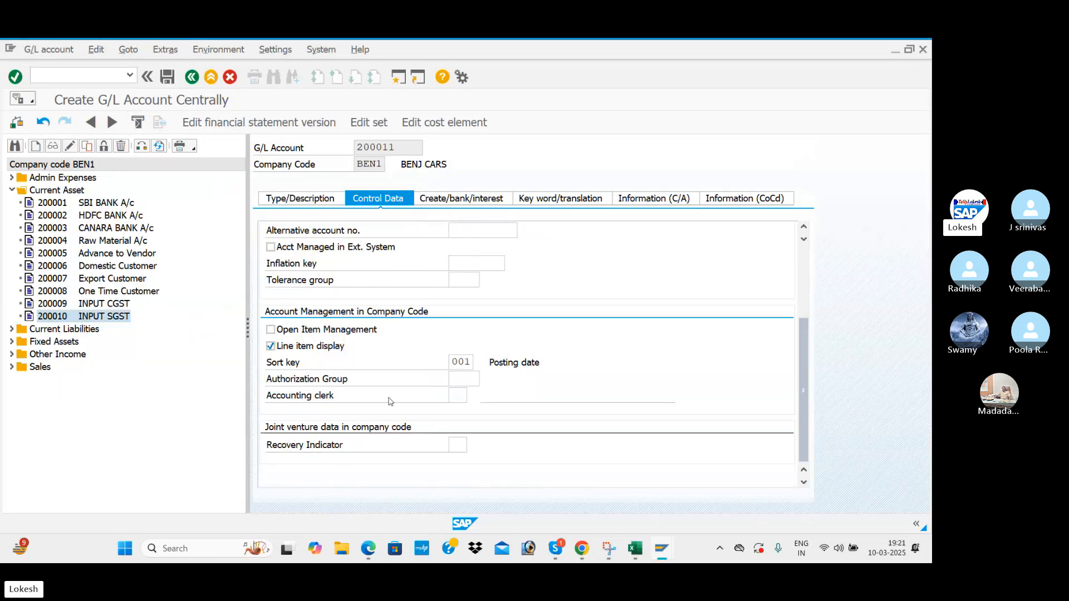
left_click(468, 207)
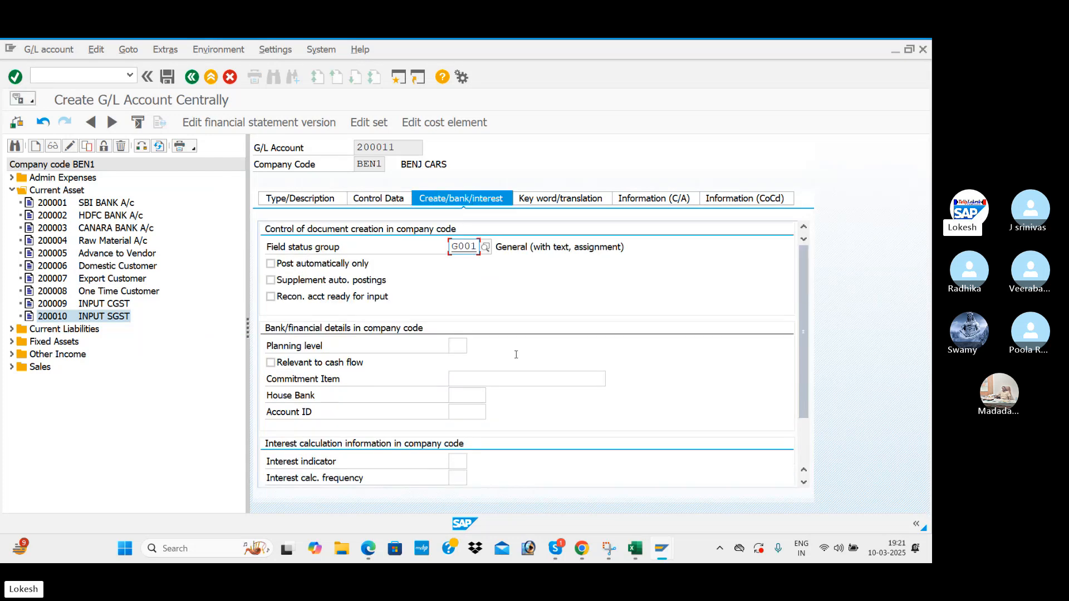
left_click(168, 76)
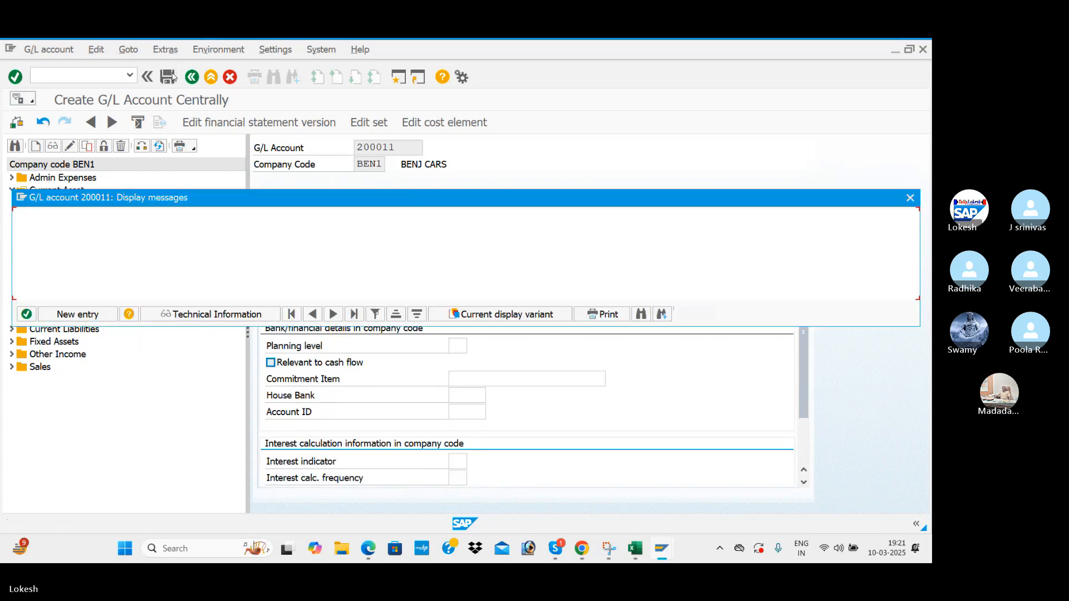
left_click(25, 315)
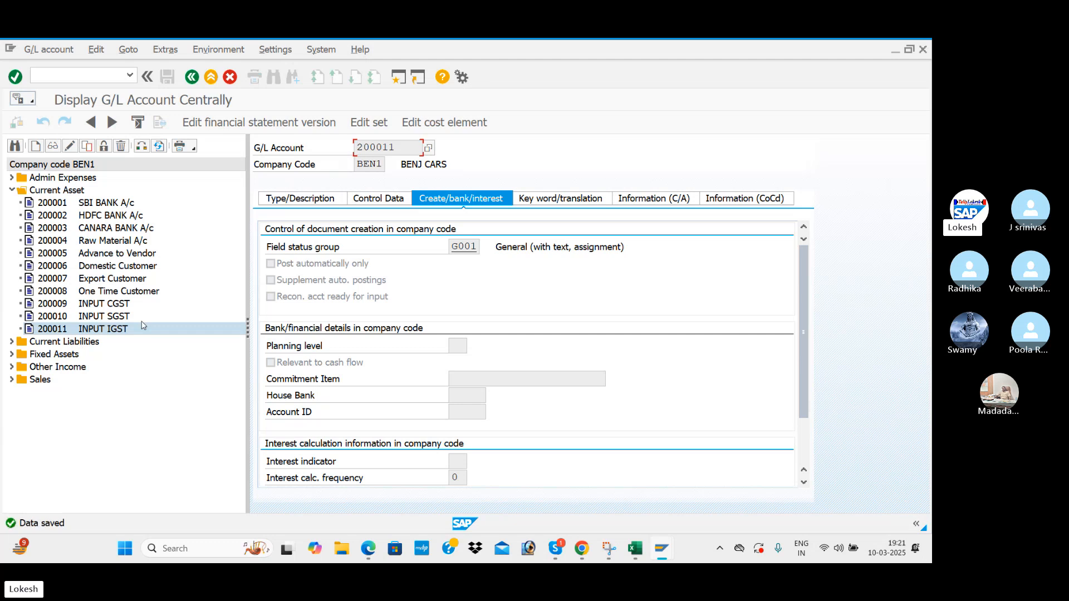
key("alt+Tab")
scroll(333, 277, "down", 10)
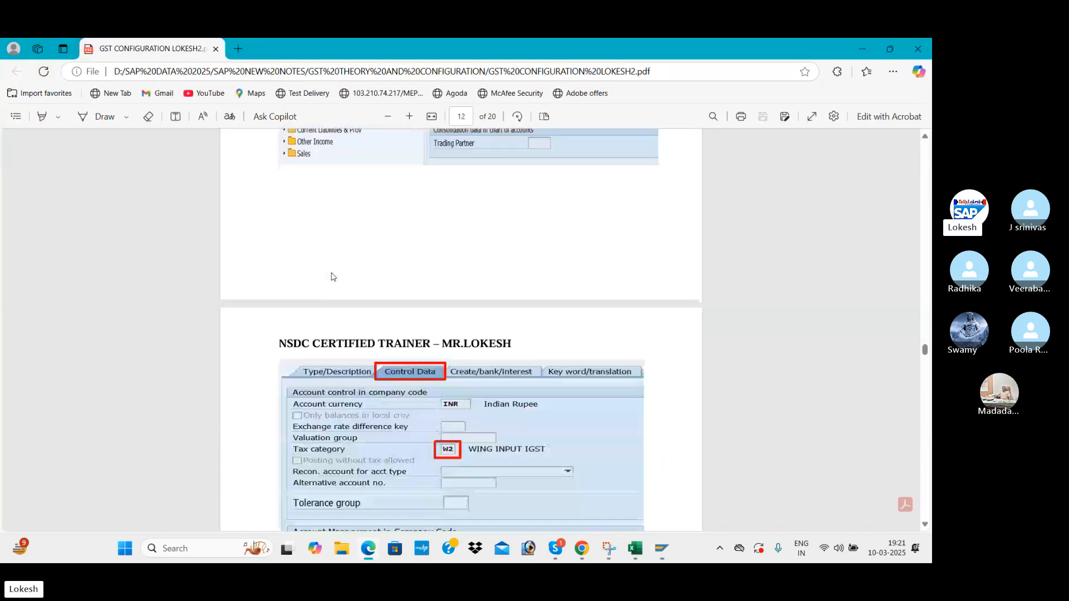
scroll(333, 277, "down", 8)
scroll(333, 277, "down", 8)
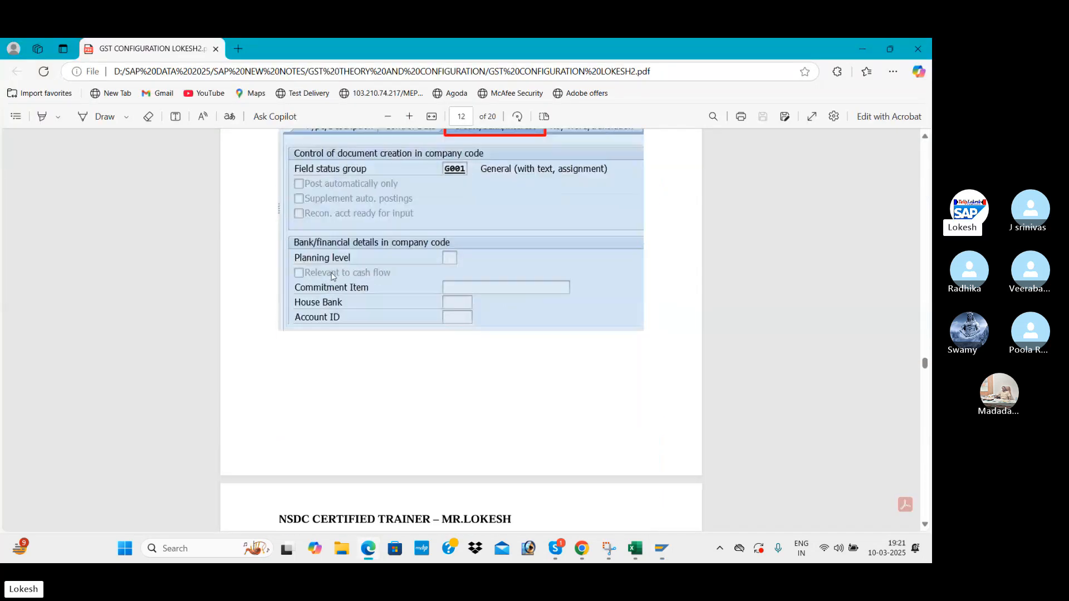
scroll(332, 277, "down", 3)
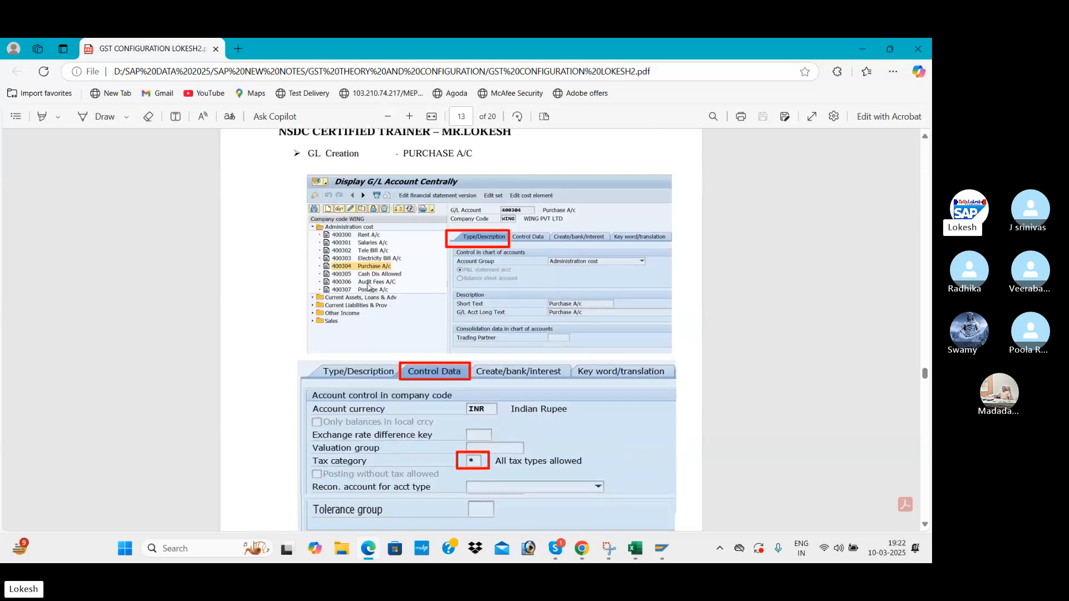
key("alt+Tab")
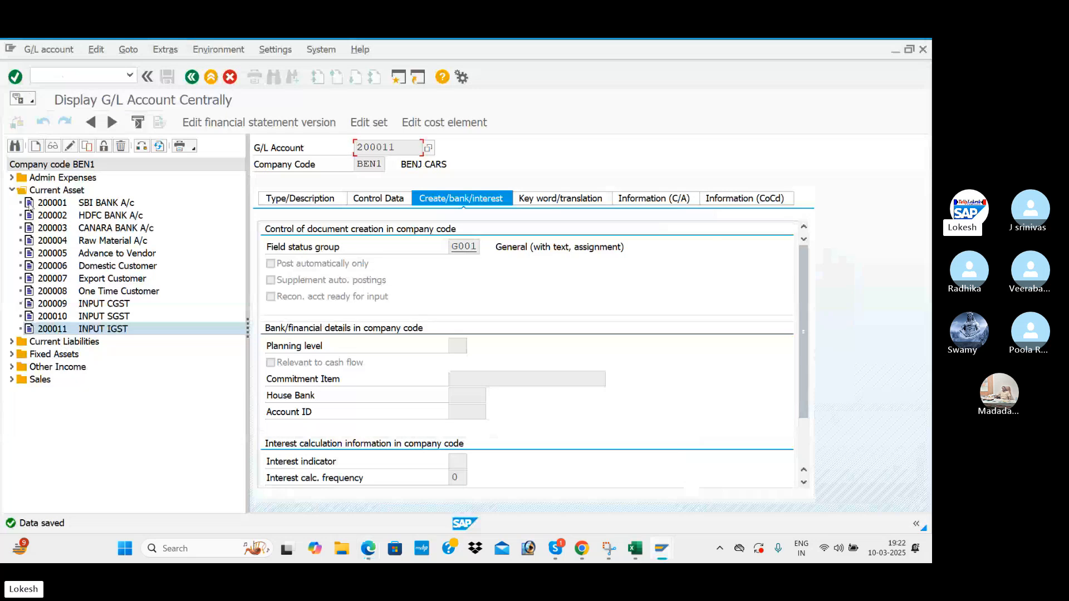
Copy Current Liabilities account 100205 TDS ON RENT as new account 100206.
left_click(11, 191)
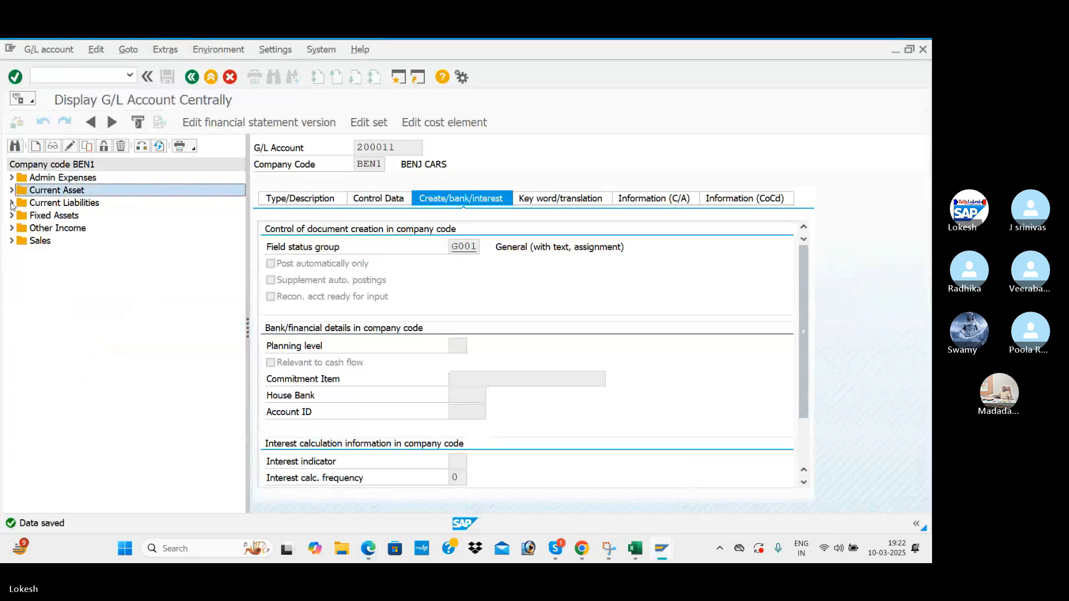
left_click(11, 203)
right_click(62, 267)
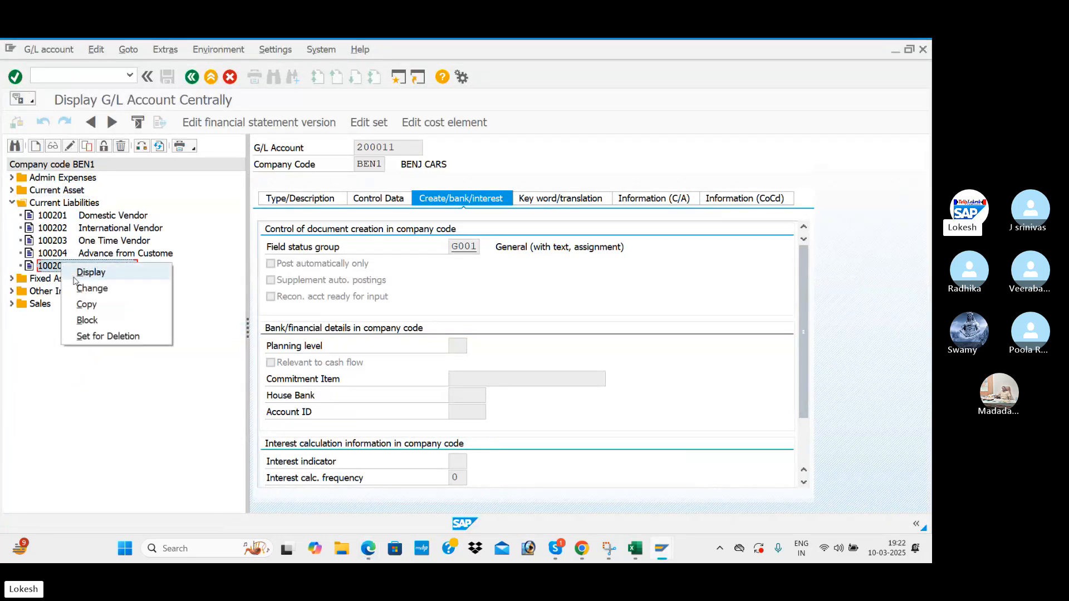
left_click(92, 304)
left_click(212, 272)
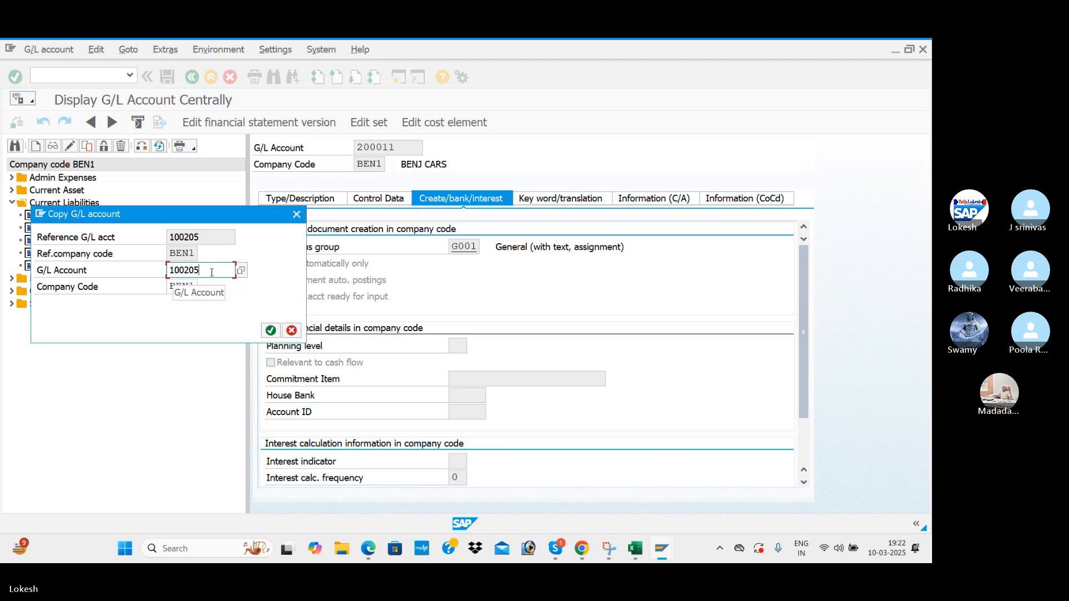
key("BackSpace")
type("6")
key("Return")
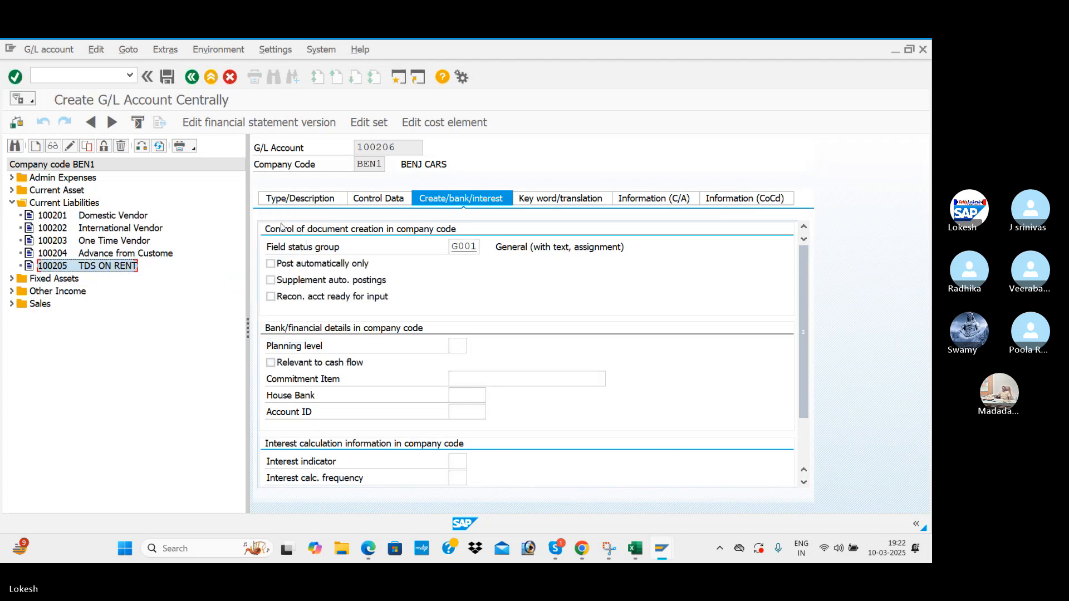
Replace the TDS ON RENT short and long texts with OUTPUT CGST.
left_click(322, 202)
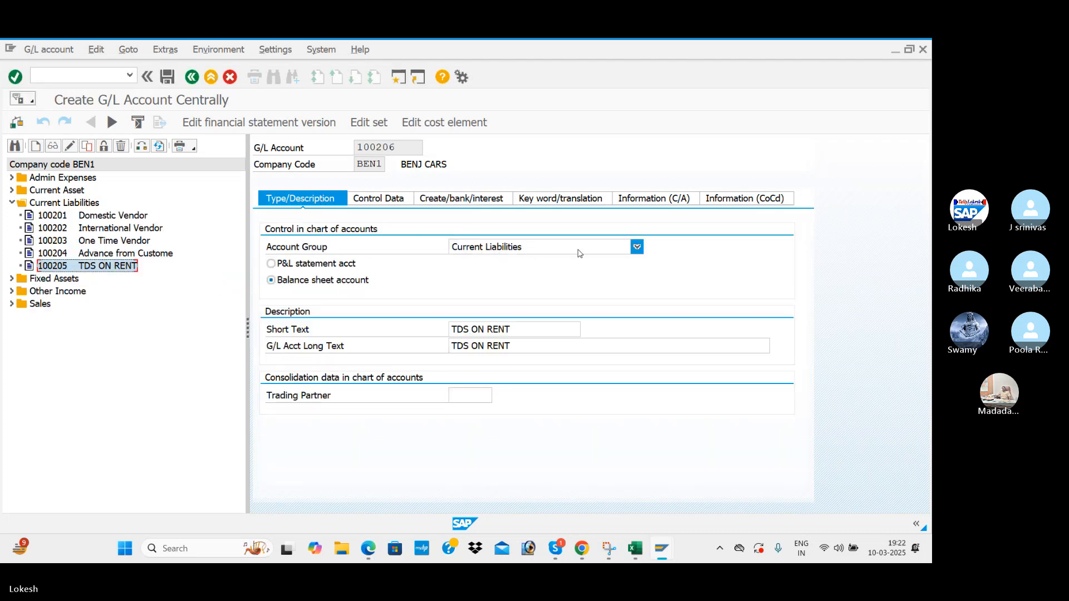
left_click(523, 329)
key("BackSpace")
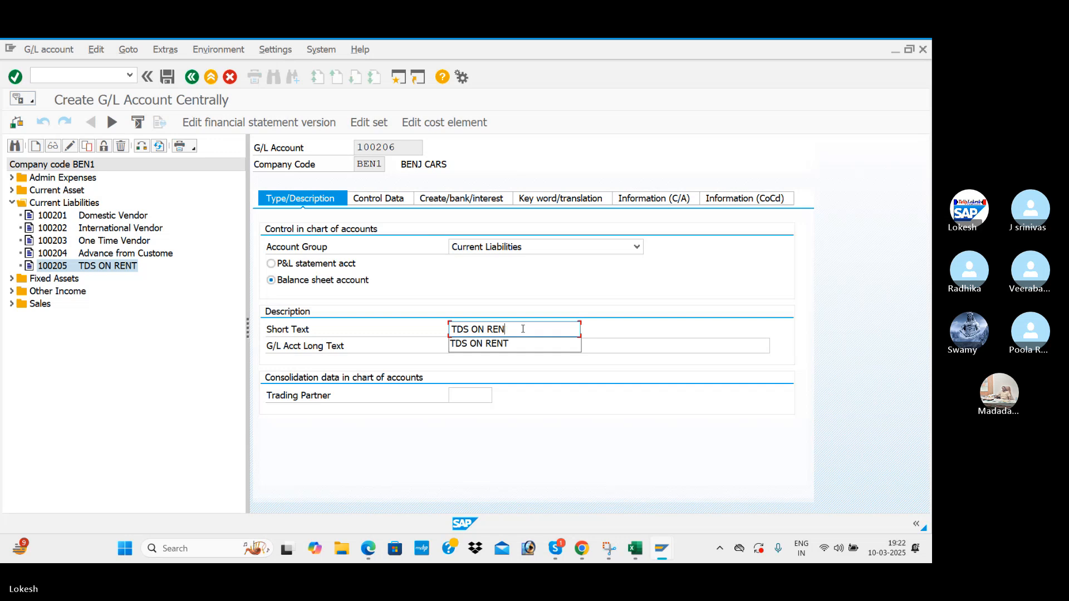
key("BackSpace")
key("BackSpace")
key("BackSpace")
key("BackSpace")
key("BackSpace")
key("BackSpace")
key("BackSpace")
key("BackSpace")
key("BackSpace")
key("BackSpace")
type("OUT")
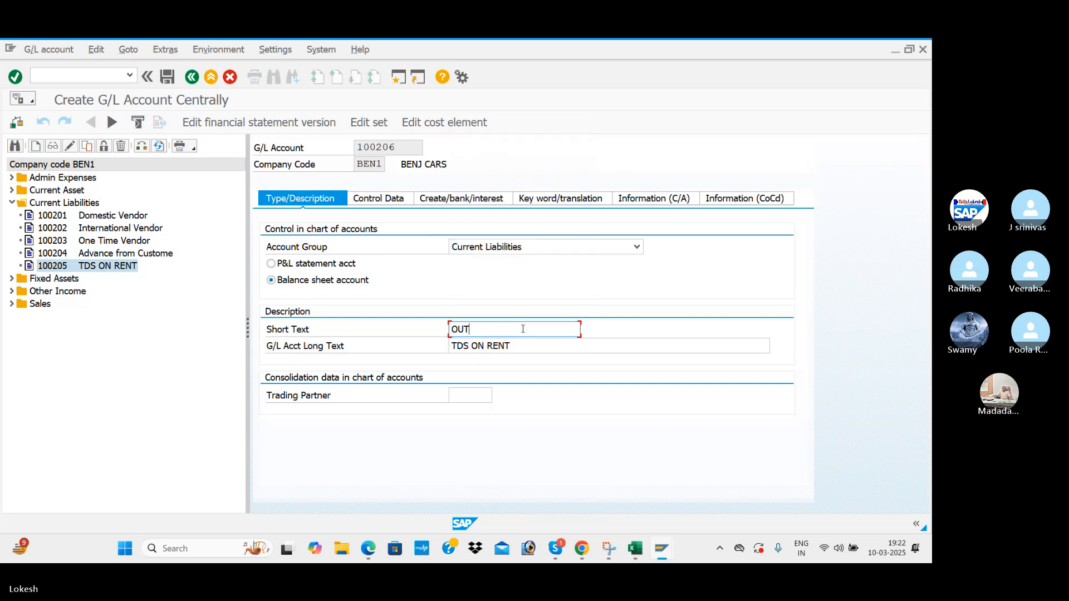
type("PUT CGST")
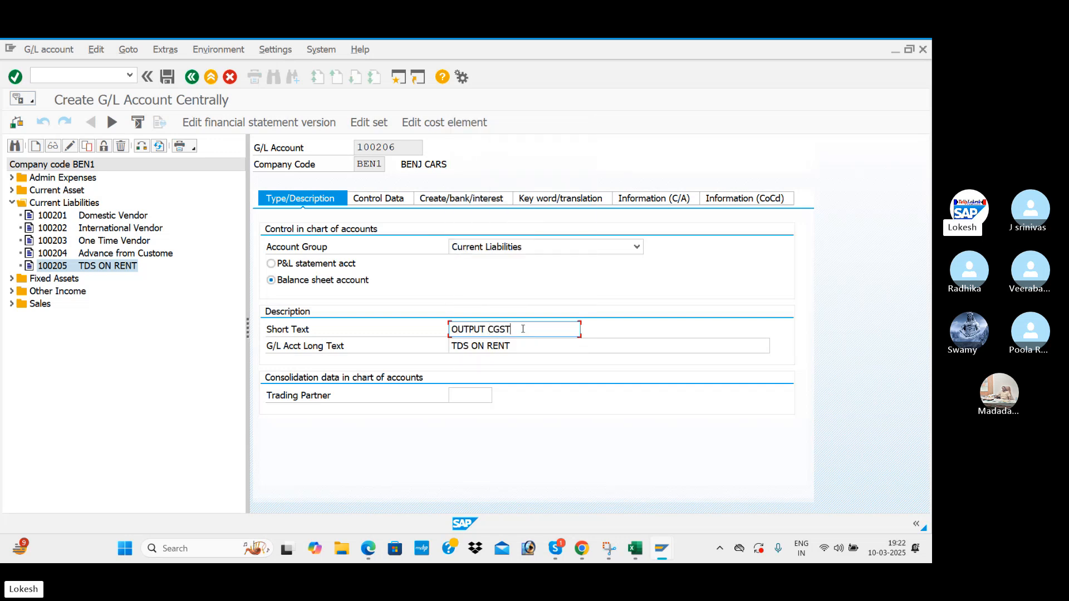
left_click(525, 342)
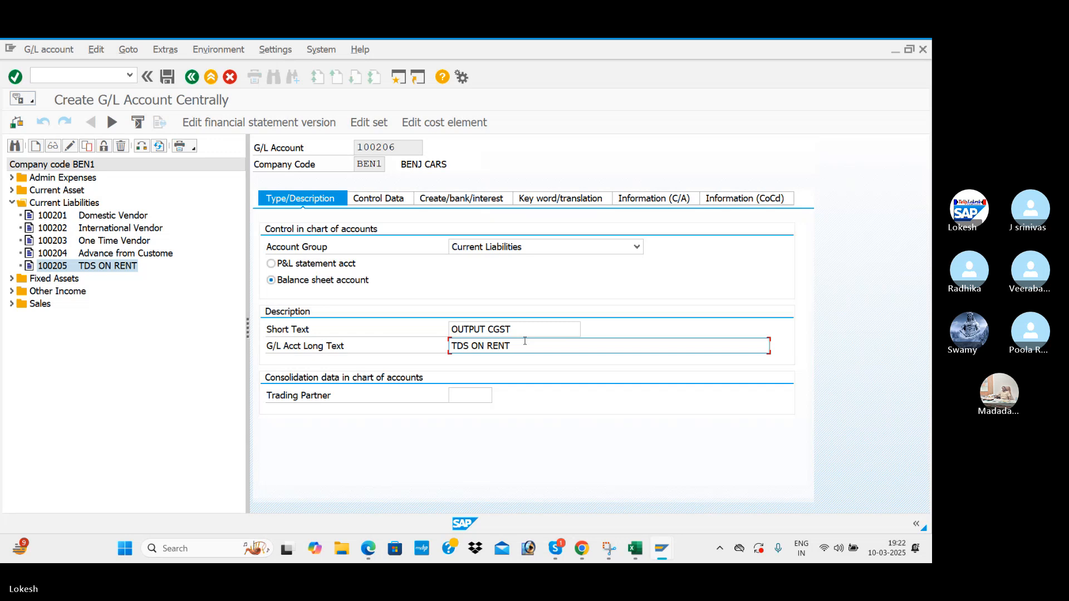
key("BackSpace")
key("BackSpace")
key("BackSpace")
key("BackSpace")
key("BackSpace")
key("BackSpace")
key("BackSpace")
key("BackSpace")
key("BackSpace")
key("BackSpace")
key("BackSpace")
type("O")
Set tax category N3 BEN OUTPUT CGST + SGST and turn off open item management.
left_click(378, 199)
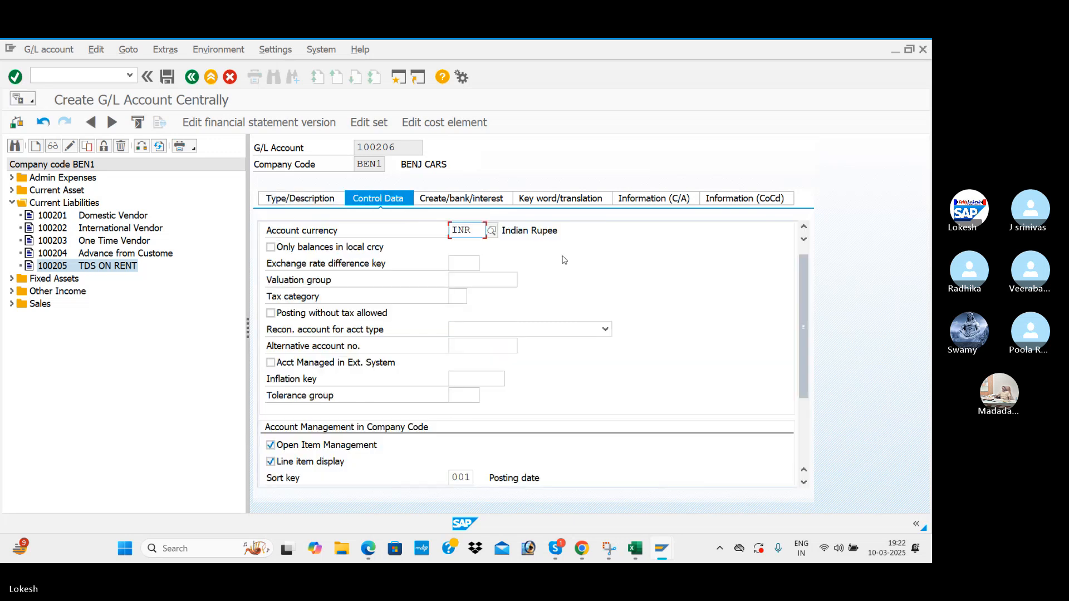
left_click(457, 297)
left_click(474, 297)
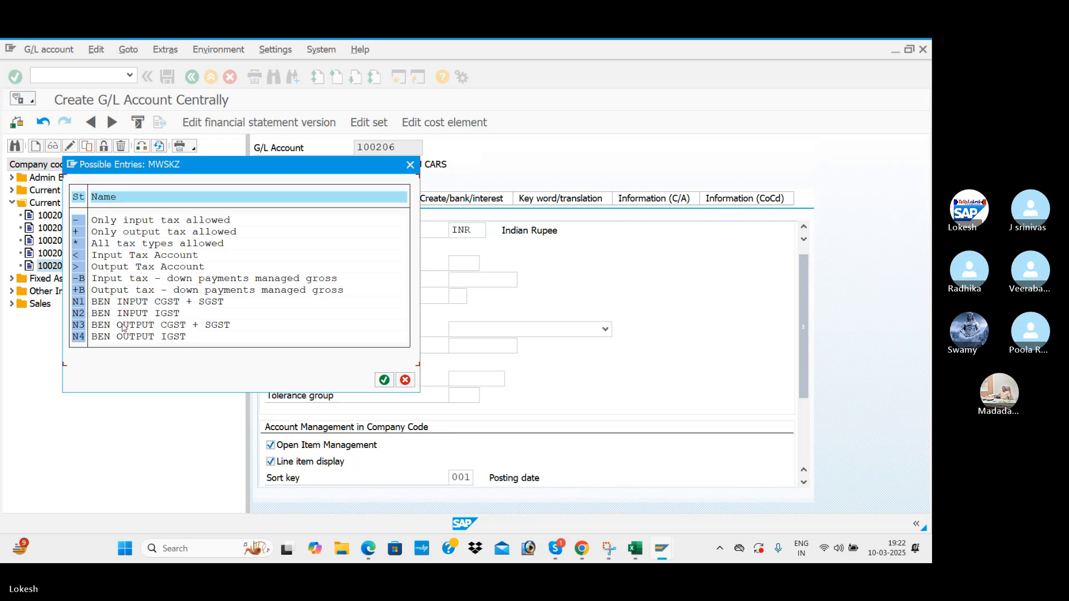
double_click(220, 326)
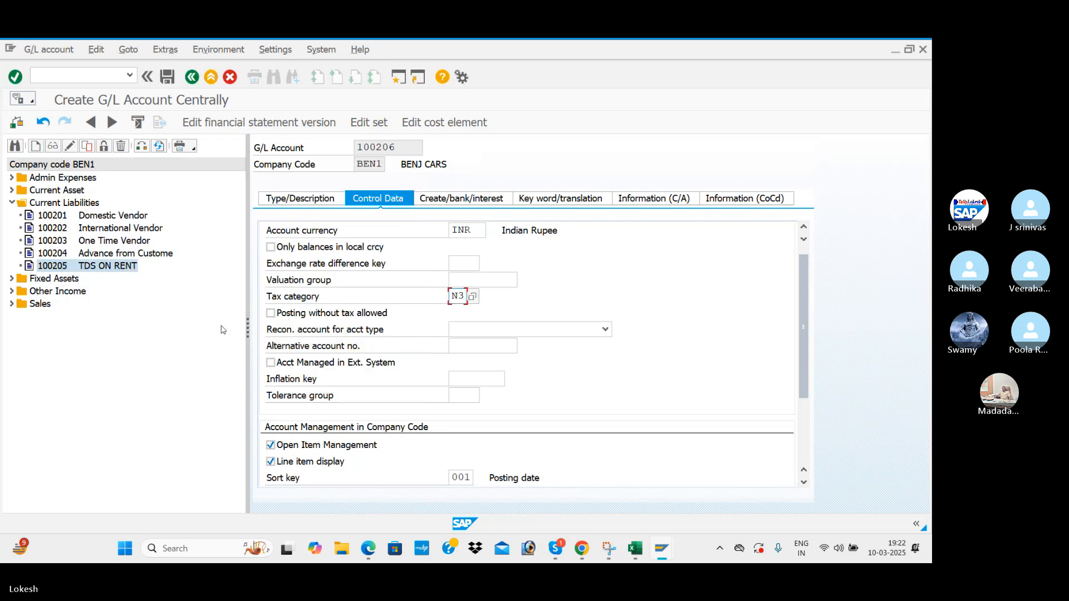
scroll(272, 367, "down", 4)
left_click(271, 379)
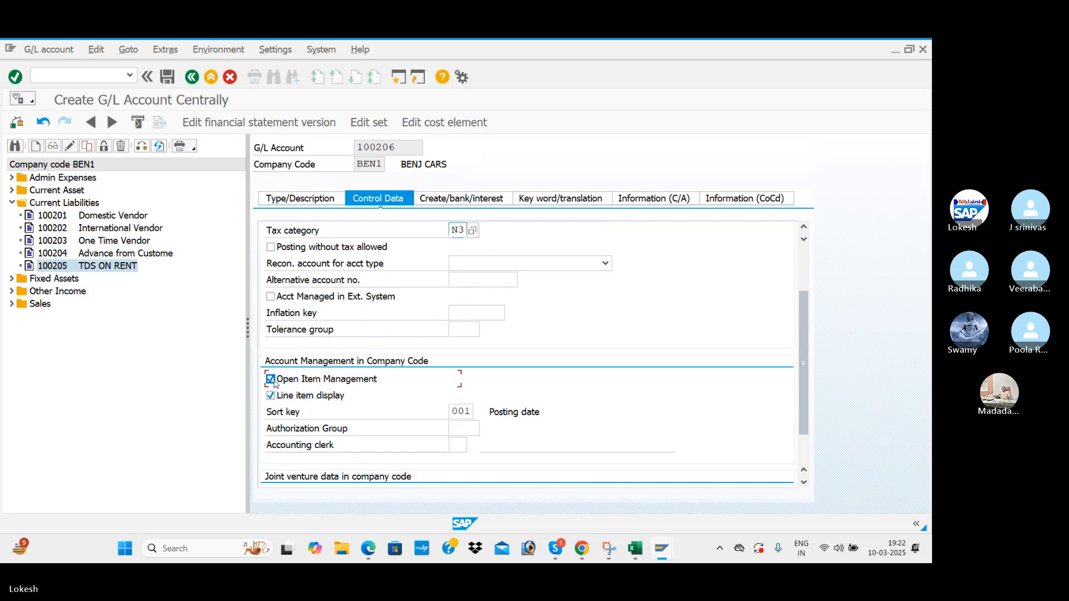
left_click(271, 379)
Review the remaining tabs, save account 100206, and select it in the tree.
left_click(480, 201)
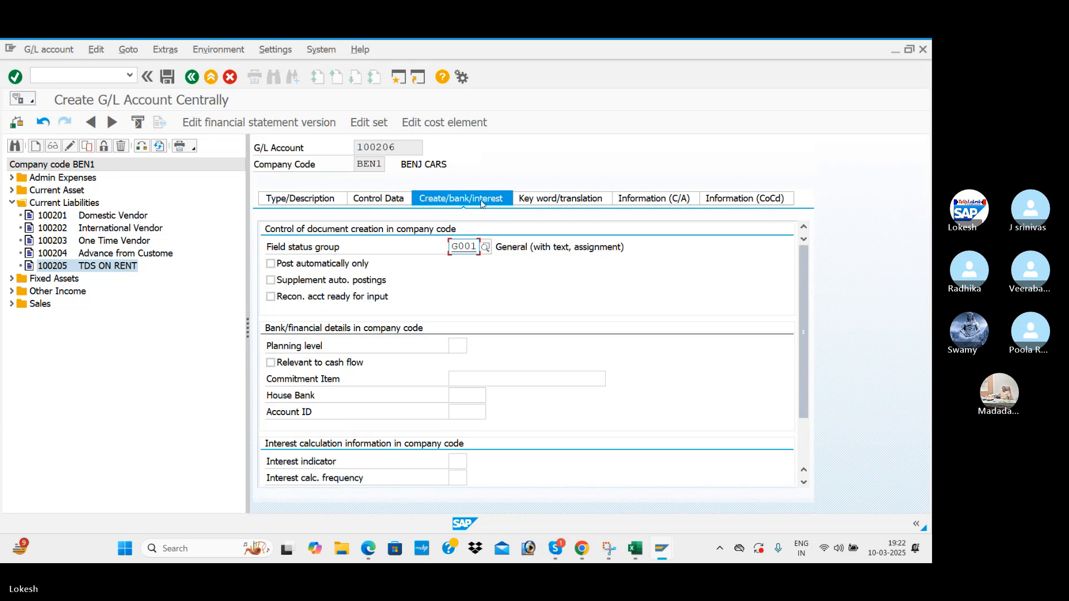
left_click(382, 199)
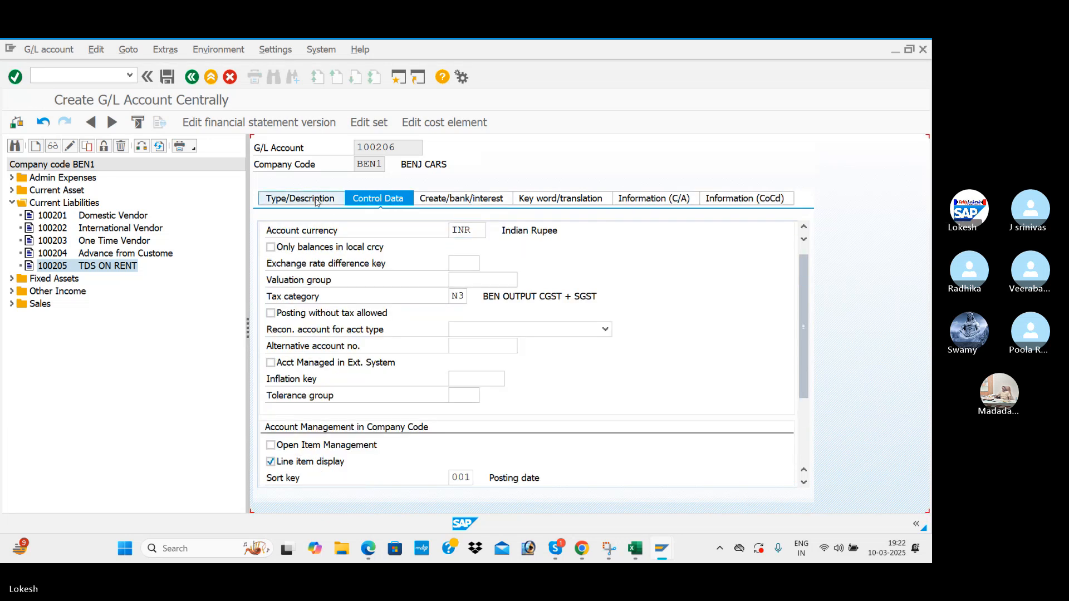
left_click(300, 198)
left_click(166, 78)
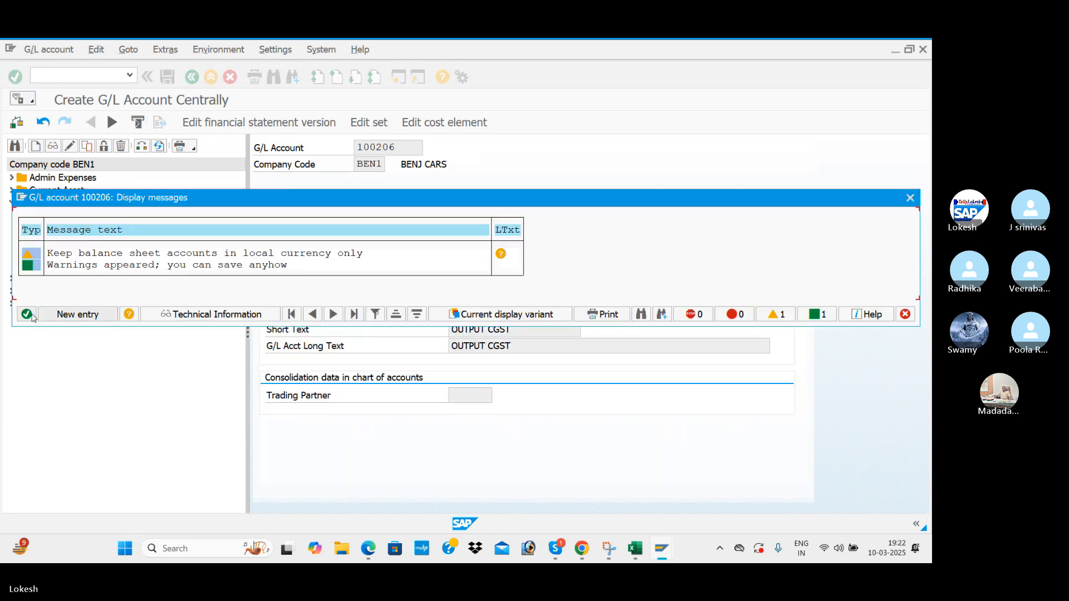
key("Return")
left_click(94, 280)
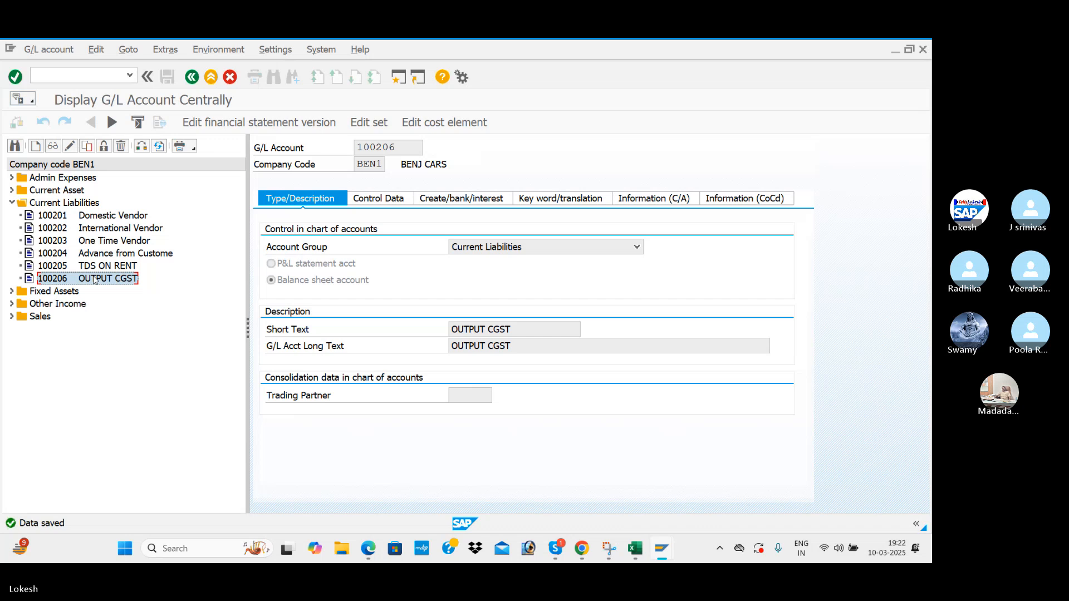
Copy account 100206 as new account 100207.
right_click(95, 280)
left_click(128, 313)
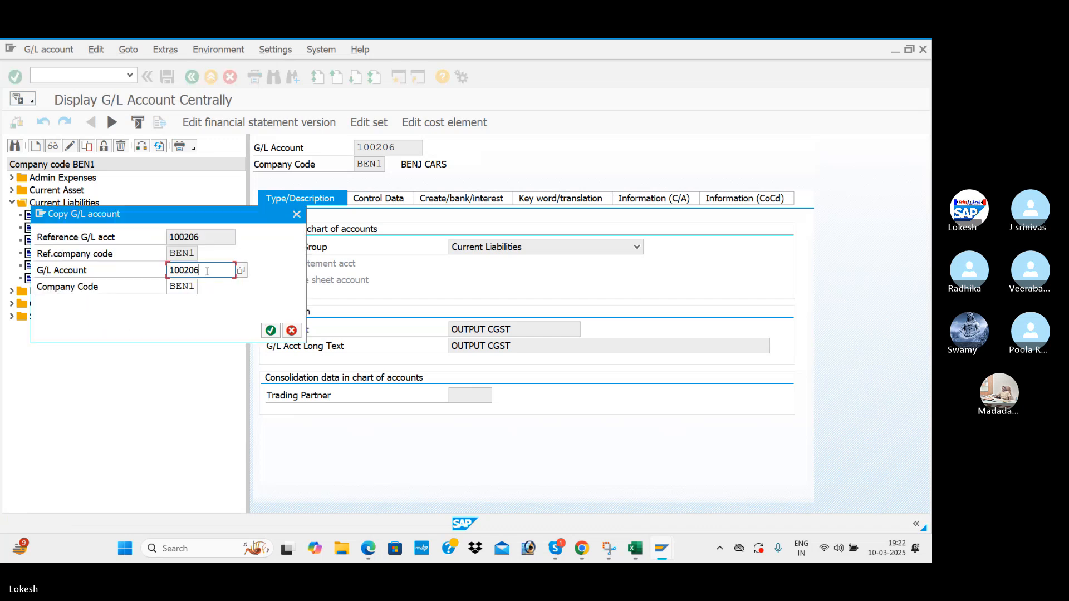
key("BackSpace")
key("Return")
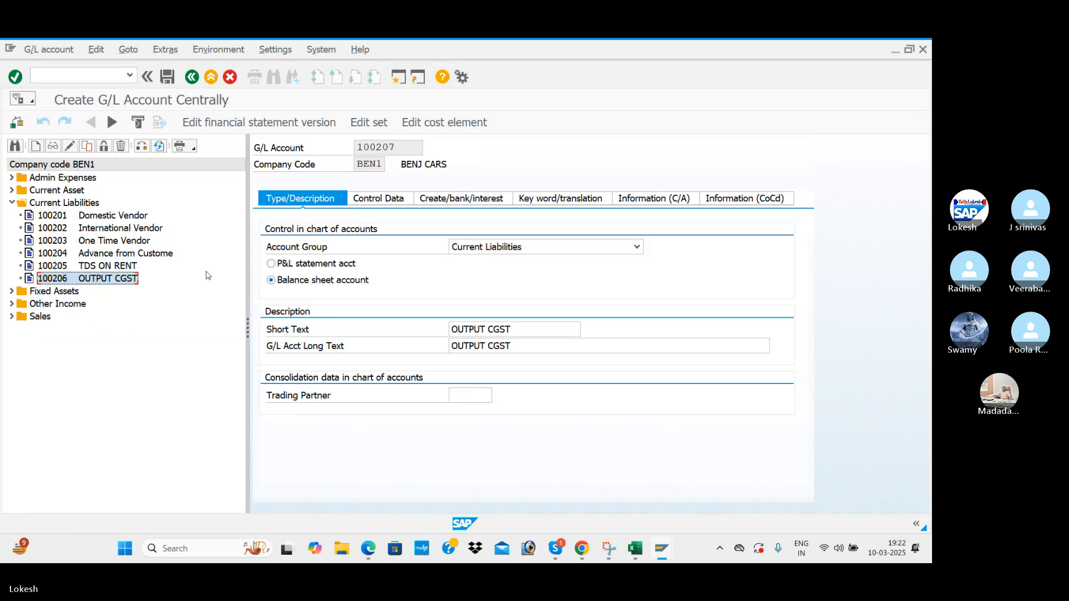
Change the short and long texts from CGST to OUTPUT SGST.
left_click(545, 332)
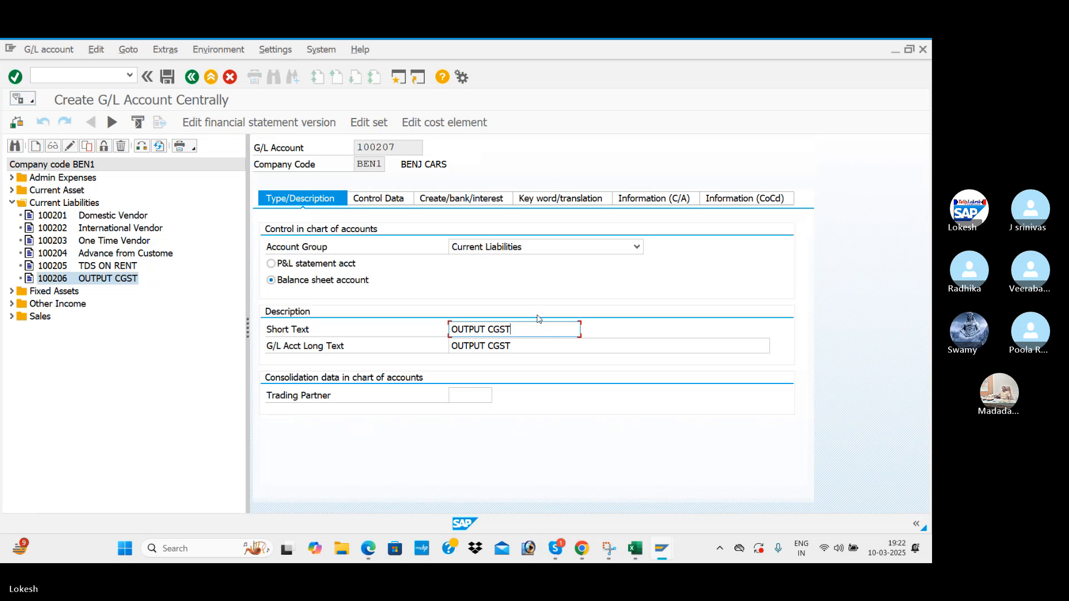
key("BackSpace")
key("BackSpace")
type("SGST")
left_click(517, 343)
key("BackSpace")
key("BackSpace")
key("BackSpace")
key("BackSpace")
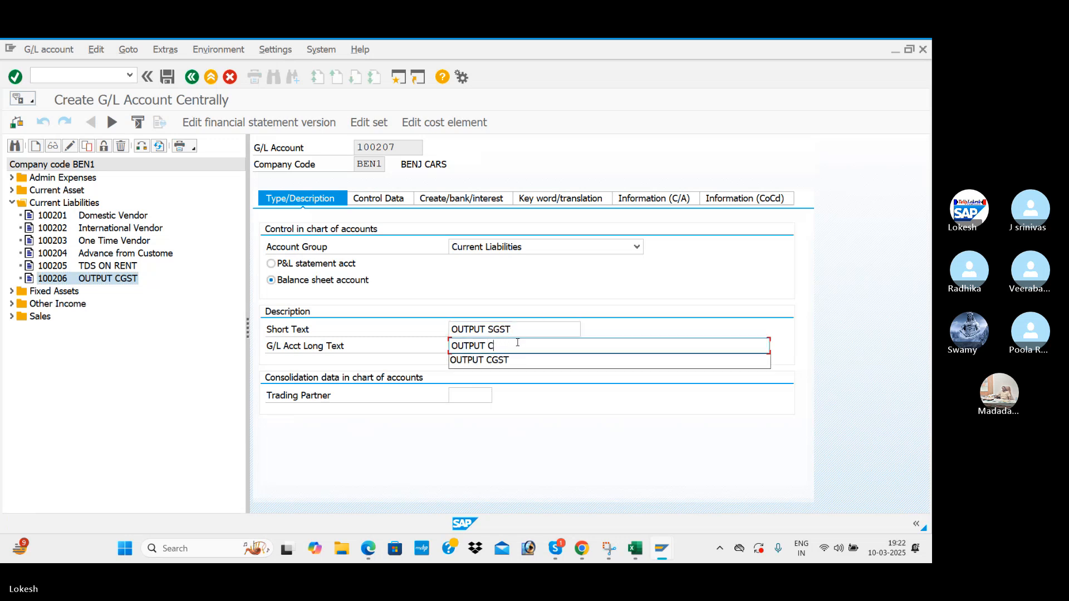
type("SGST")
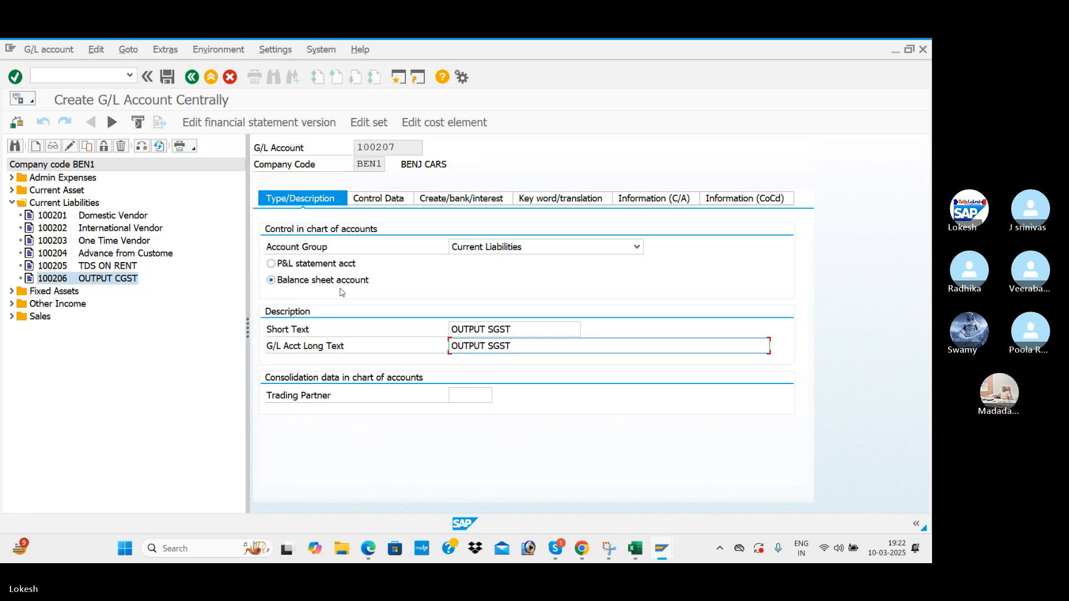
Check the copied tax and document settings, then save account 100207.
left_click(379, 199)
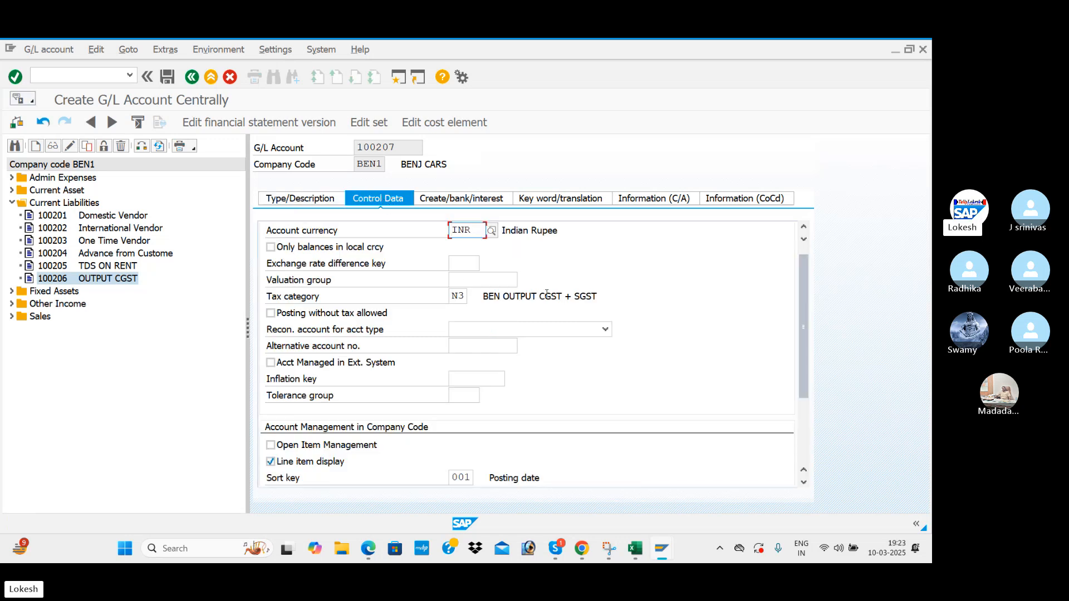
left_click(461, 199)
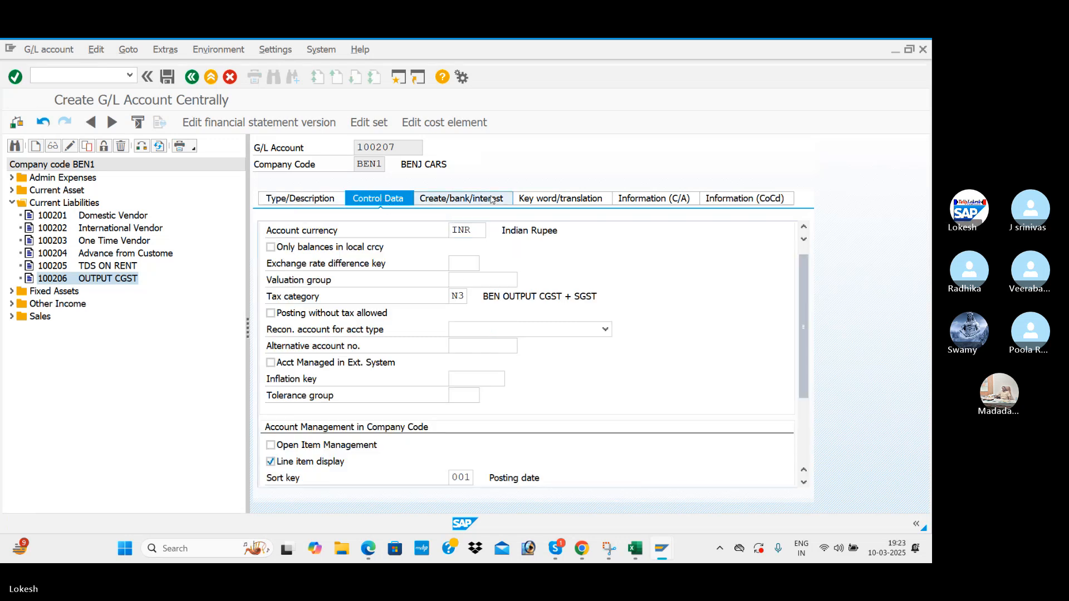
left_click(332, 206)
left_click(167, 77)
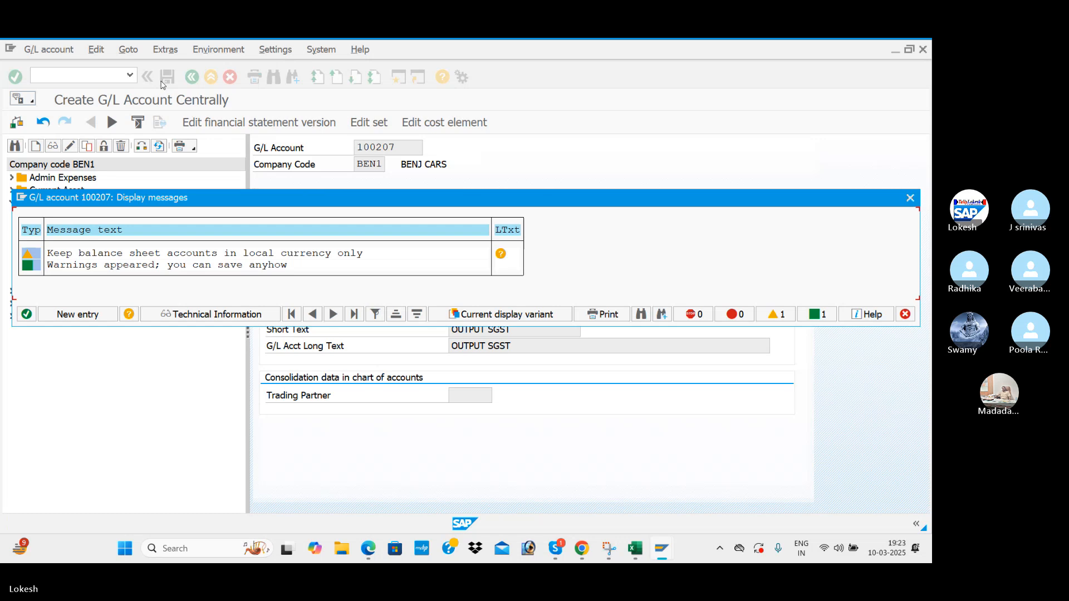
left_click(26, 314)
Start copying account 100207 into a new account, editing the account number.
left_click(73, 291)
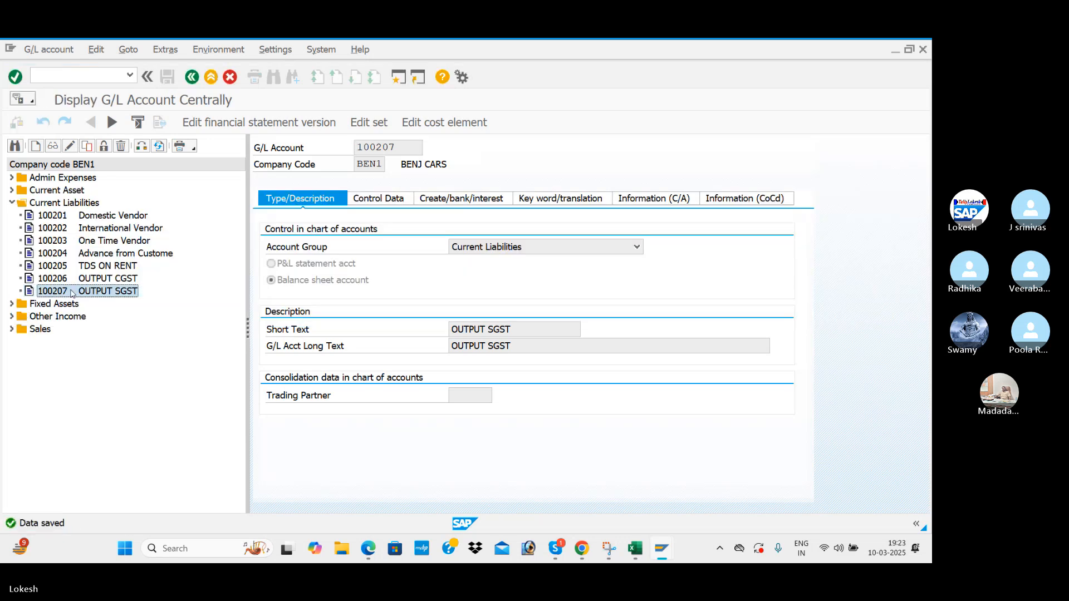
right_click(72, 293)
left_click(102, 332)
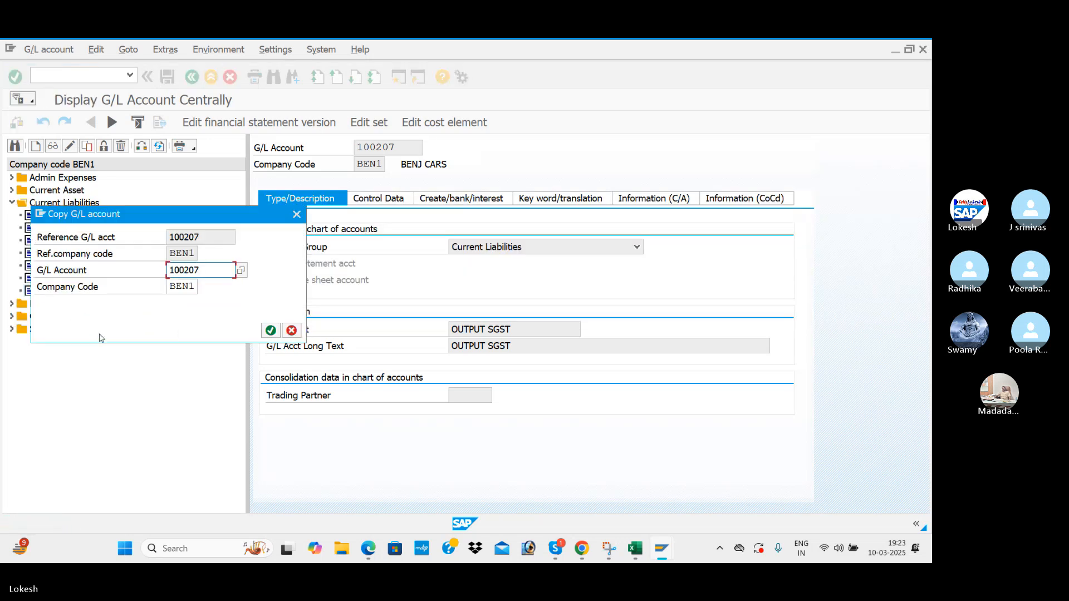
left_click(207, 268)
key("BackSpace")
Create account 100208 and change its short and long texts to OUTPUT IGST.
type("8")
key("Return")
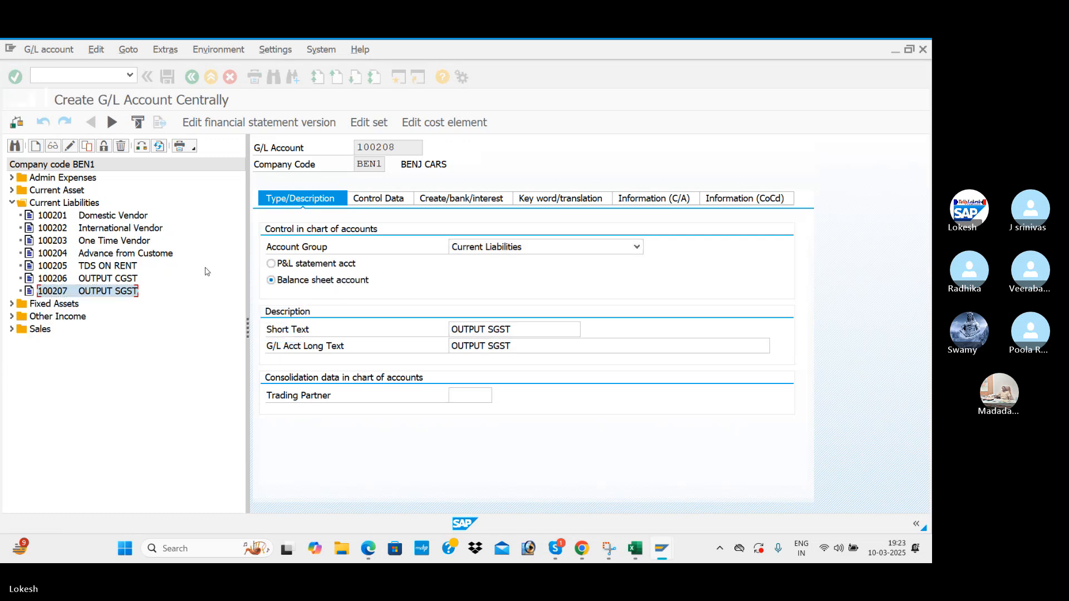
left_click(526, 327)
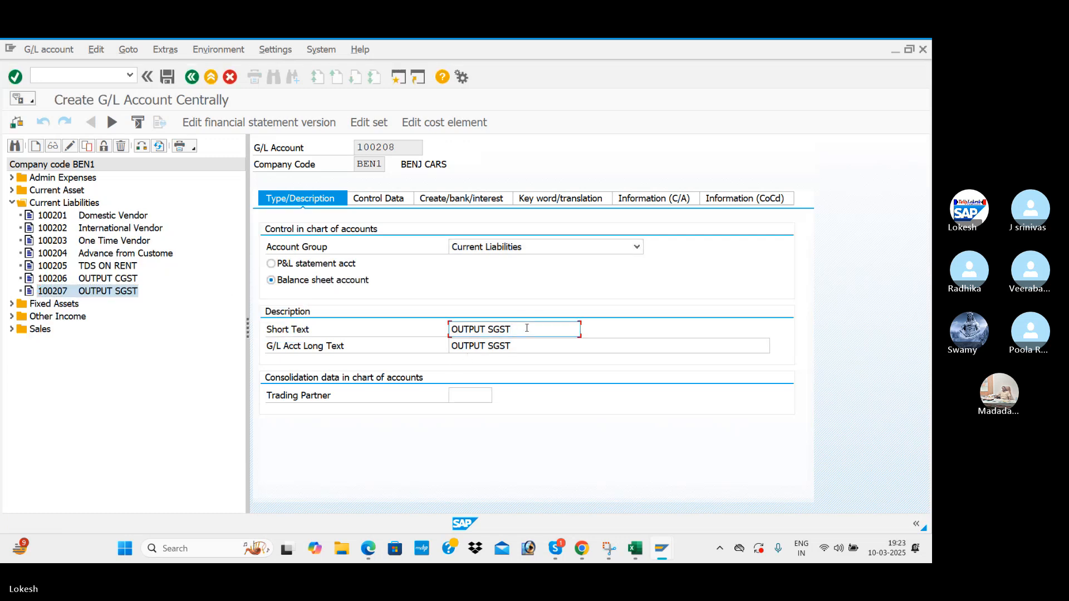
key("BackSpace")
key("BackSpace")
key("BackSpace")
key("BackSpace")
type("IGST")
left_click(522, 346)
key("BackSpace")
key("BackSpace")
key("BackSpace")
key("BackSpace")
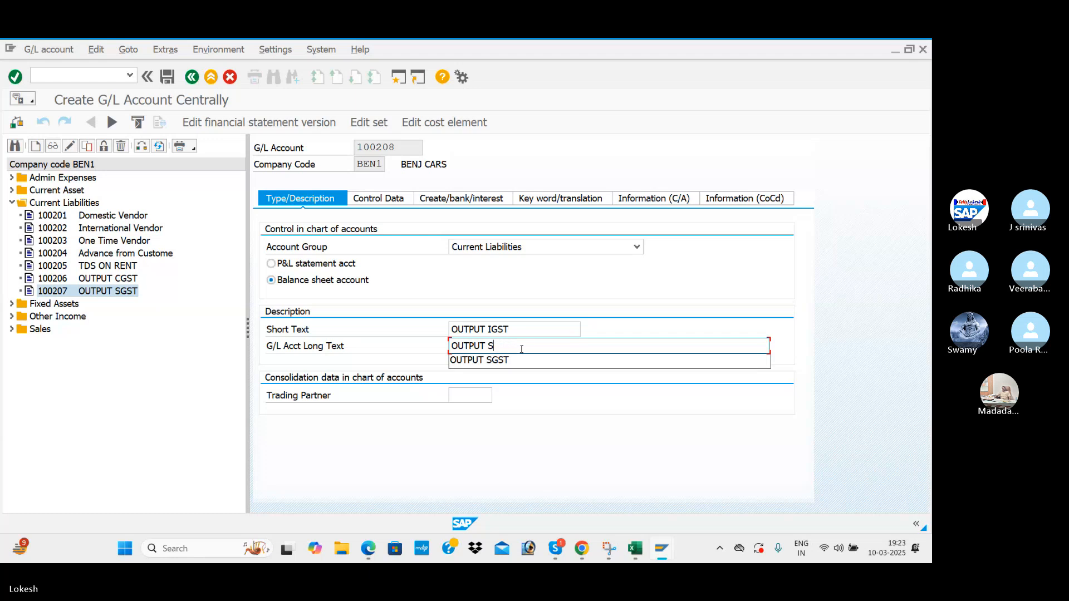
type("IGST")
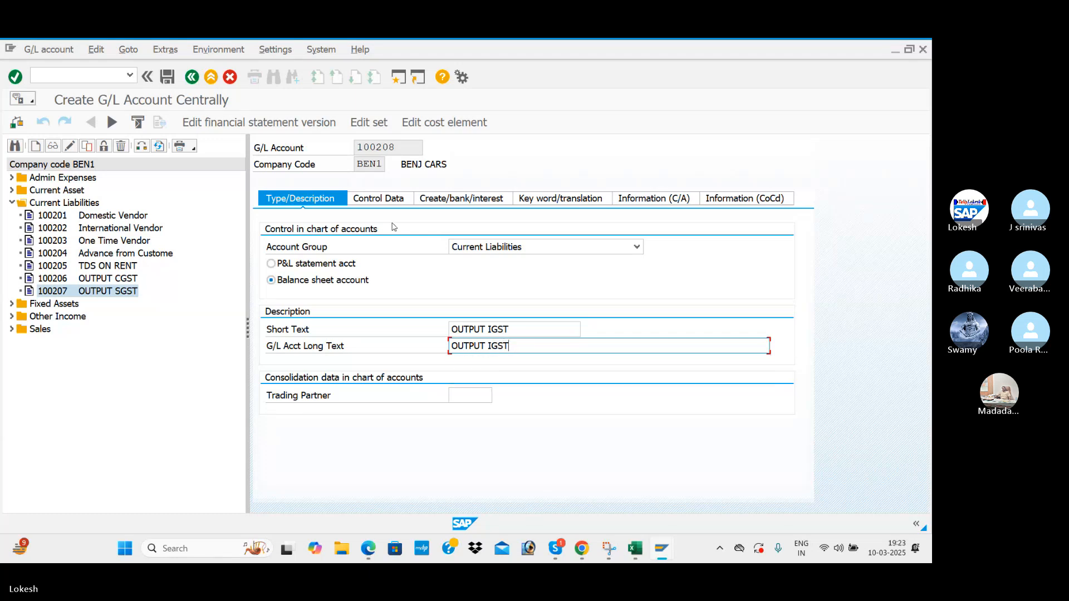
Set tax category N4 BEN OUTPUT IGST and save account 100208, accepting the warnings.
left_click(385, 205)
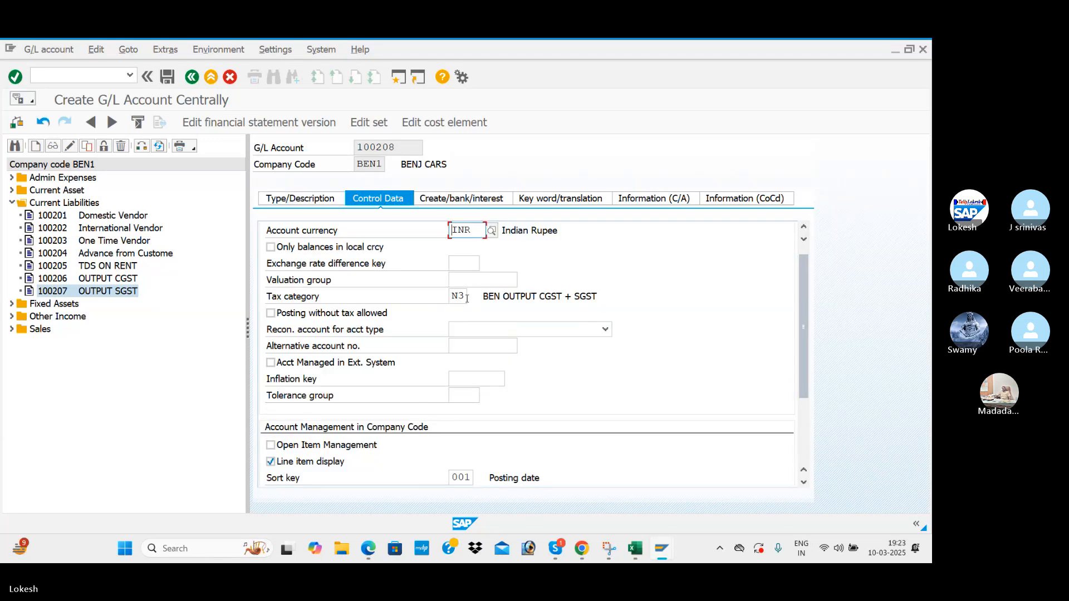
left_click(466, 297)
left_click(473, 298)
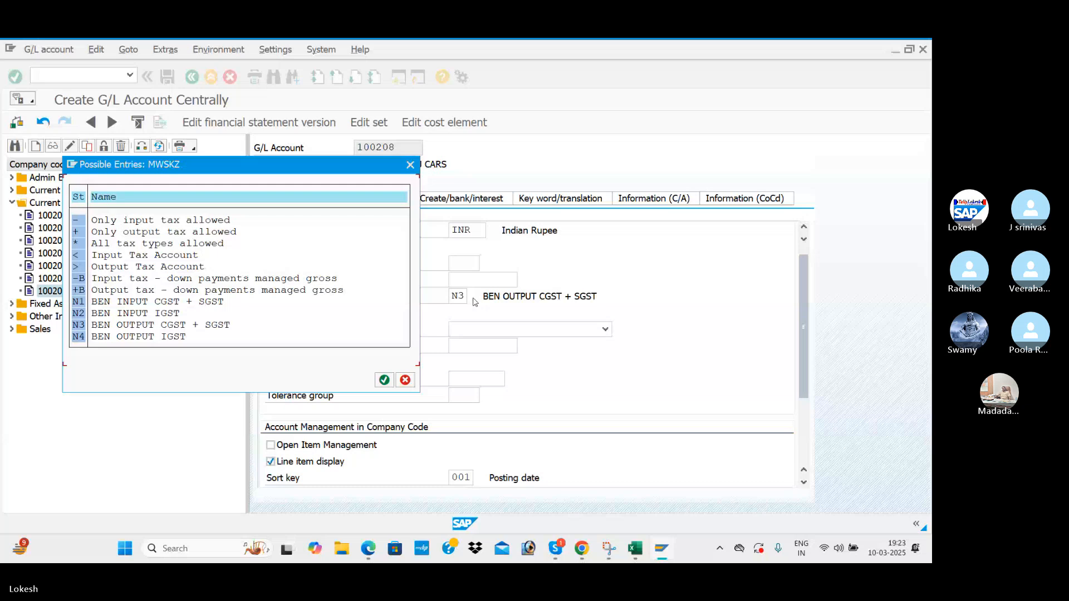
double_click(158, 337)
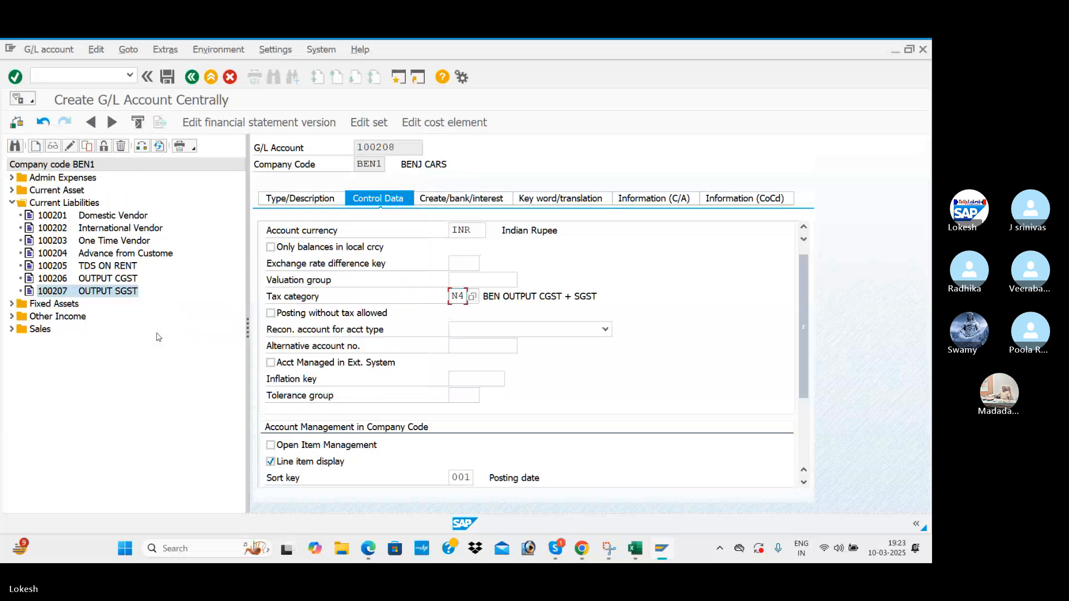
left_click(470, 205)
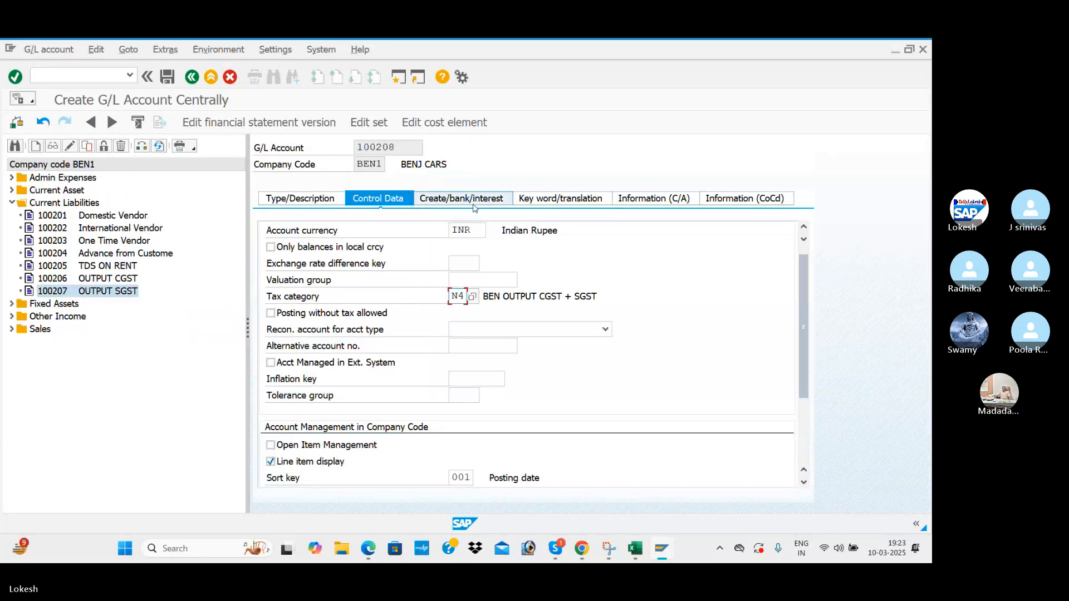
left_click(300, 199)
left_click(167, 77)
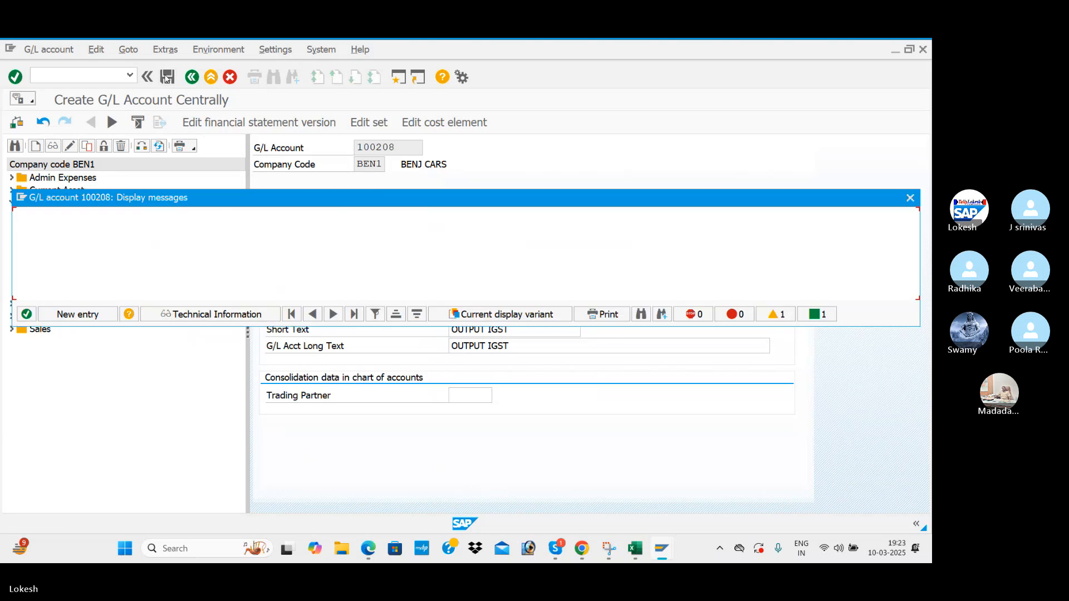
left_click(26, 315)
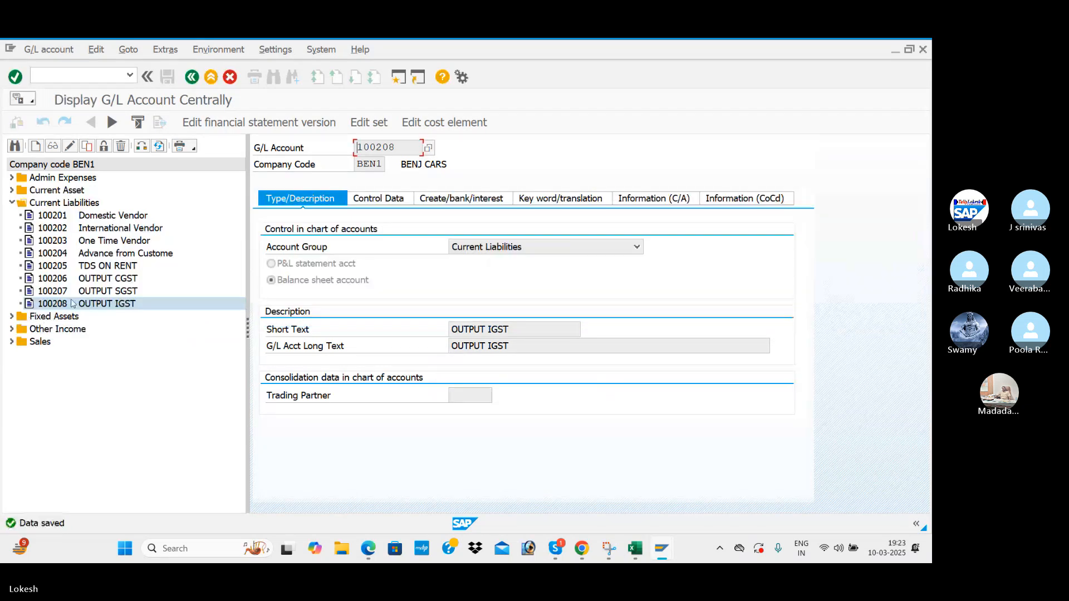
Open account 400005 Purchase A/c under Admin Expenses in change mode.
left_click(11, 203)
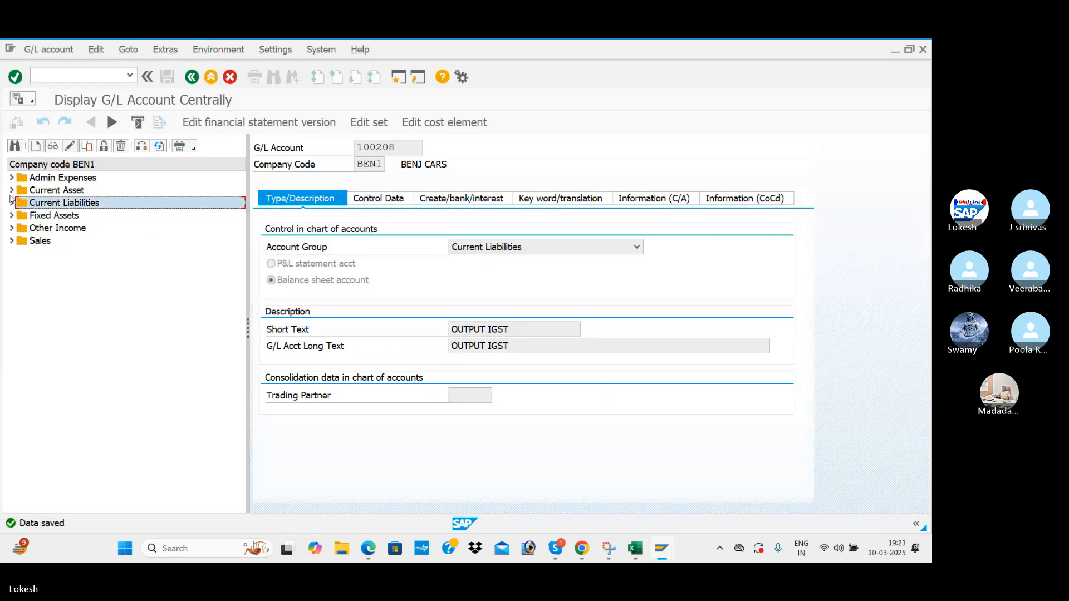
left_click(11, 190)
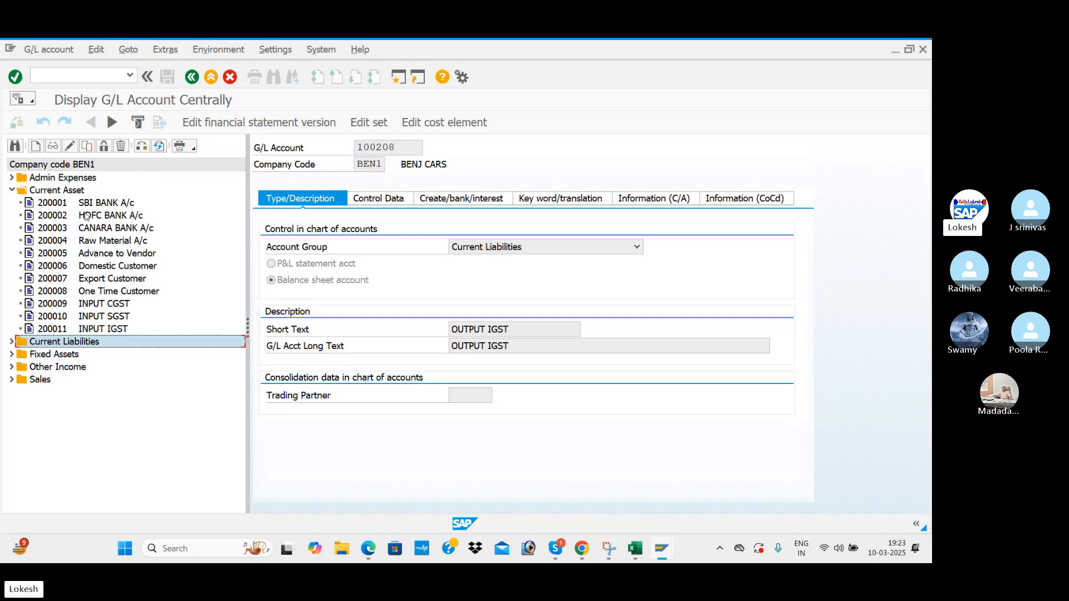
left_click(11, 191)
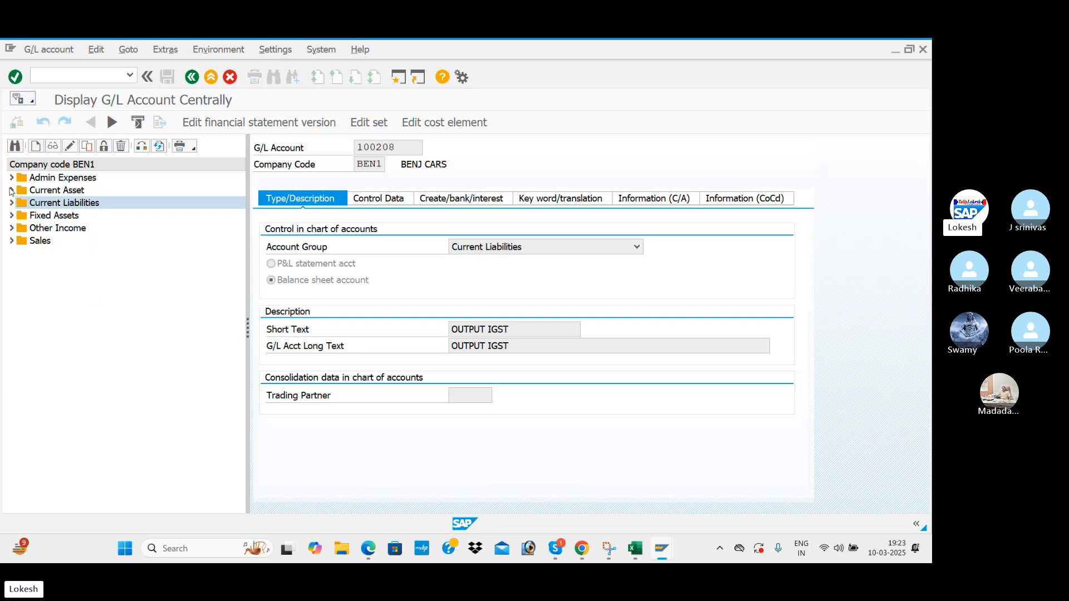
left_click(12, 179)
double_click(52, 241)
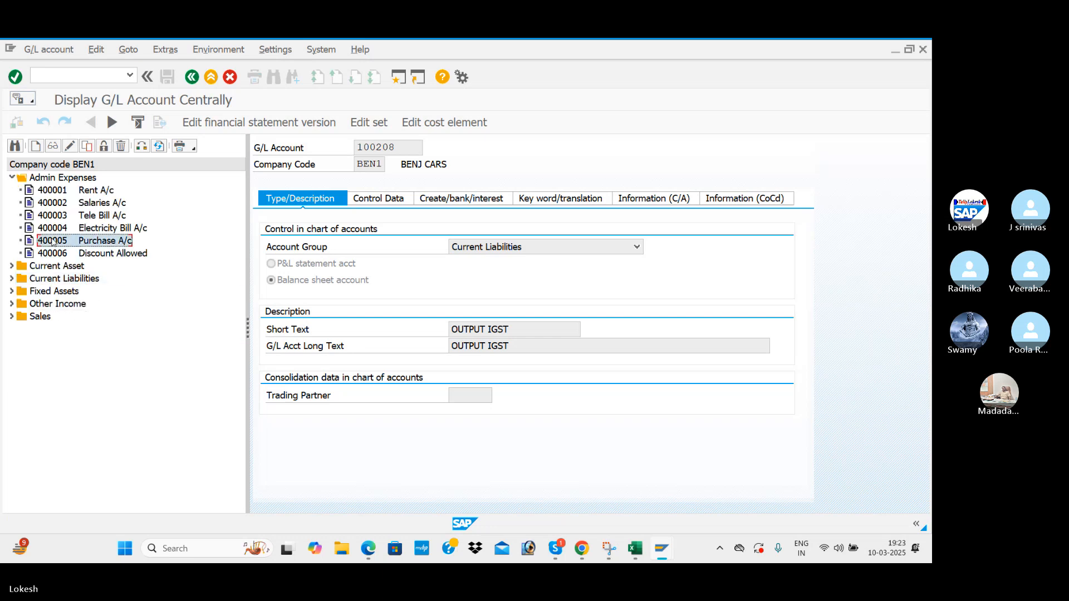
left_click(297, 215)
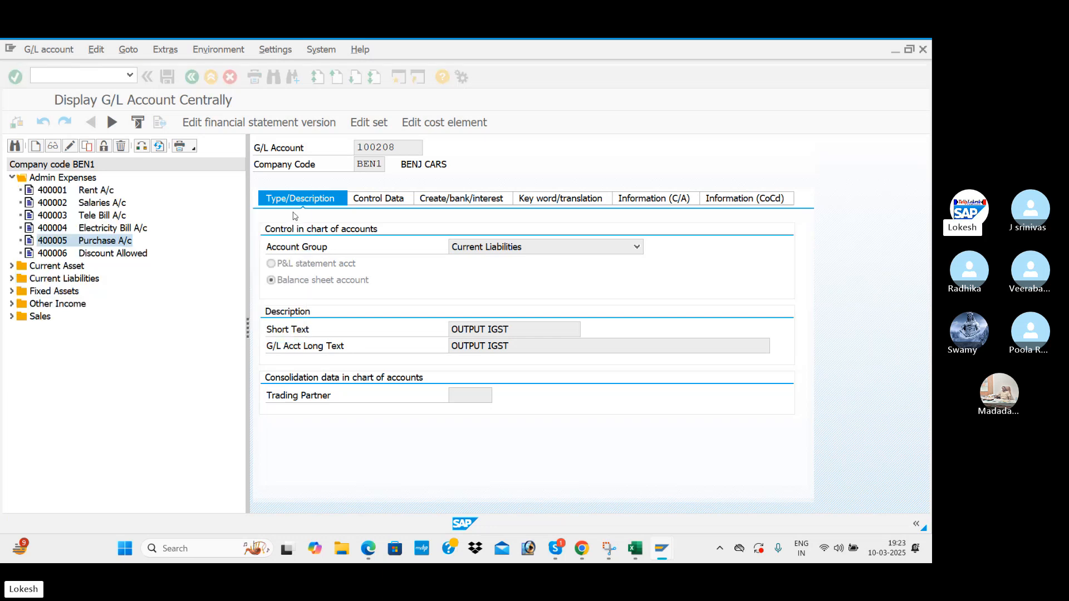
left_click(70, 147)
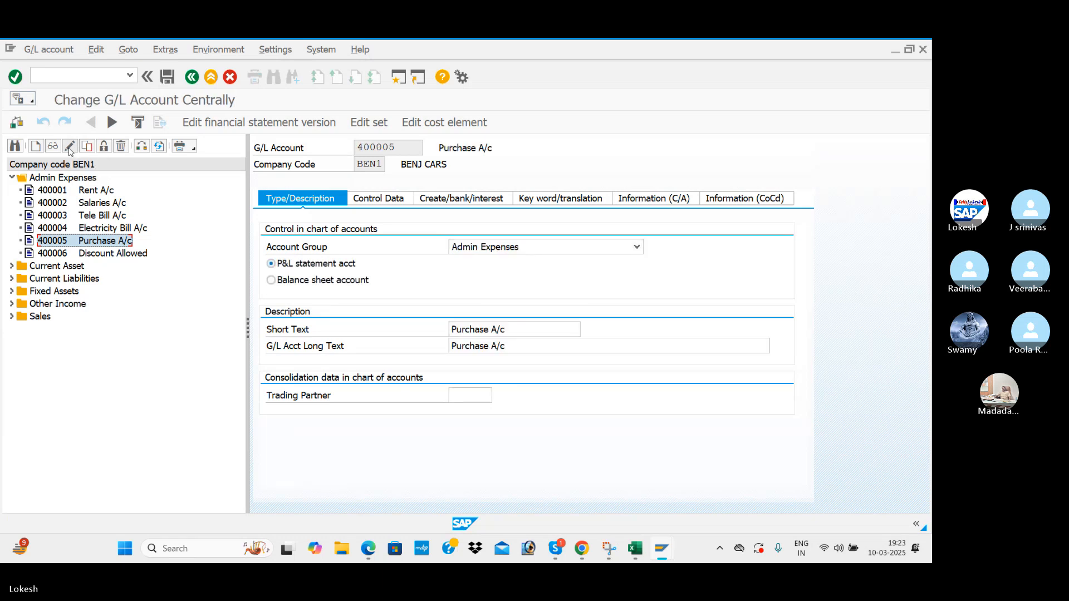
Set Purchase A/c's tax category to * (all tax types allowed) and save it.
left_click(379, 200)
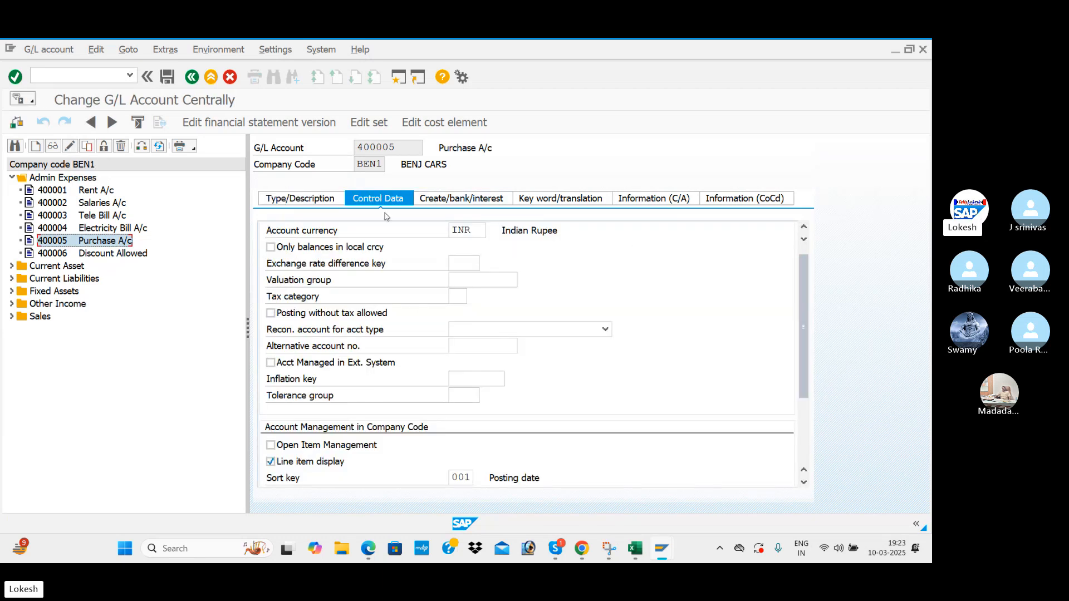
left_click(457, 297)
left_click(472, 298)
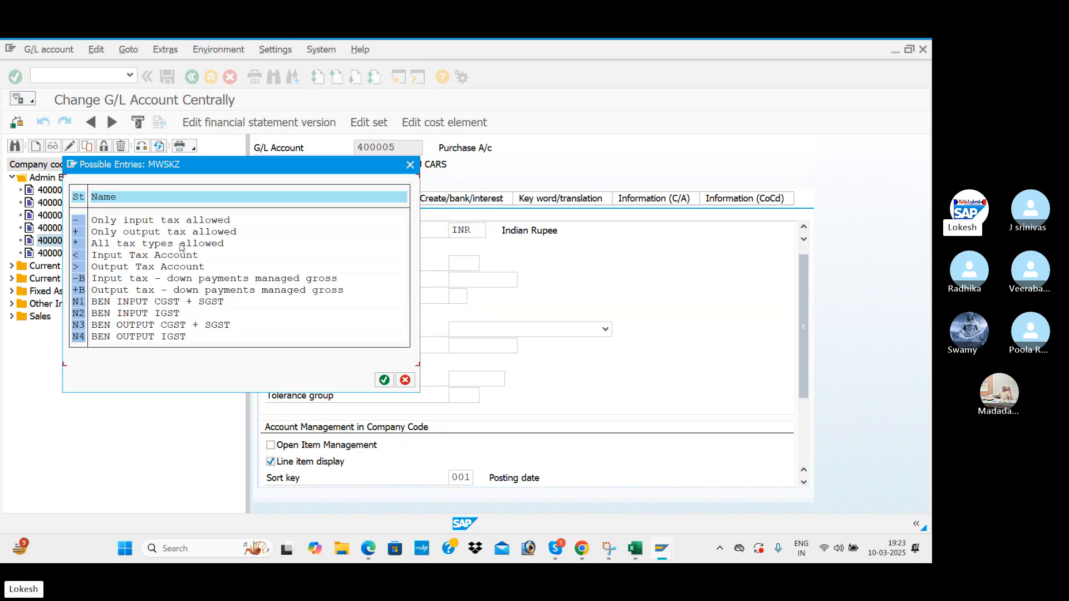
double_click(204, 248)
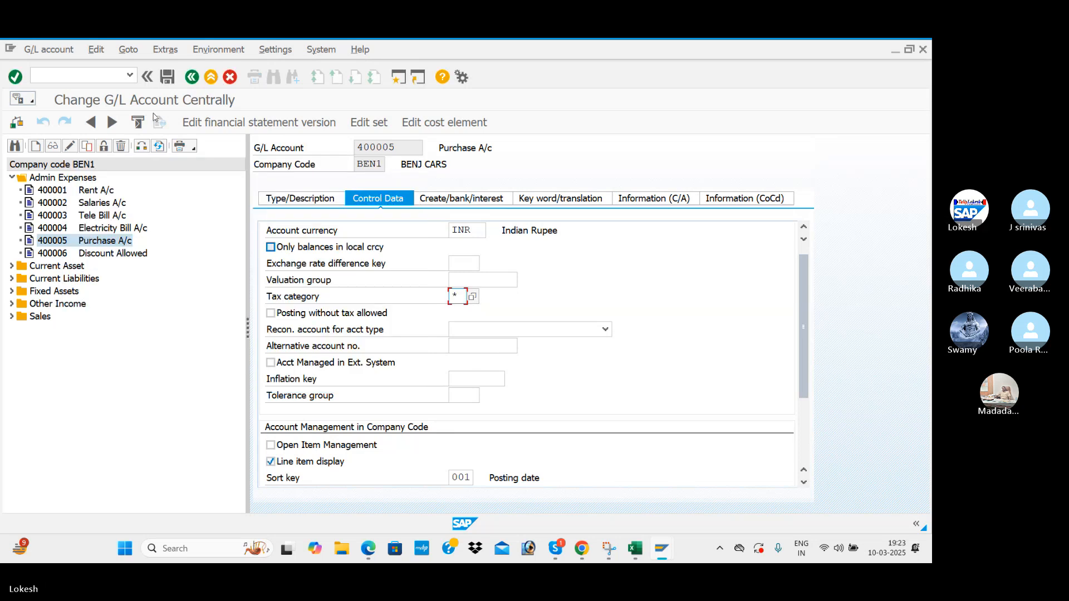
left_click(168, 78)
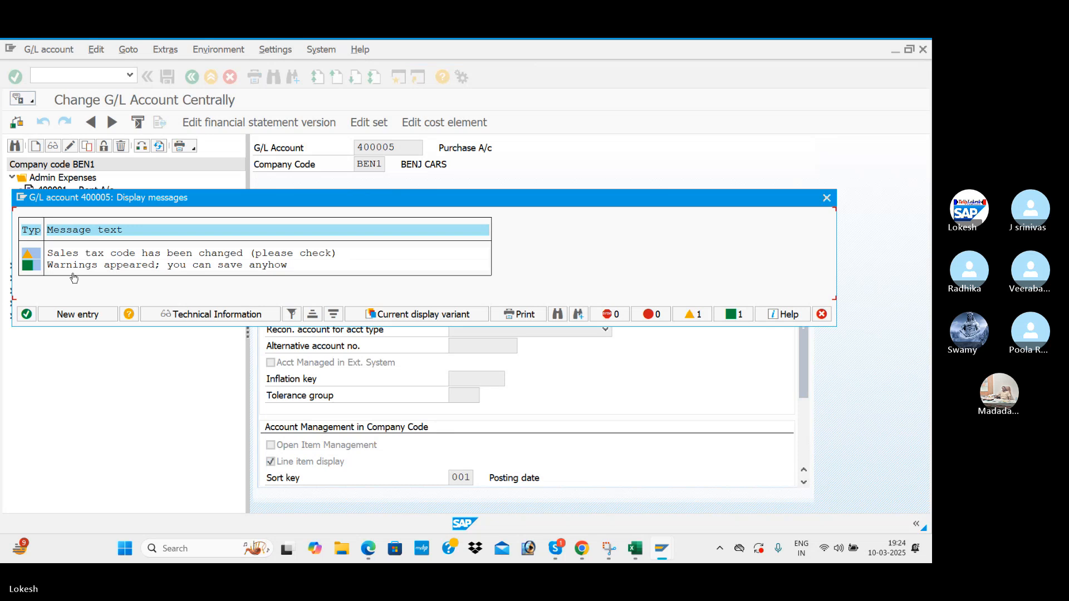
left_click(27, 315)
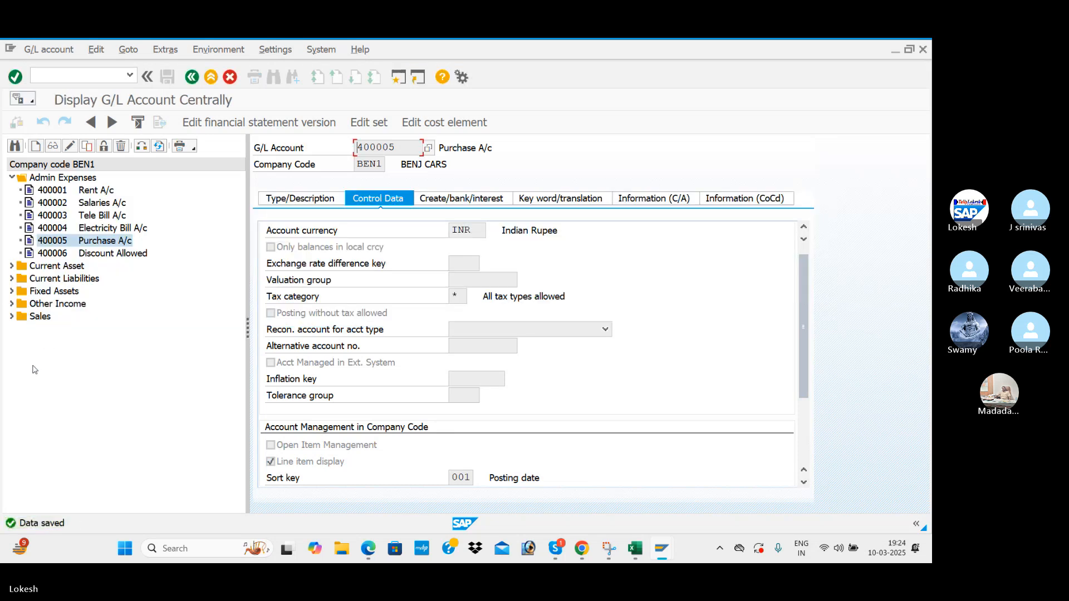
left_click(12, 316)
left_click(45, 330)
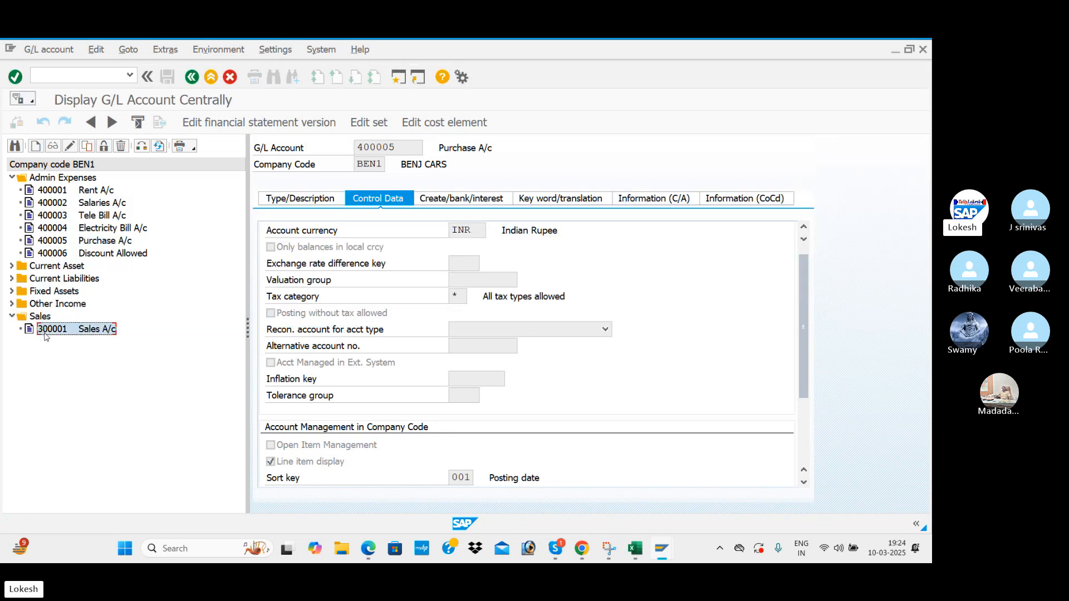
Edit Sales A/c 300001, set tax category * (all tax types allowed), and save.
left_click(70, 146)
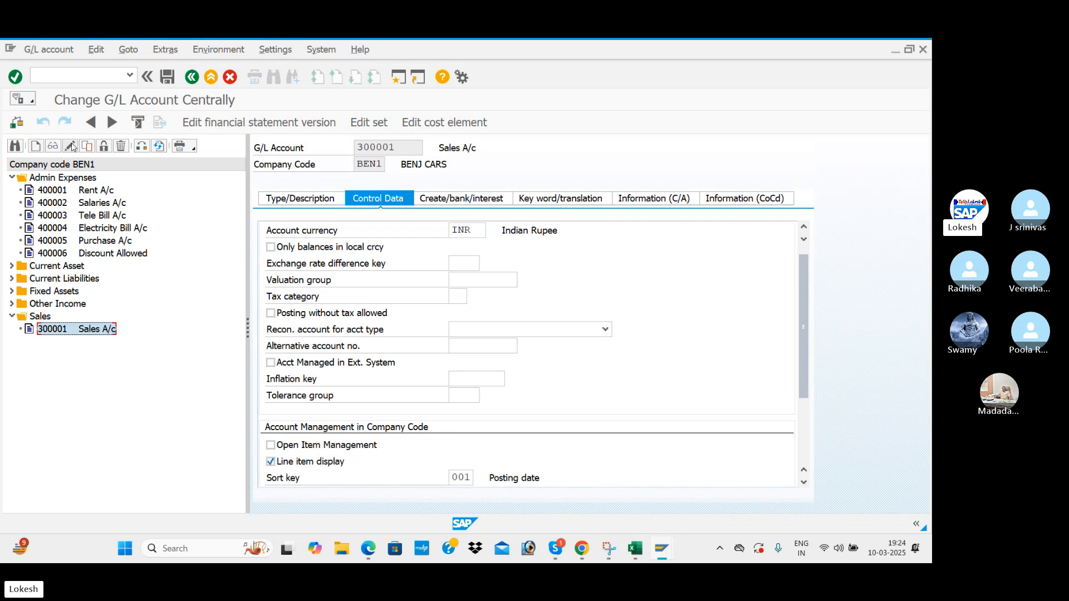
left_click(300, 198)
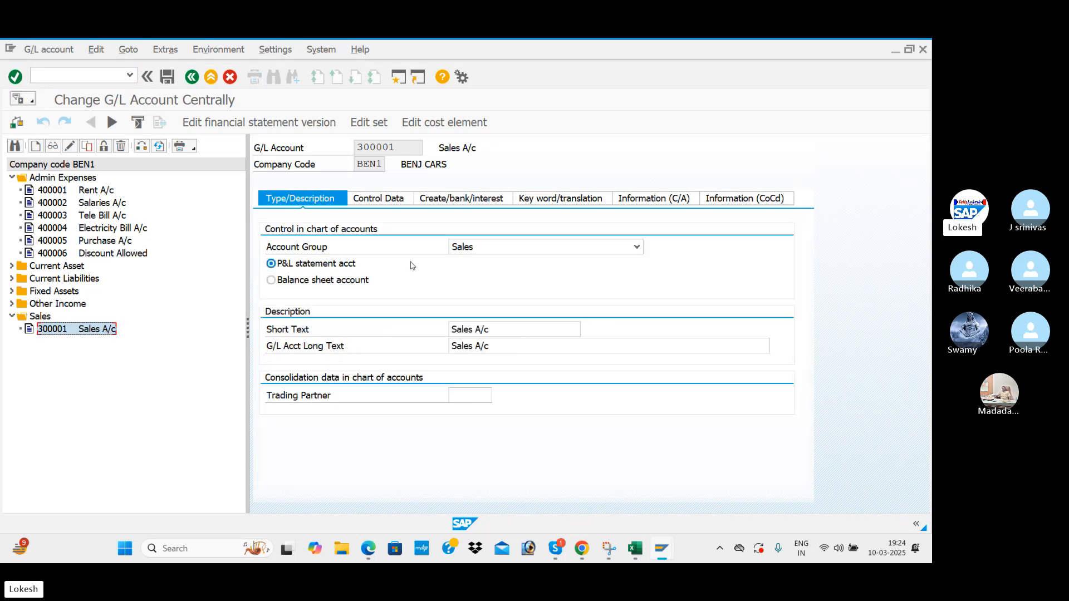
left_click(379, 200)
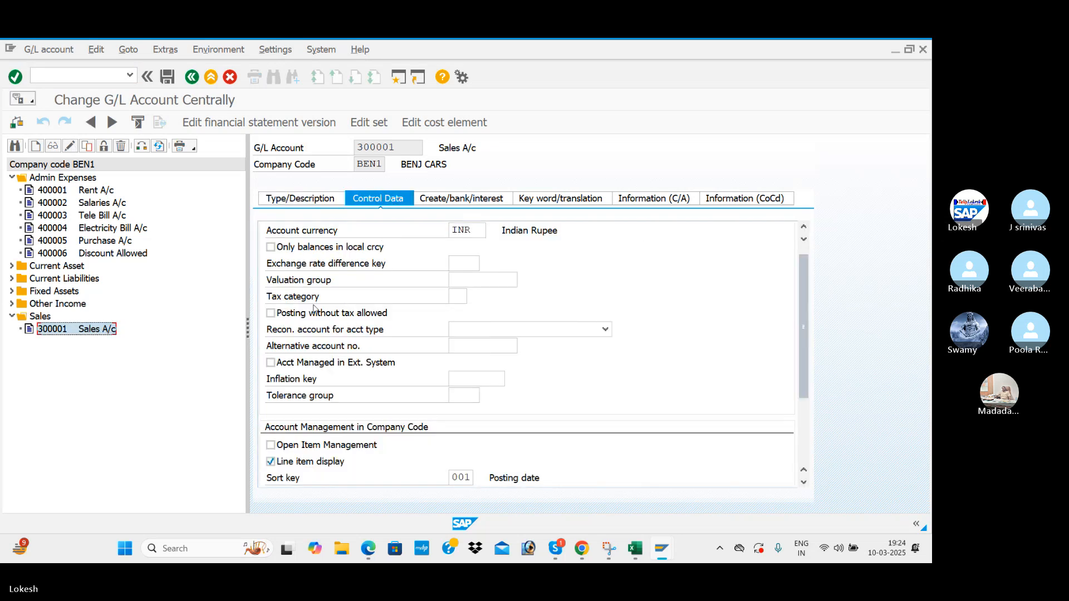
left_click(459, 297)
left_click(472, 296)
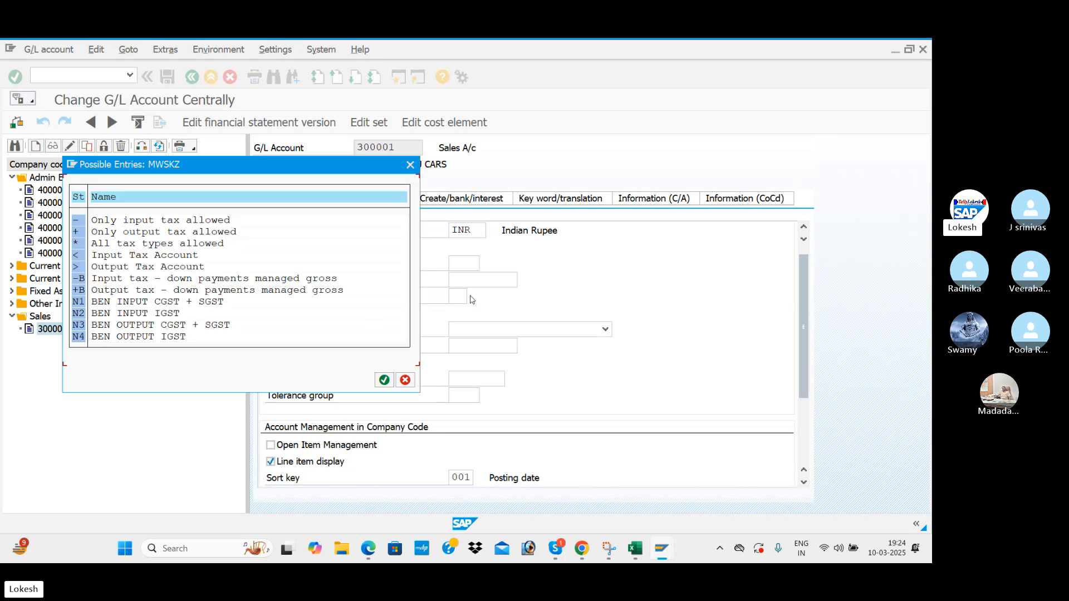
double_click(145, 247)
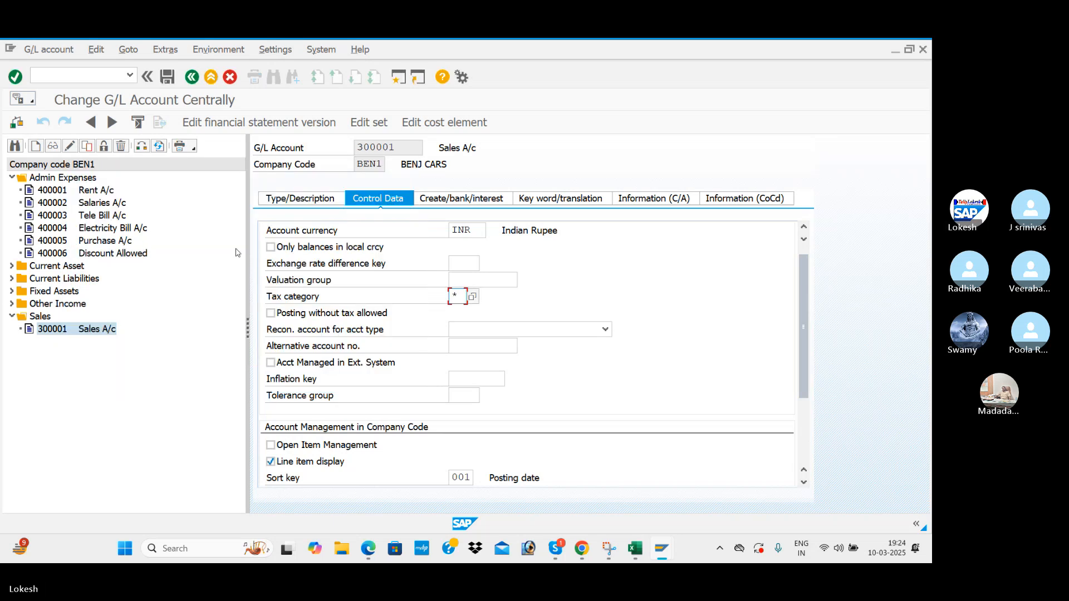
left_click(169, 78)
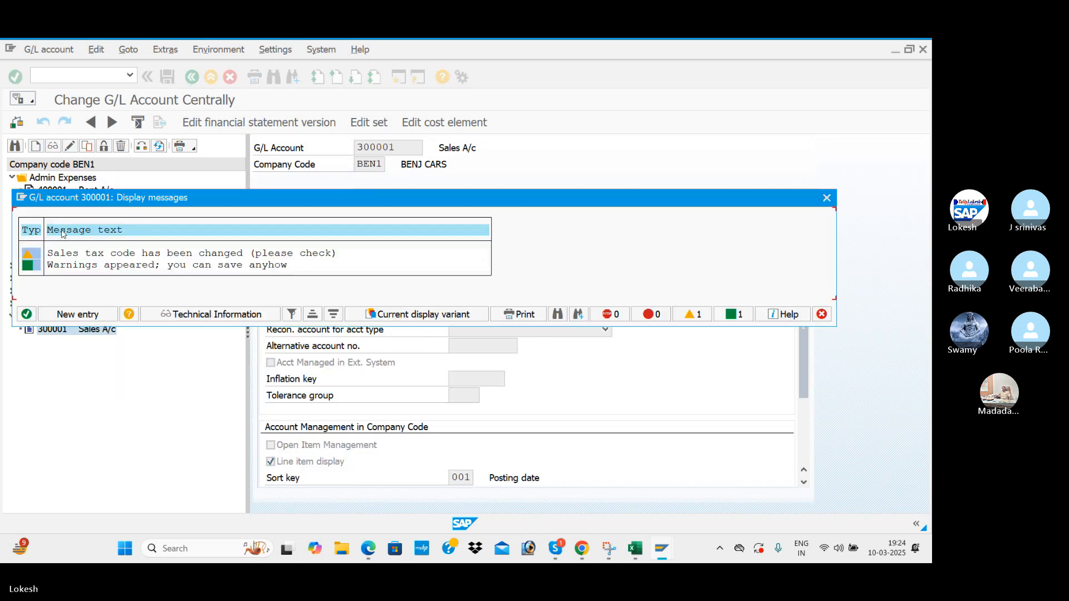
left_click(26, 315)
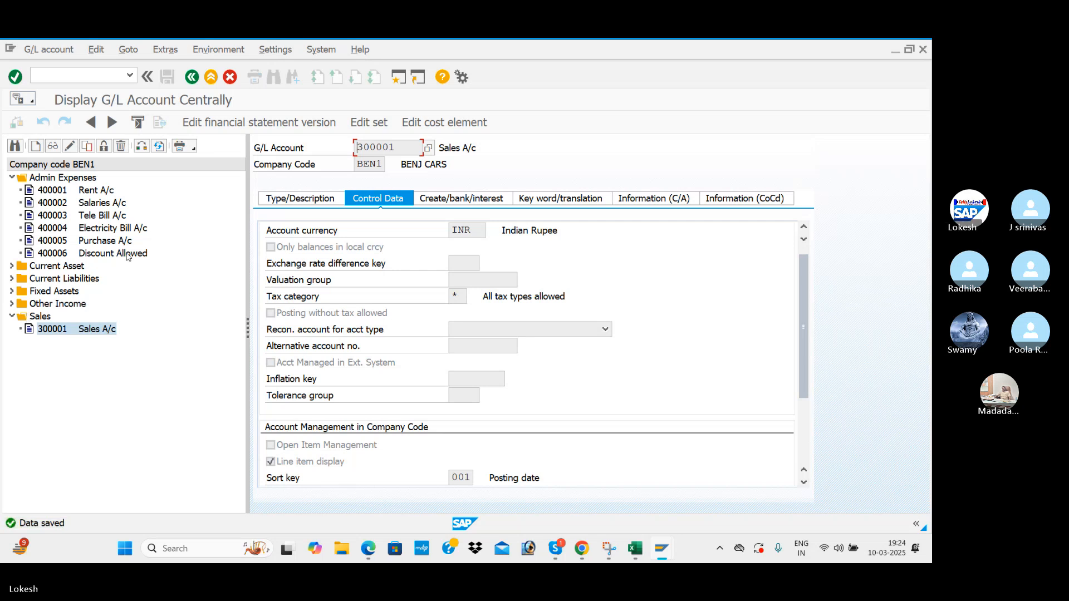
Find step 7 (OB40) in the GST PDF guide, then run /NOBYC in SAP.
key("alt+Tab")
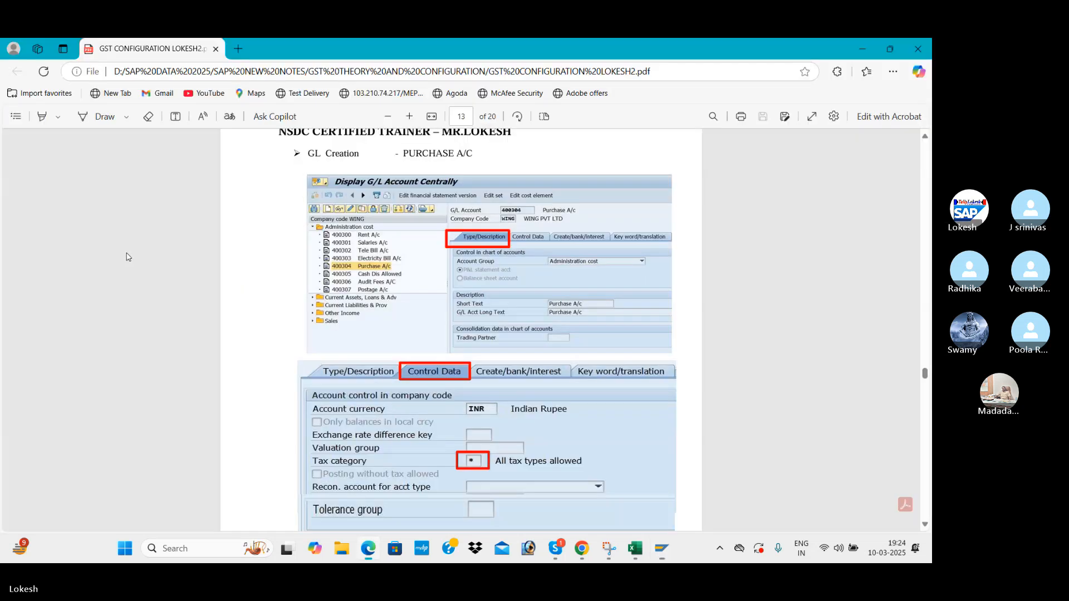
scroll(419, 312, "down", 10)
scroll(419, 312, "down", 9)
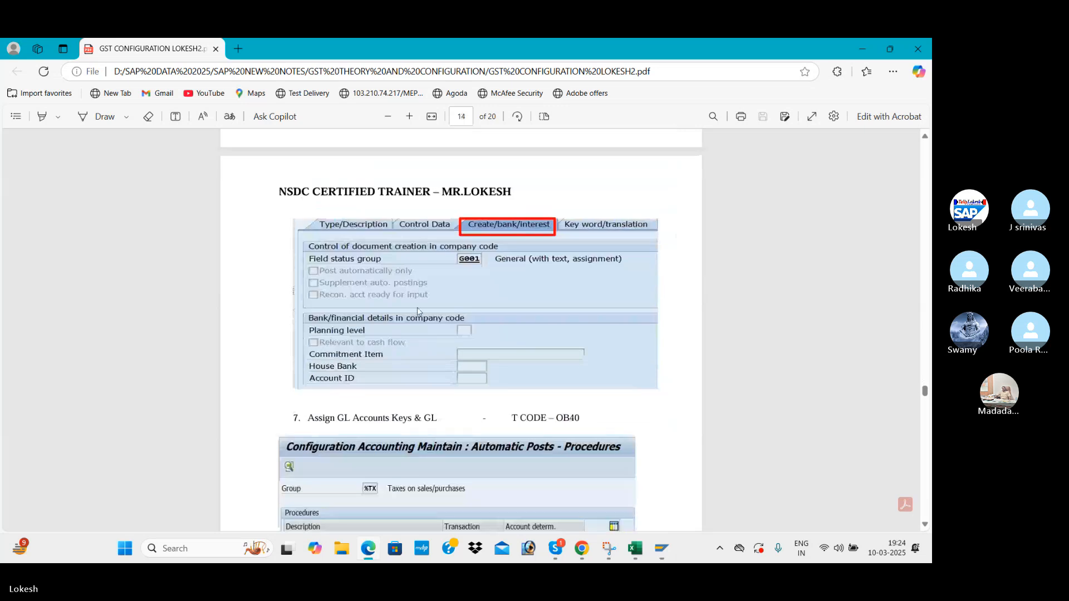
scroll(419, 311, "up", 2)
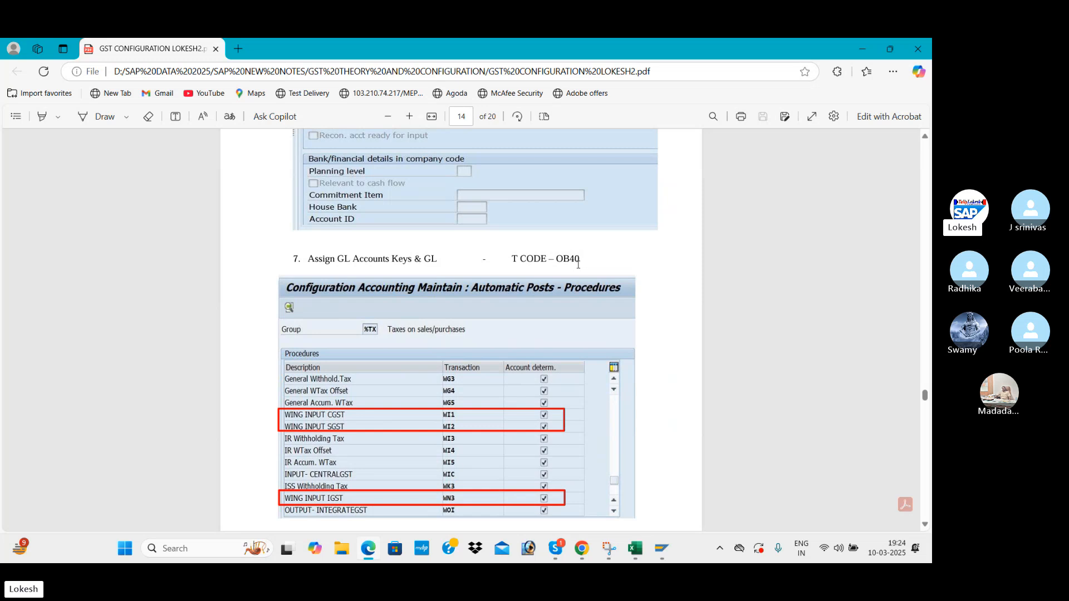
key("alt+Tab")
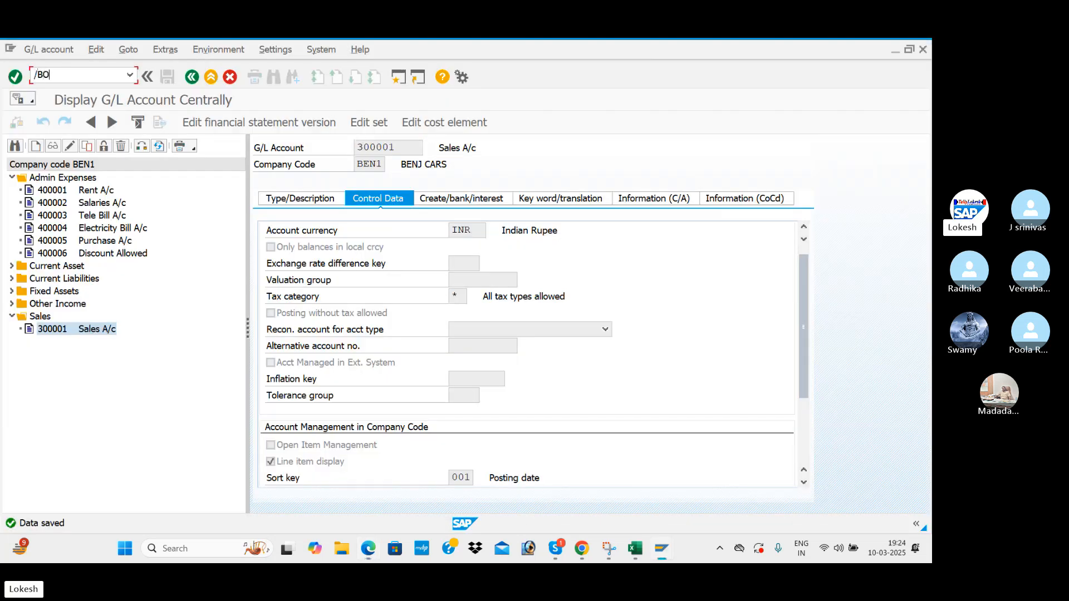
key("BackSpace")
key("BackSpace")
key("BackSpace")
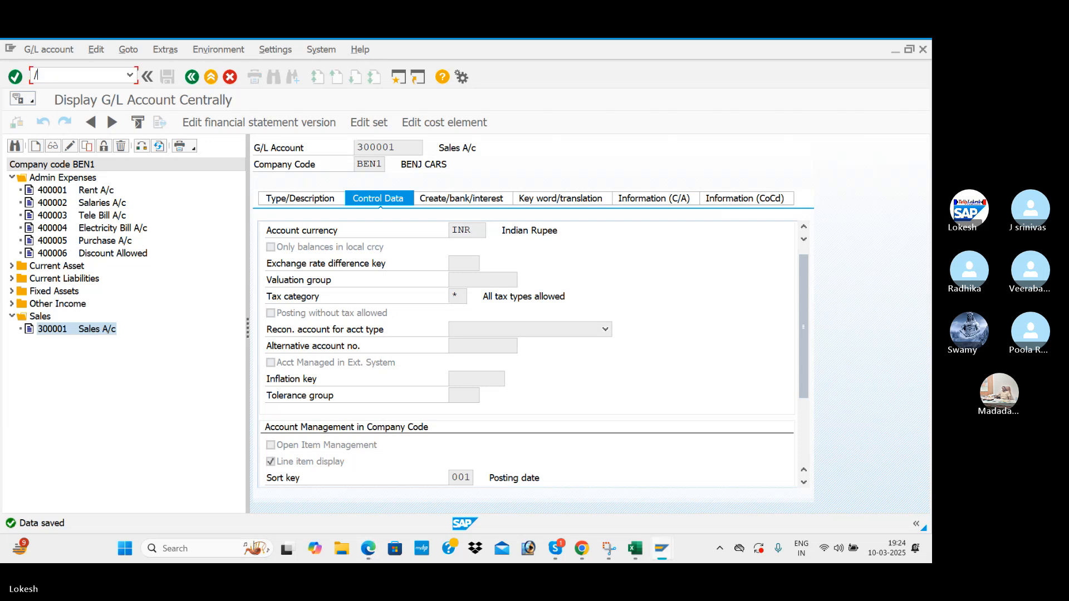
type("NOBYC")
key("Return")
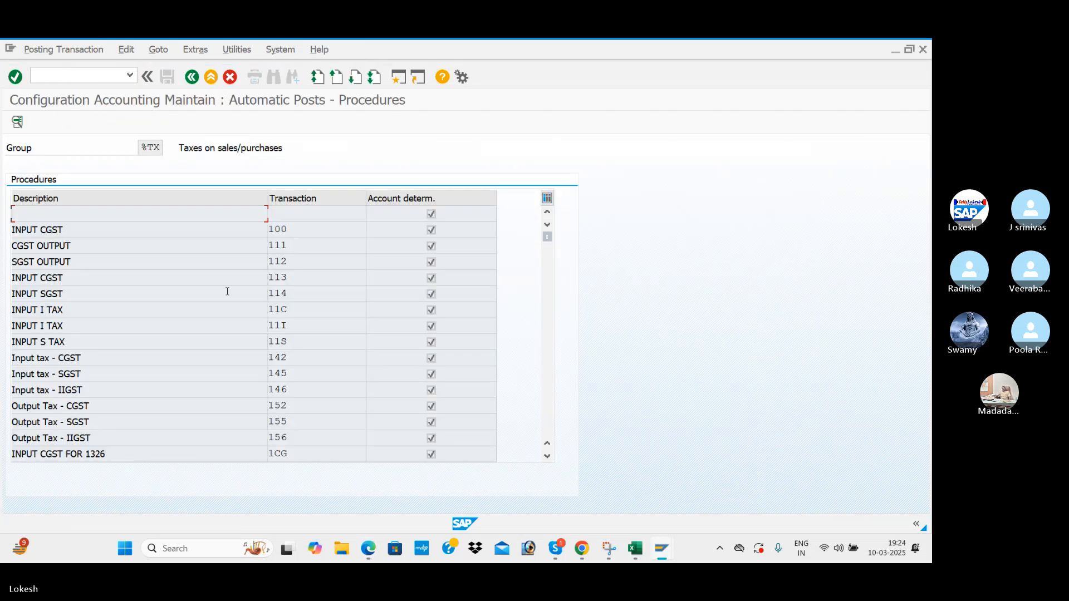
Check tax codes N1–N4 in the Excel GST sheet and return to SAP.
key("alt+Tab")
key("alt+Tab")
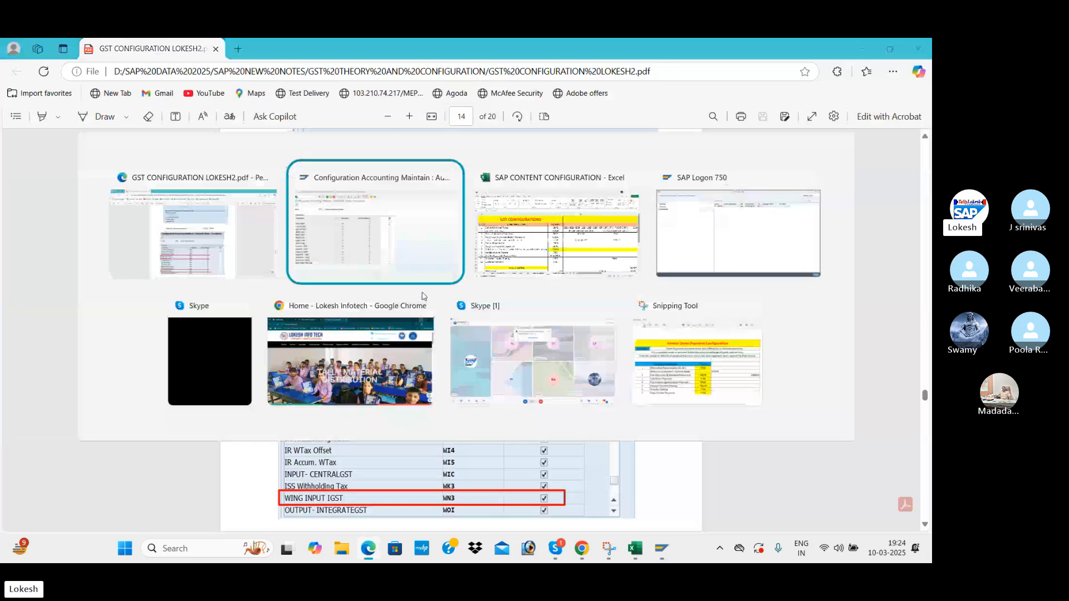
key("alt+Tab")
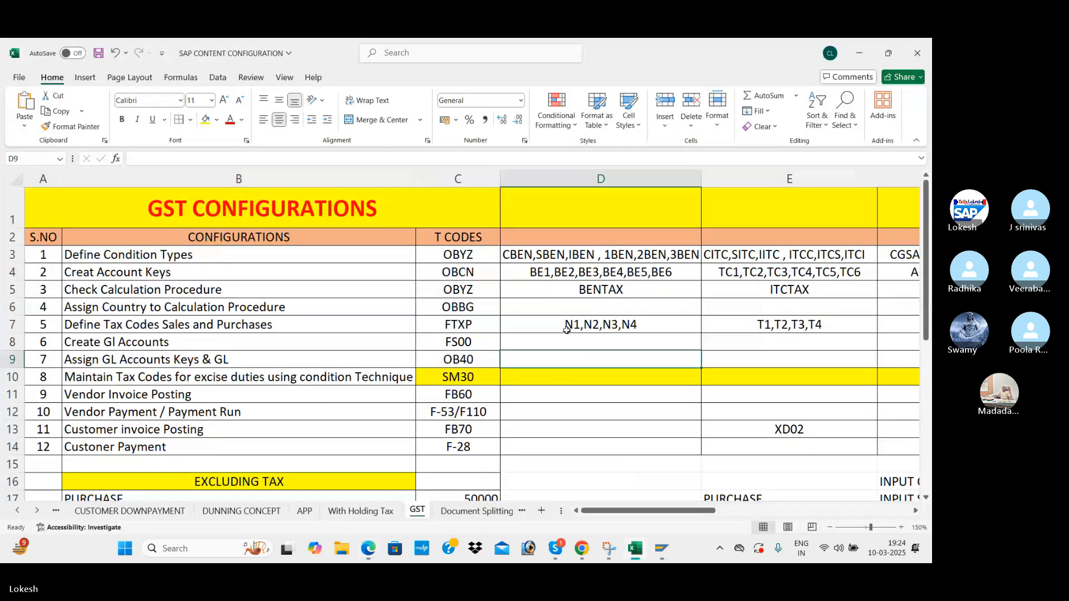
left_click(580, 329)
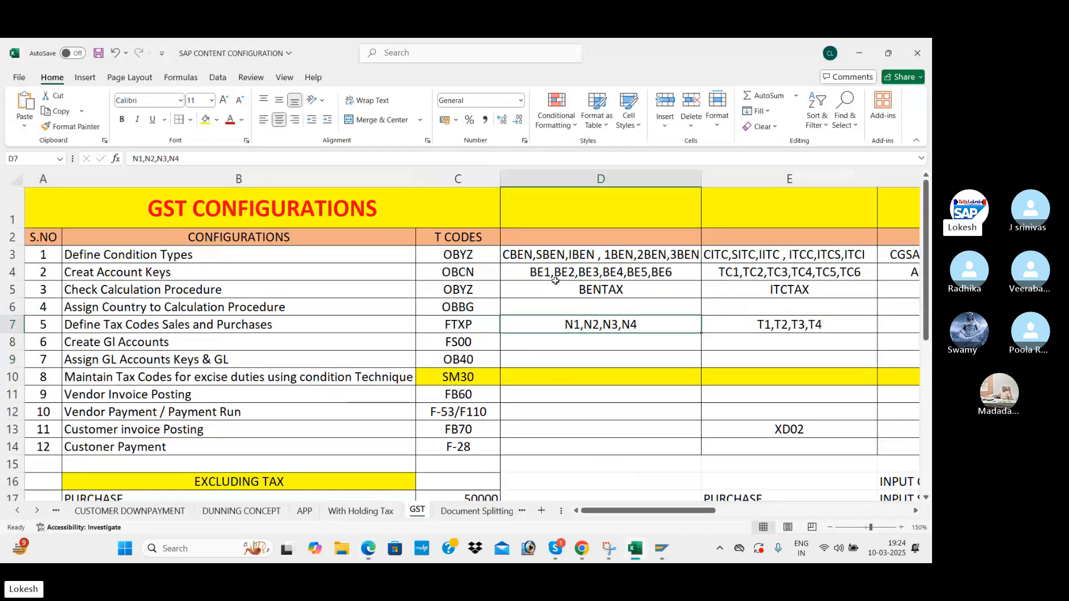
key("alt+Tab")
key("alt+Tab")
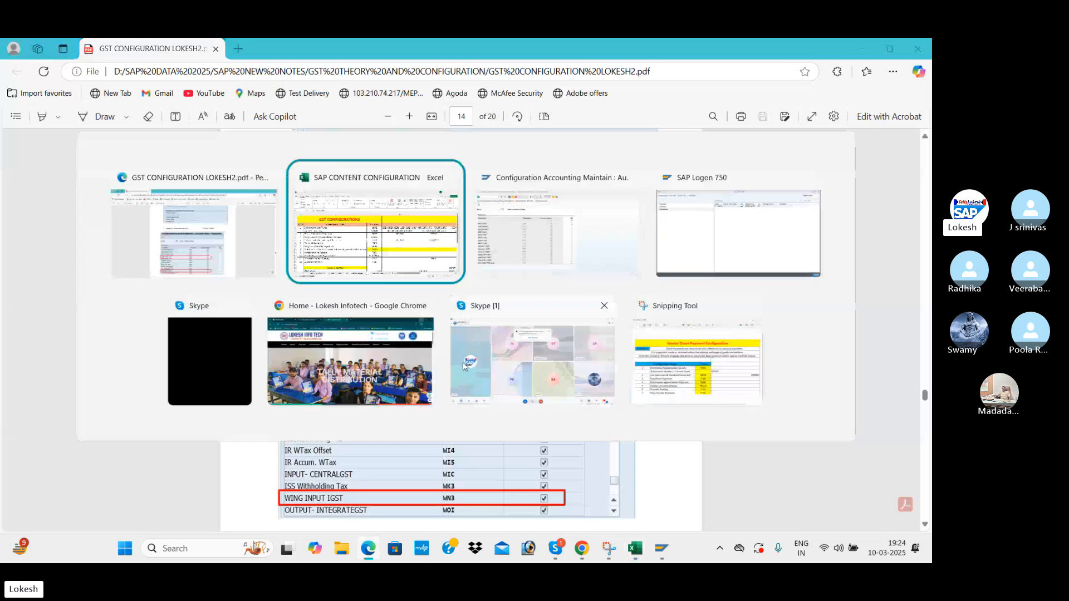
key("alt+Tab")
Scroll the tax procedures table down to the BEN1 GST transactions BE1 through BE6.
scroll(381, 350, "down", 5)
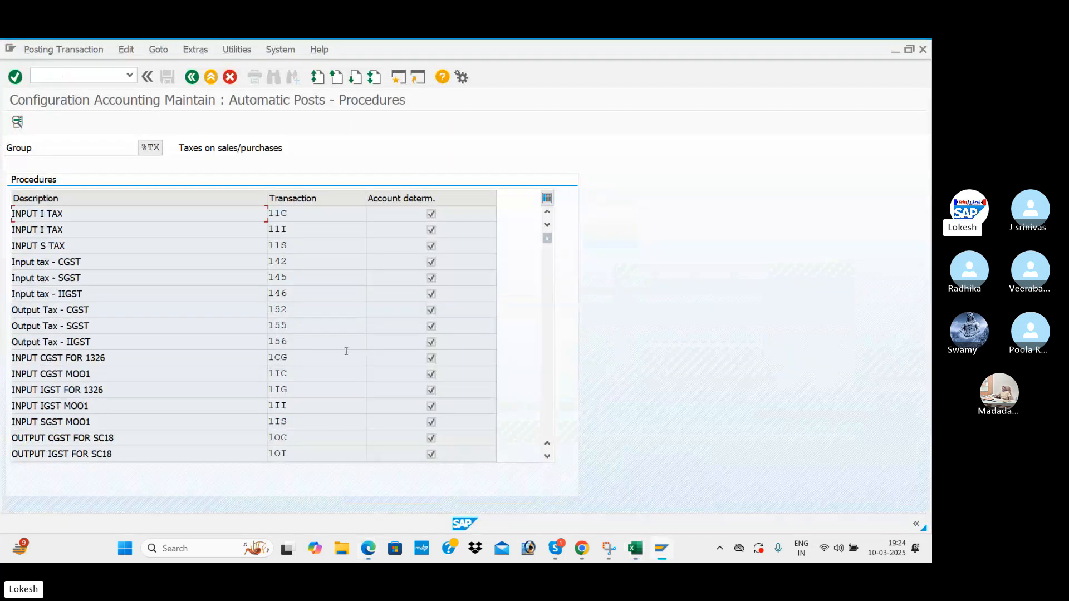
scroll(300, 326, "down", 10)
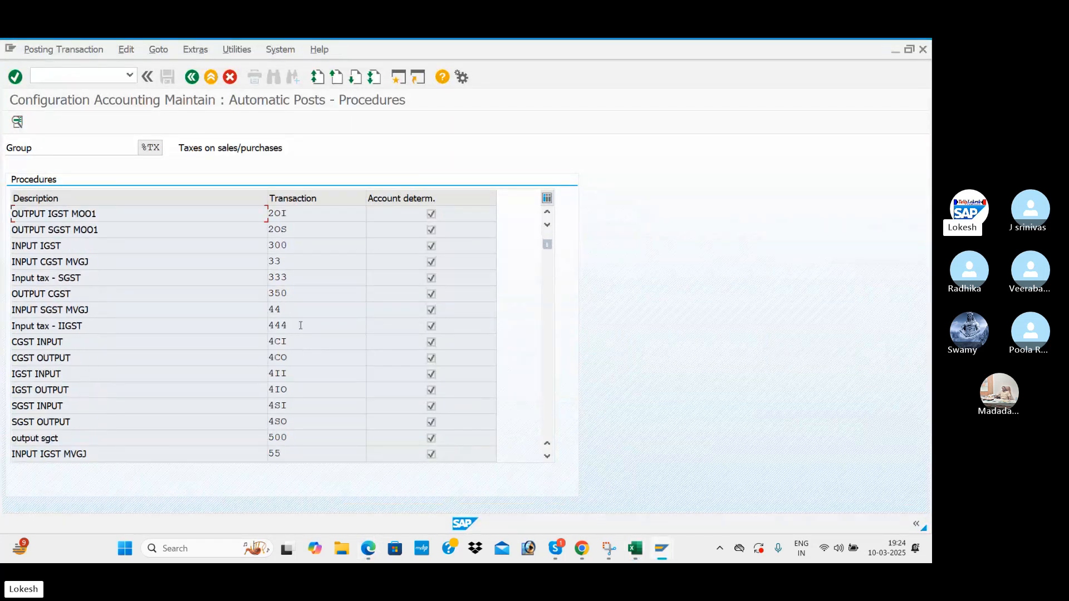
scroll(300, 325, "down", 10)
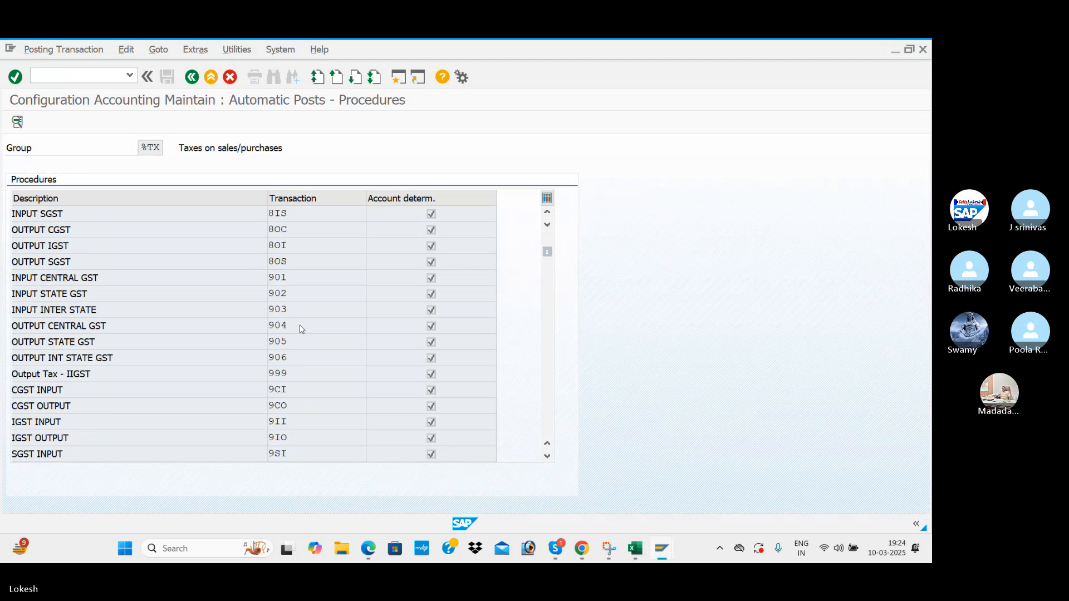
scroll(300, 325, "down", 4)
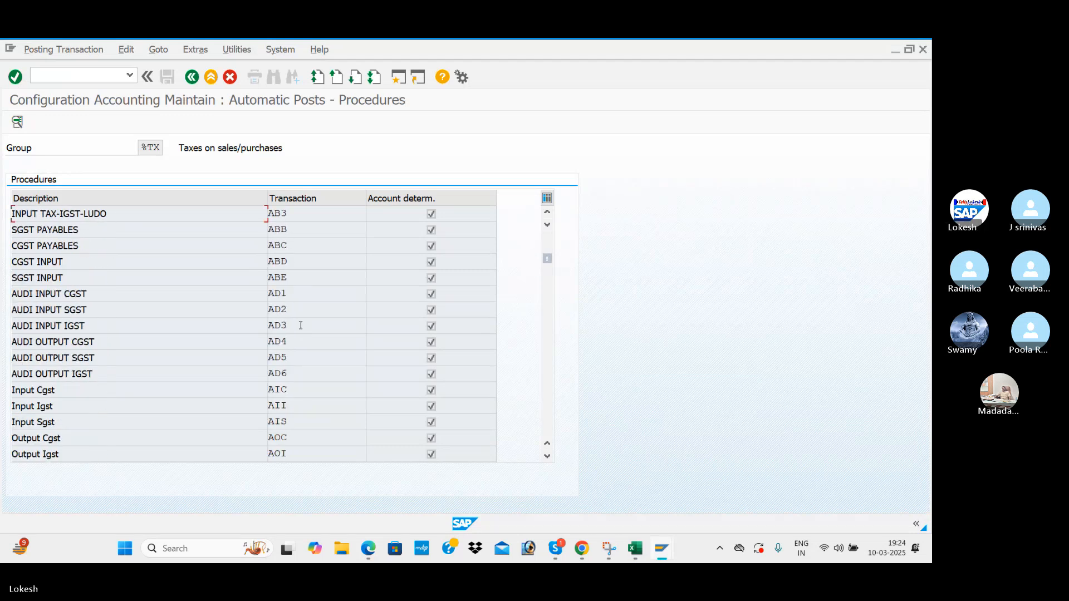
scroll(300, 329, "down", 3)
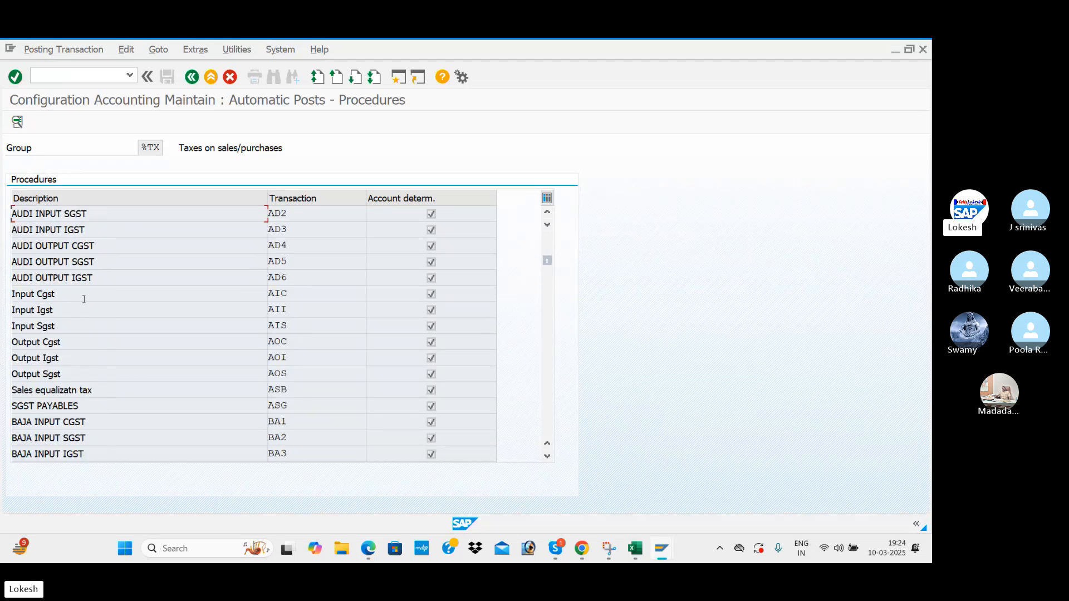
scroll(296, 290, "down", 3)
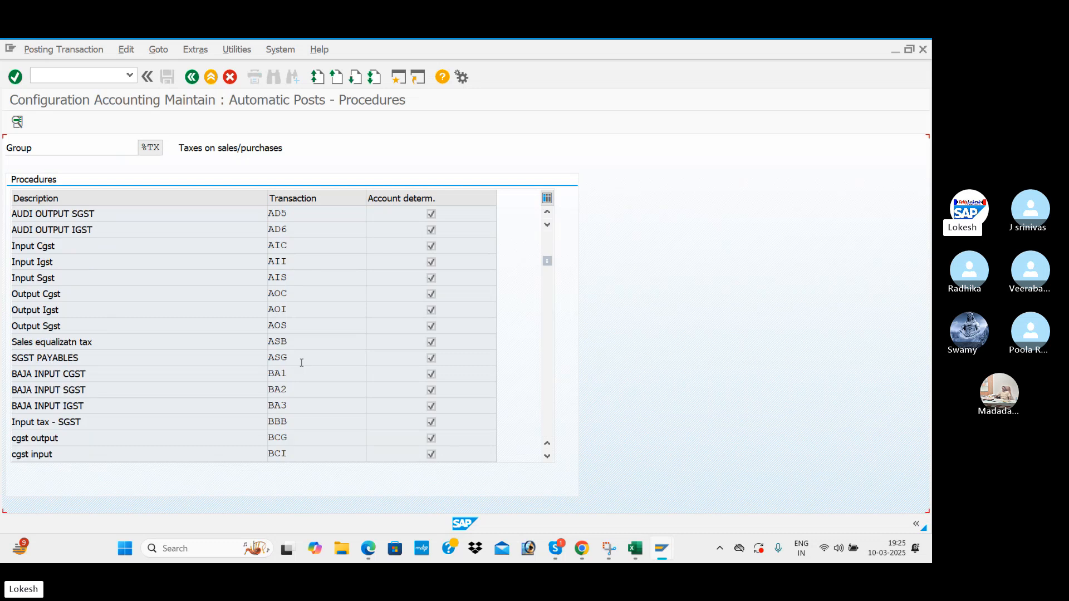
scroll(285, 375, "down", 1)
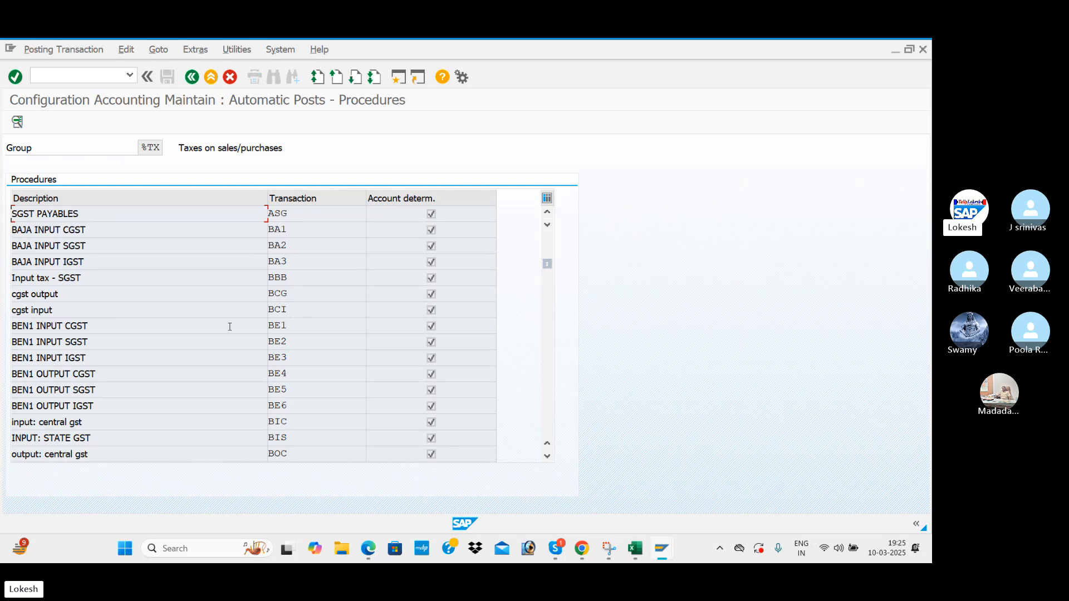
Open BE1 (BEN1 INPUT CGST) for chart BEN1 and enter debit key 40, credit key 50.
double_click(172, 330)
left_click(356, 379)
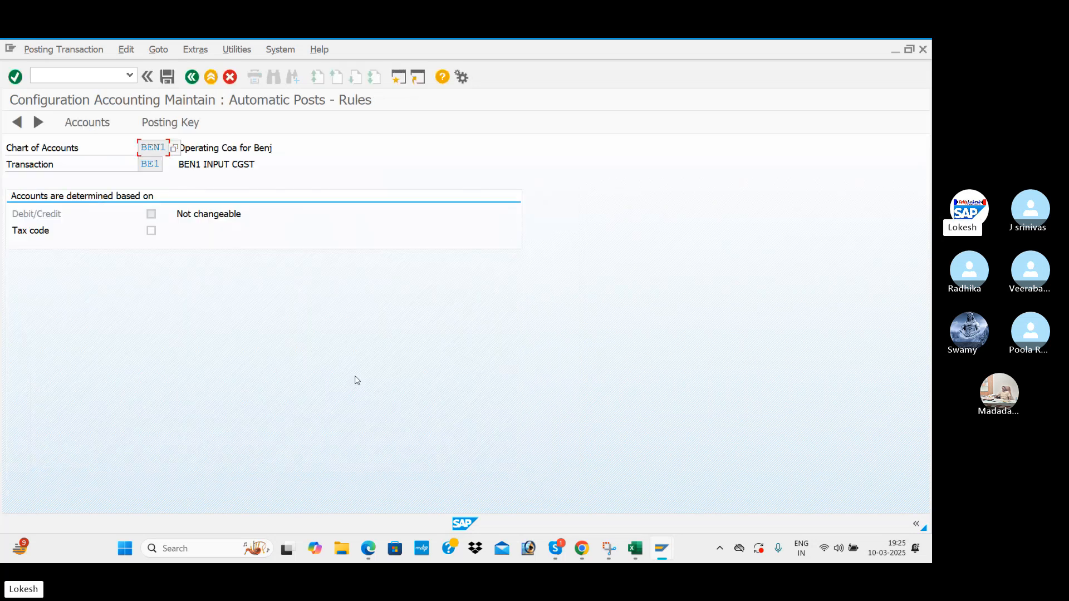
left_click(169, 123)
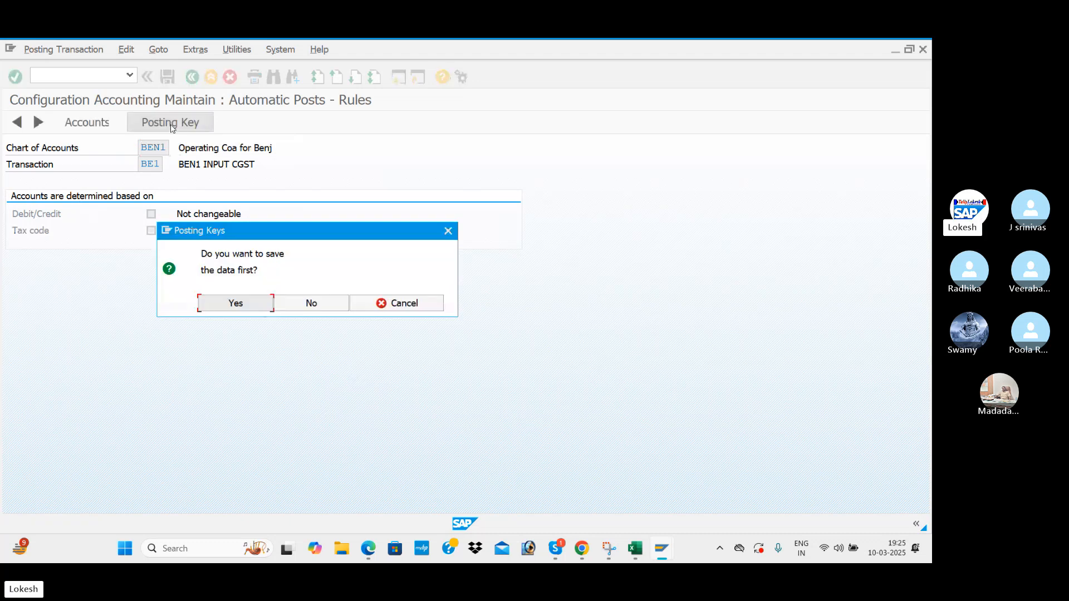
left_click(312, 304)
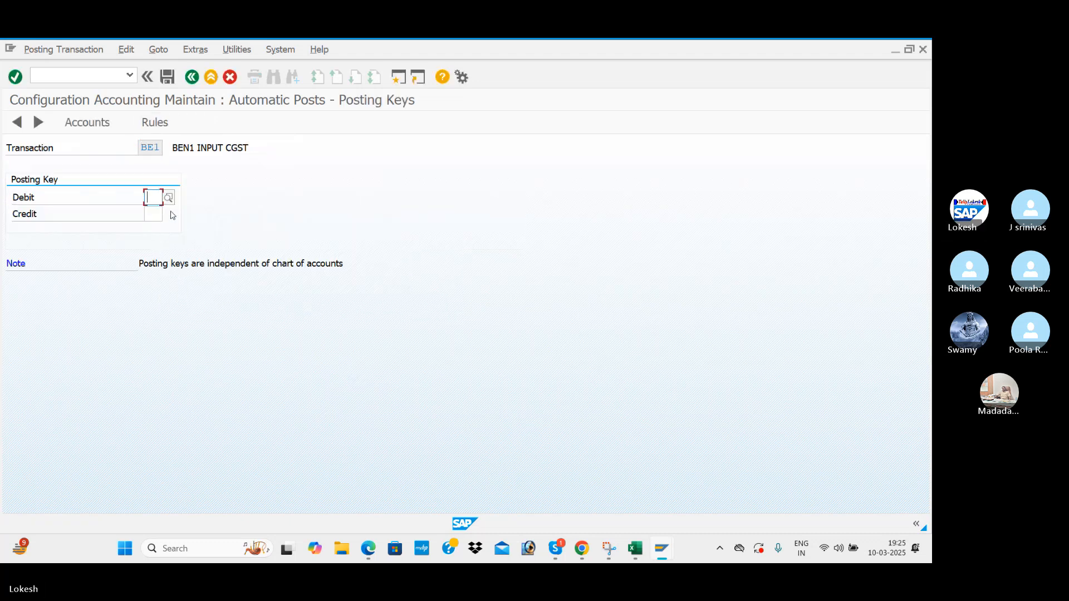
type("40")
key("Tab")
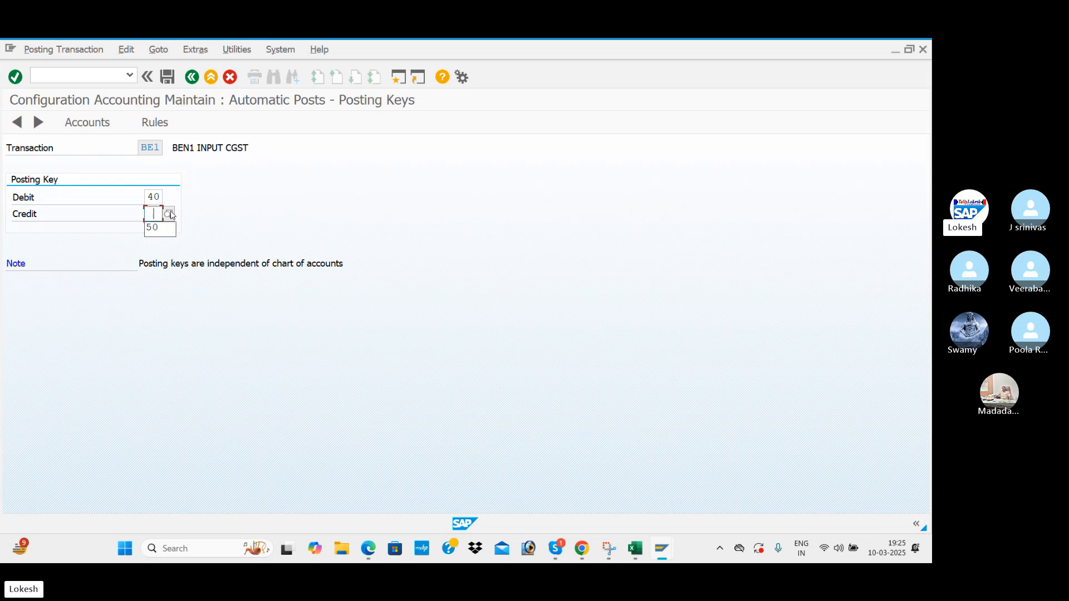
type("50")
key("Return")
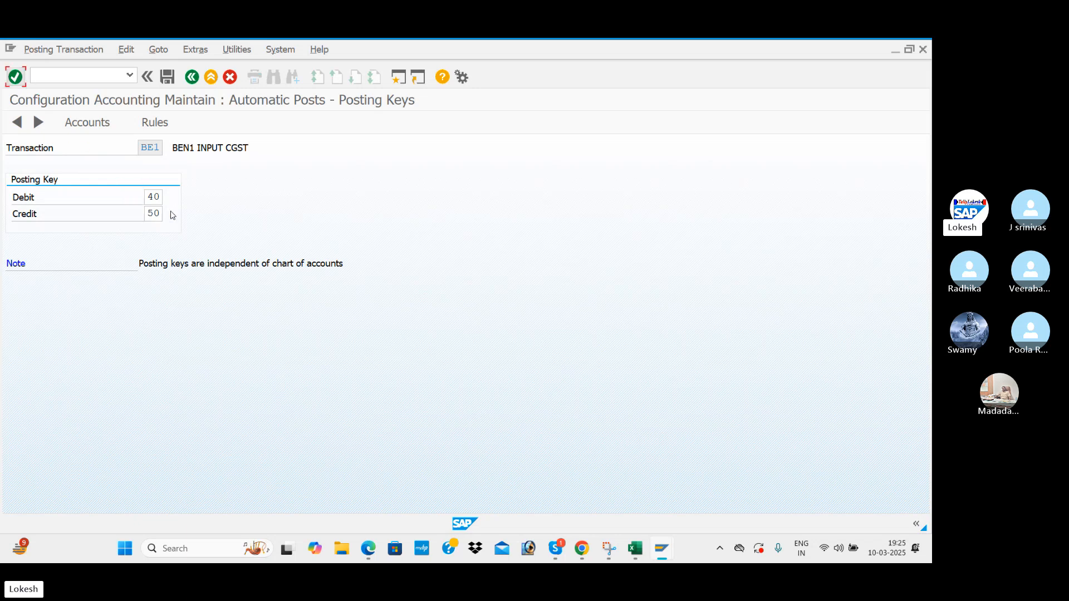
Save the BE1 posting keys and rules to the customizing request.
left_click(87, 122)
left_click(154, 124)
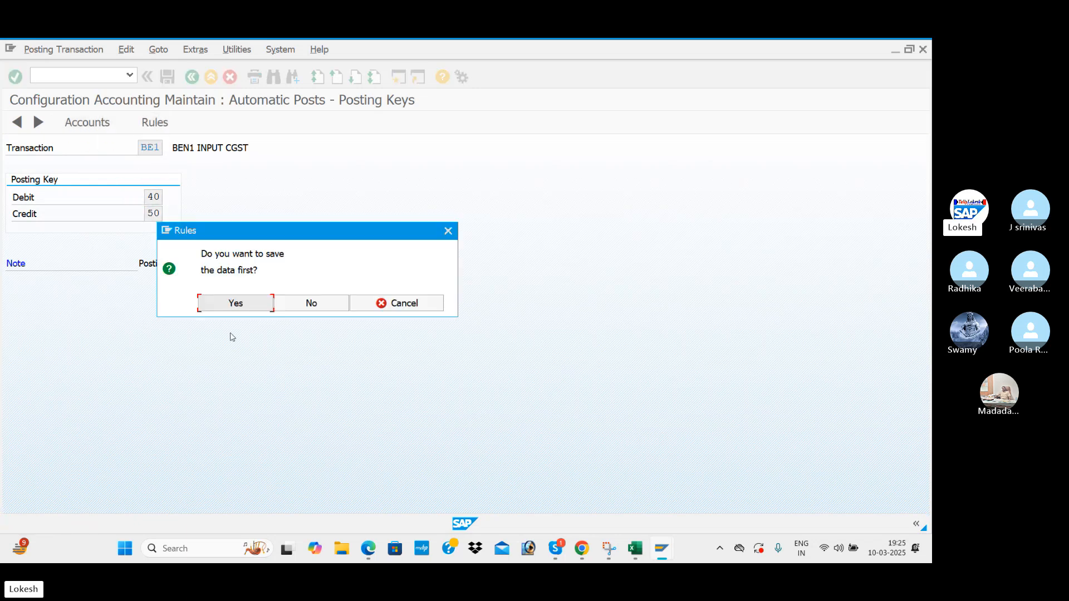
left_click(254, 310)
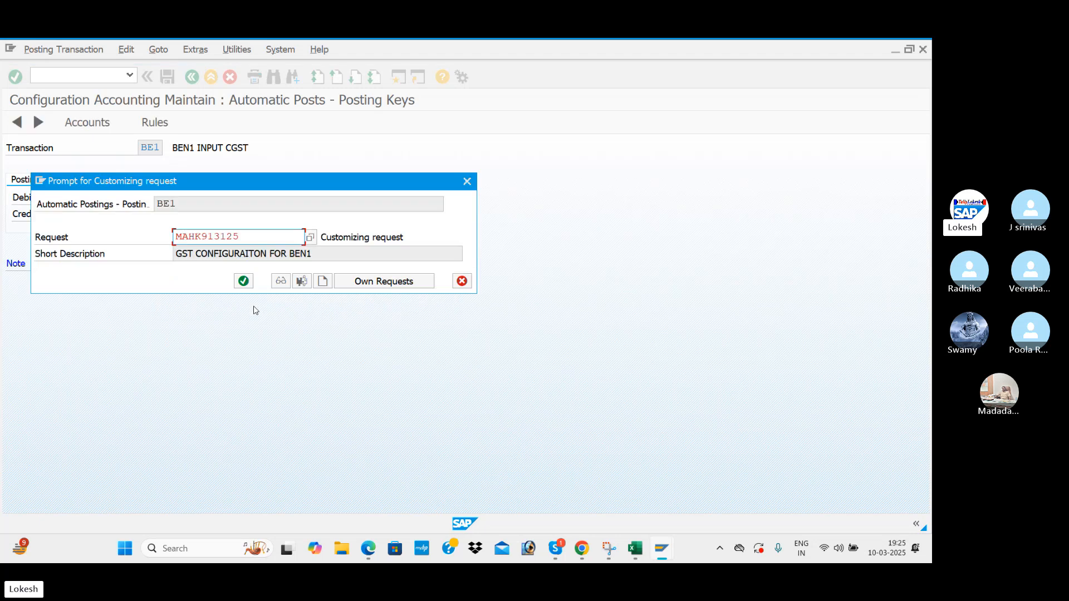
left_click(244, 281)
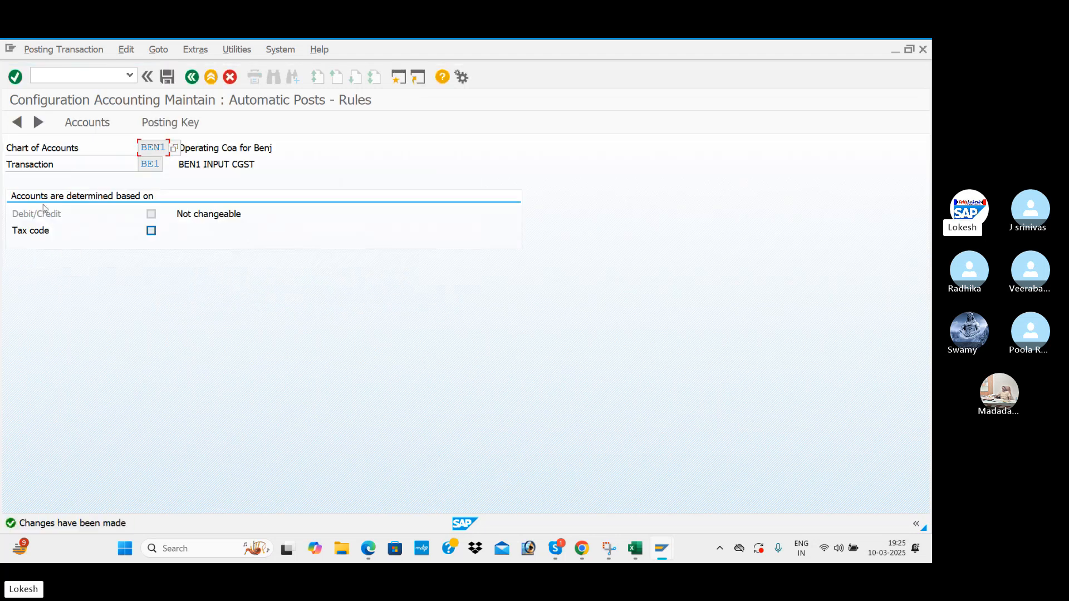
left_click(98, 131)
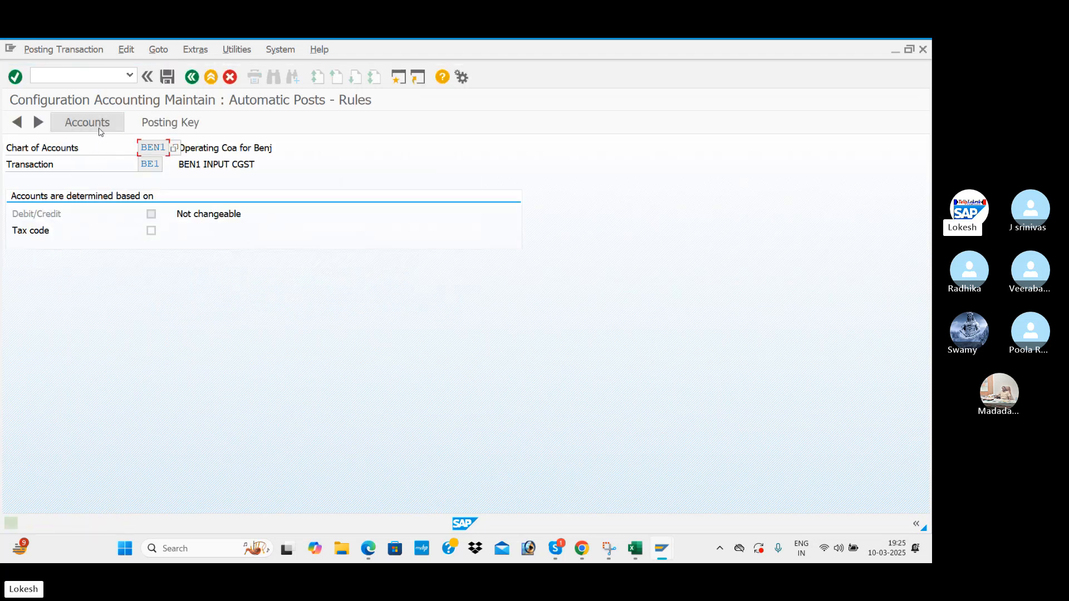
left_click(175, 124)
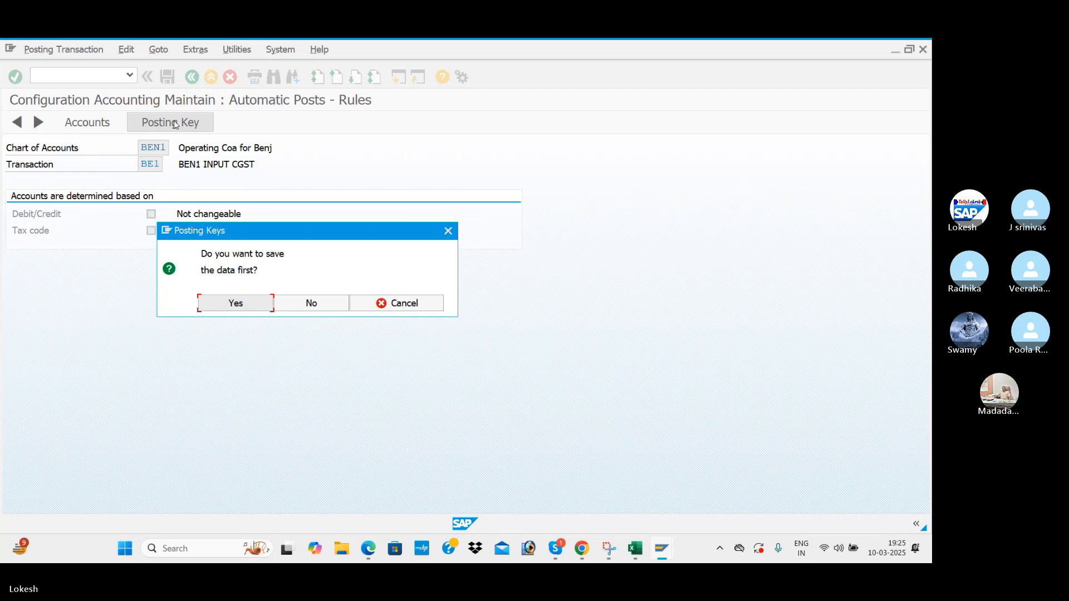
left_click(241, 308)
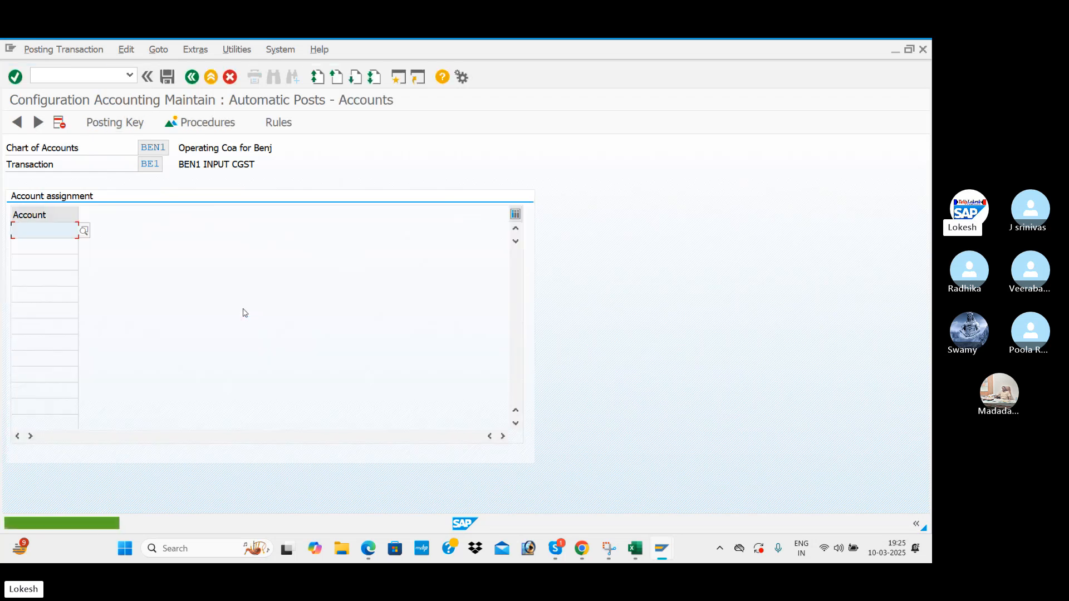
Assign G/L account 200009 to BE1 and save it to the customizing request.
left_click(84, 231)
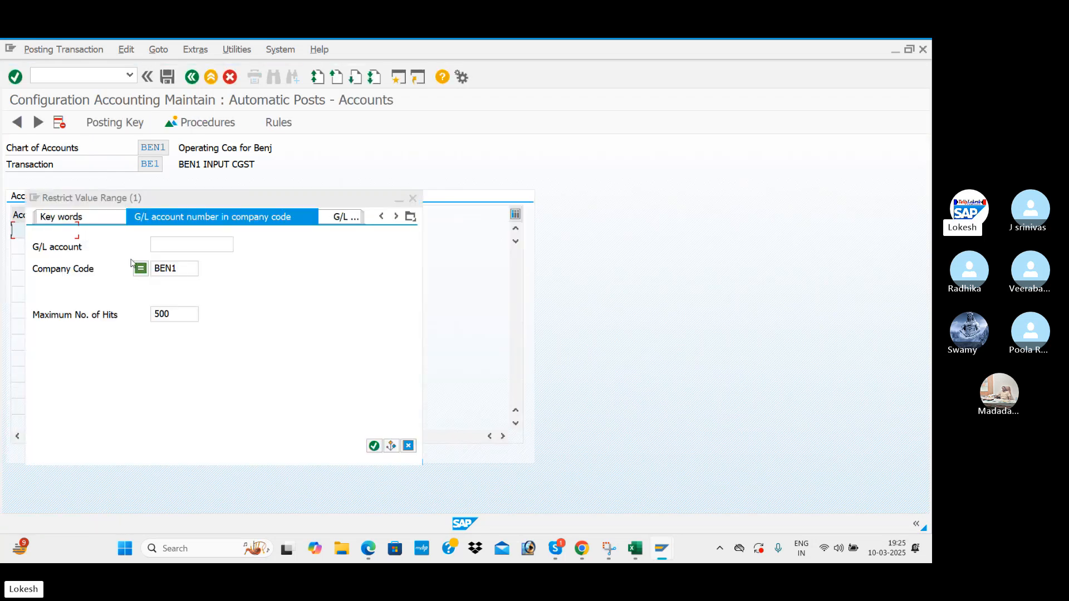
key("Return")
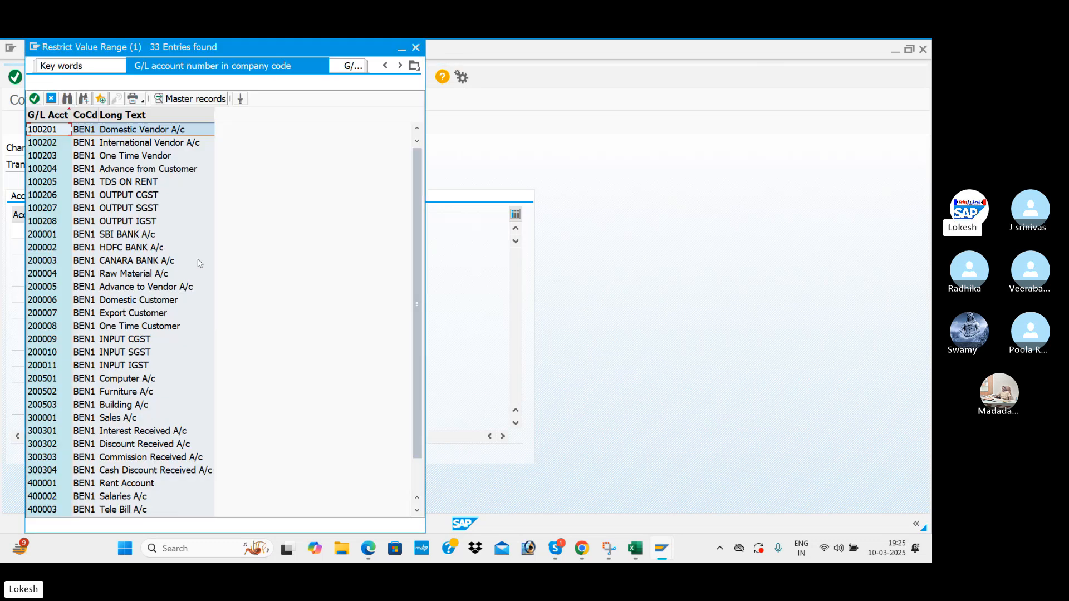
double_click(128, 341)
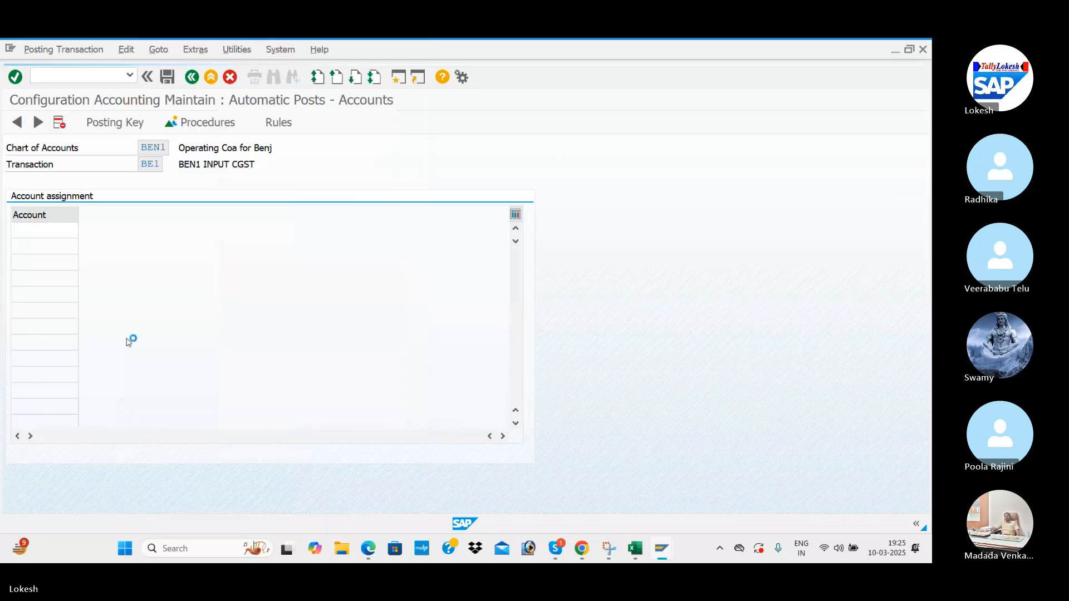
left_click(167, 77)
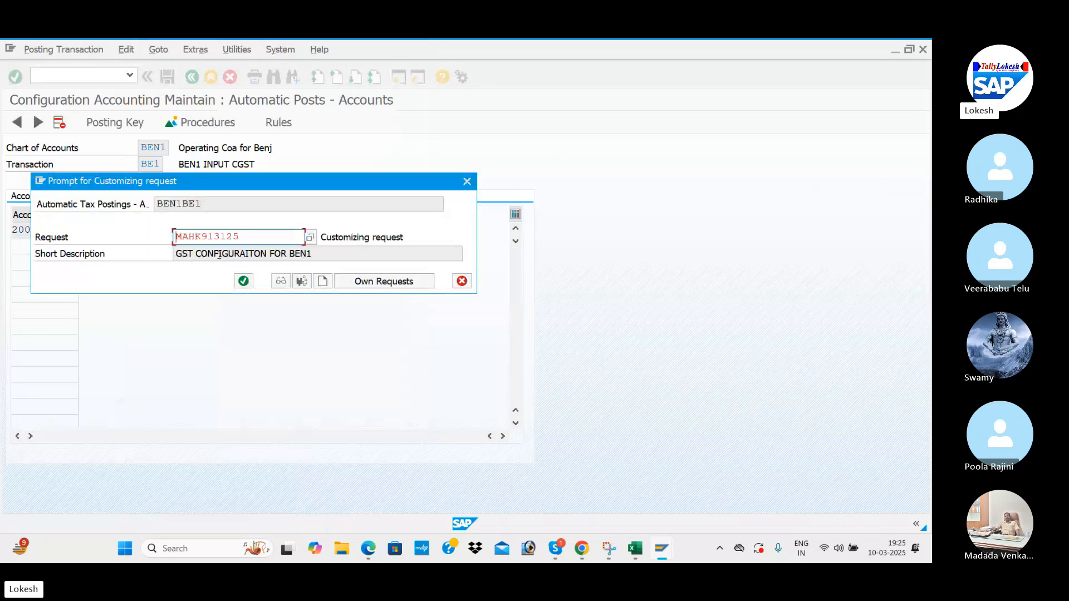
left_click(243, 281)
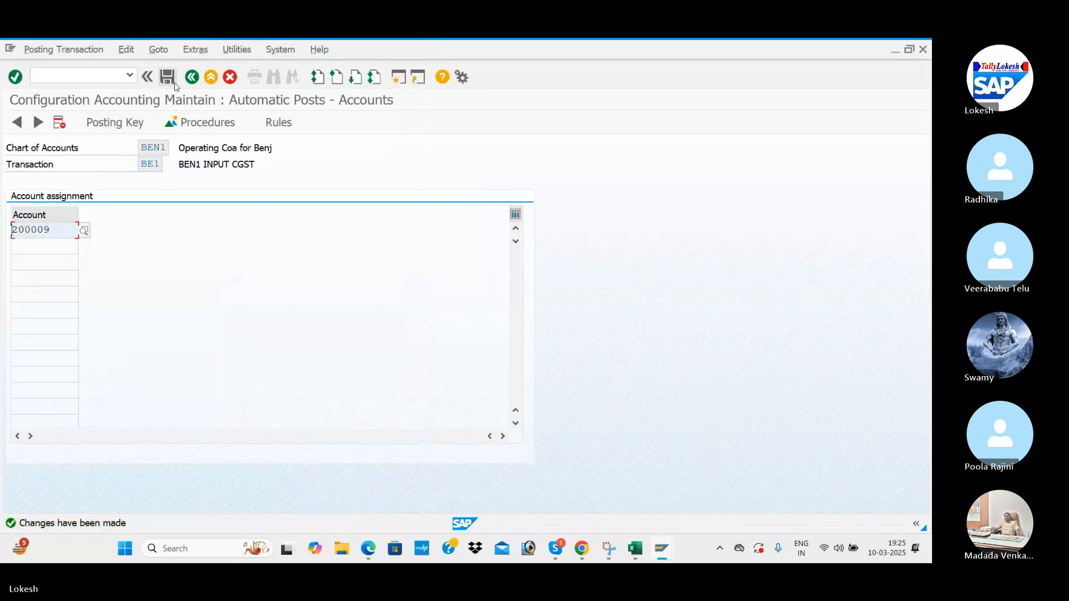
left_click(193, 77)
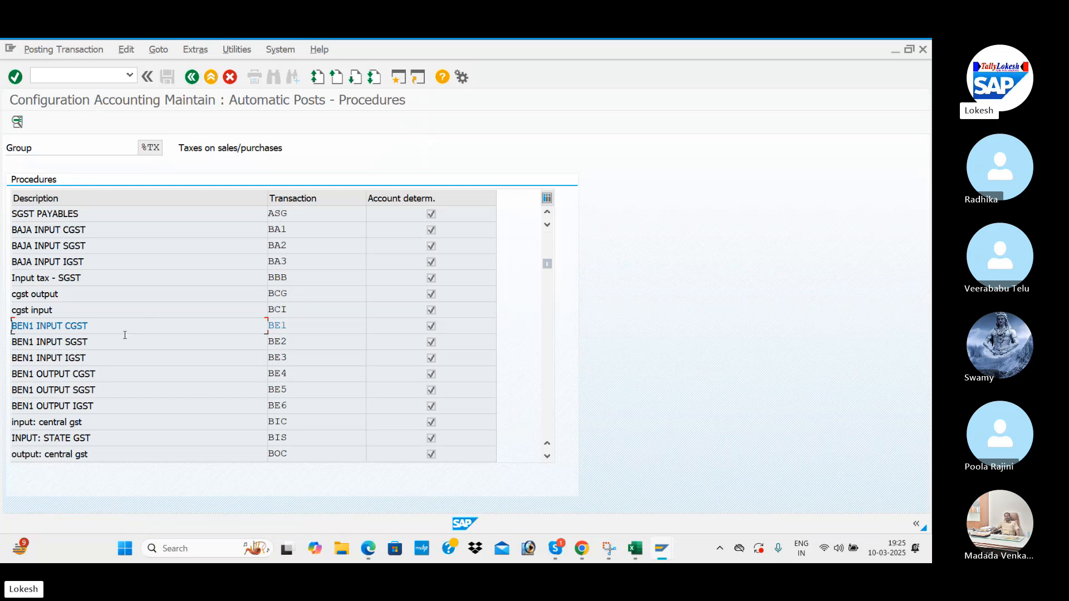
Give BE2 (BEN1 INPUT SGST) debit key 40 and credit key 50, saved to the request.
double_click(135, 342)
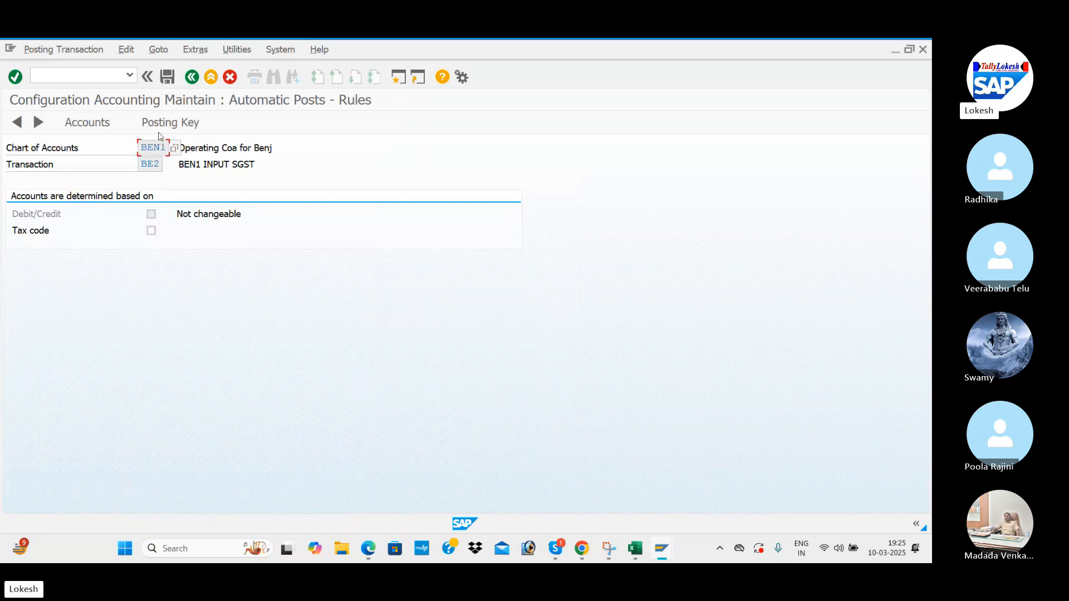
left_click(161, 121)
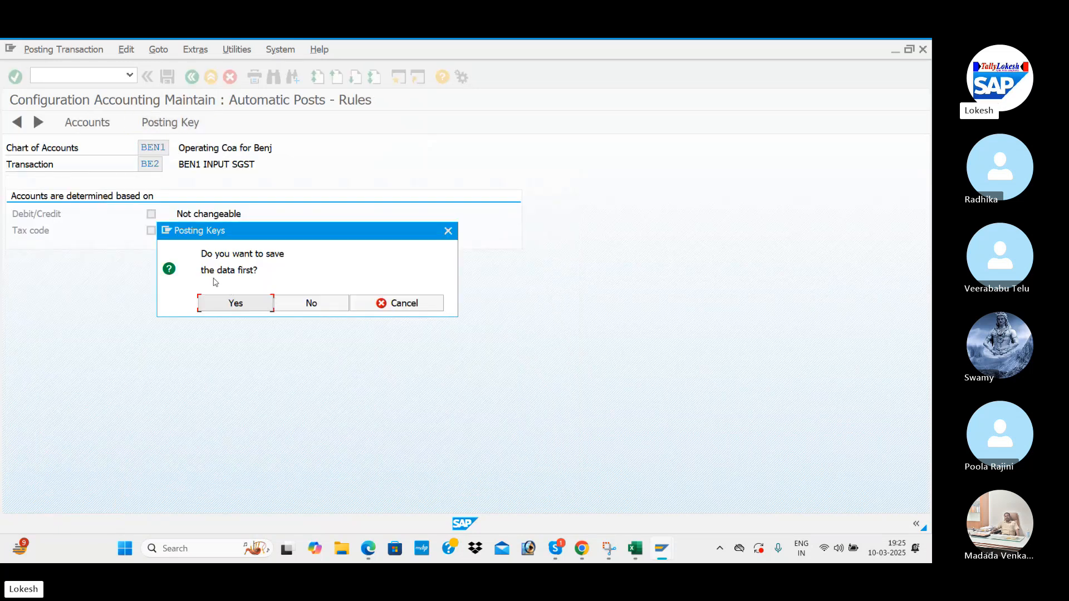
left_click(291, 304)
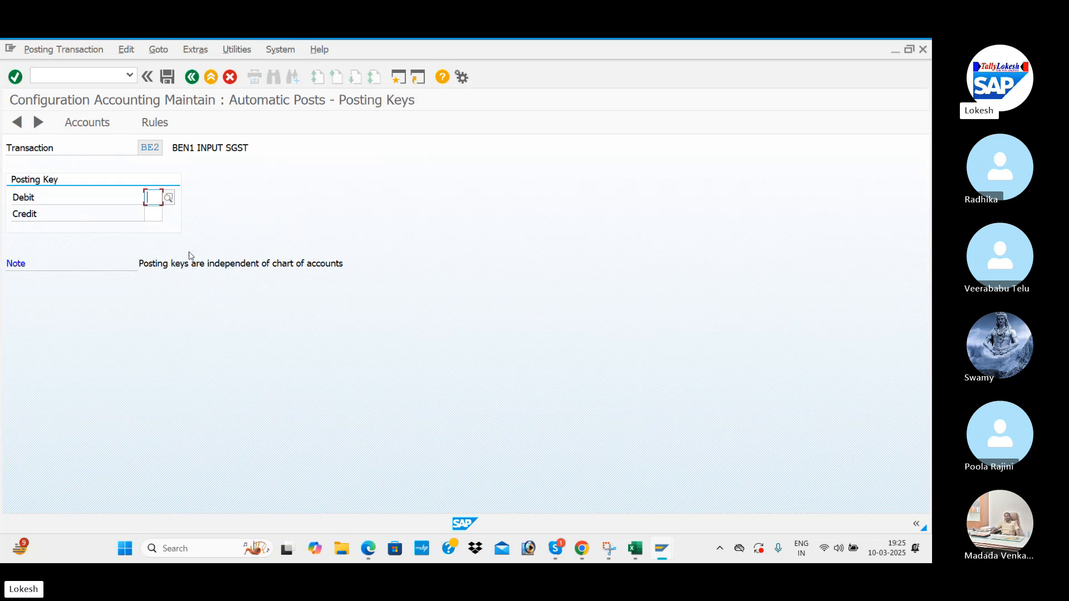
left_click(160, 211)
left_click(160, 214)
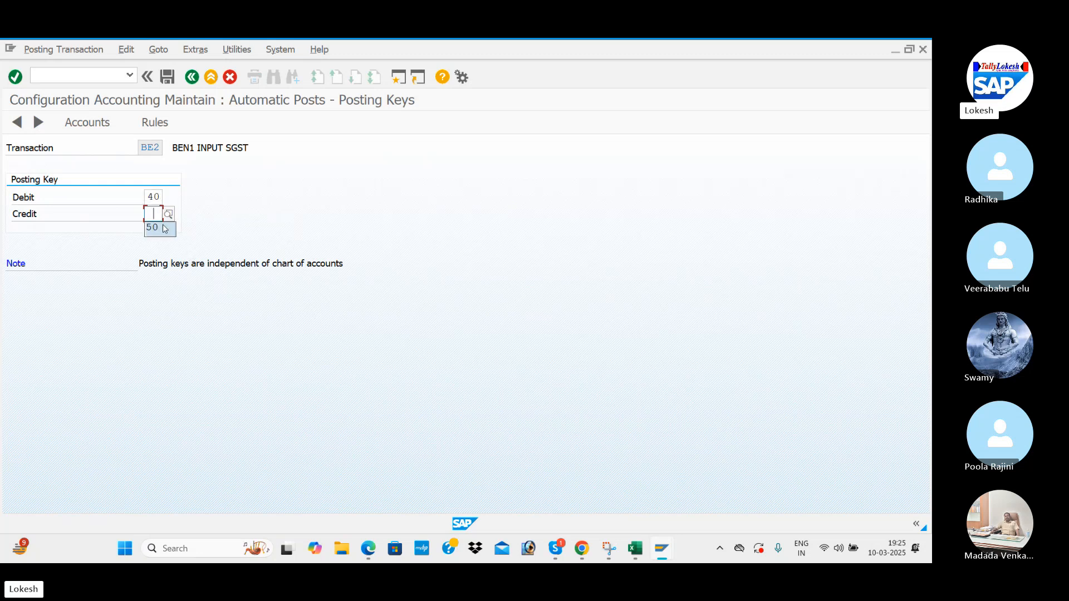
left_click(163, 228)
left_click(155, 124)
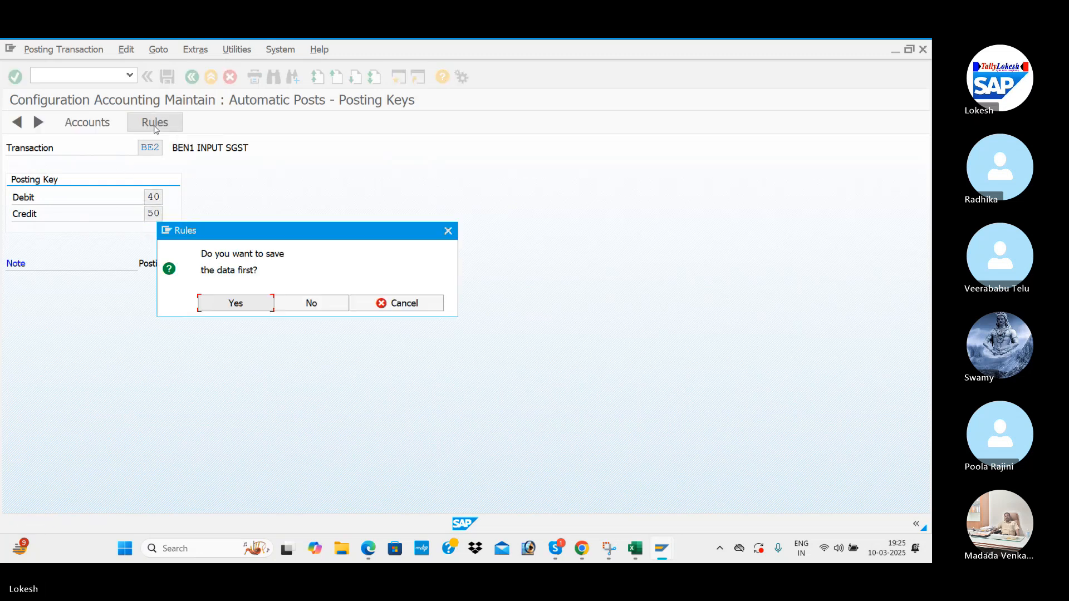
left_click(245, 310)
left_click(242, 281)
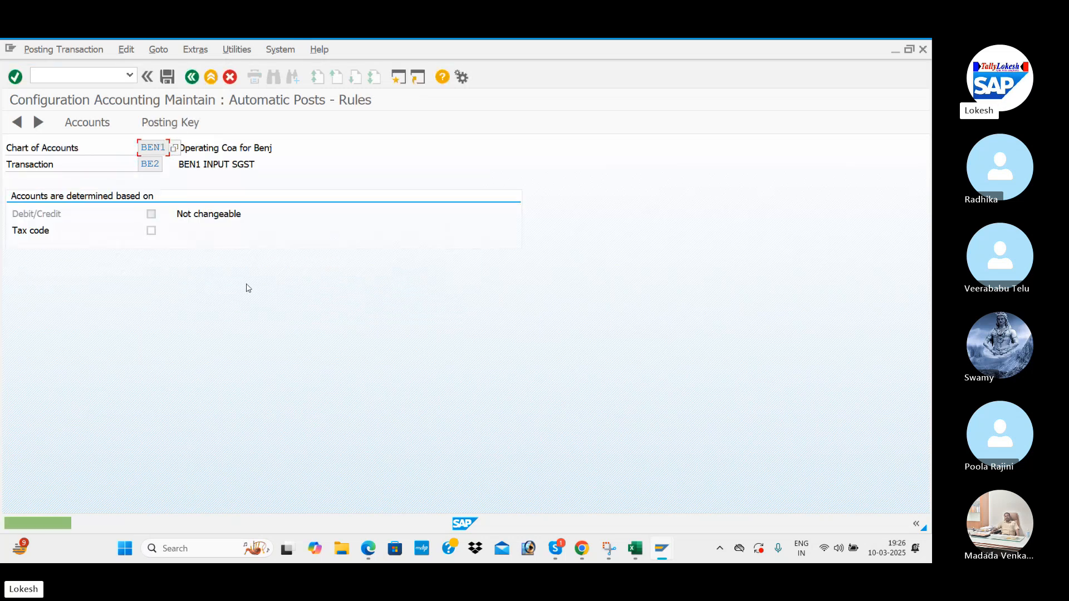
Assign G/L account 200010 to BE2 and save it to the customizing request.
left_click(167, 122)
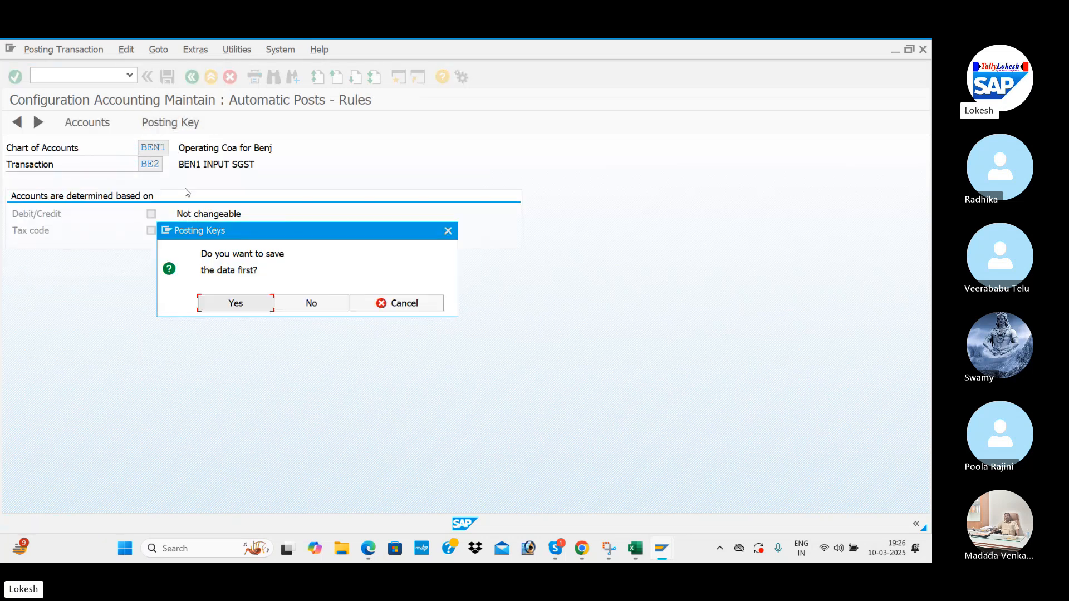
left_click(238, 303)
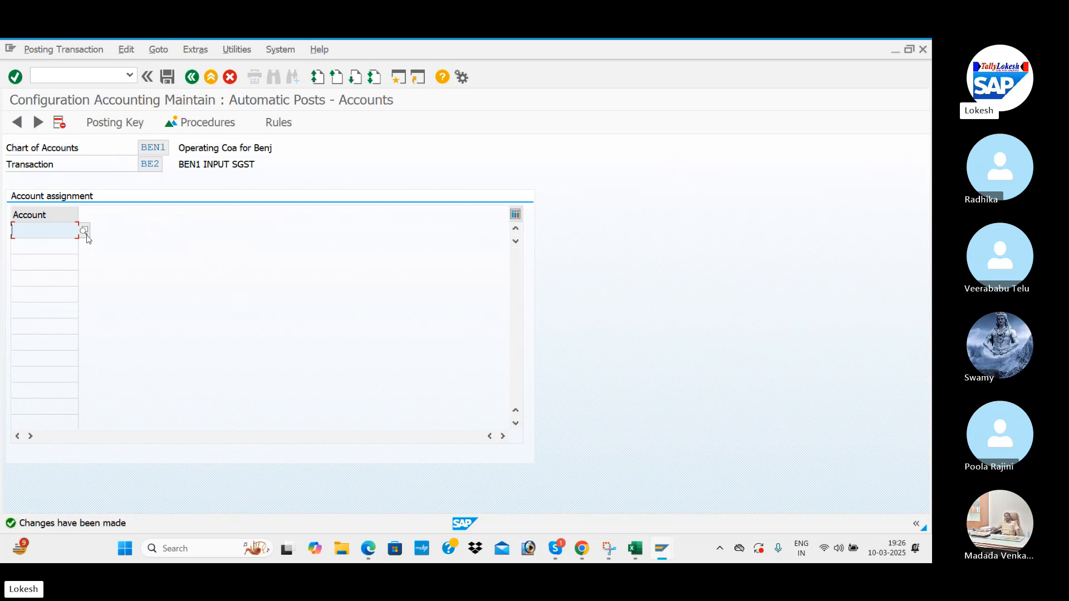
key("F4")
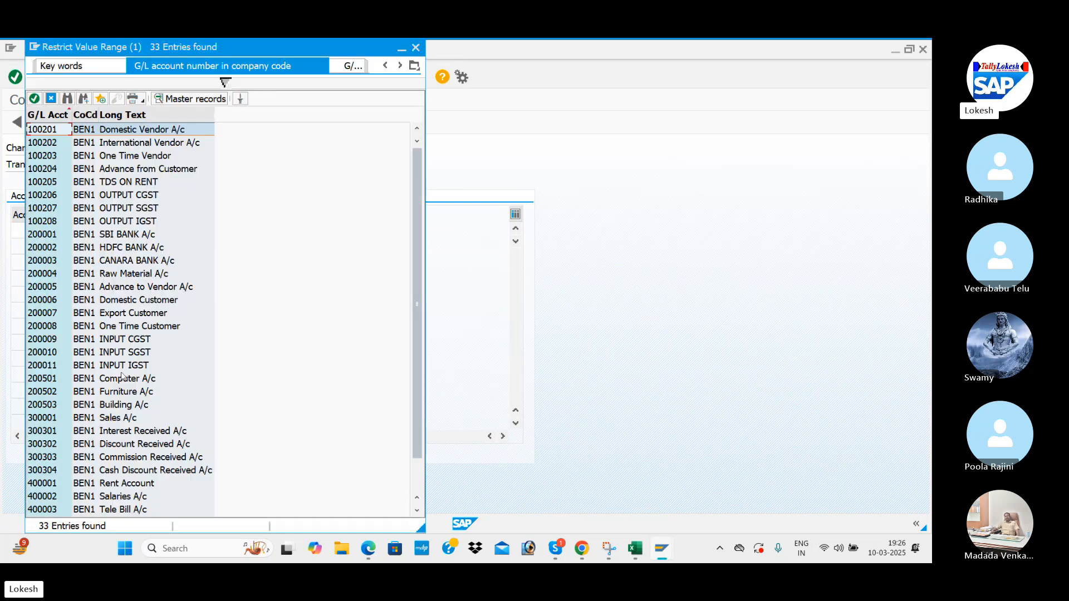
double_click(129, 354)
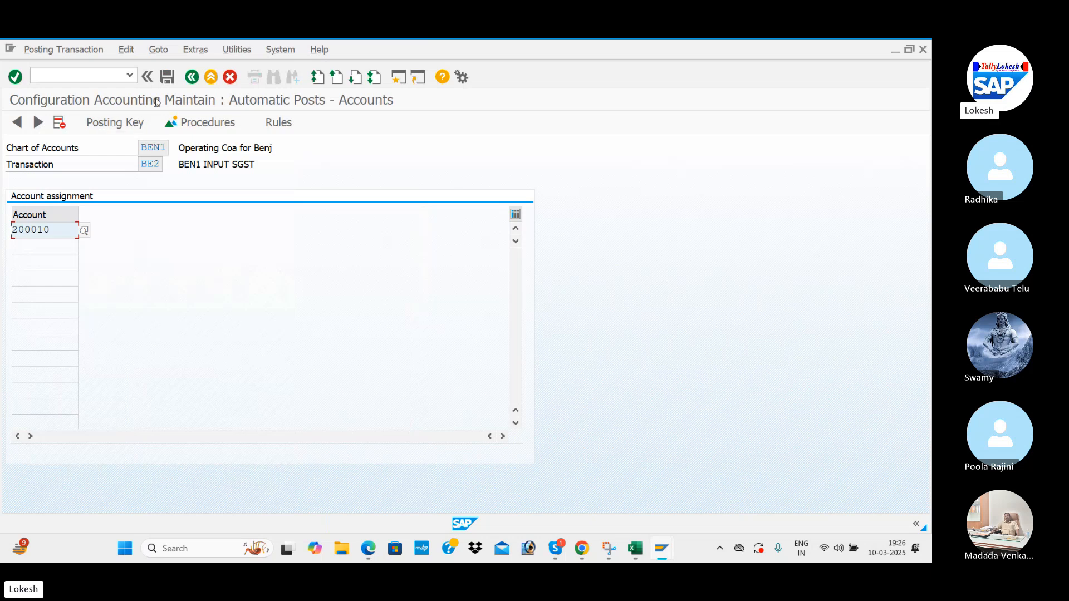
left_click(167, 76)
left_click(240, 283)
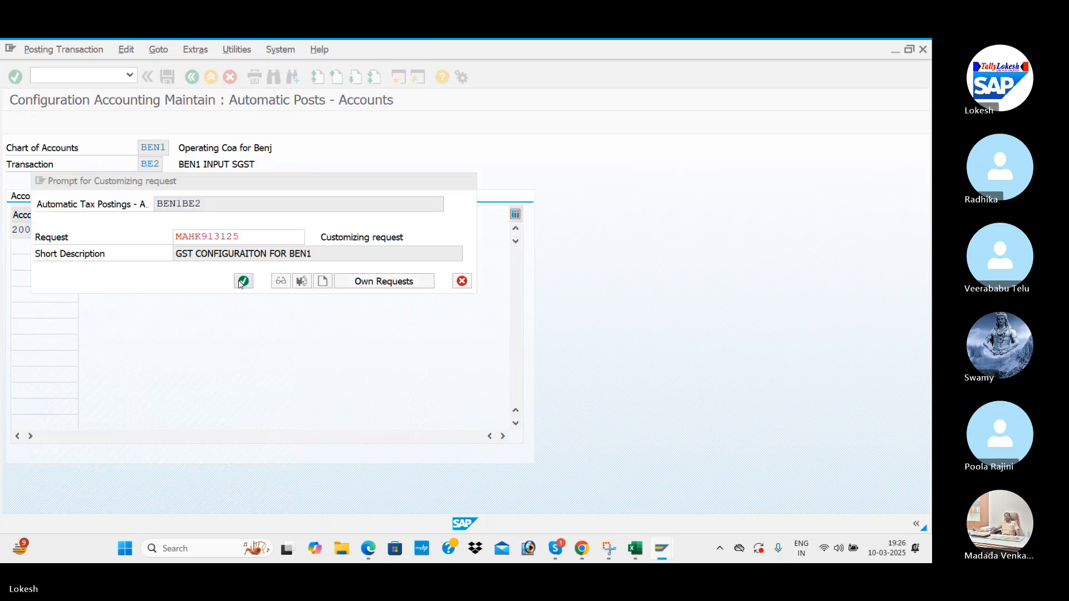
left_click(192, 77)
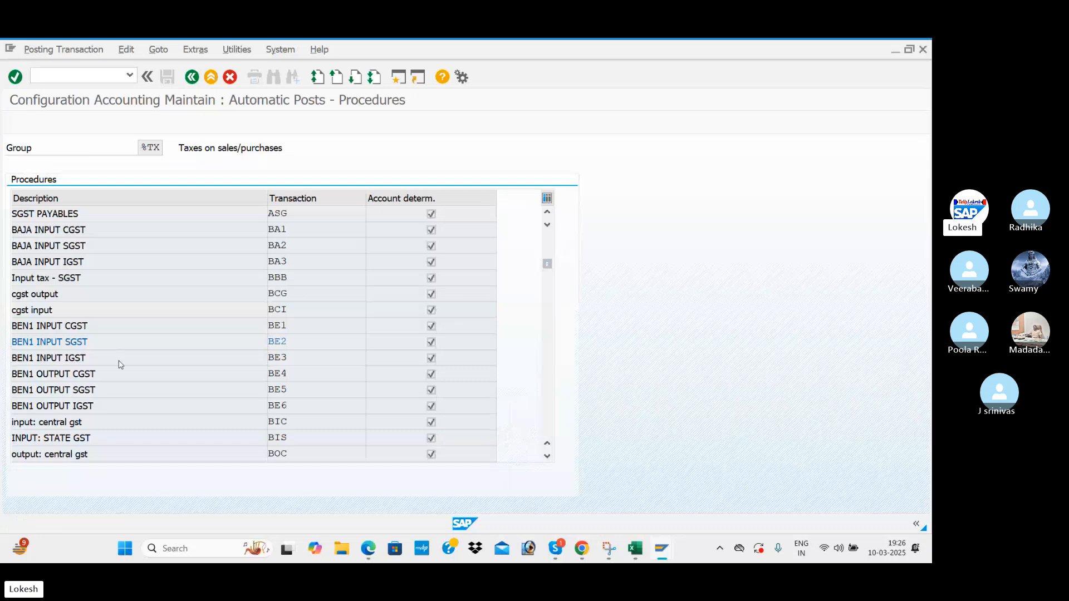
Give BE3 (BEN1 INPUT IGST) debit key 40 and credit key 50, saved to the request.
double_click(120, 359)
left_click(178, 124)
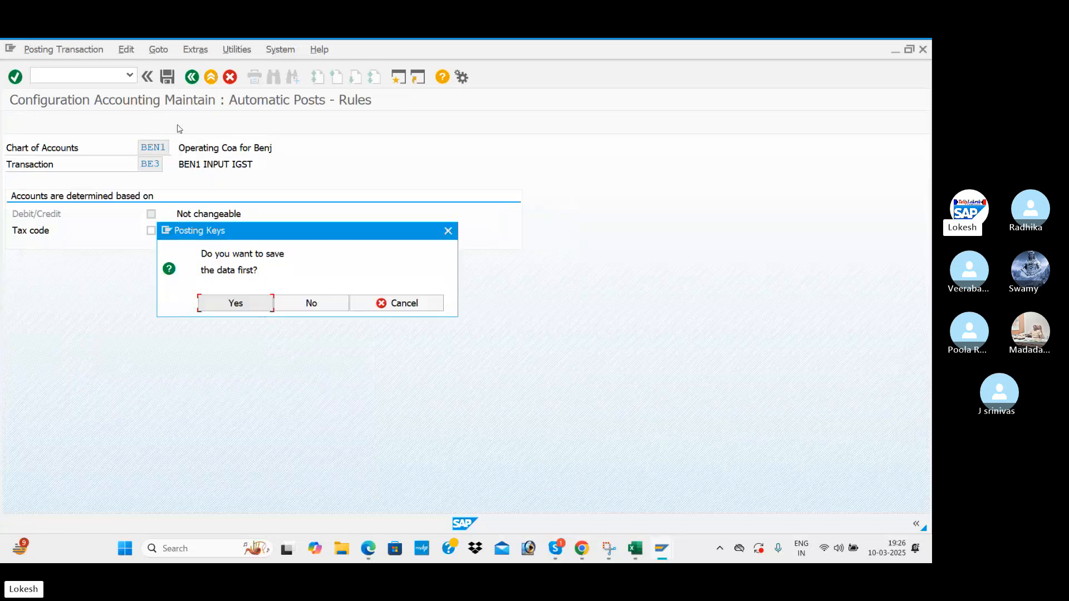
left_click(310, 304)
type("40")
key("Tab")
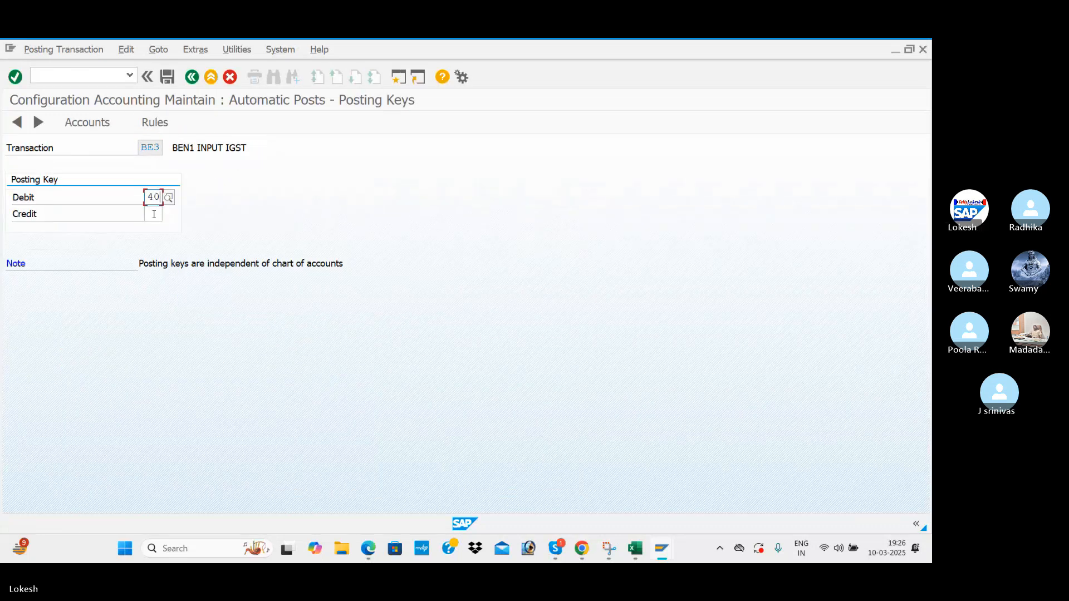
type("50")
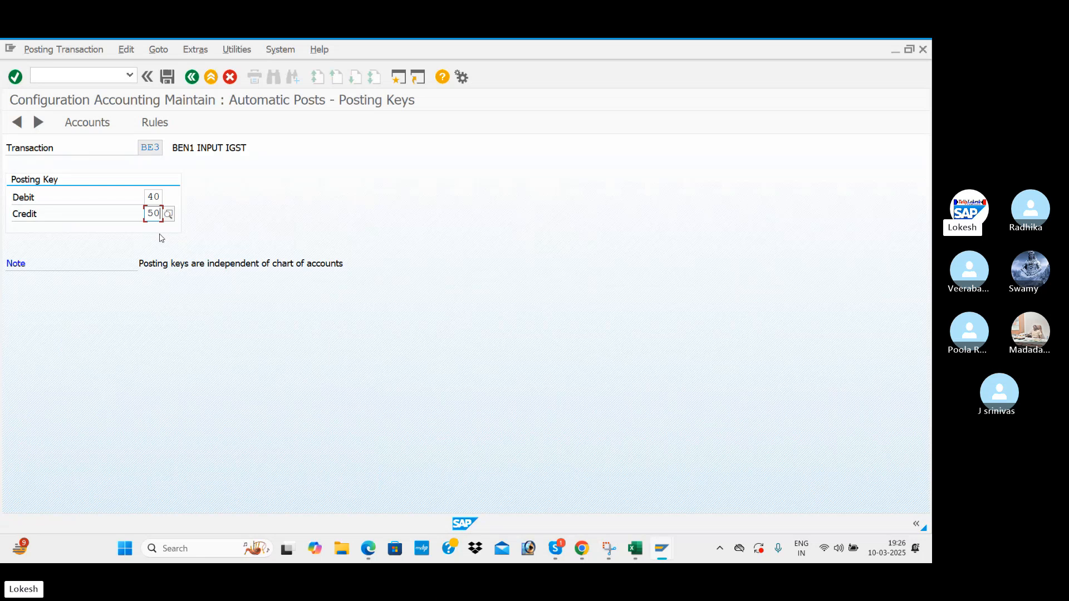
left_click(155, 123)
left_click(249, 307)
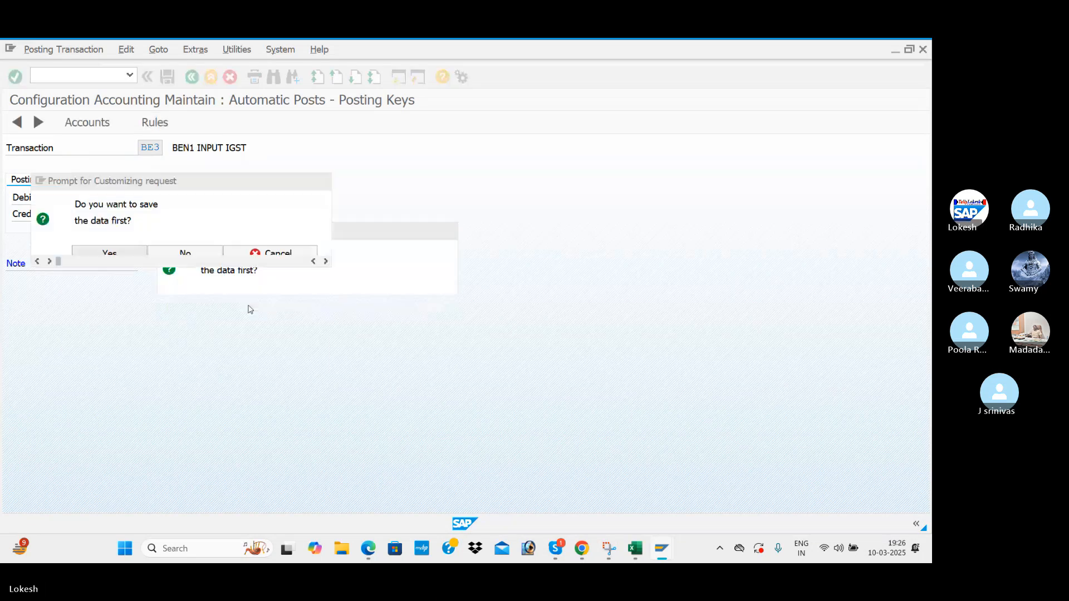
left_click(242, 282)
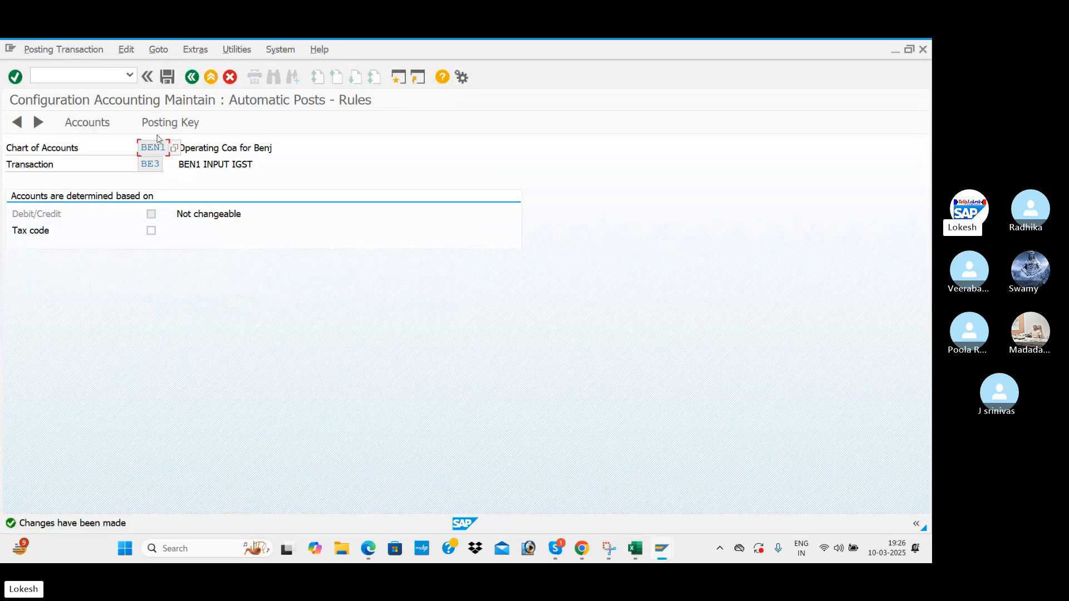
Assign G/L account 200011 to BE3 and save it to the customizing request.
left_click(167, 123)
left_click(236, 304)
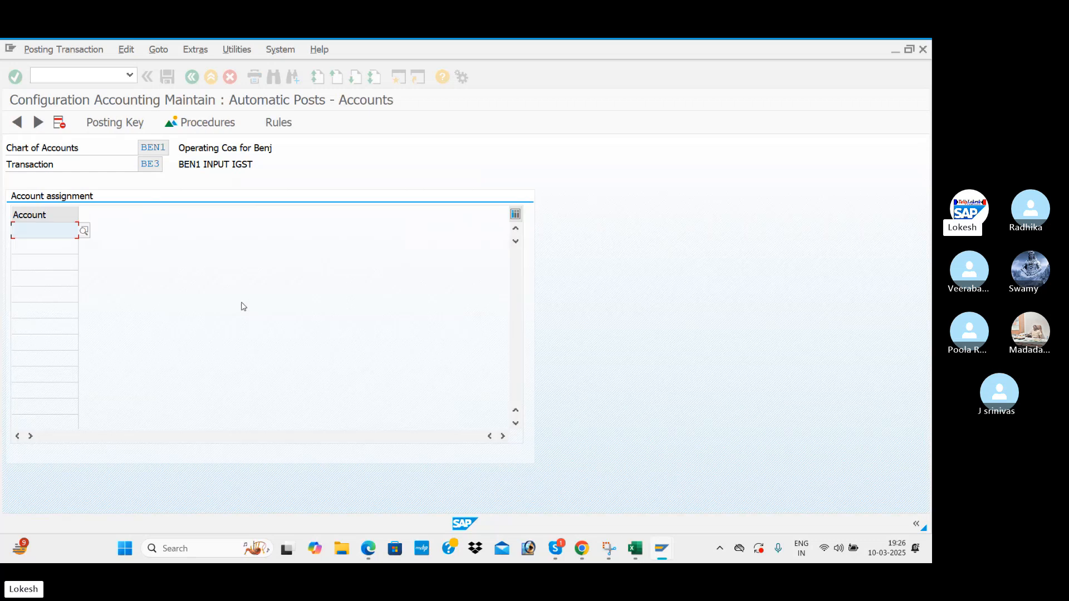
key("F4")
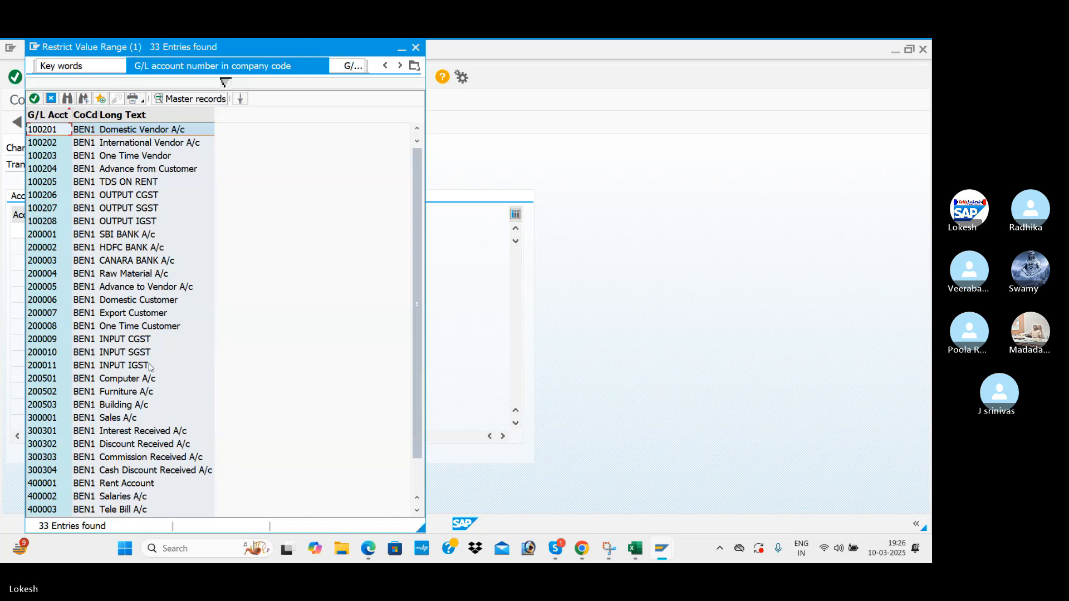
double_click(149, 367)
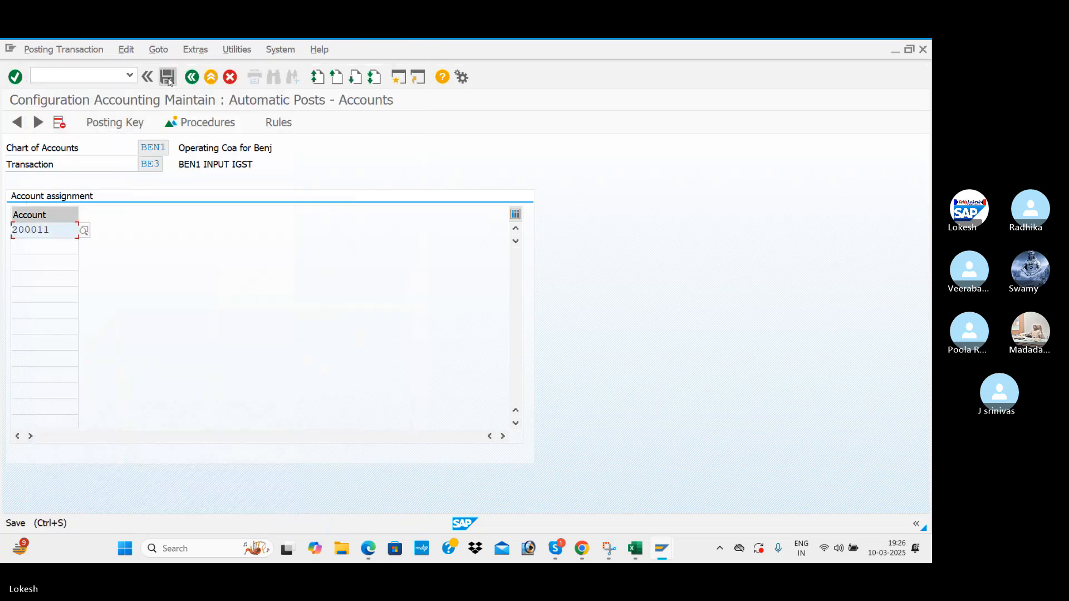
left_click(168, 79)
key("ctrl+s")
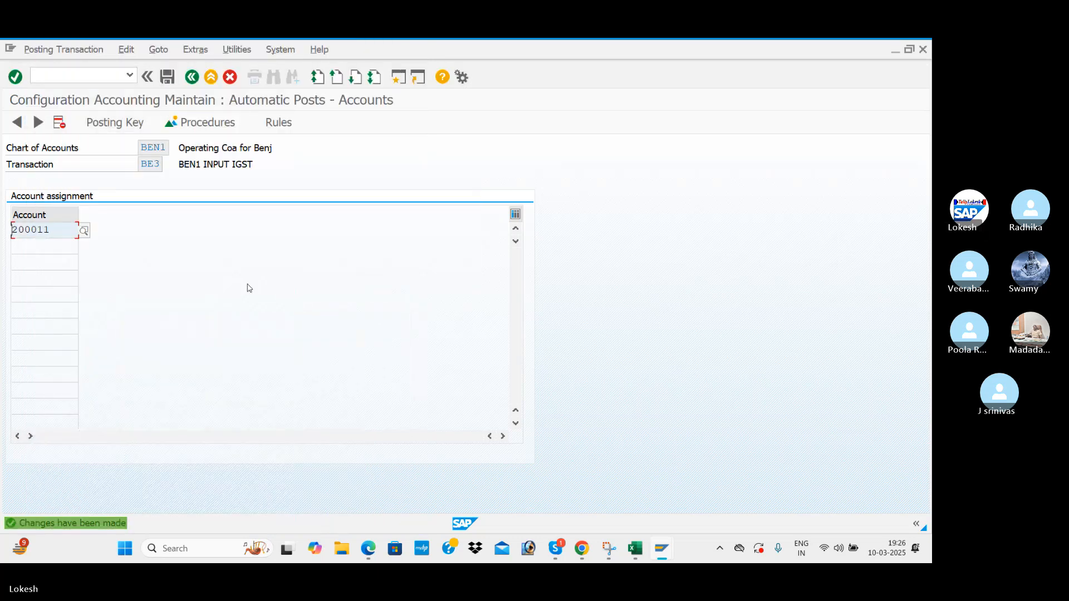
left_click(191, 78)
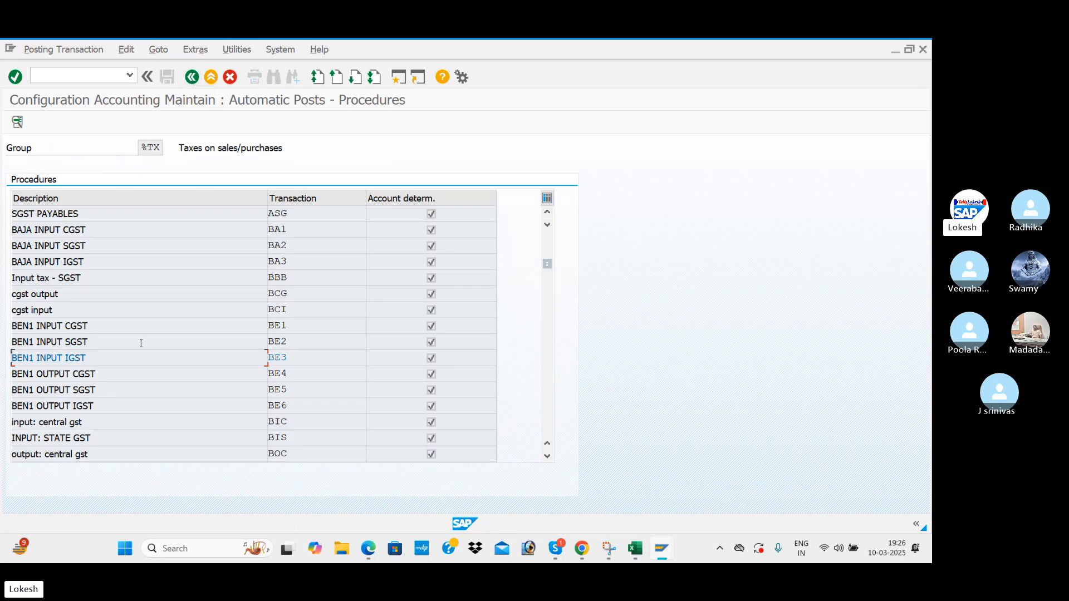
Give BE4 (BEN1 OUTPUT CGST) debit key 40 and credit key 50, saved to the request.
double_click(125, 381)
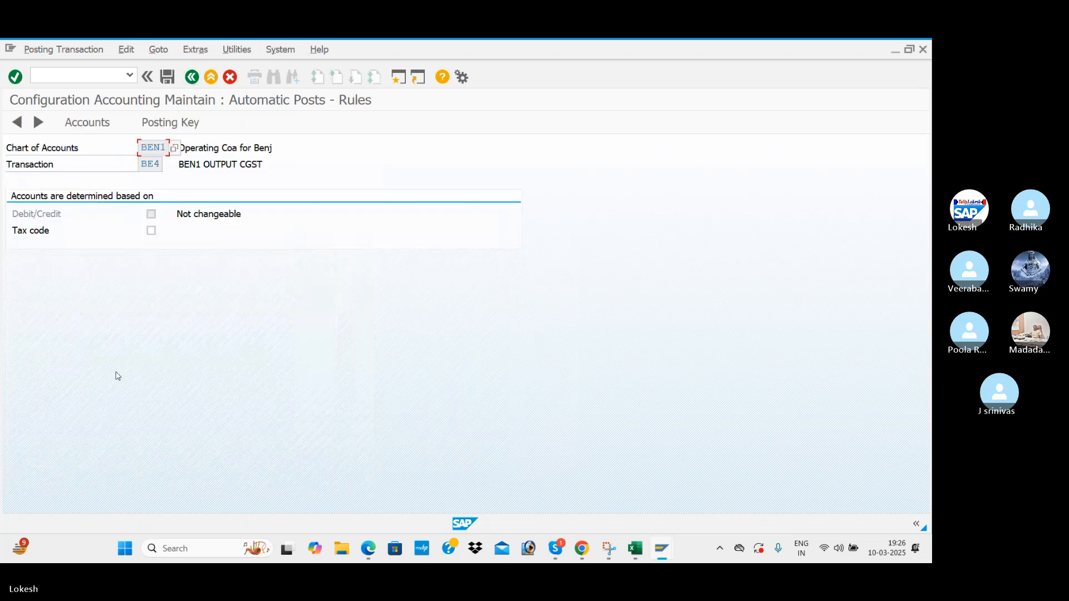
left_click(171, 123)
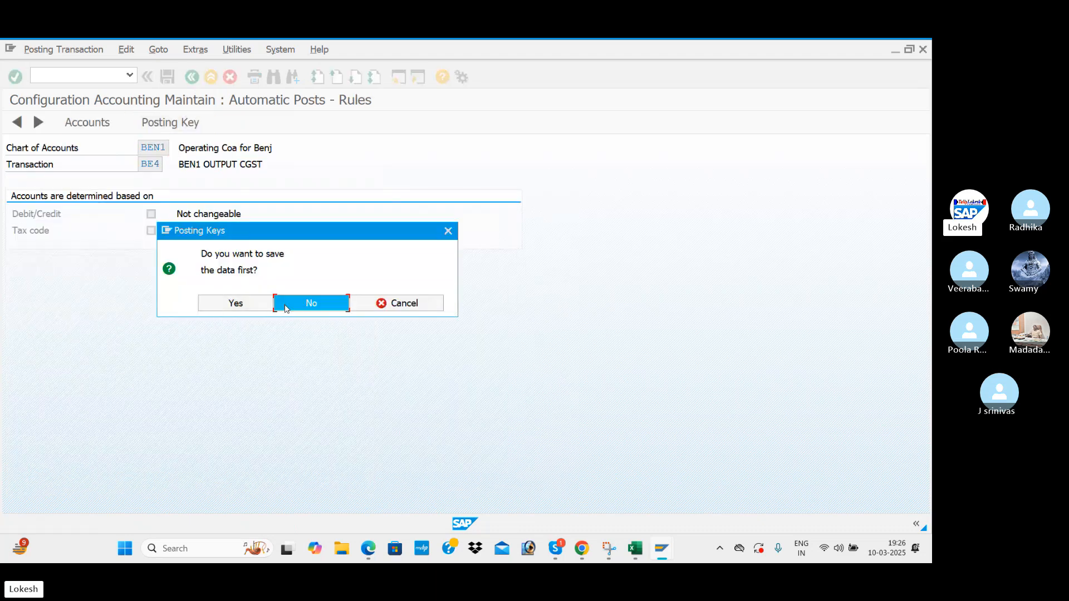
left_click(310, 304)
type("40")
left_click(156, 213)
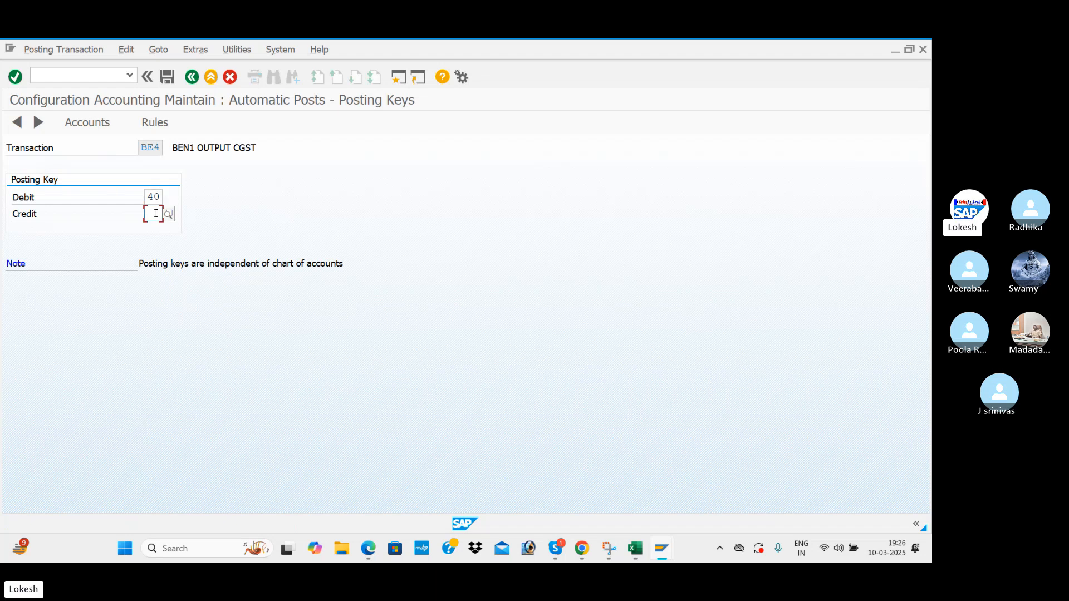
type("50")
left_click(150, 121)
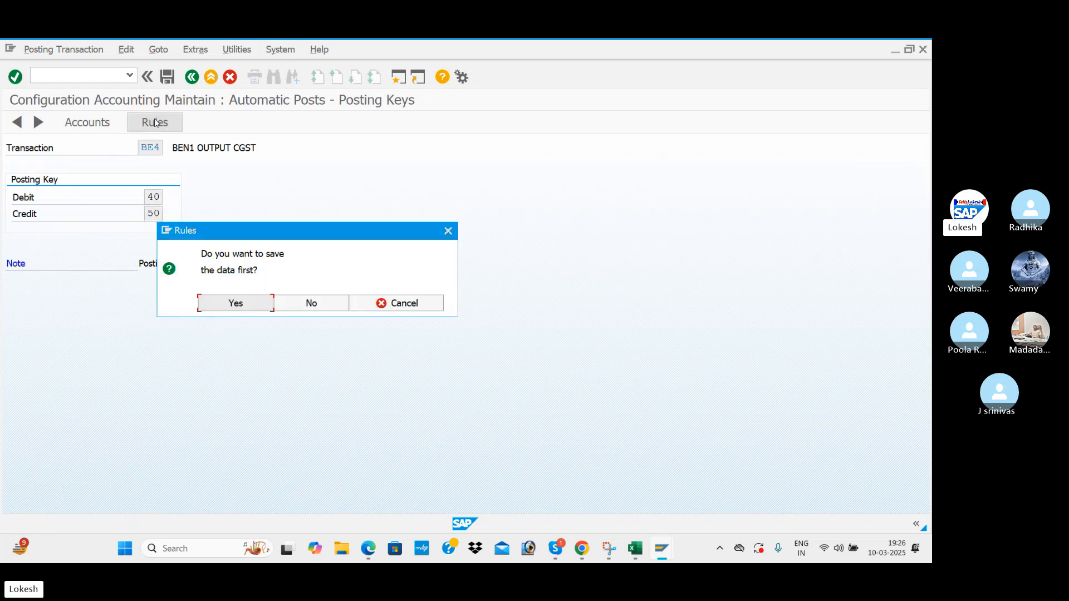
left_click(251, 307)
left_click(241, 280)
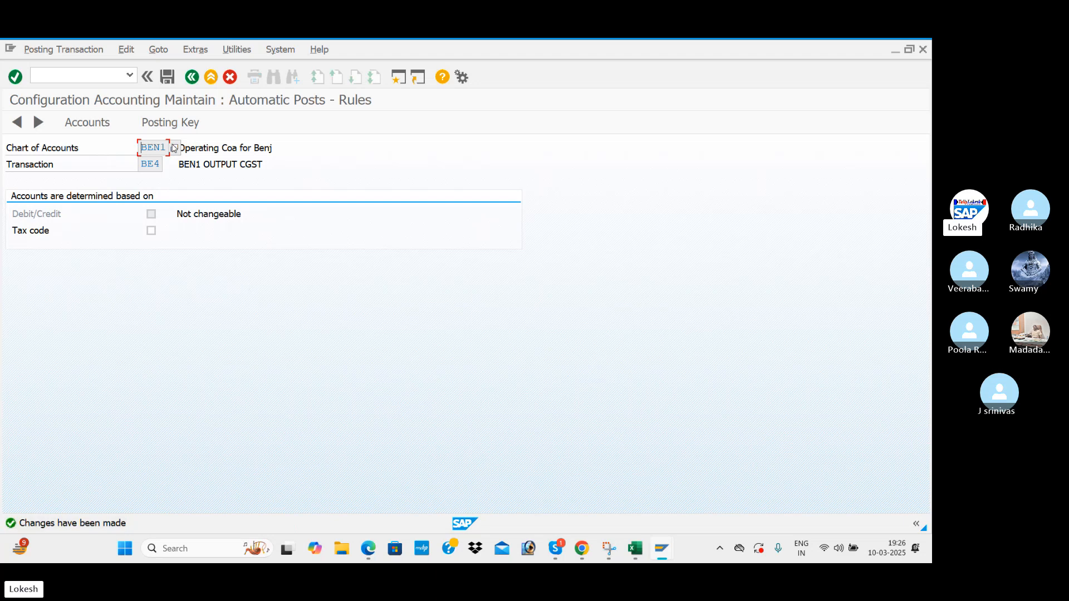
Assign G/L account 100206 to BE4 and save it to the customizing request.
left_click(170, 122)
left_click(241, 304)
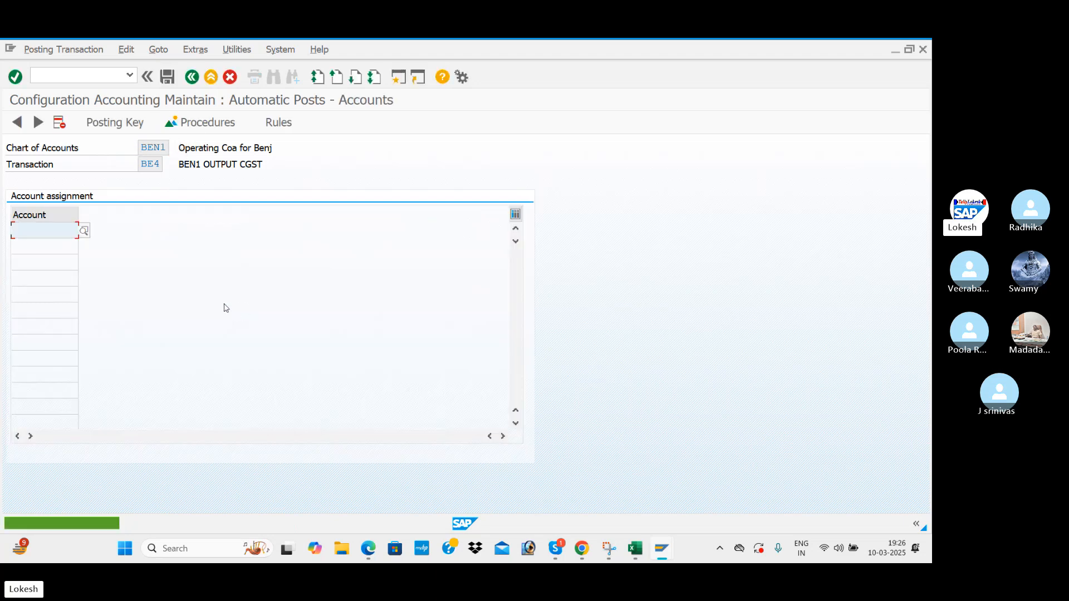
key("F4")
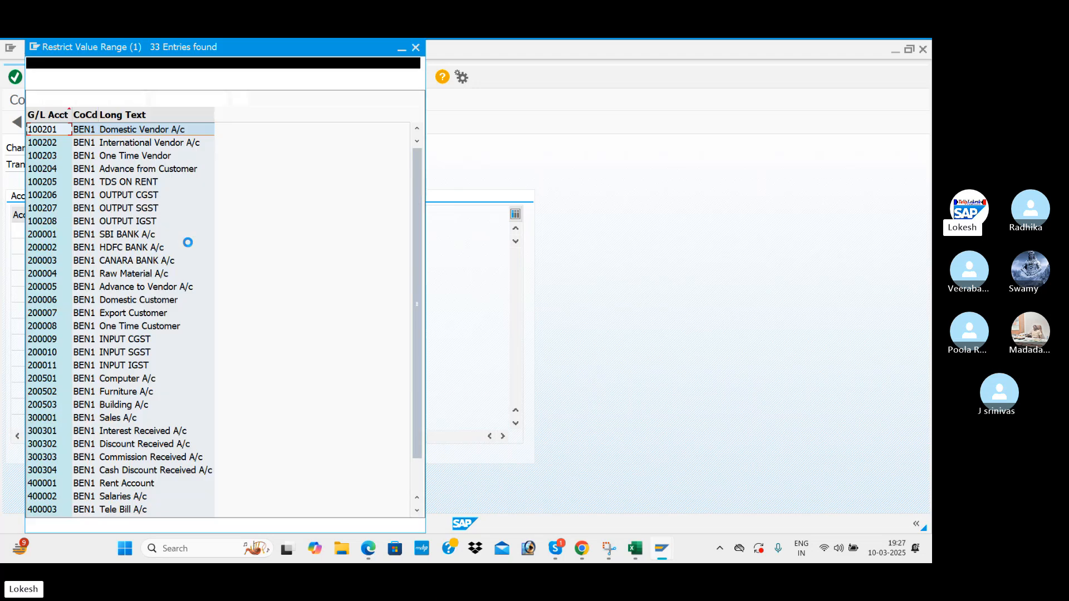
double_click(133, 195)
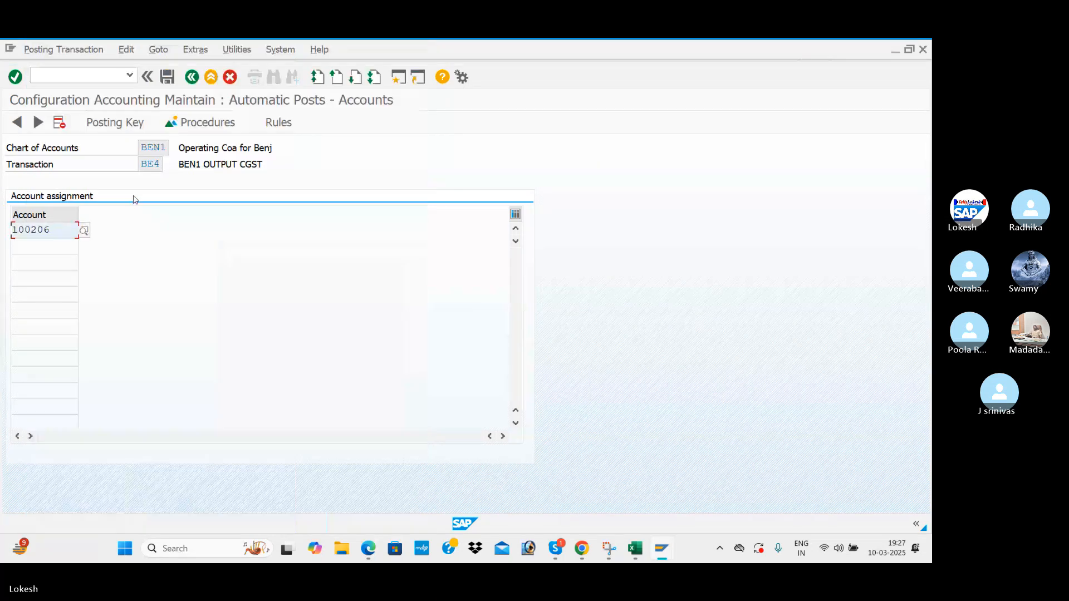
left_click(167, 77)
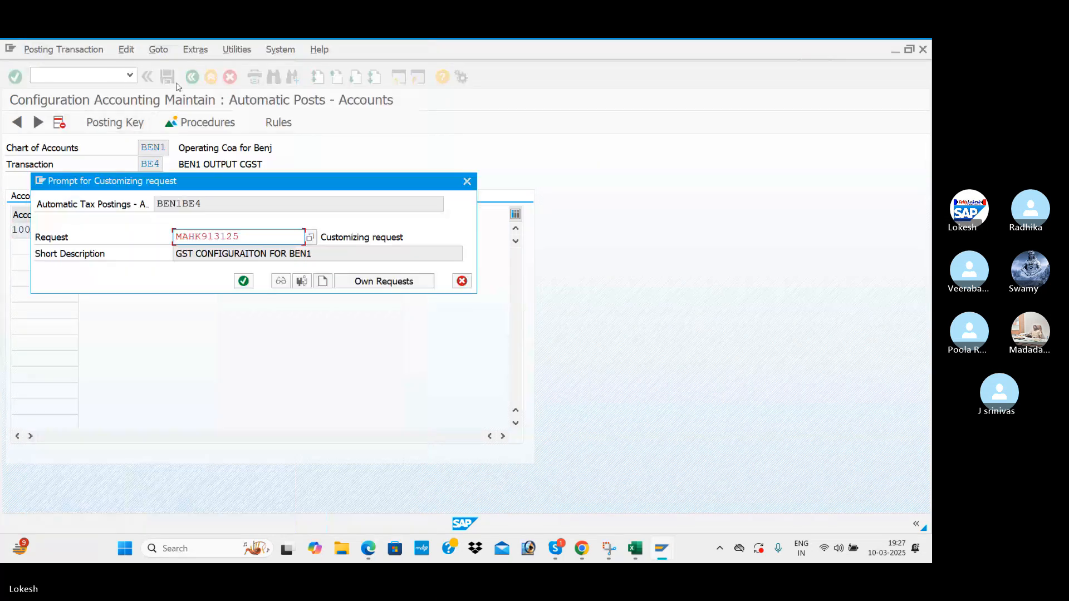
left_click(241, 282)
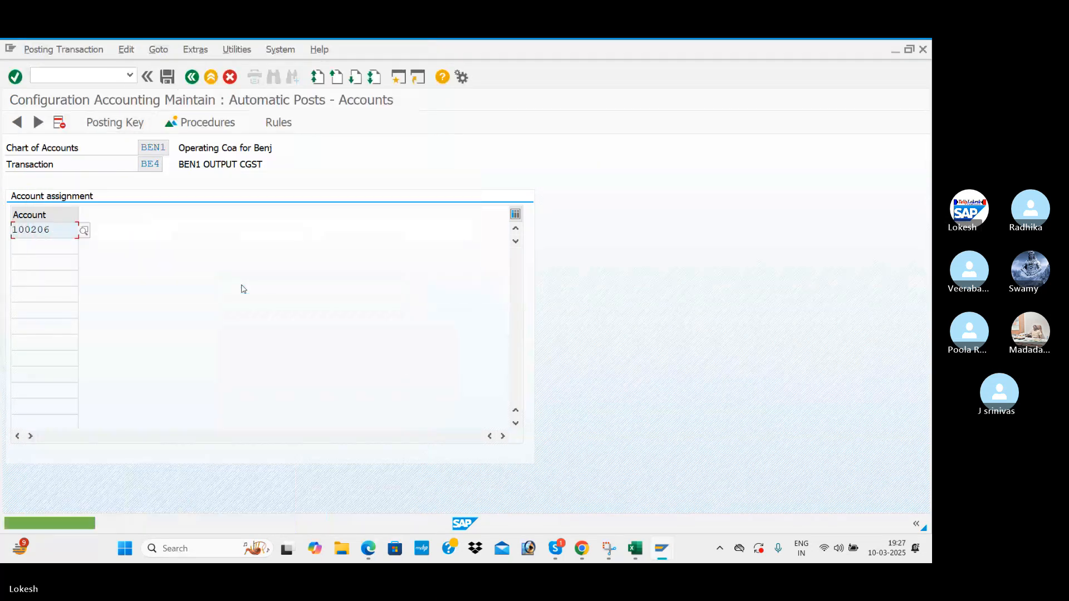
left_click(191, 78)
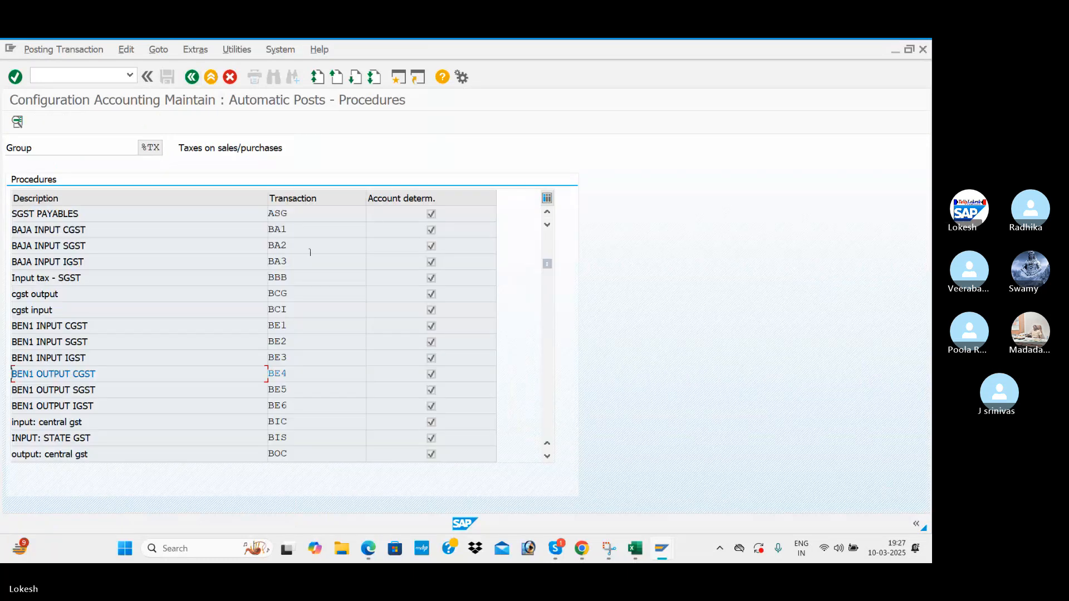
Give BE5 (BEN1 OUTPUT SGST) debit key 40 and credit key 50, saved to the request.
double_click(120, 387)
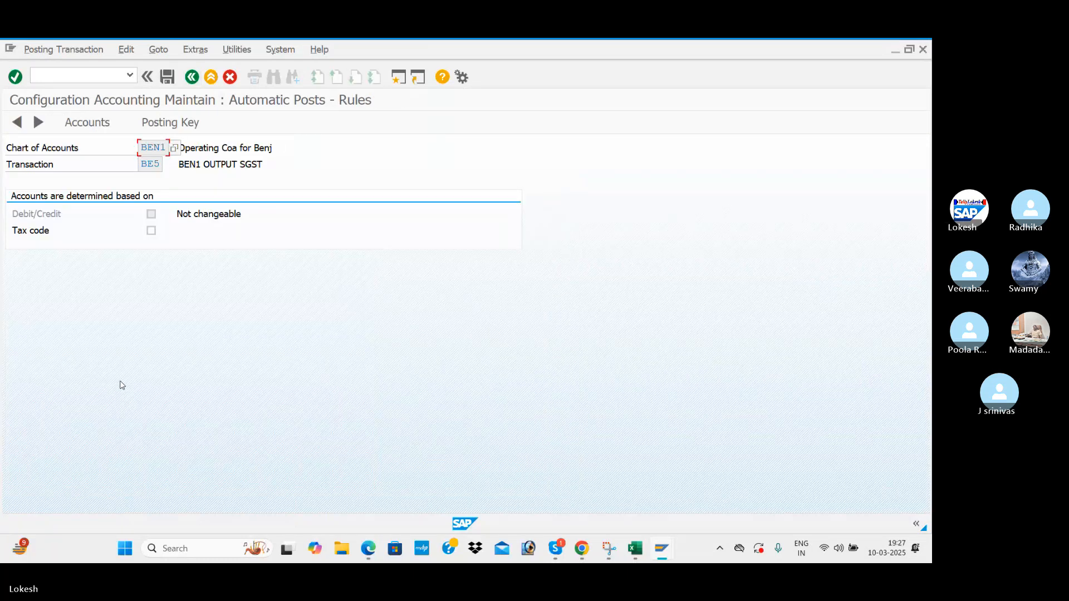
left_click(181, 121)
left_click(308, 304)
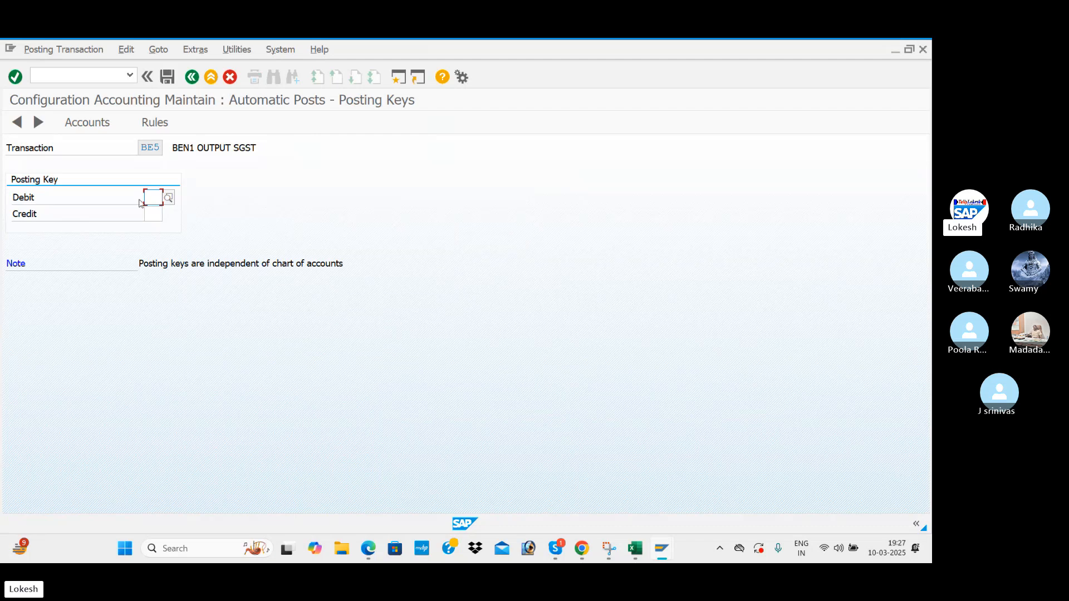
left_click(147, 199)
left_click(153, 211)
left_click(154, 216)
left_click(158, 228)
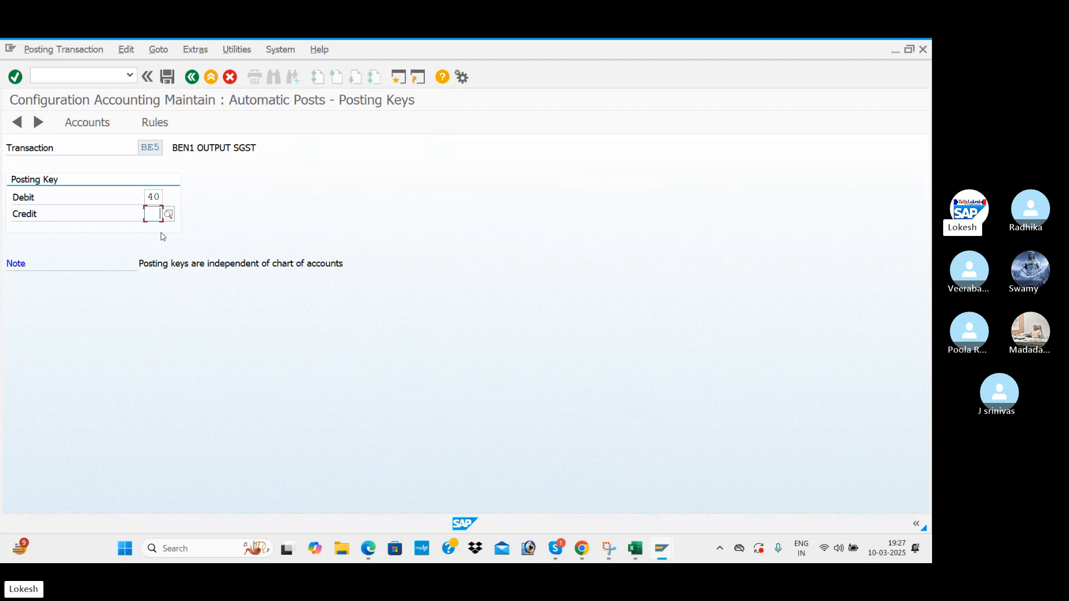
left_click(152, 124)
left_click(245, 305)
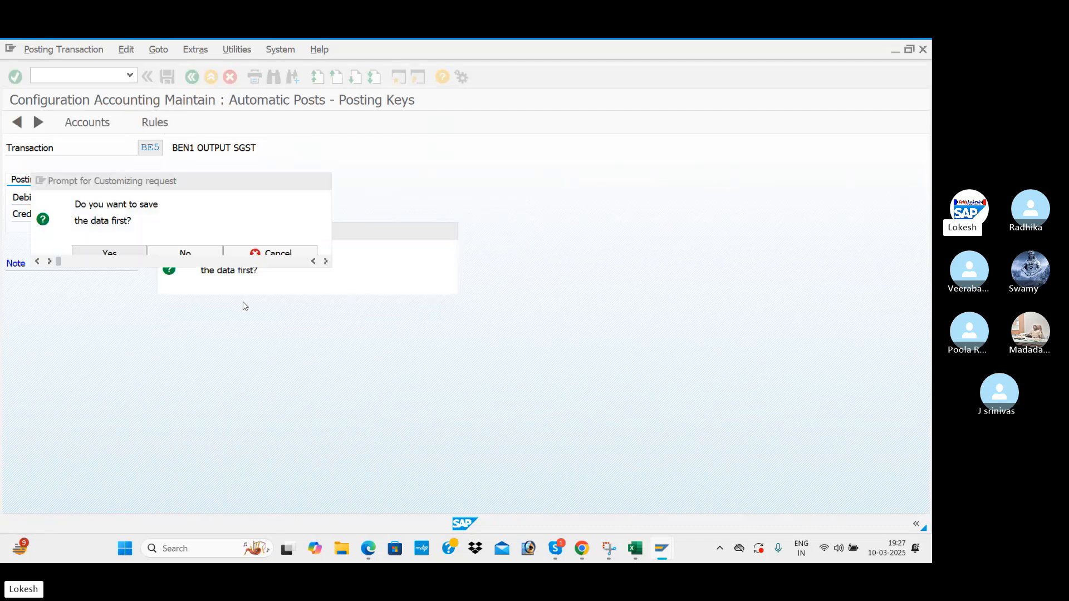
left_click(243, 281)
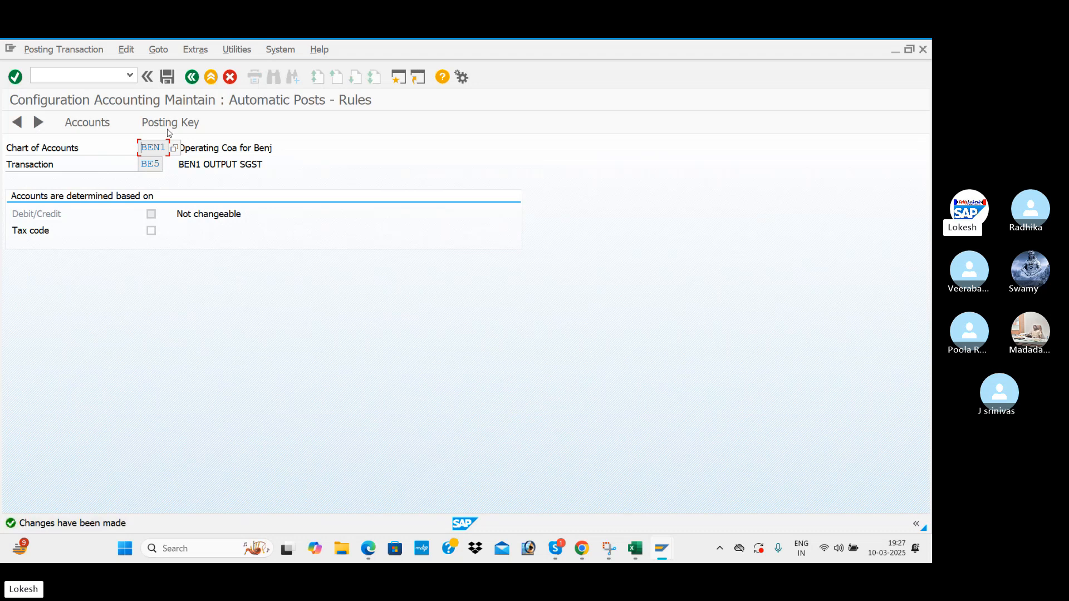
Assign G/L account 100207 to BE5 and save it to the customizing request.
left_click(169, 128)
left_click(253, 303)
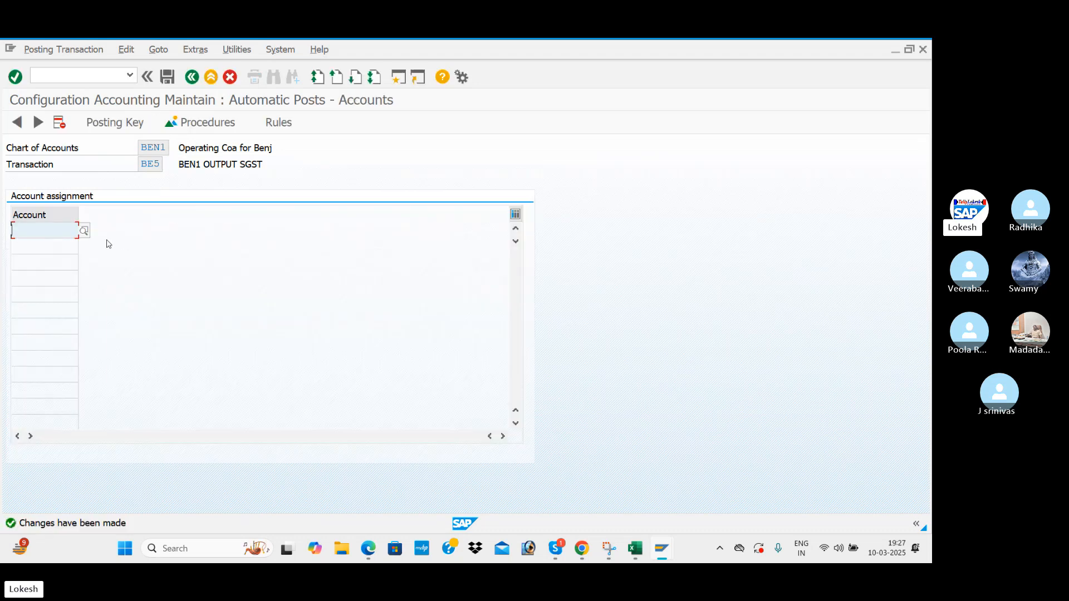
left_click(84, 231)
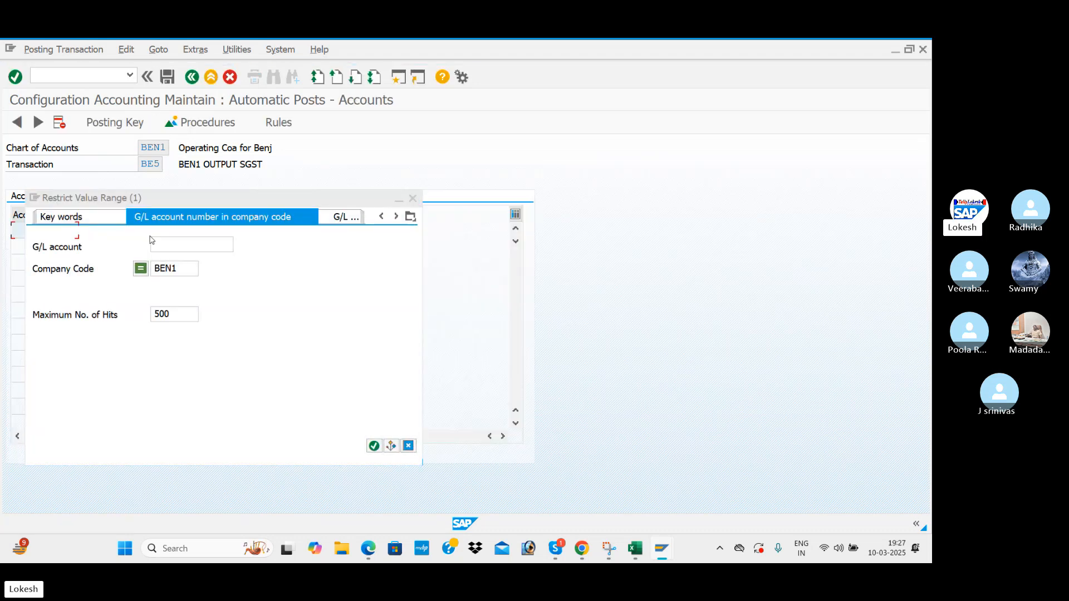
key("Return")
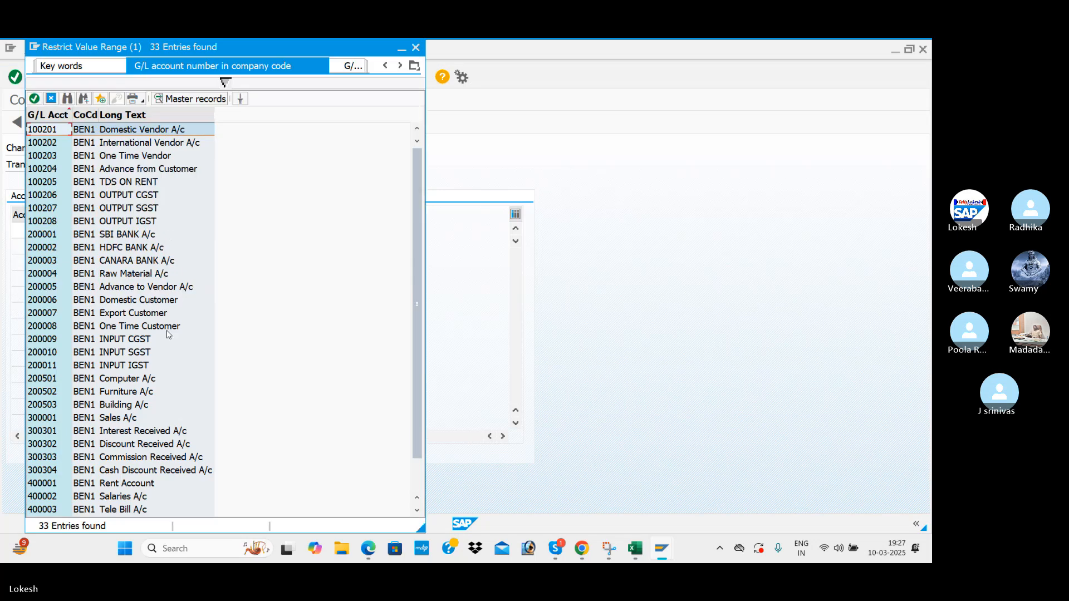
double_click(140, 208)
left_click(167, 77)
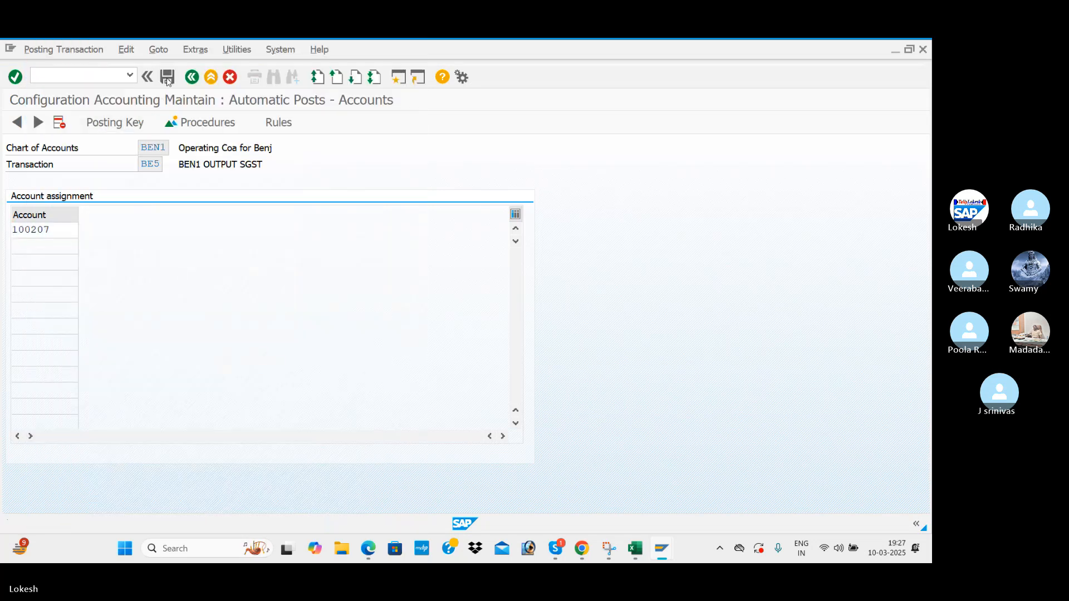
left_click(245, 281)
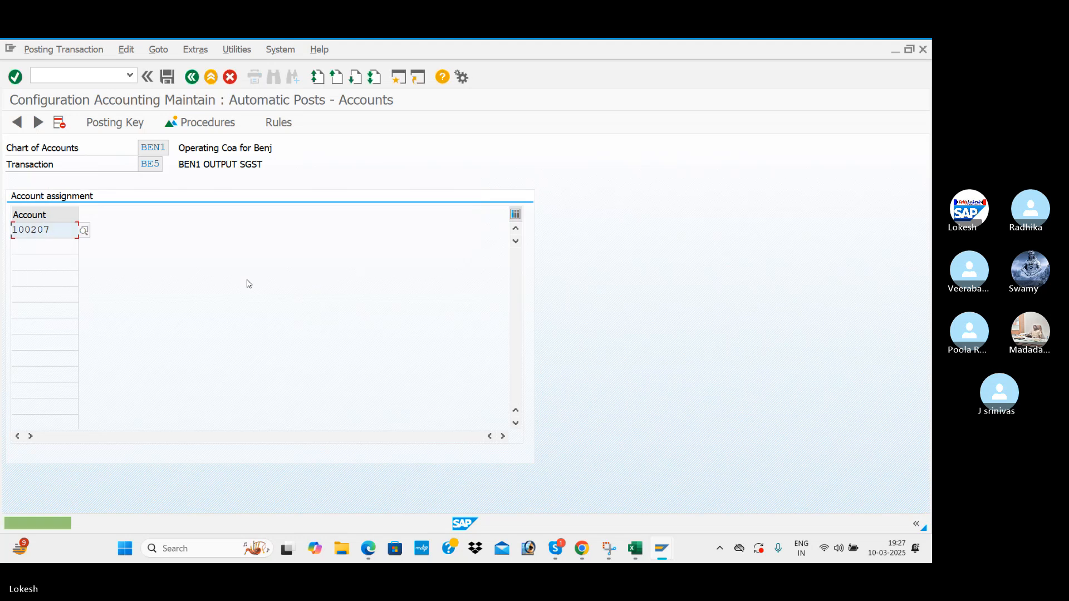
left_click(192, 77)
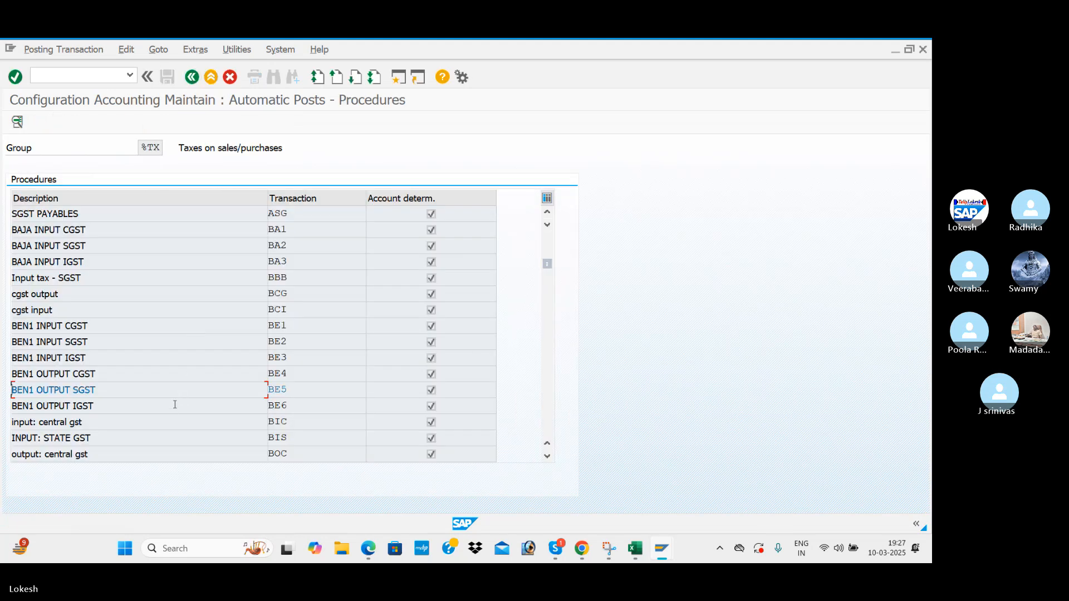
Give BE6 (BEN1 OUTPUT IGST) debit key 40 and credit key 50, saved to the request.
double_click(172, 409)
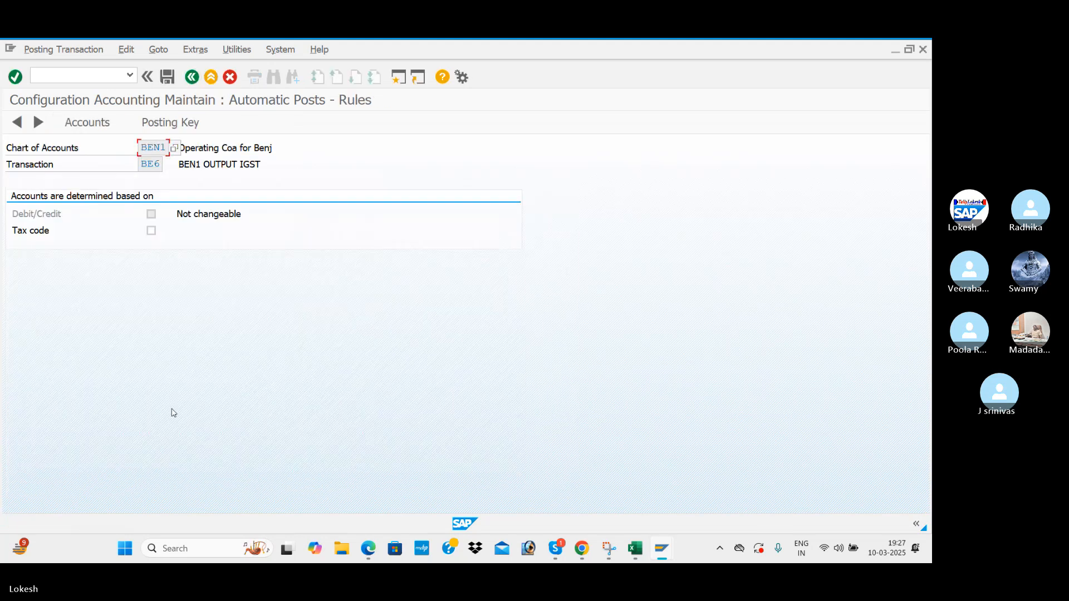
left_click(192, 129)
left_click(311, 303)
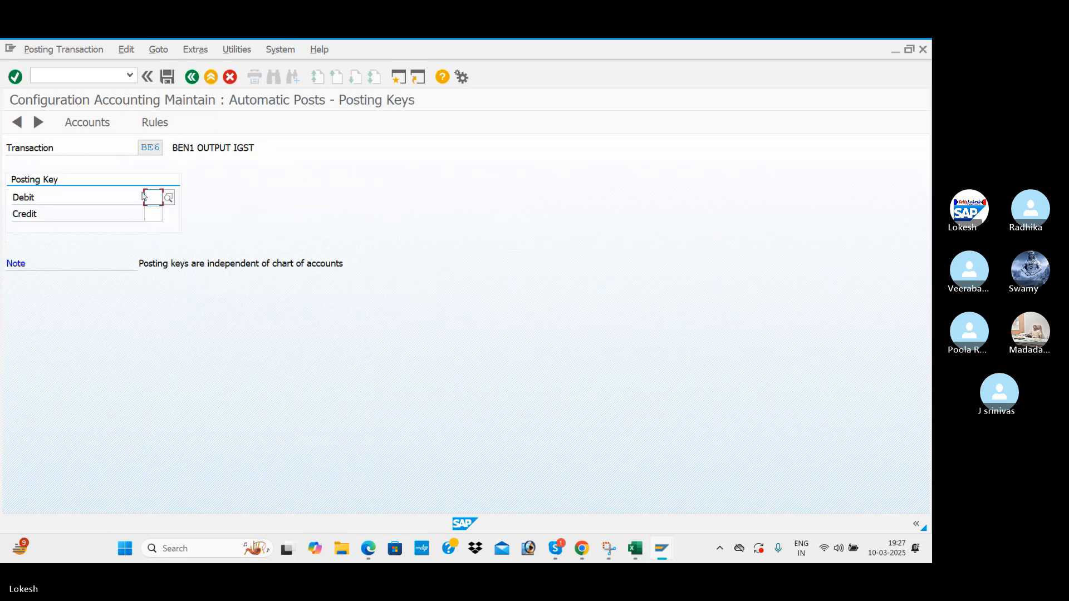
left_click(158, 210)
left_click(156, 214)
left_click(158, 230)
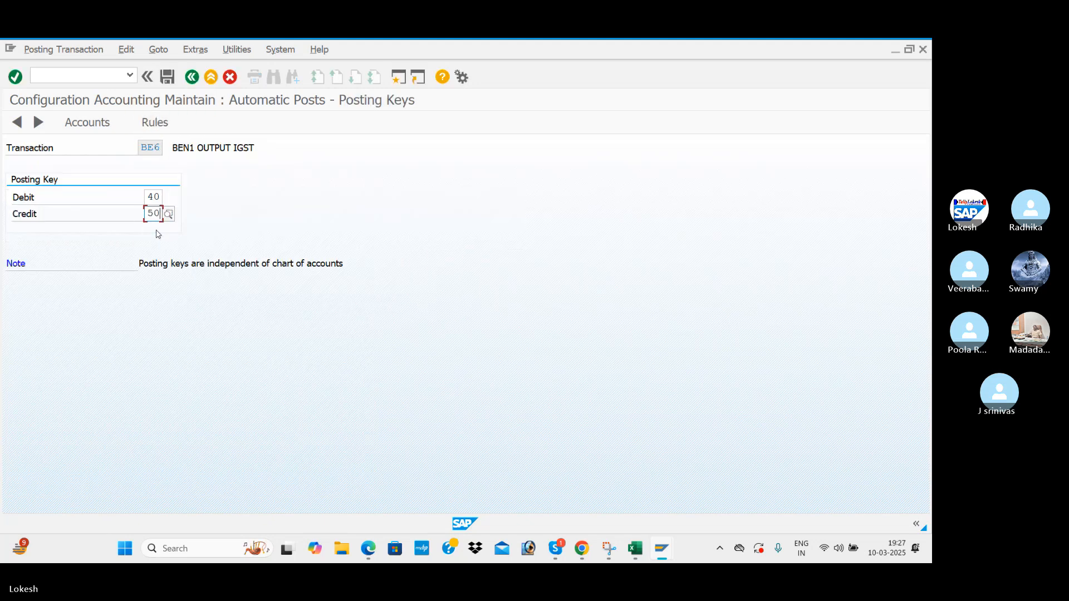
left_click(159, 121)
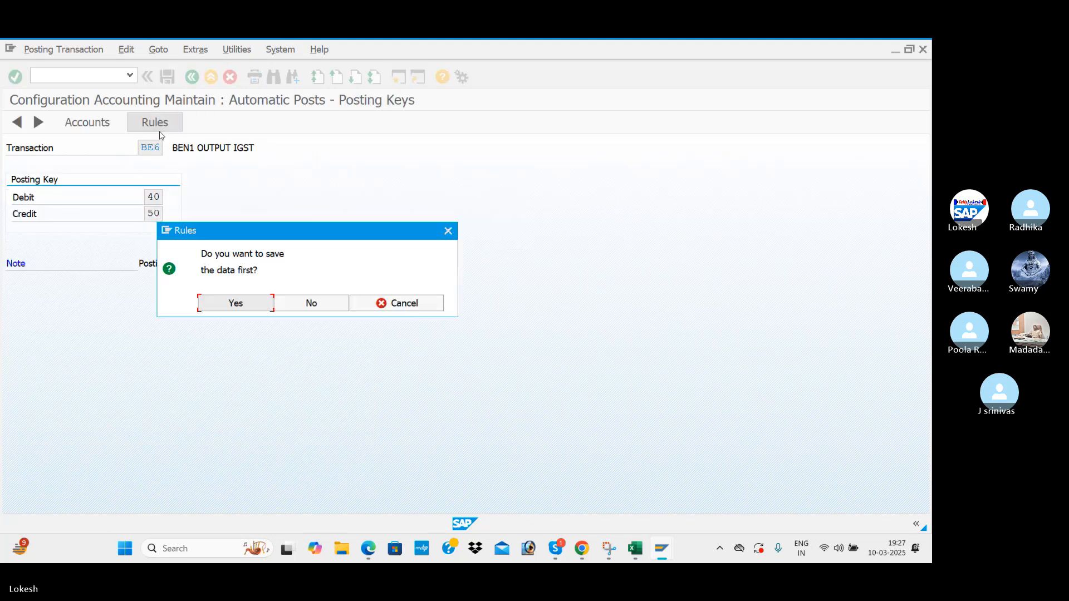
left_click(236, 309)
left_click(240, 282)
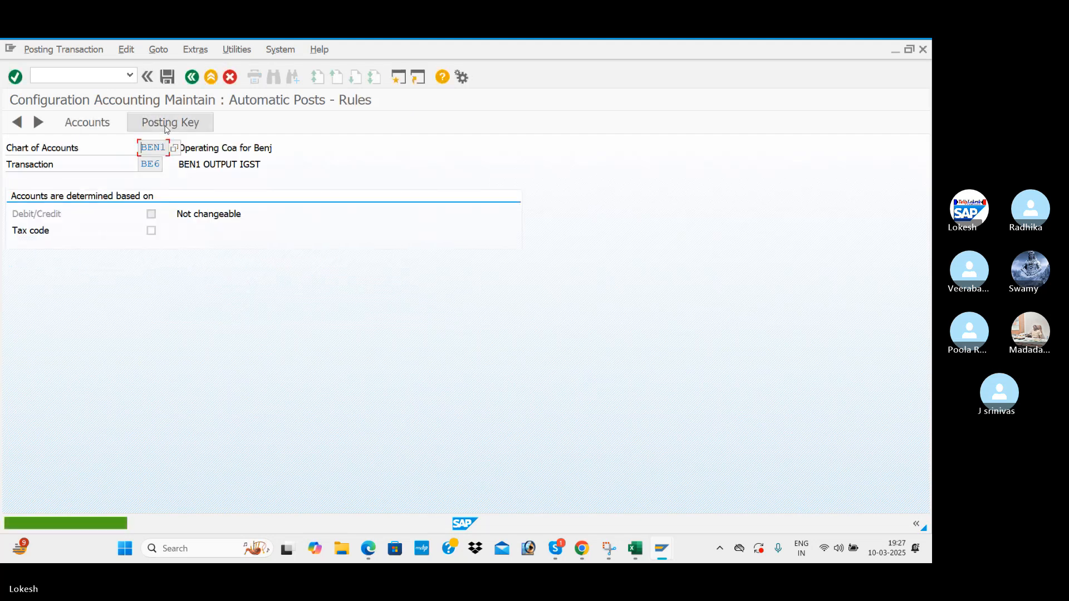
Assign G/L account 100208 OUTPUT IGST to BE6 and save it to the customizing request.
left_click(165, 129)
left_click(261, 306)
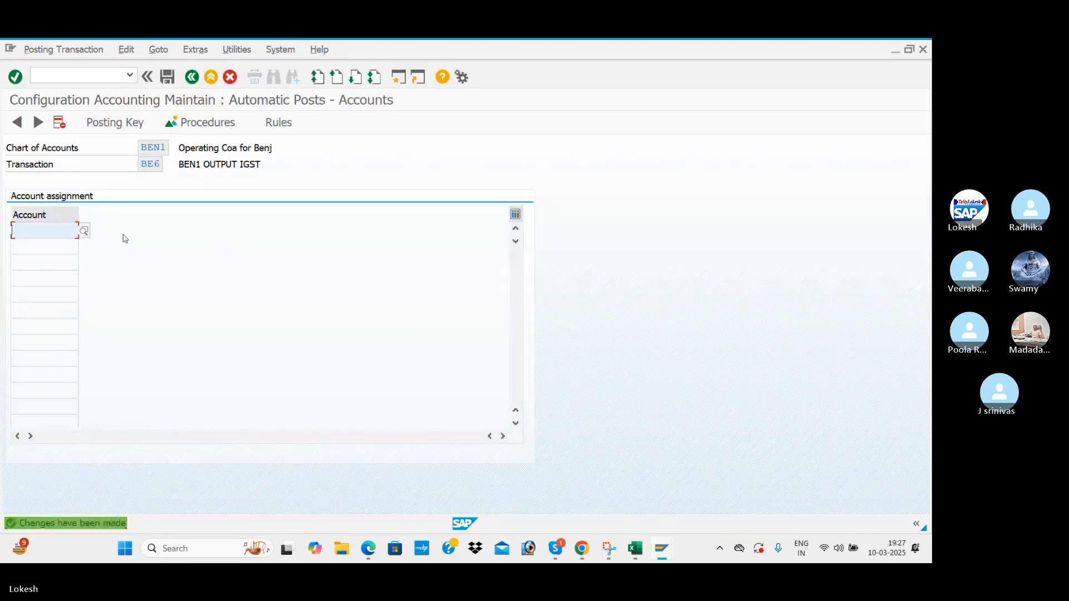
left_click(84, 231)
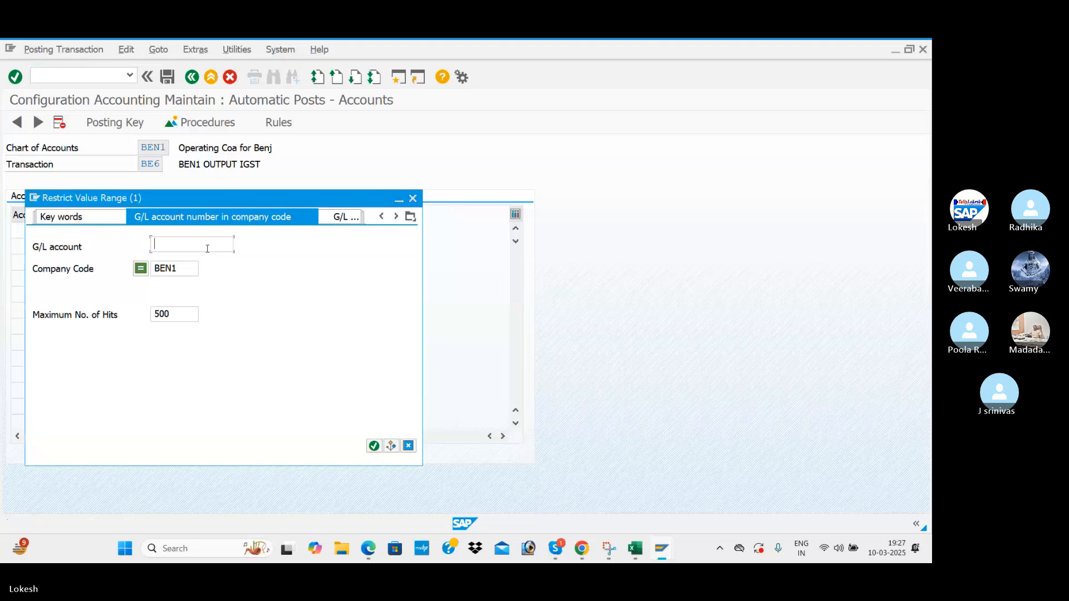
key("Return")
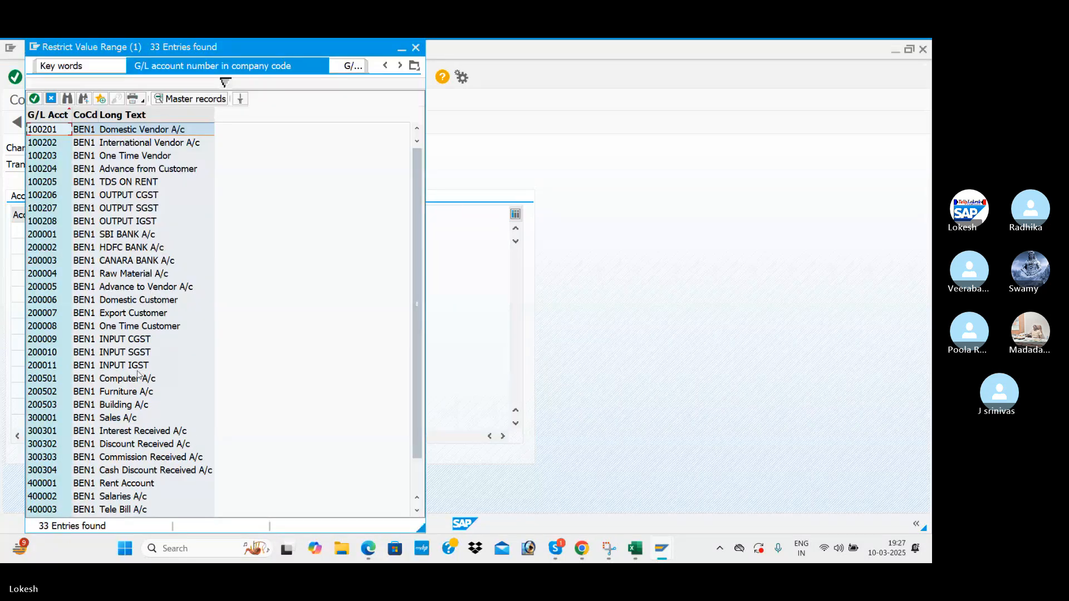
double_click(149, 225)
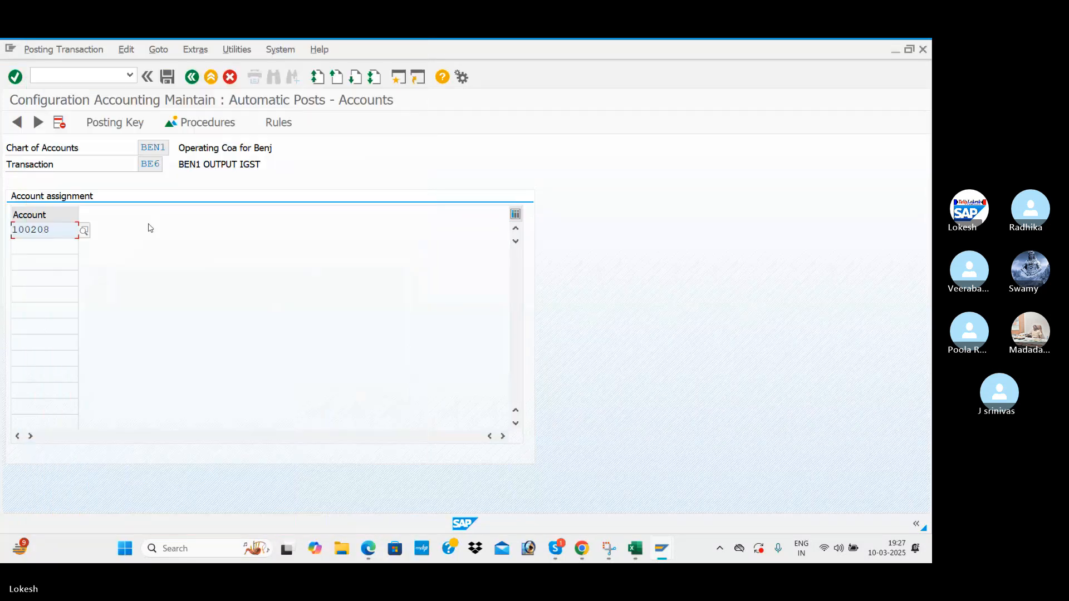
left_click(165, 81)
left_click(243, 283)
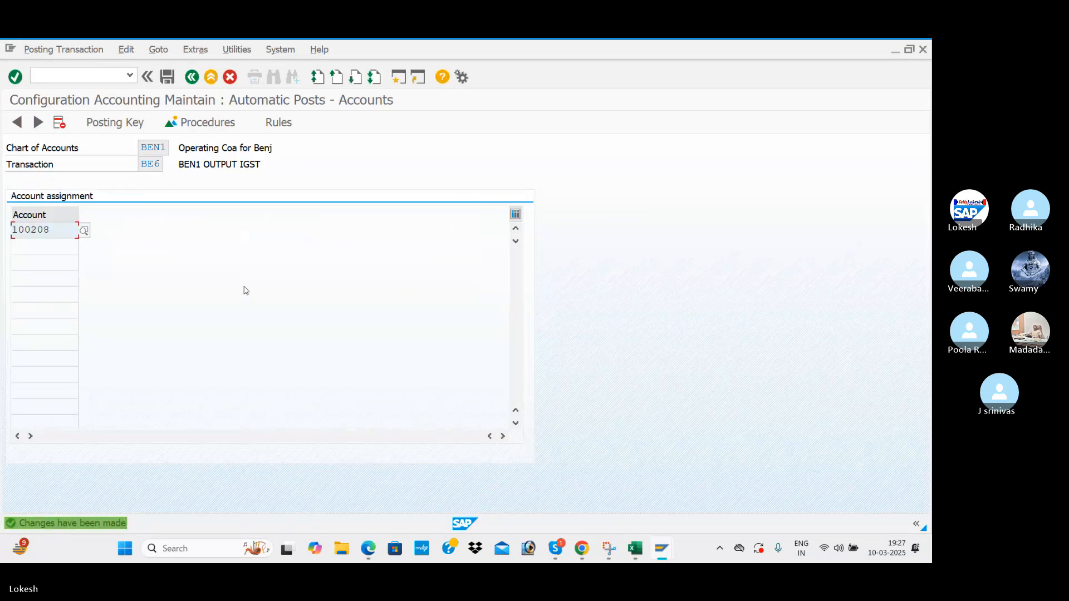
key("alt+Tab")
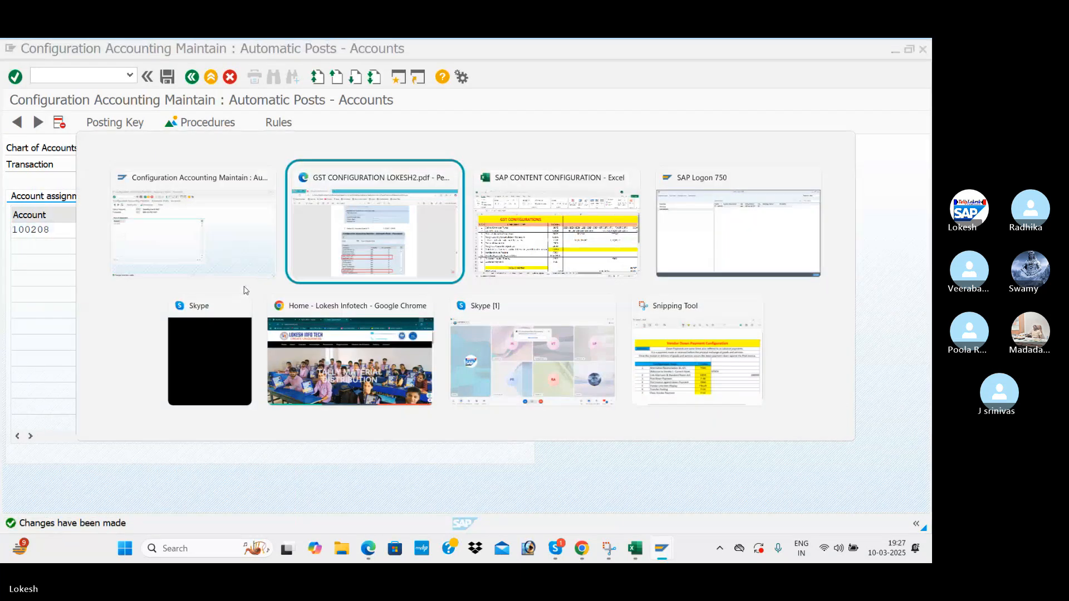
Confirm SM30 as step 8 in the Excel sheet and run /NSM30 in SAP.
key("alt+Tab")
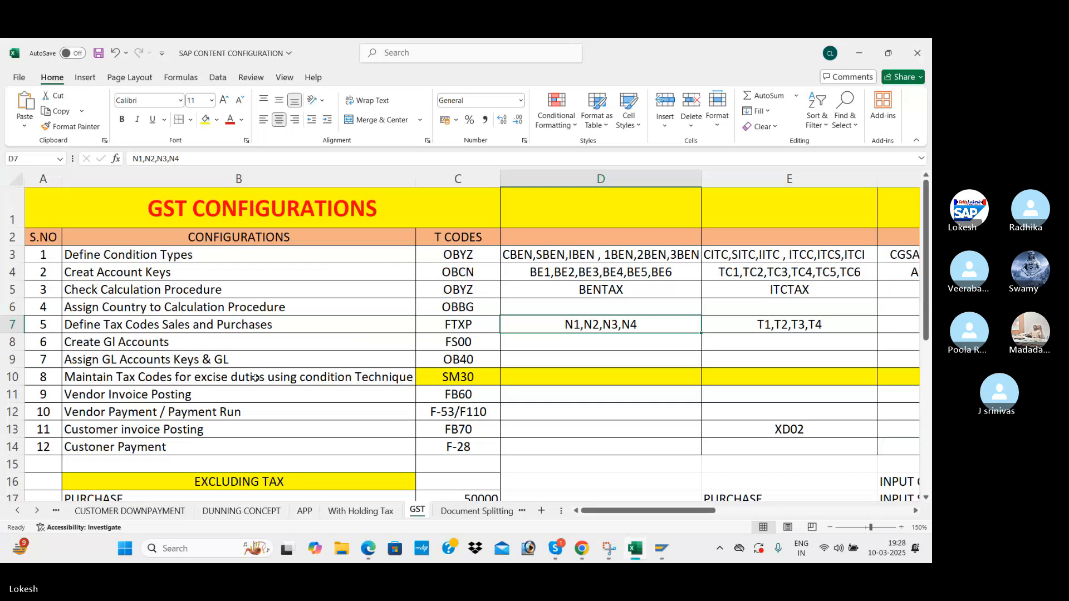
left_click(470, 377)
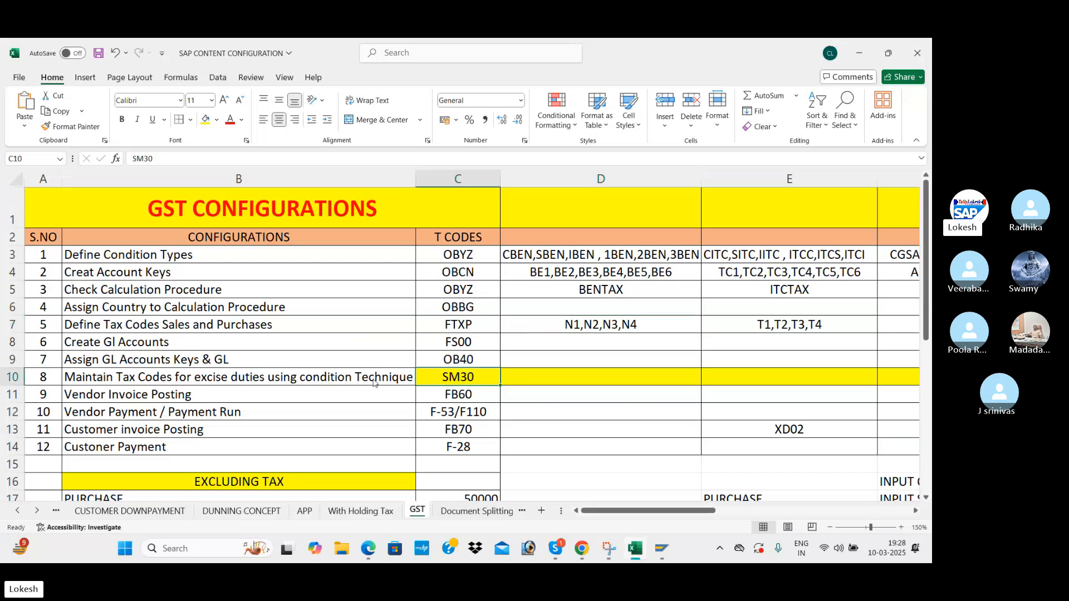
key("alt+Tab")
type("/")
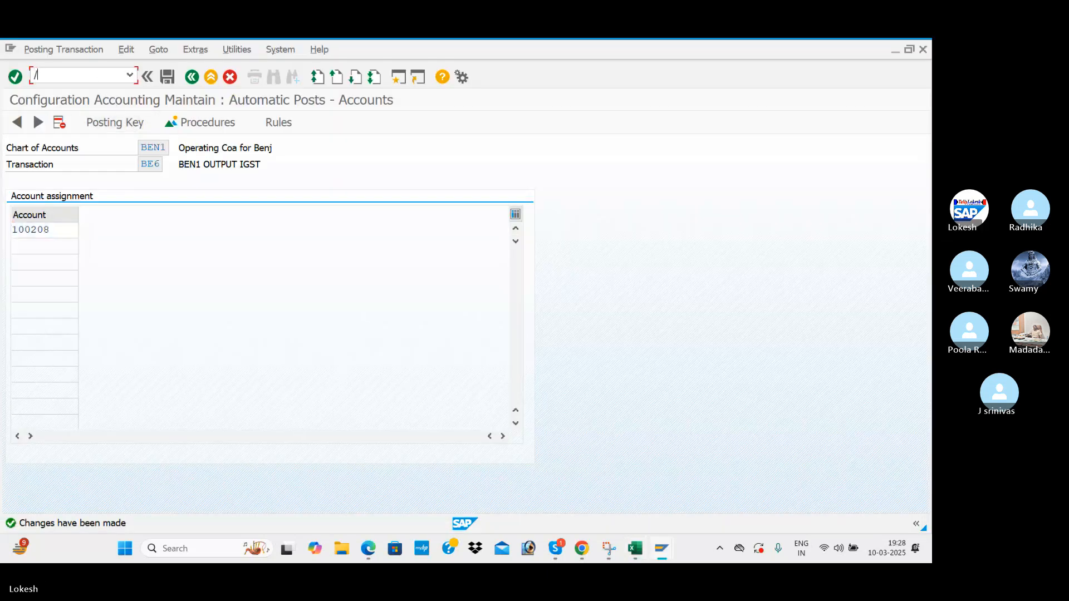
type("NSM30")
key("Return")
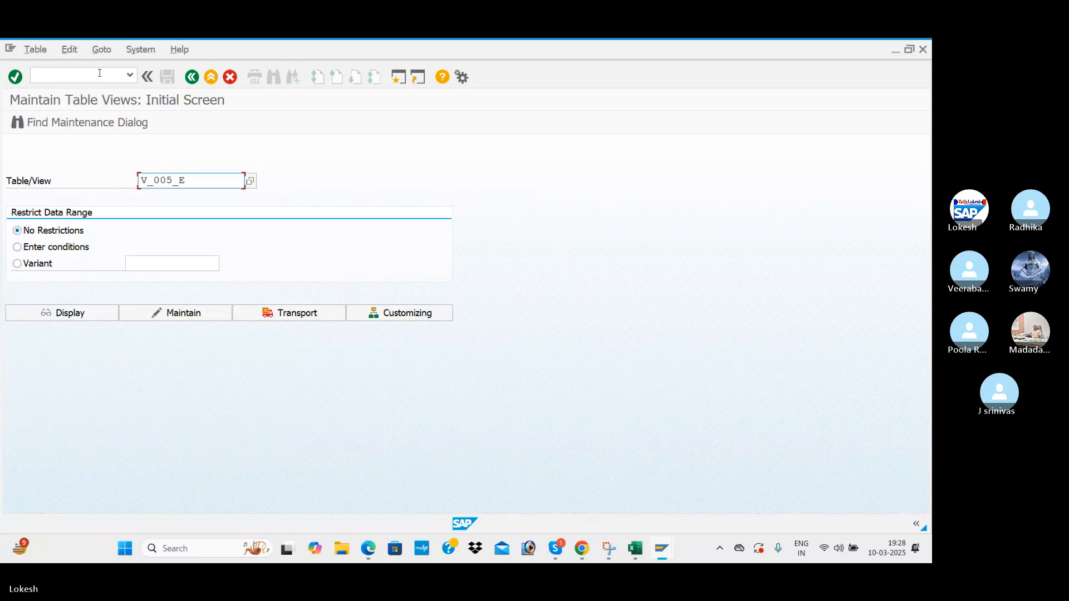
Bring up the GST CONFIGURATION PDF guide.
key("alt+Tab")
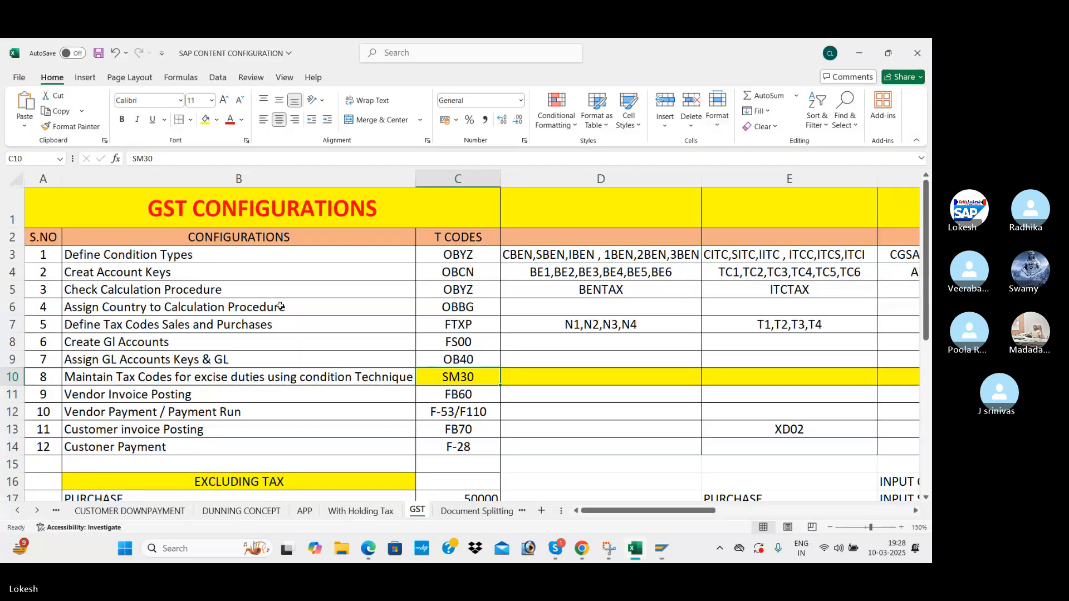
key("alt+Tab")
key("Tab")
Scroll the PDF to page 16, where step 8 names table J_1ICONDTAX, then go back to SAP.
scroll(344, 401, "down", 10)
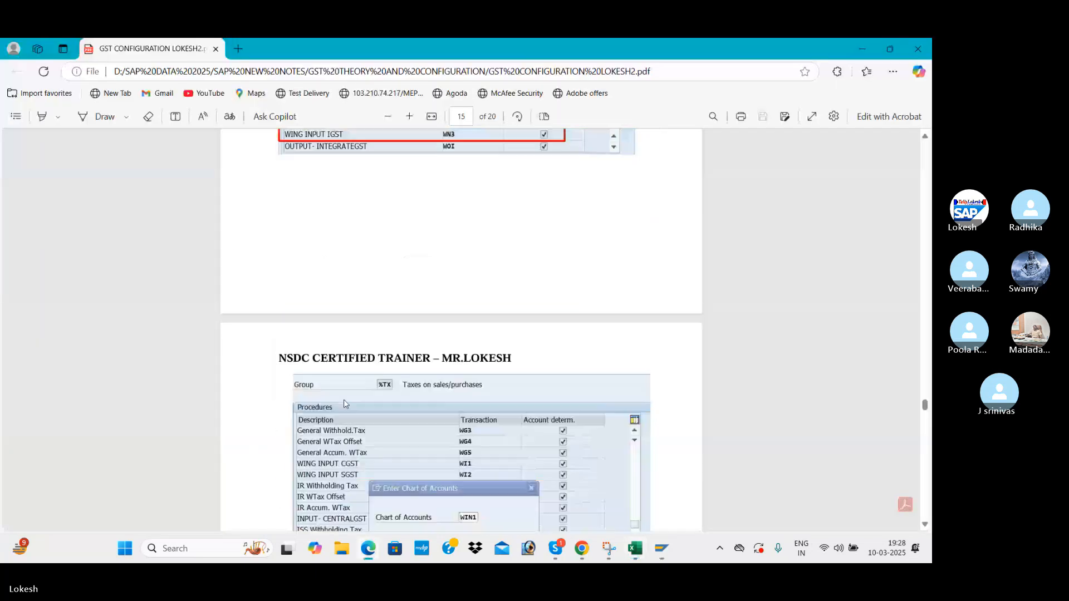
scroll(343, 401, "down", 8)
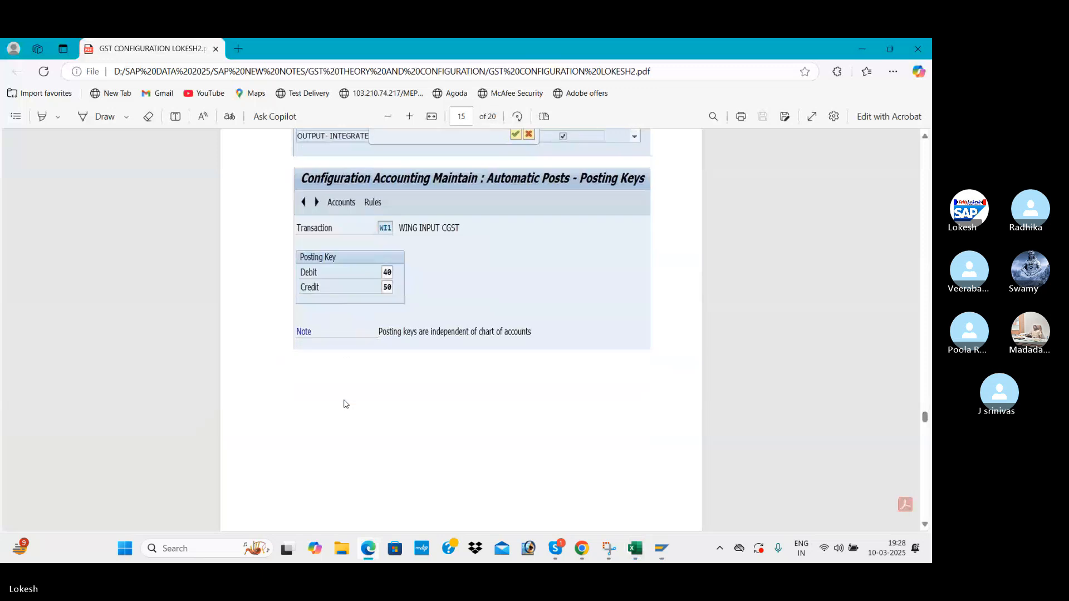
scroll(344, 403, "down", 4)
scroll(345, 404, "down", 5)
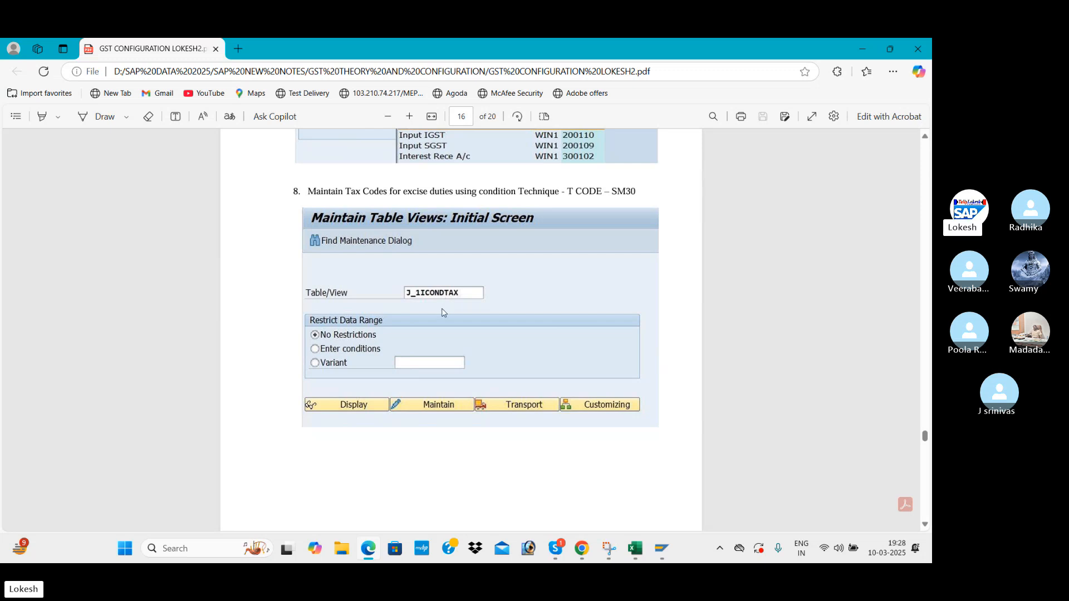
key("alt+Tab")
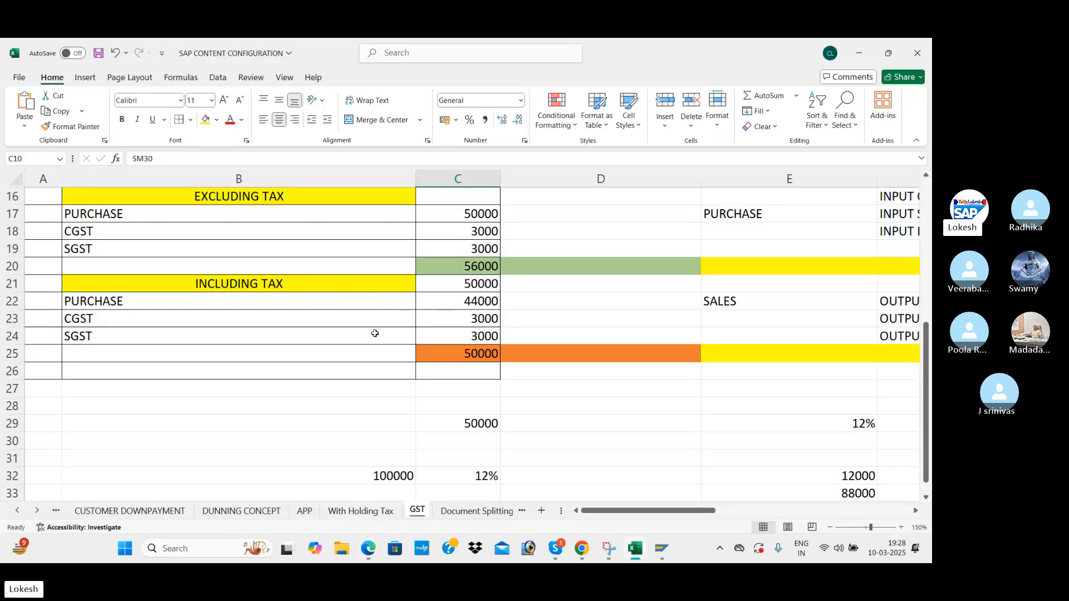
key("alt+Tab")
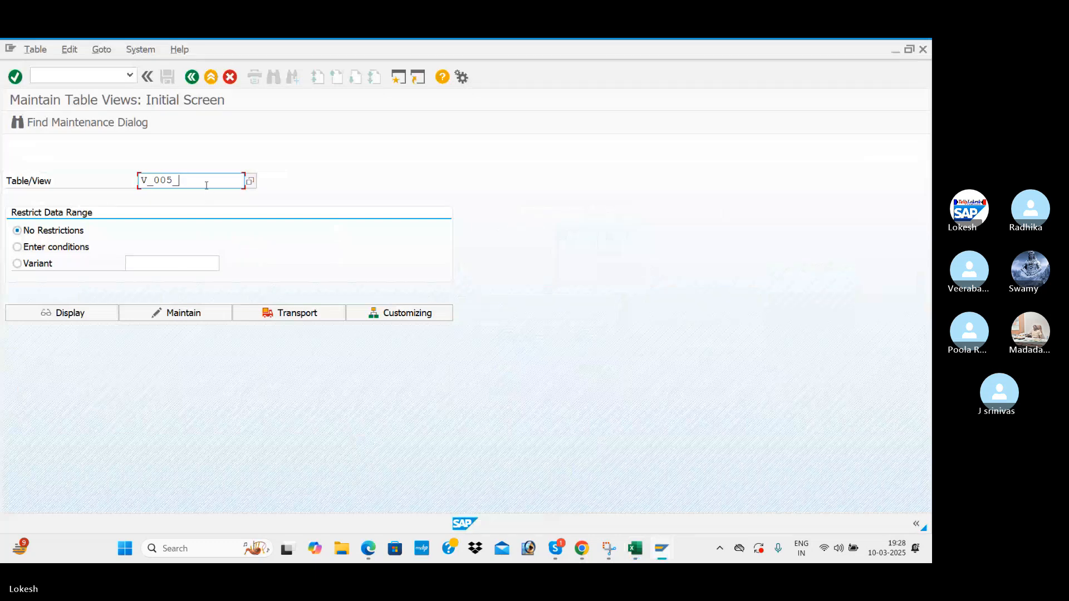
Open table J_1ICONDTAX for maintenance in SM30 and start new entries.
key("BackSpace")
key("BackSpace")
key("BackSpace")
key("BackSpace")
key("BackSpace")
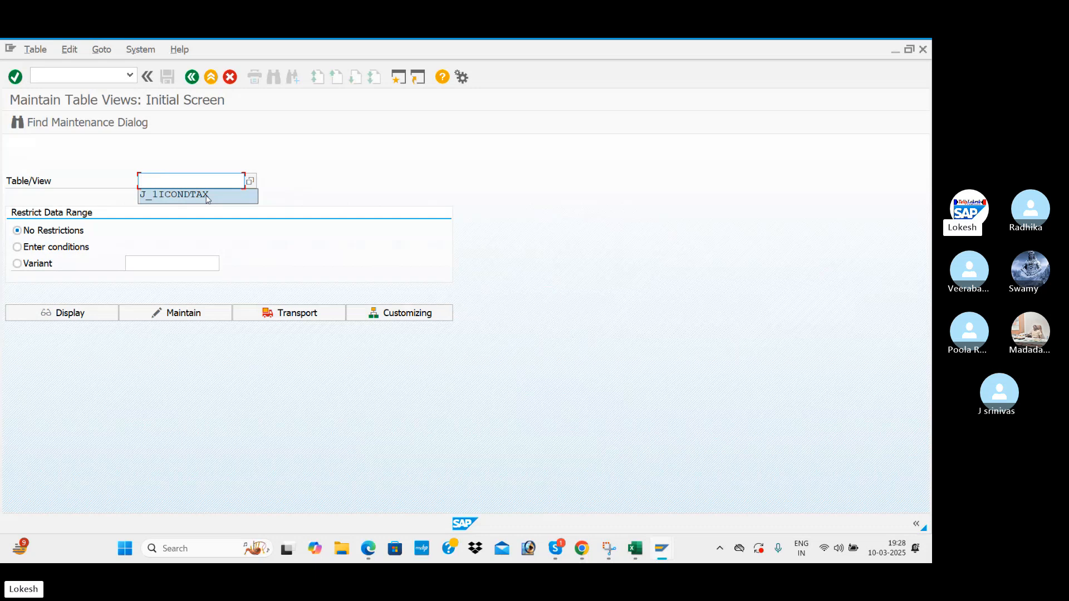
left_click(207, 194)
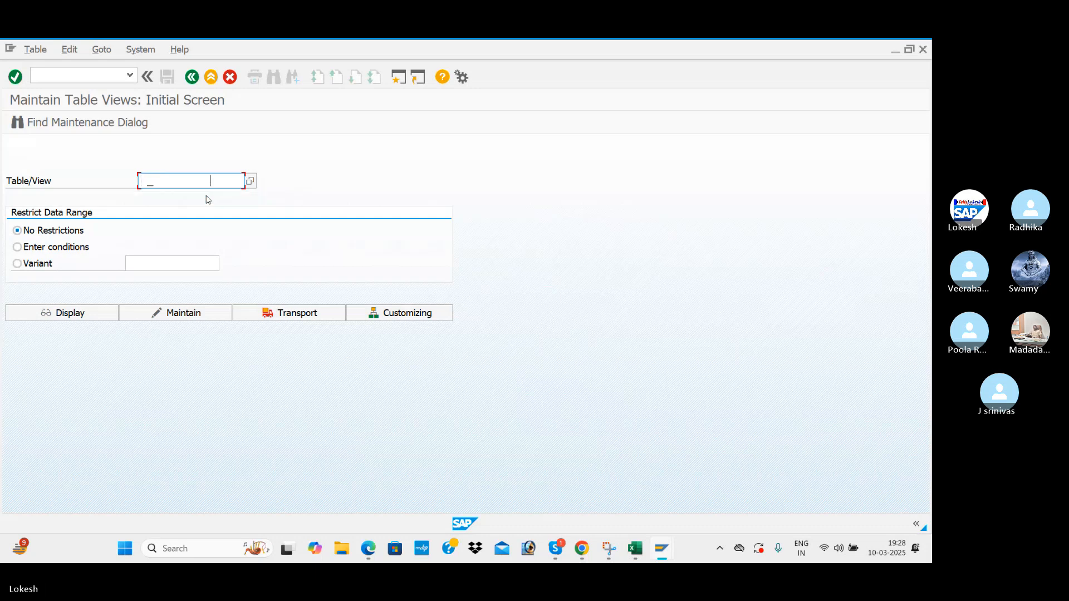
left_click(189, 309)
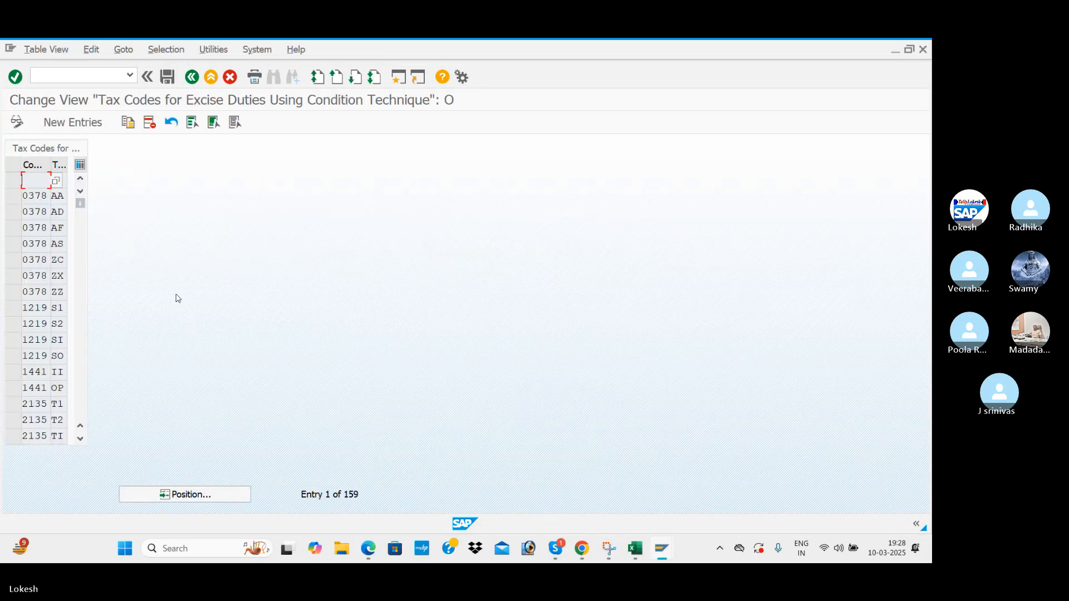
left_click(56, 124)
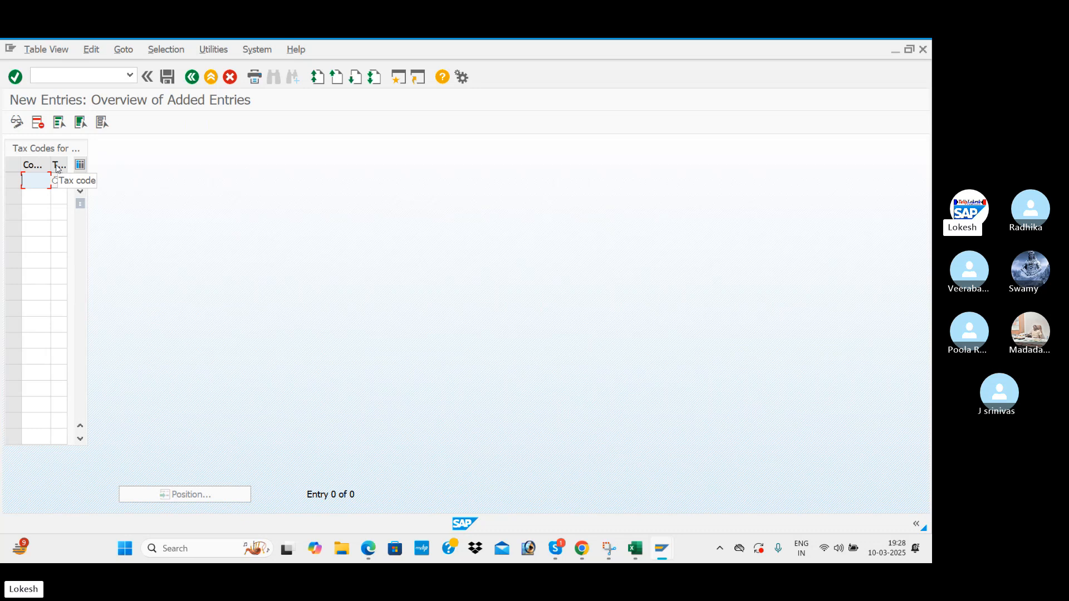
Fill the first two rows with company code BEN1 and tax codes N1 and N2.
type("BEN")
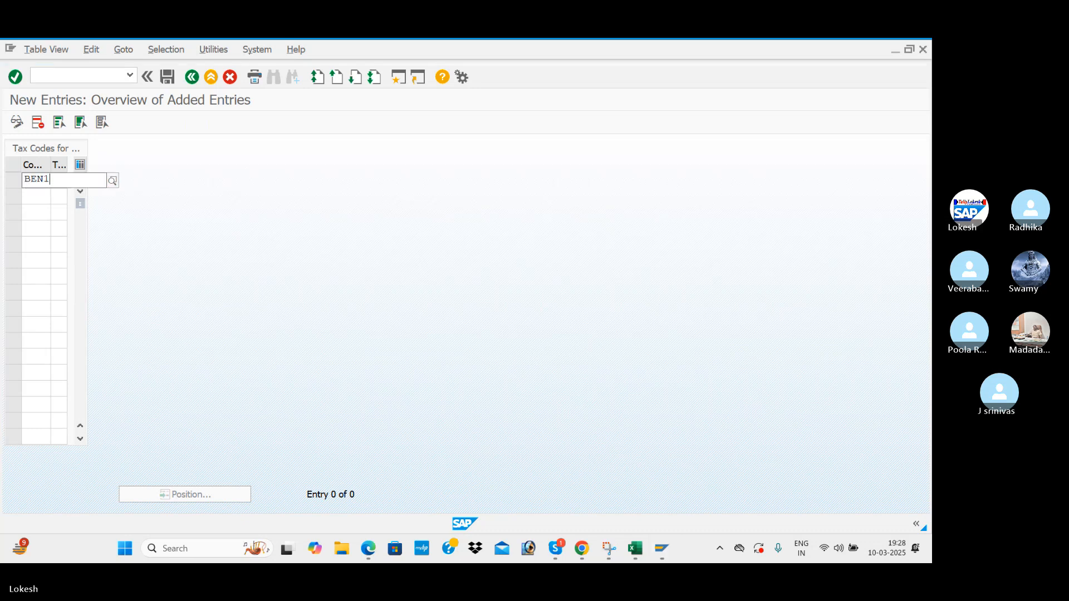
type("1")
key("Tab")
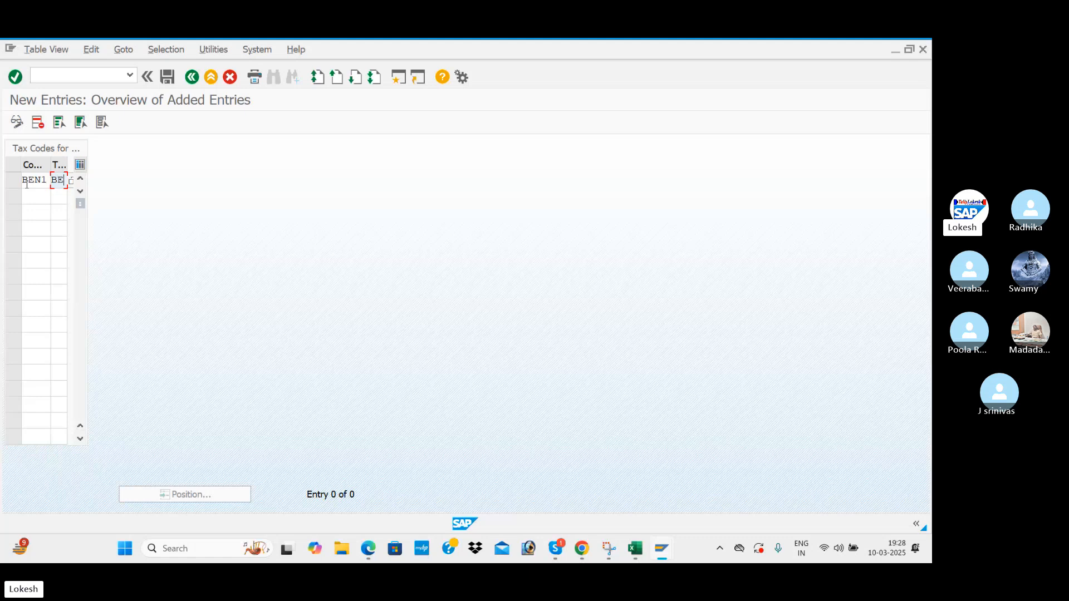
key("BackSpace")
key("BackSpace")
type("N1")
left_click(28, 196)
type("BE")
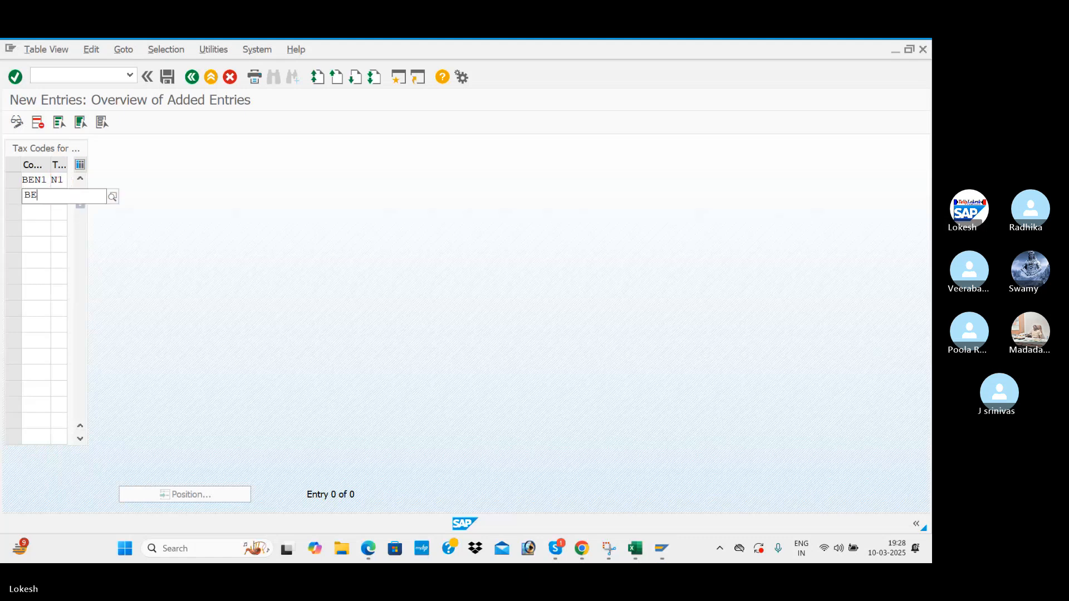
type("N1")
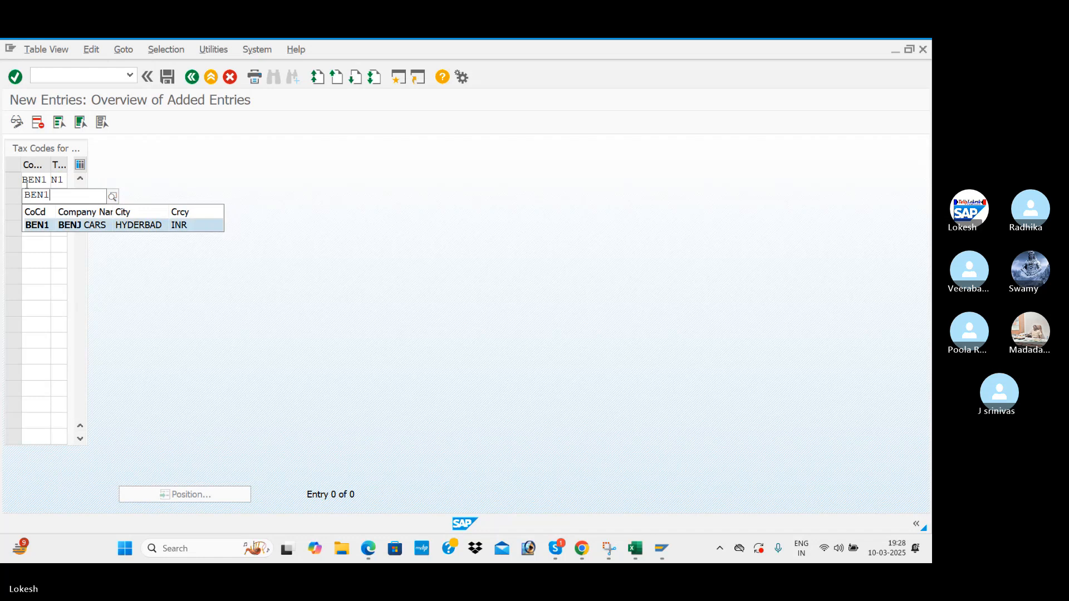
key("Tab")
type("N")
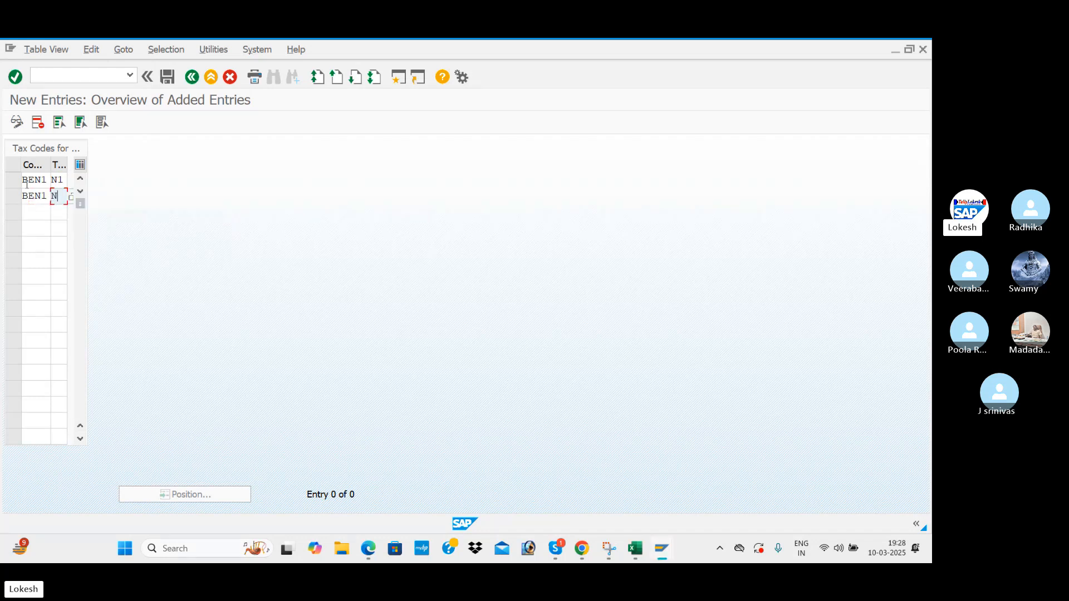
key("Tab")
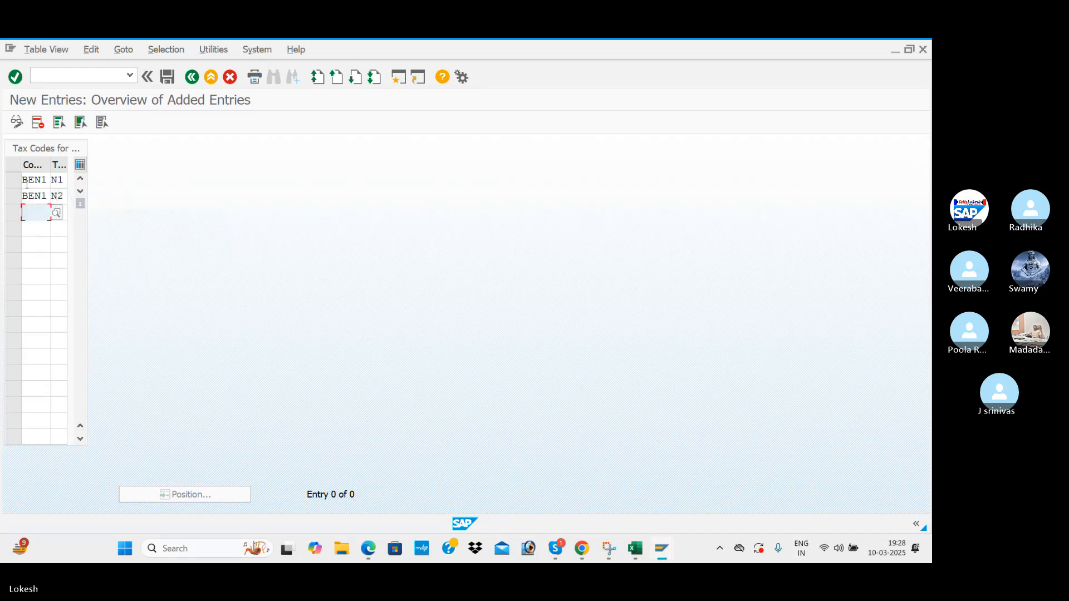
left_click(63, 181)
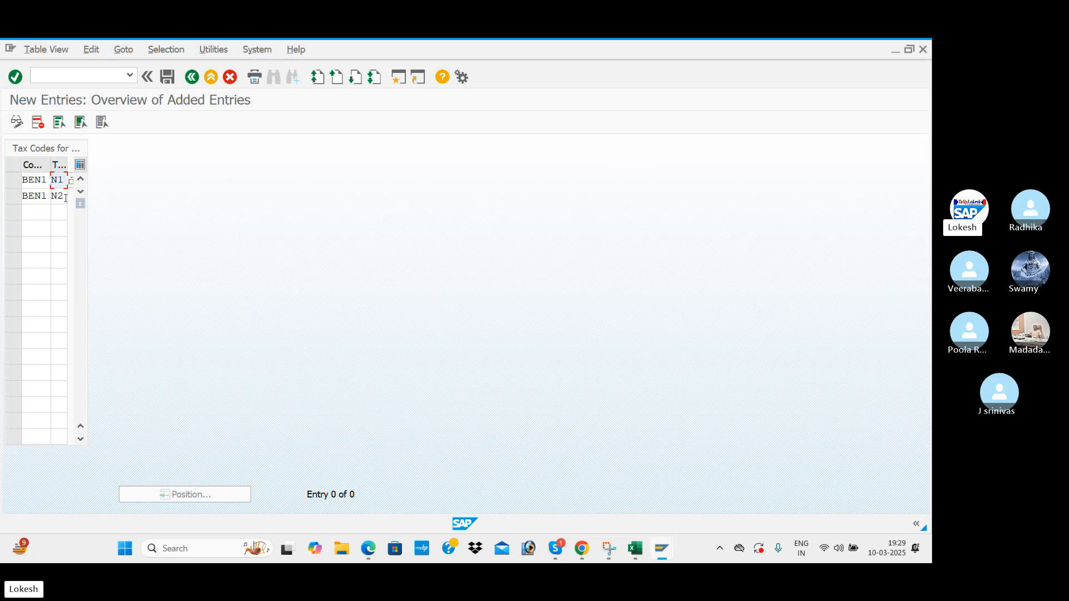
Add rows three and four for company code BEN1 with tax codes N3 and N4.
left_click(35, 210)
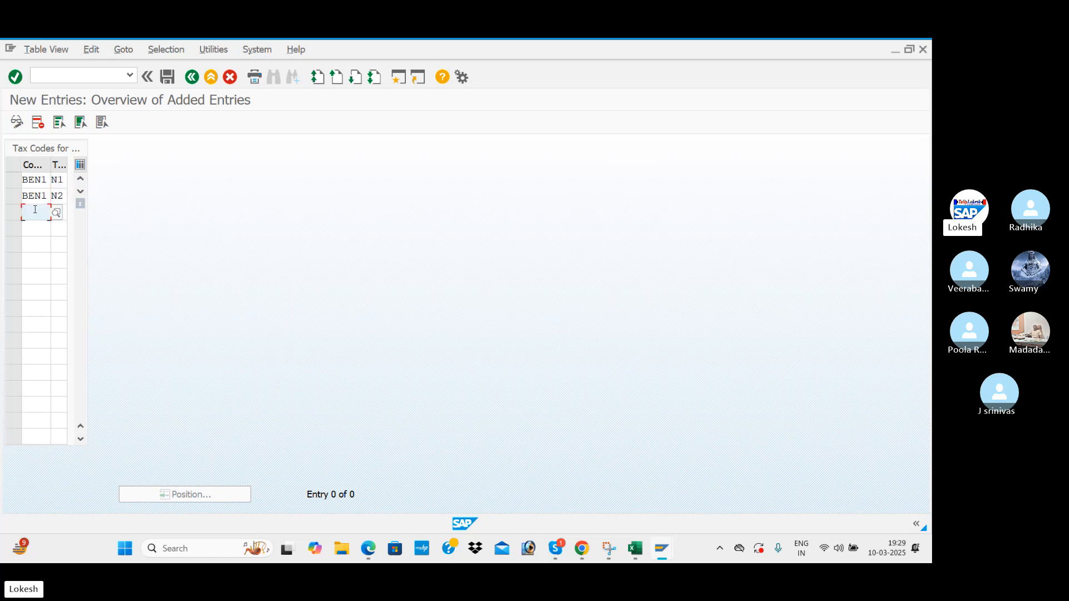
type("BEN1")
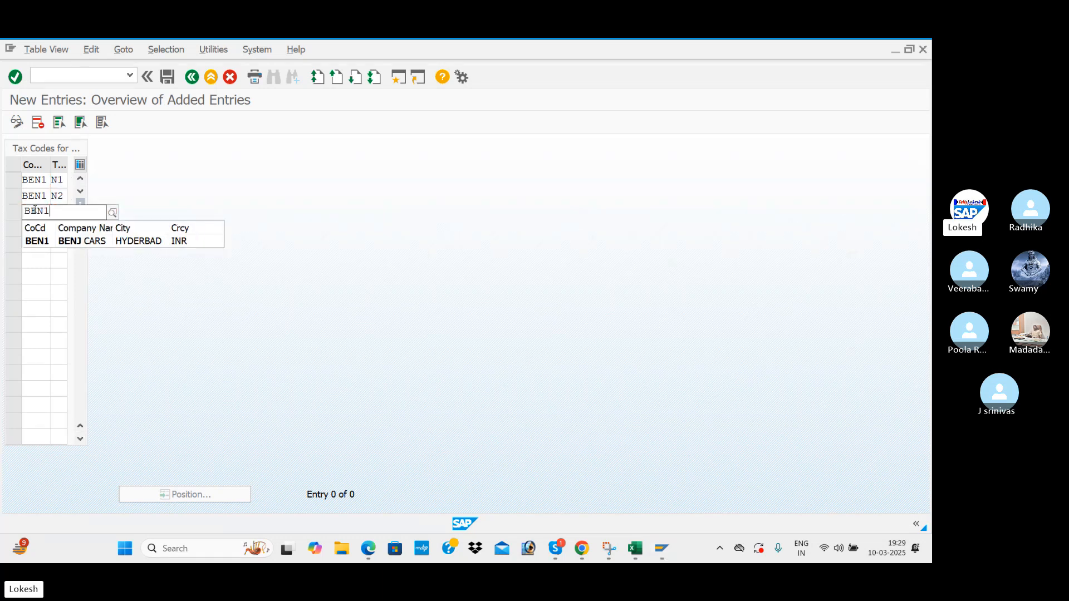
key("Tab")
type("N")
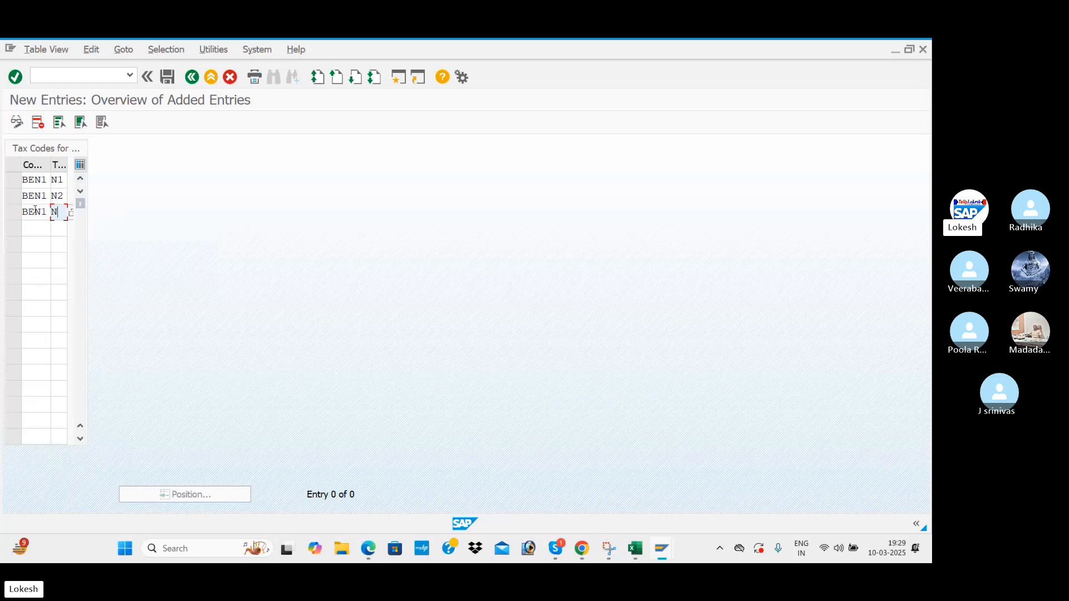
key("Tab")
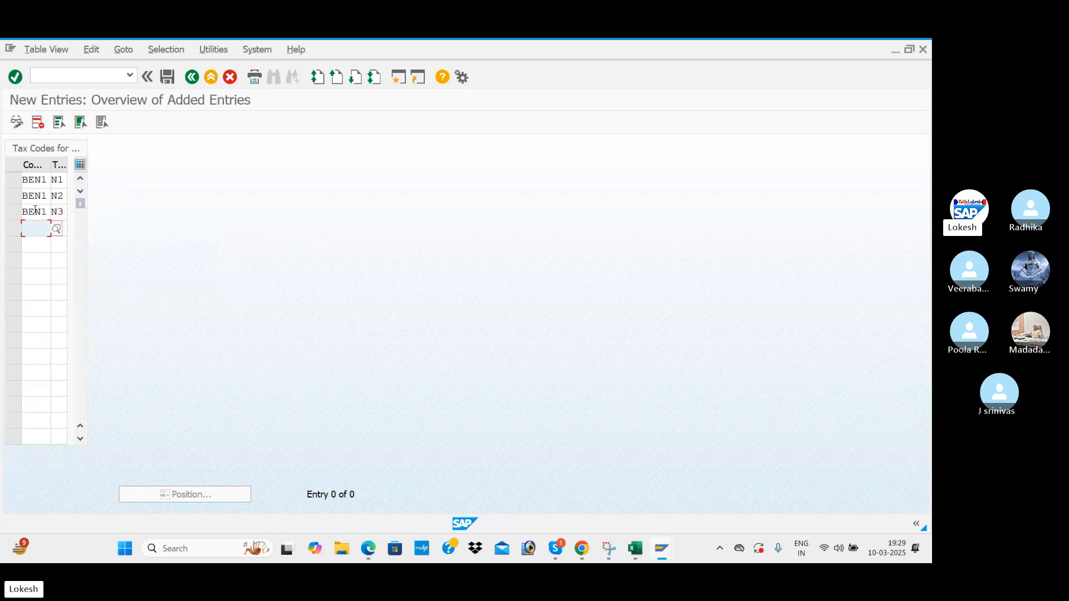
type("BEN1")
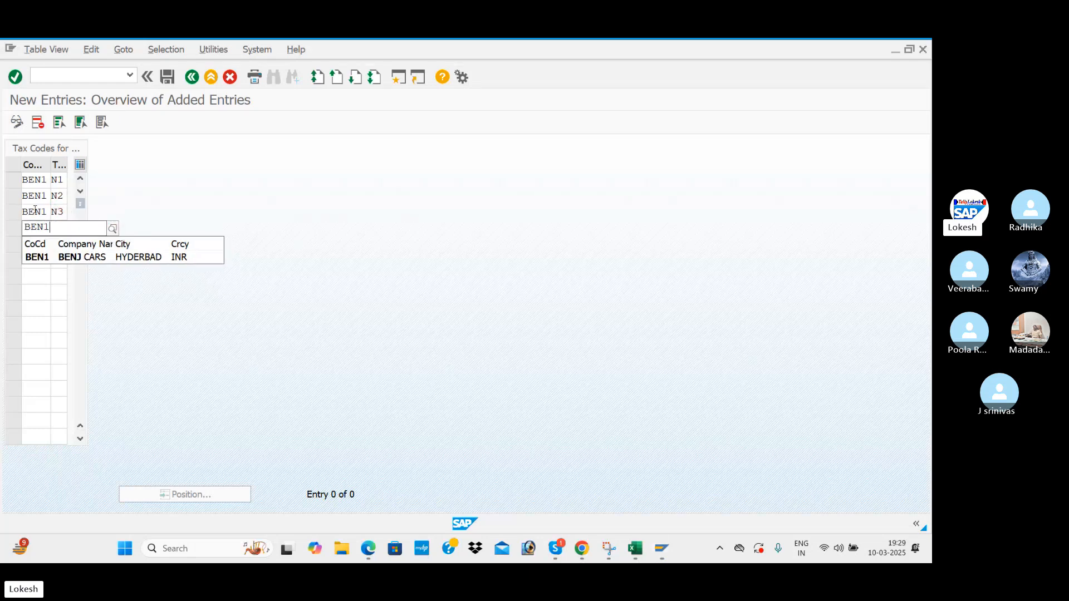
key("Tab")
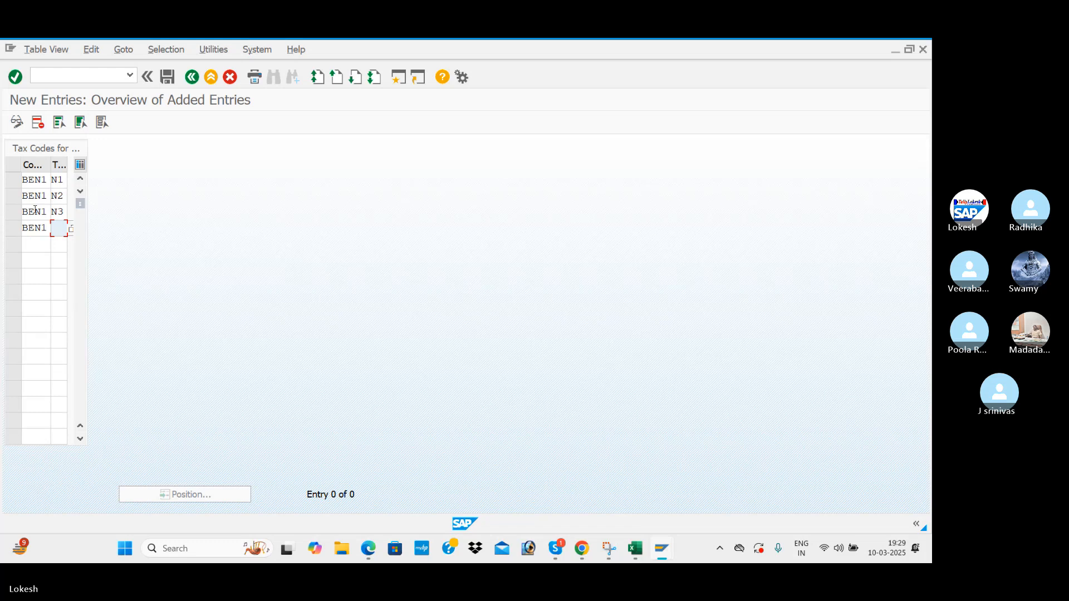
type("B")
key("BackSpace")
type("N4")
key("Tab")
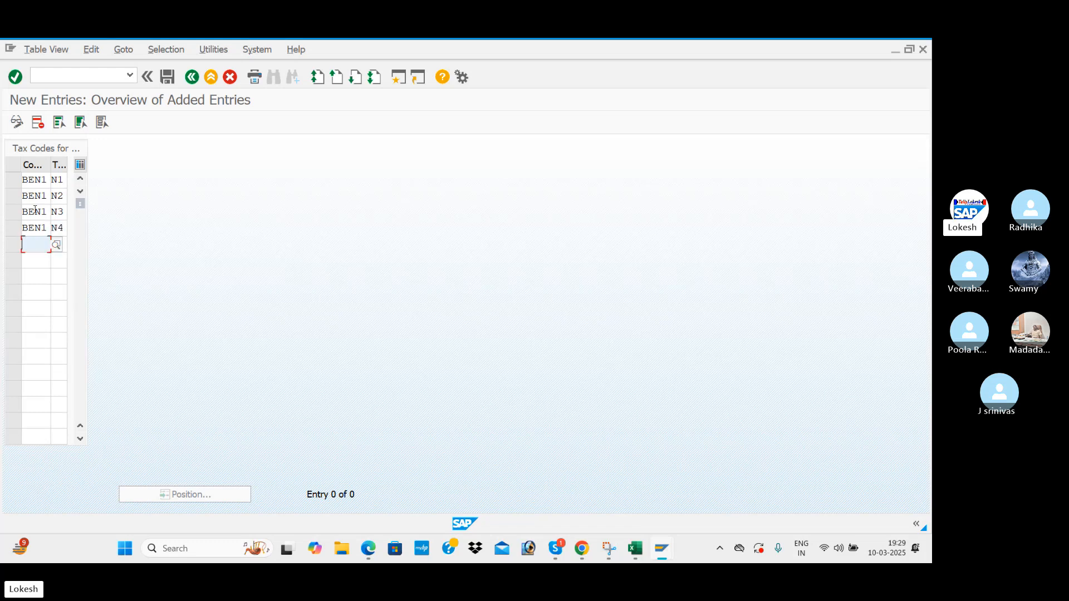
Validate and save the four BEN1 tax code entries under the customizing request.
key("Return")
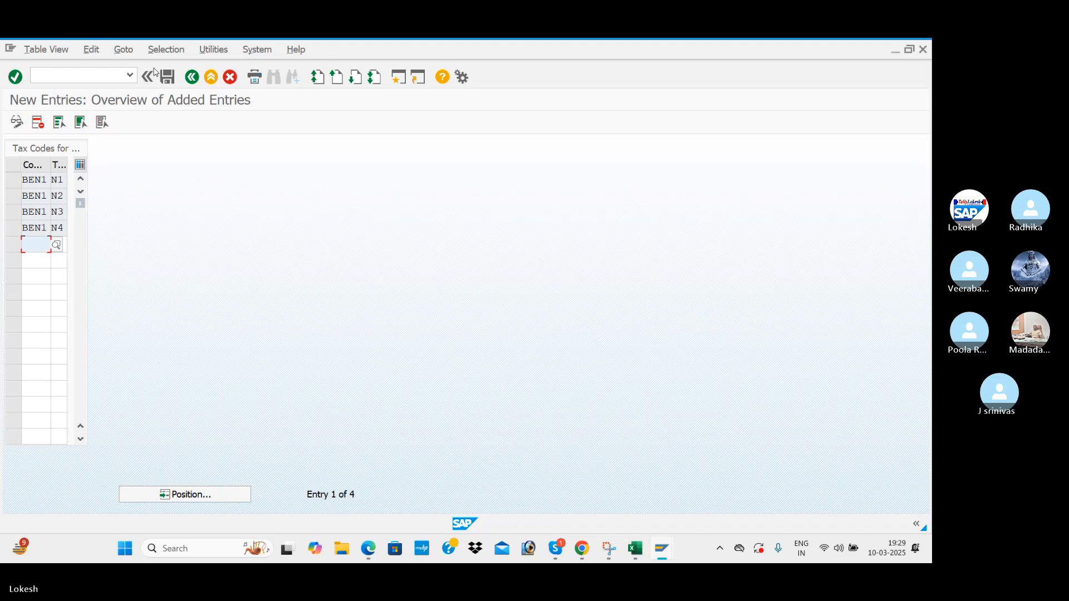
left_click(169, 78)
left_click(244, 281)
key("alt+Tab")
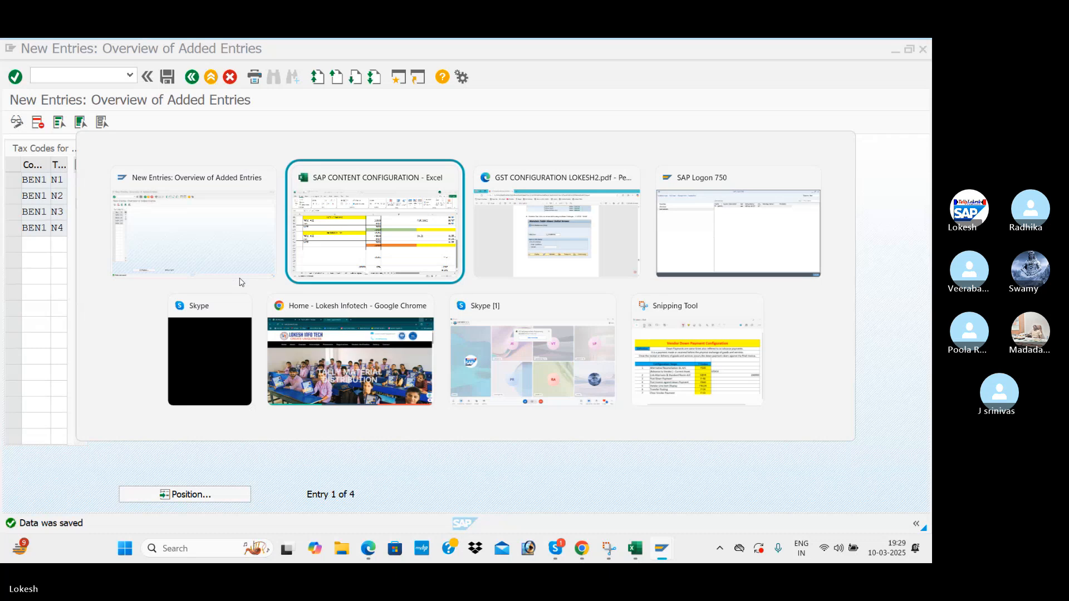
Scroll the GST PDF to the FB60 Vendor Invoice Posting page, then return to Excel.
key("alt+Tab")
scroll(376, 355, "down", 10)
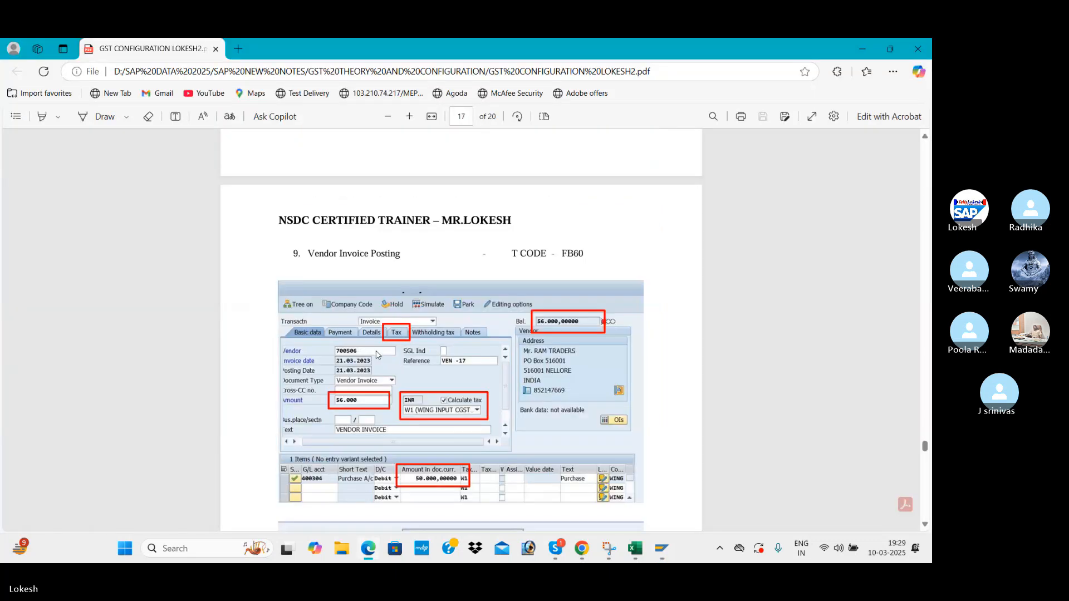
key("alt+Tab")
key("alt+Tab")
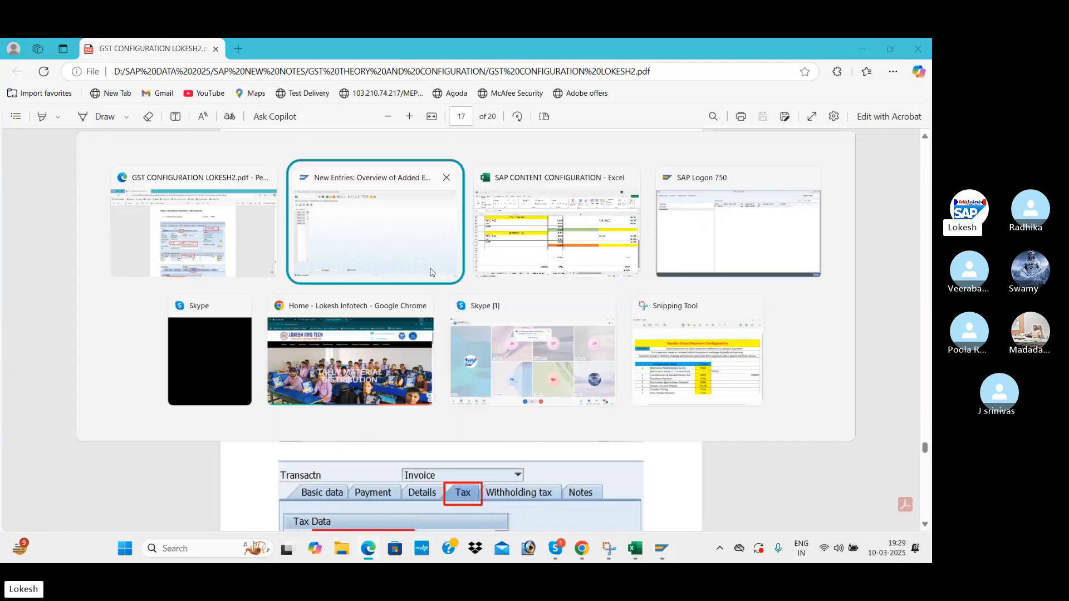
scroll(423, 294, "up", 1)
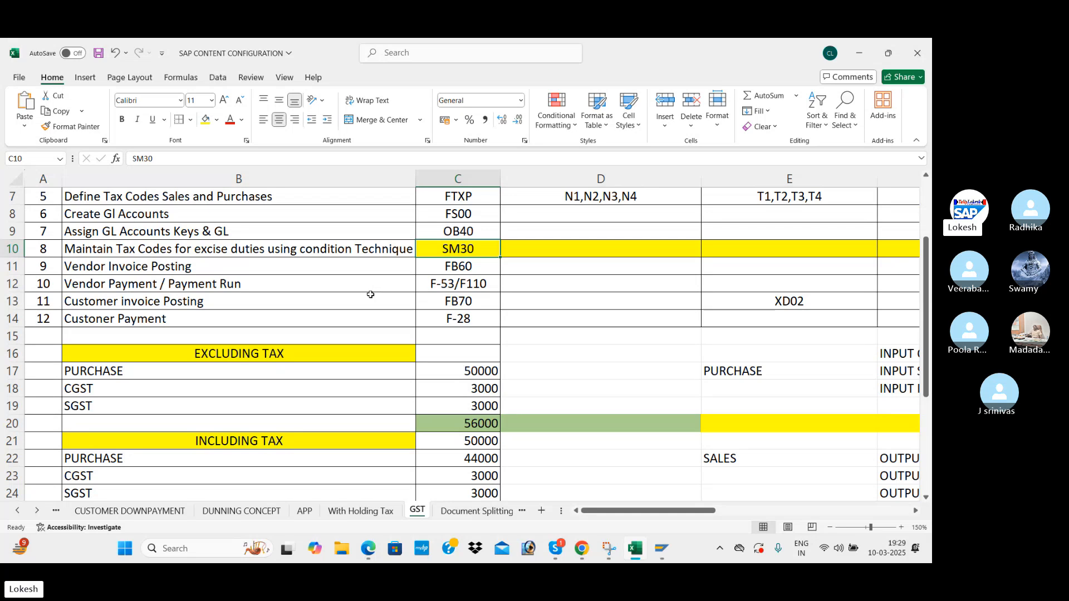
Scroll the Excel GST sheet back to row 1, then return to the GST PDF.
scroll(371, 294, "up", 2)
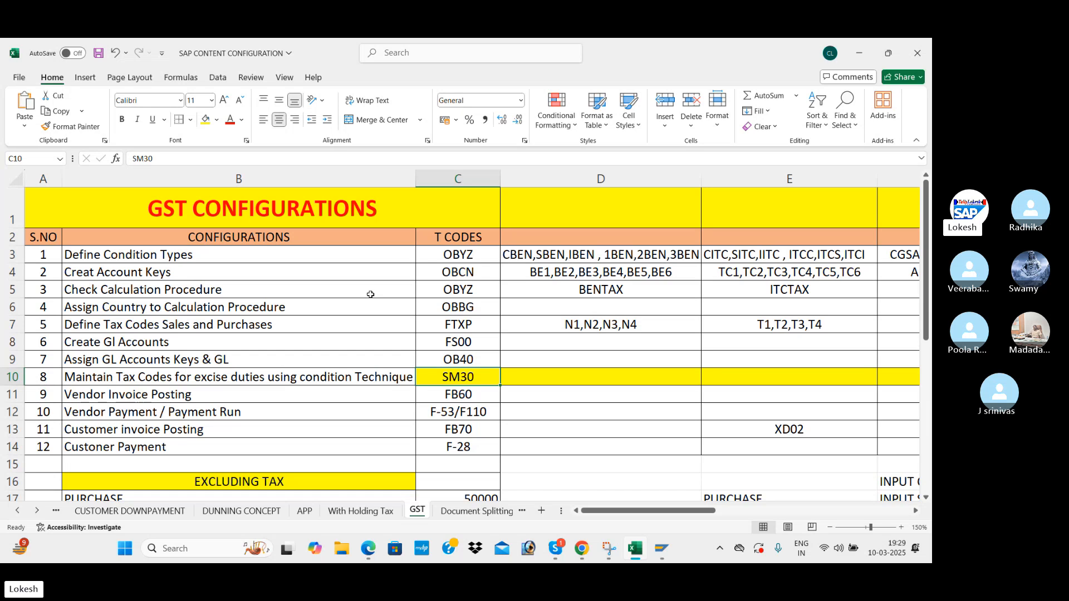
key("alt+Tab")
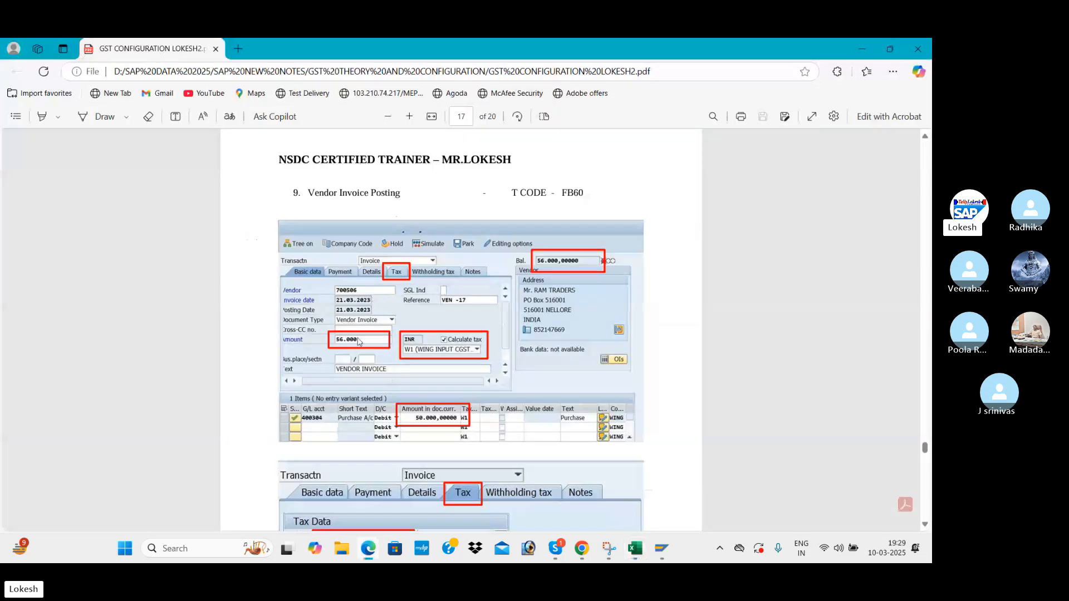
Scroll through the FB60 invoice, document overview and vendor line item pages, then switch to Skype.
scroll(515, 313, "down", 1)
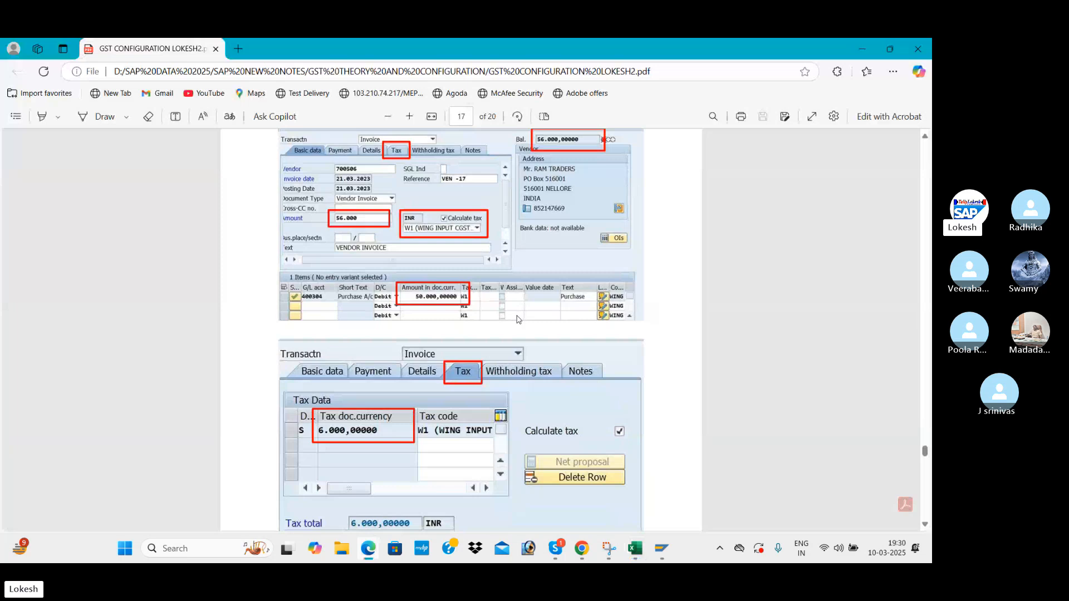
scroll(518, 320, "down", 2)
scroll(515, 319, "up", 4)
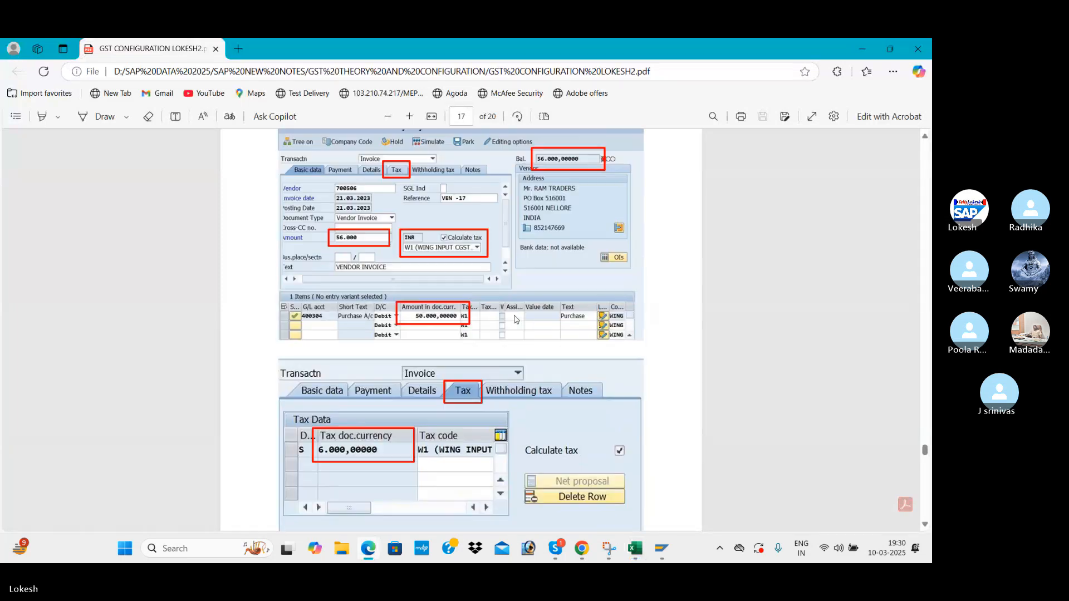
scroll(515, 319, "down", 4)
scroll(515, 320, "down", 7)
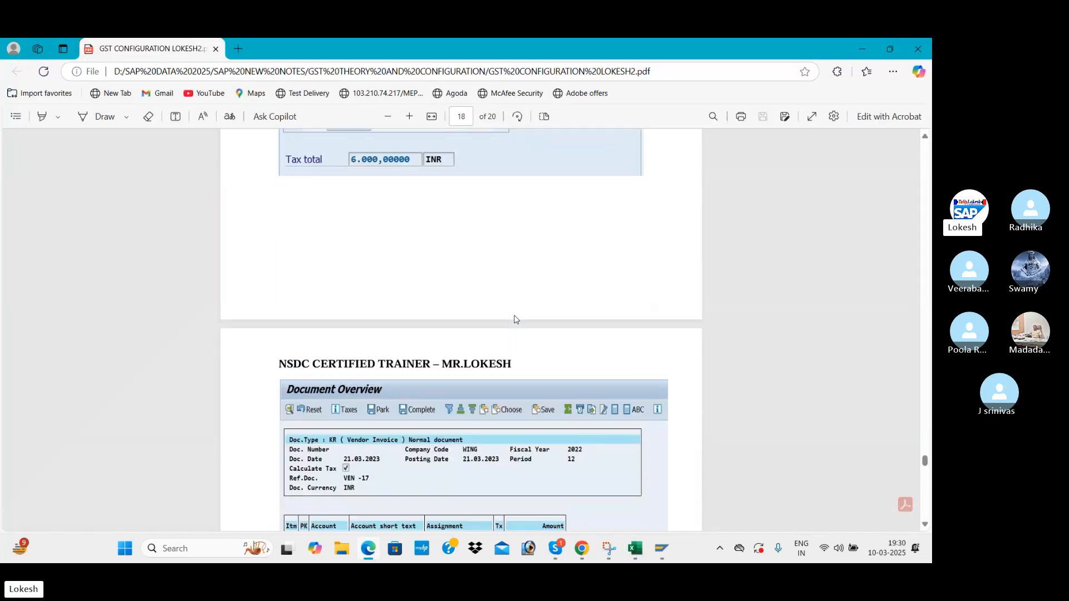
scroll(515, 320, "down", 4)
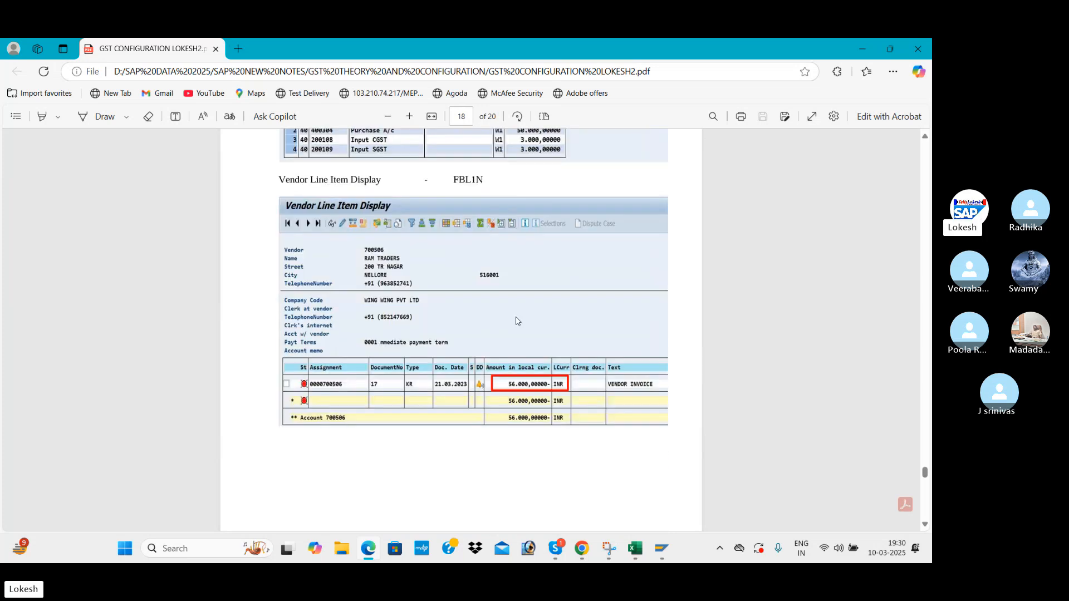
scroll(517, 320, "down", 2)
scroll(516, 321, "up", 6)
scroll(517, 321, "up", 10)
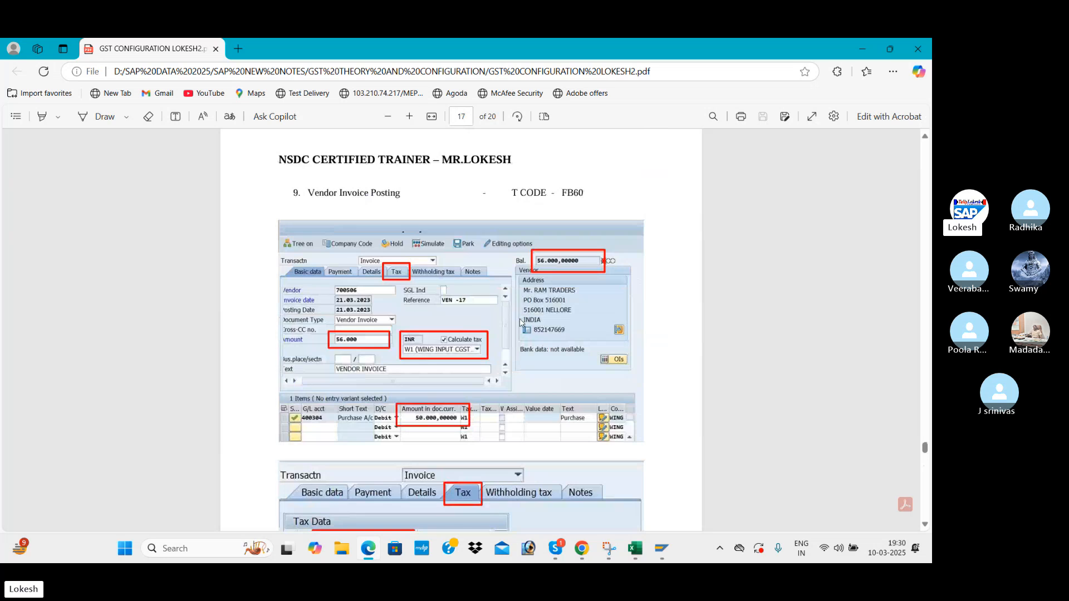
key("alt+Tab")
key("alt+Tab")
key("alt+Tab")
key("alt+Tab")
key("alt+Tab")
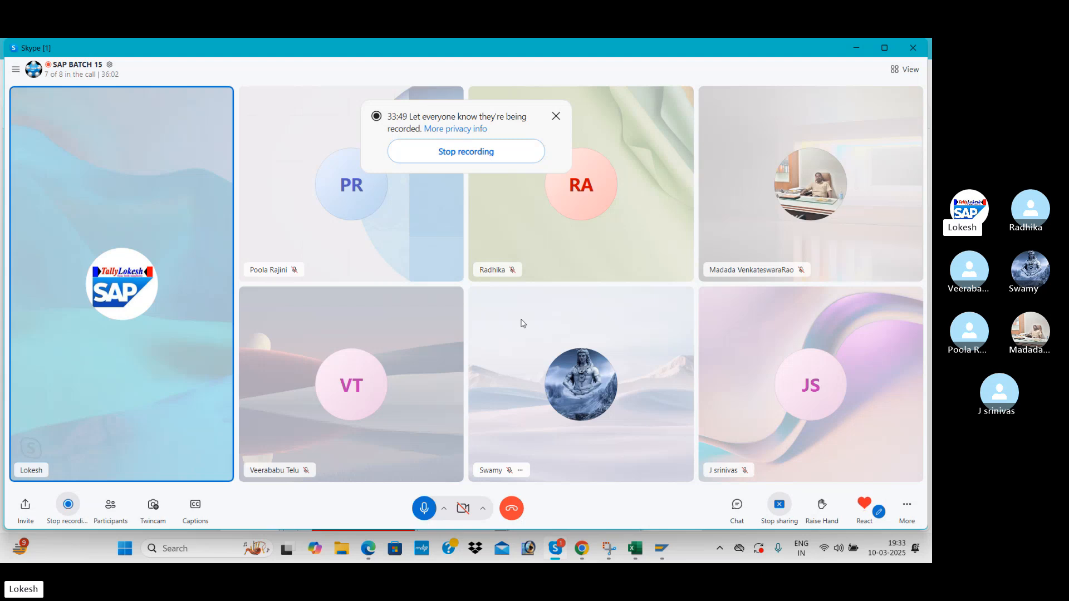
Bring up the Excel GST sheet and select configuration steps B3:C10.
key("alt+Tab")
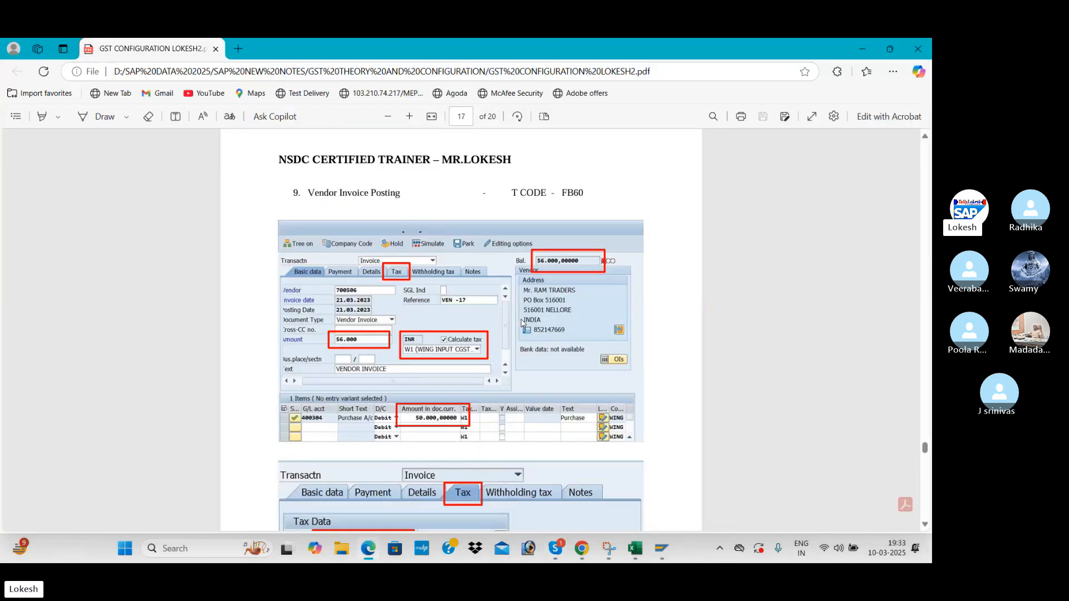
mouse_move(635, 548)
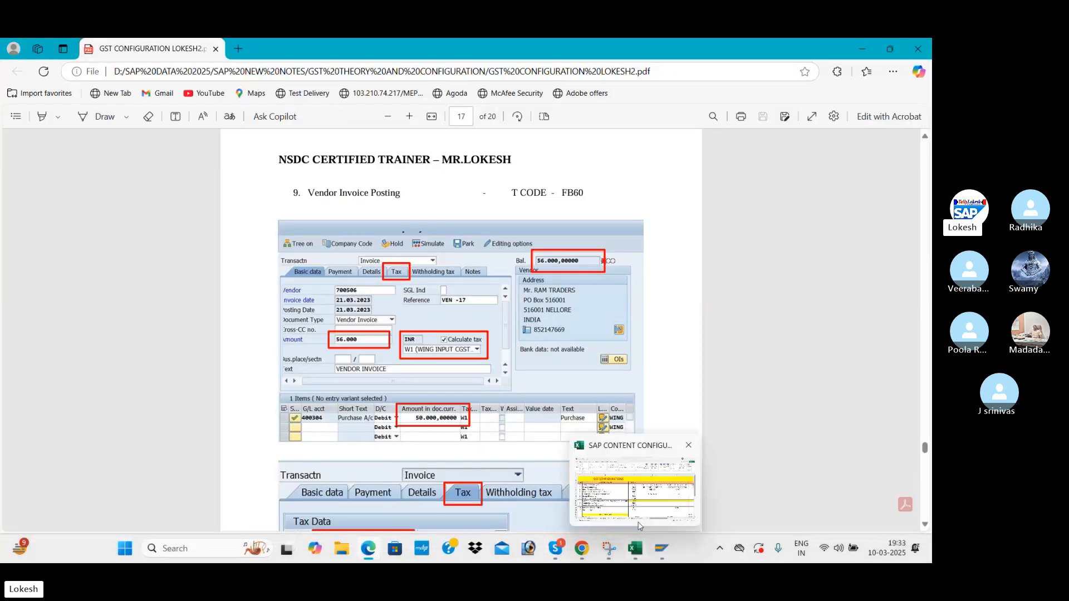
left_click(630, 495)
left_click_drag(261, 260, 499, 375)
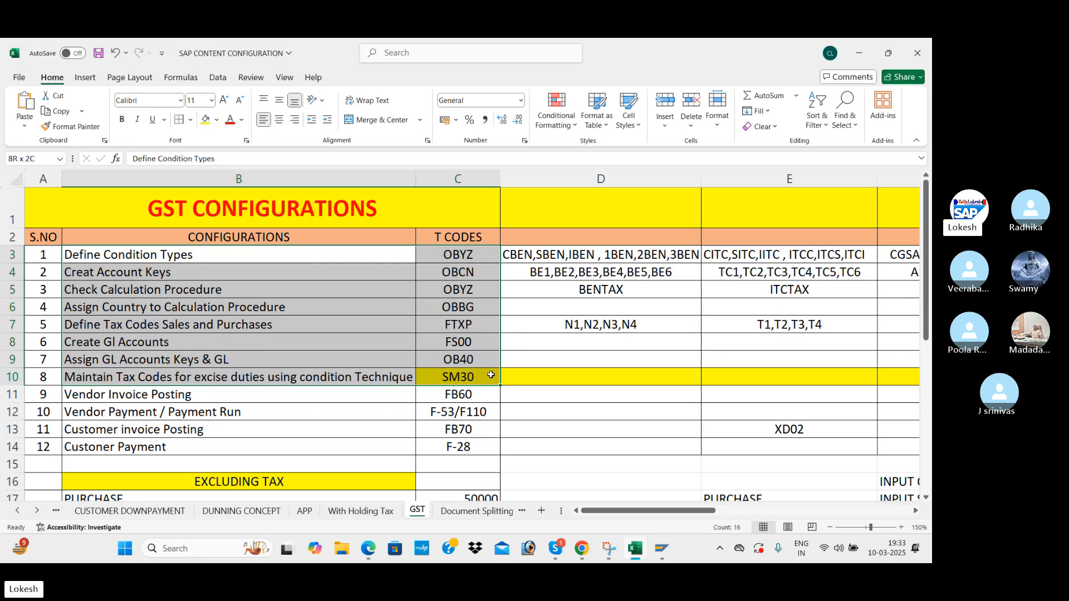
Leave cell D9 empty and switch back through the GST PDF to the Skype call.
left_click_drag(491, 375, 491, 374)
double_click(539, 357)
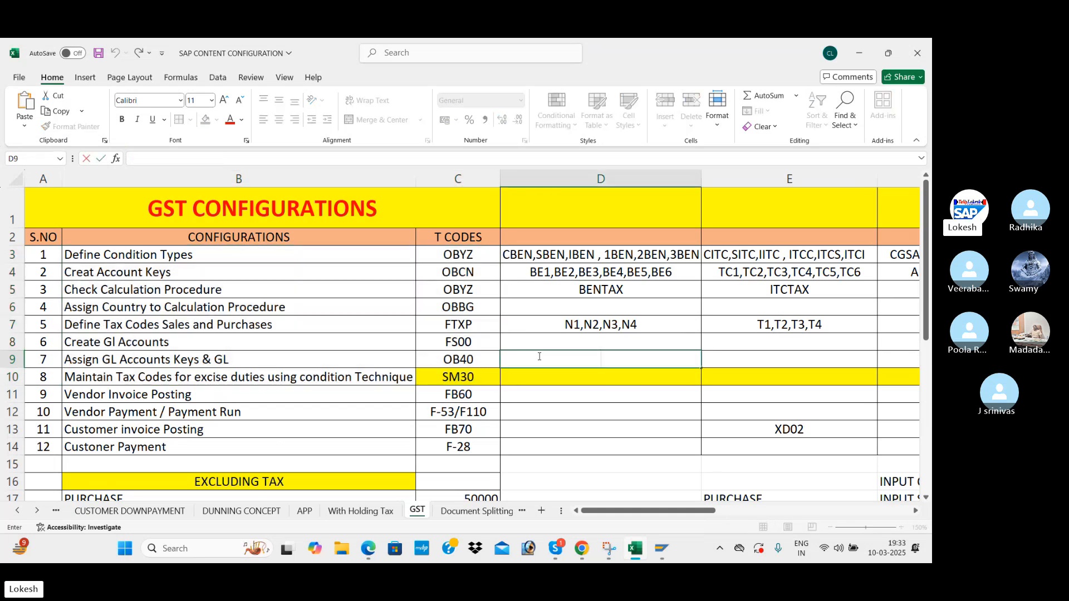
left_click(659, 344)
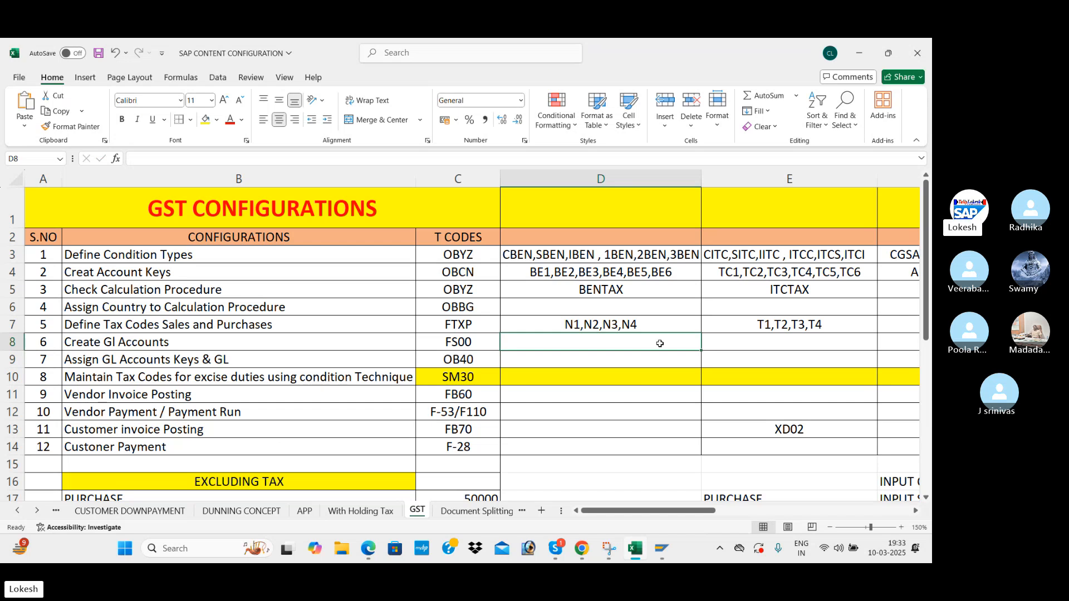
key("alt+Tab")
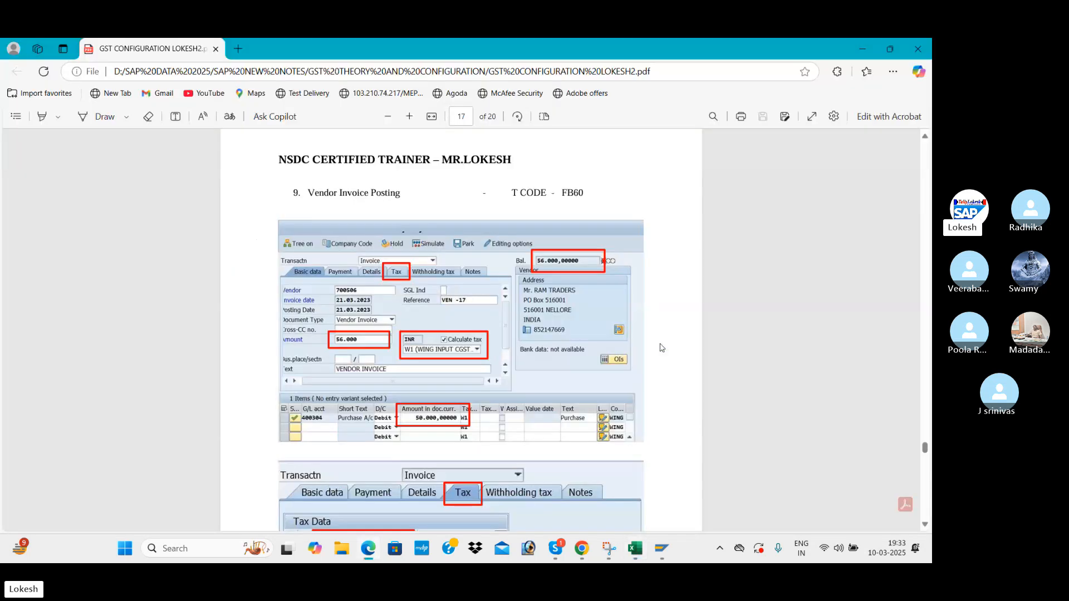
key("alt+Tab")
key("alt+Tab")
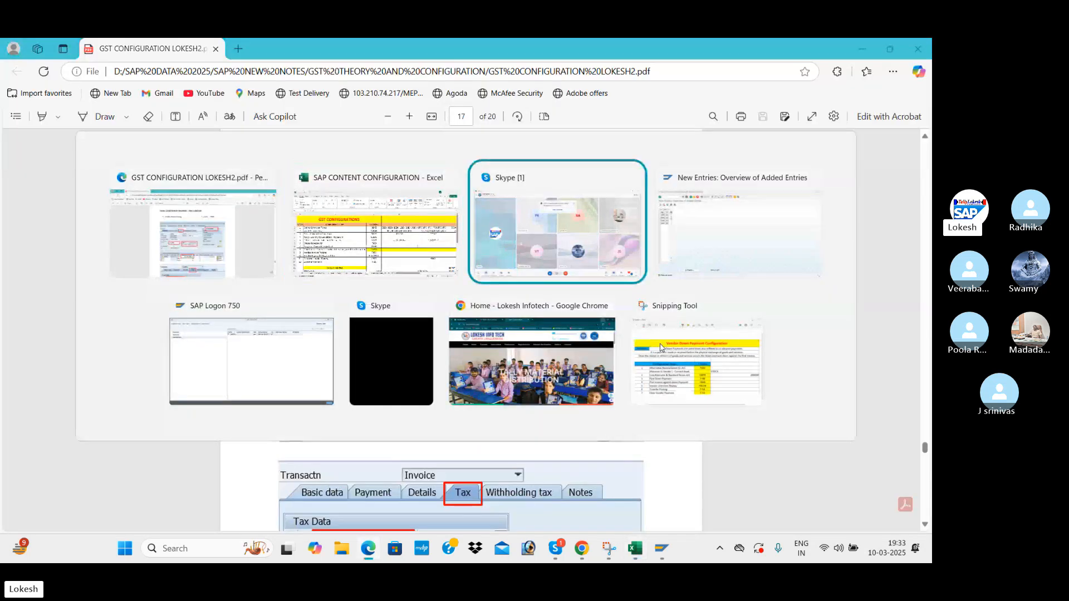